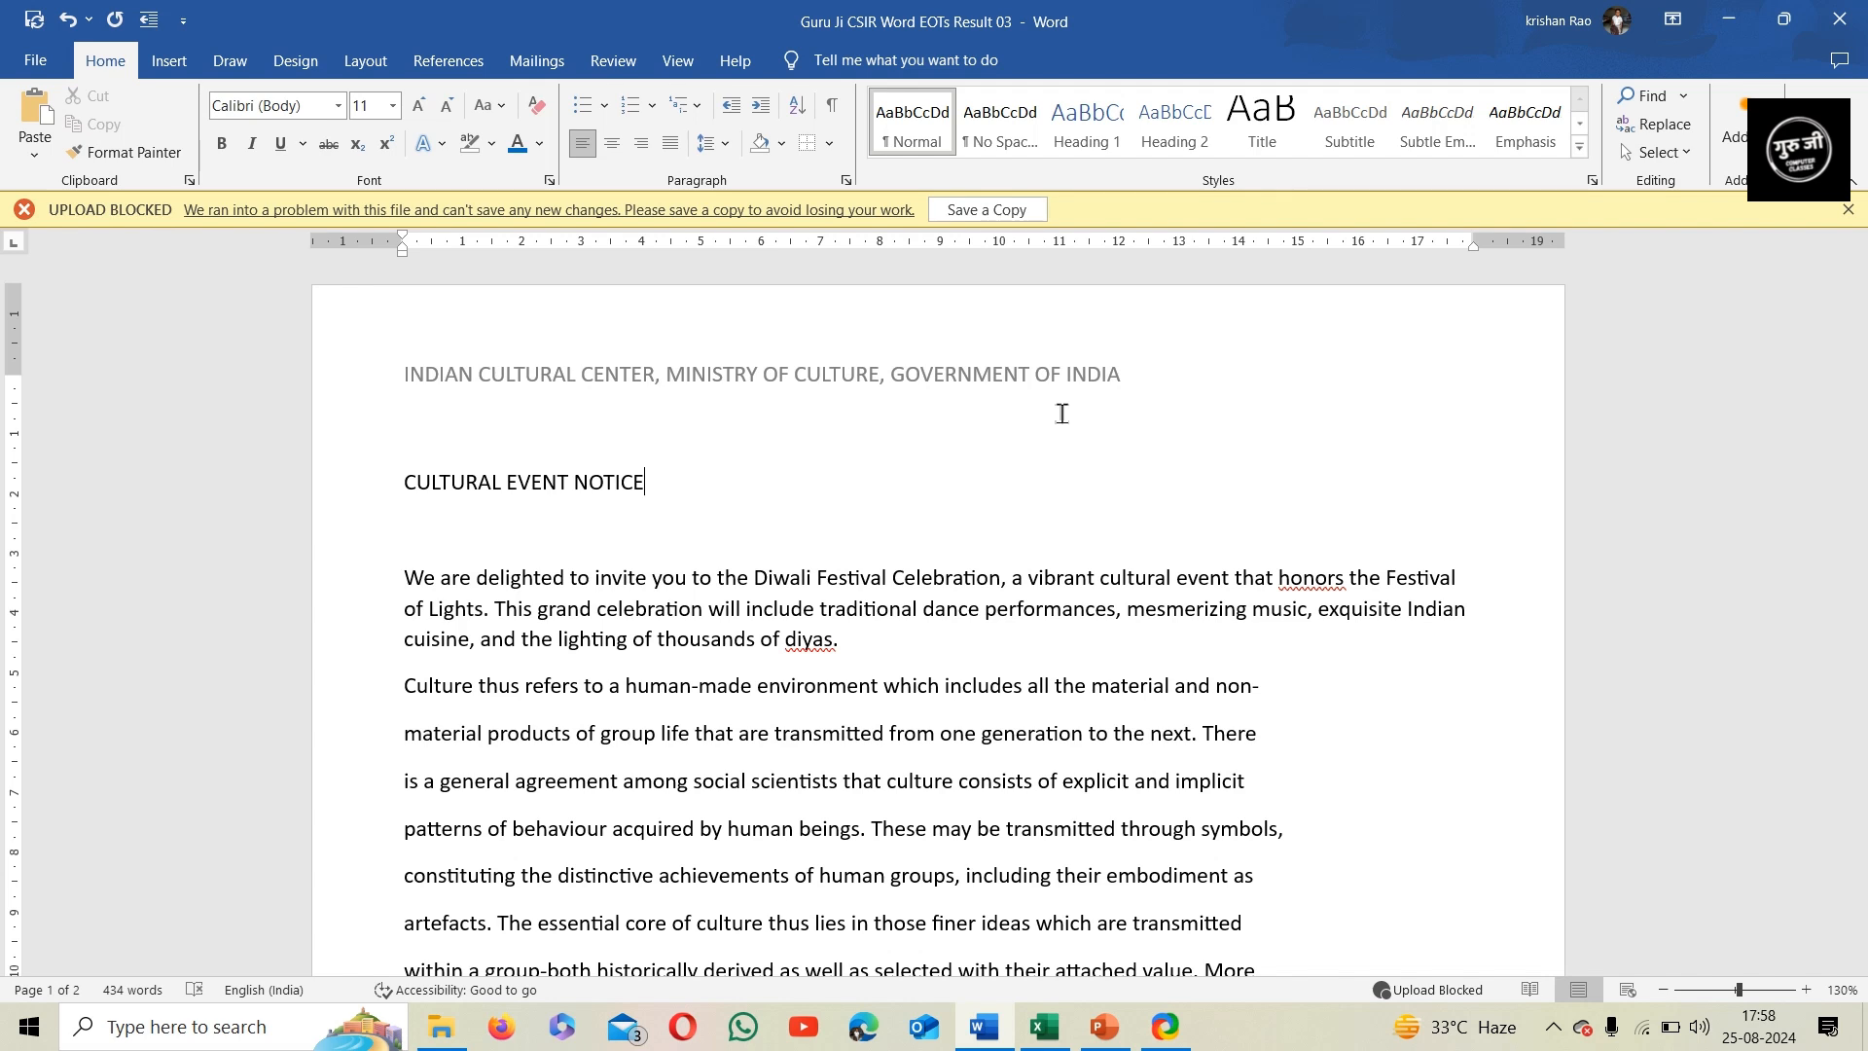
# Open the page header for editing and highlight its organisation heading in yellow
pyautogui.click(1060, 382)
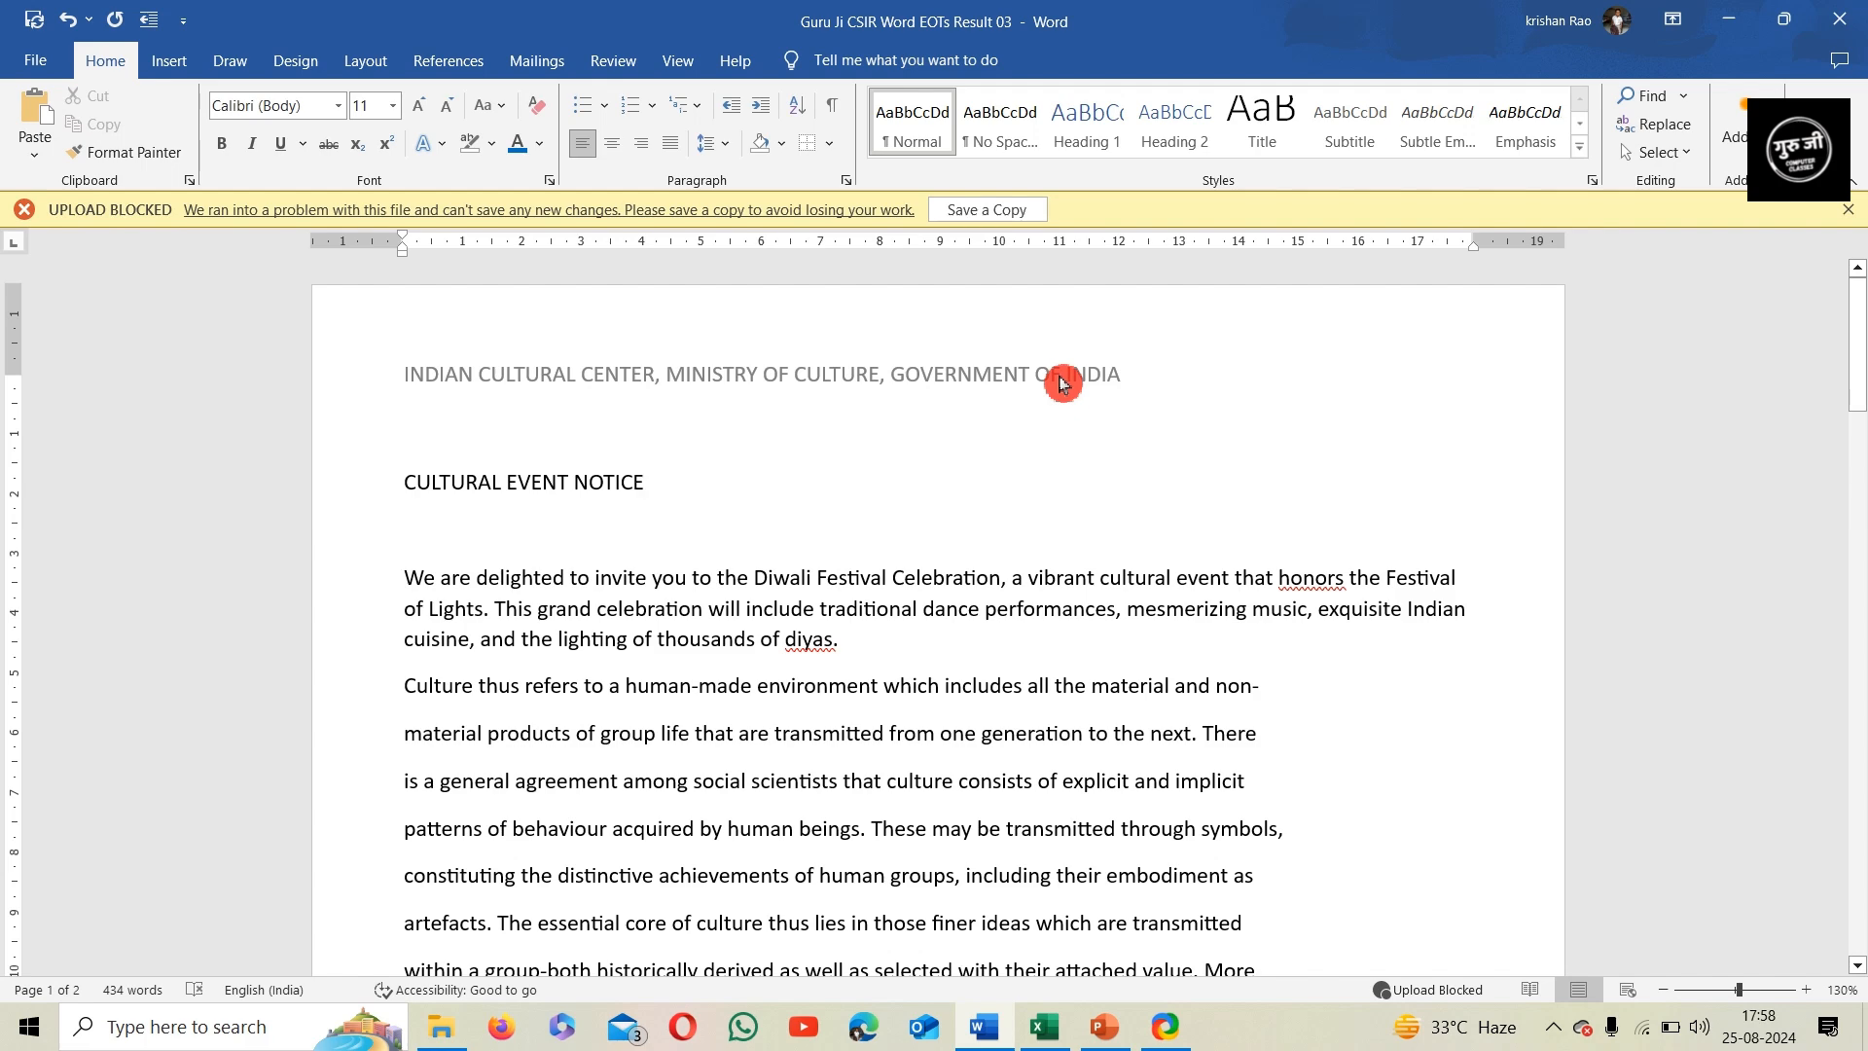
pyautogui.doubleClick(985, 381)
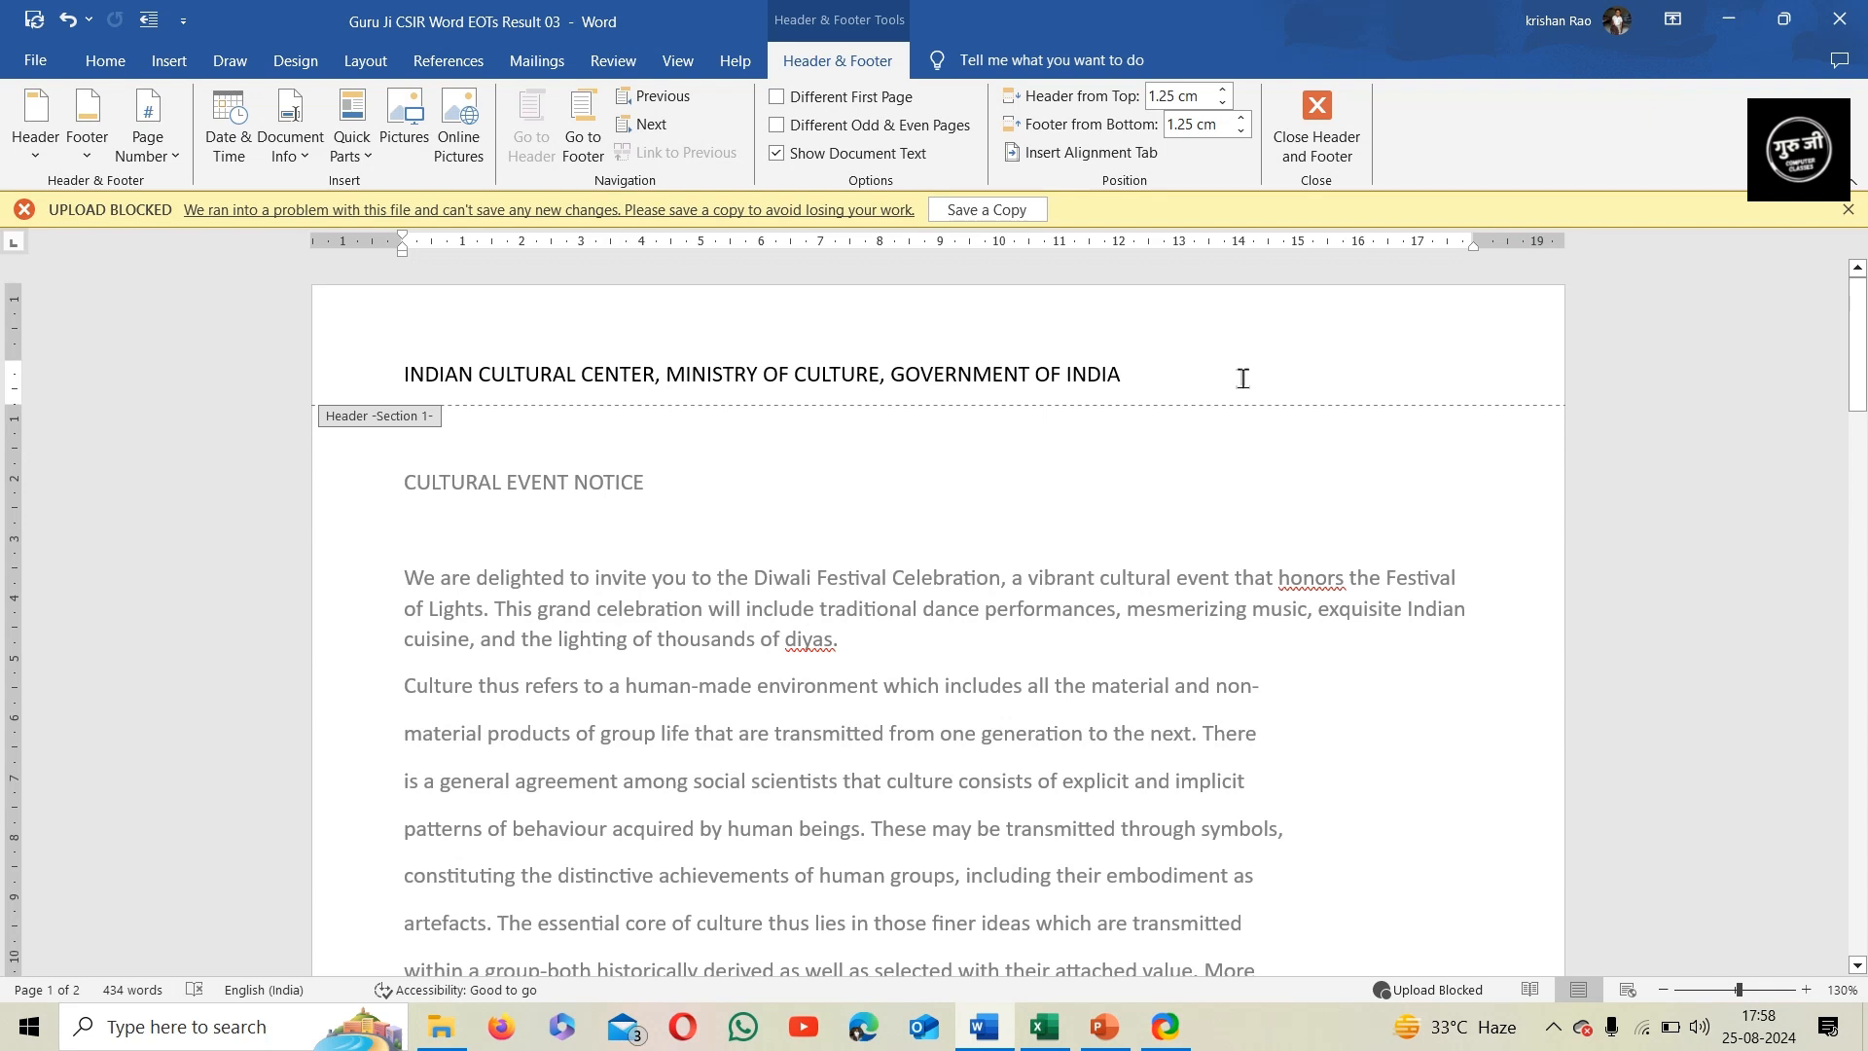
pyautogui.moveTo(1133, 379); pyautogui.dragTo(386, 367)
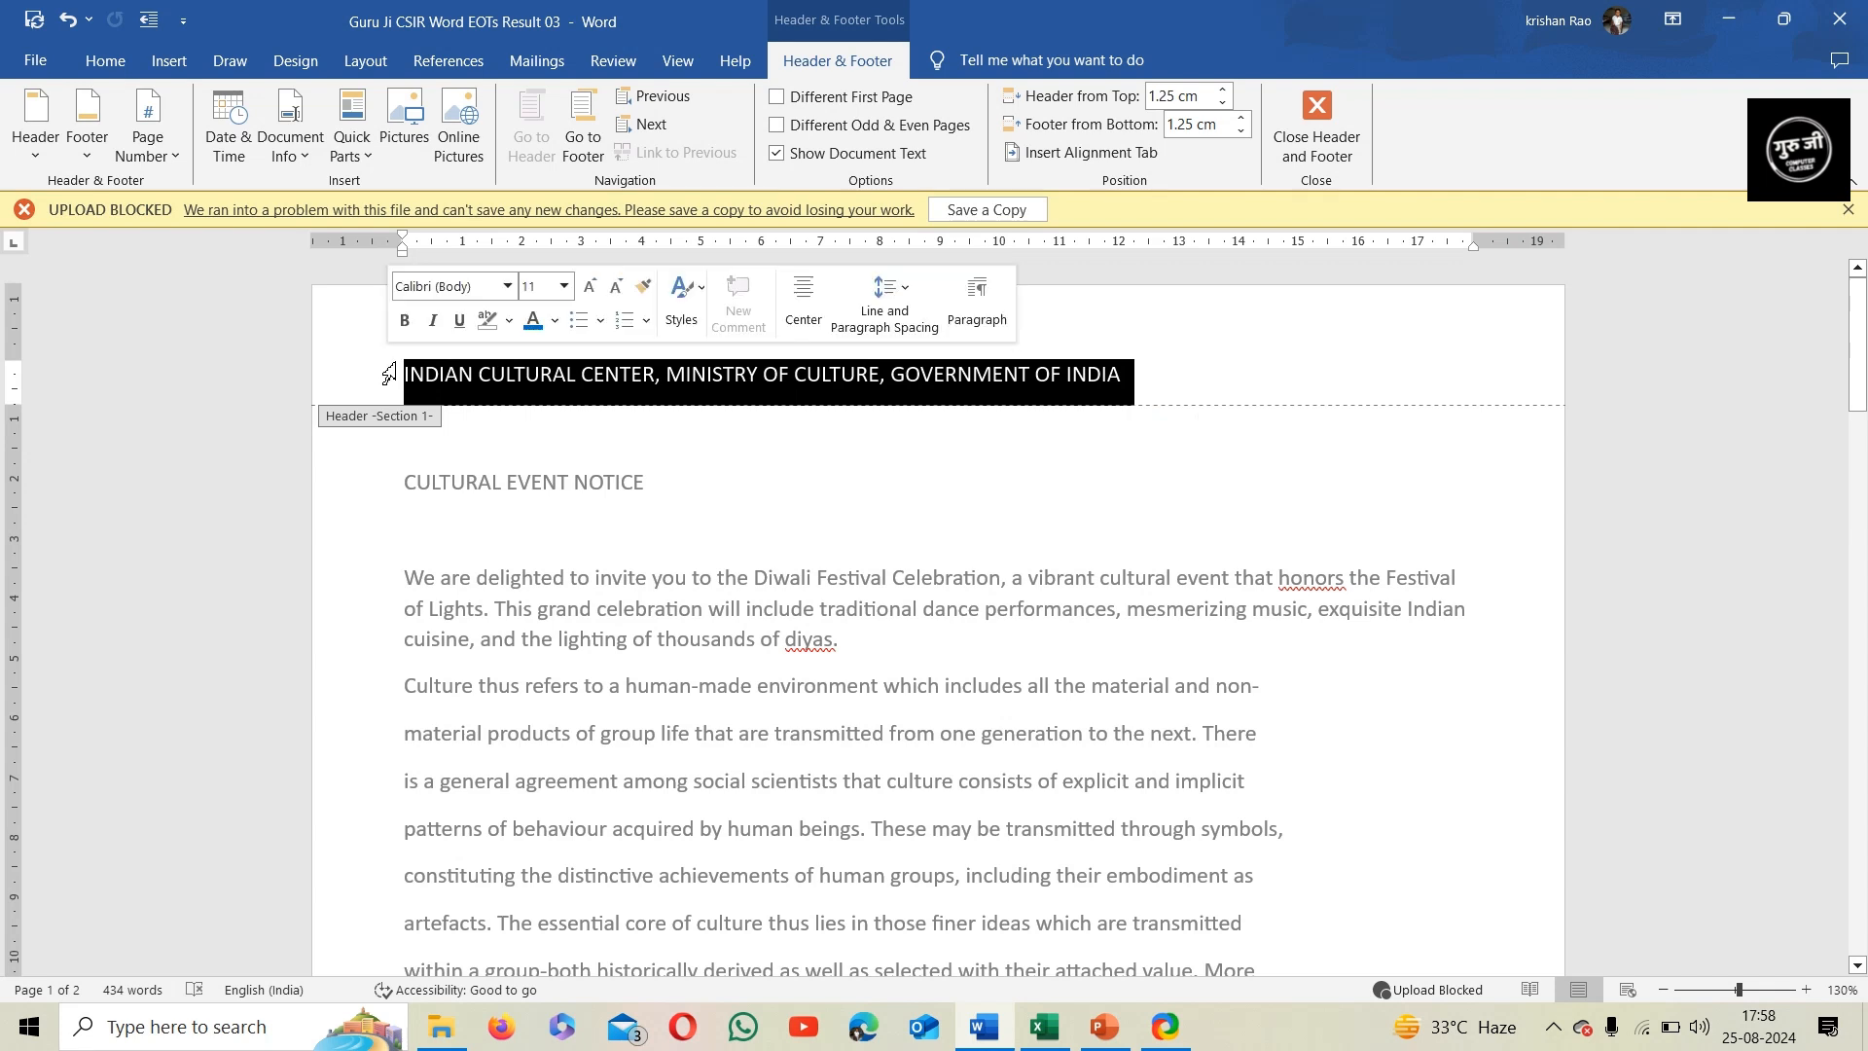
pyautogui.click(126, 73)
pyautogui.click(491, 143)
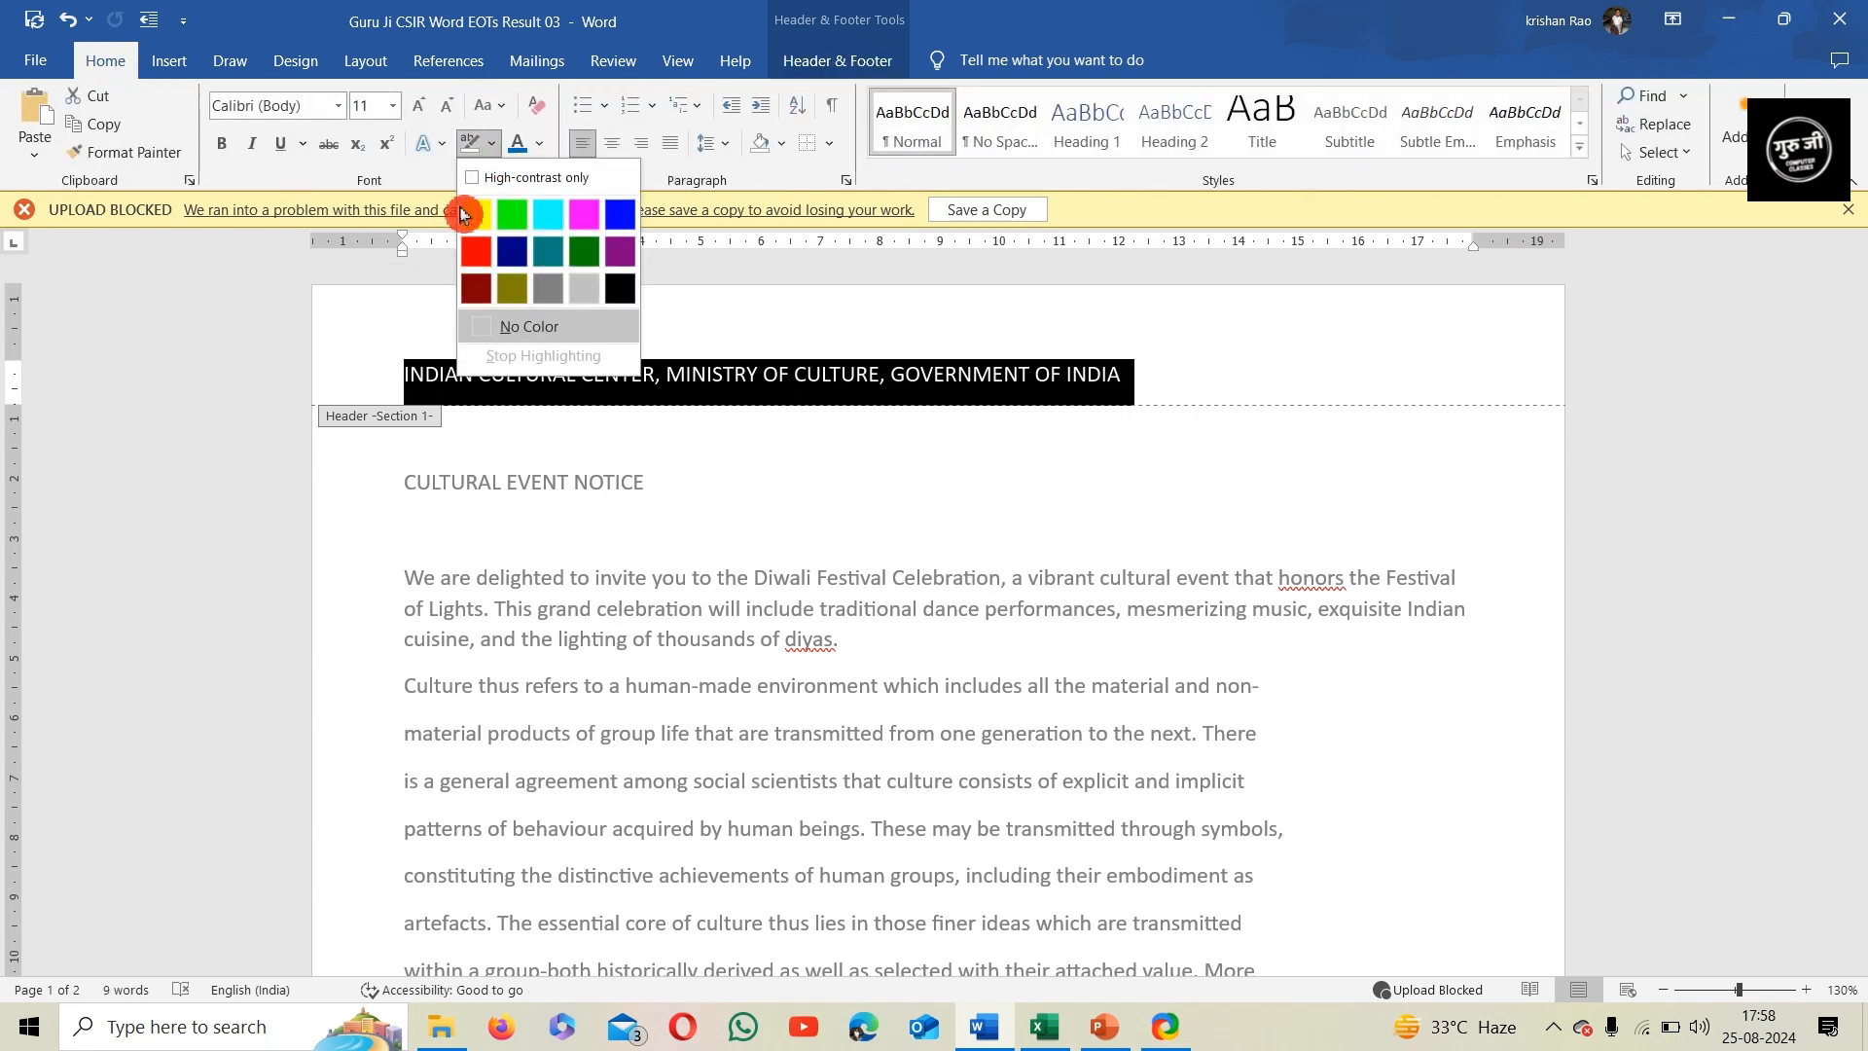
pyautogui.click(475, 216)
pyautogui.click(695, 391)
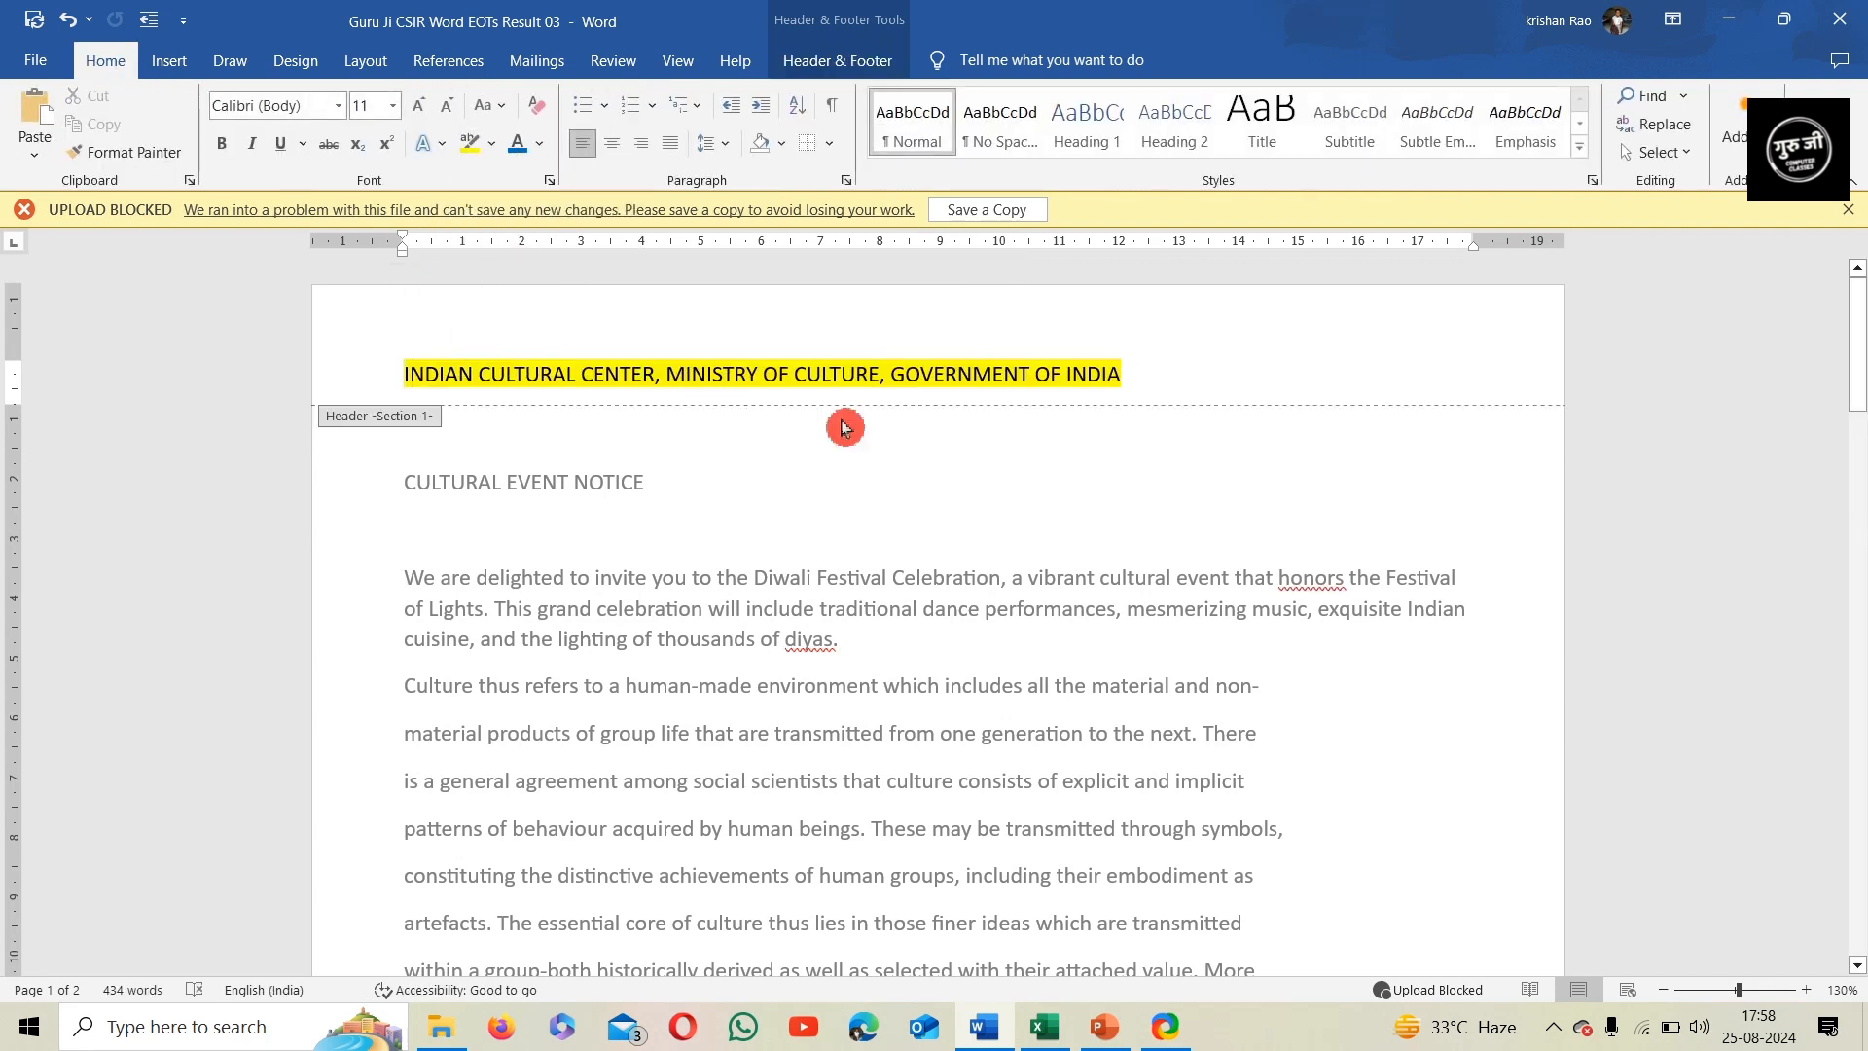
pyautogui.click(864, 426)
# Set the header heading's font to Aptos and enlarge it to size 16
pyautogui.click(363, 366)
pyautogui.click(338, 106)
pyautogui.write('ap')
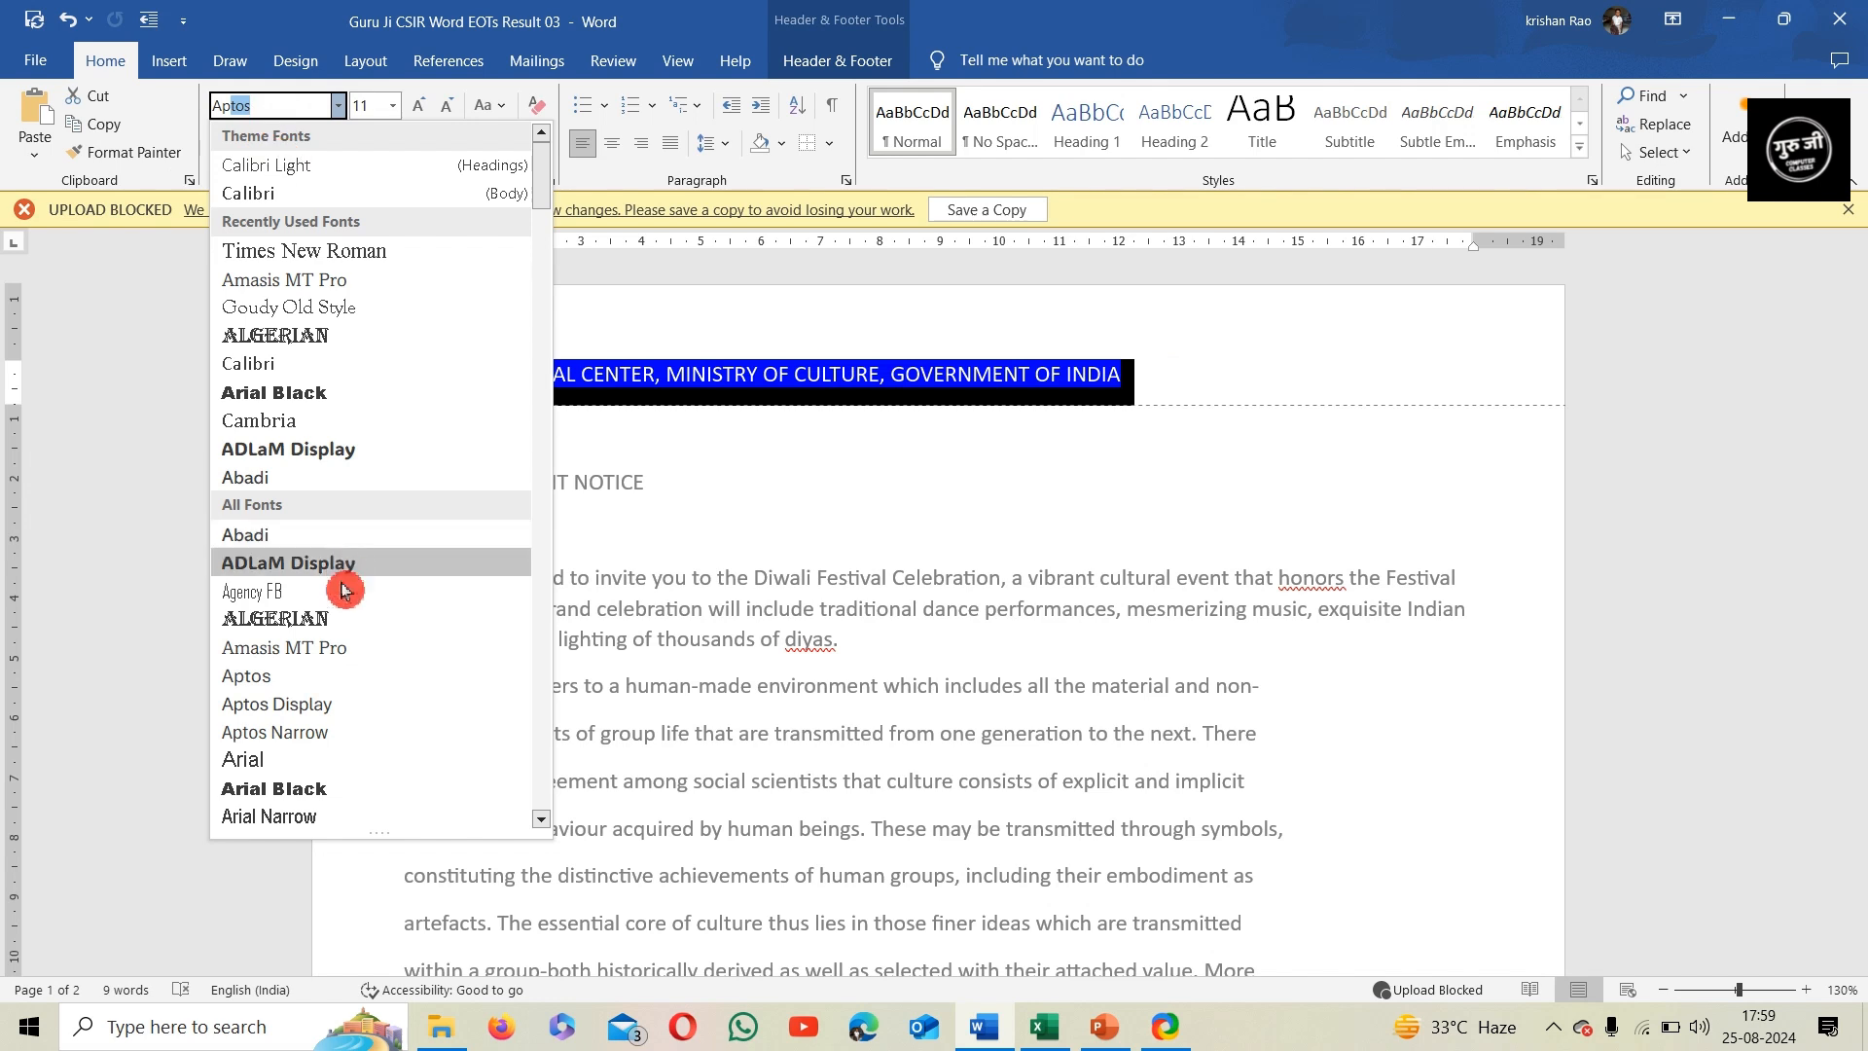
pyautogui.click(338, 676)
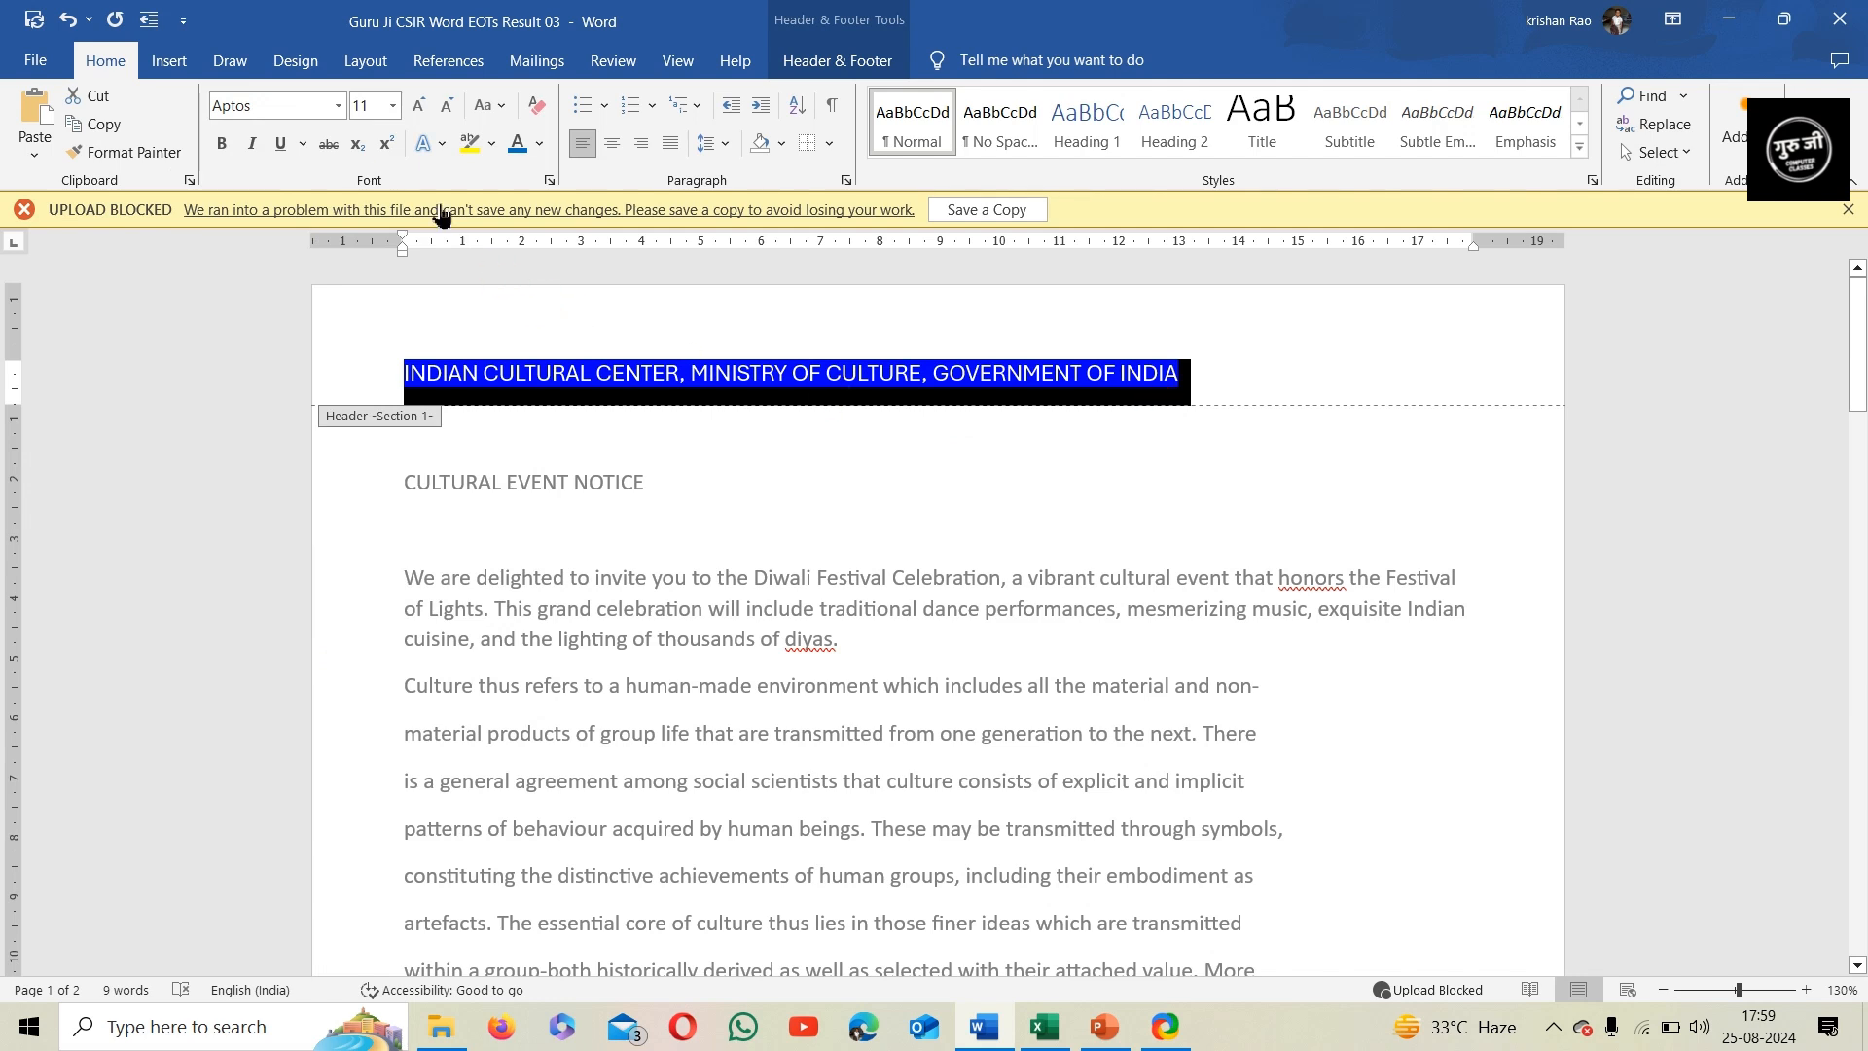
pyautogui.doubleClick(419, 116)
pyautogui.click(420, 116)
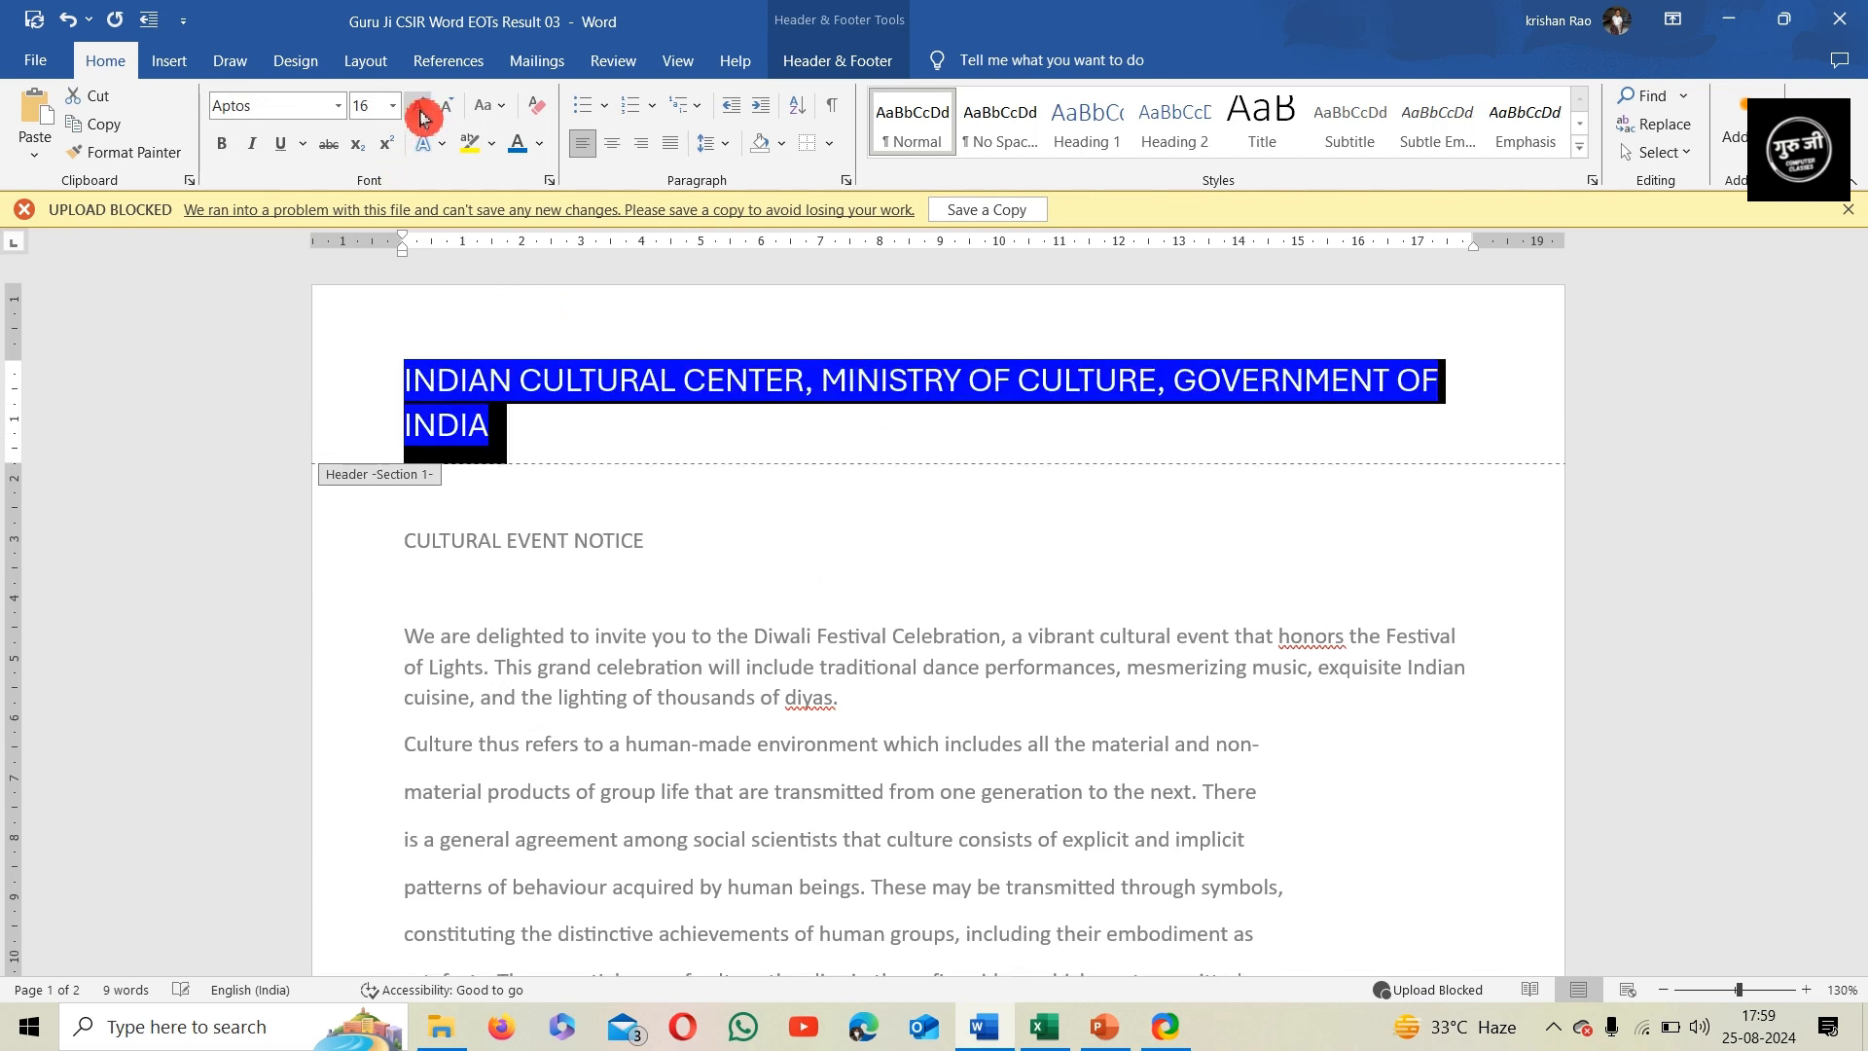
pyautogui.click(574, 438)
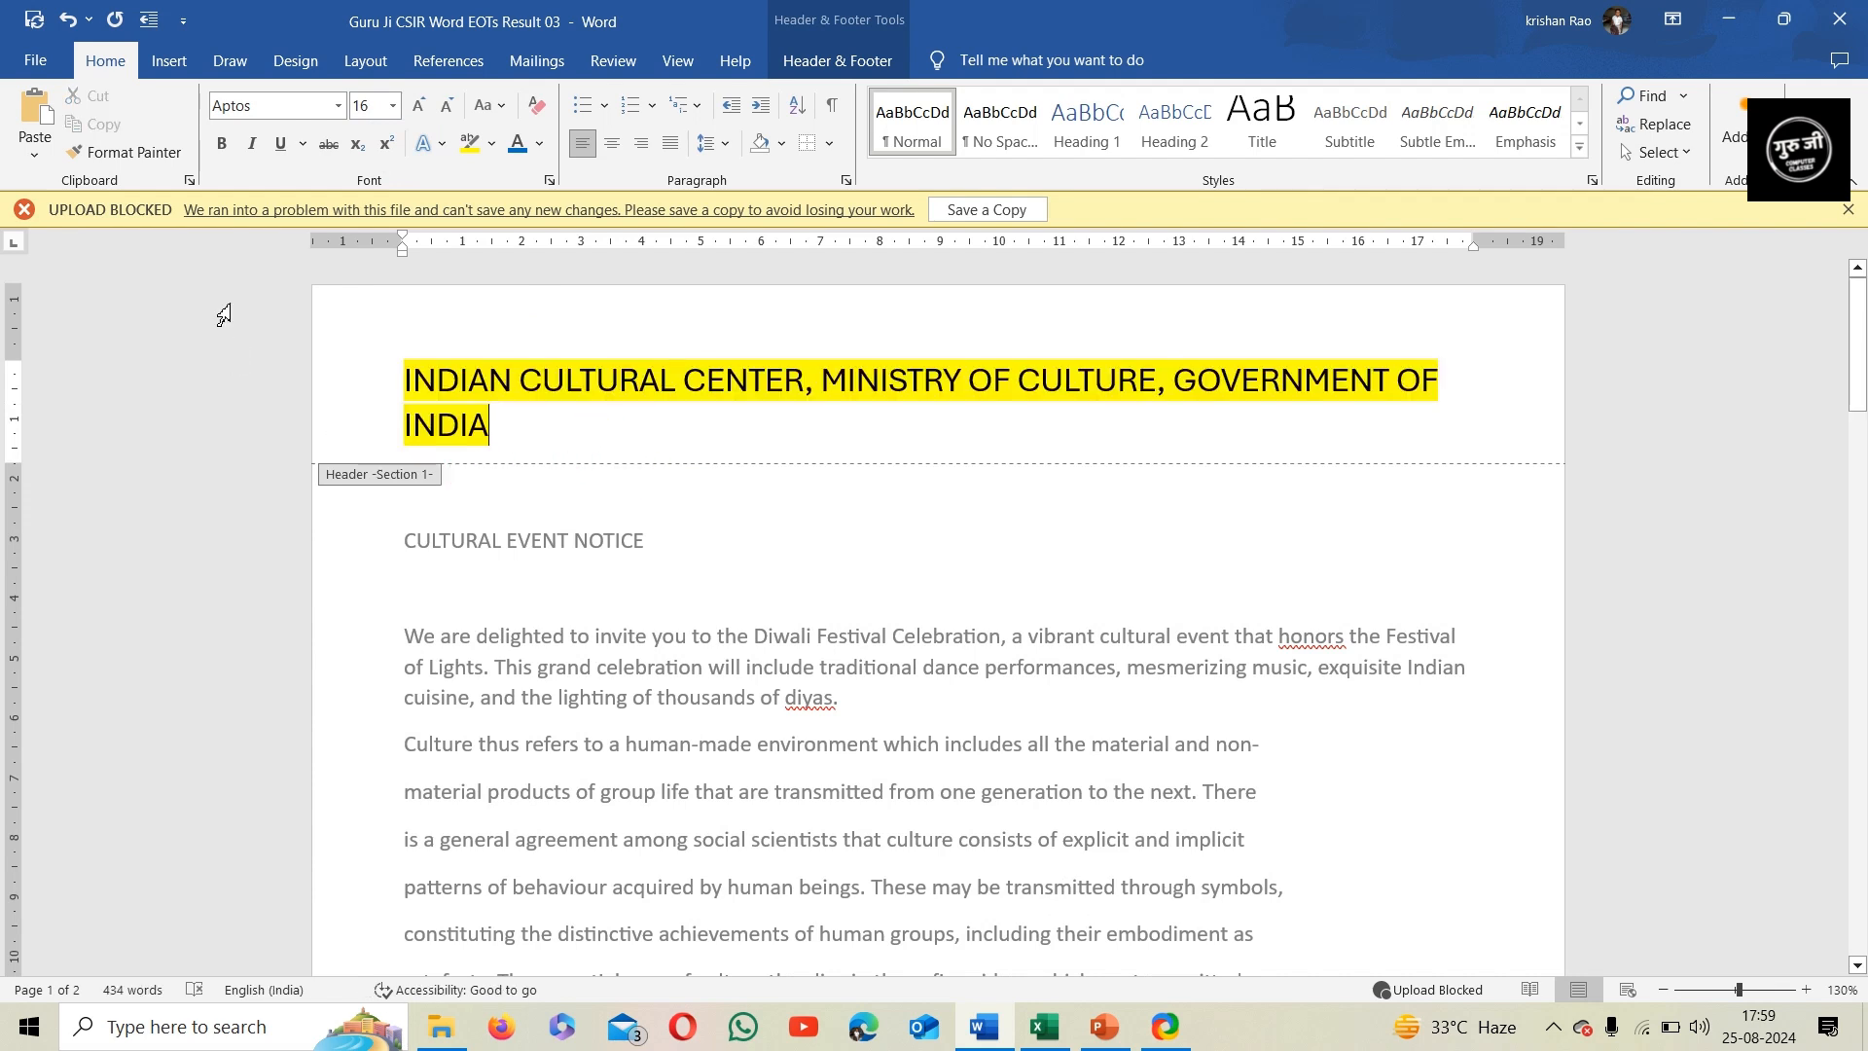
# Make the whole header heading bold and apply UPPERCASE to it
pyautogui.click(222, 143)
pyautogui.moveTo(370, 385); pyautogui.dragTo(370, 442)
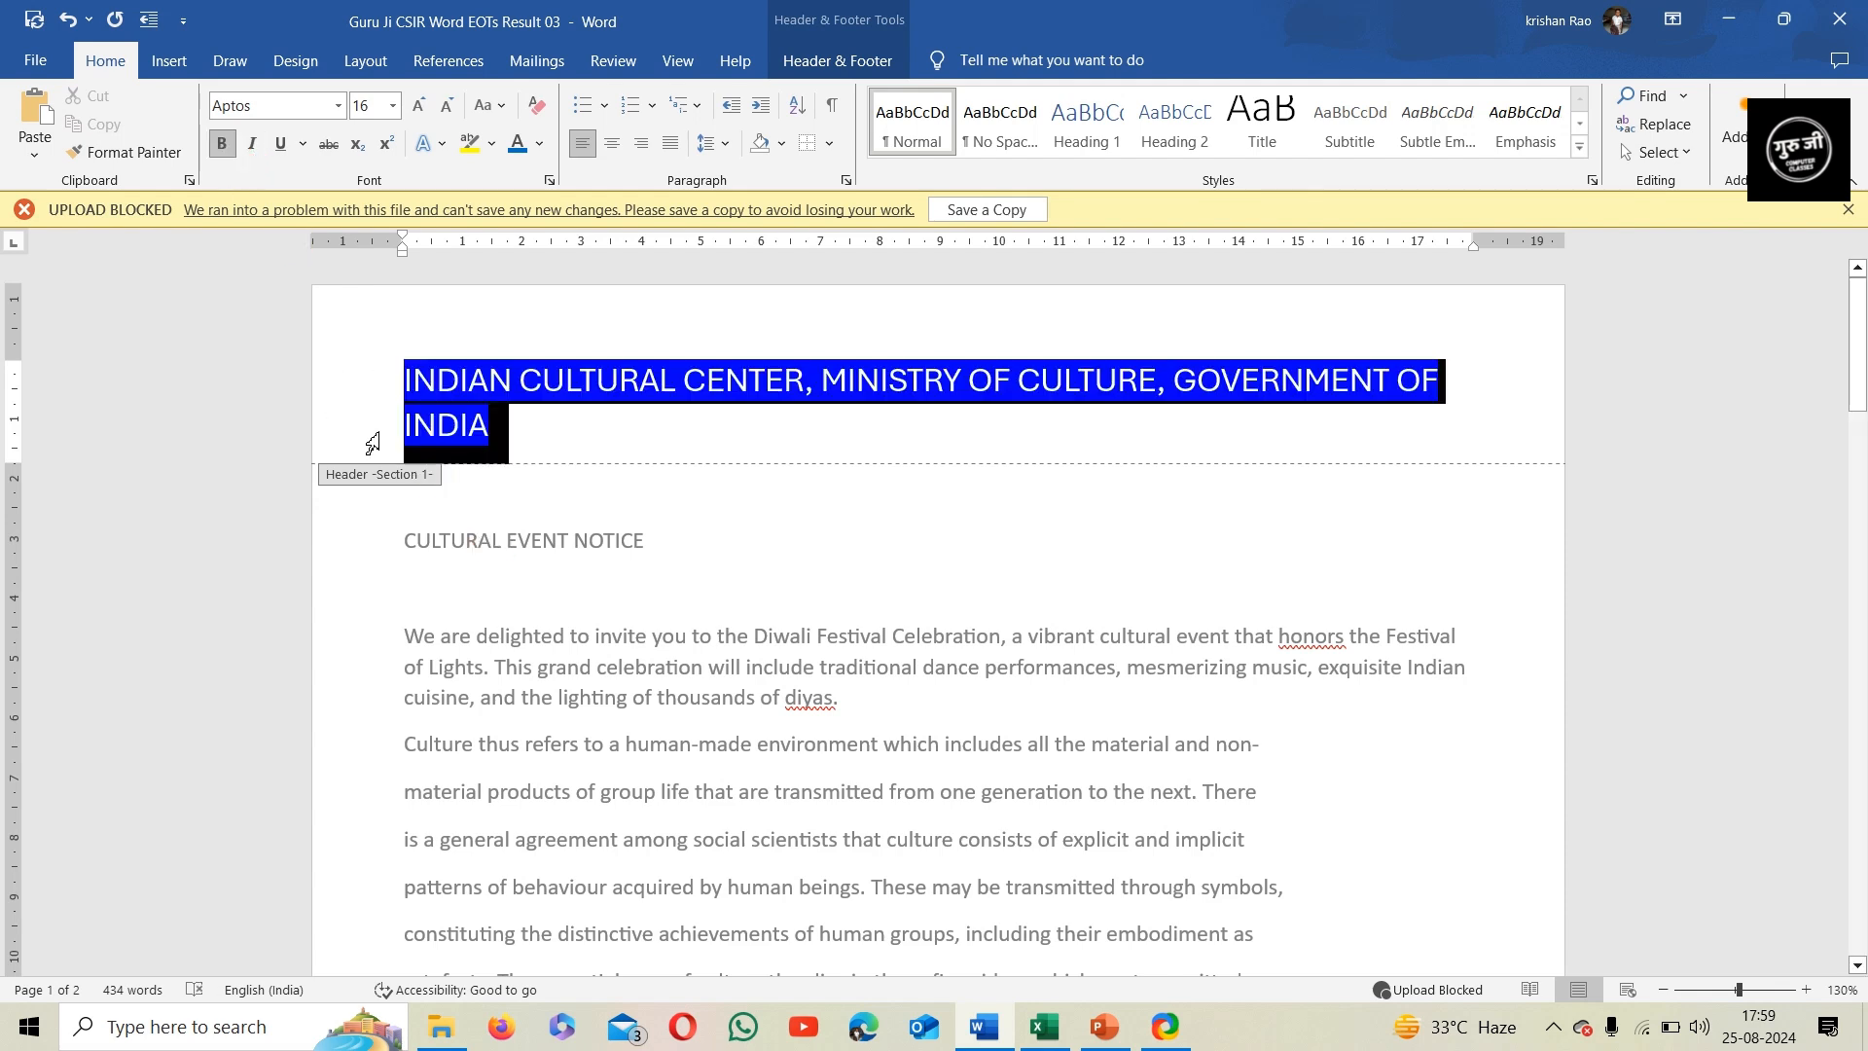
pyautogui.click(222, 143)
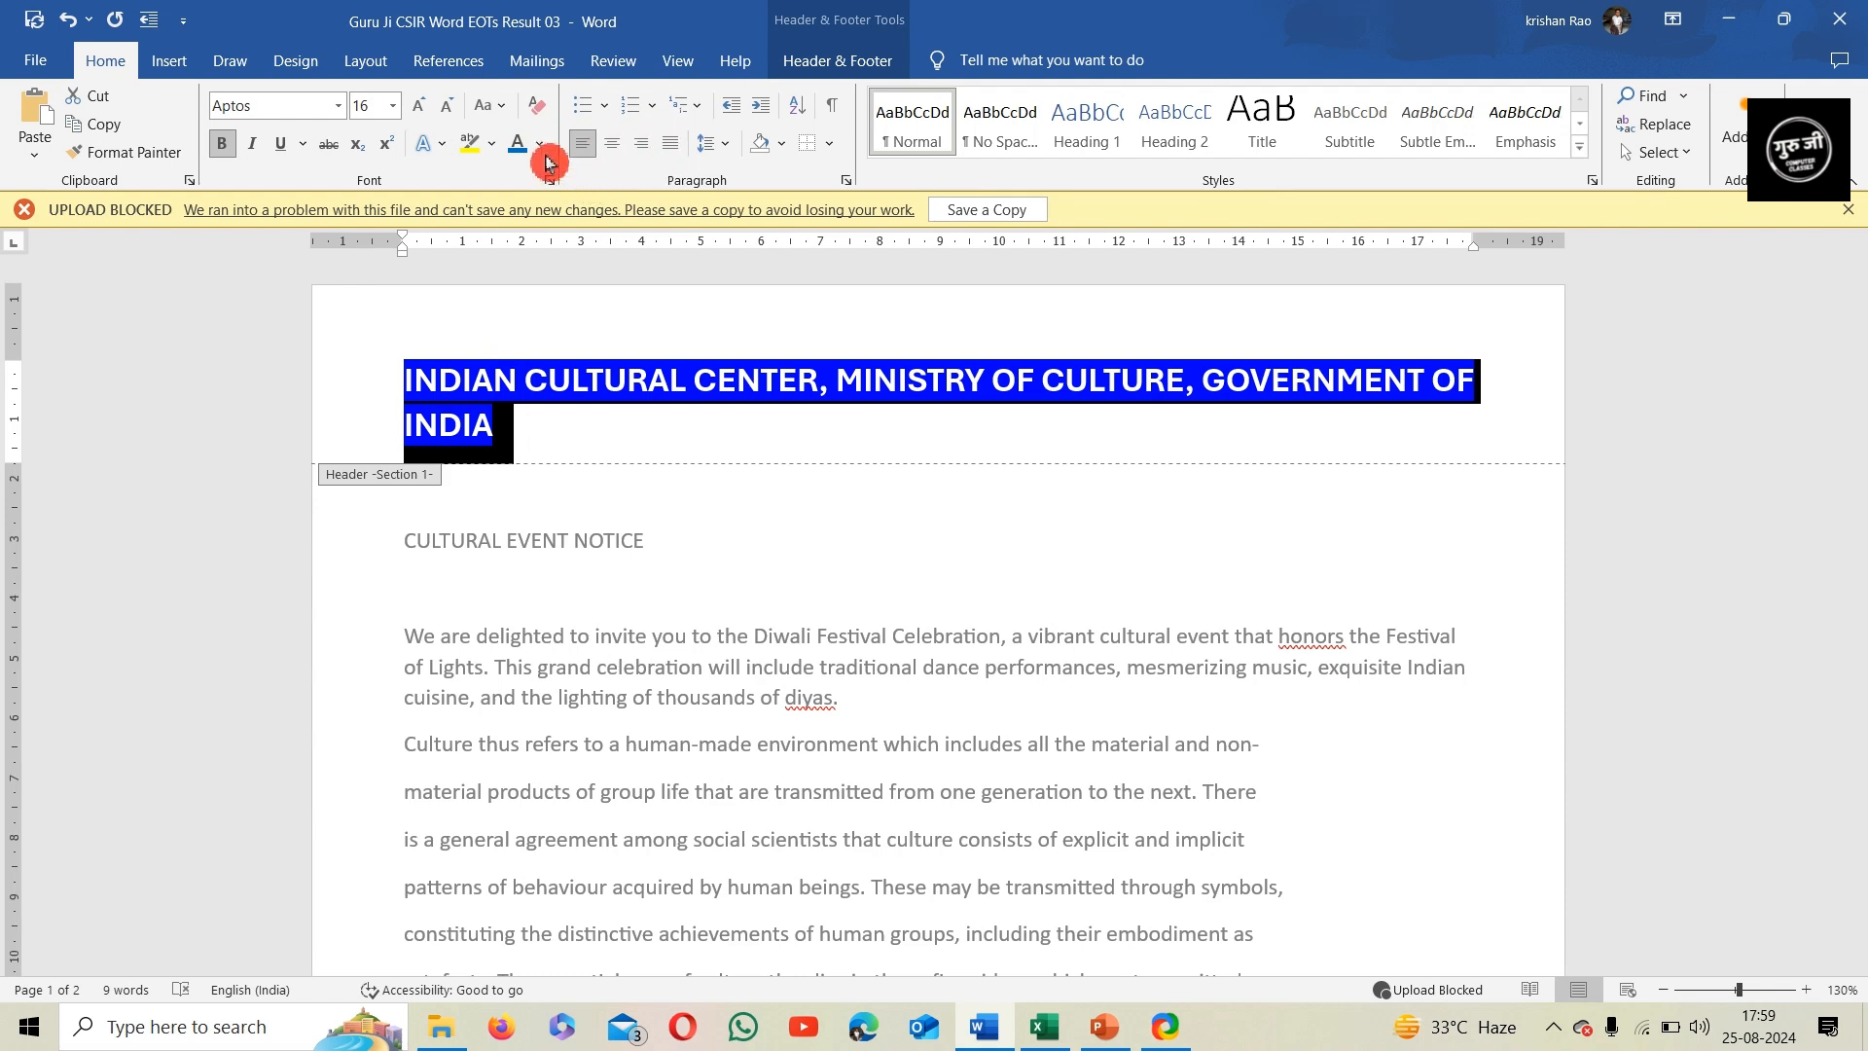
pyautogui.click(489, 122)
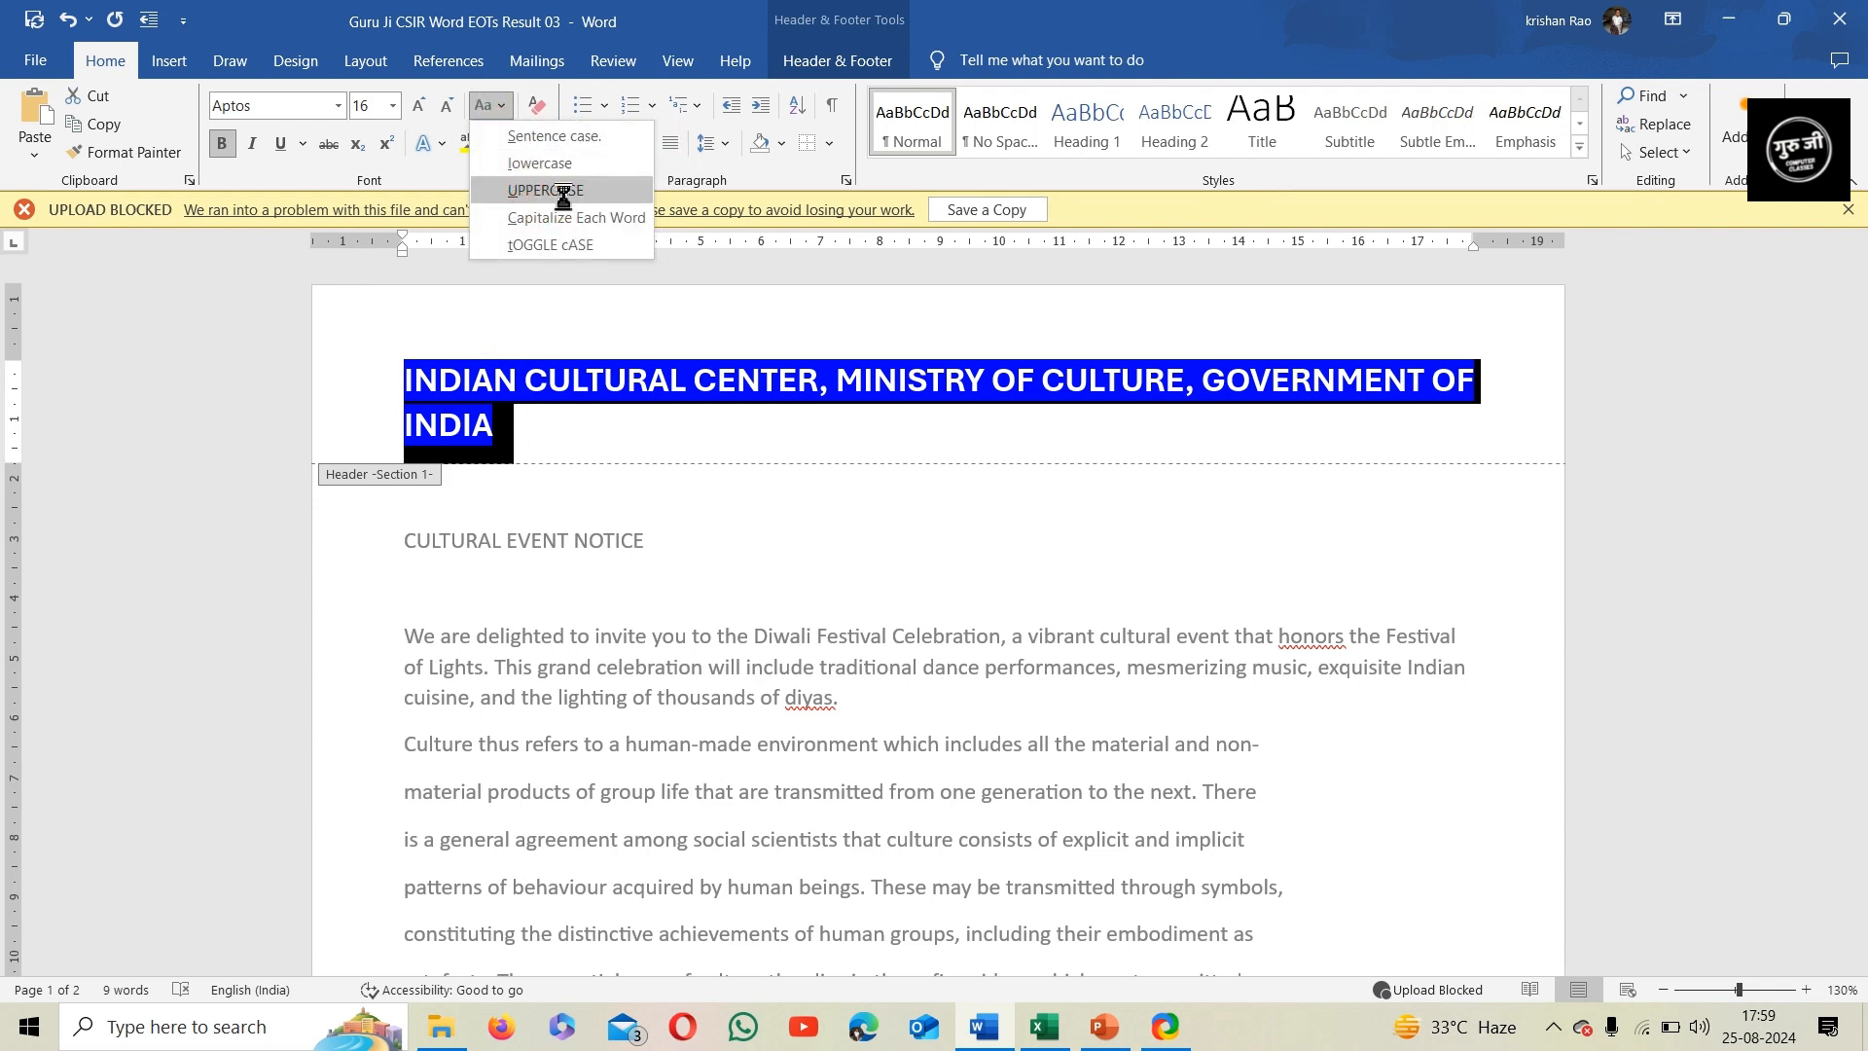
pyautogui.click(556, 209)
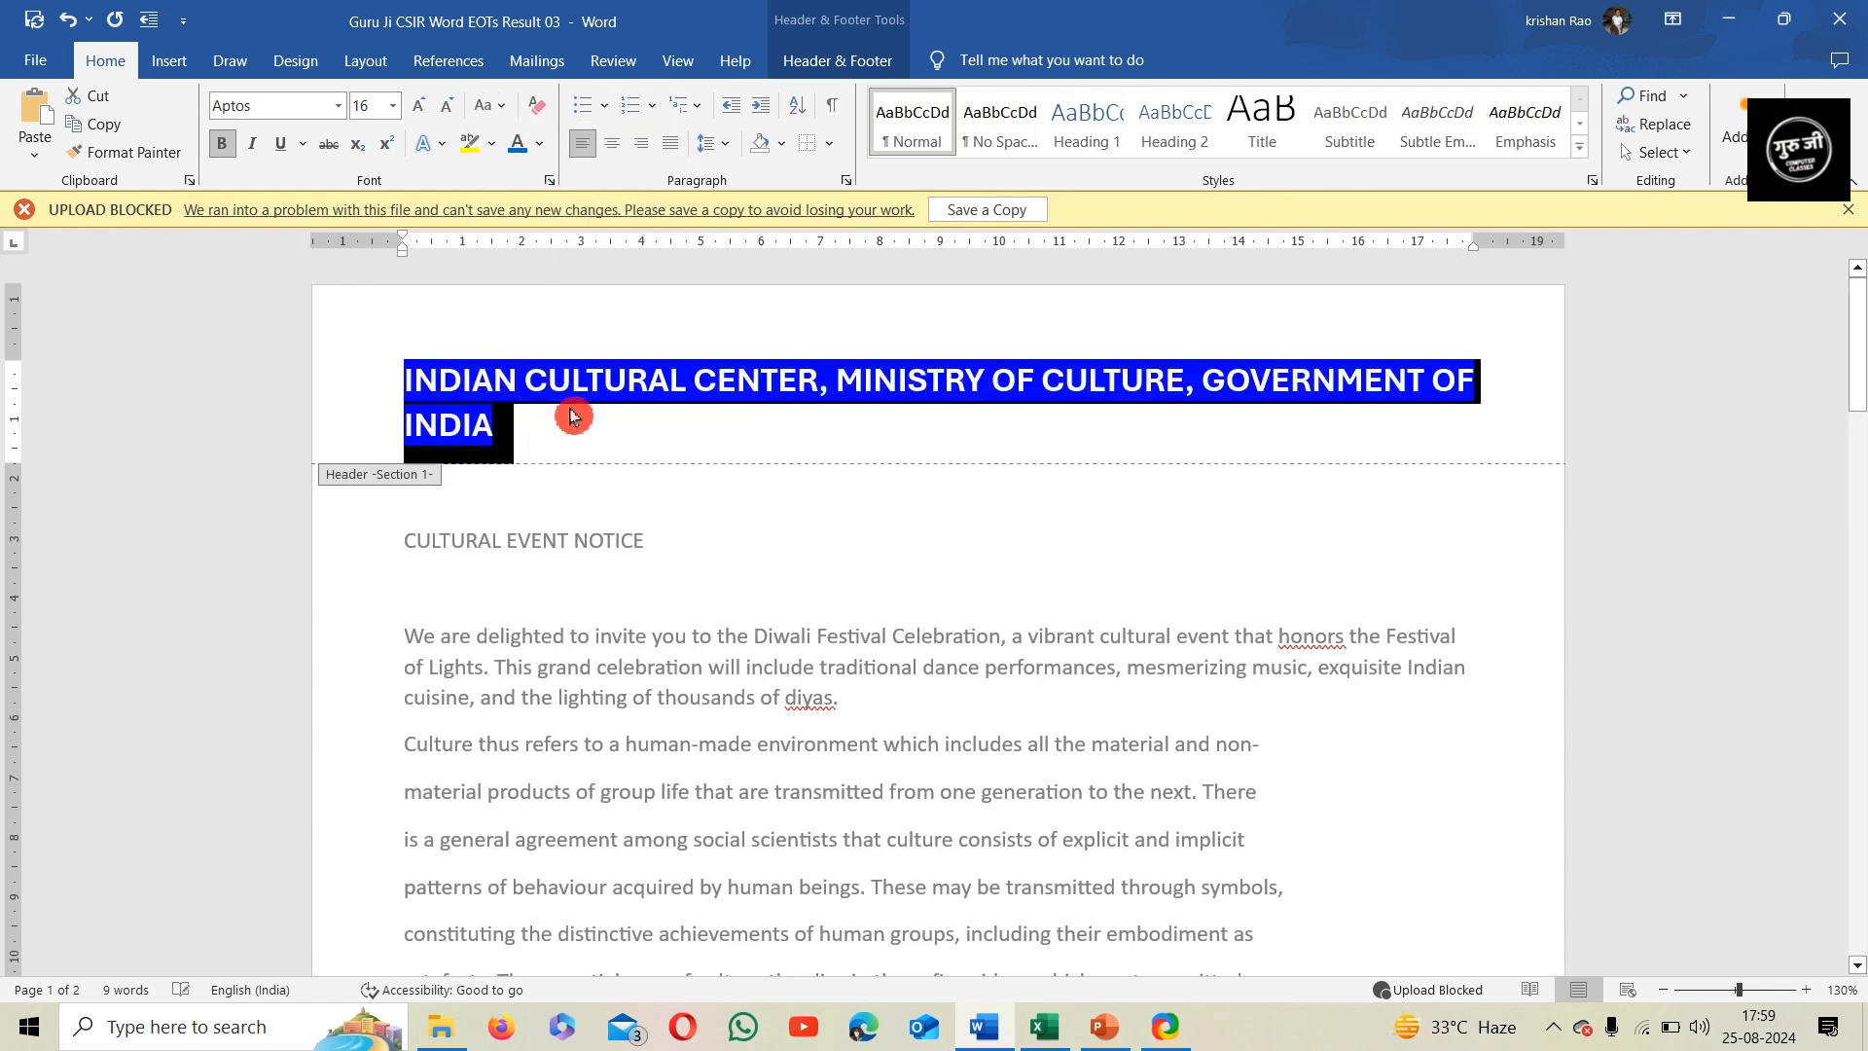
pyautogui.click(615, 462)
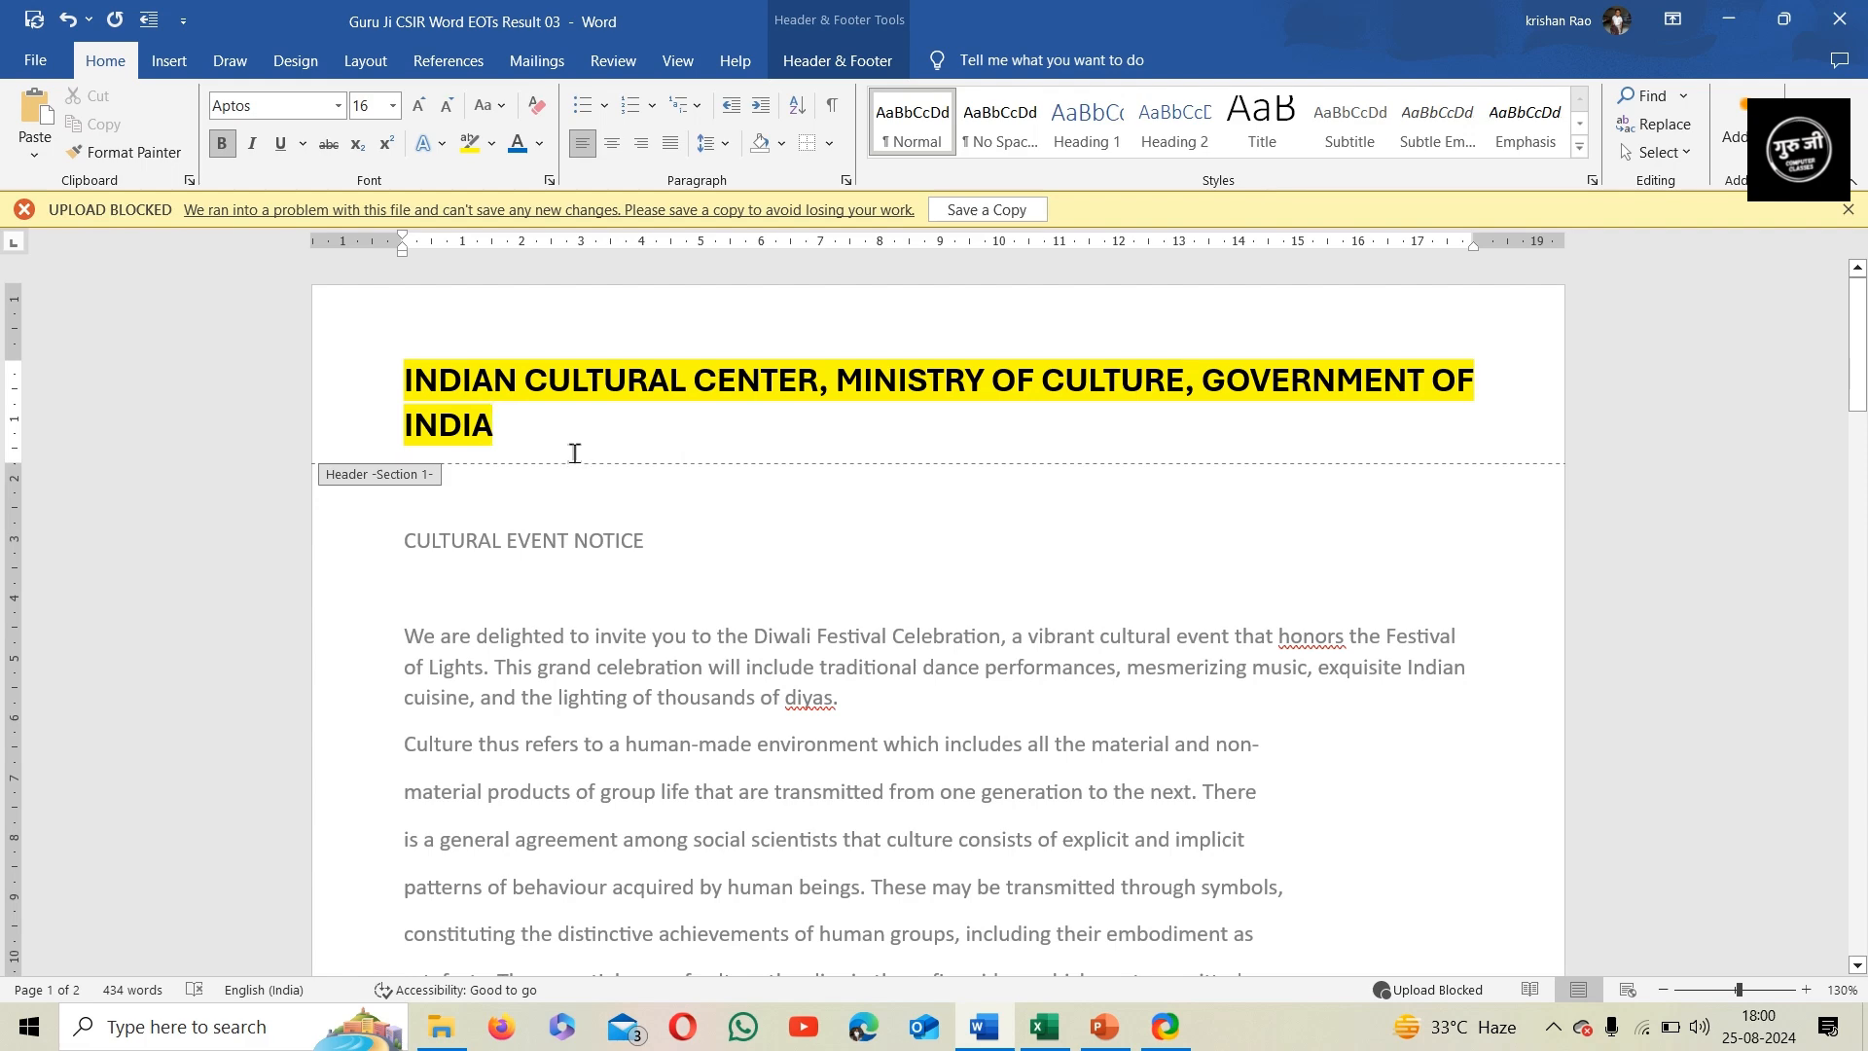
# Insert the current date on a new line below the header heading, in the format "Sunday, 25 August 2024"
pyautogui.press('Return')
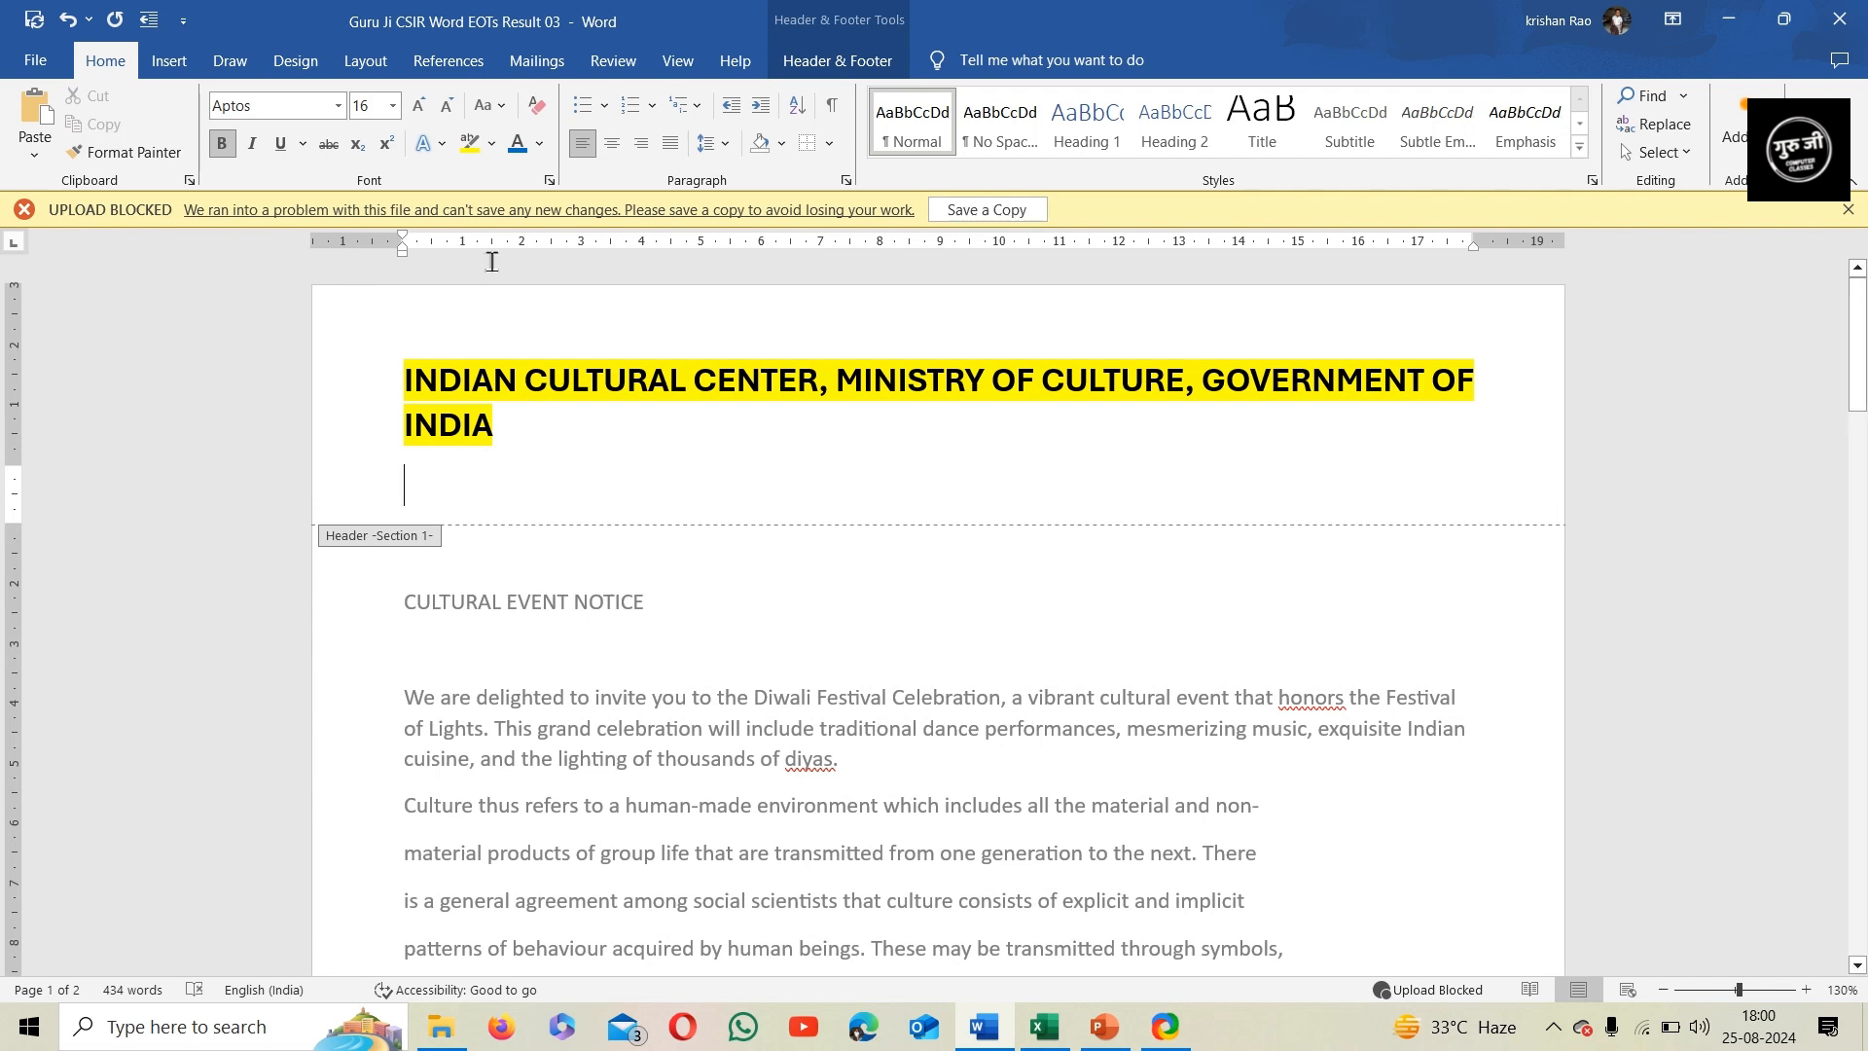
pyautogui.click(179, 74)
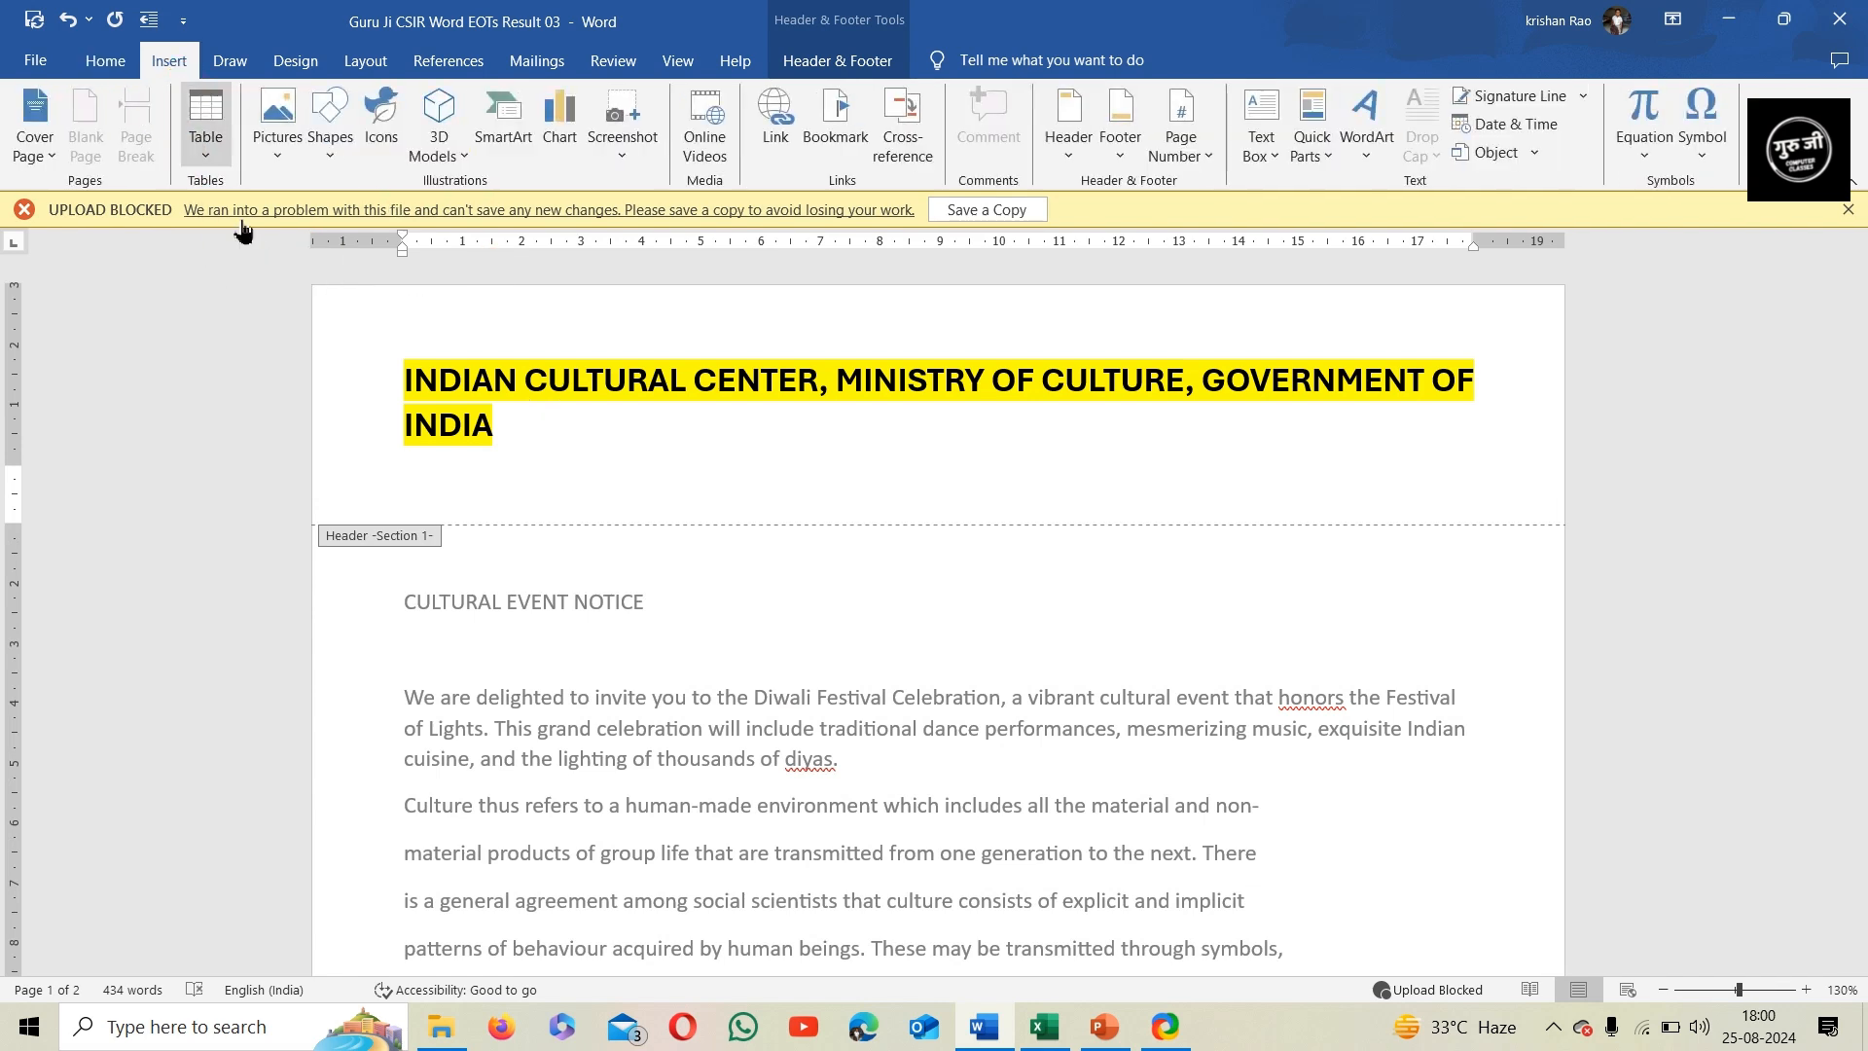
pyautogui.click(1518, 141)
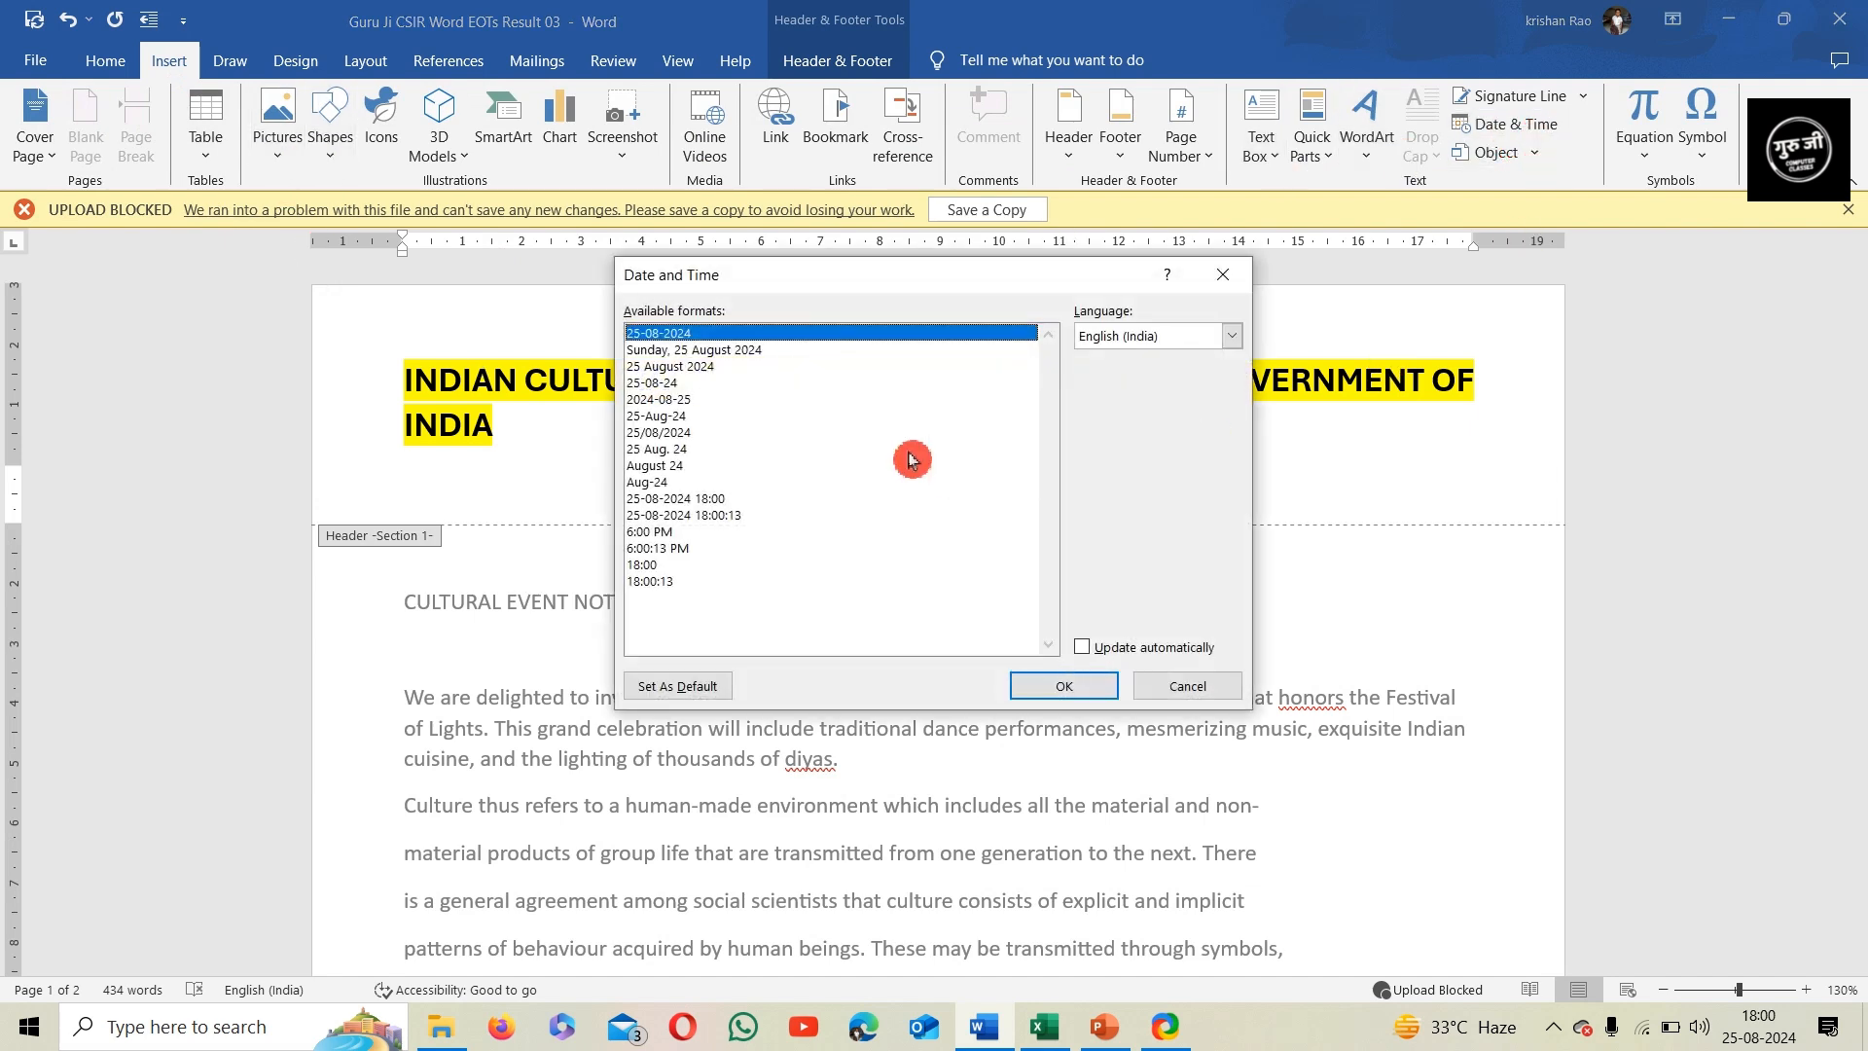
pyautogui.click(869, 353)
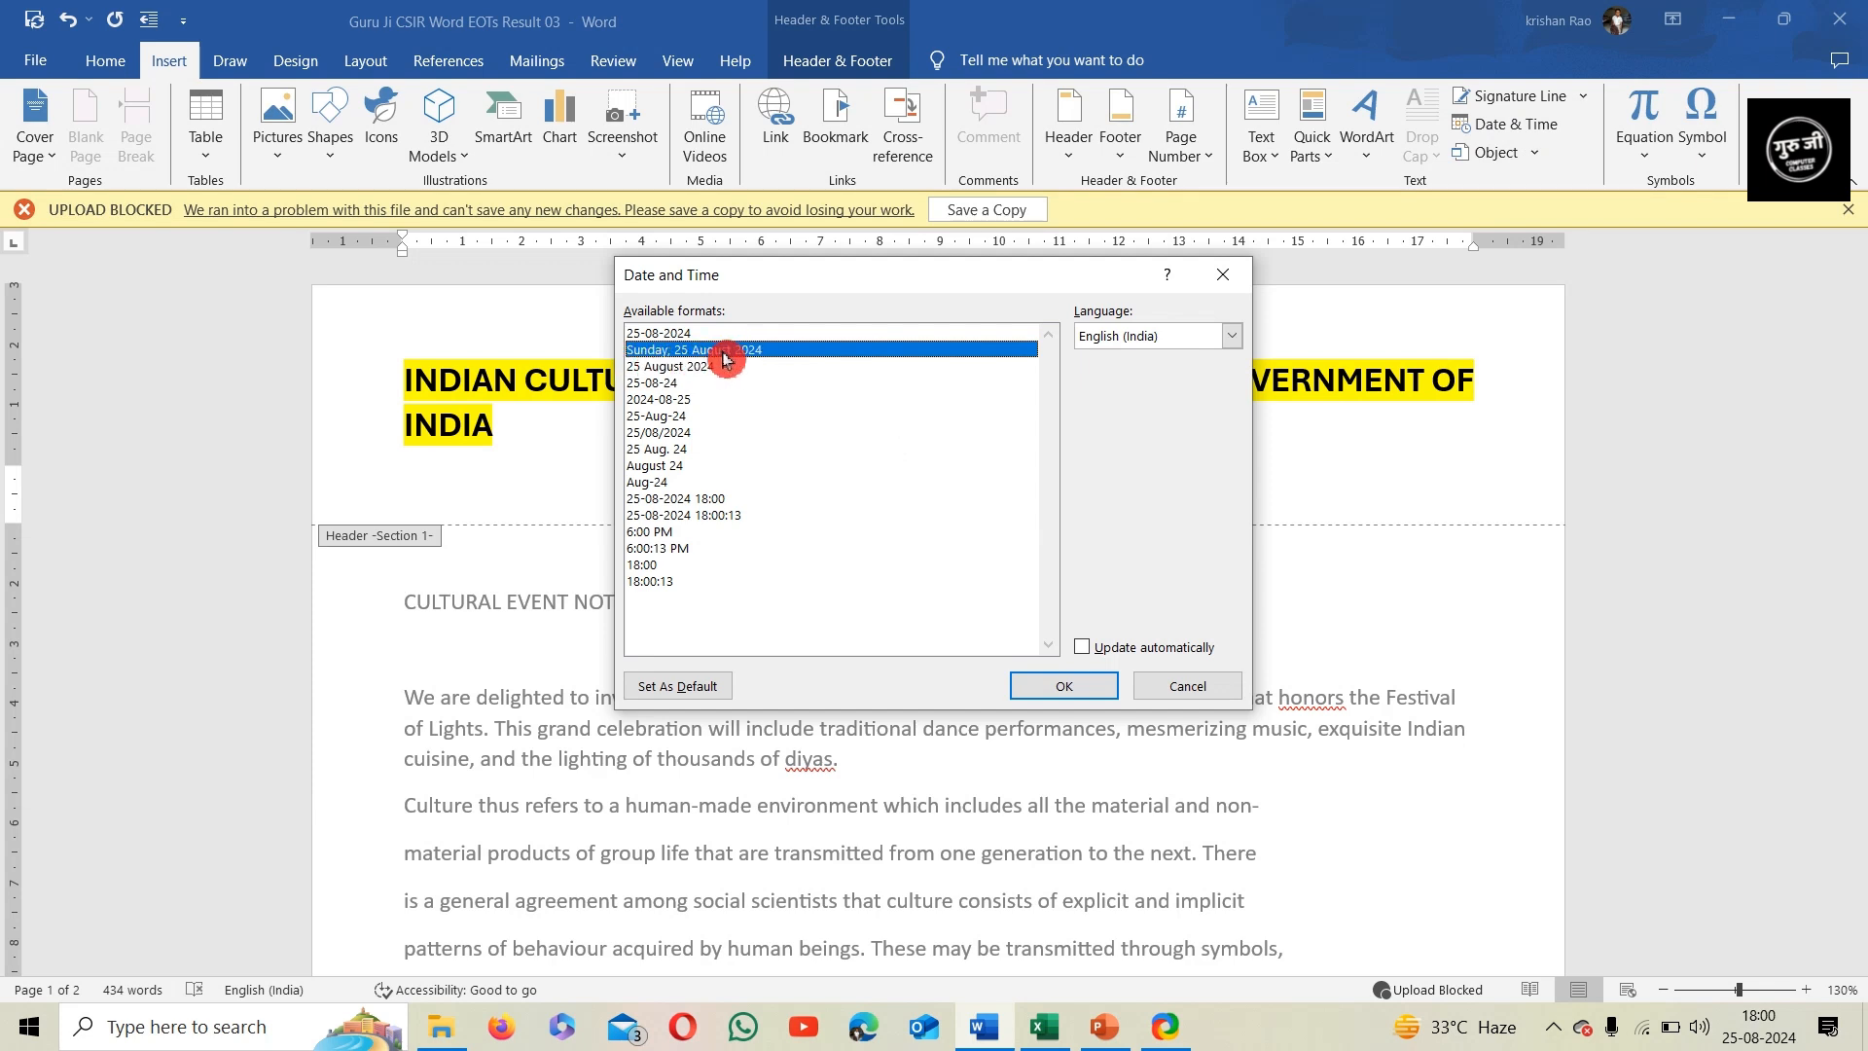
pyautogui.click(1065, 687)
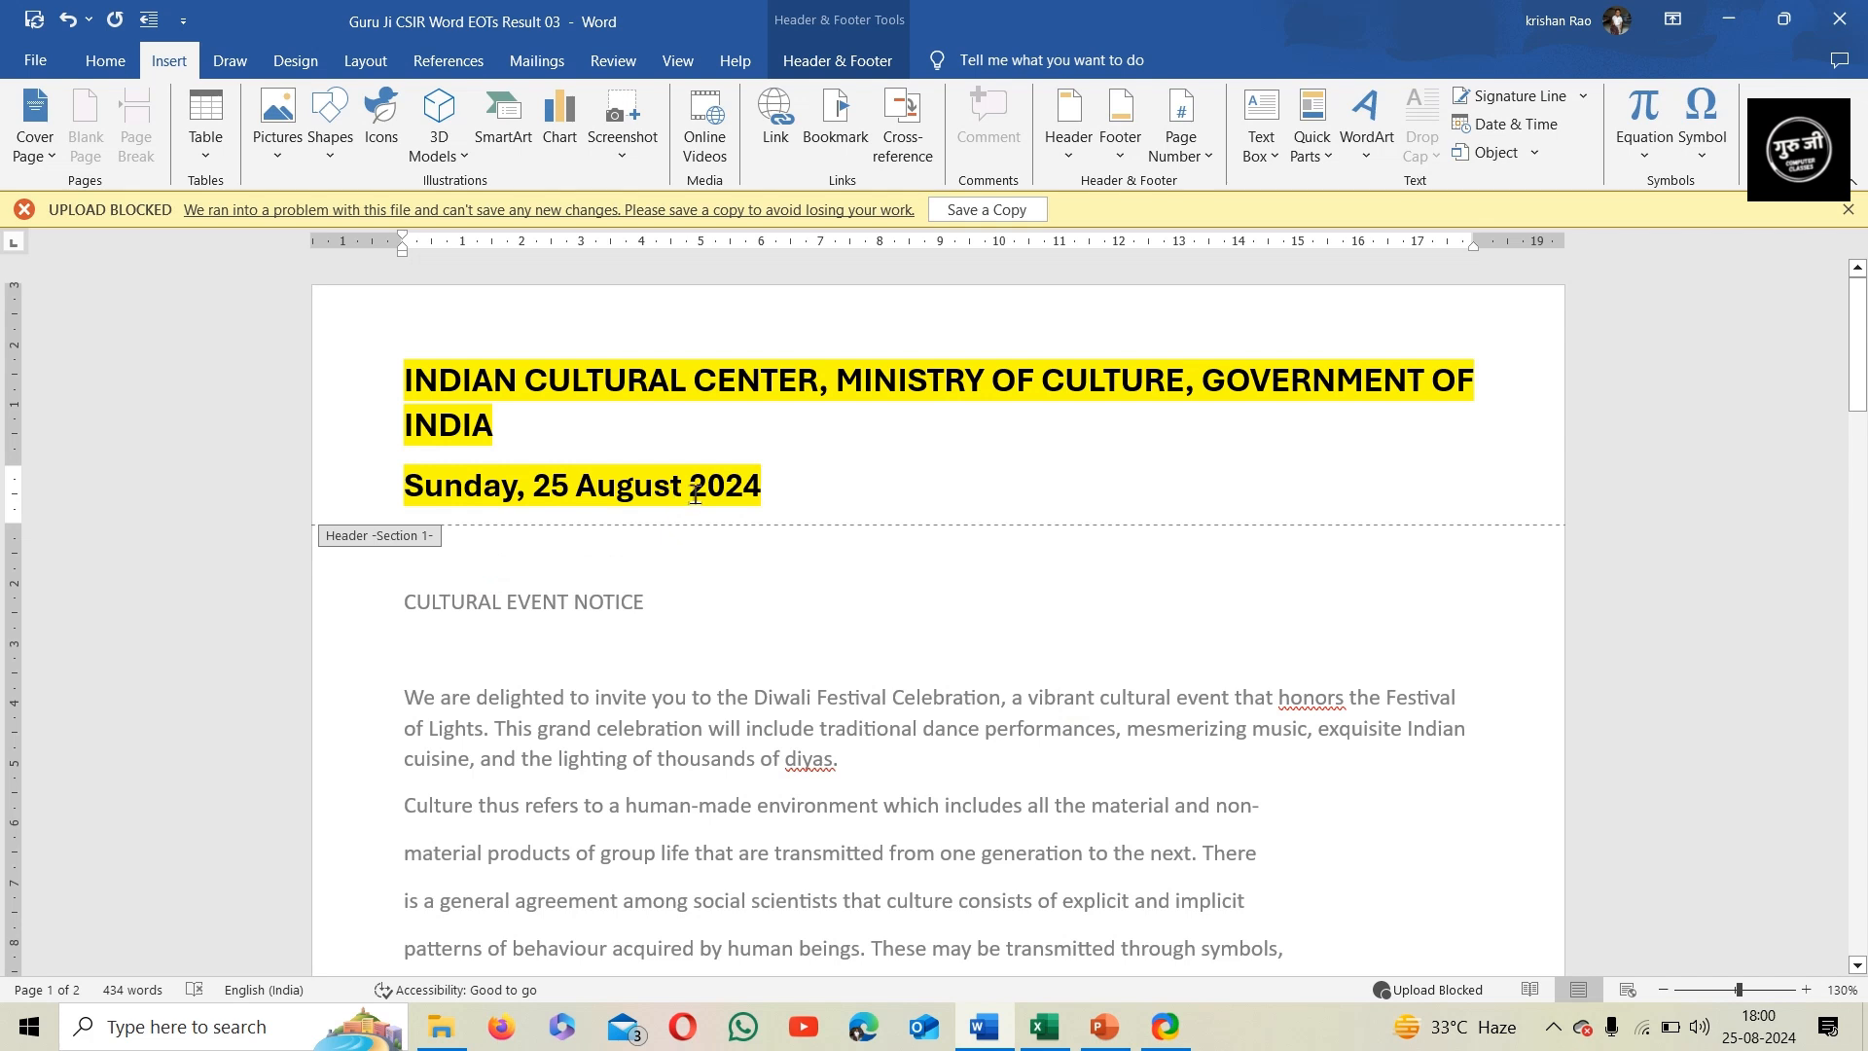
# Clear the header date's formatting, remove its highlight with No Color, and return to the document body
pyautogui.click(360, 491)
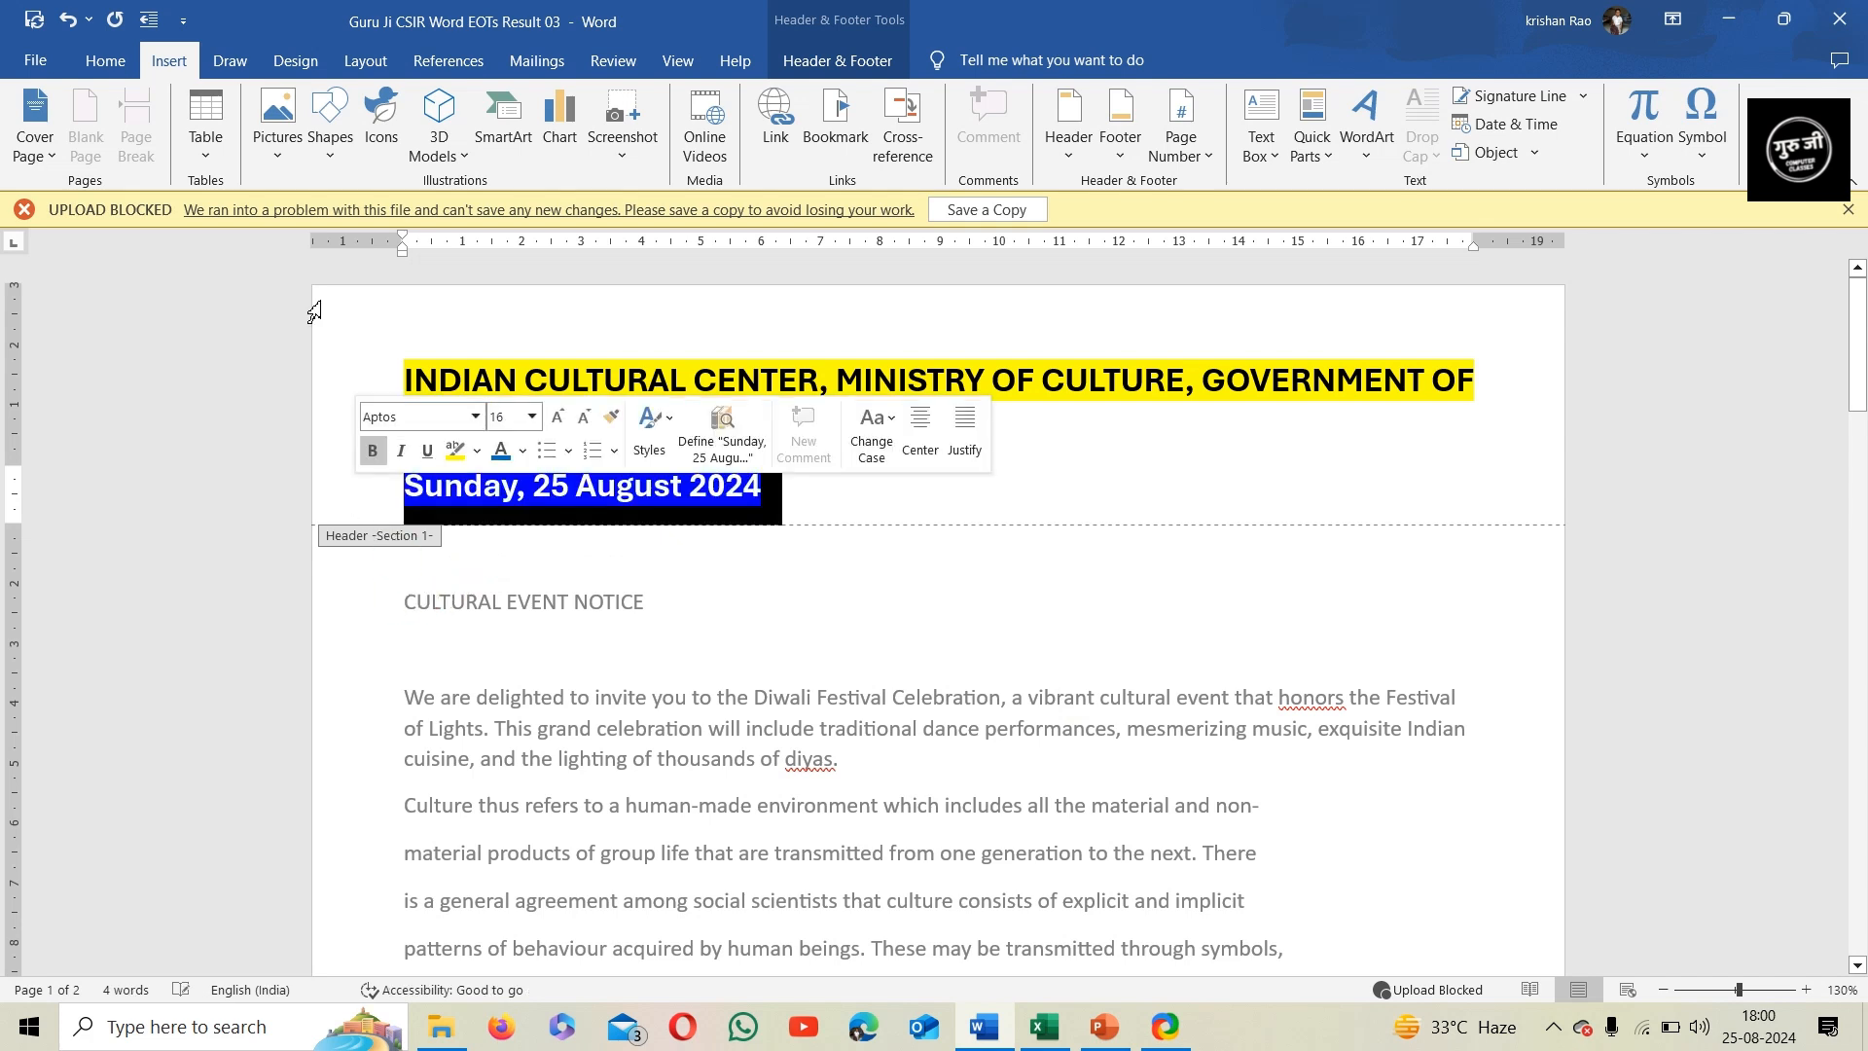
pyautogui.click(106, 60)
pyautogui.click(536, 105)
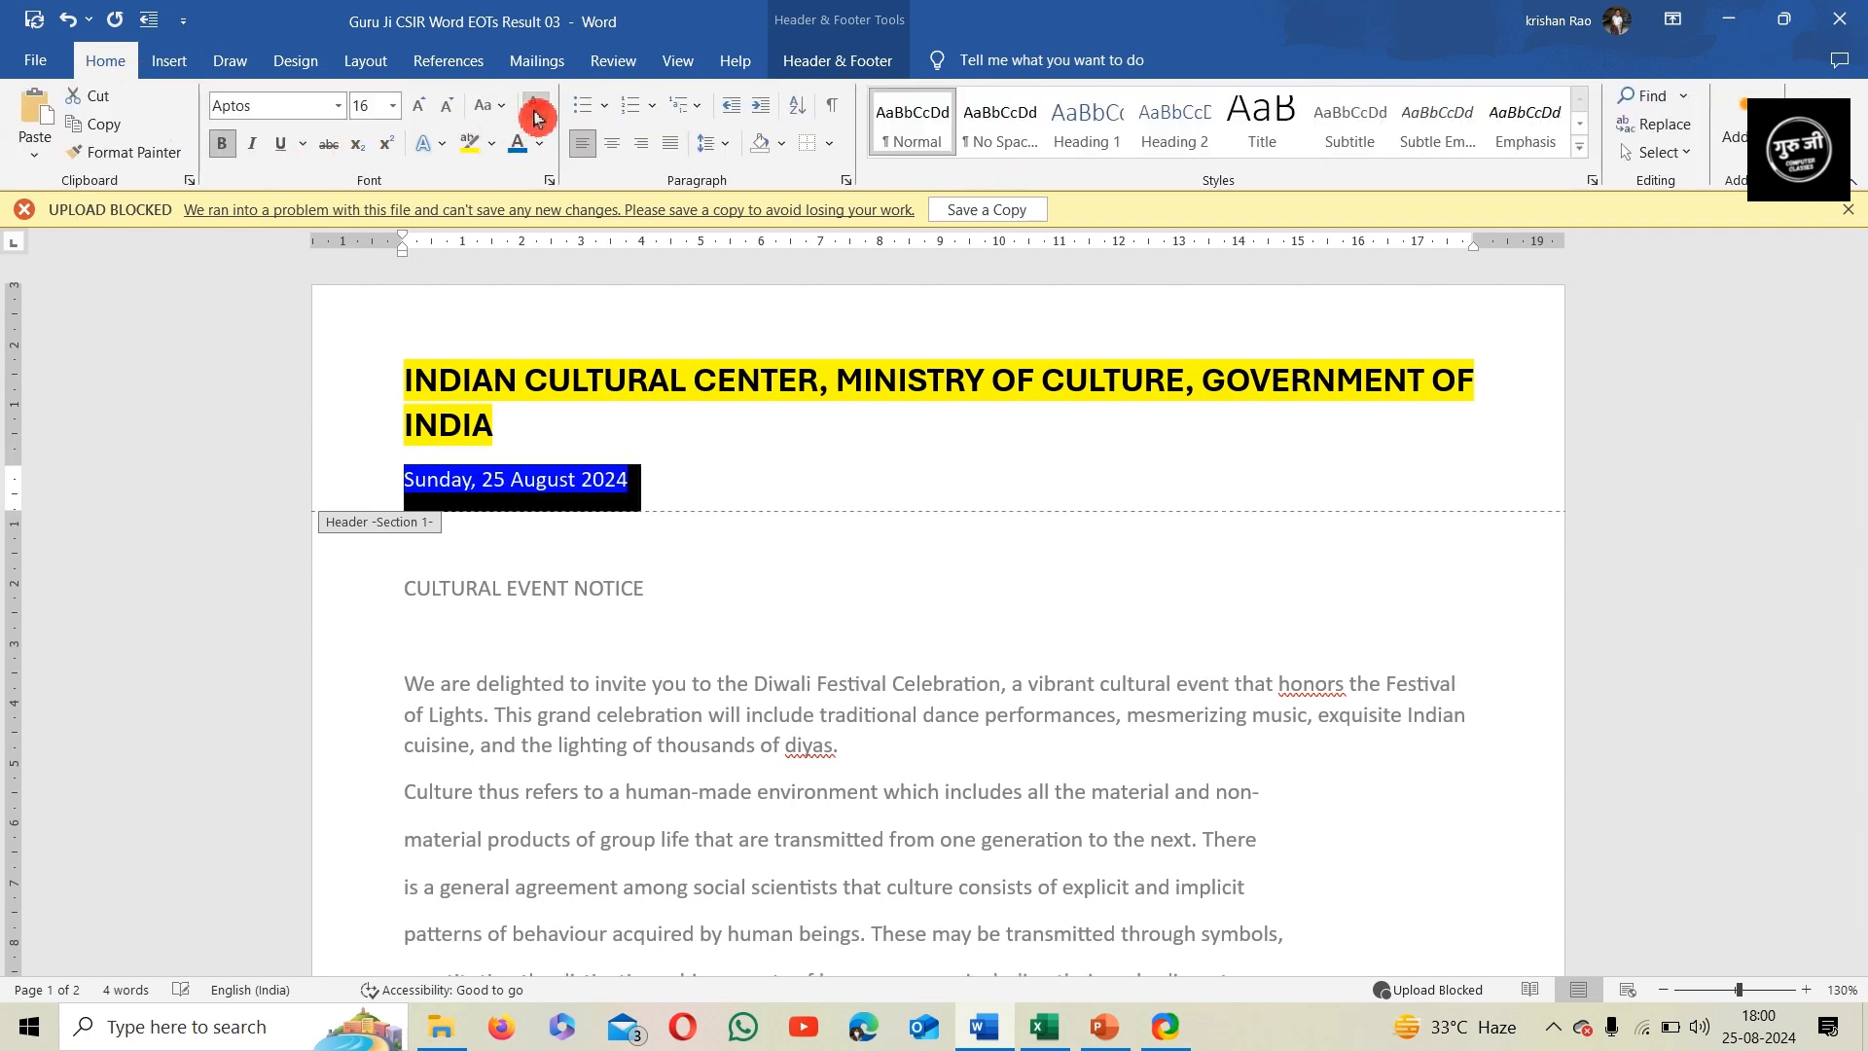
pyautogui.click(651, 490)
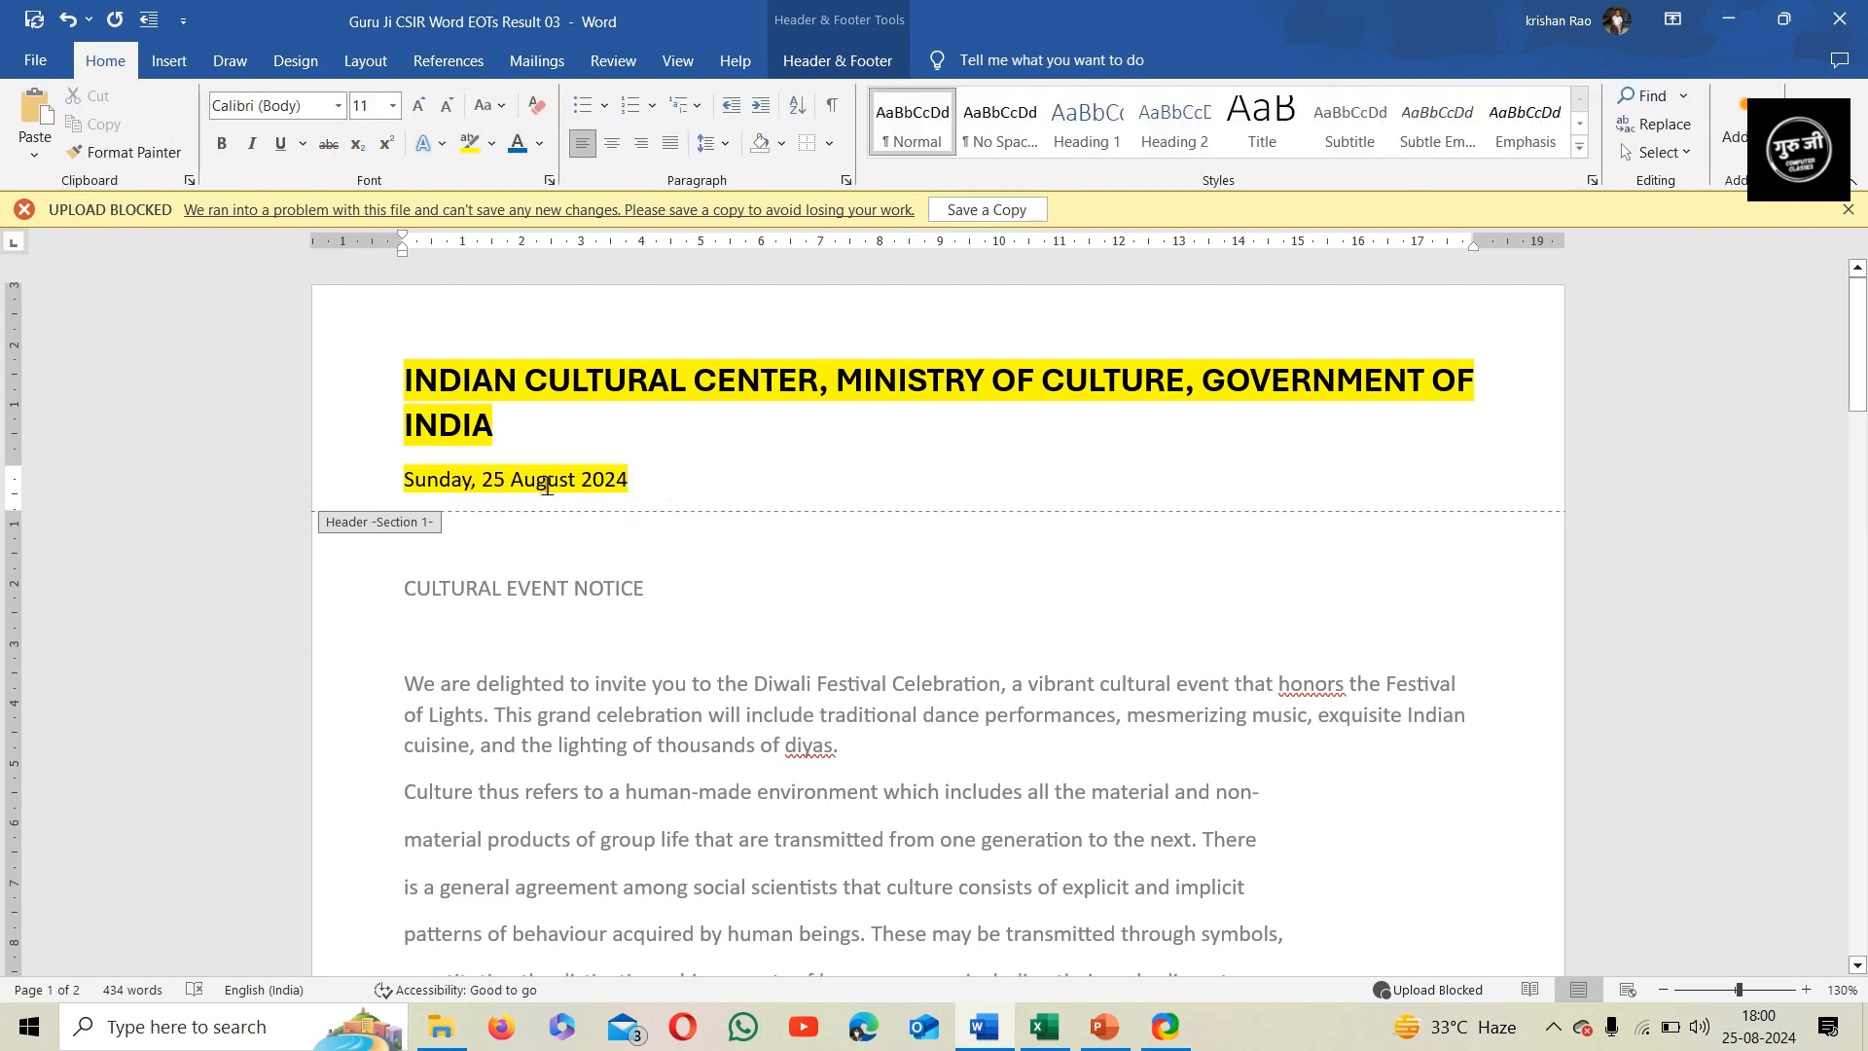
pyautogui.click(359, 491)
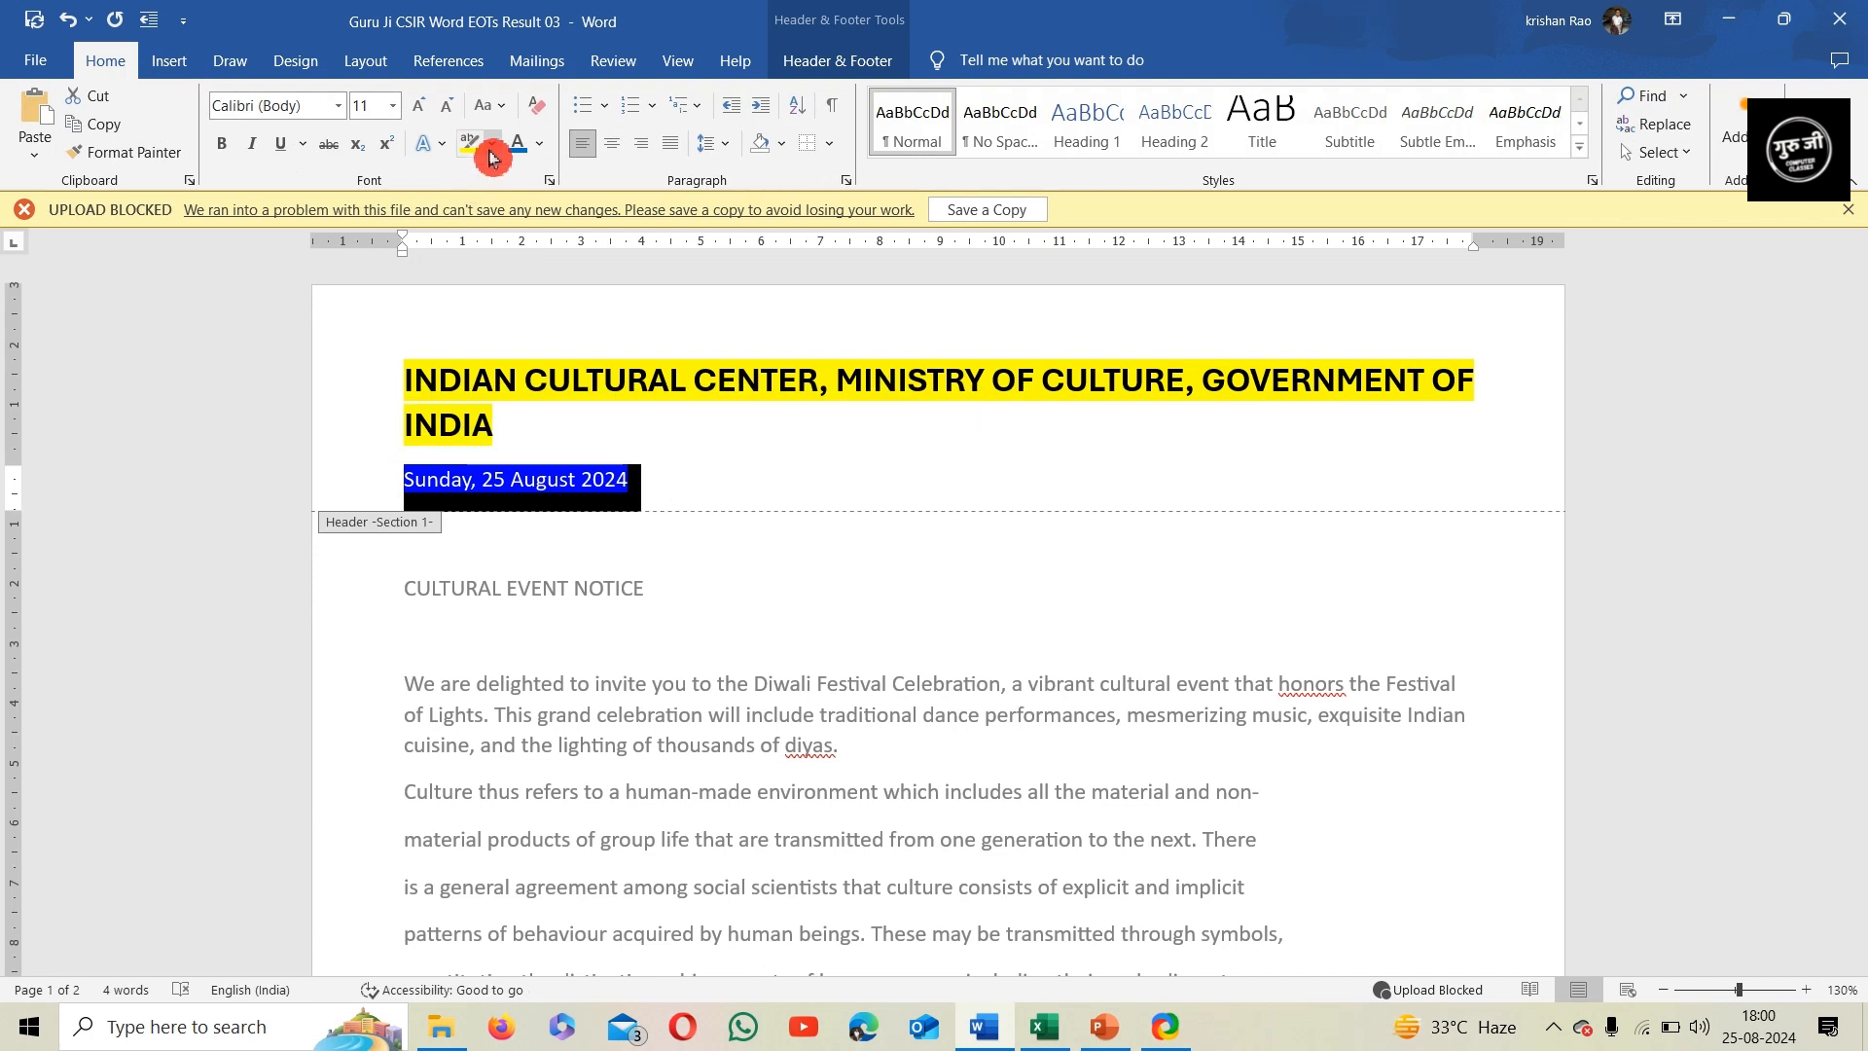
pyautogui.click(491, 143)
pyautogui.click(534, 327)
pyautogui.click(657, 486)
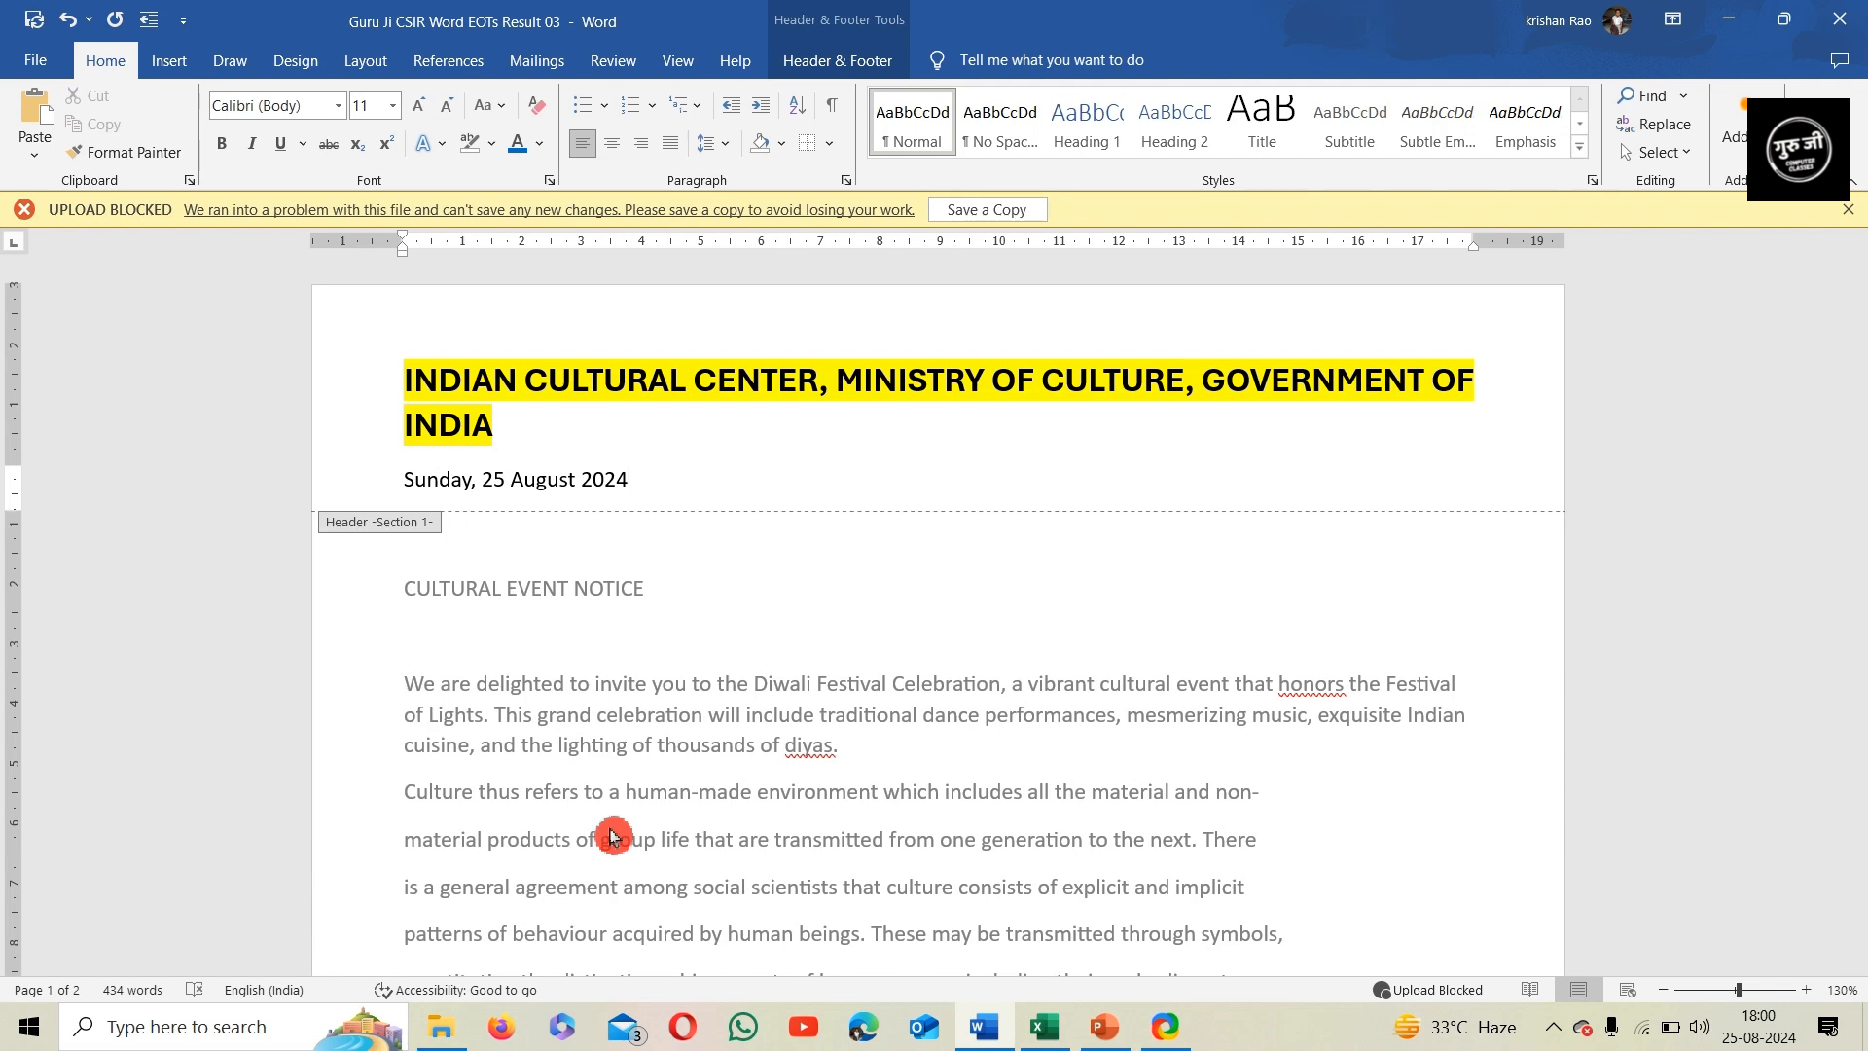
pyautogui.doubleClick(848, 603)
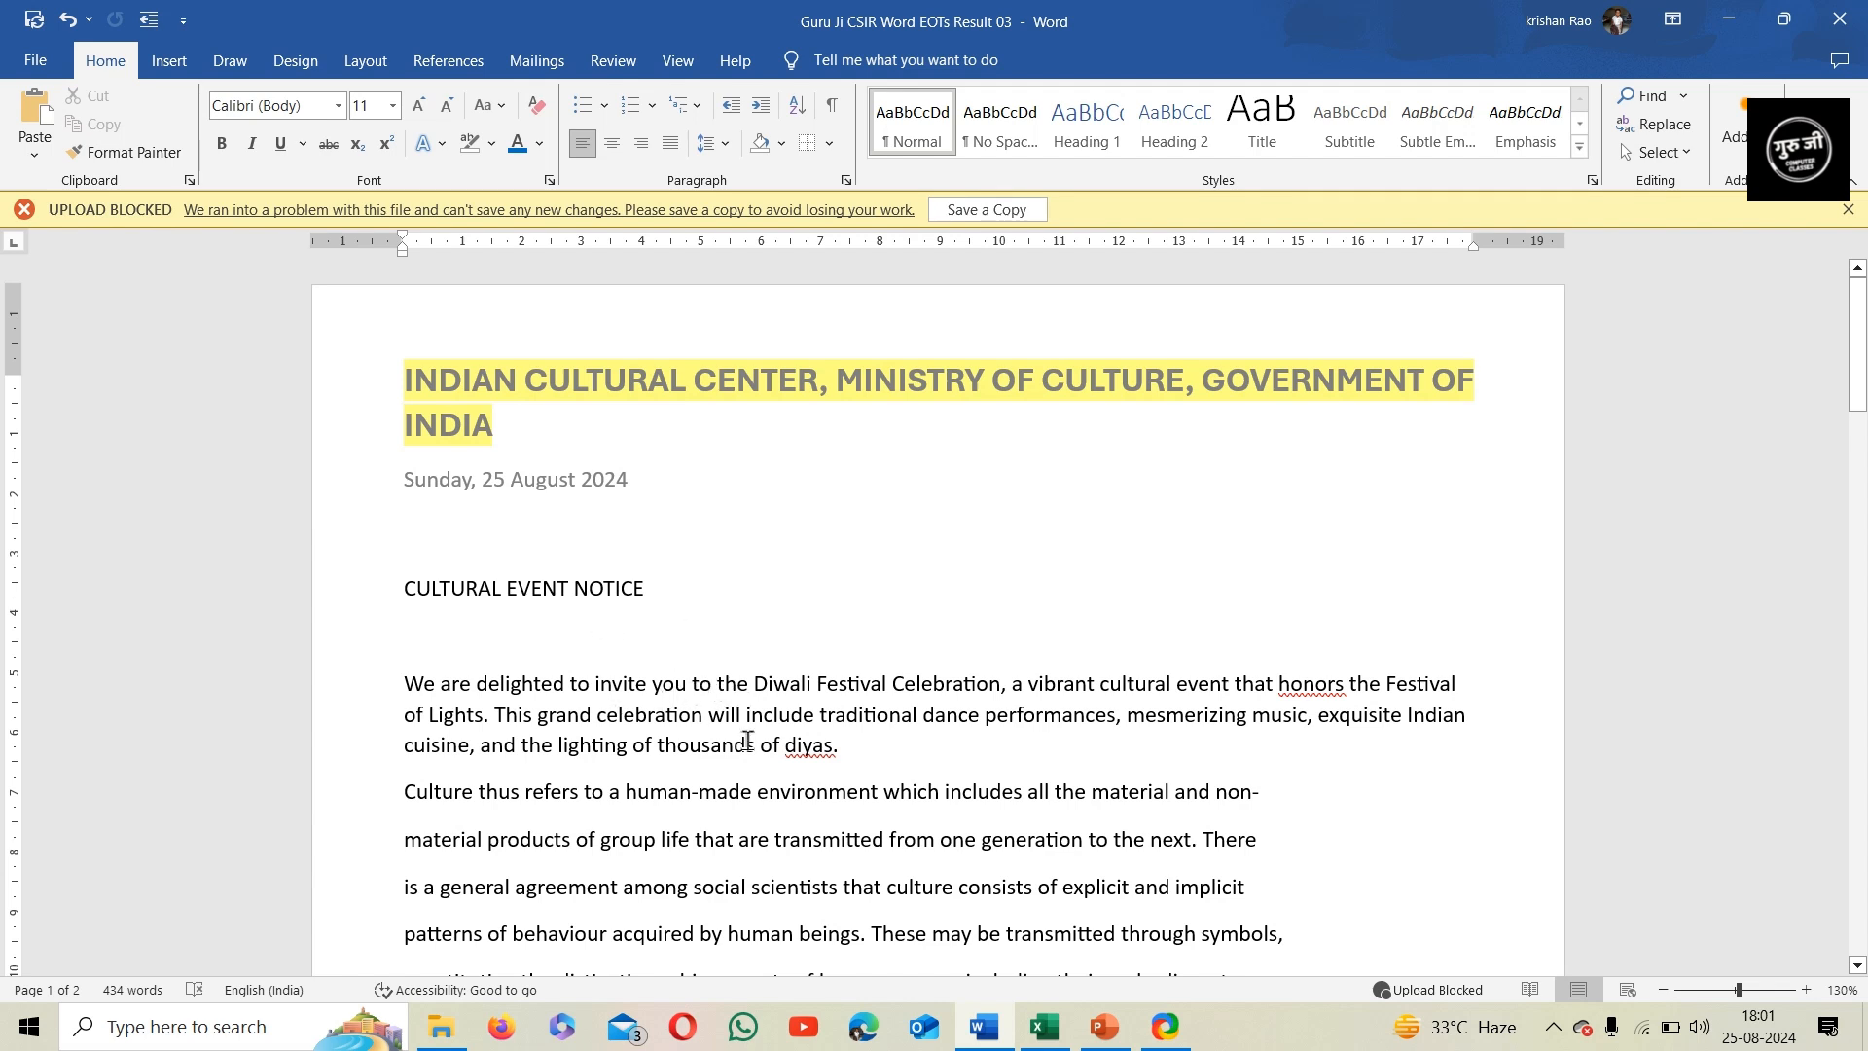
# Apply the Title style to the "CULTURAL EVENT NOTICE" line and center it
pyautogui.click(368, 602)
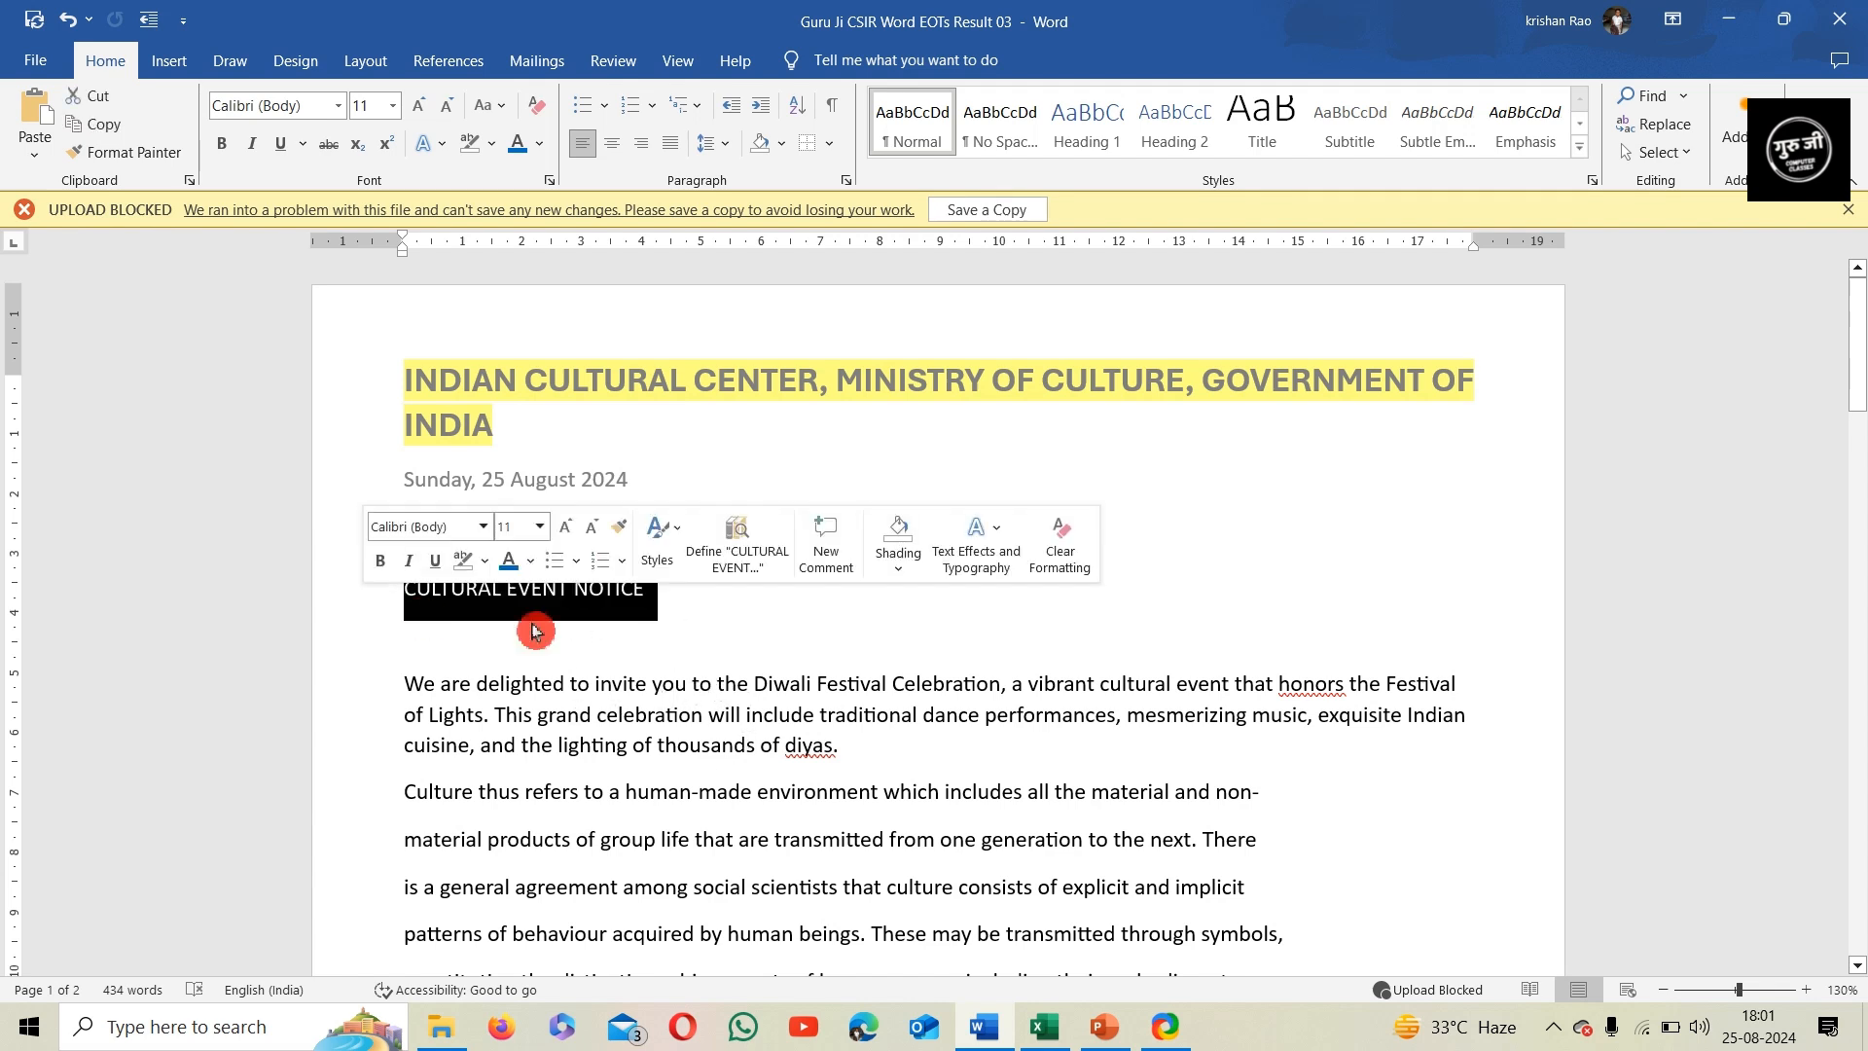
pyautogui.hotkey('ctrl', 'e')
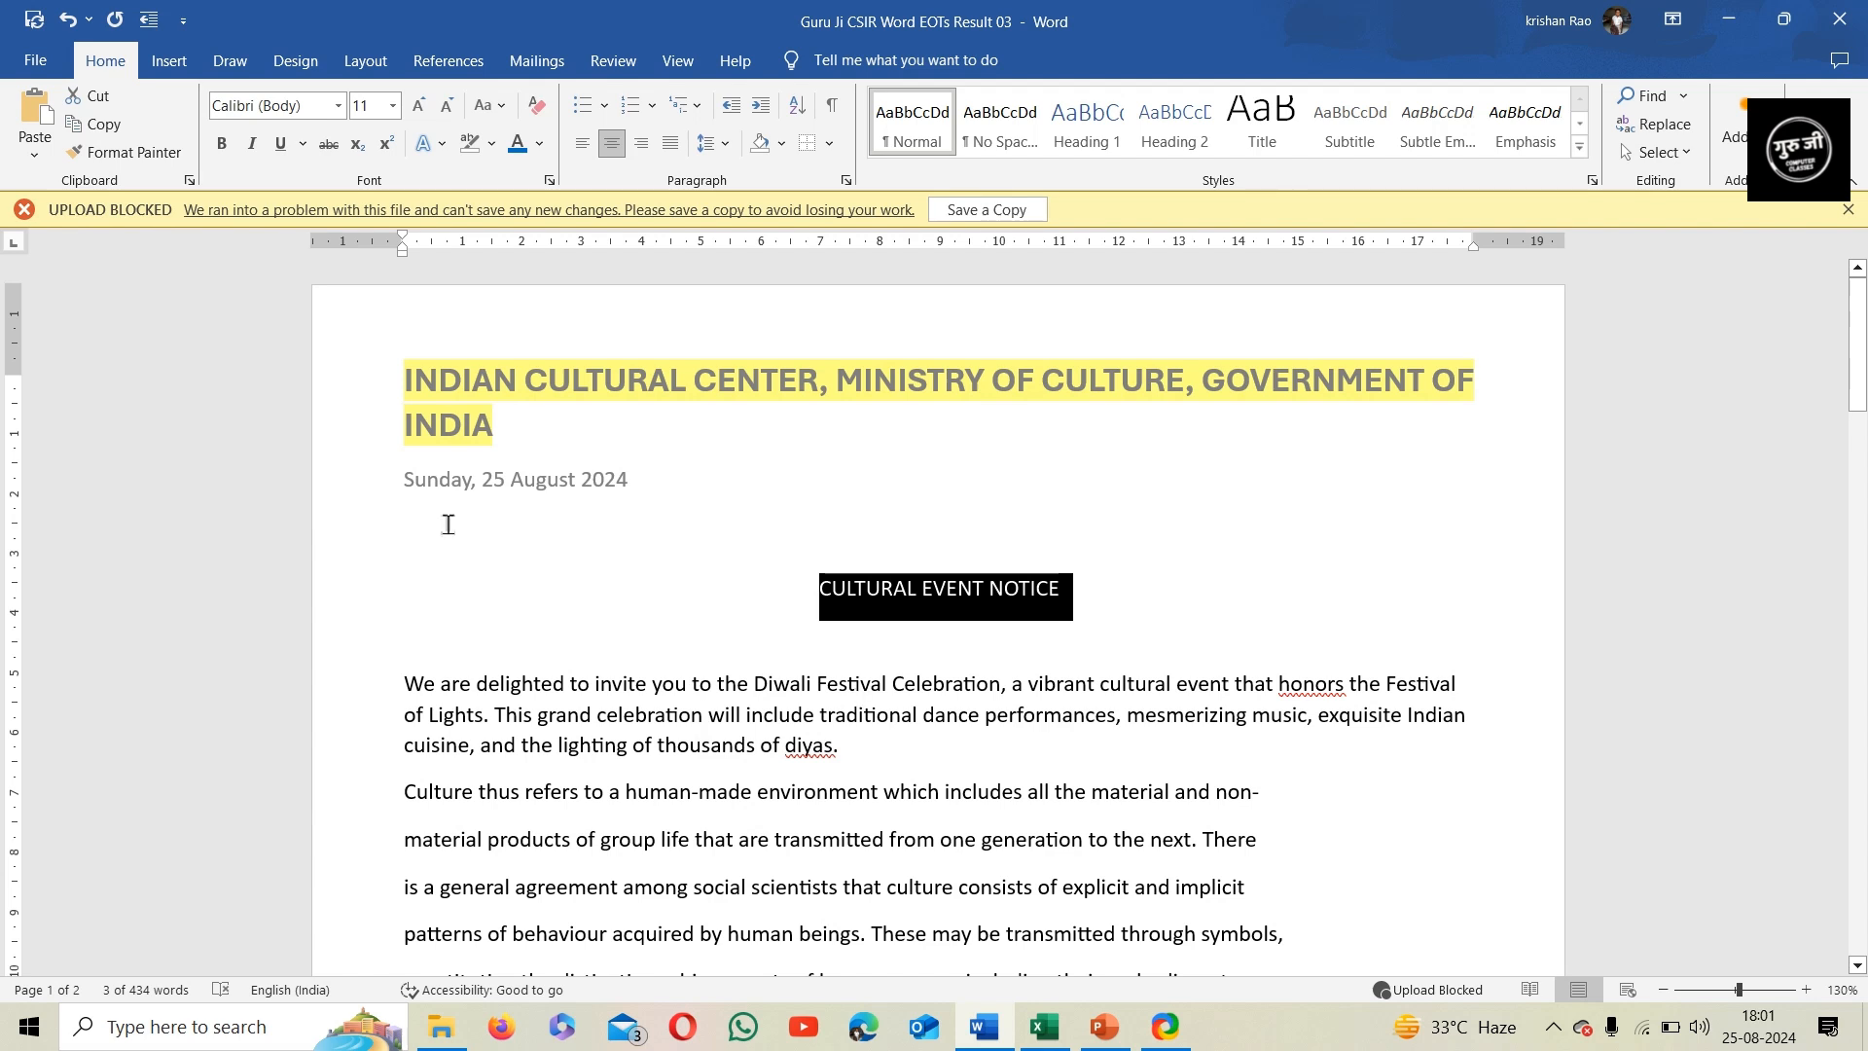
pyautogui.click(1024, 220)
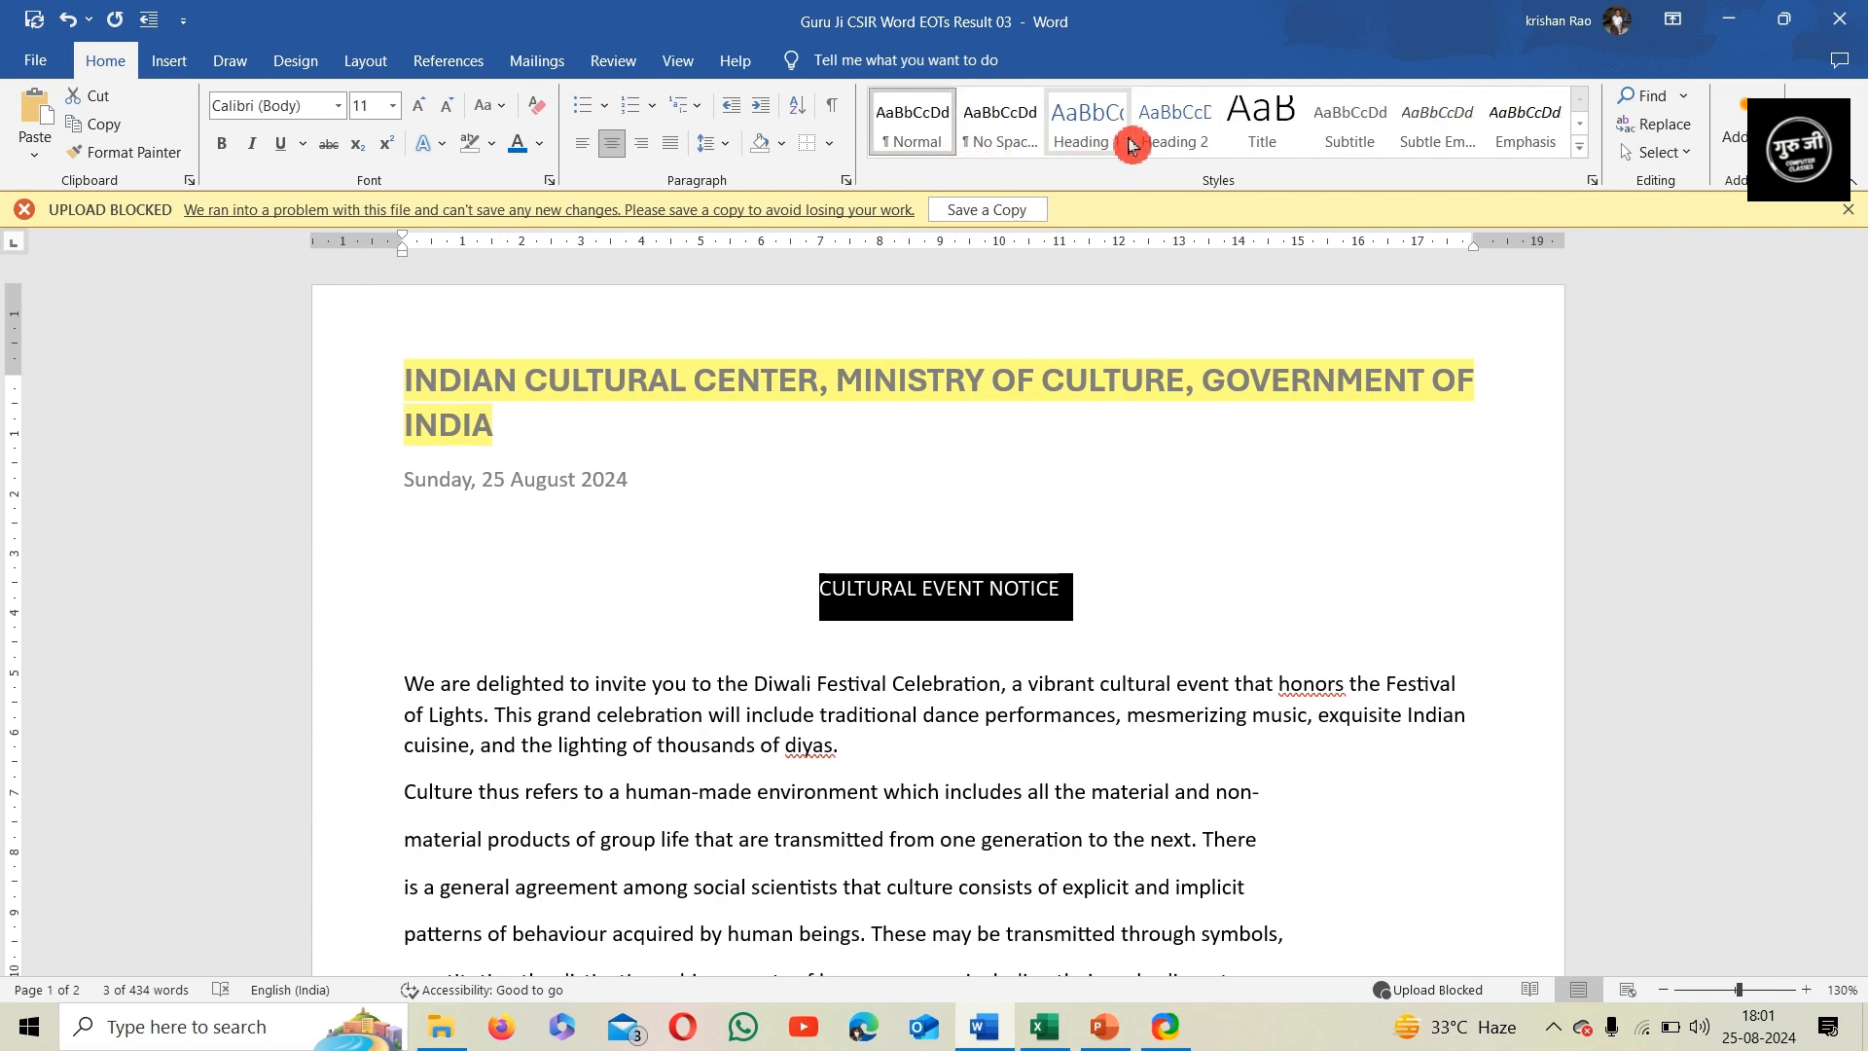
pyautogui.click(1287, 127)
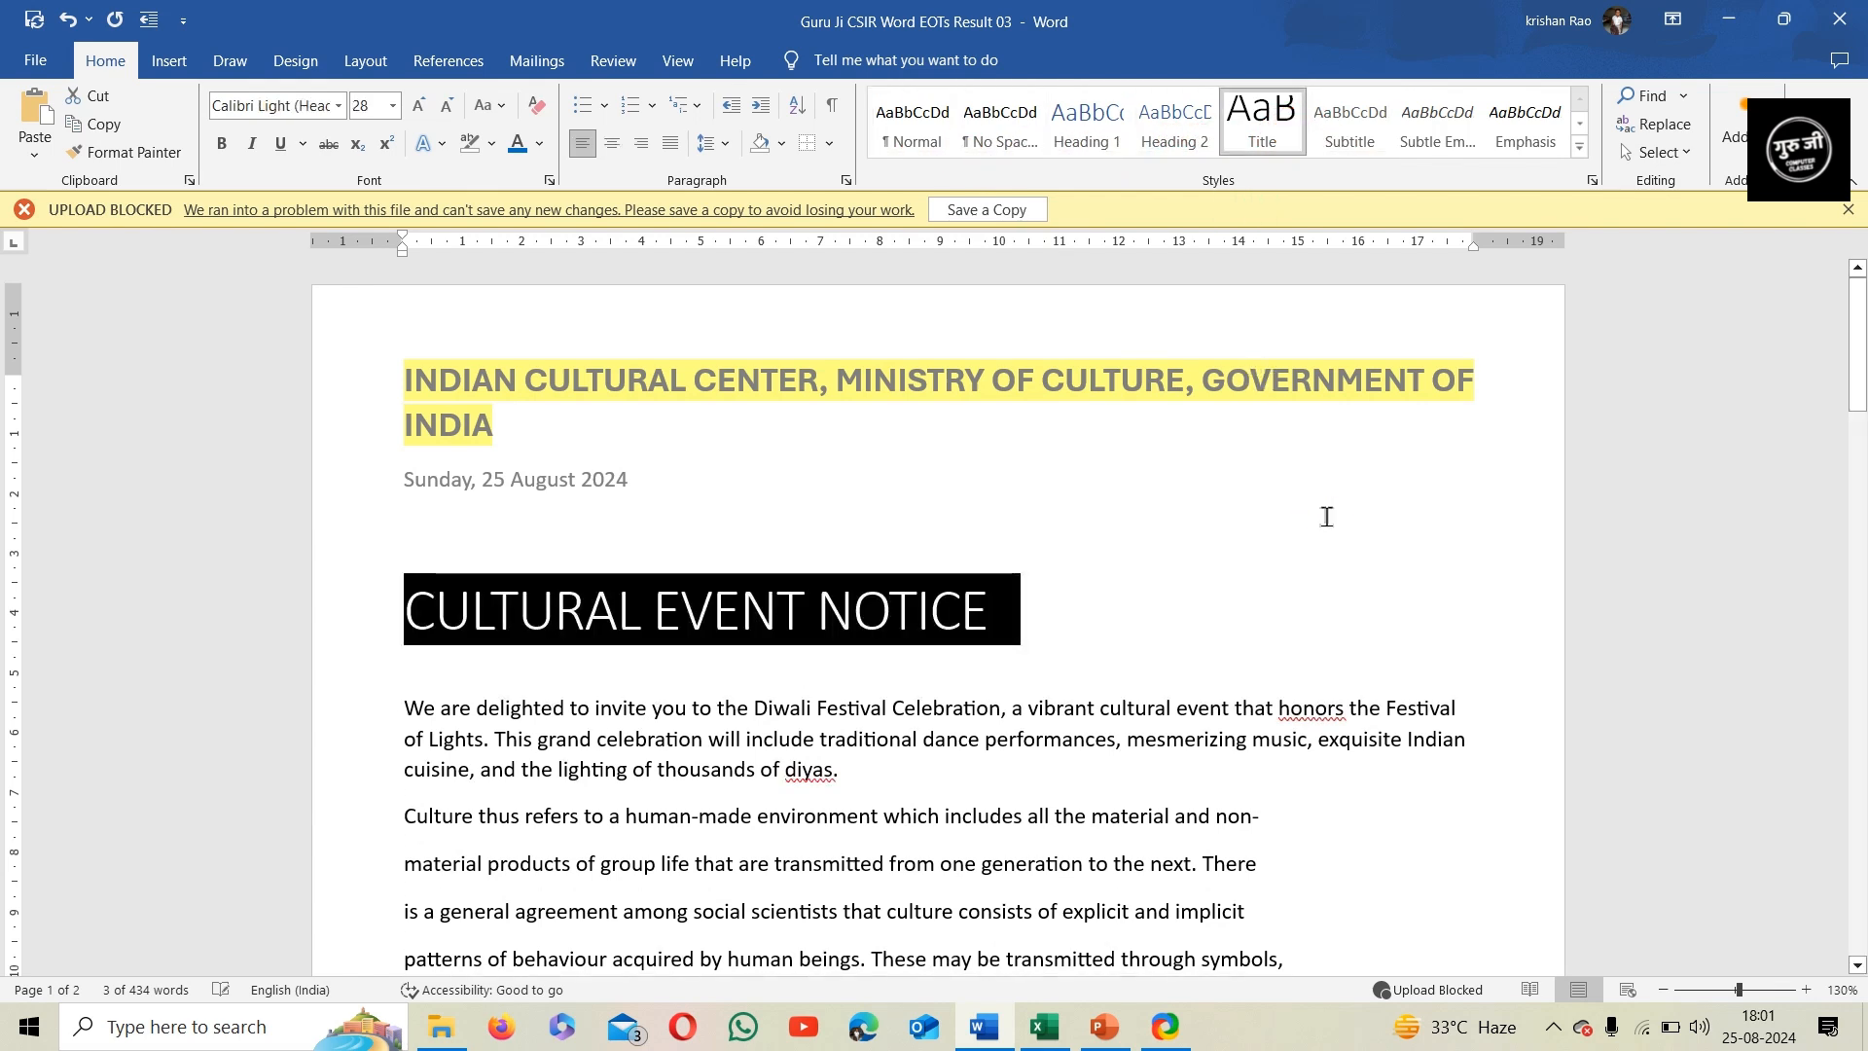
pyautogui.hotkey('ctrl', 'e')
pyautogui.click(1322, 604)
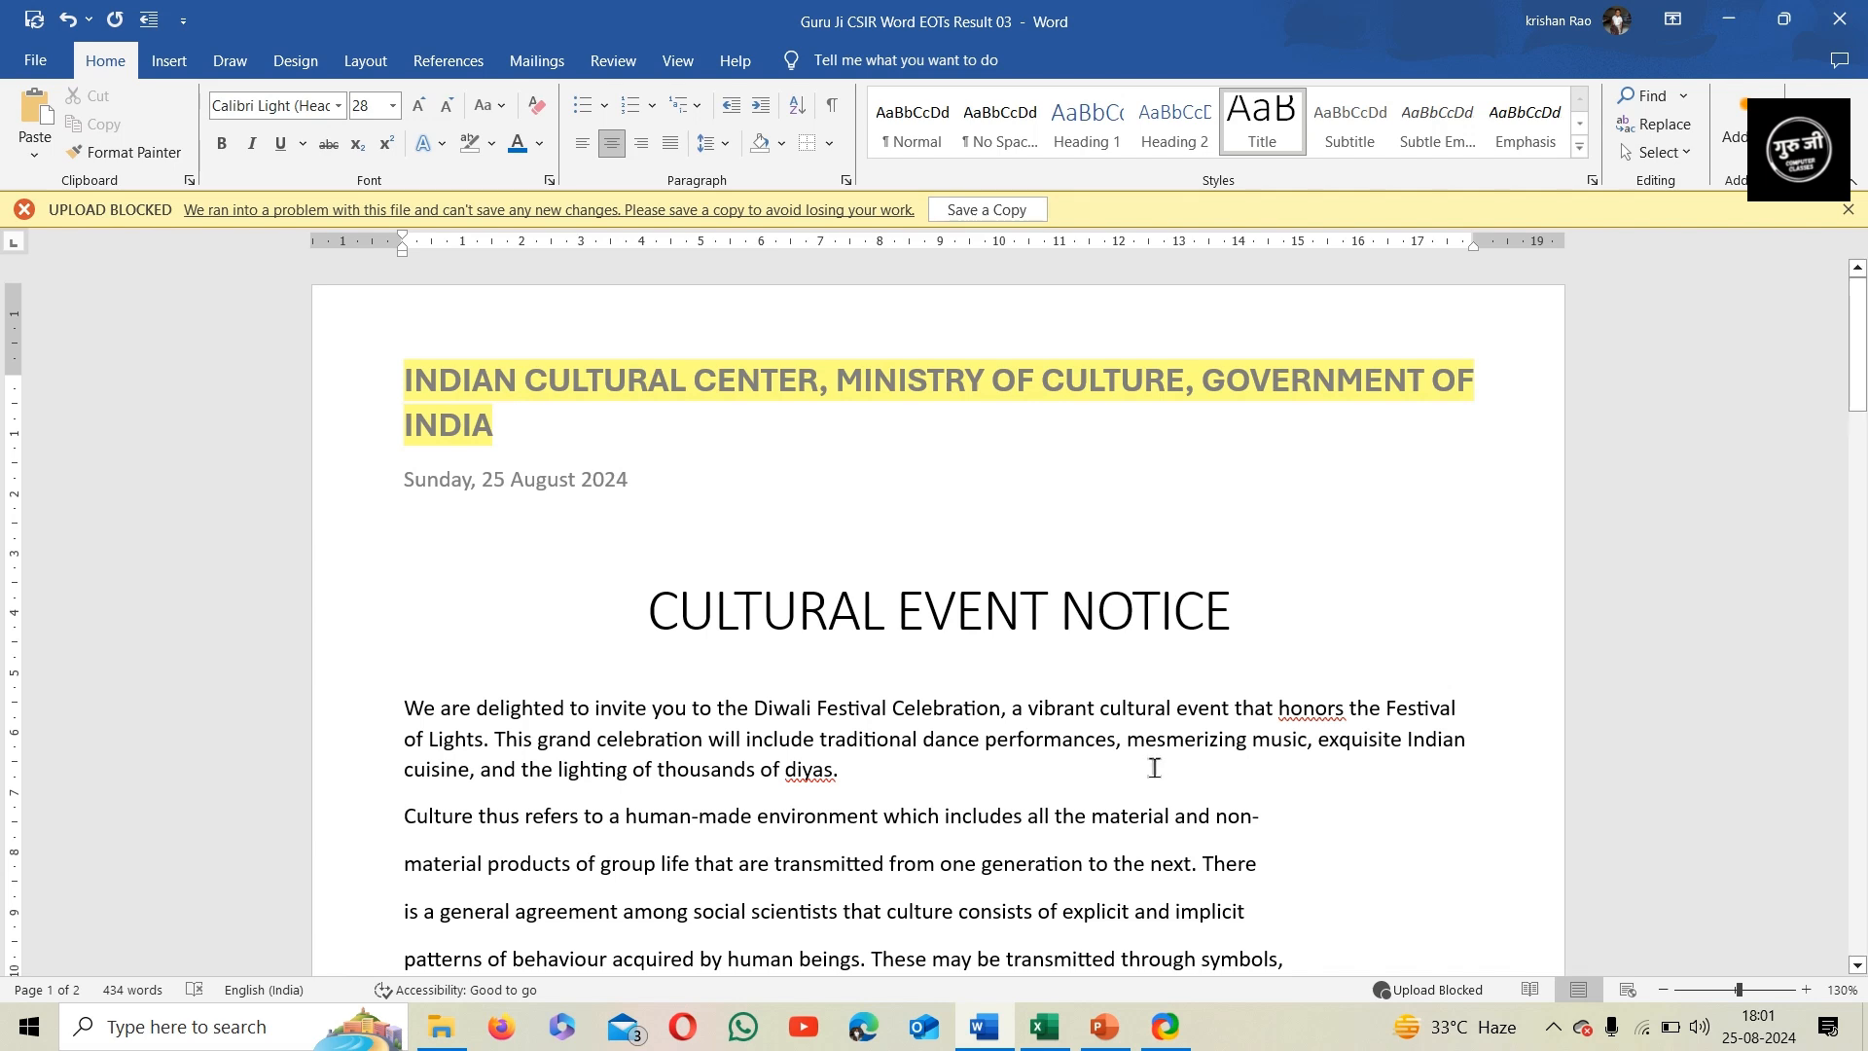
# Set the line spacing to 1.15 for all body paragraphs from the Diwali invitation through the paragraph above "Event Details:"
pyautogui.scroll(-3, 1154, 768)
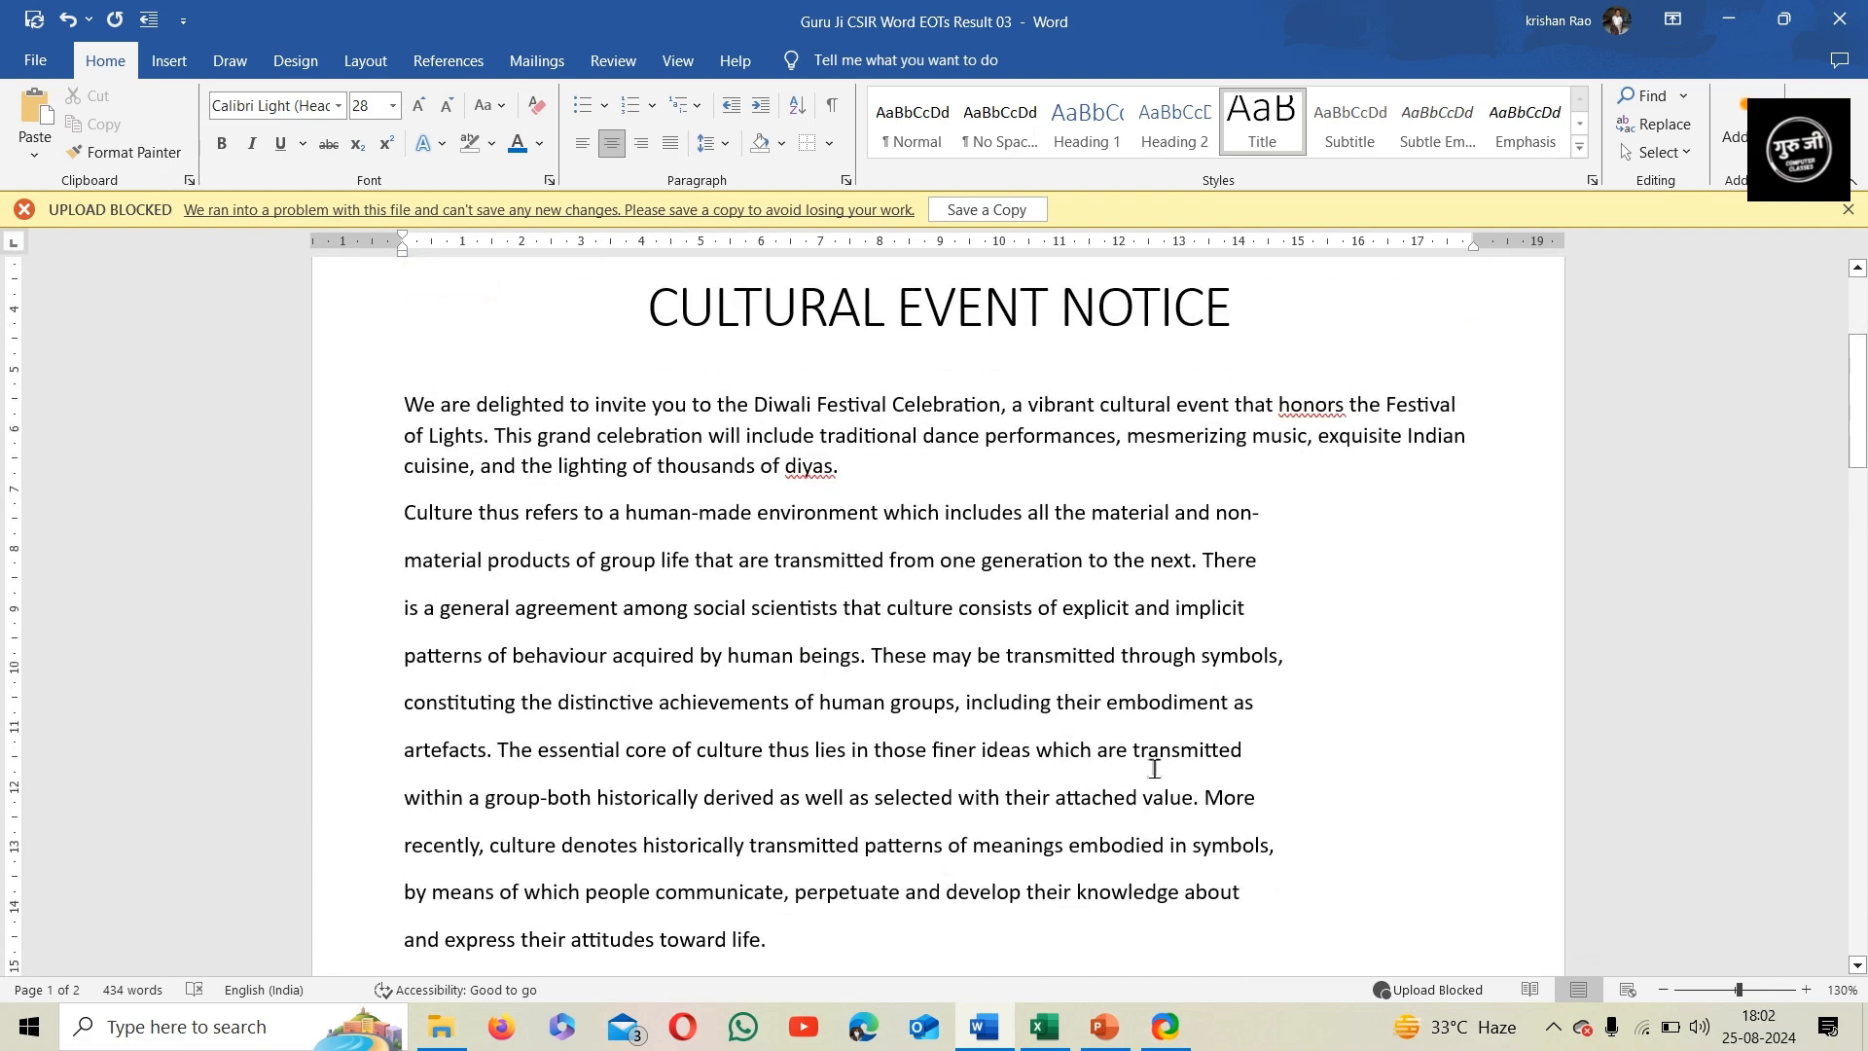
pyautogui.scroll(-12, 1175, 783)
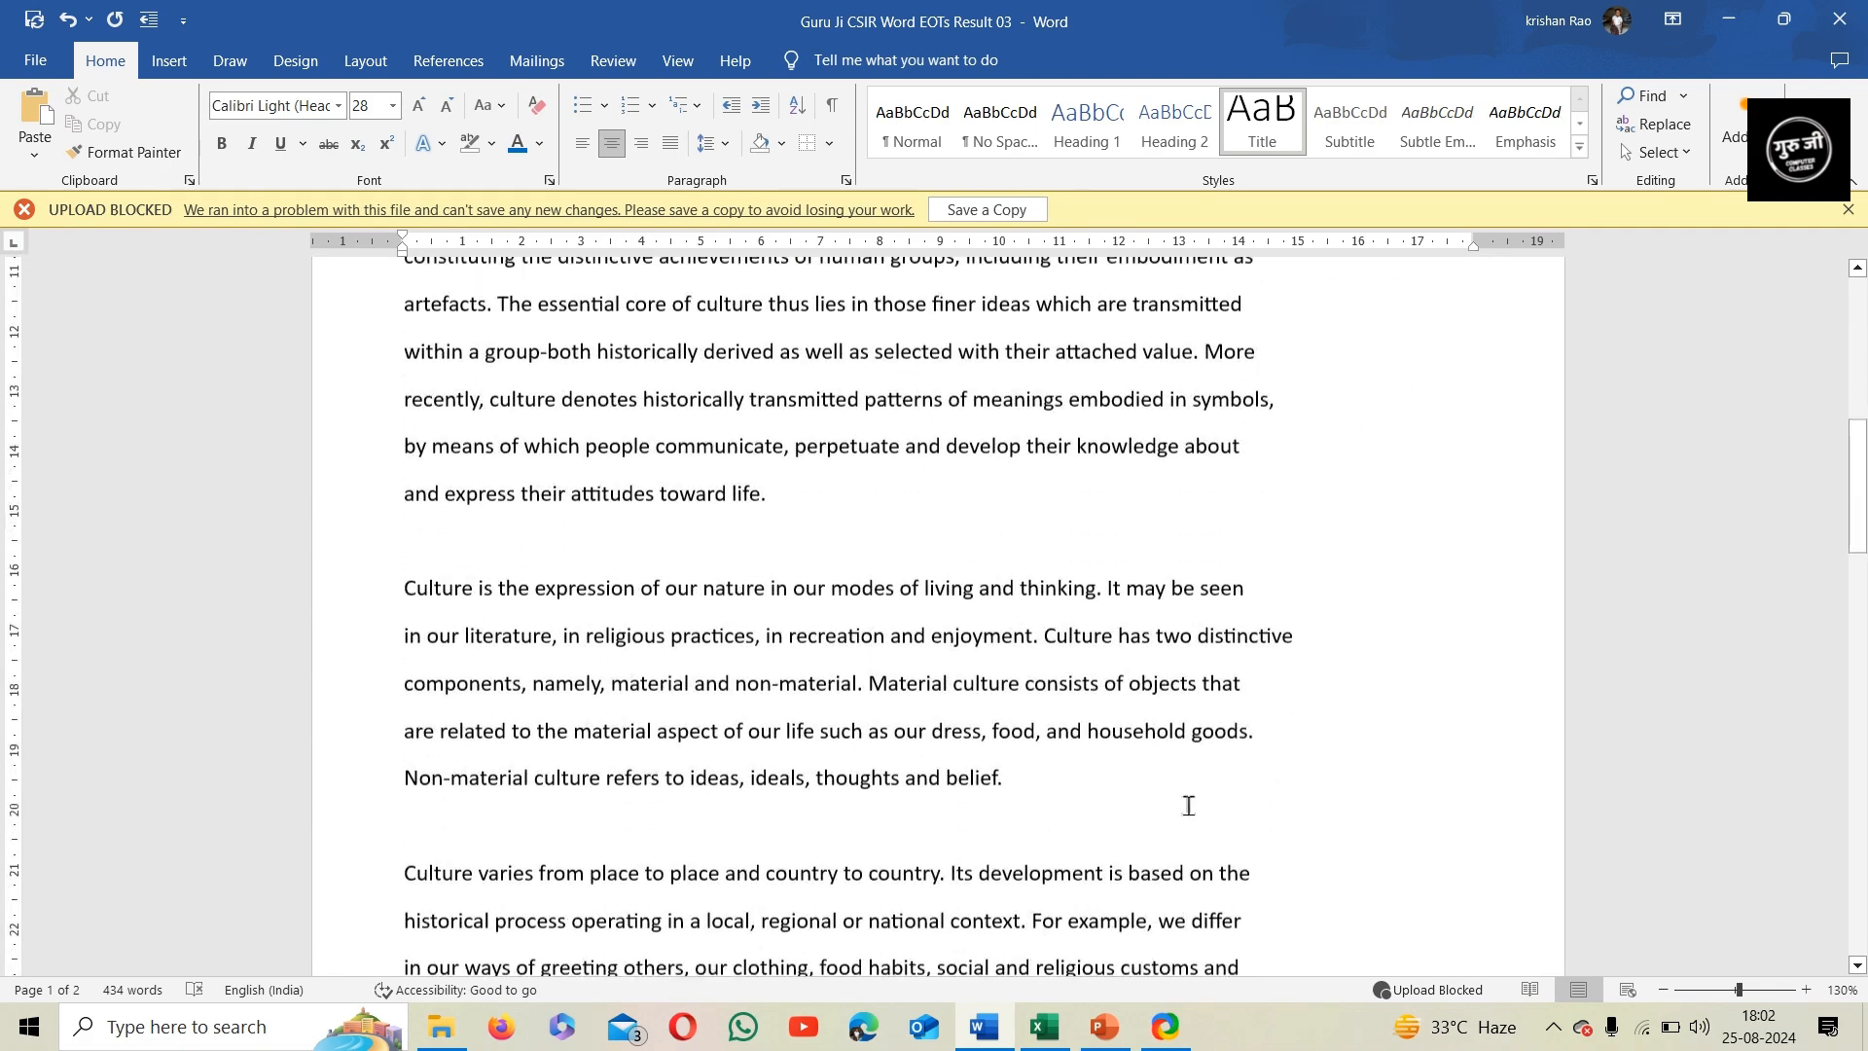
pyautogui.scroll(2, 1189, 806)
pyautogui.scroll(15, 1188, 805)
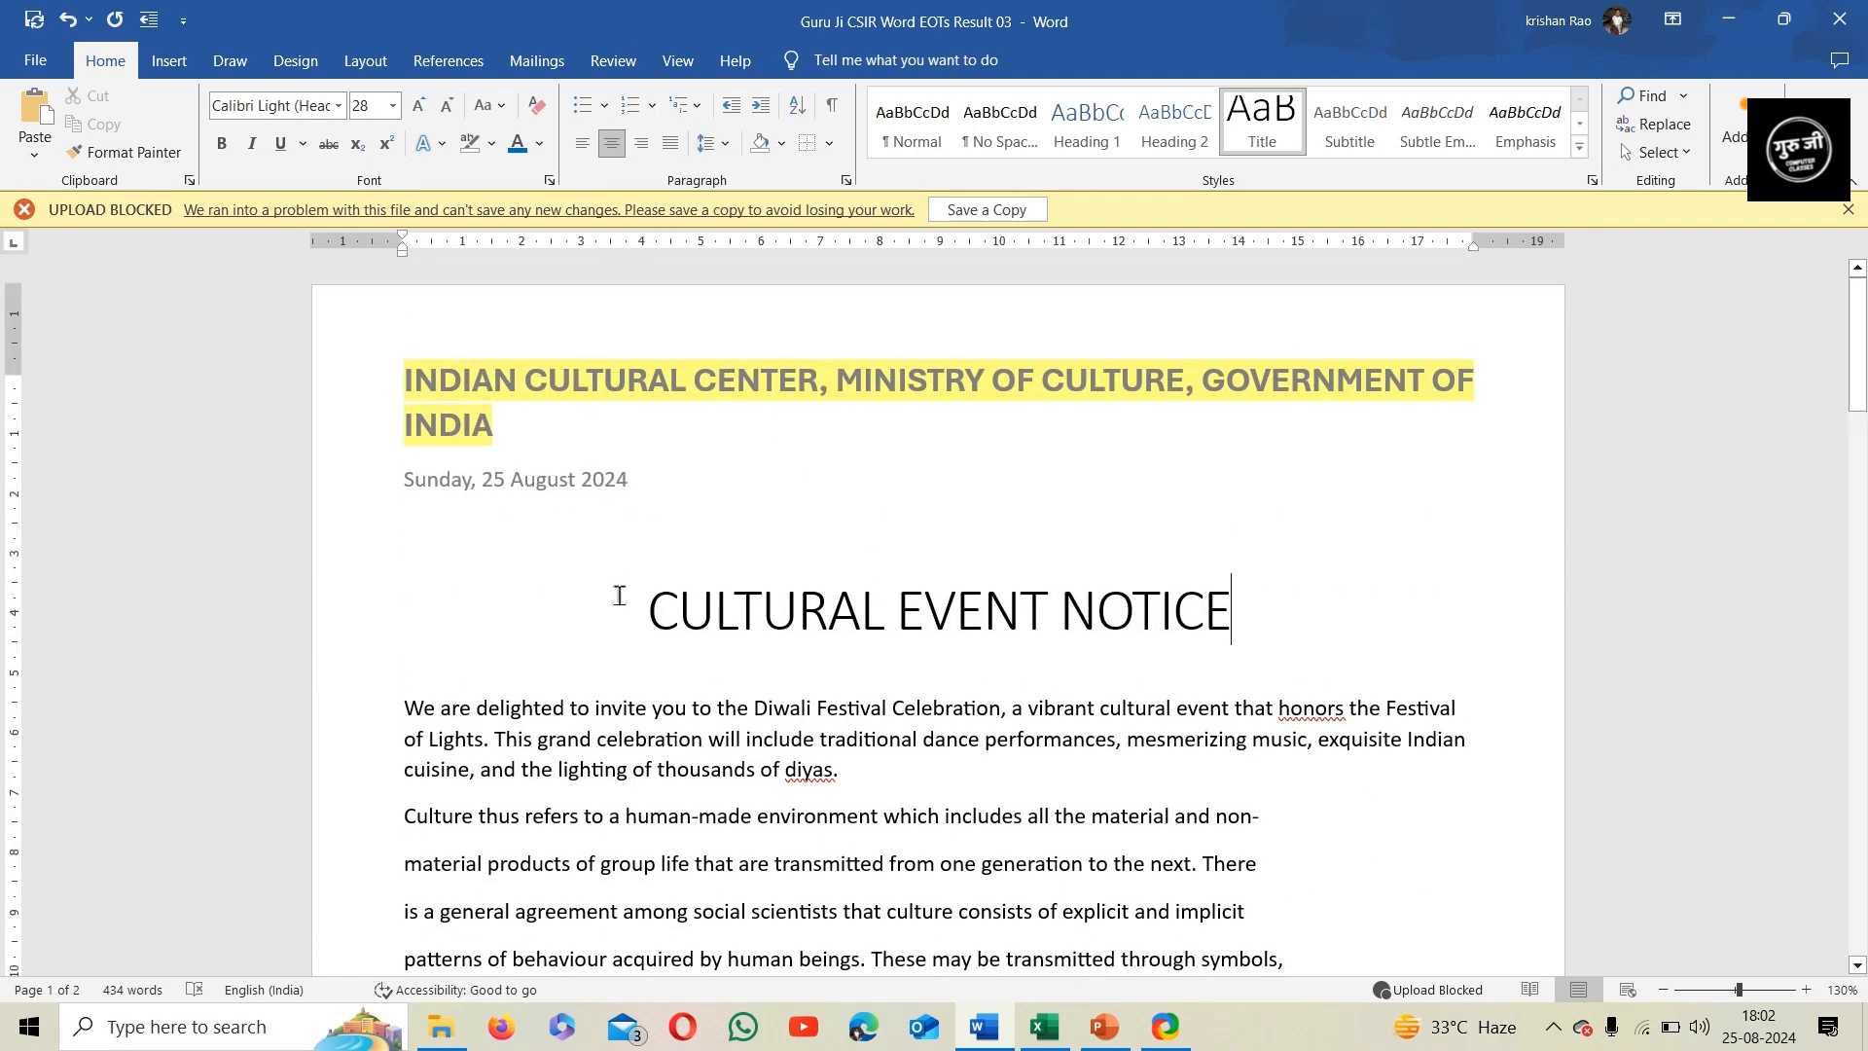
pyautogui.scroll(-1, 618, 592)
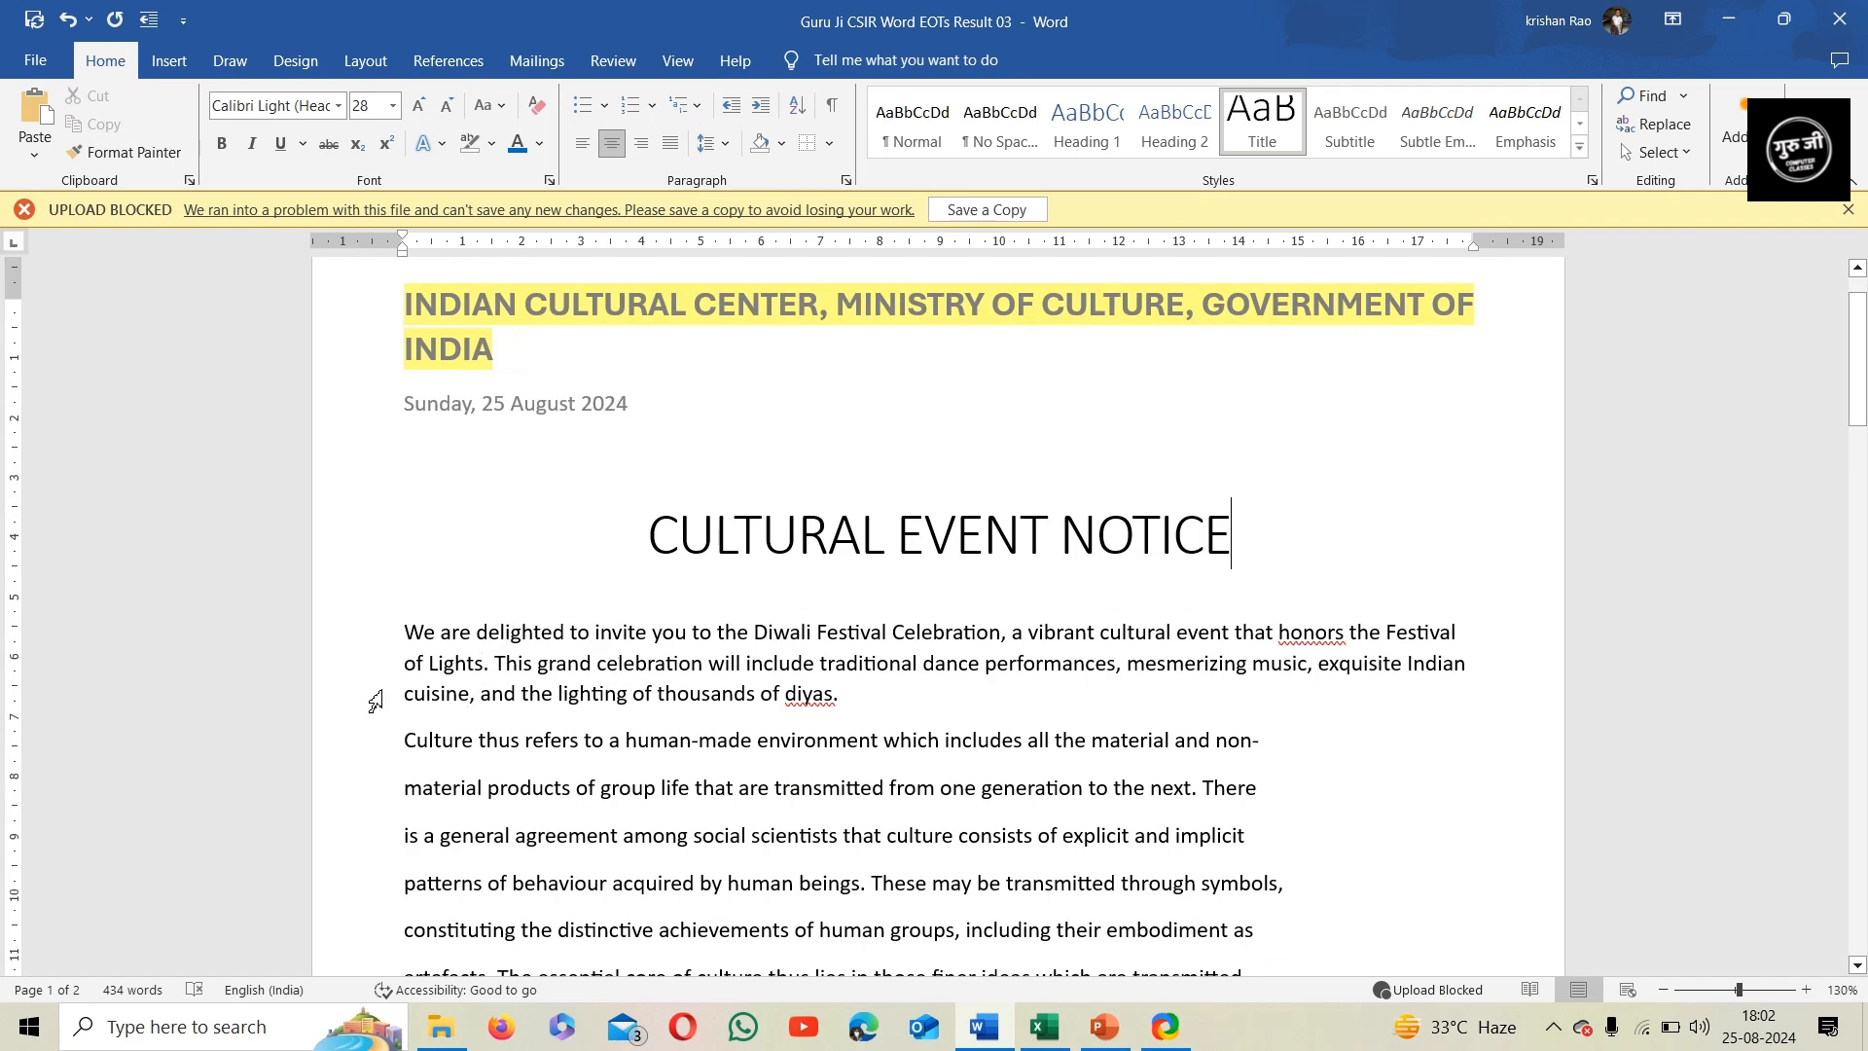
pyautogui.moveTo(360, 636); pyautogui.dragTo(359, 711)
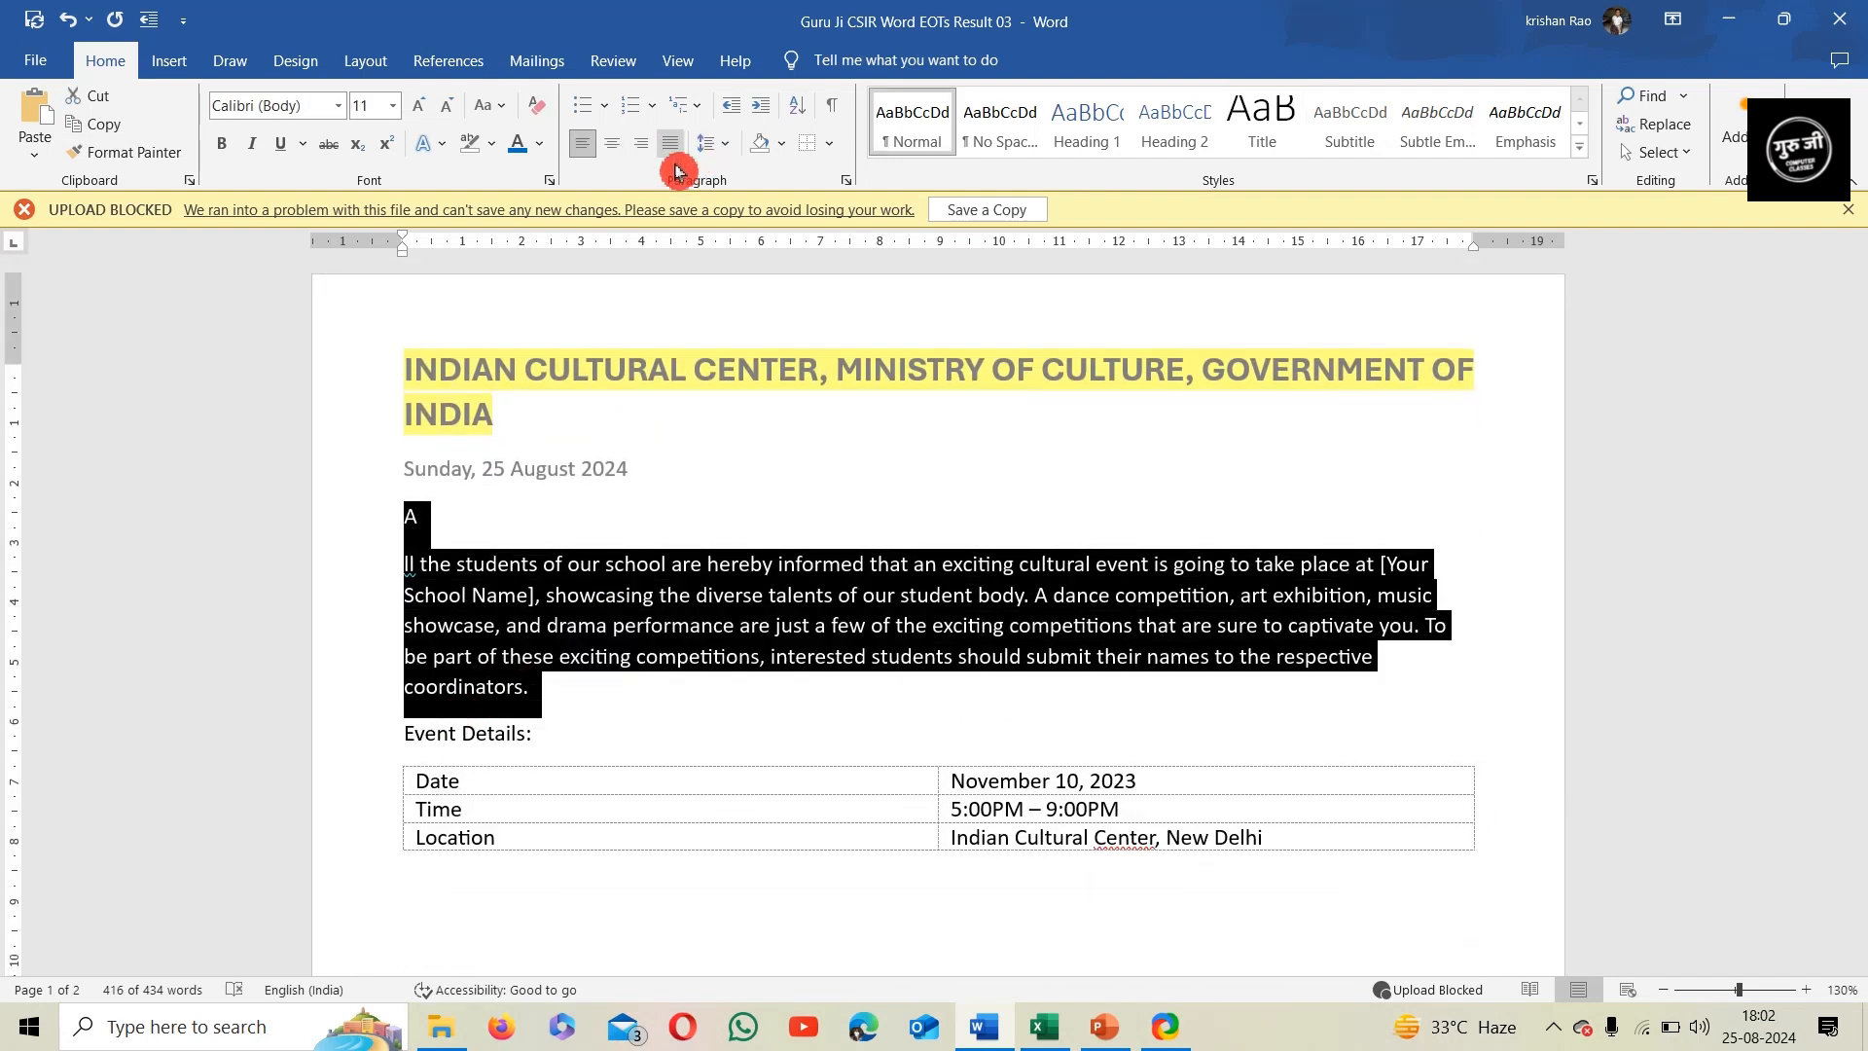
pyautogui.click(707, 144)
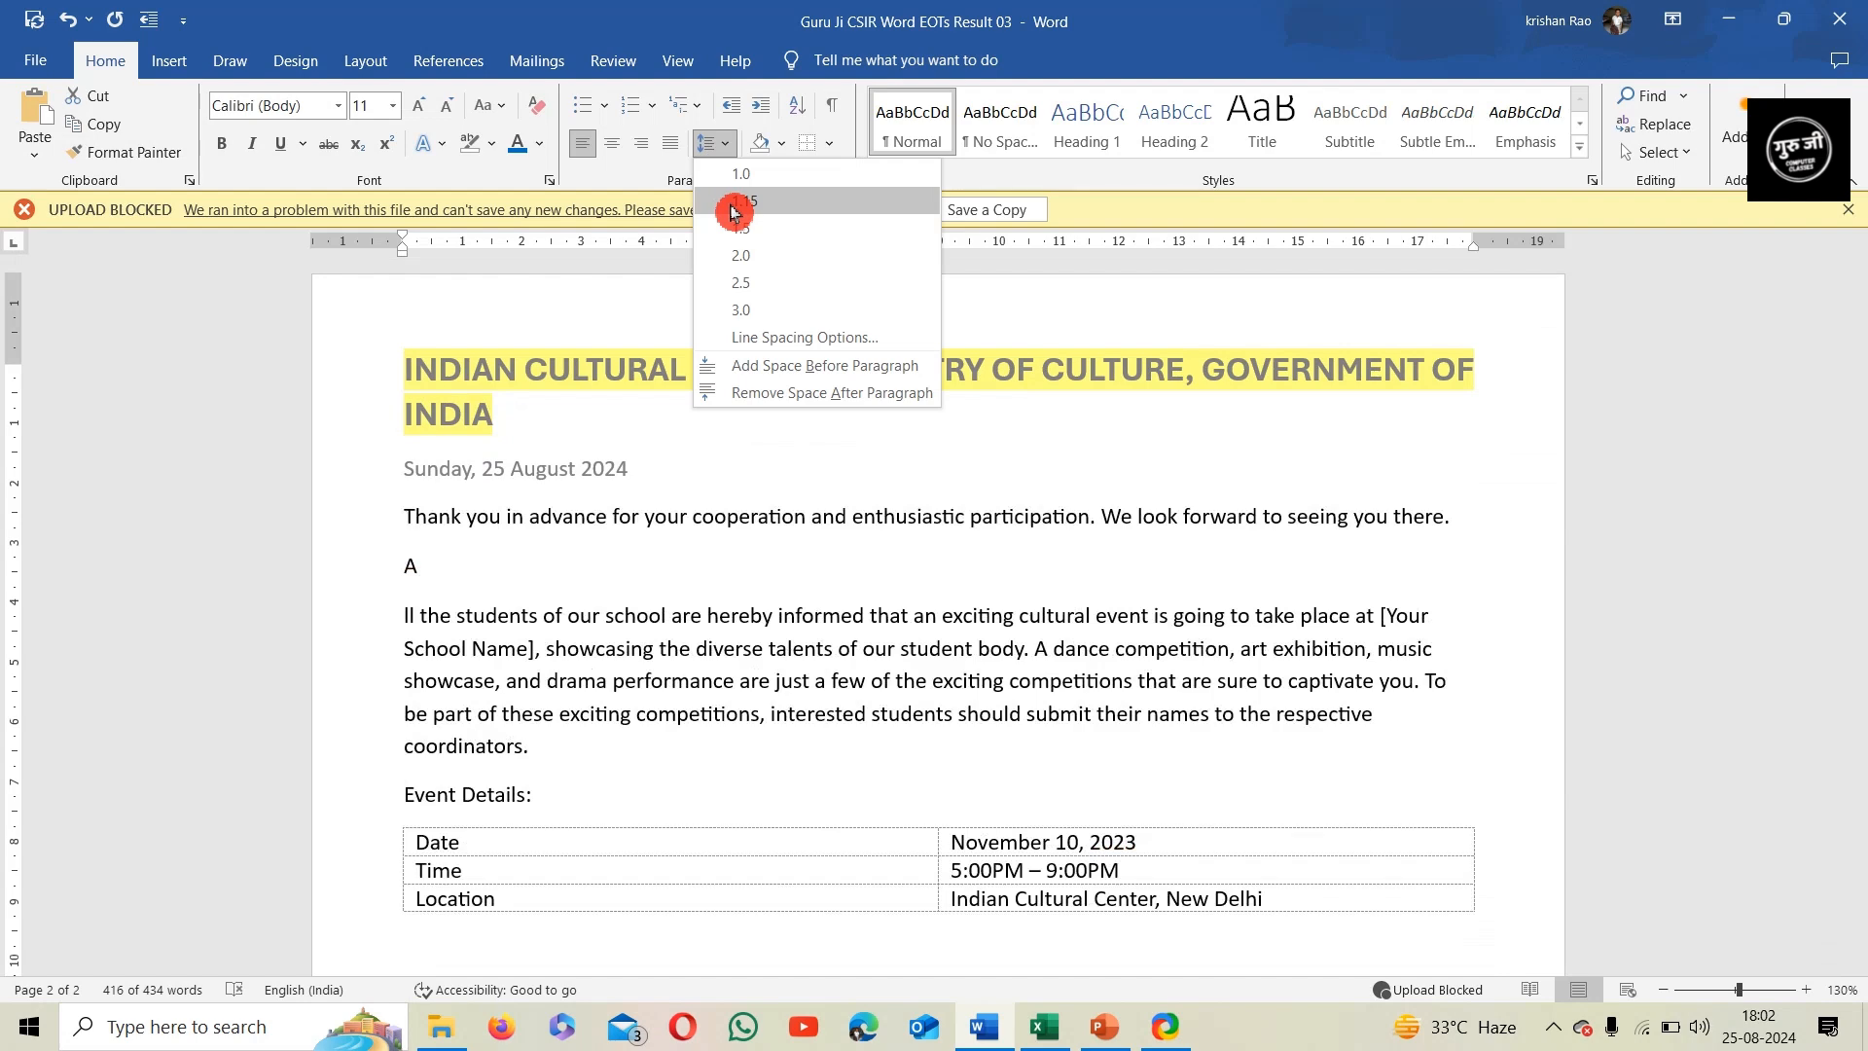
pyautogui.click(734, 202)
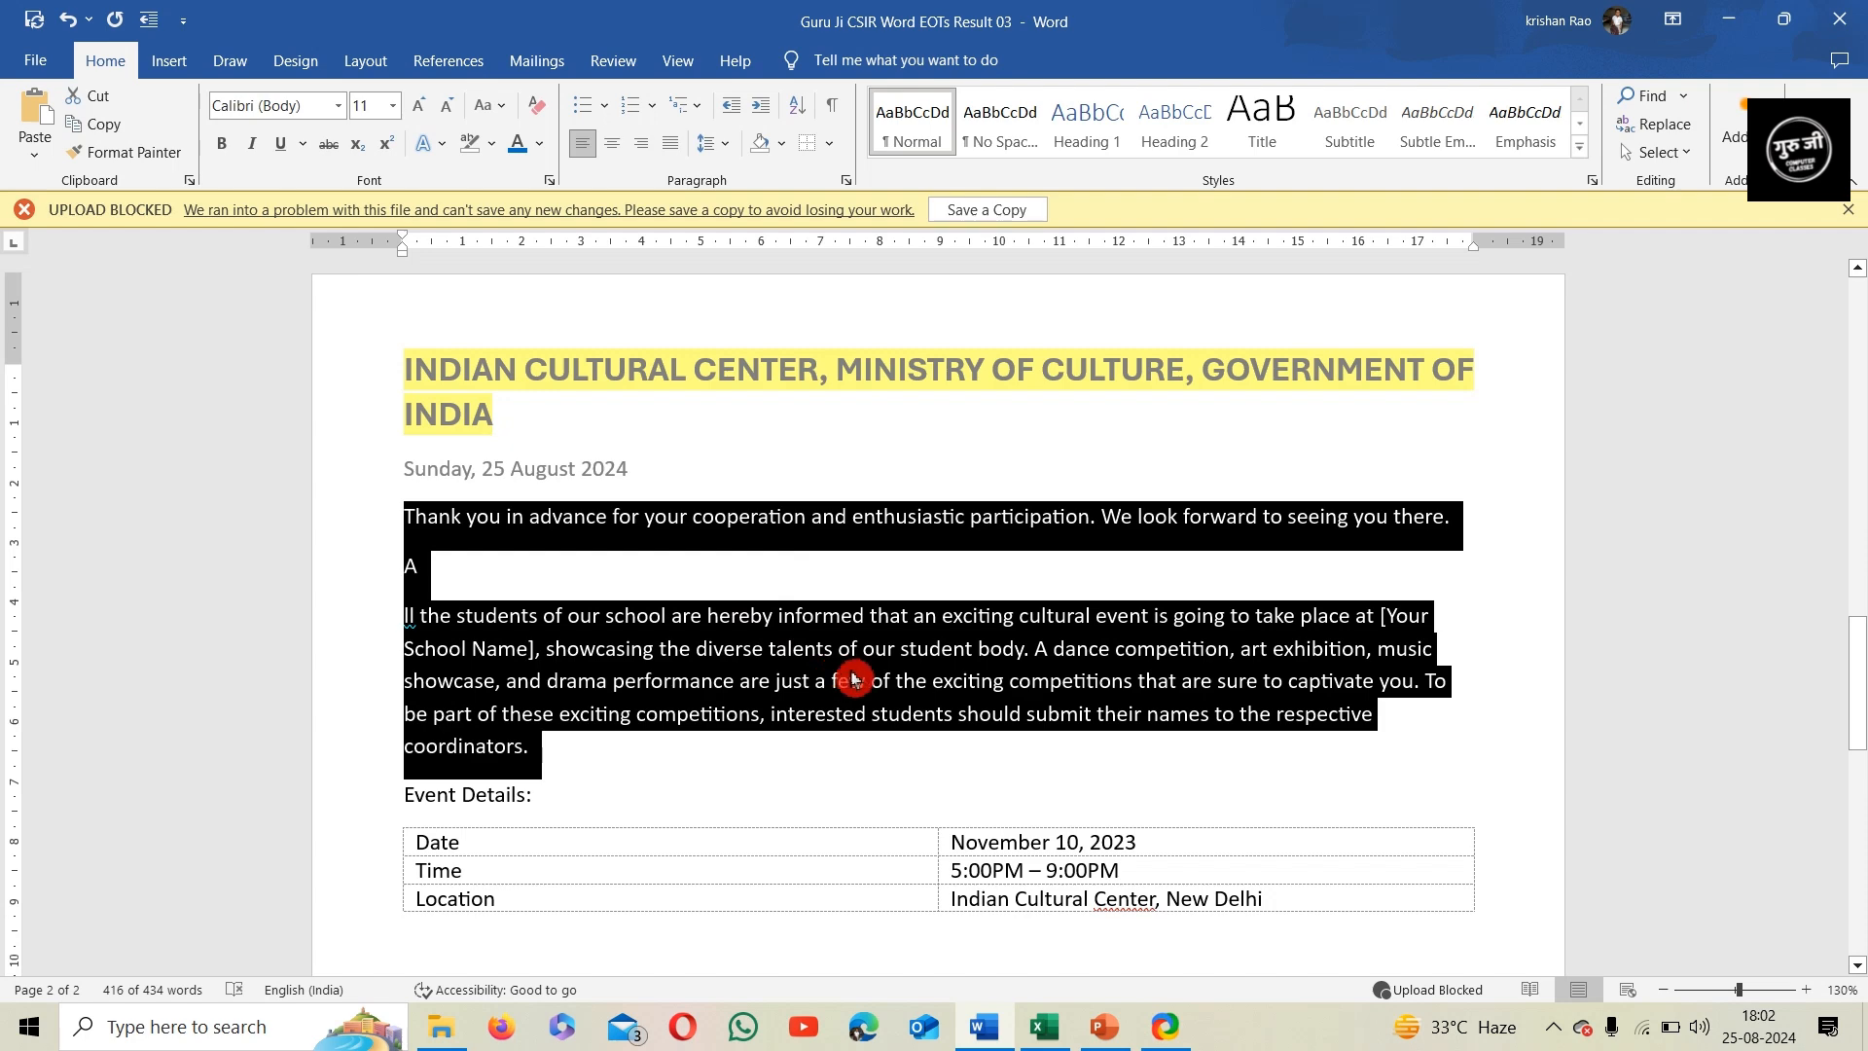
# Apply the standard light blue shading to the first body paragraph, which begins "We are delighted to invite you"
pyautogui.scroll(10, 1113, 399)
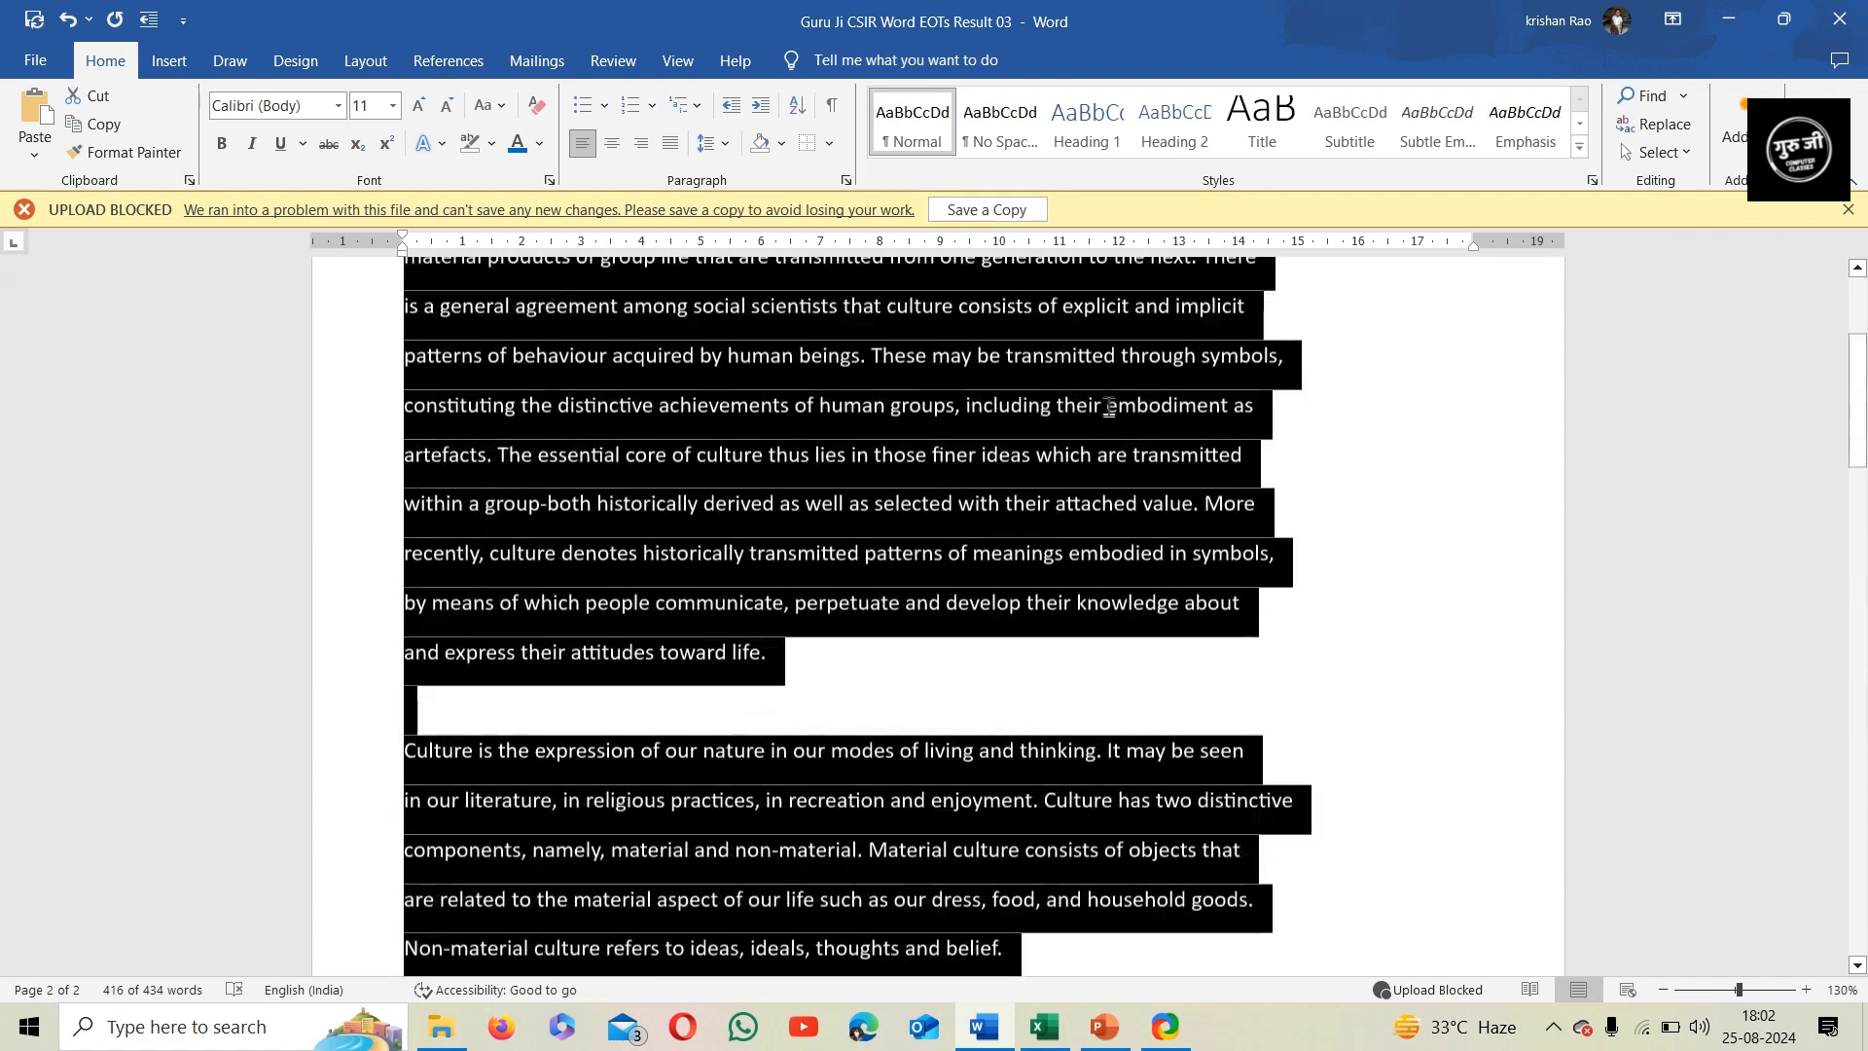
pyautogui.scroll(5, 1109, 406)
pyautogui.scroll(-3, 1109, 442)
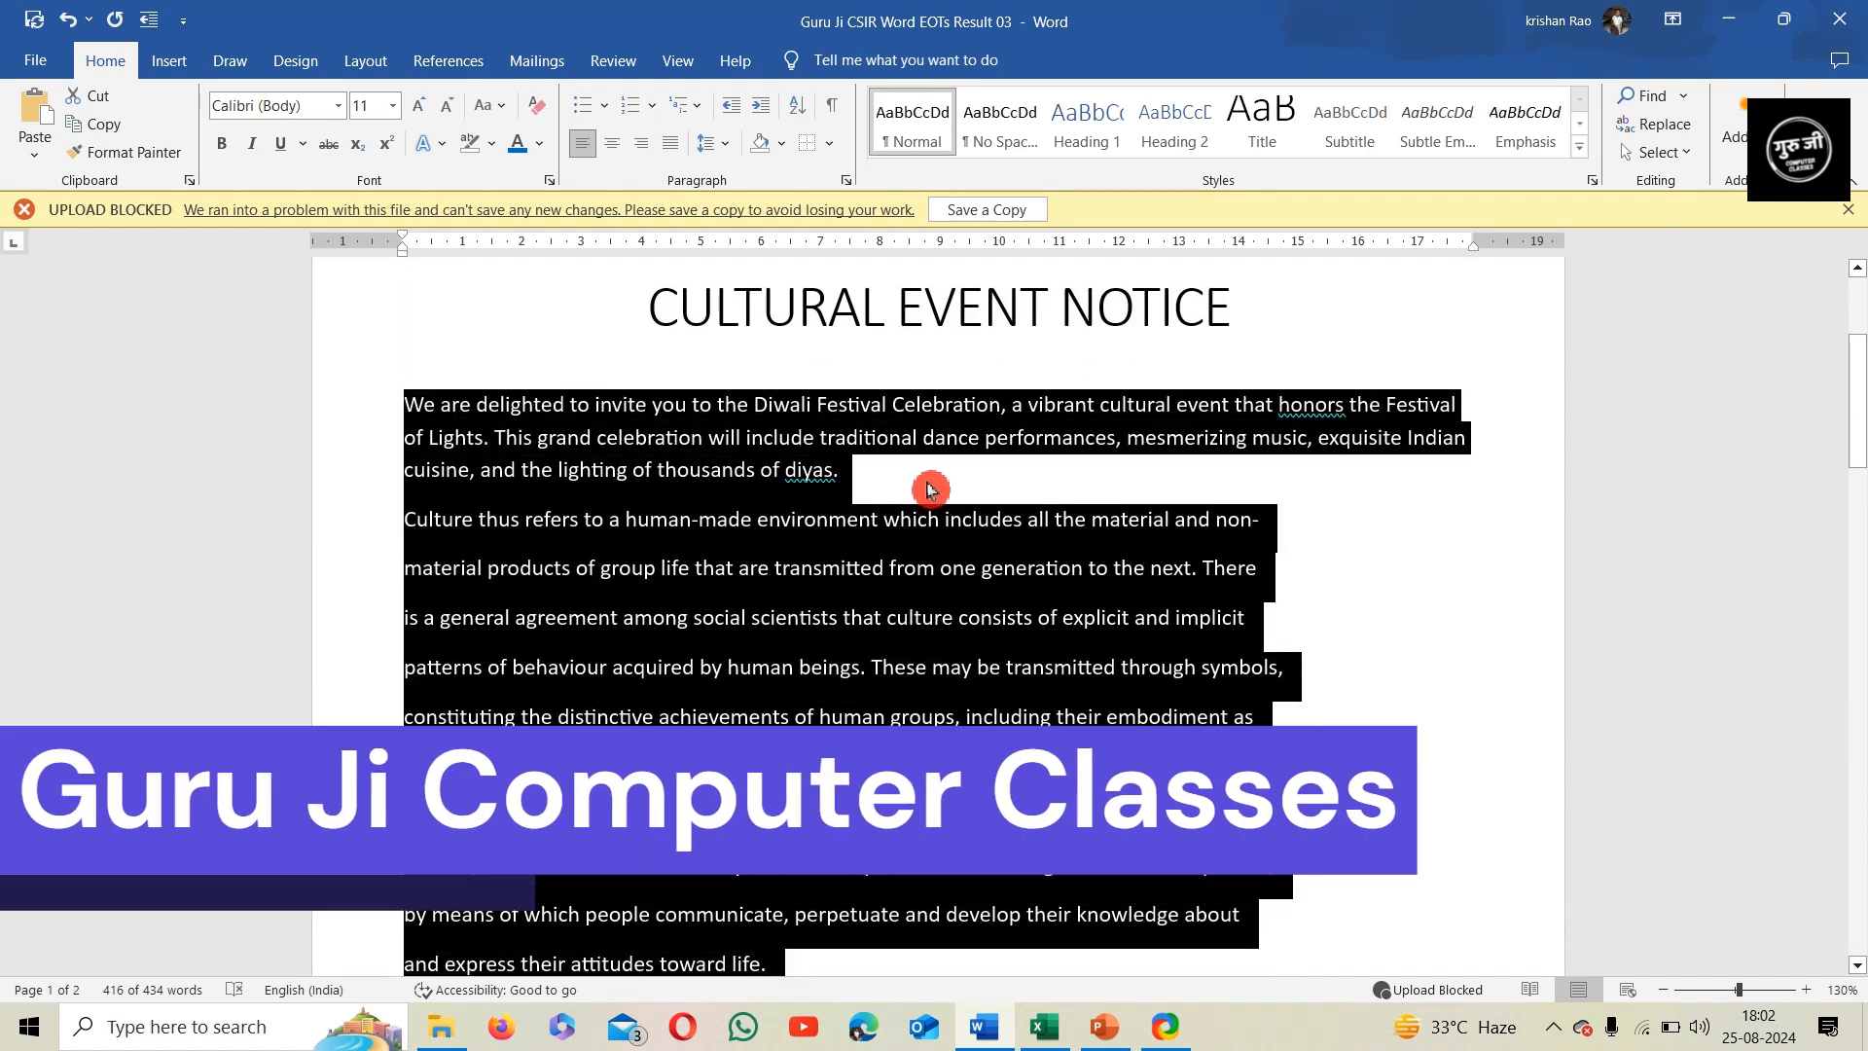
pyautogui.click(929, 490)
pyautogui.moveTo(356, 409); pyautogui.dragTo(360, 486)
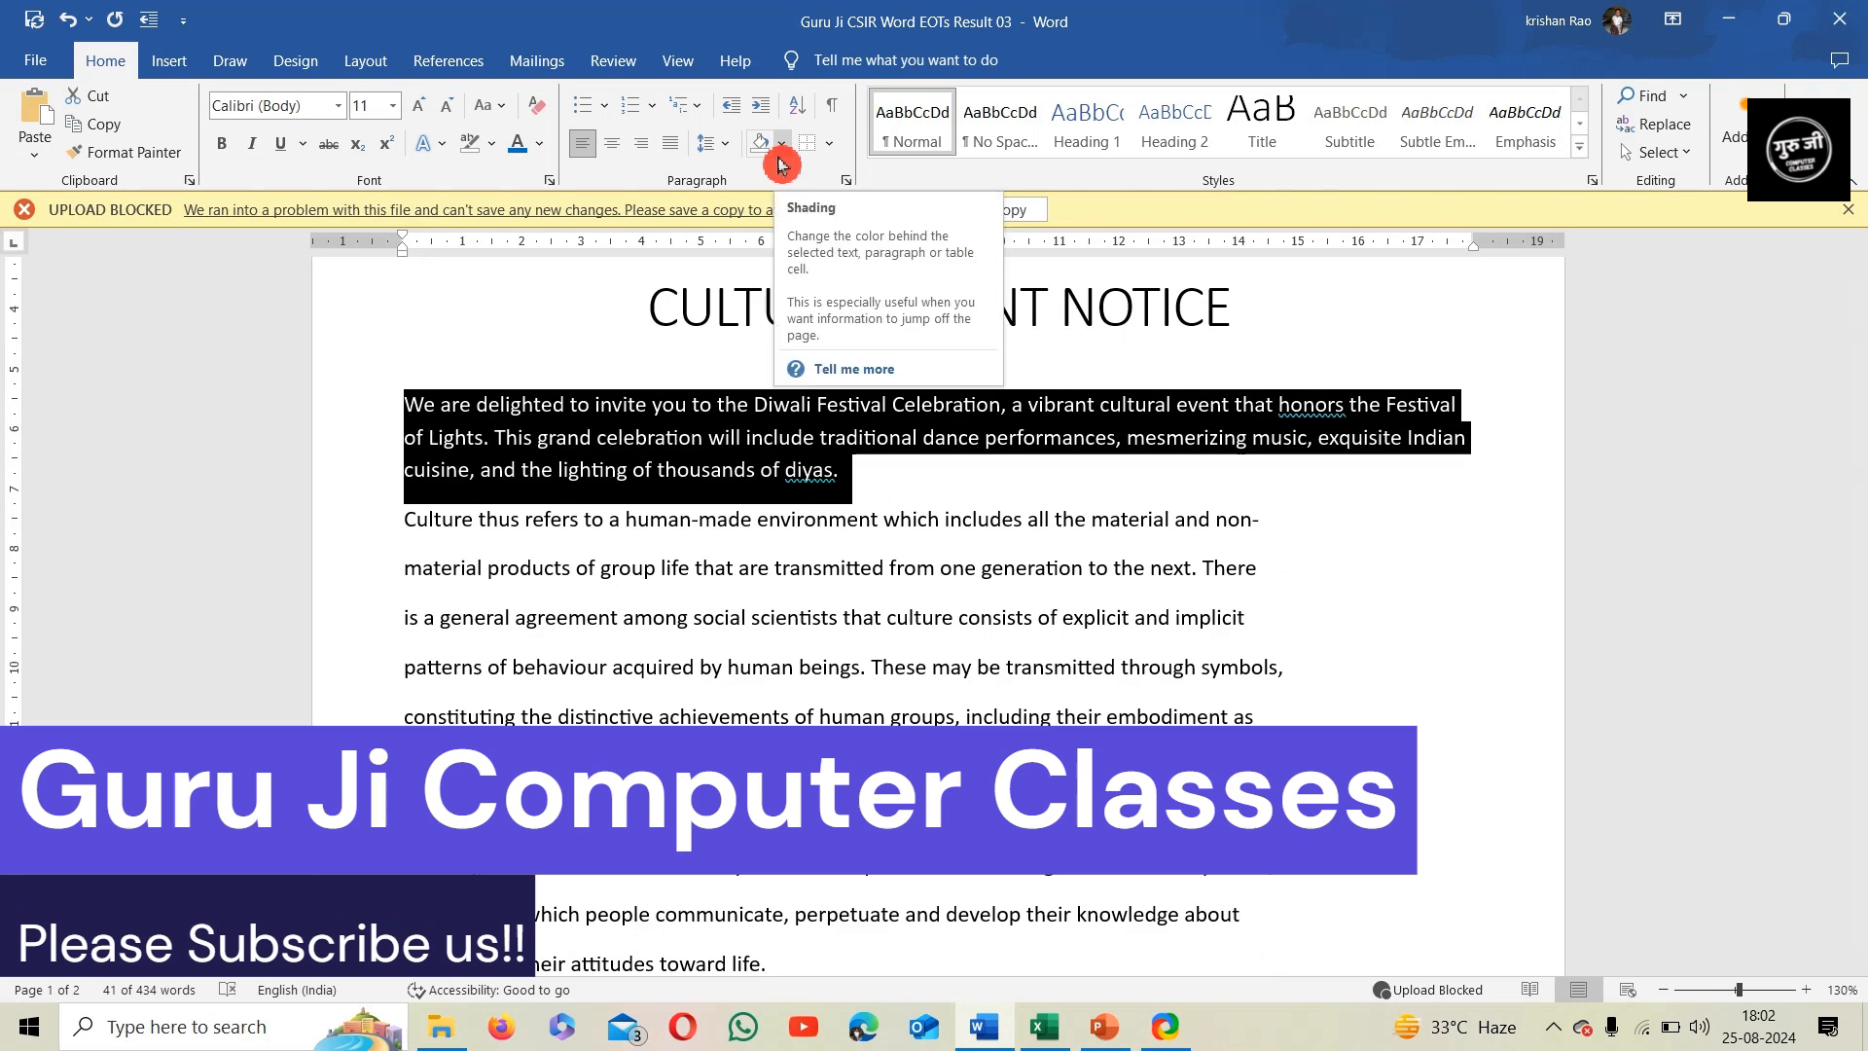
pyautogui.click(782, 144)
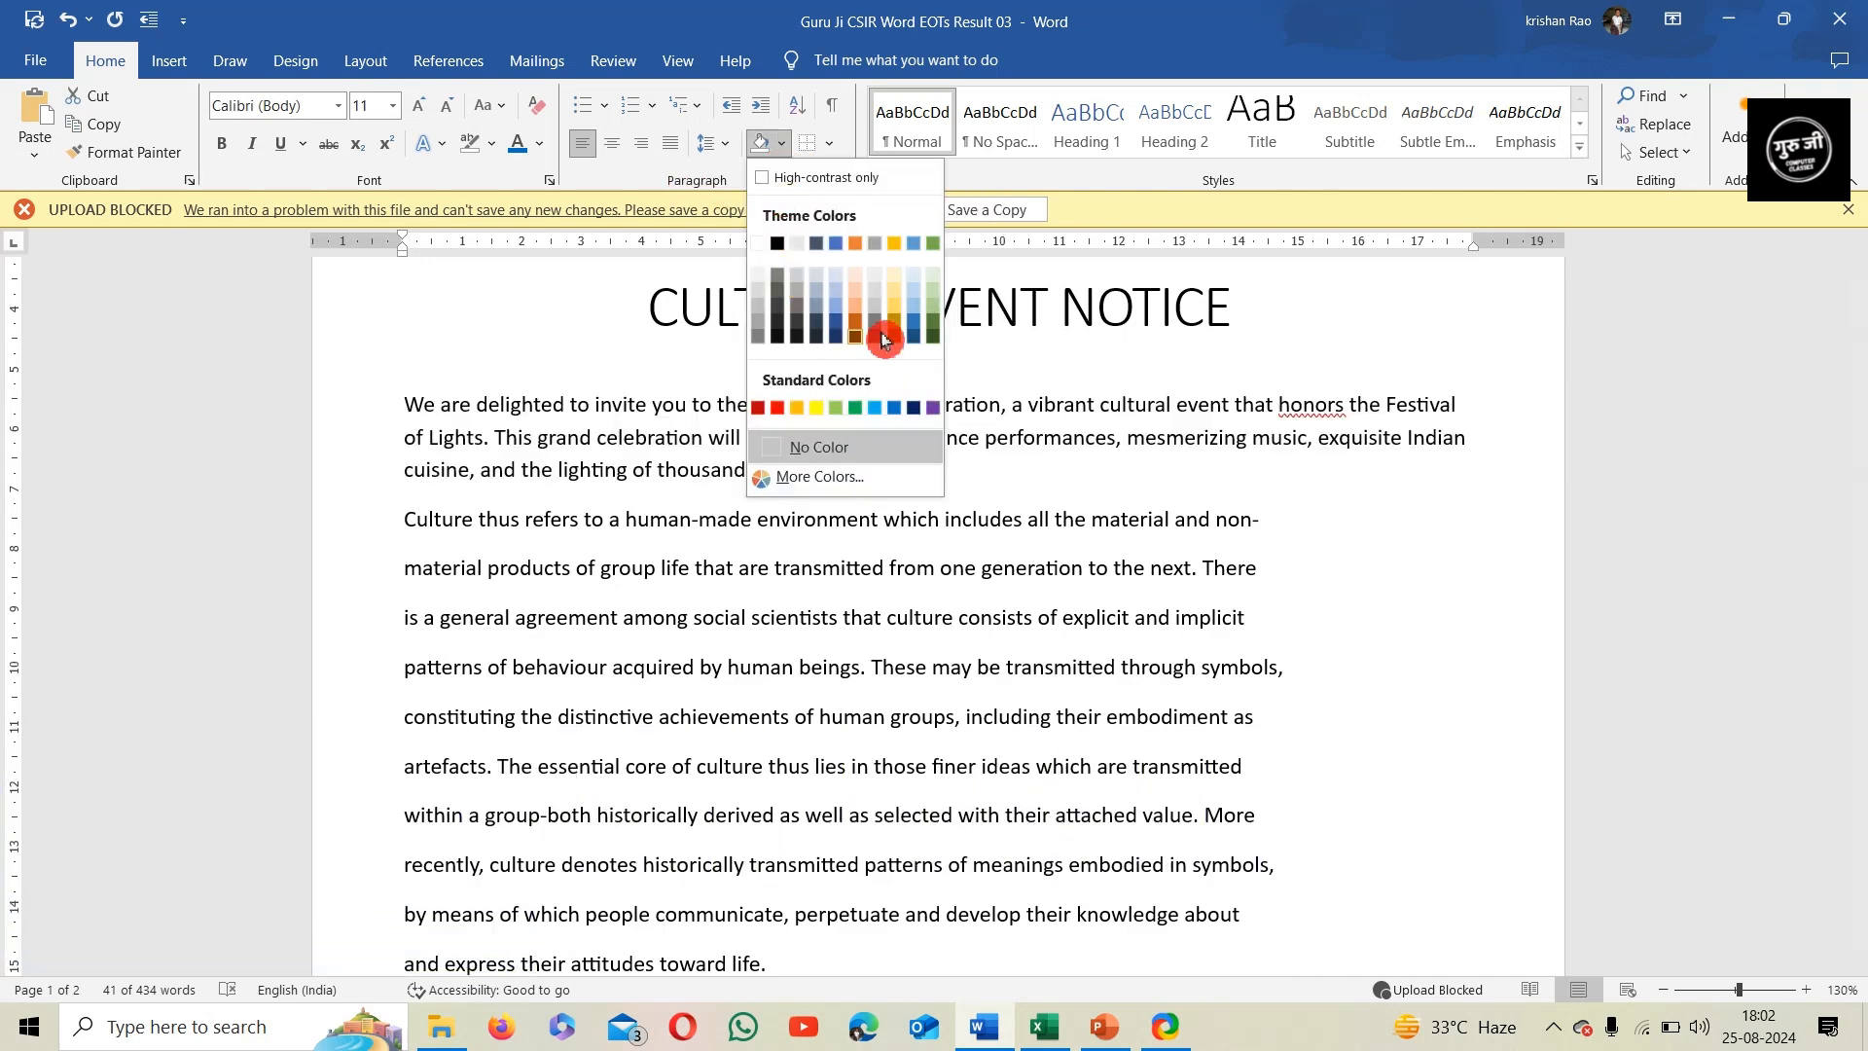
pyautogui.click(885, 416)
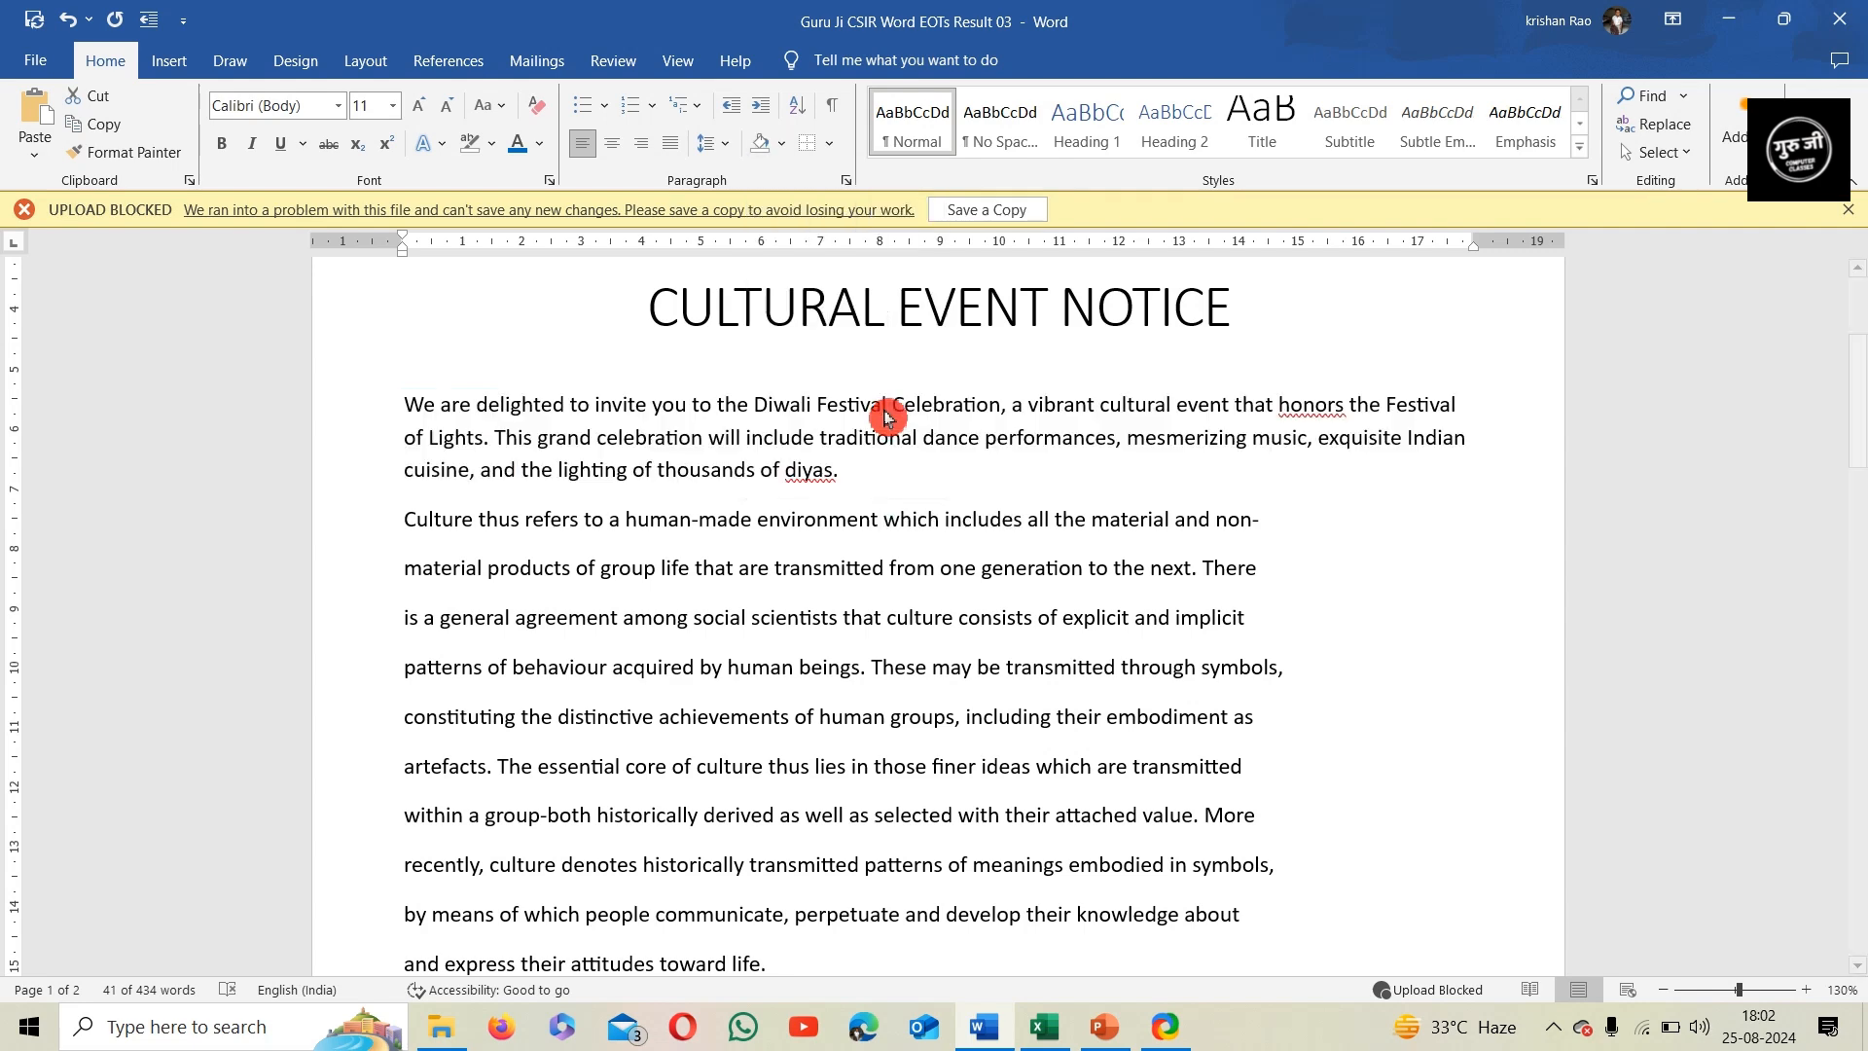
pyautogui.click(948, 479)
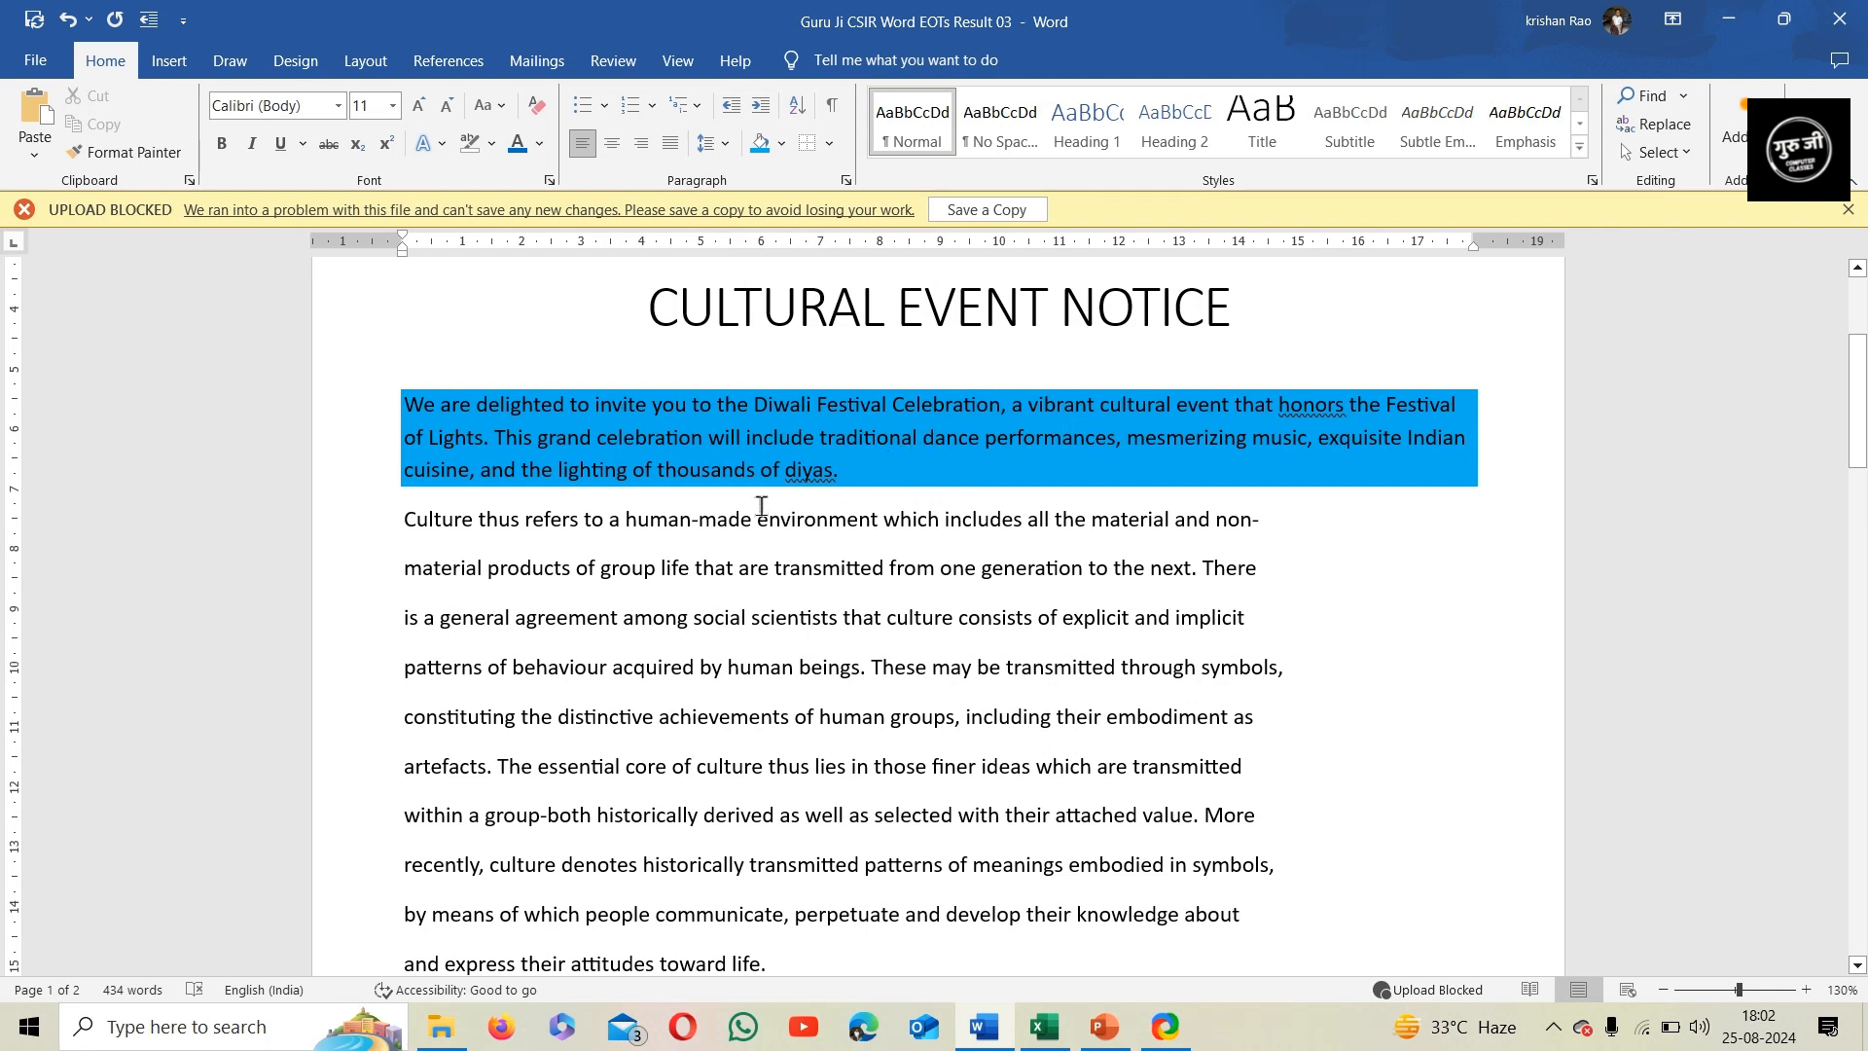
# Delete the stray "A" line above the paragraph about the students of the school on page 2
pyautogui.scroll(-12, 781, 512)
pyautogui.scroll(-6, 751, 530)
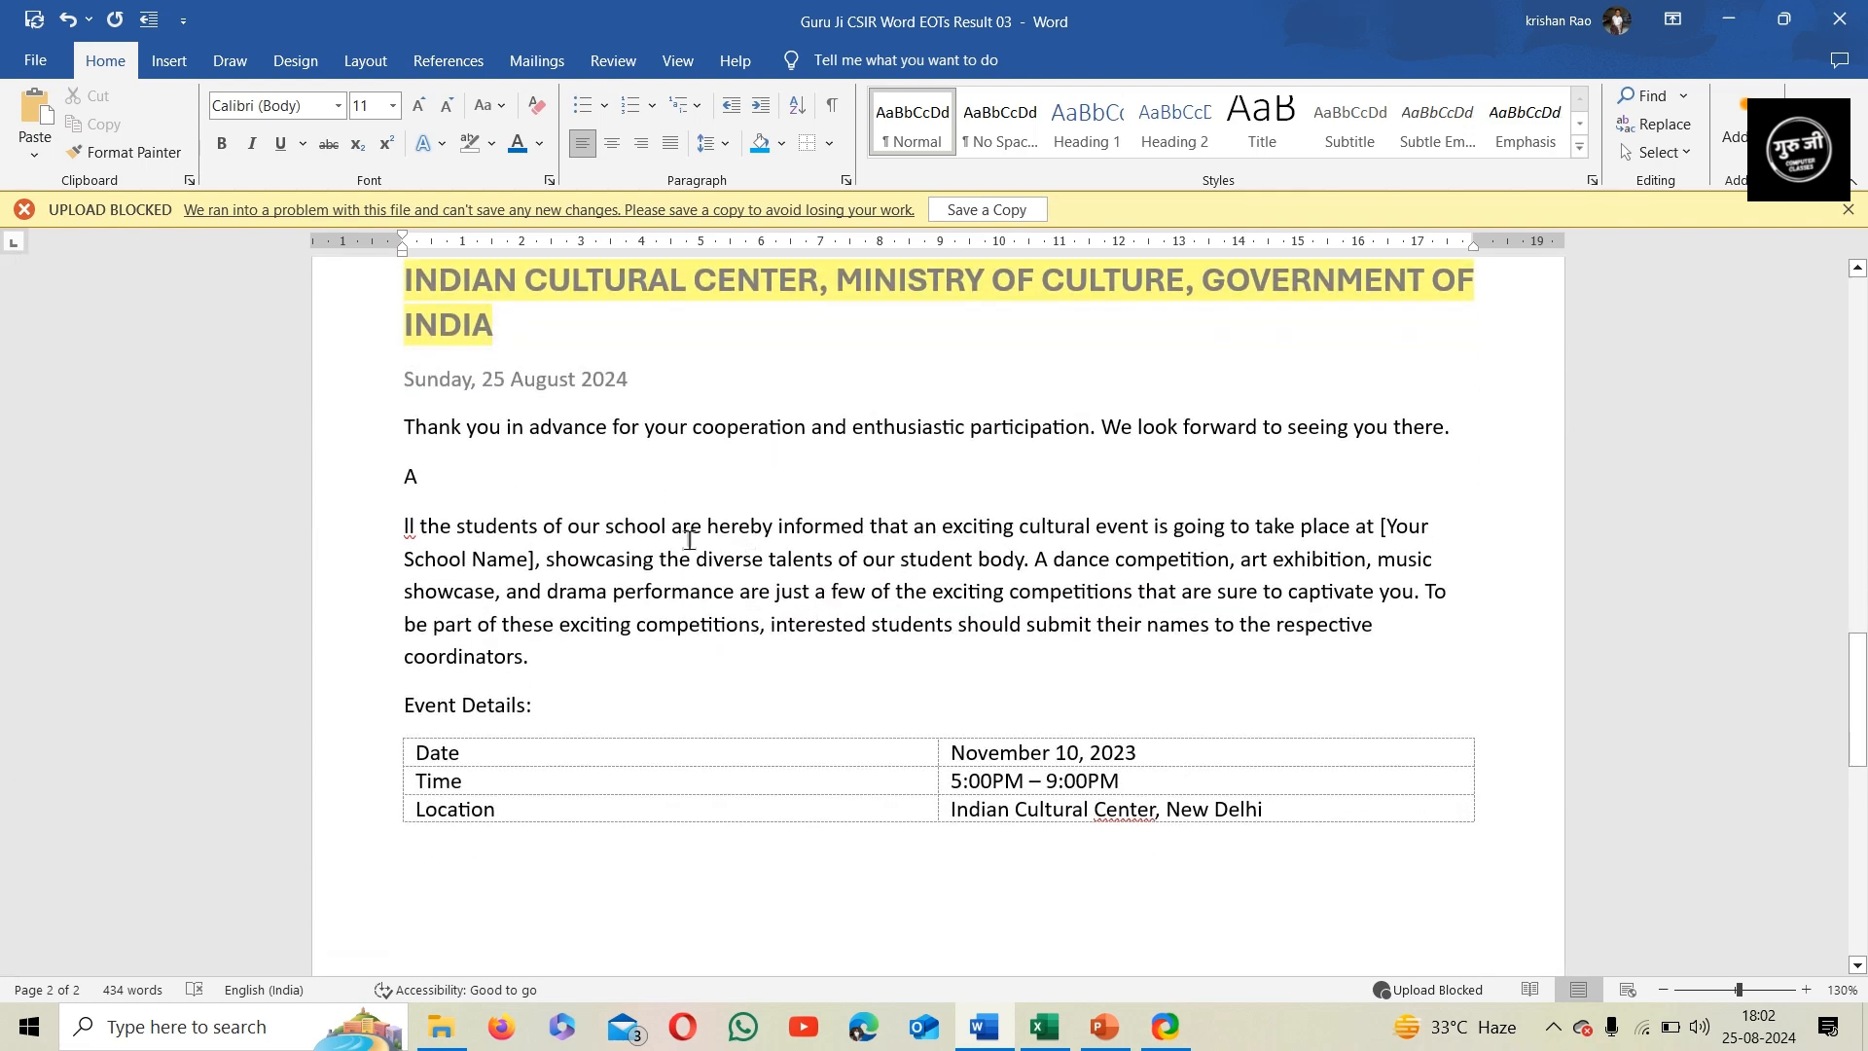
pyautogui.scroll(6, 686, 549)
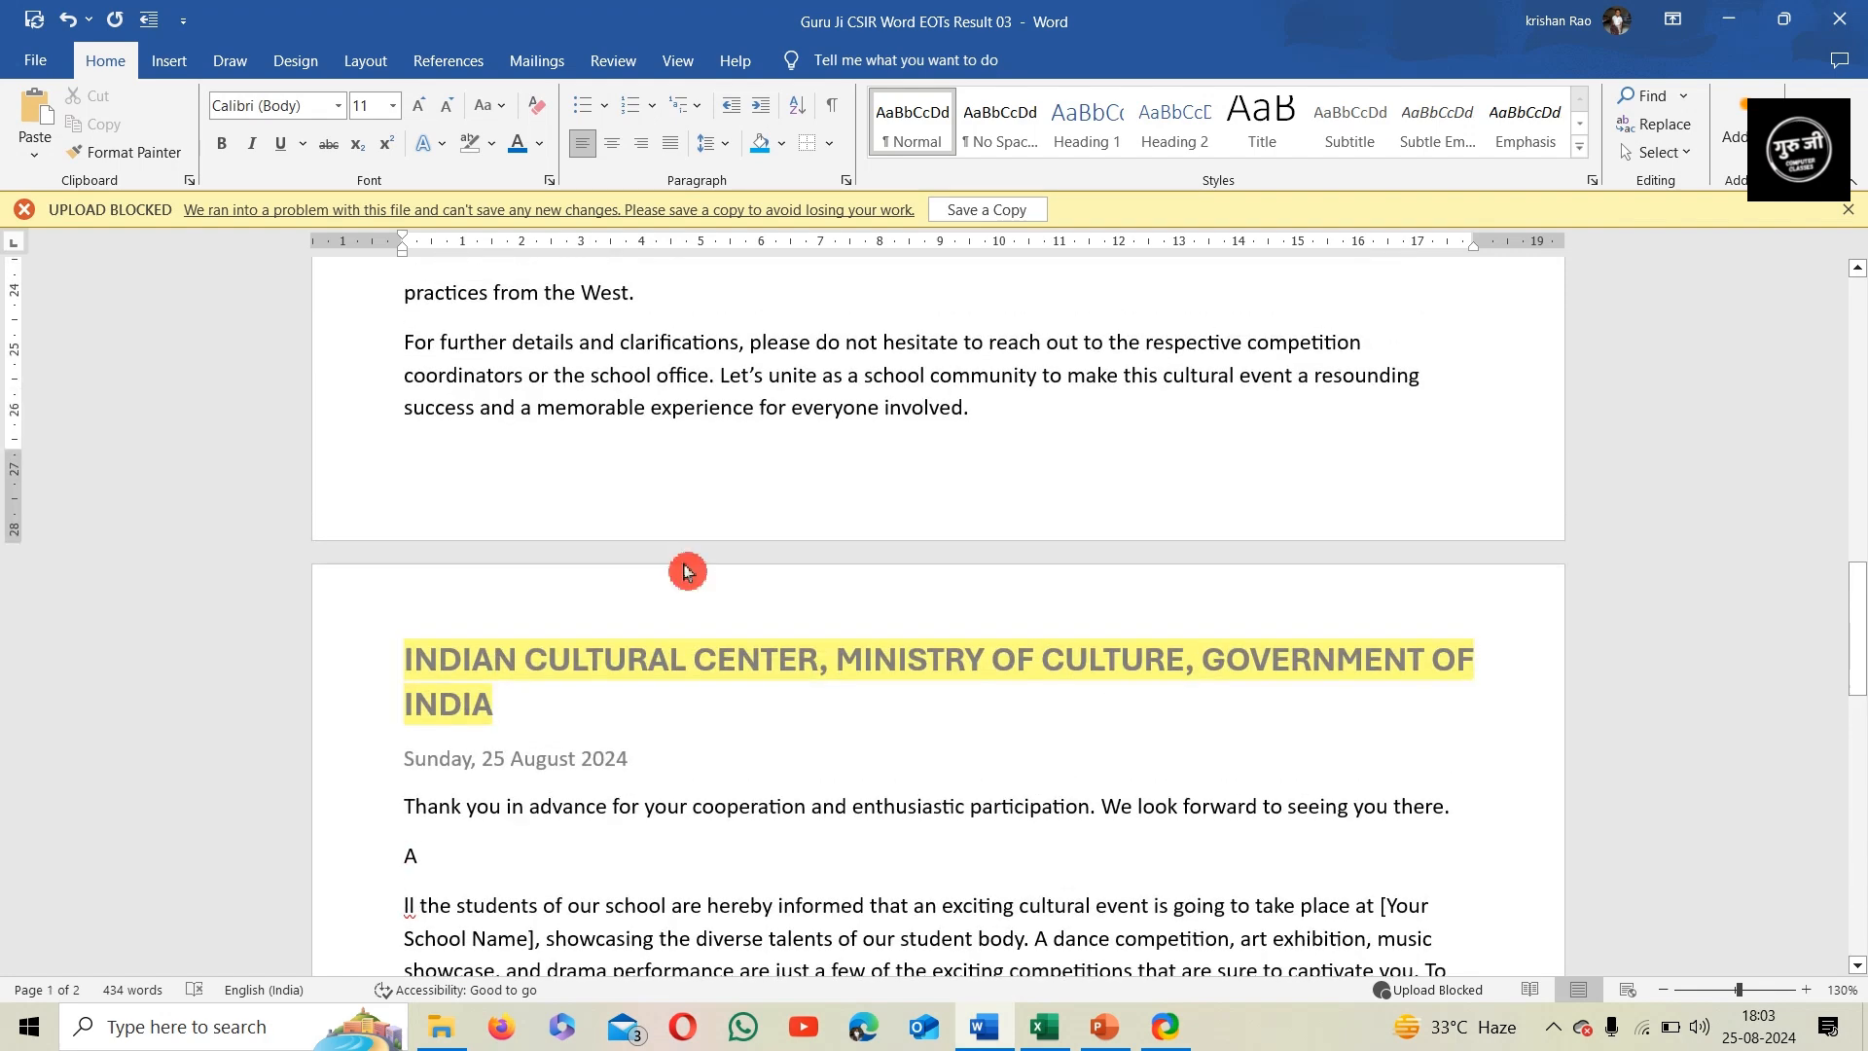
pyautogui.scroll(-3, 396, 668)
pyautogui.scroll(-1, 555, 688)
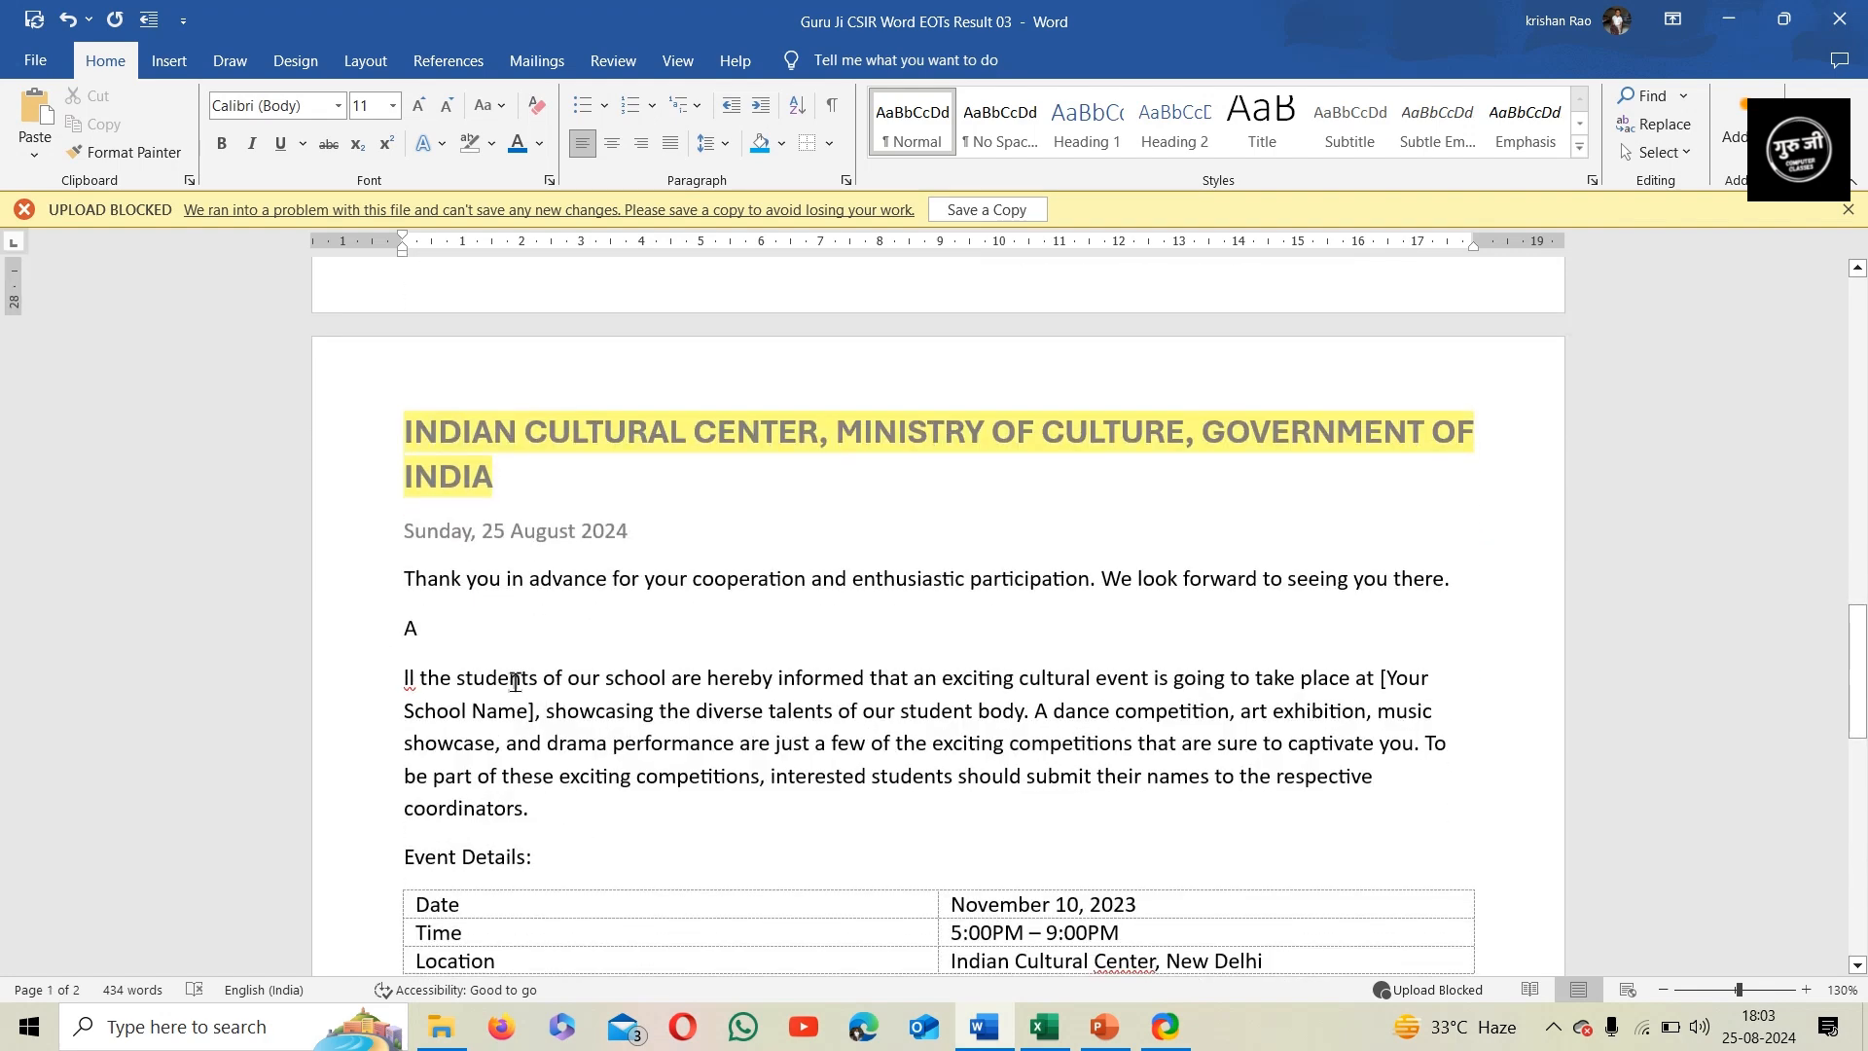
pyautogui.click(497, 633)
pyautogui.press('BackSpace')
pyautogui.press('BackSpace')
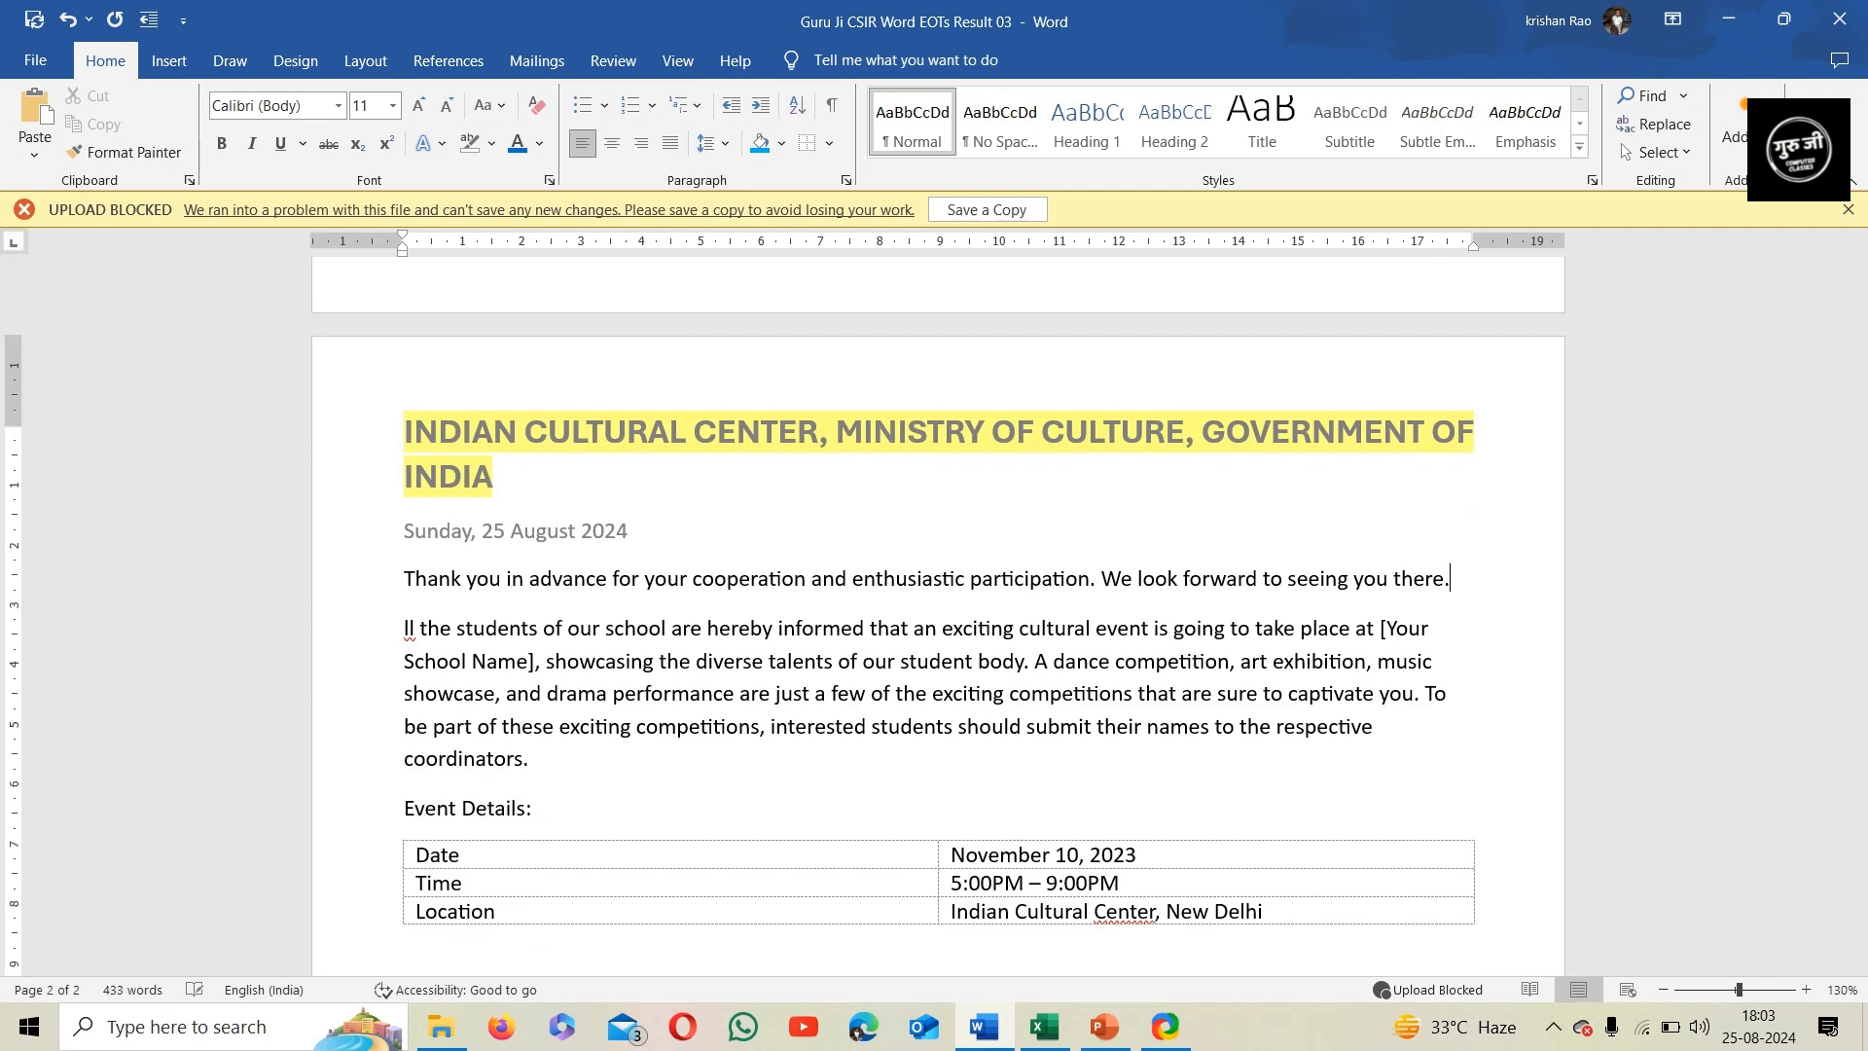
# Apply All Borders to the "Thank you in advance" paragraph and the students' information paragraph below it
pyautogui.moveTo(546, 767); pyautogui.dragTo(388, 597)
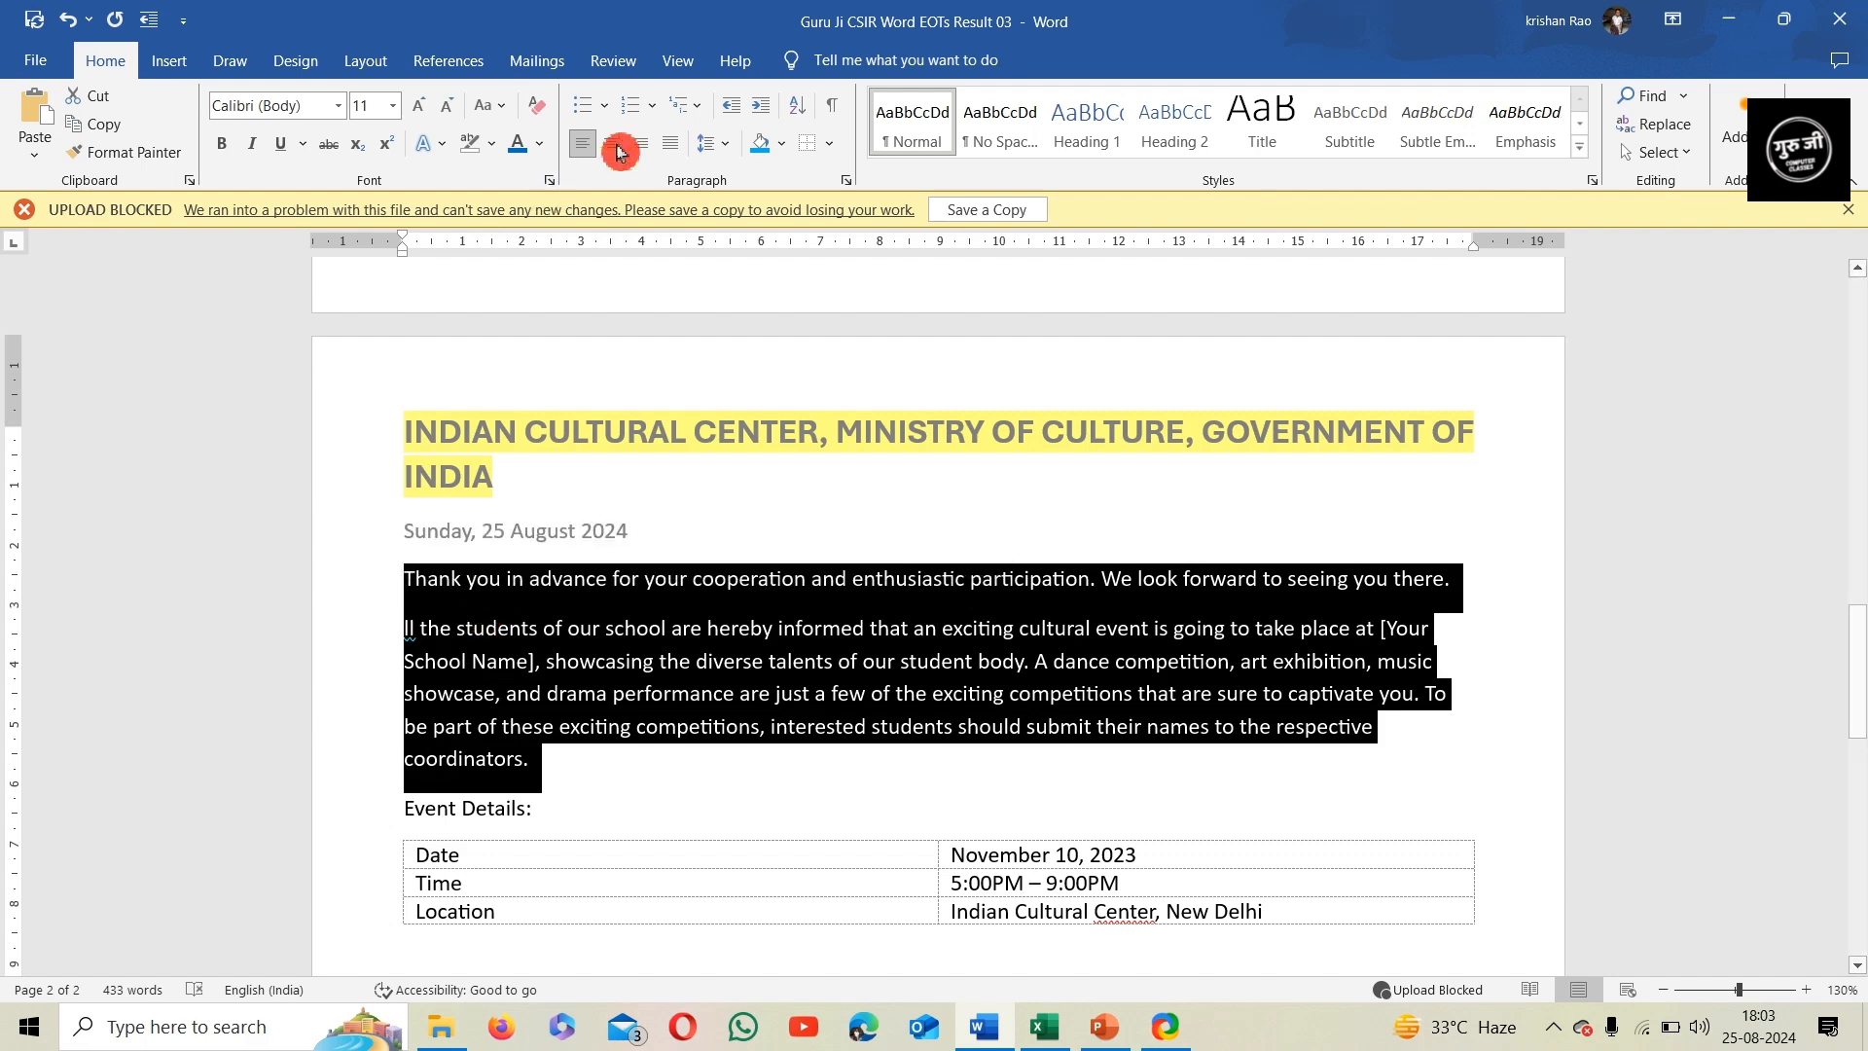
pyautogui.click(835, 150)
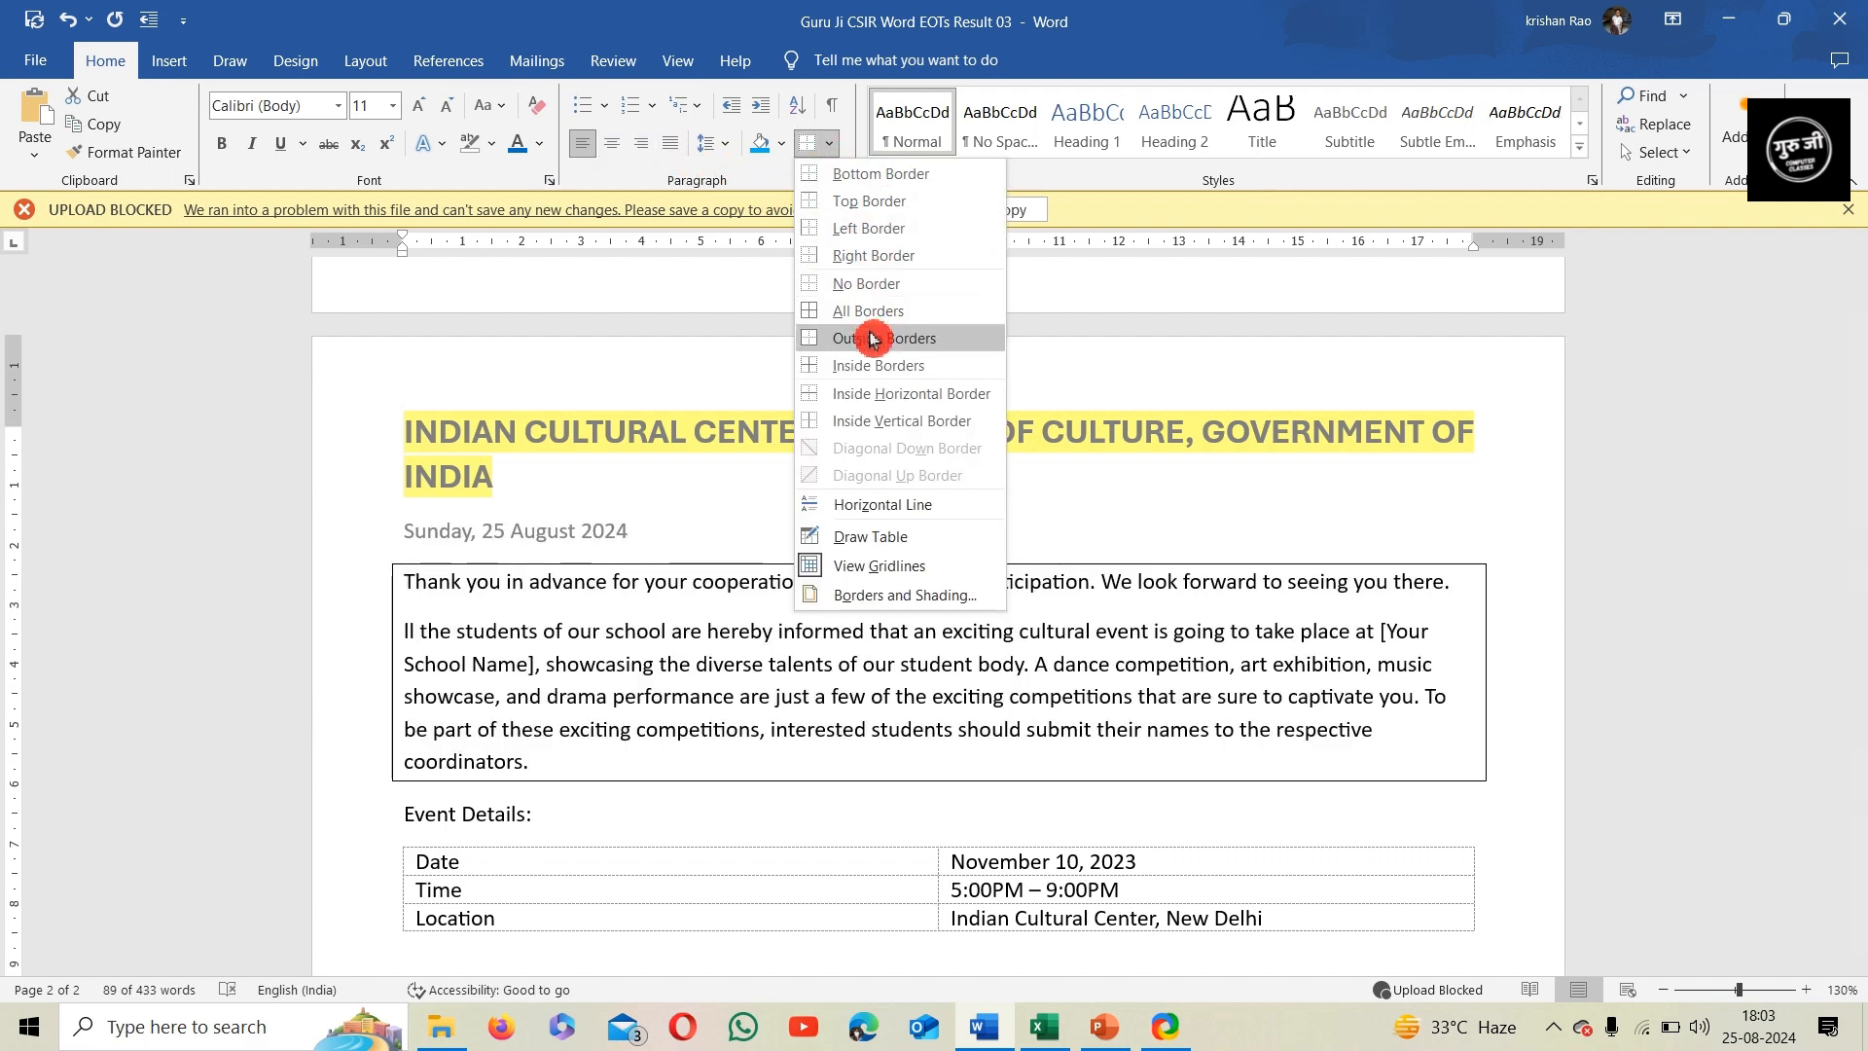
pyautogui.click(880, 321)
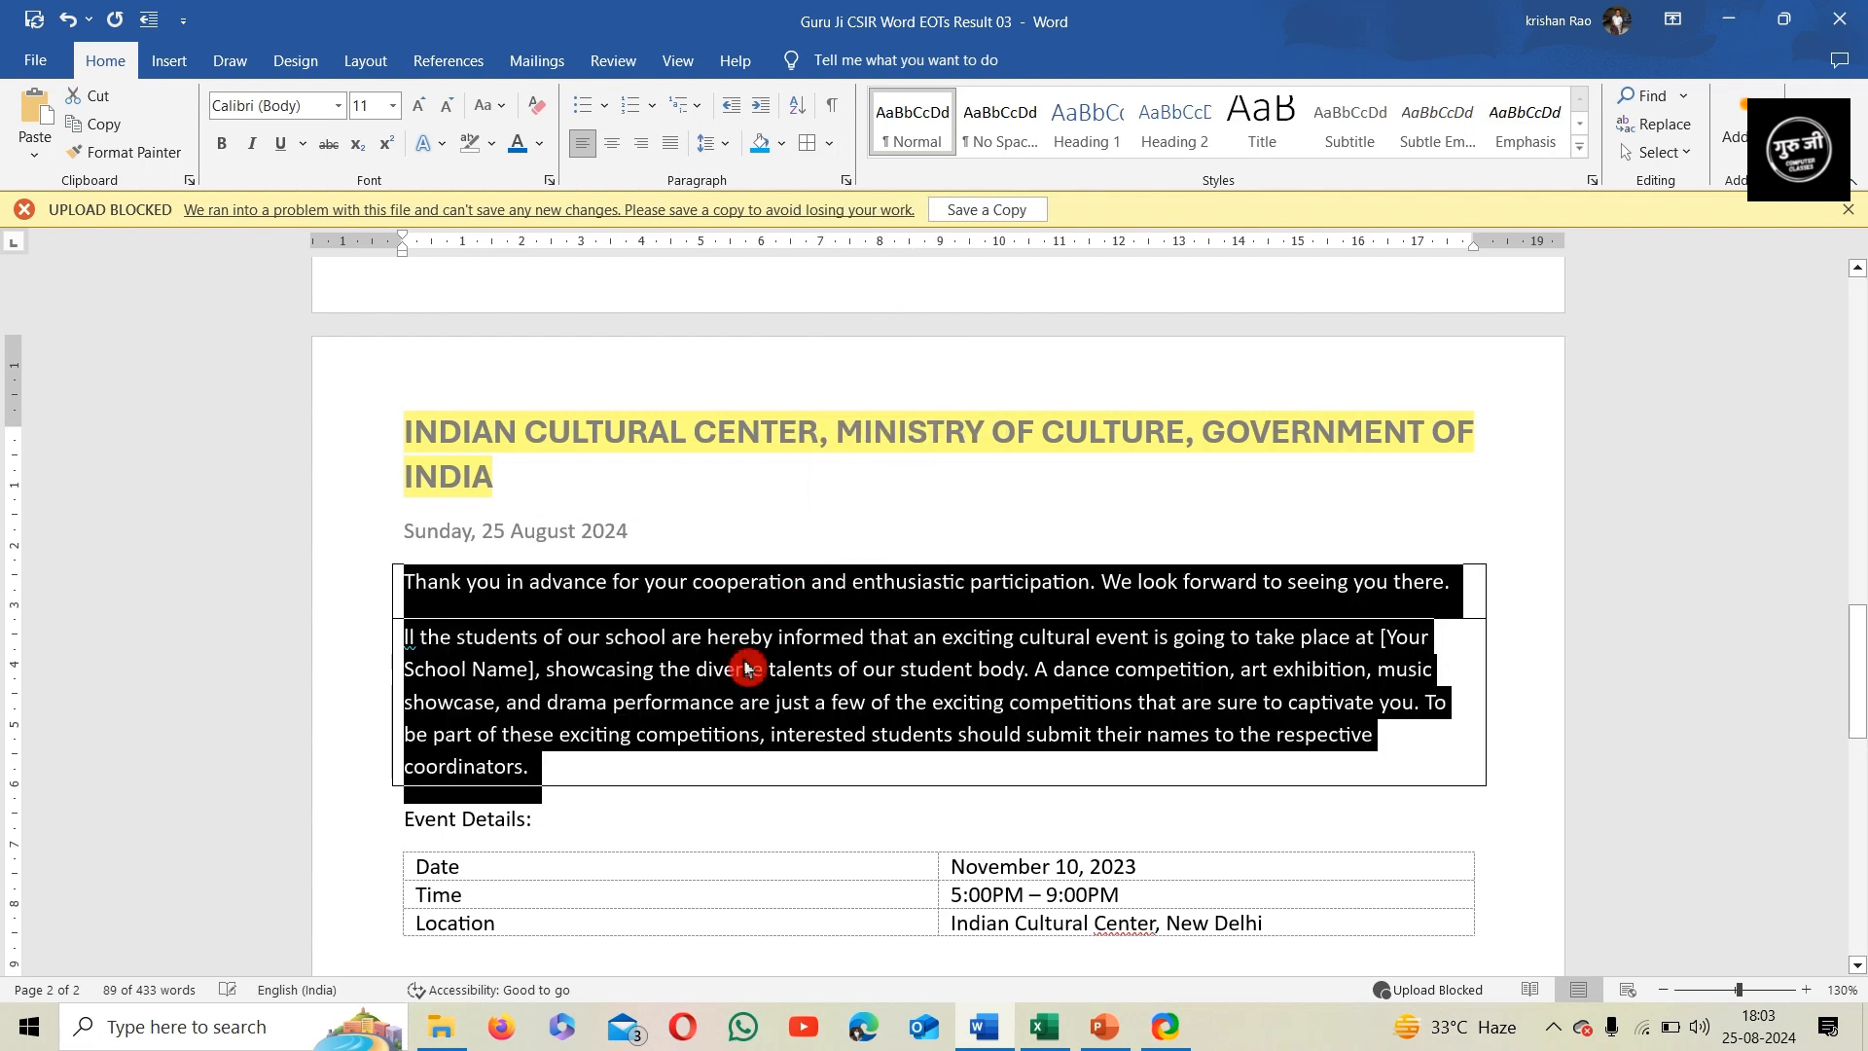
pyautogui.click(655, 773)
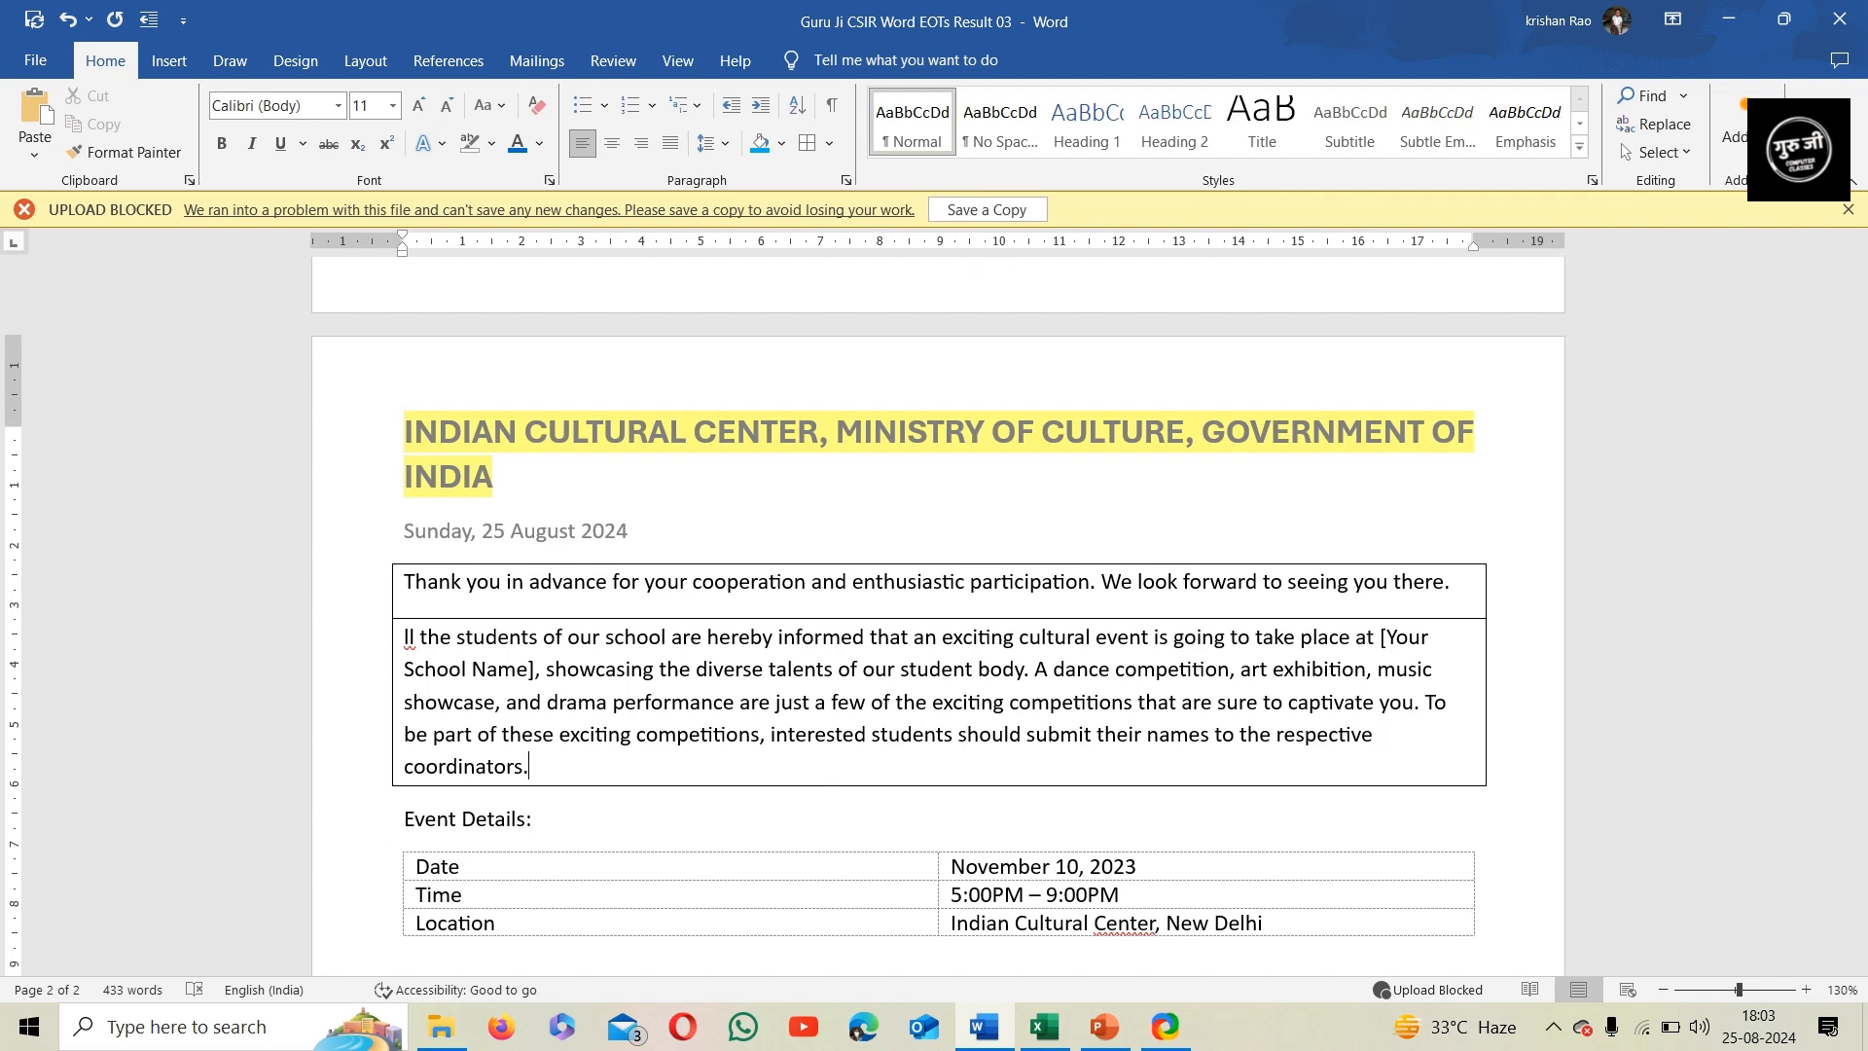
# Make the "Event Details:" line bold and italic
pyautogui.scroll(-3, 826, 580)
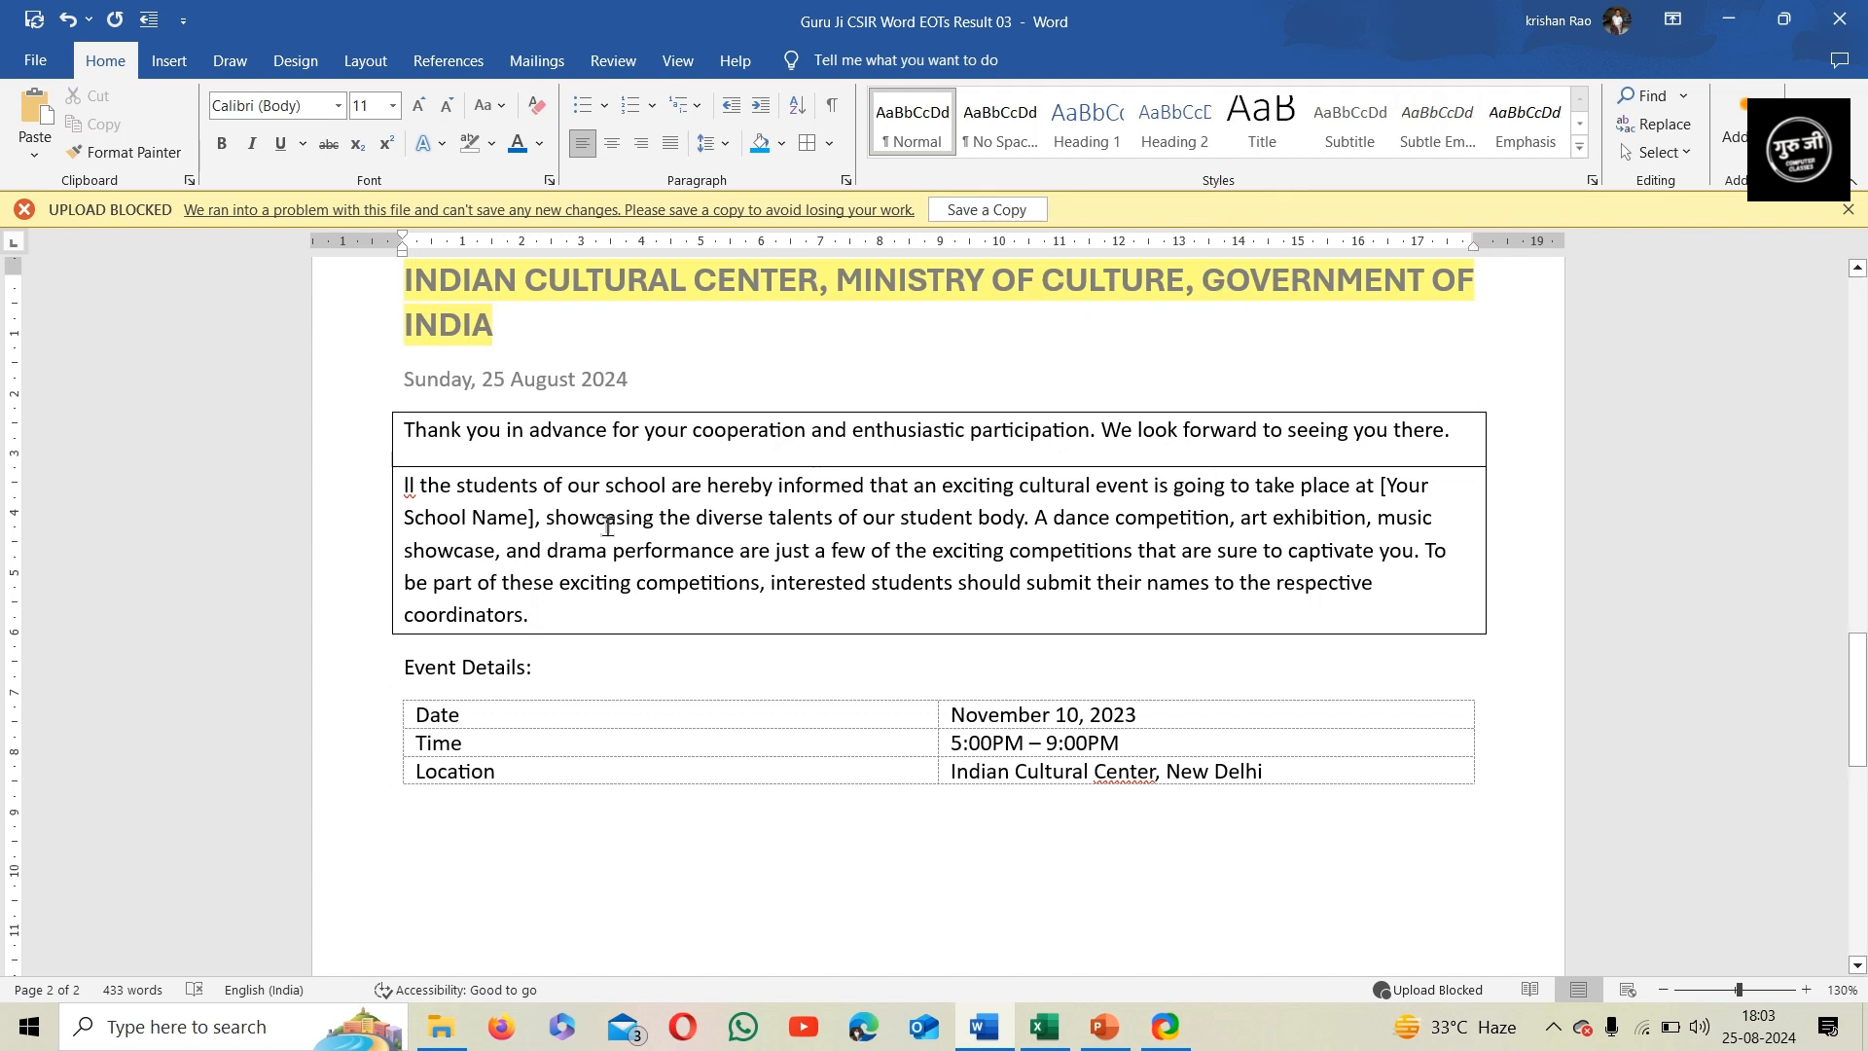
pyautogui.click(368, 677)
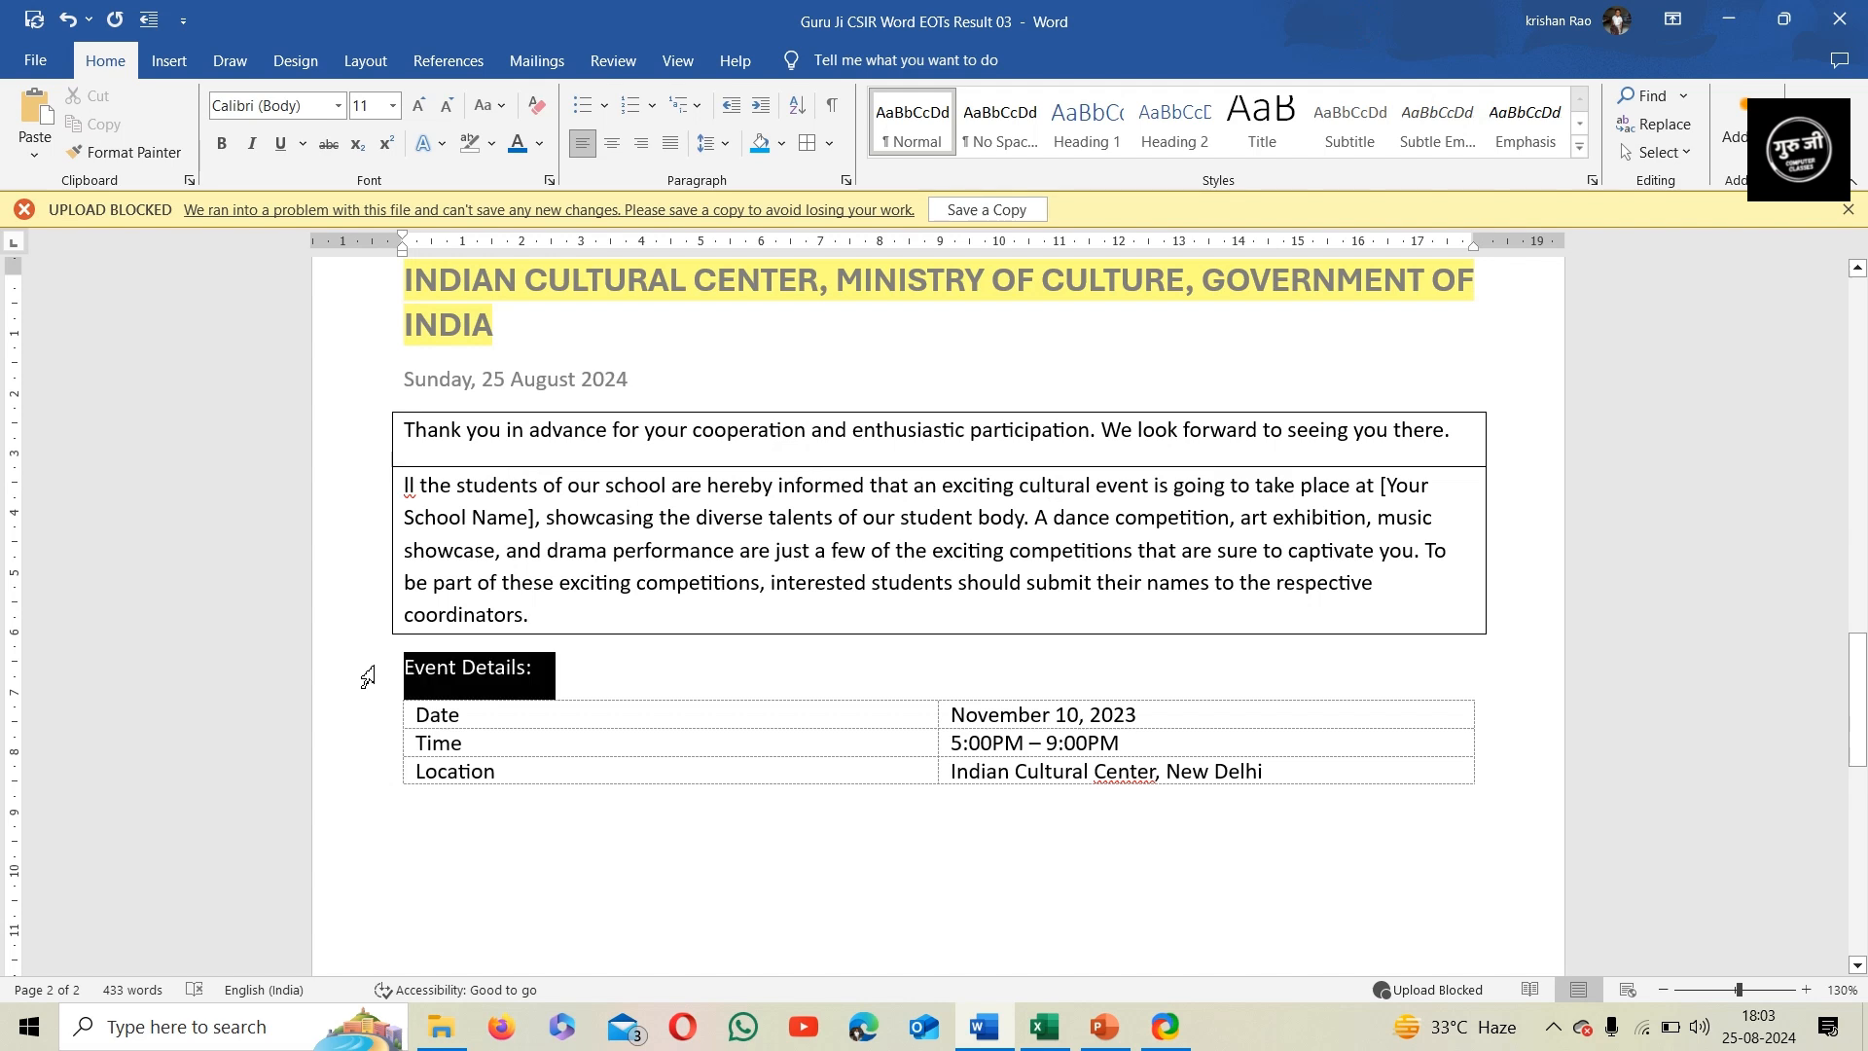
pyautogui.click(222, 143)
pyautogui.click(255, 146)
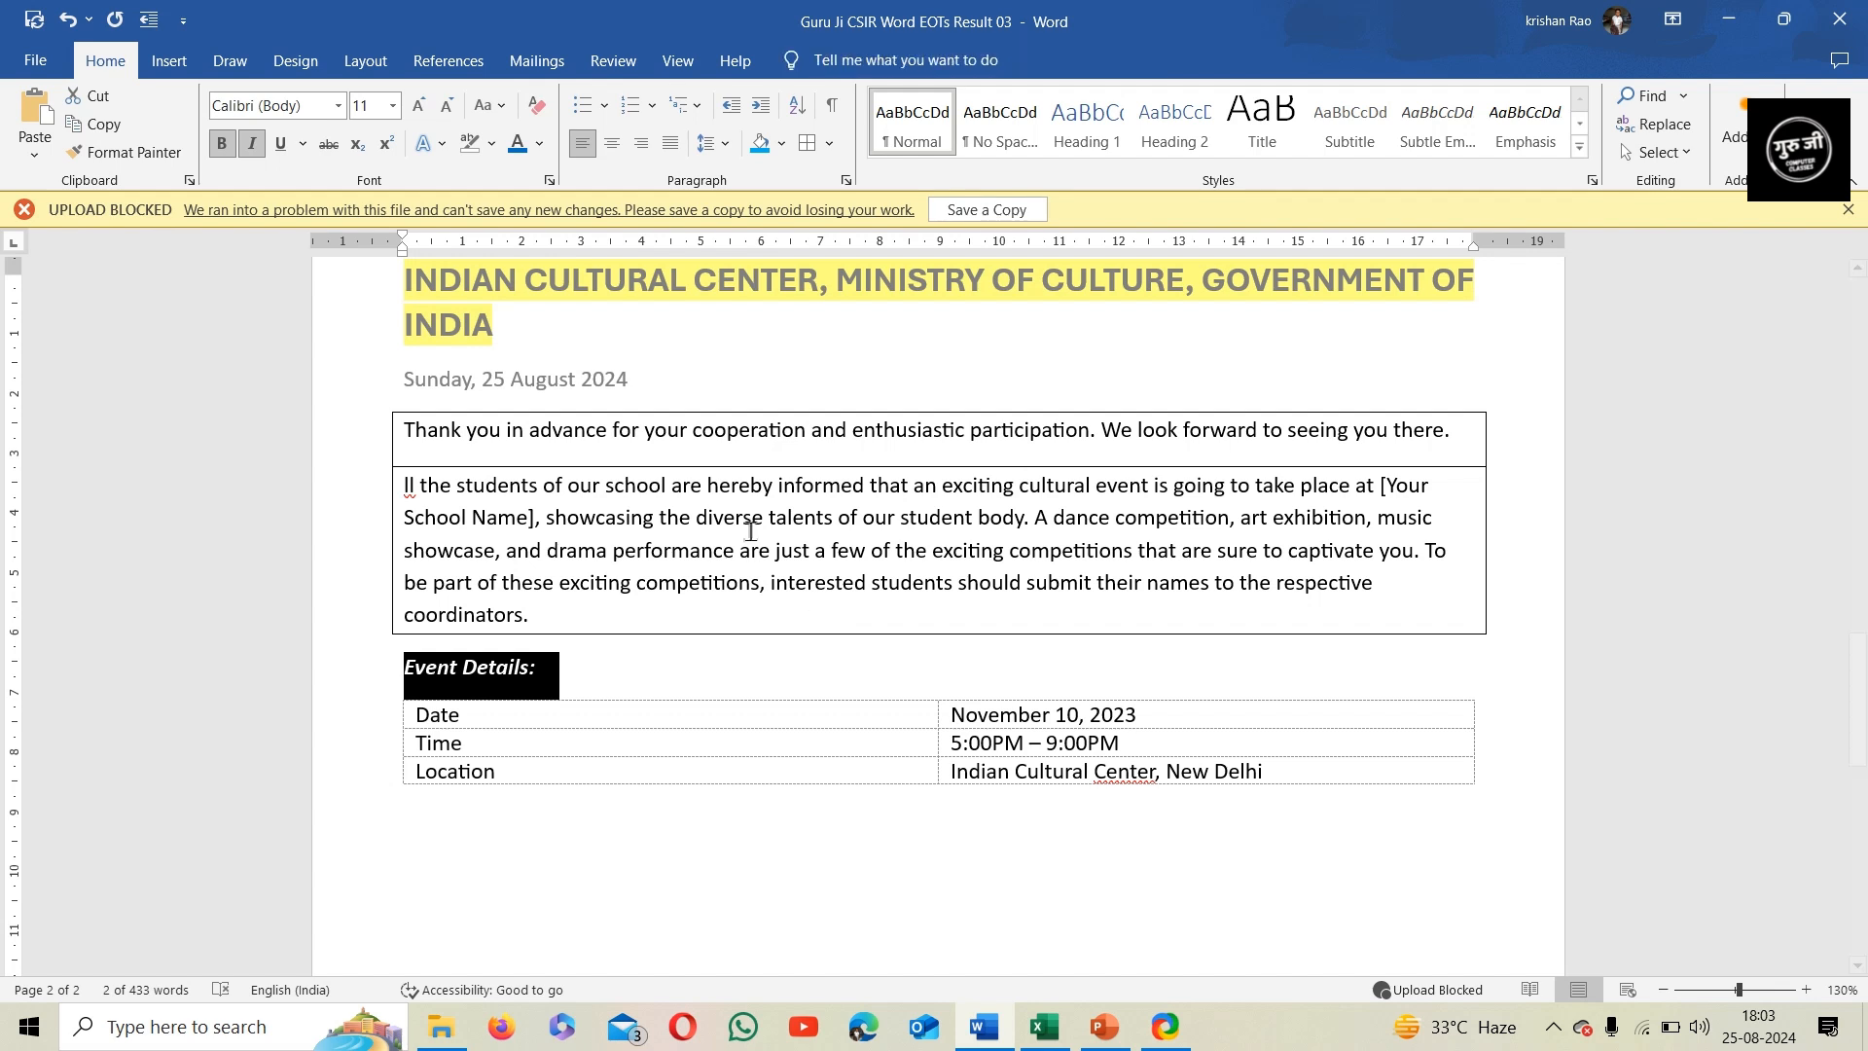
# Apply All Borders to the whole event details table containing the date, time and location
pyautogui.moveTo(356, 730); pyautogui.dragTo(348, 779)
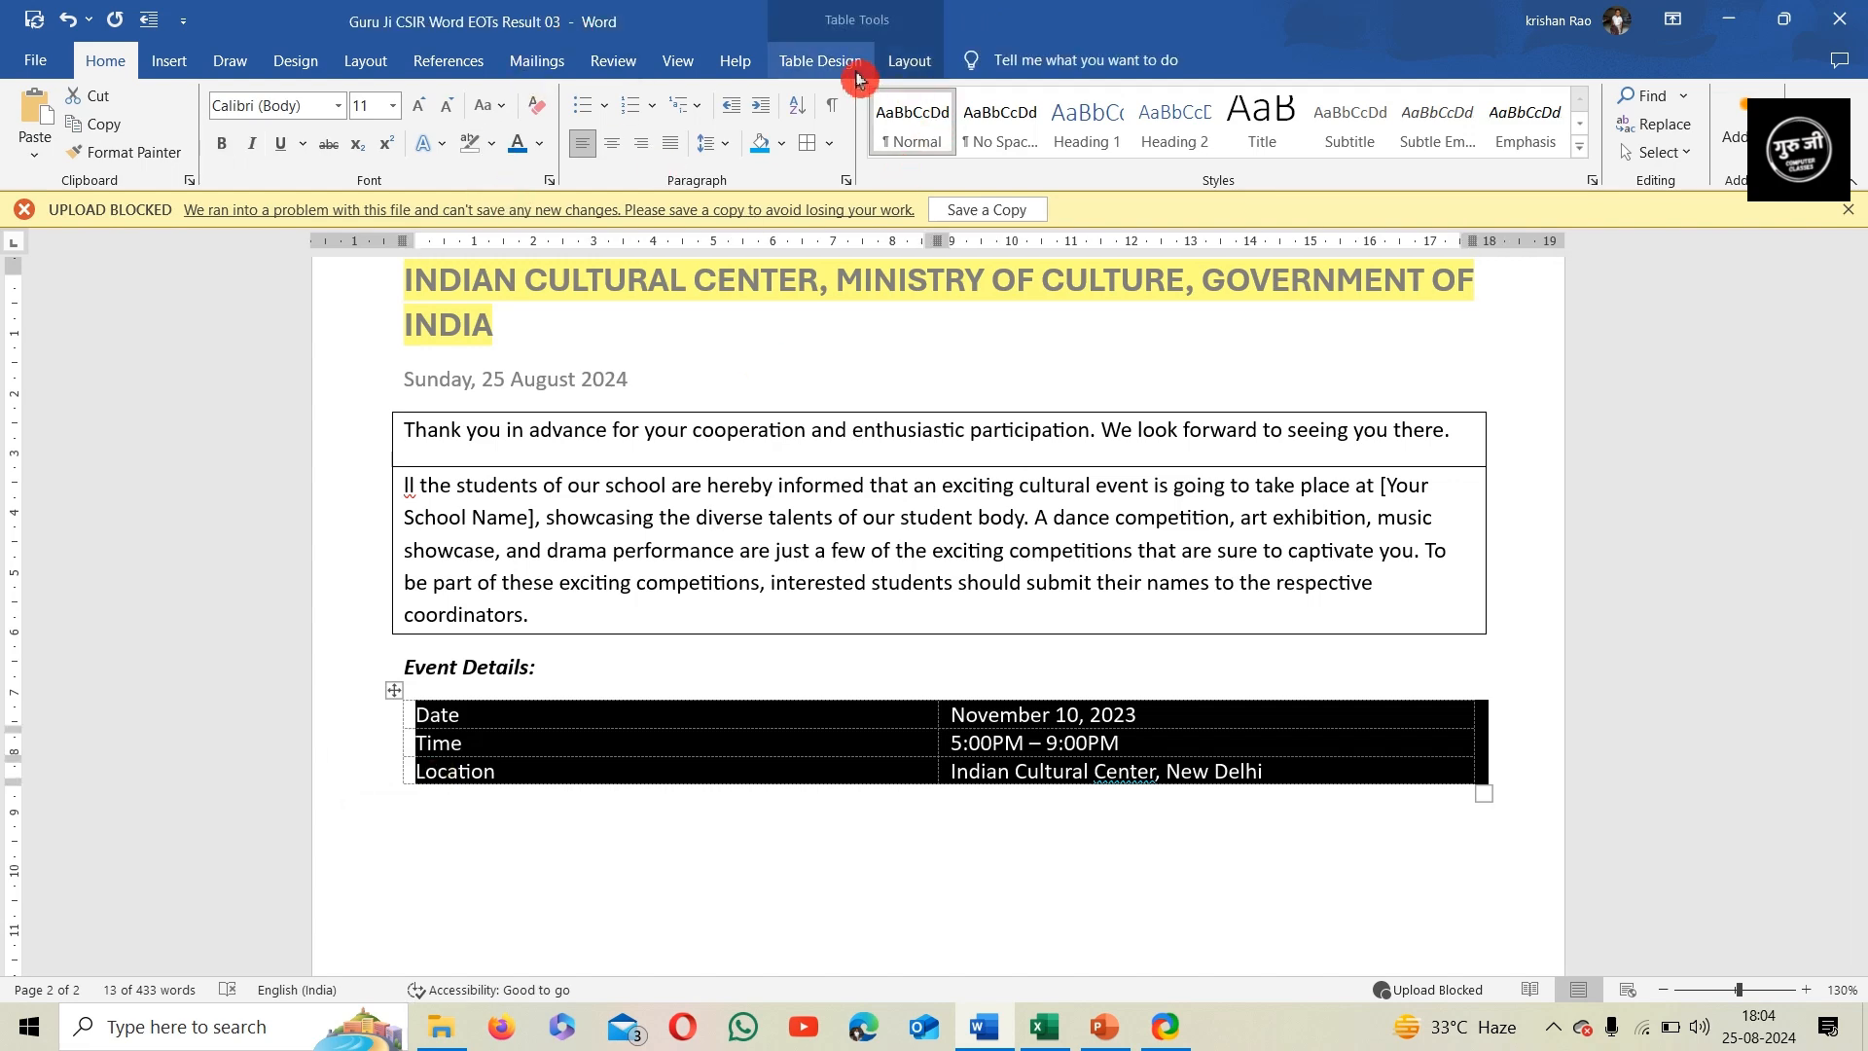
pyautogui.click(848, 63)
pyautogui.click(1213, 156)
pyautogui.click(1241, 324)
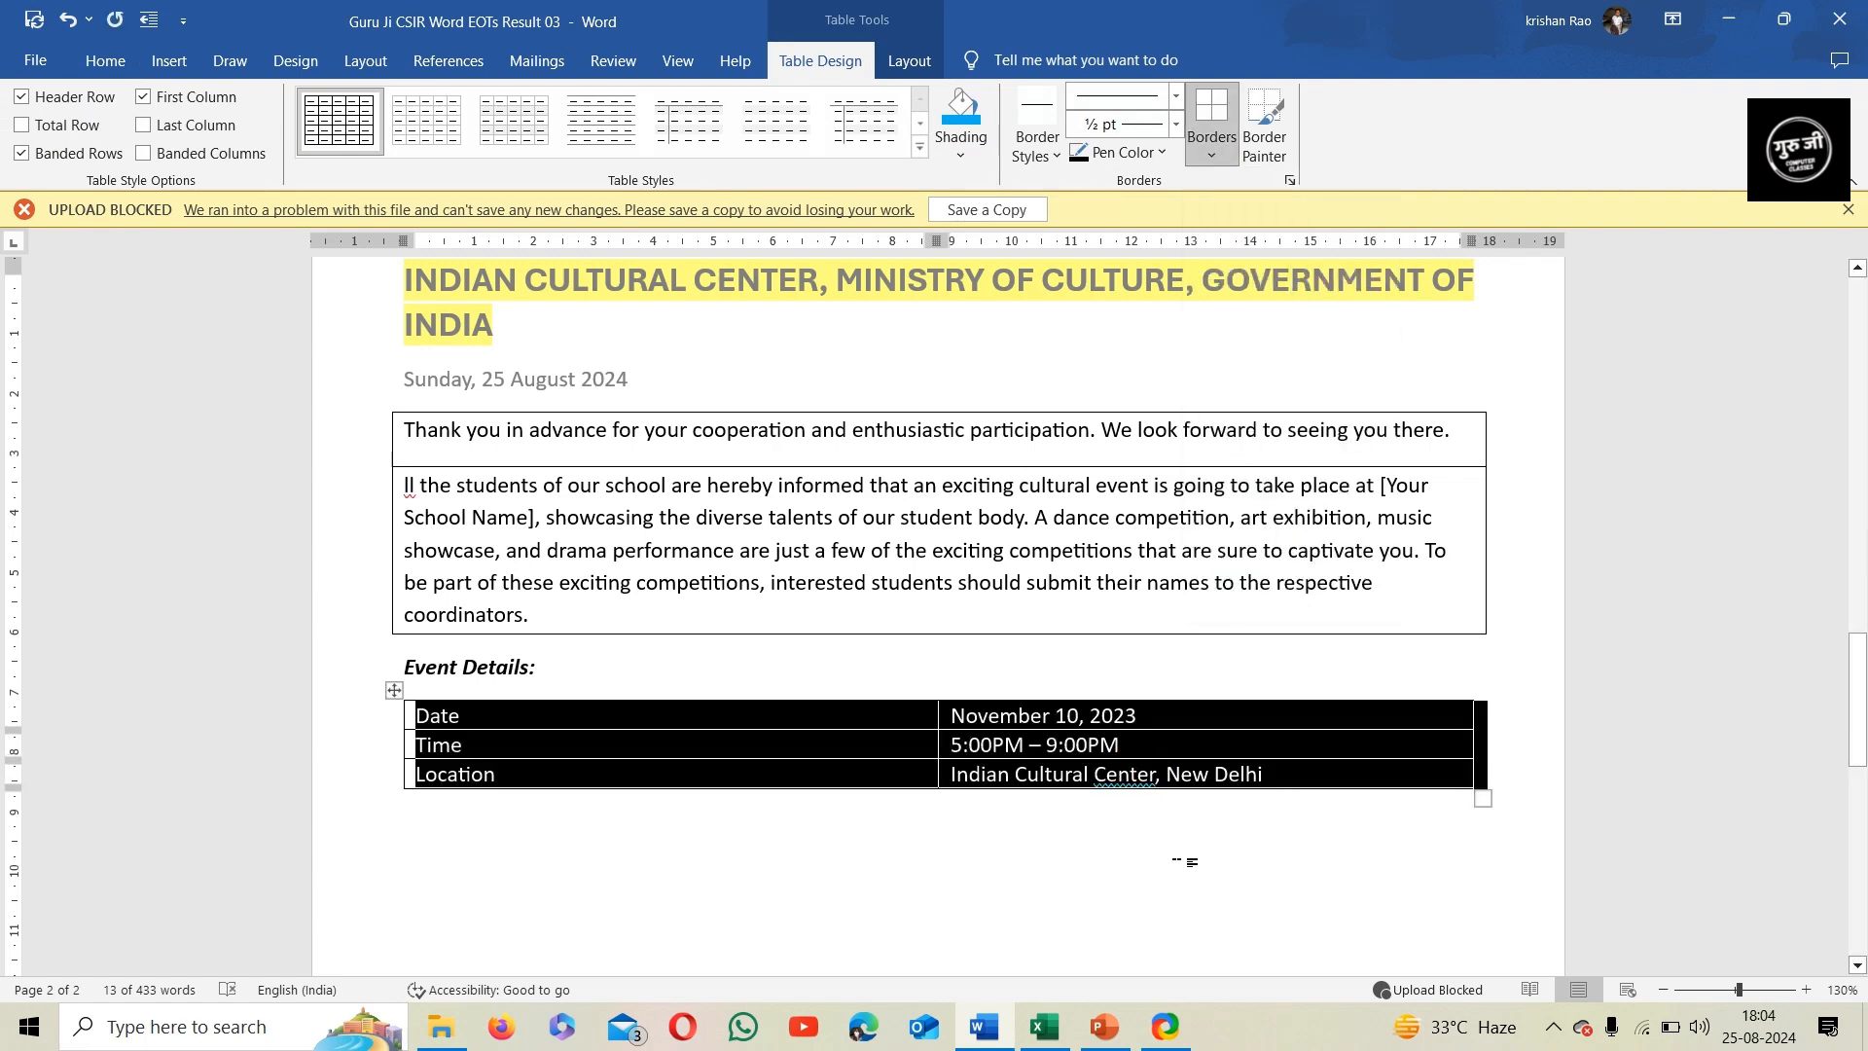
# Set the font color of all text in the event details table to the standard red
pyautogui.click(105, 60)
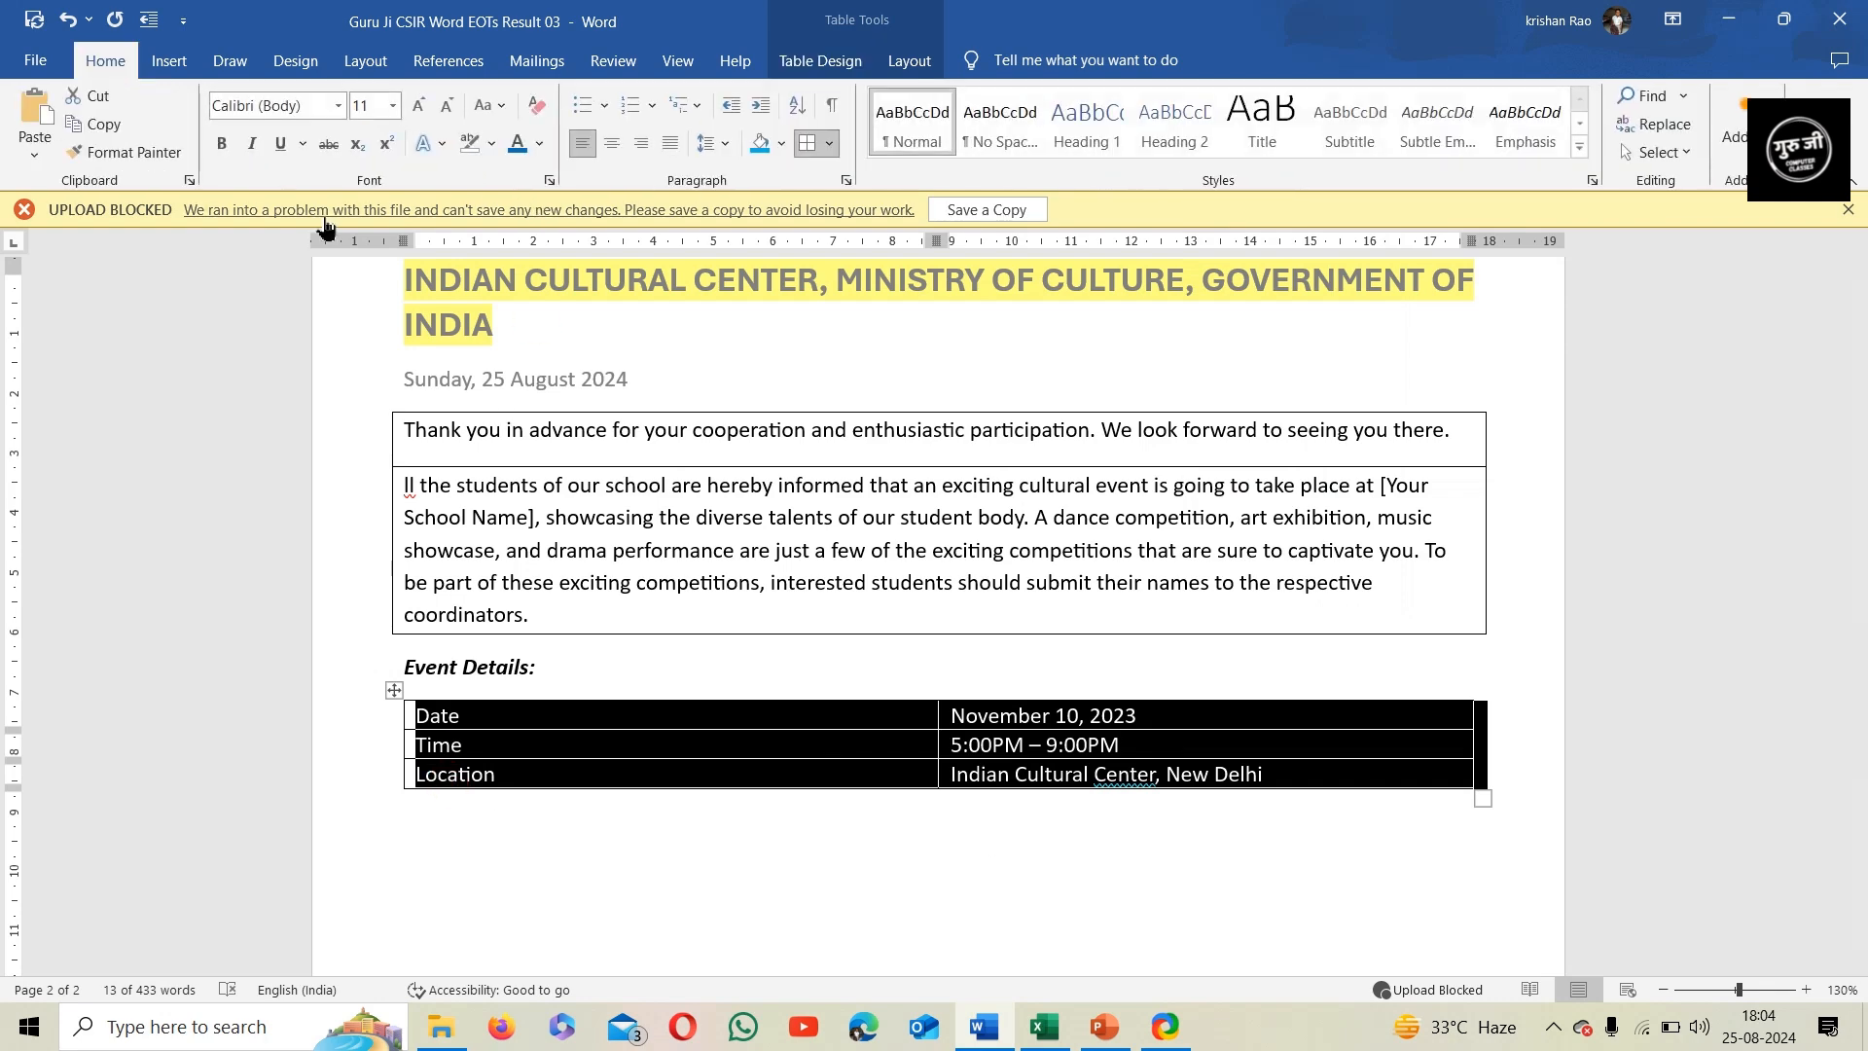
pyautogui.click(539, 143)
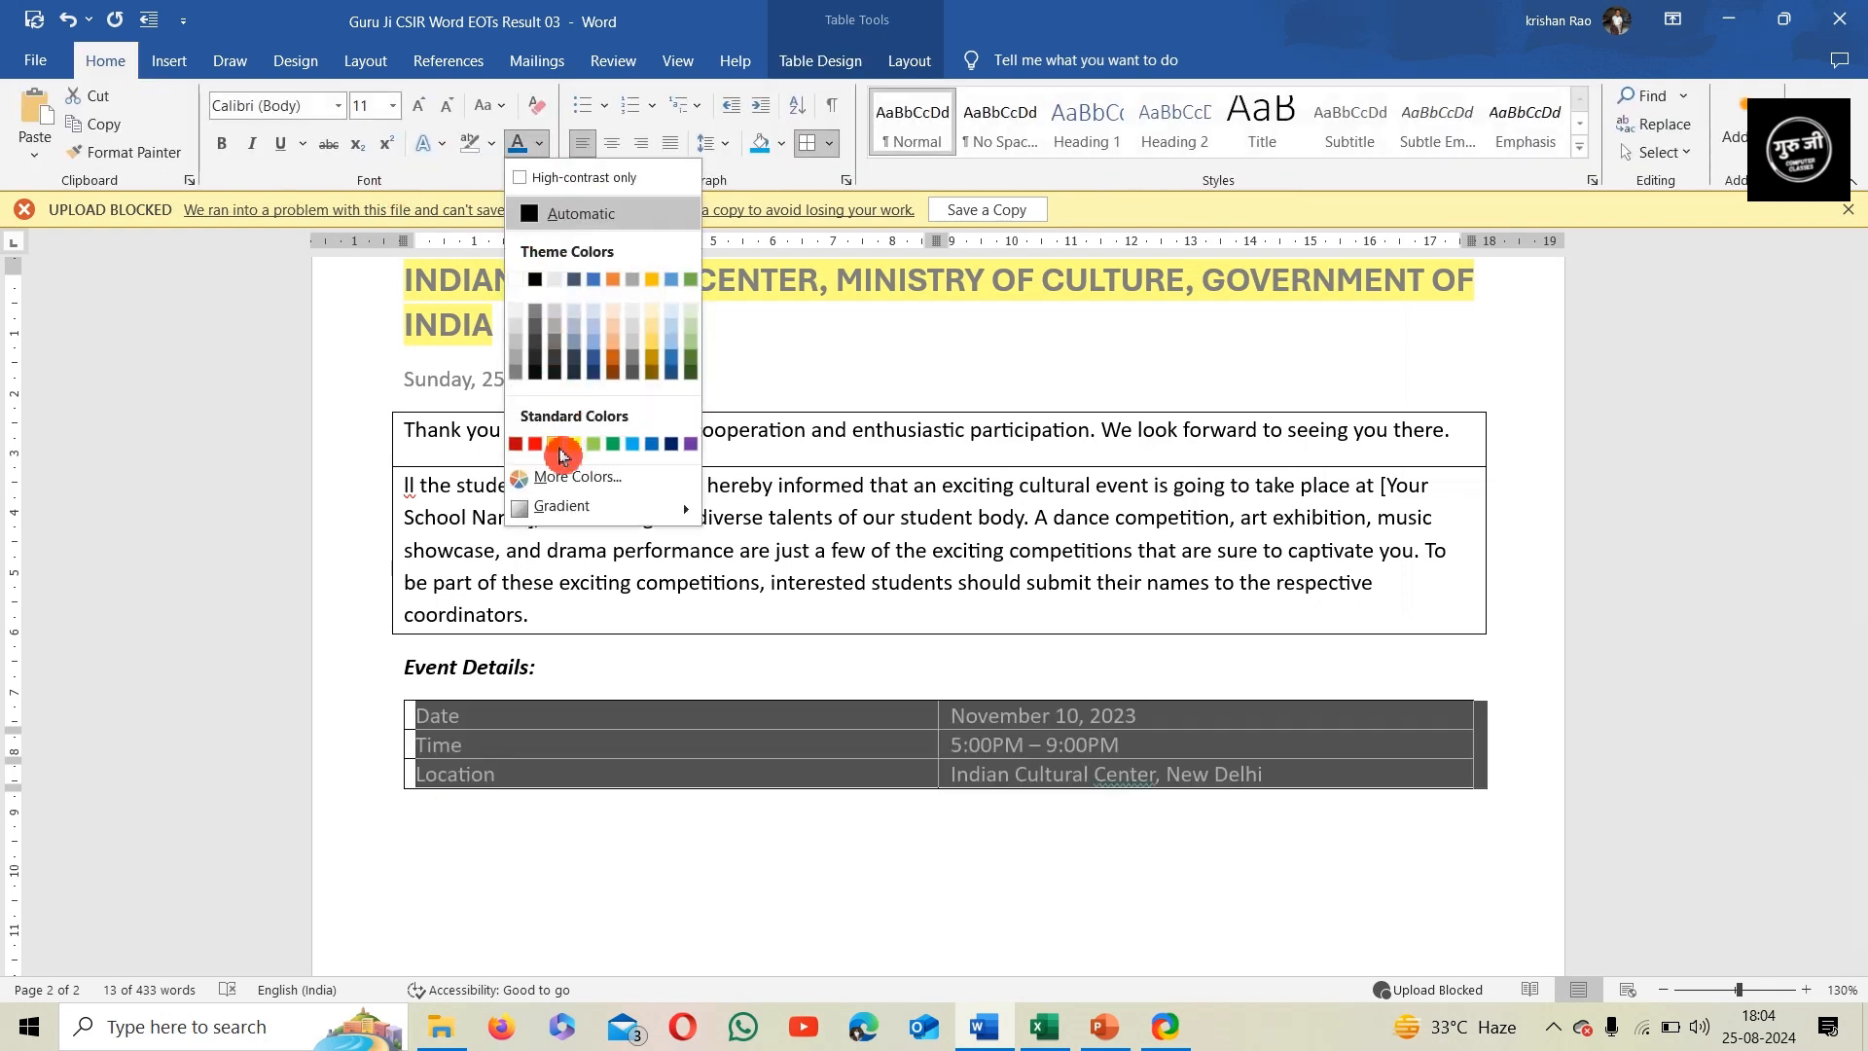
pyautogui.click(536, 444)
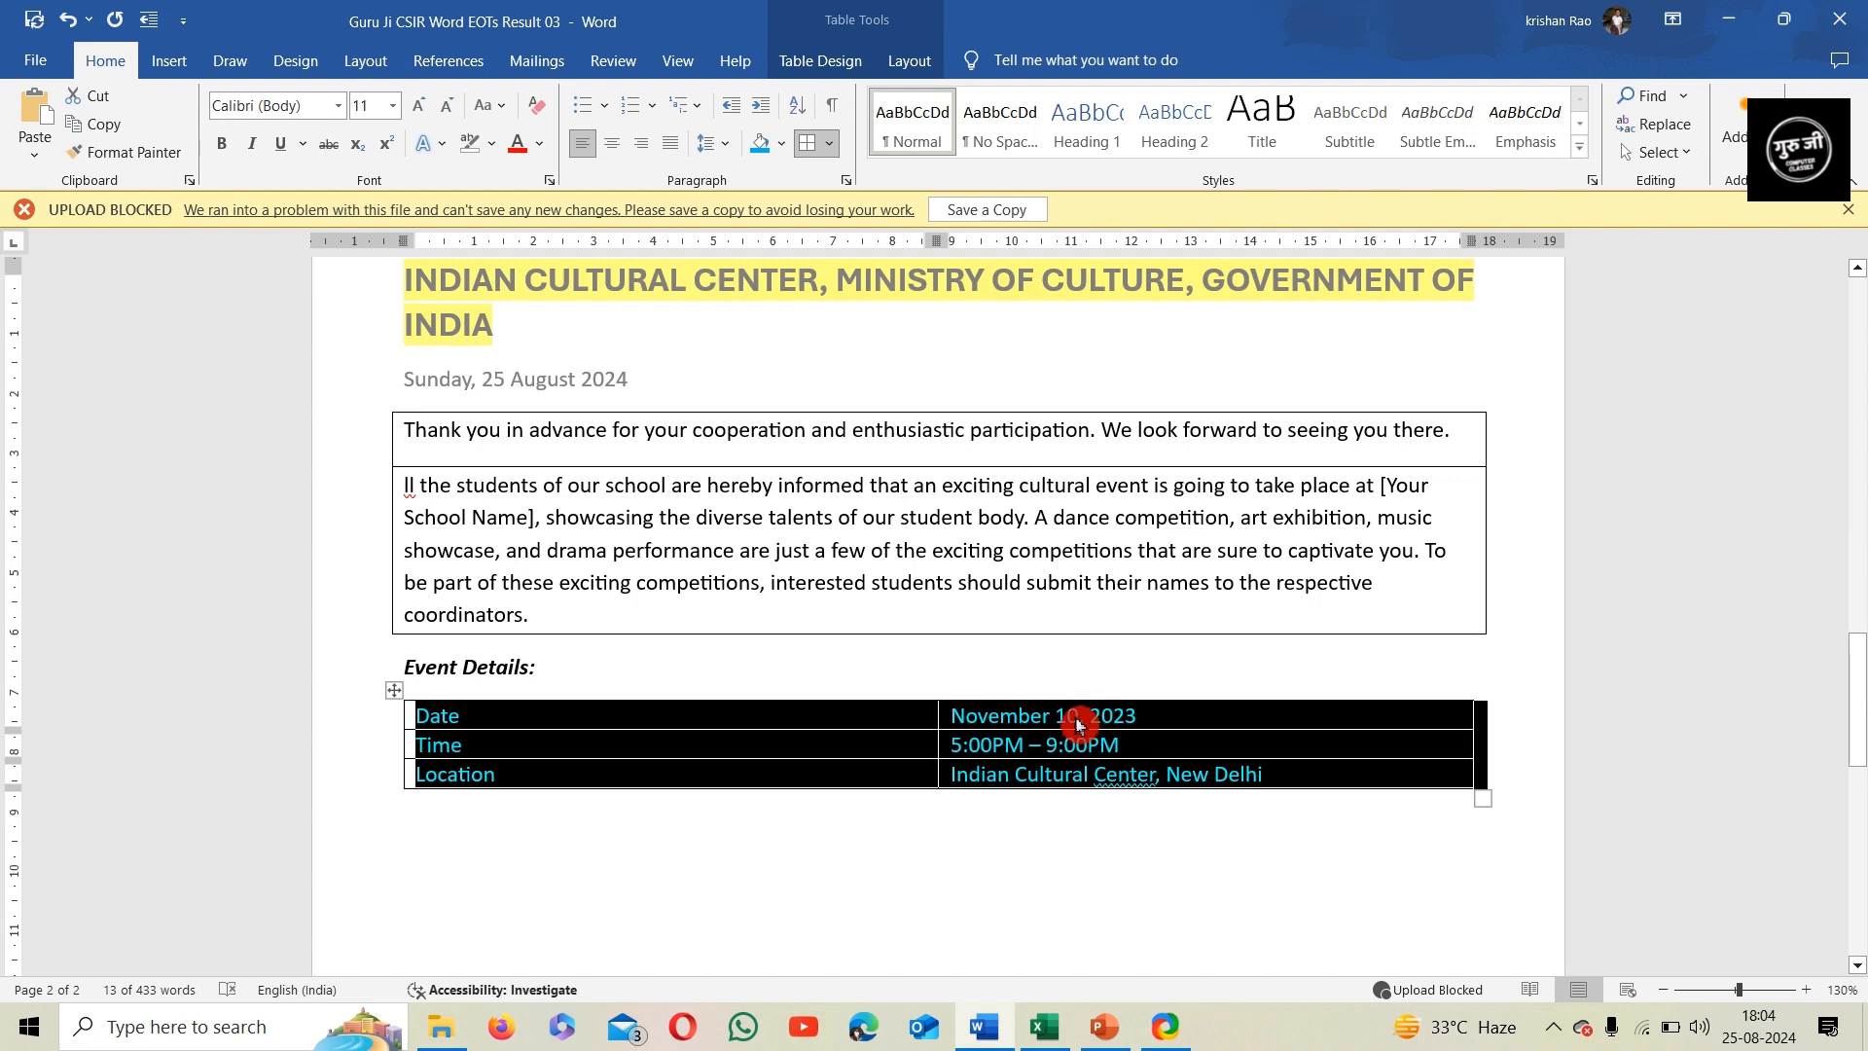
# Set a left indent of 1 cm for all body paragraphs from the Diwali invitation through the bordered paragraphs above "Event Details:"
pyautogui.scroll(1, 827, 667)
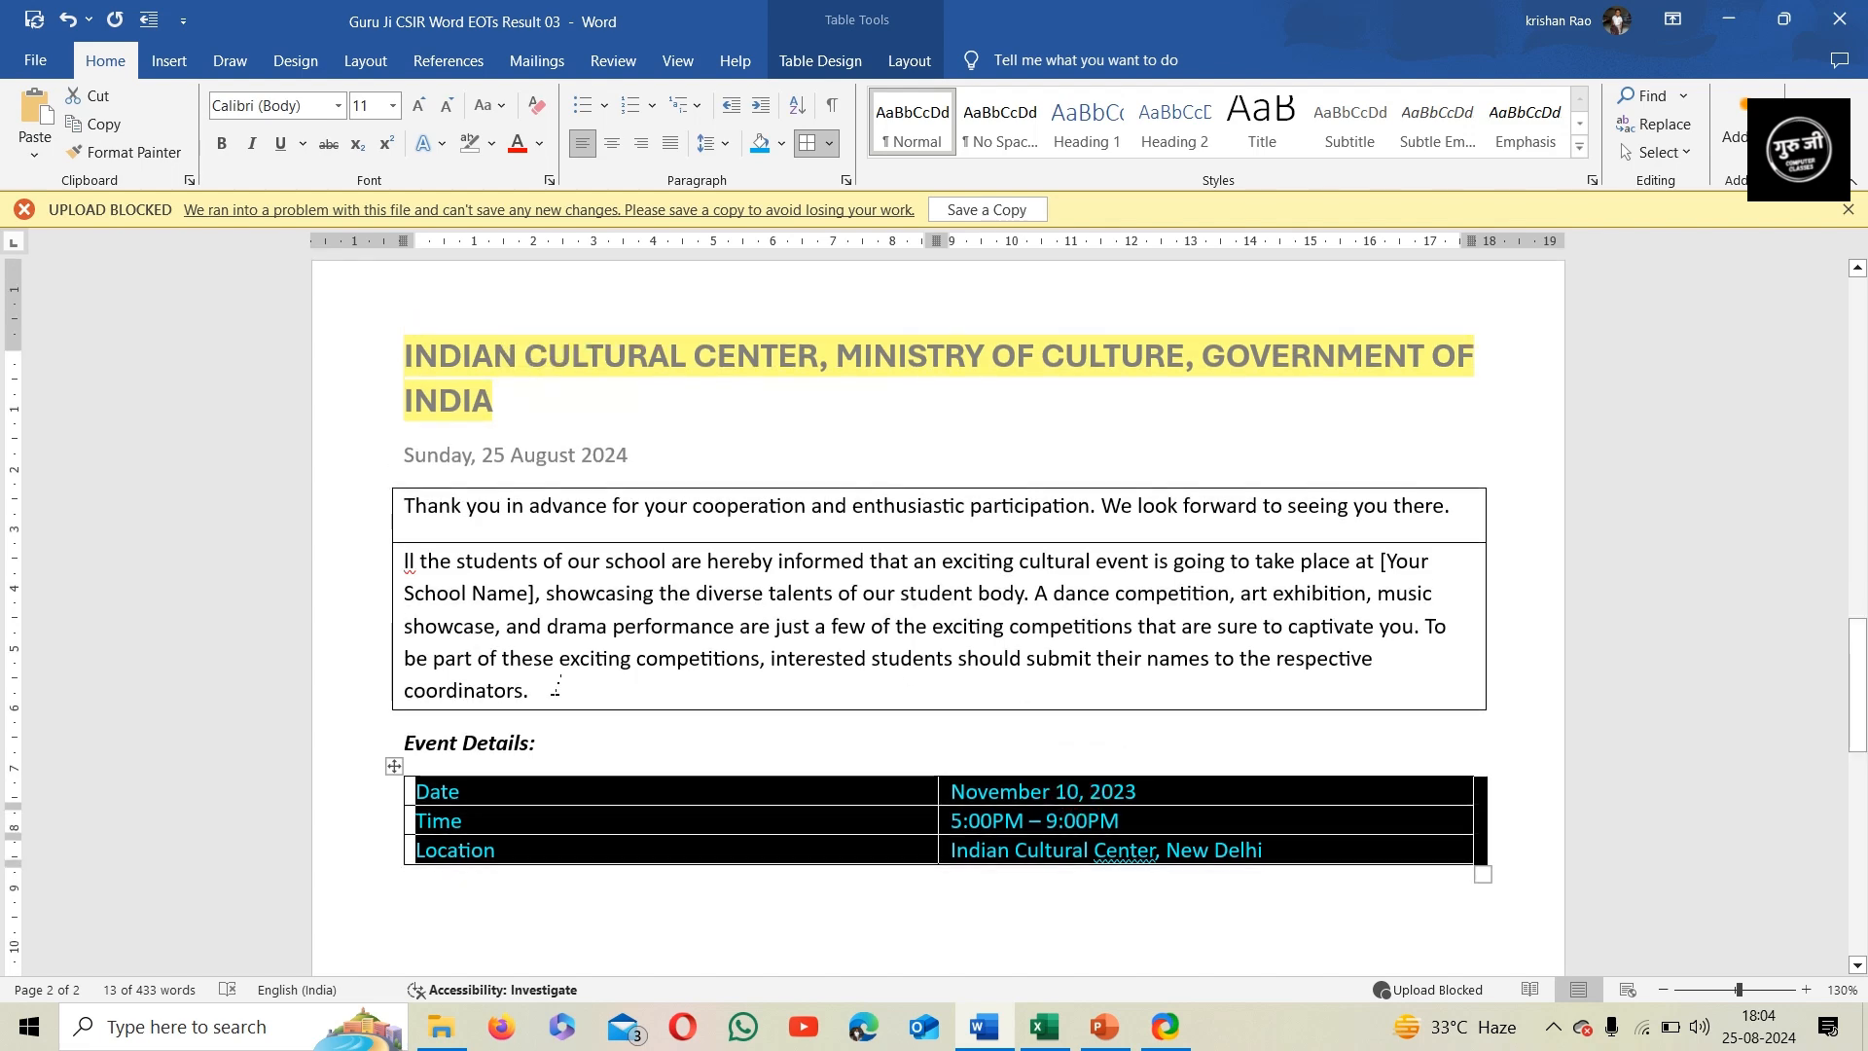
pyautogui.moveTo(545, 692); pyautogui.dragTo(397, 461)
pyautogui.click(718, 143)
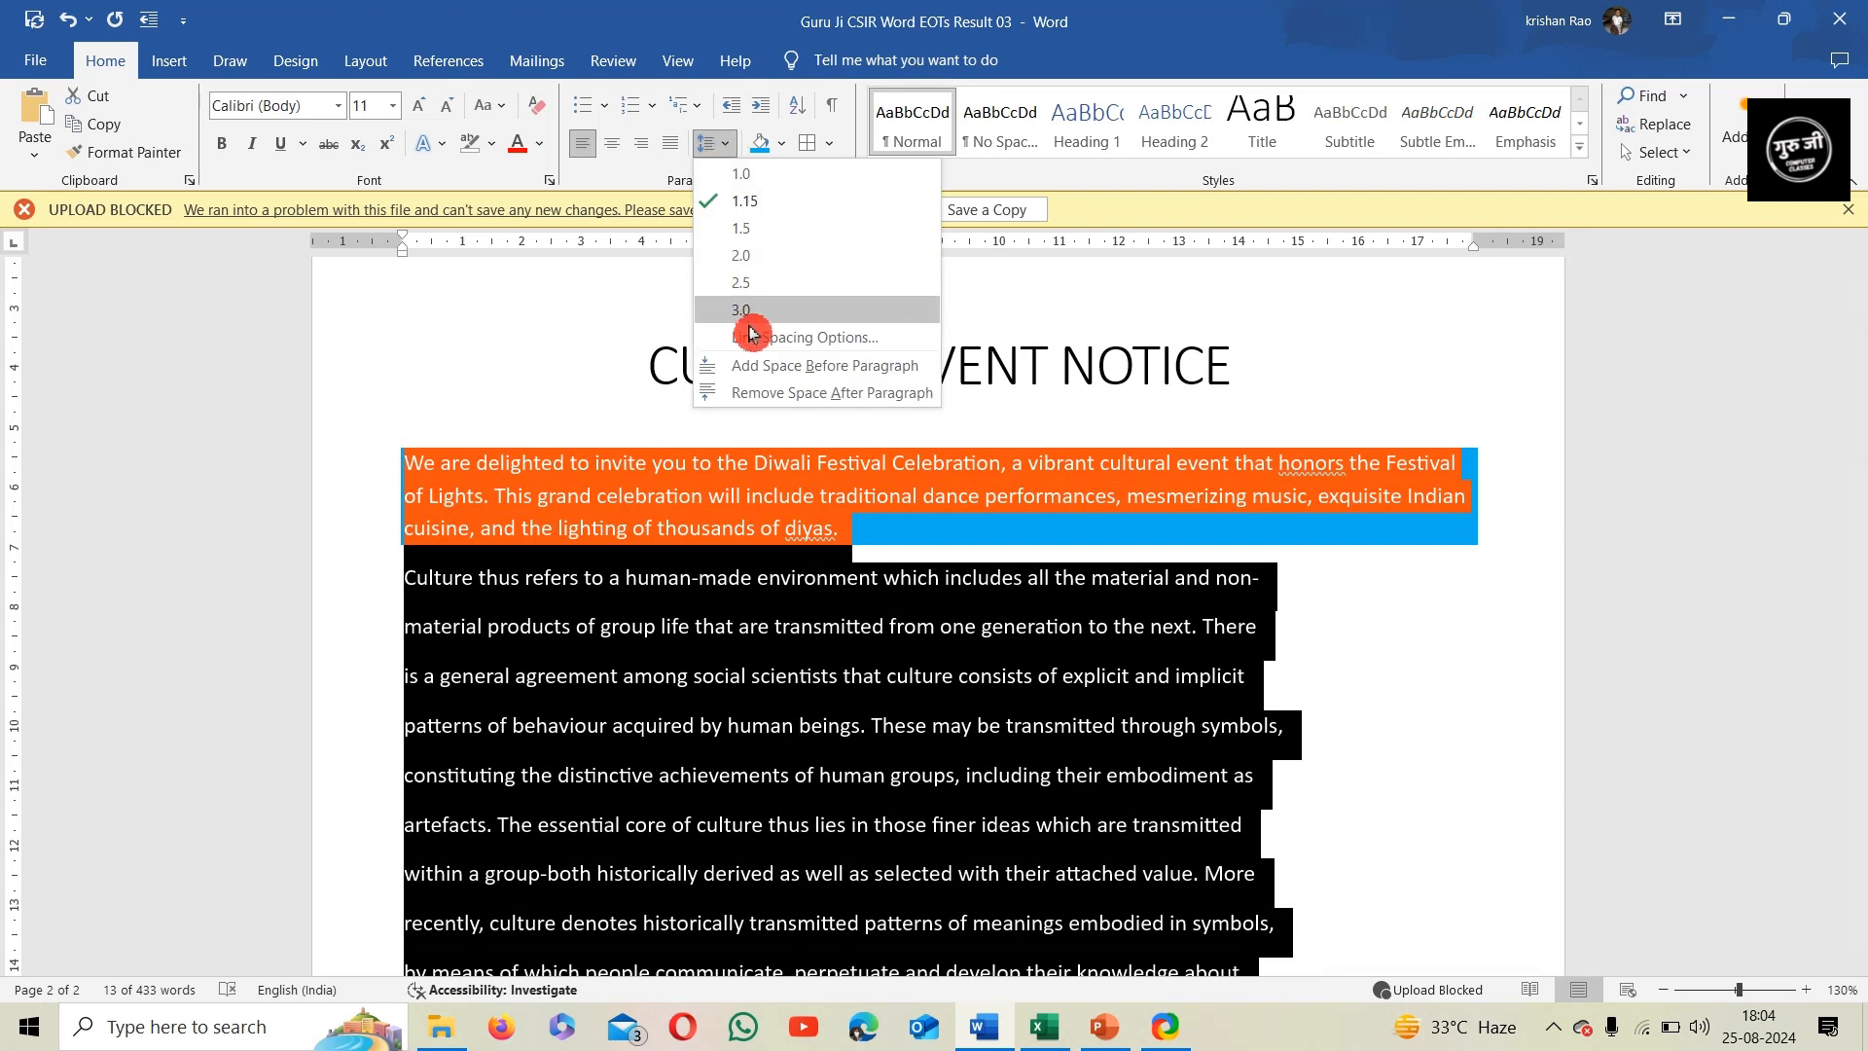
pyautogui.click(752, 338)
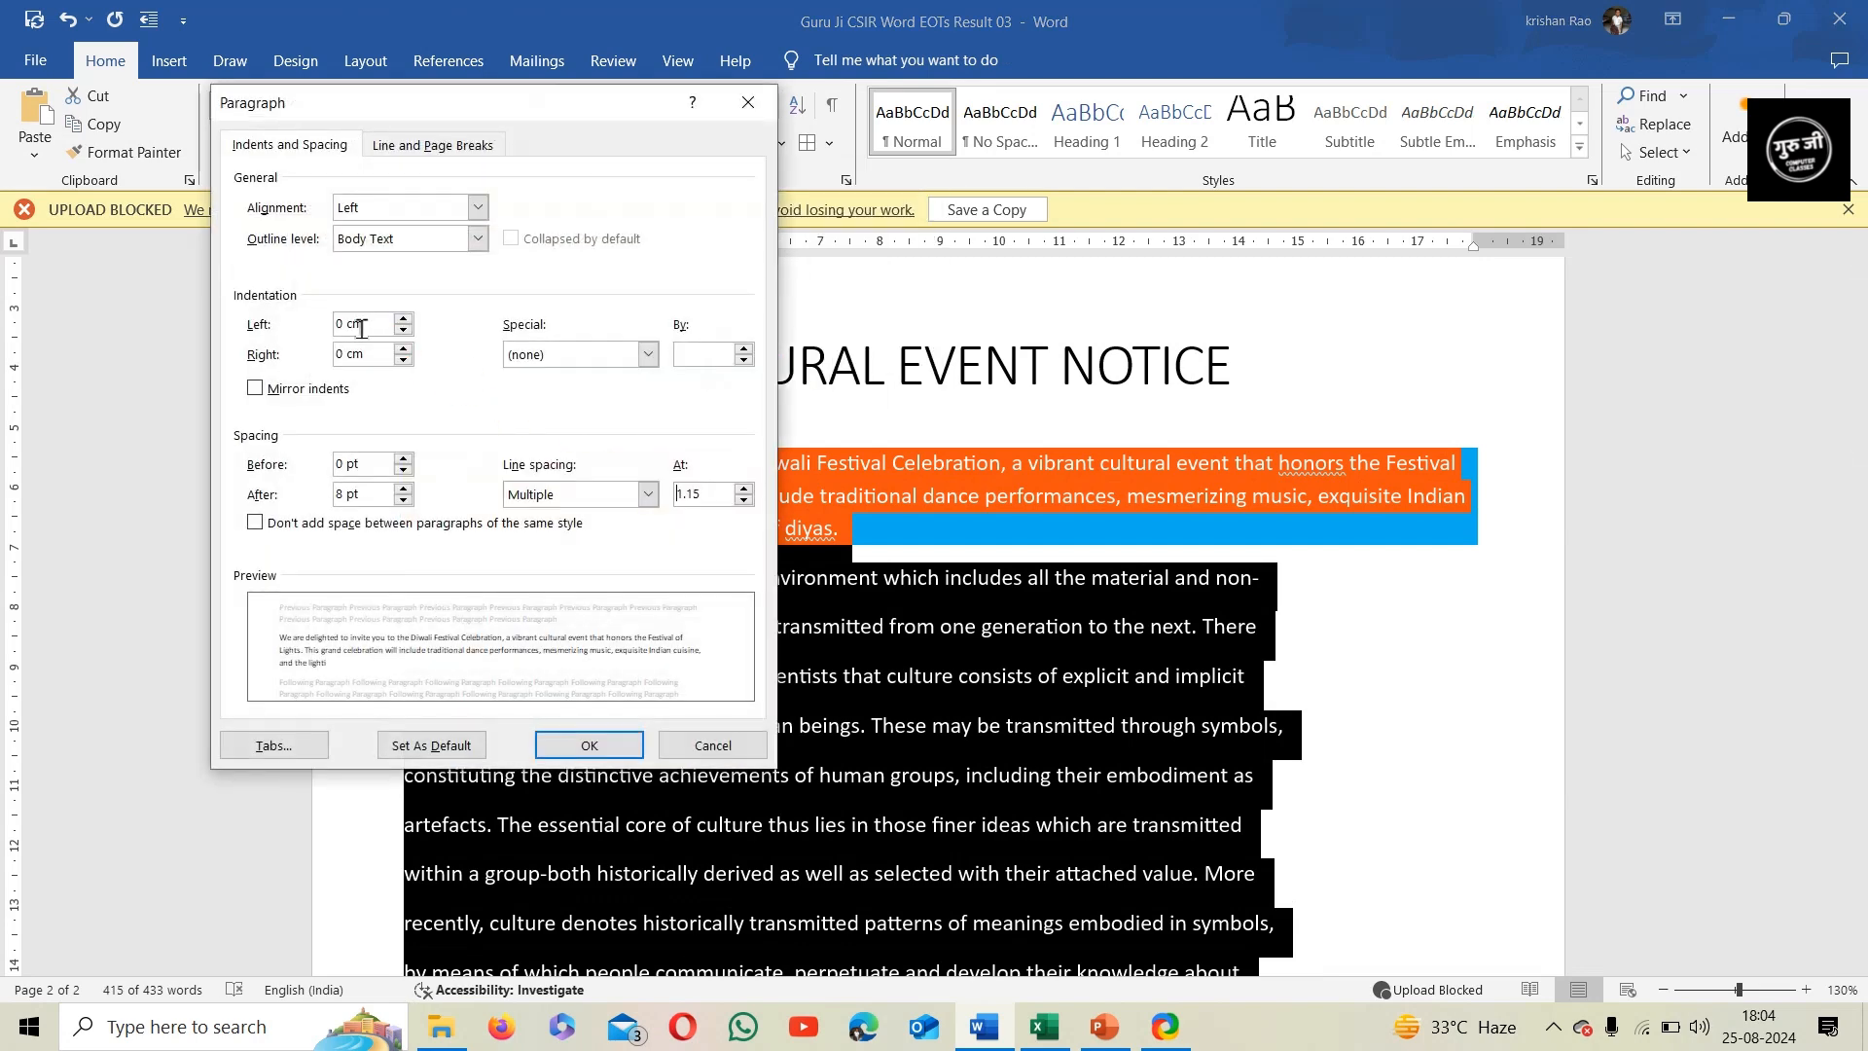
pyautogui.click(346, 329)
pyautogui.press('BackSpace')
pyautogui.write('1')
pyautogui.click(585, 746)
pyautogui.scroll(-3, 538, 584)
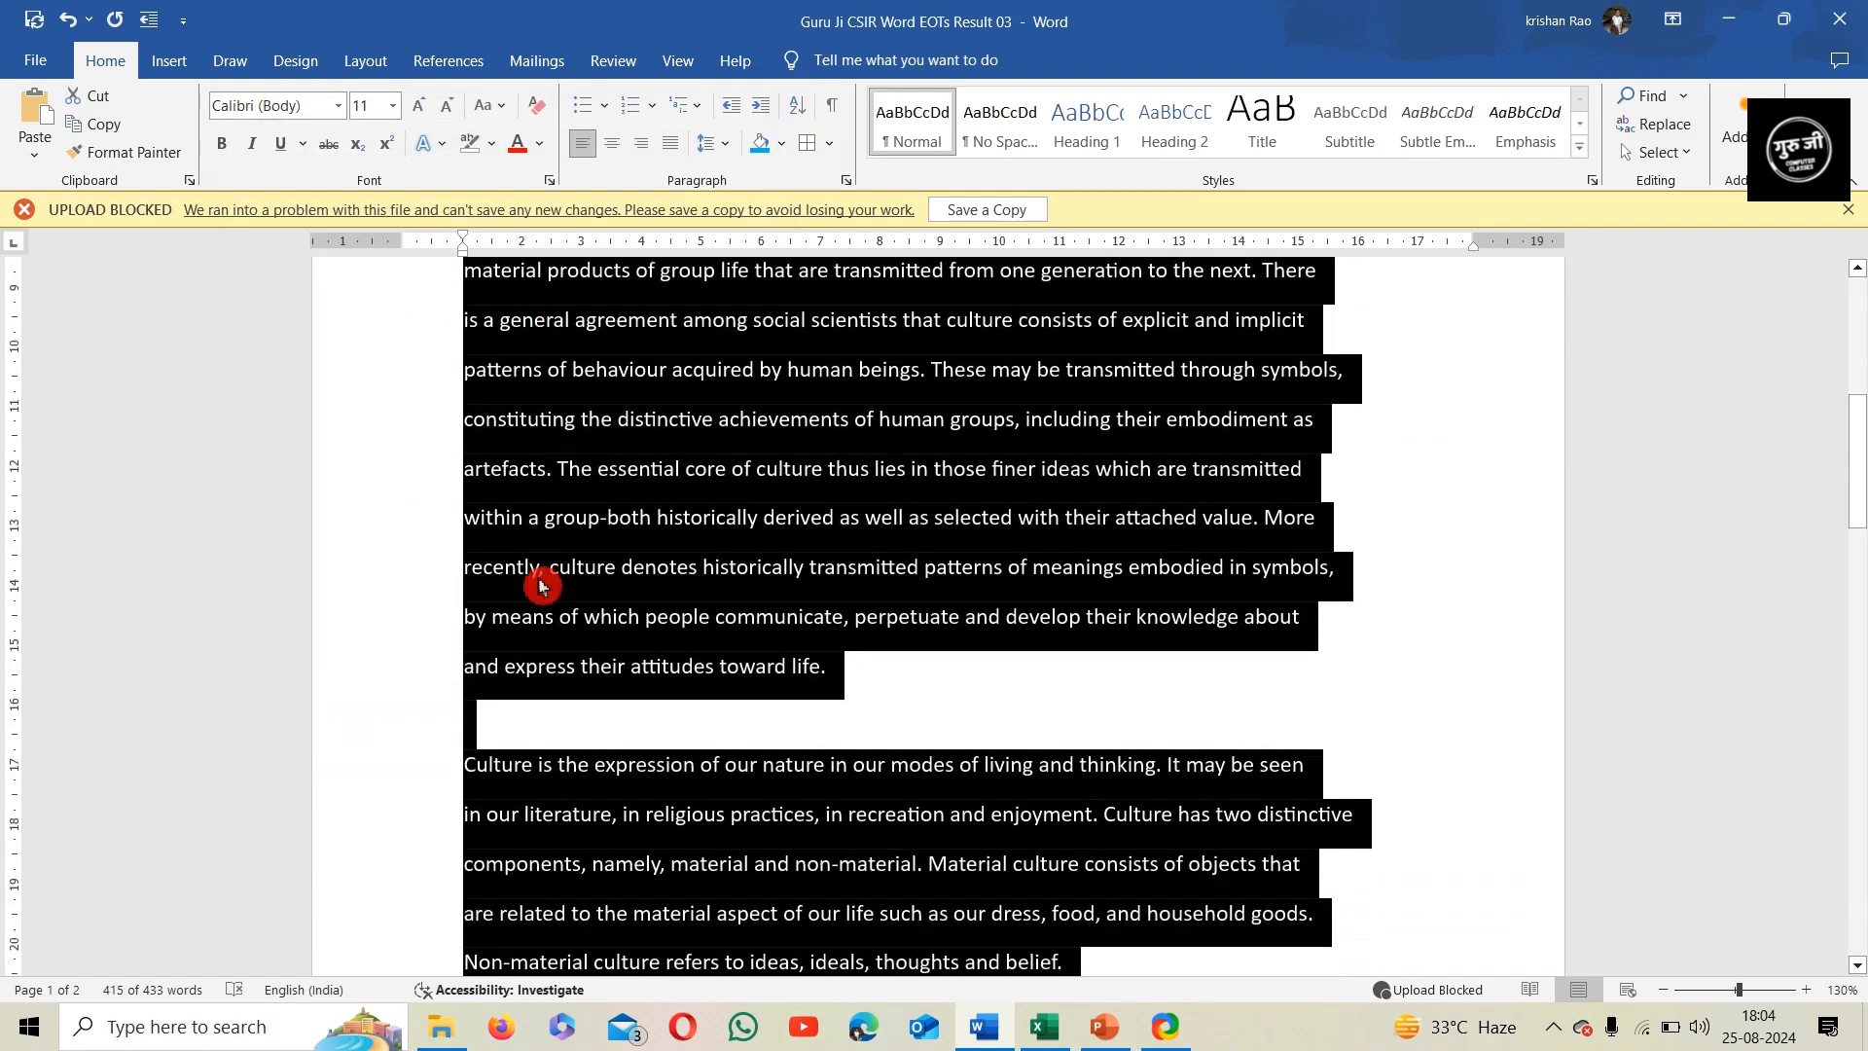
pyautogui.scroll(-8, 491, 603)
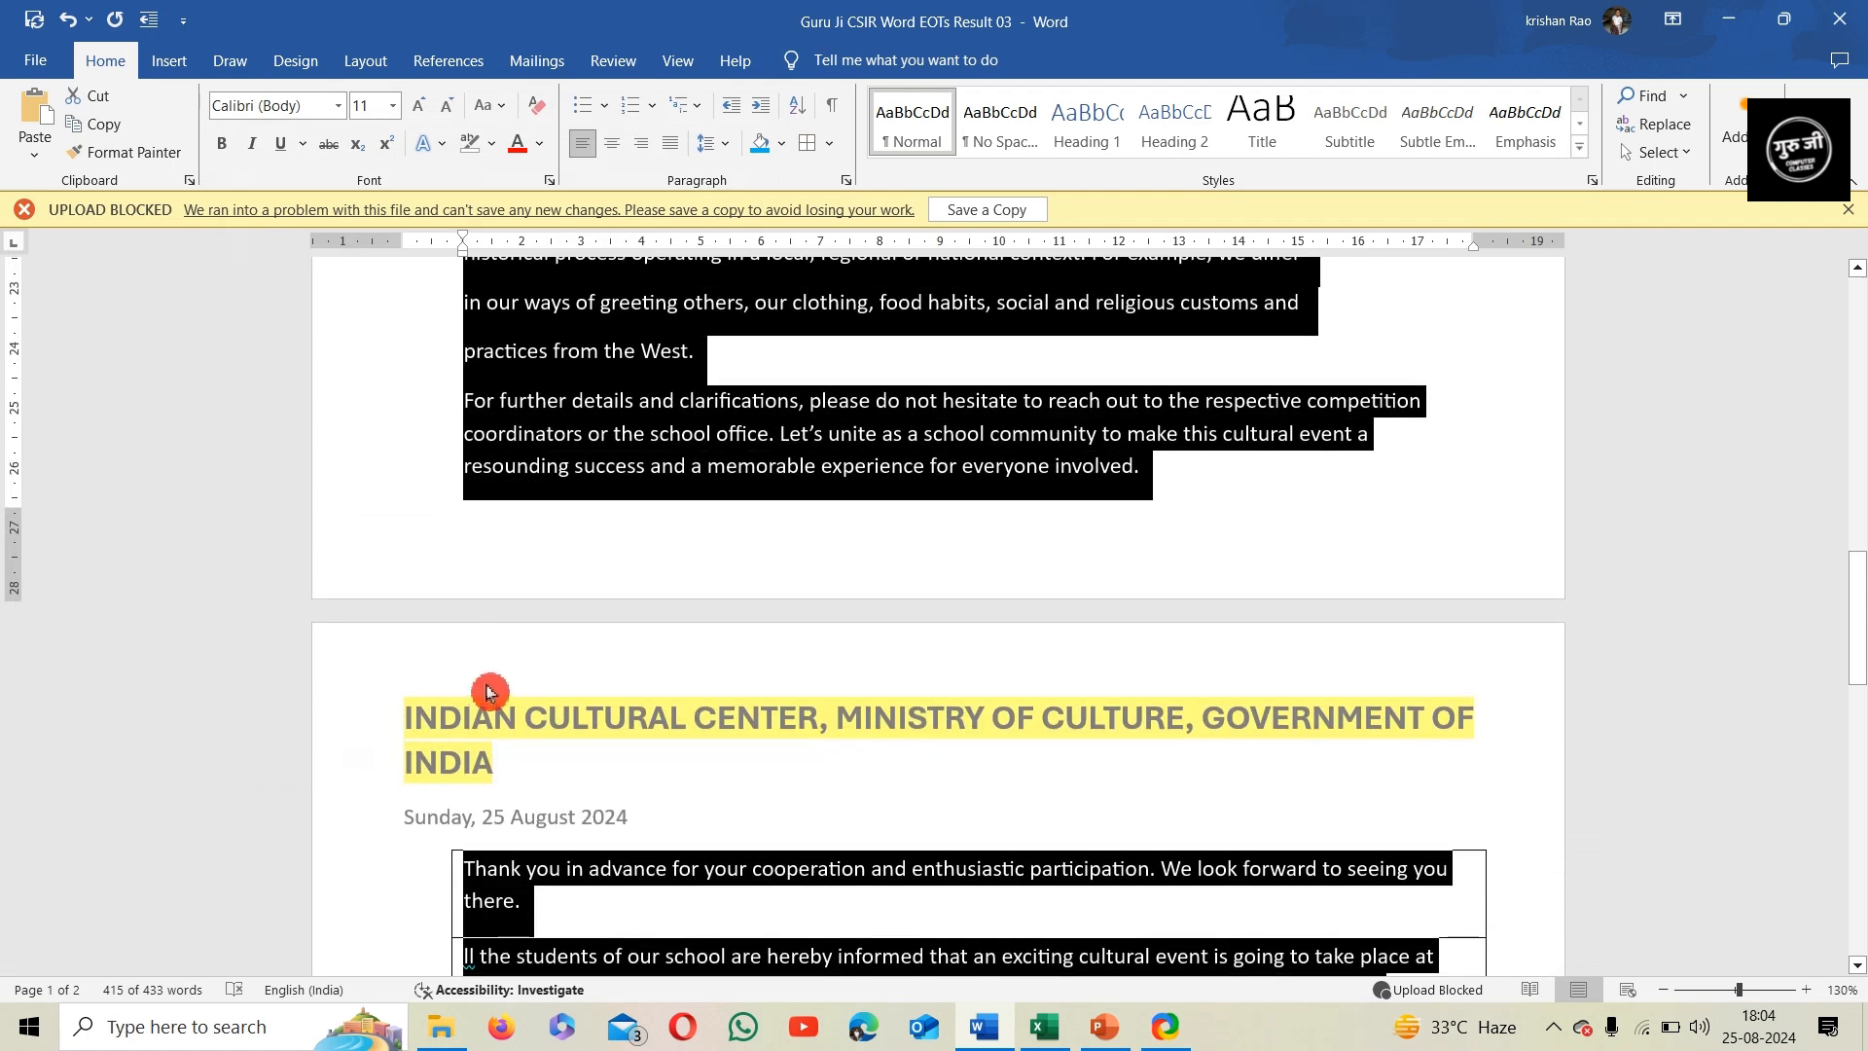
pyautogui.click(849, 877)
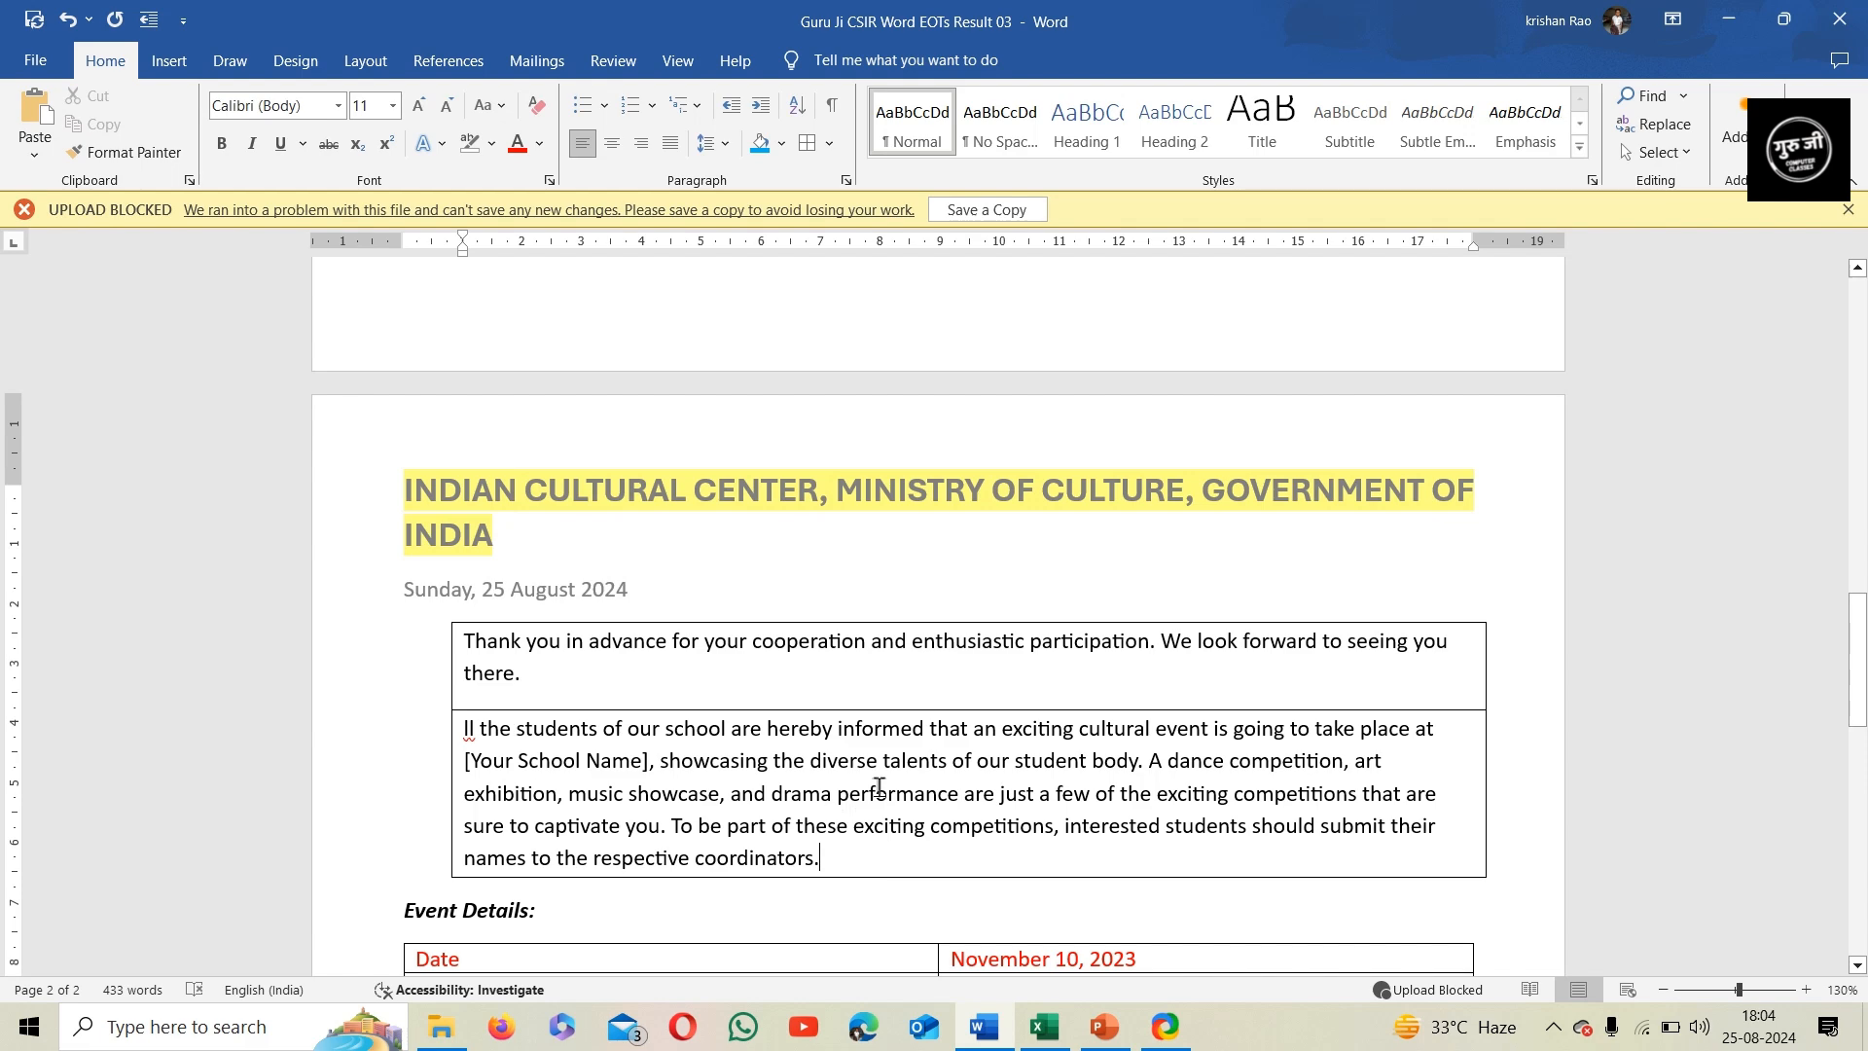
# Add the missing "A" at the start of the second bordered paragraph and format it as a Dropped drop cap
pyautogui.scroll(-3, 878, 787)
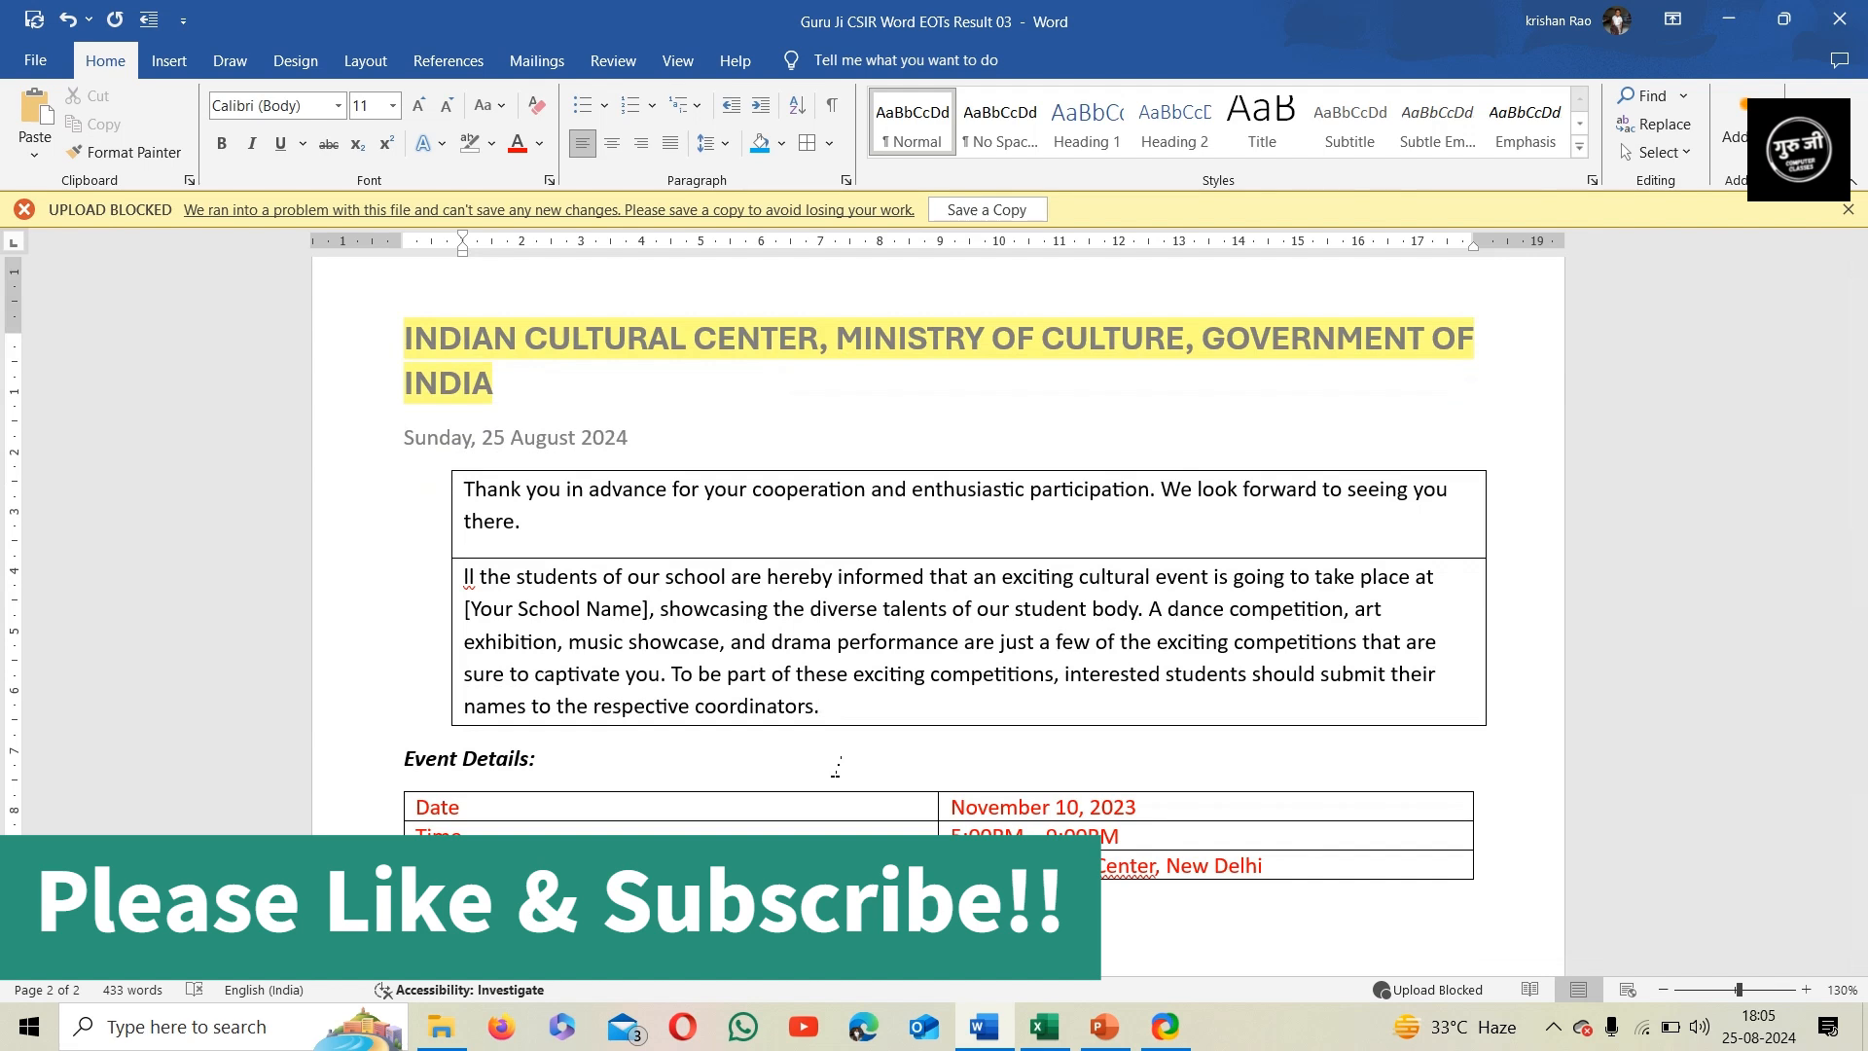
pyautogui.click(461, 584)
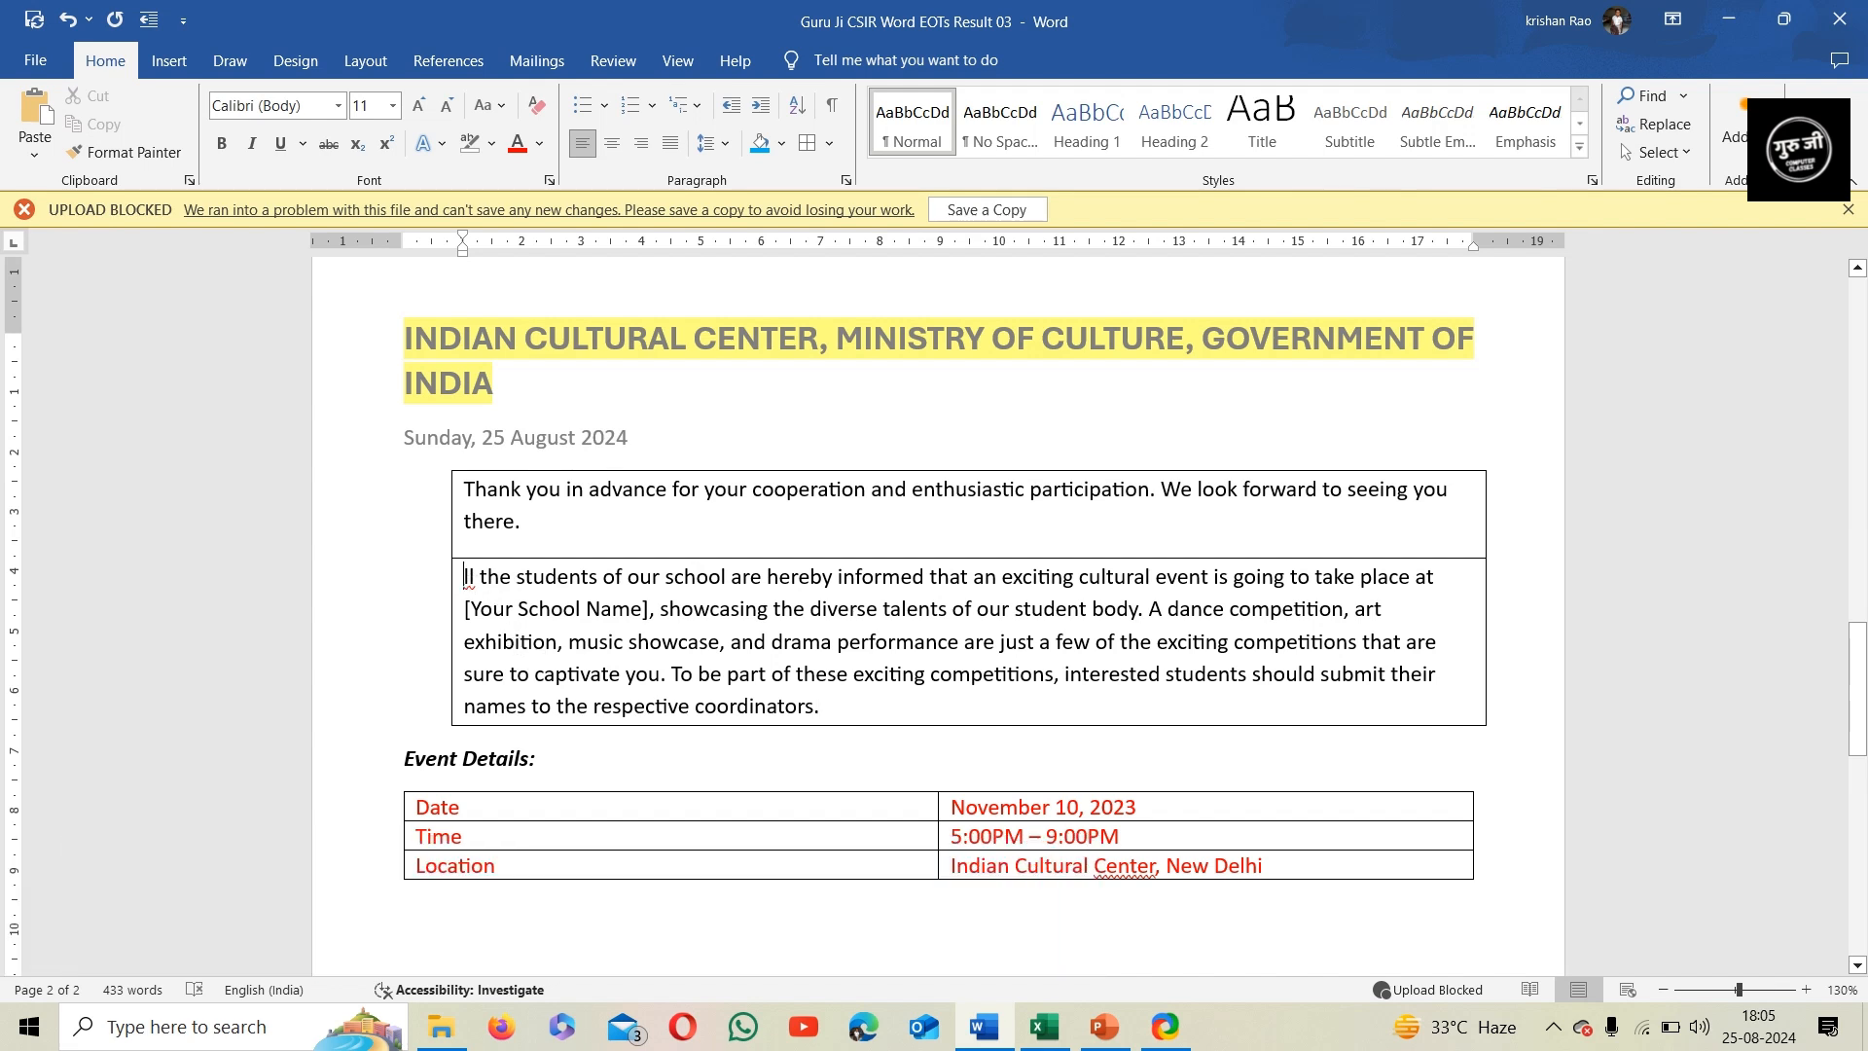
pyautogui.write('A')
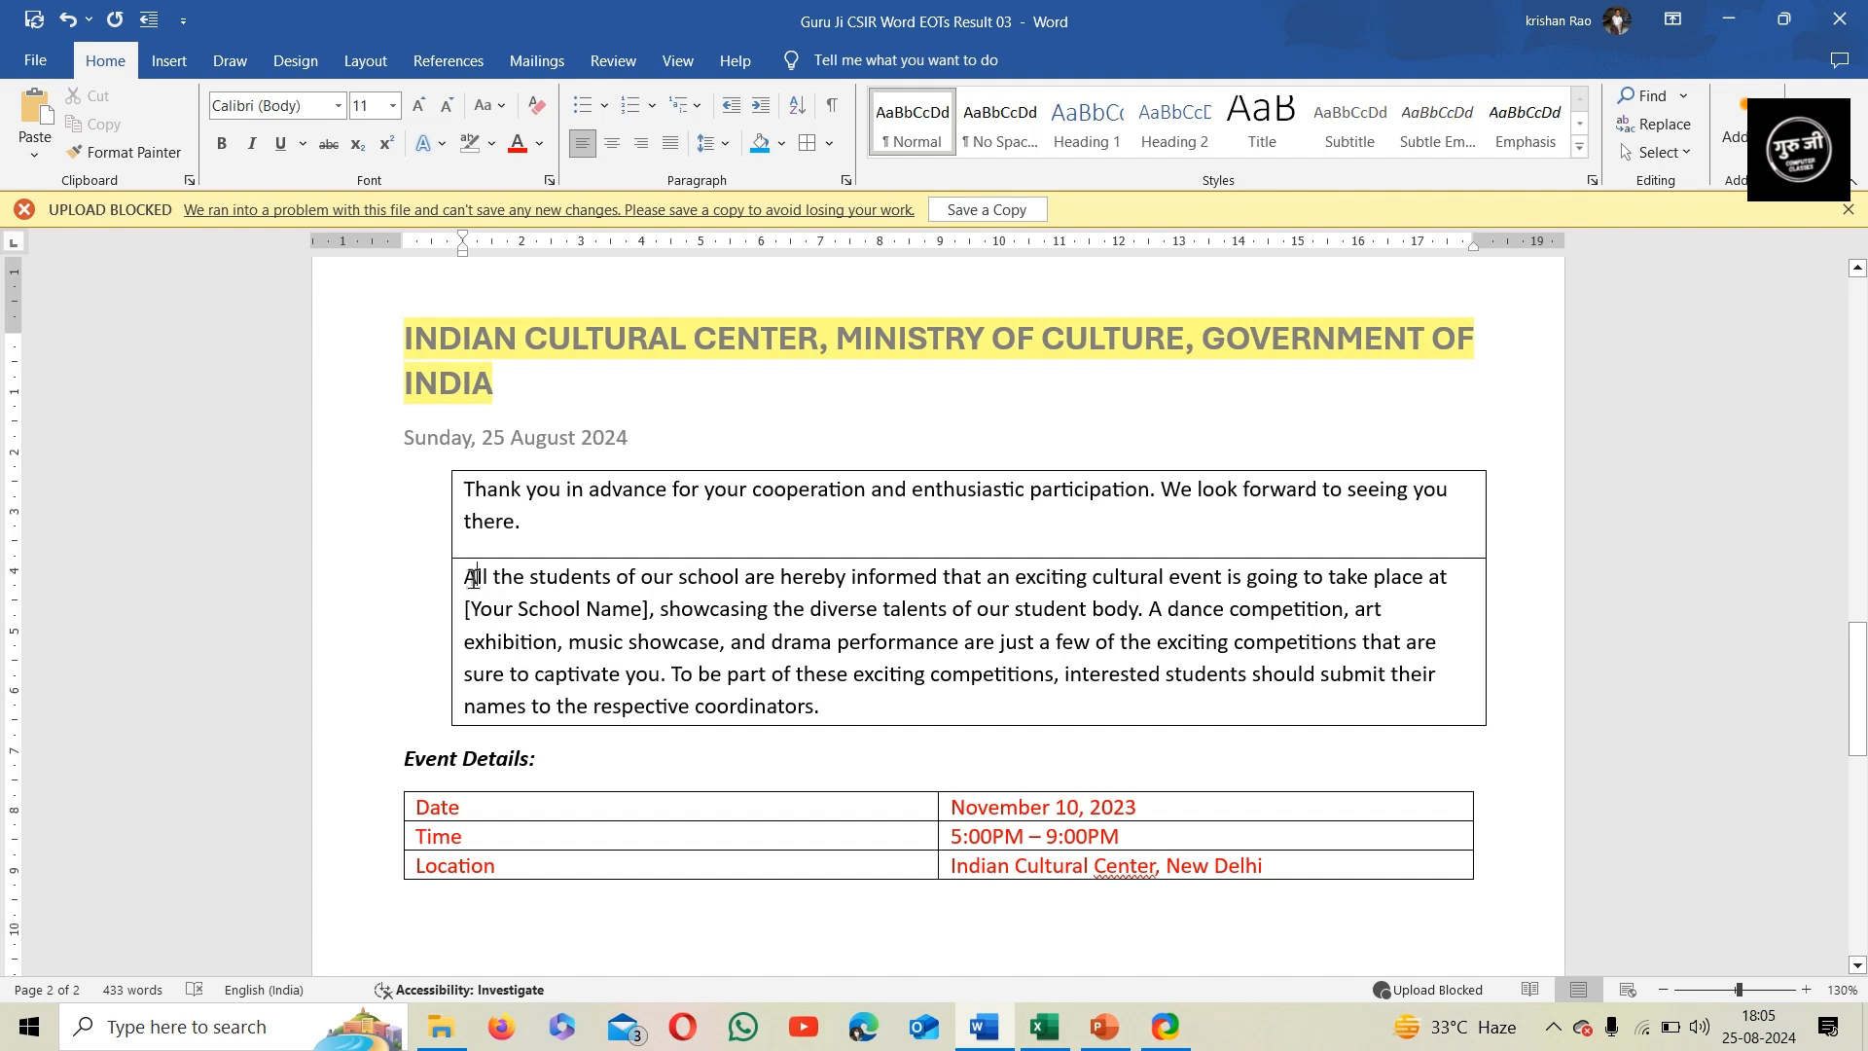
pyautogui.moveTo(464, 581); pyautogui.dragTo(479, 581)
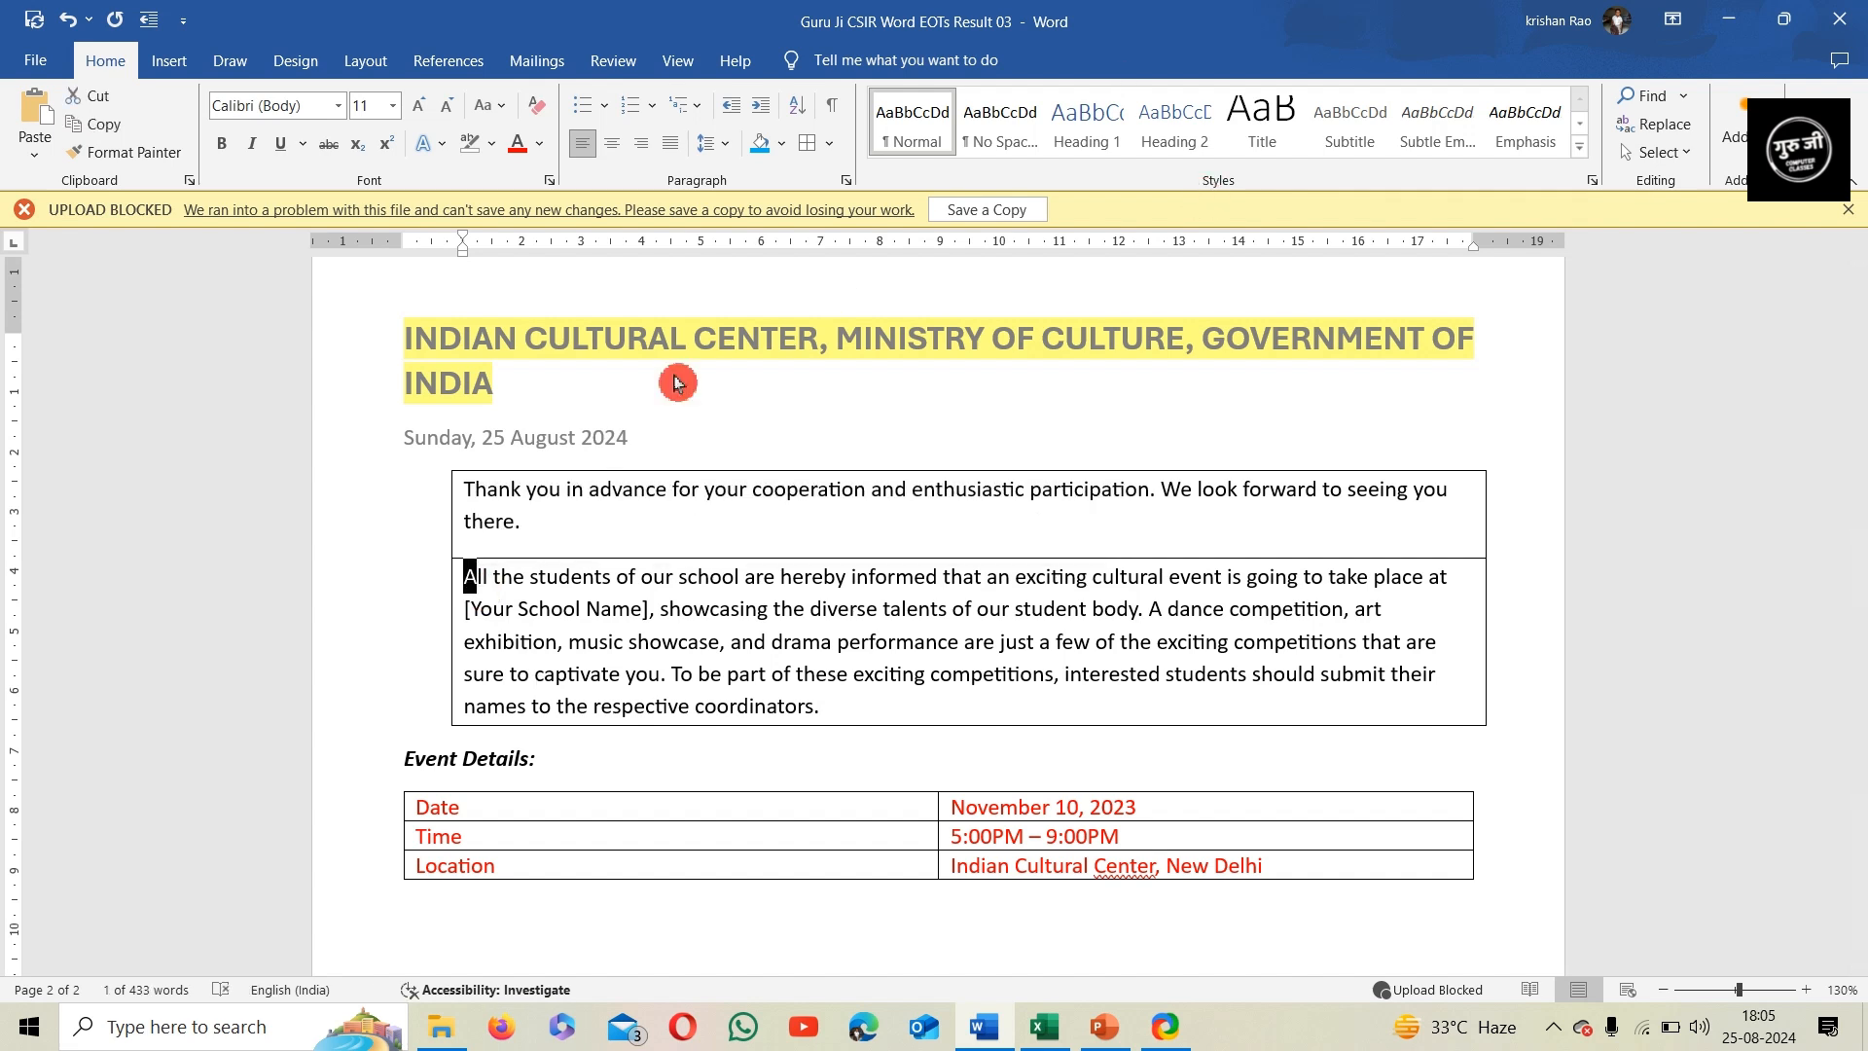
pyautogui.click(193, 73)
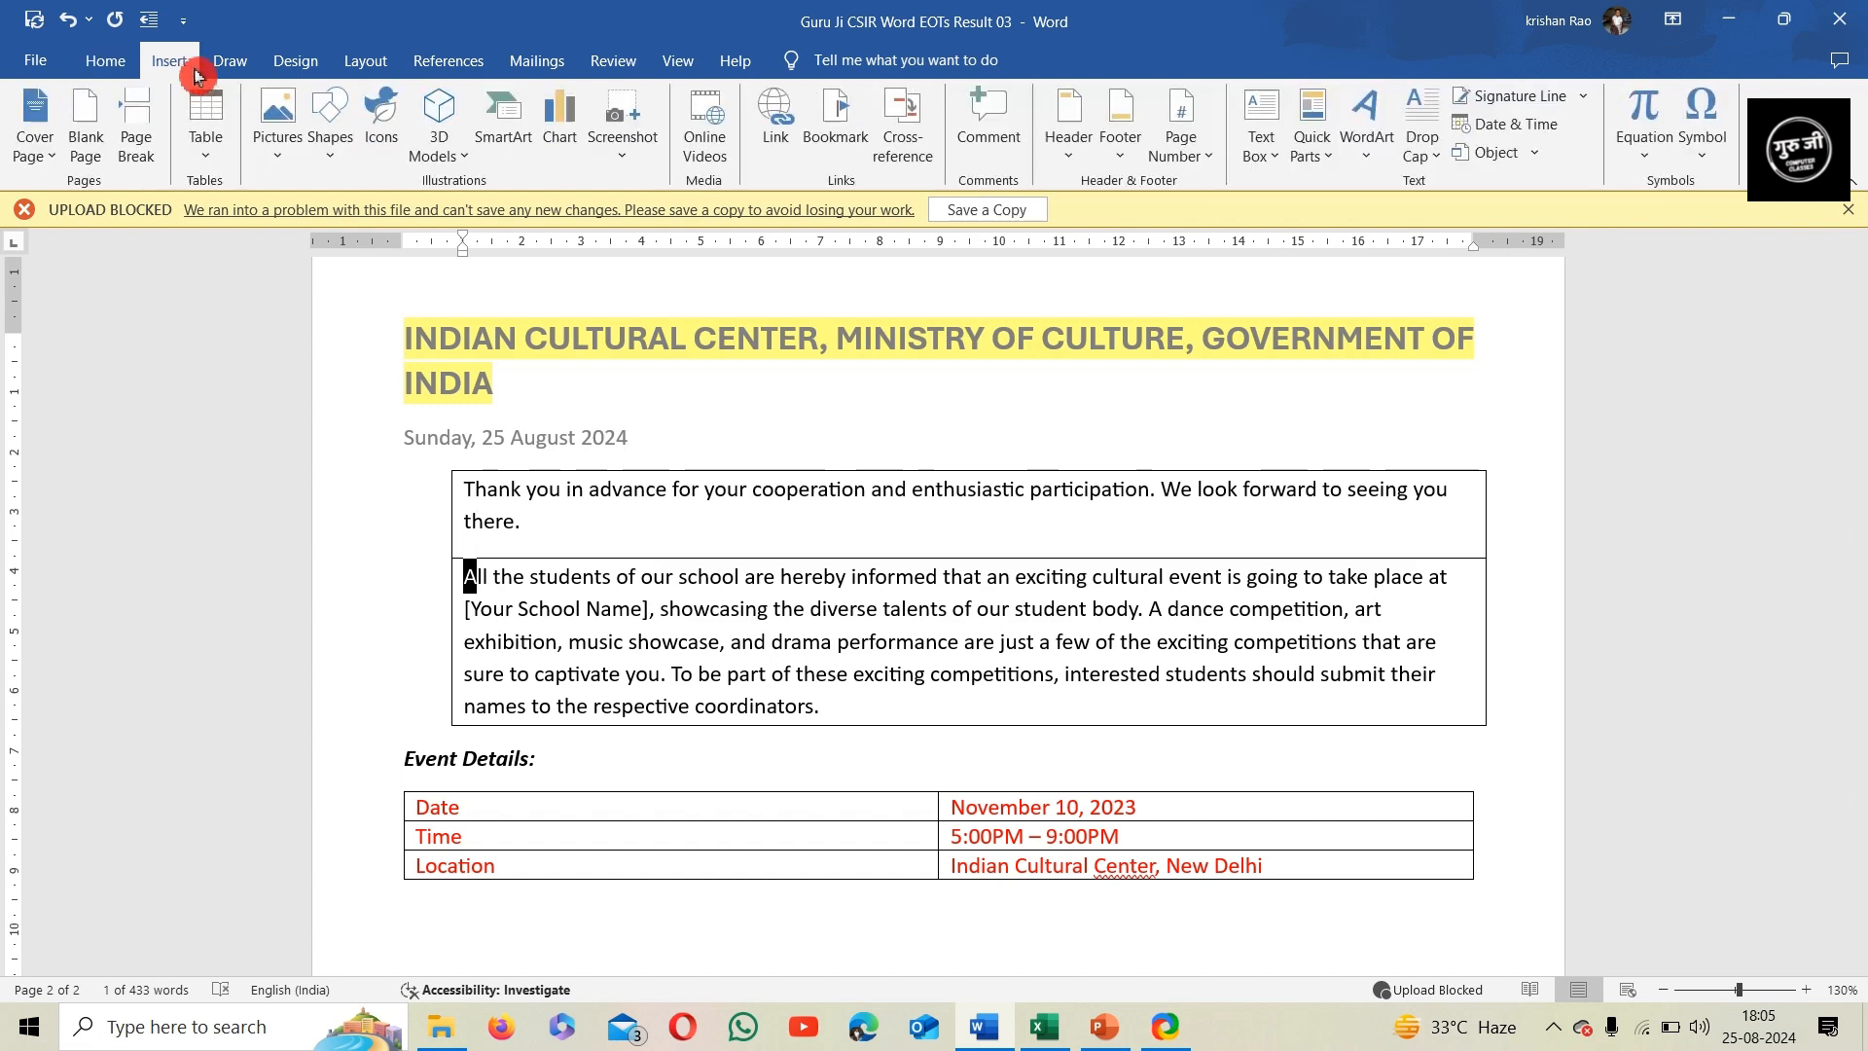
pyautogui.click(1423, 173)
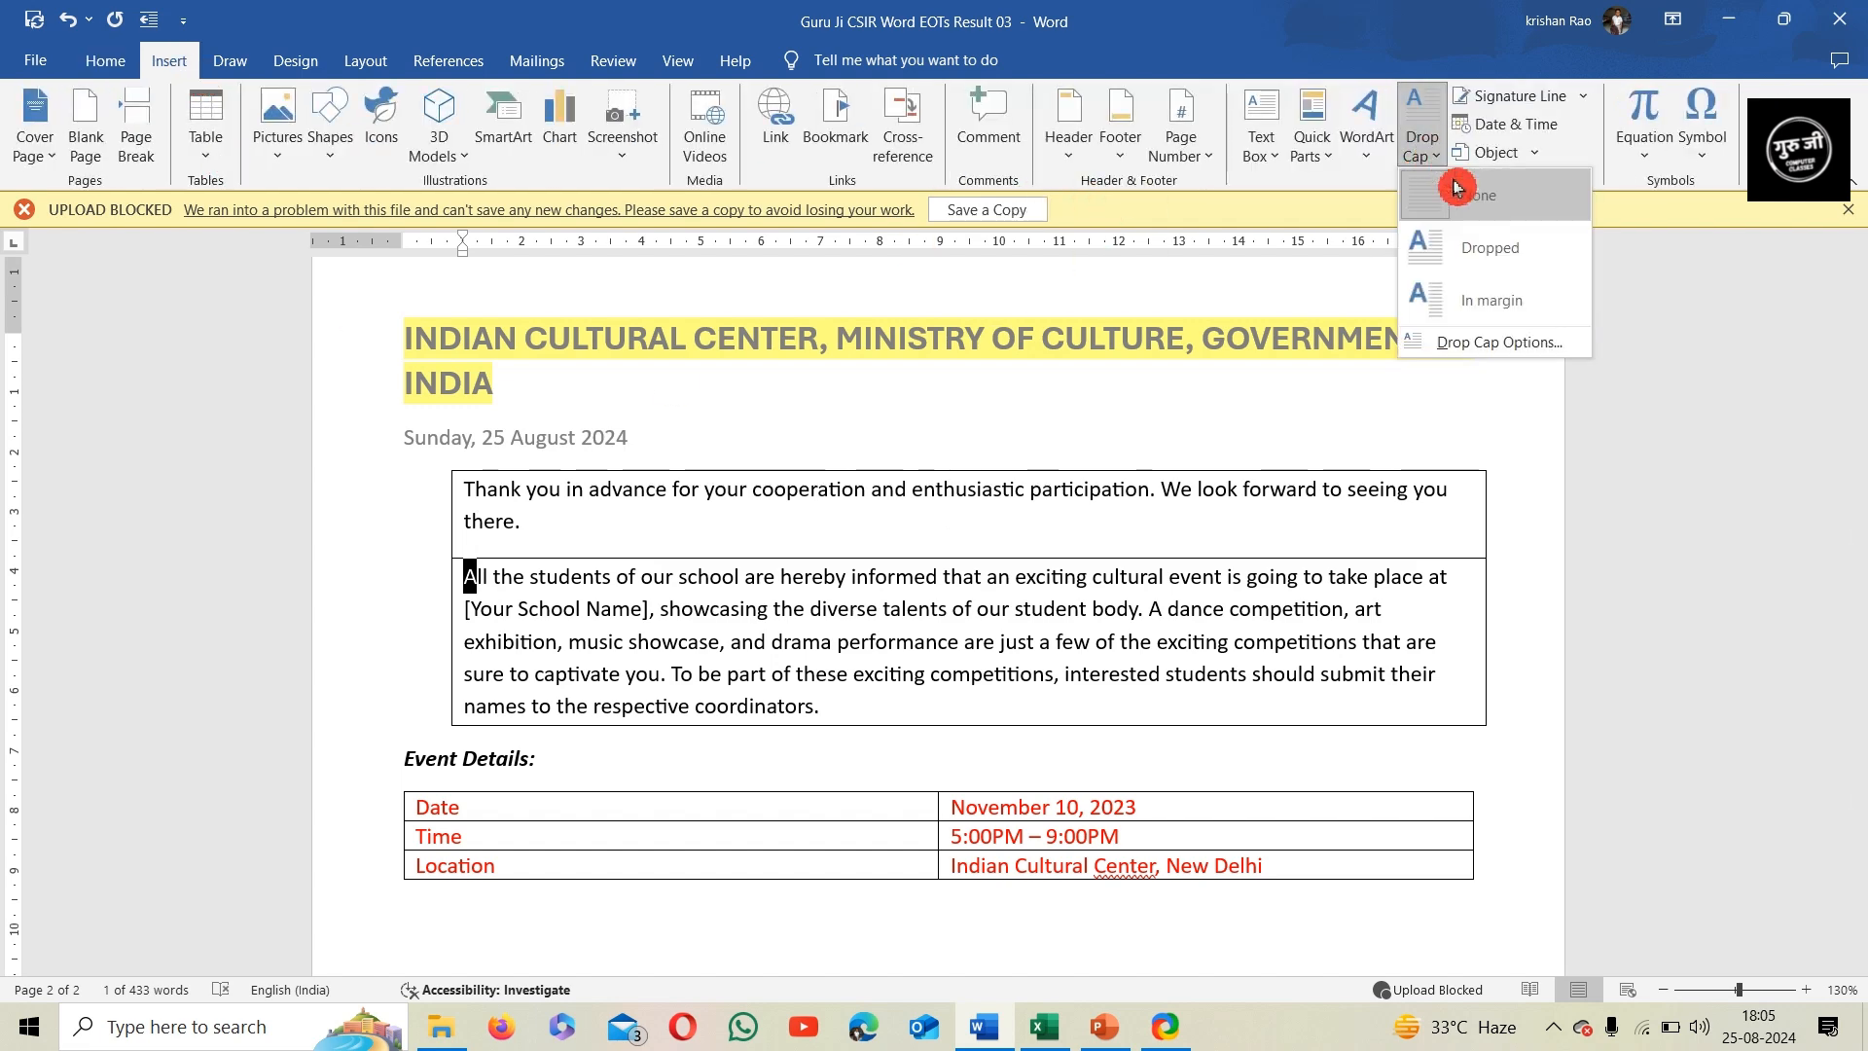
pyautogui.click(1480, 255)
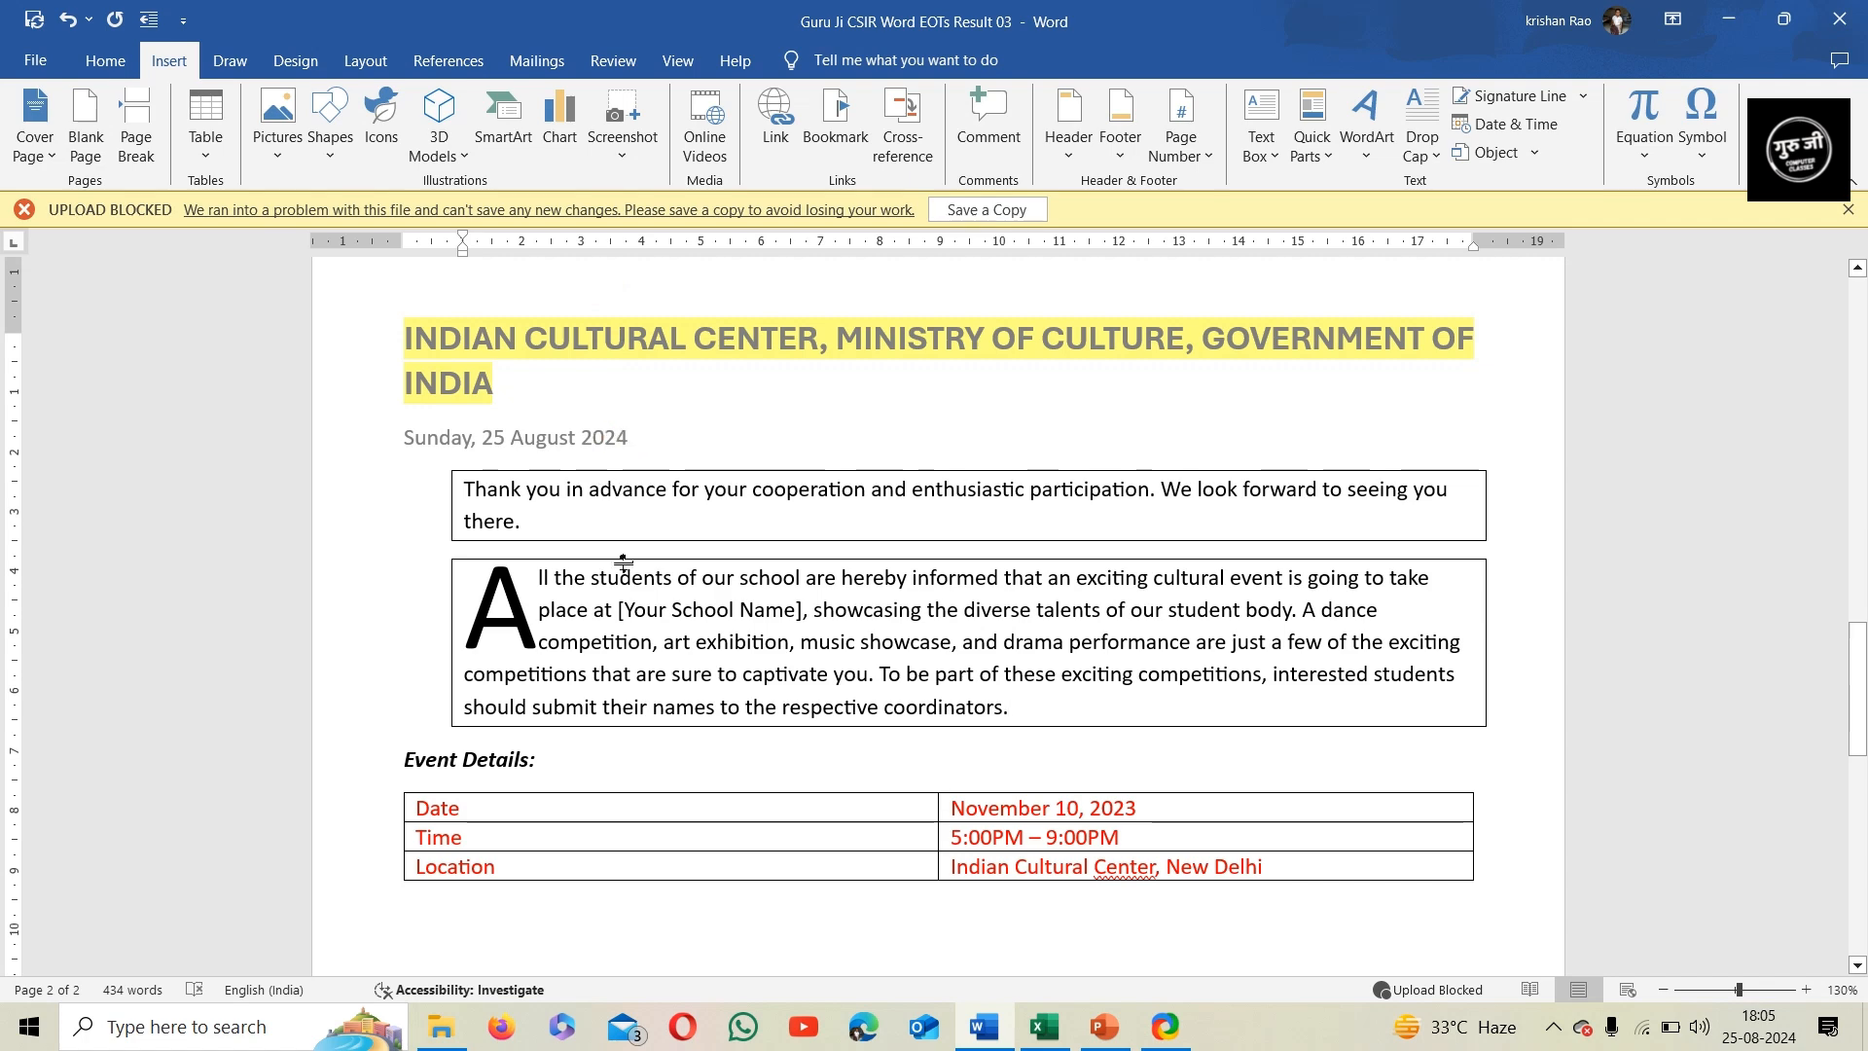
# Split the "For further details and clarifications" paragraph into two columns
pyautogui.scroll(2, 621, 554)
pyautogui.scroll(3, 621, 560)
pyautogui.scroll(-3, 628, 584)
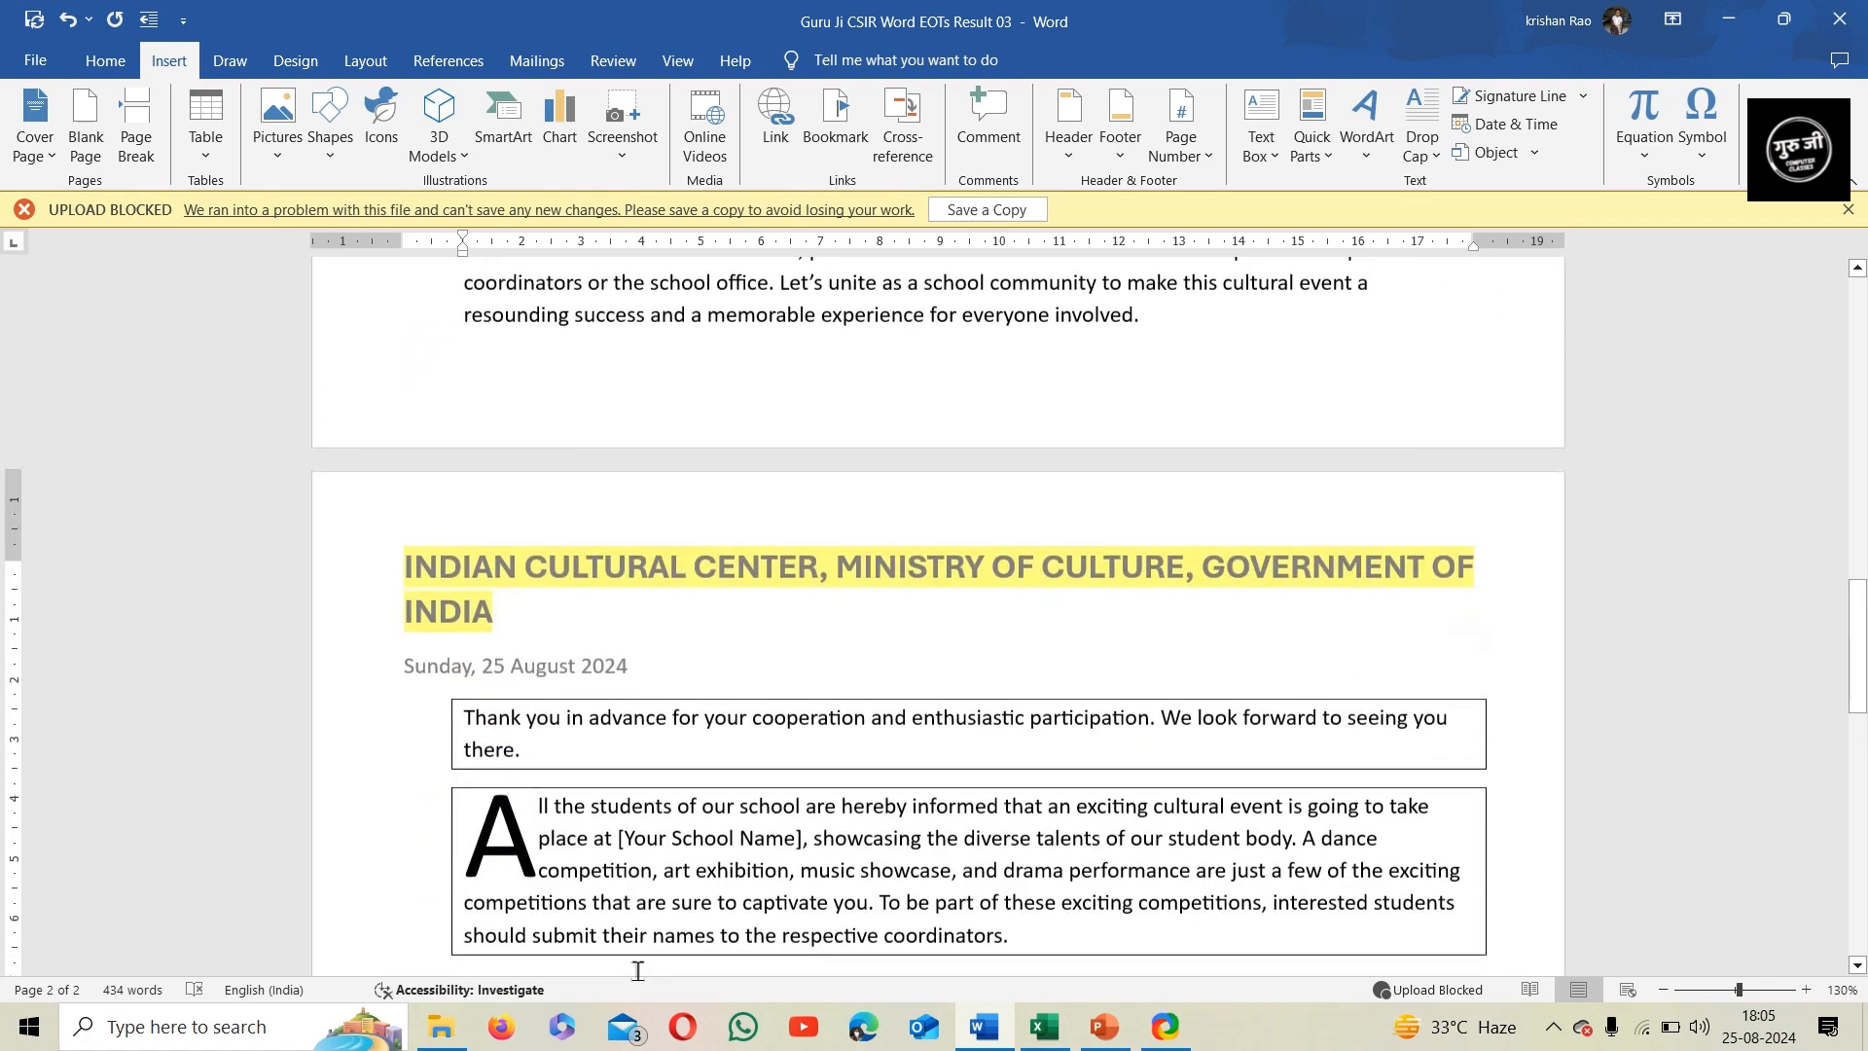
pyautogui.scroll(5, 627, 618)
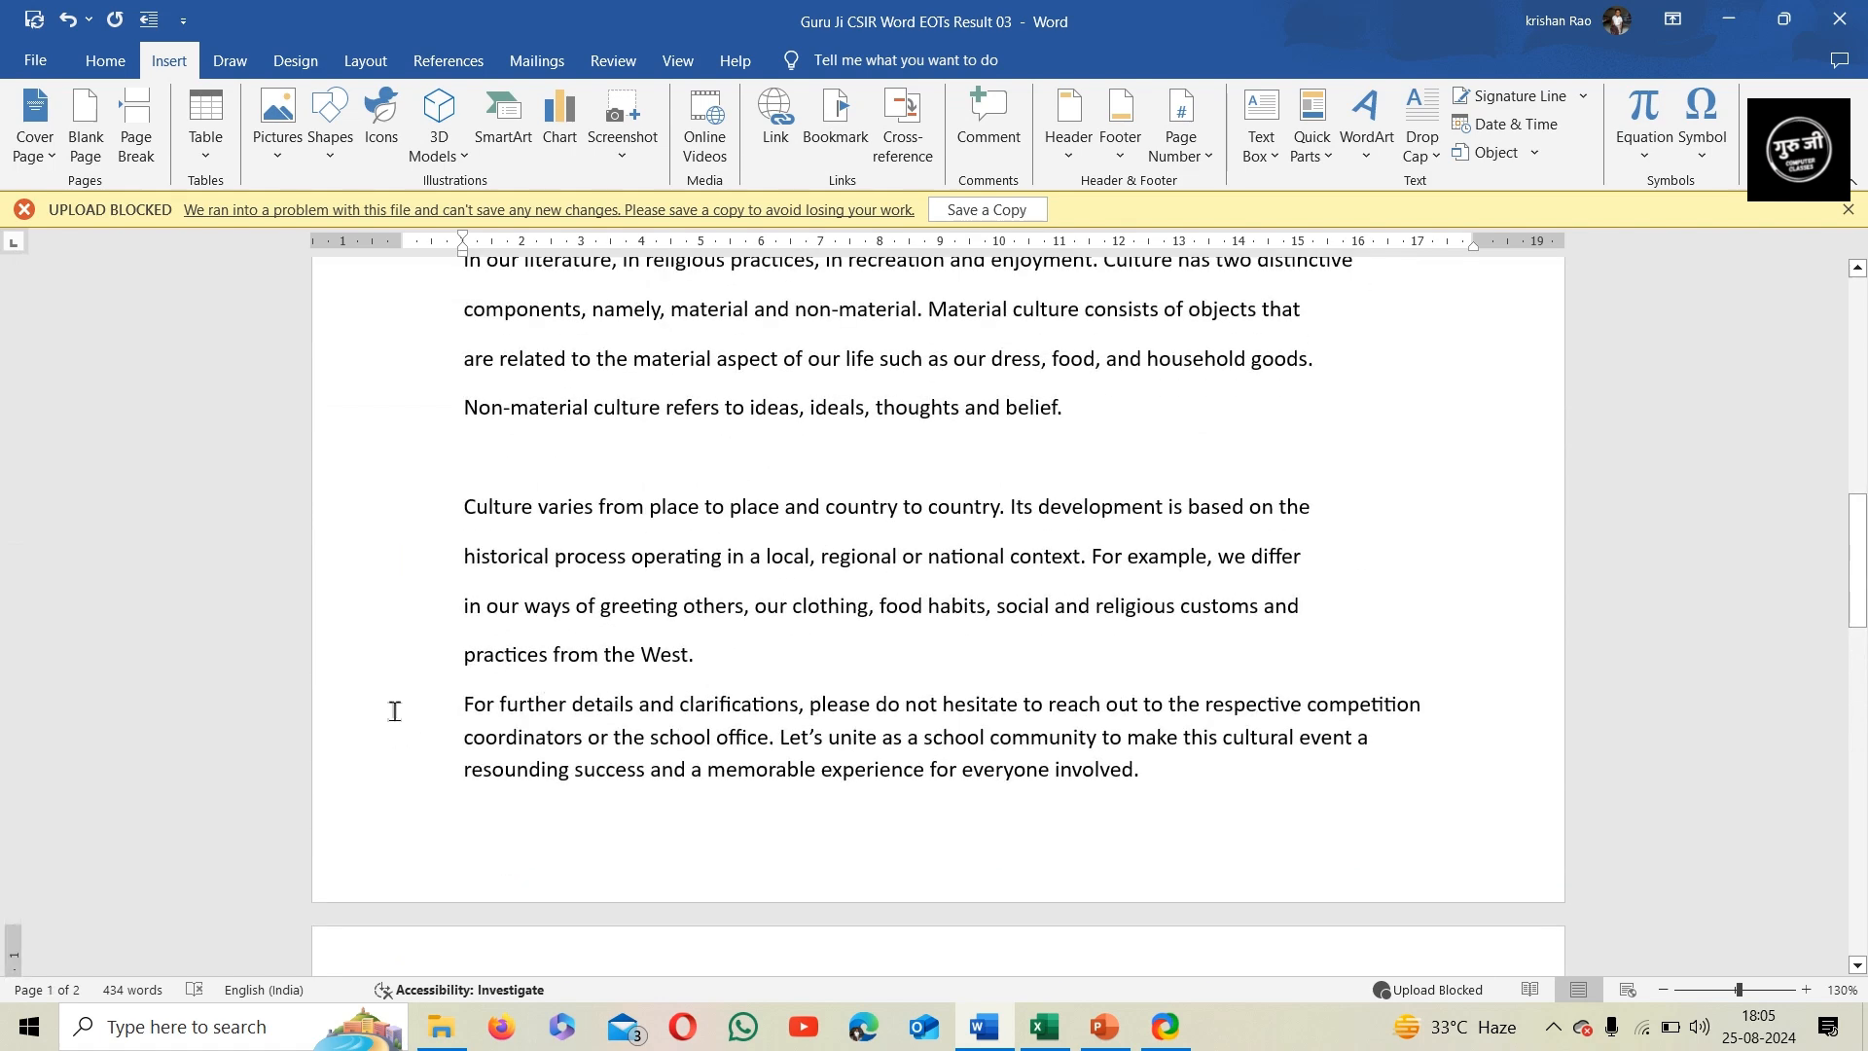
pyautogui.moveTo(382, 715); pyautogui.dragTo(392, 792)
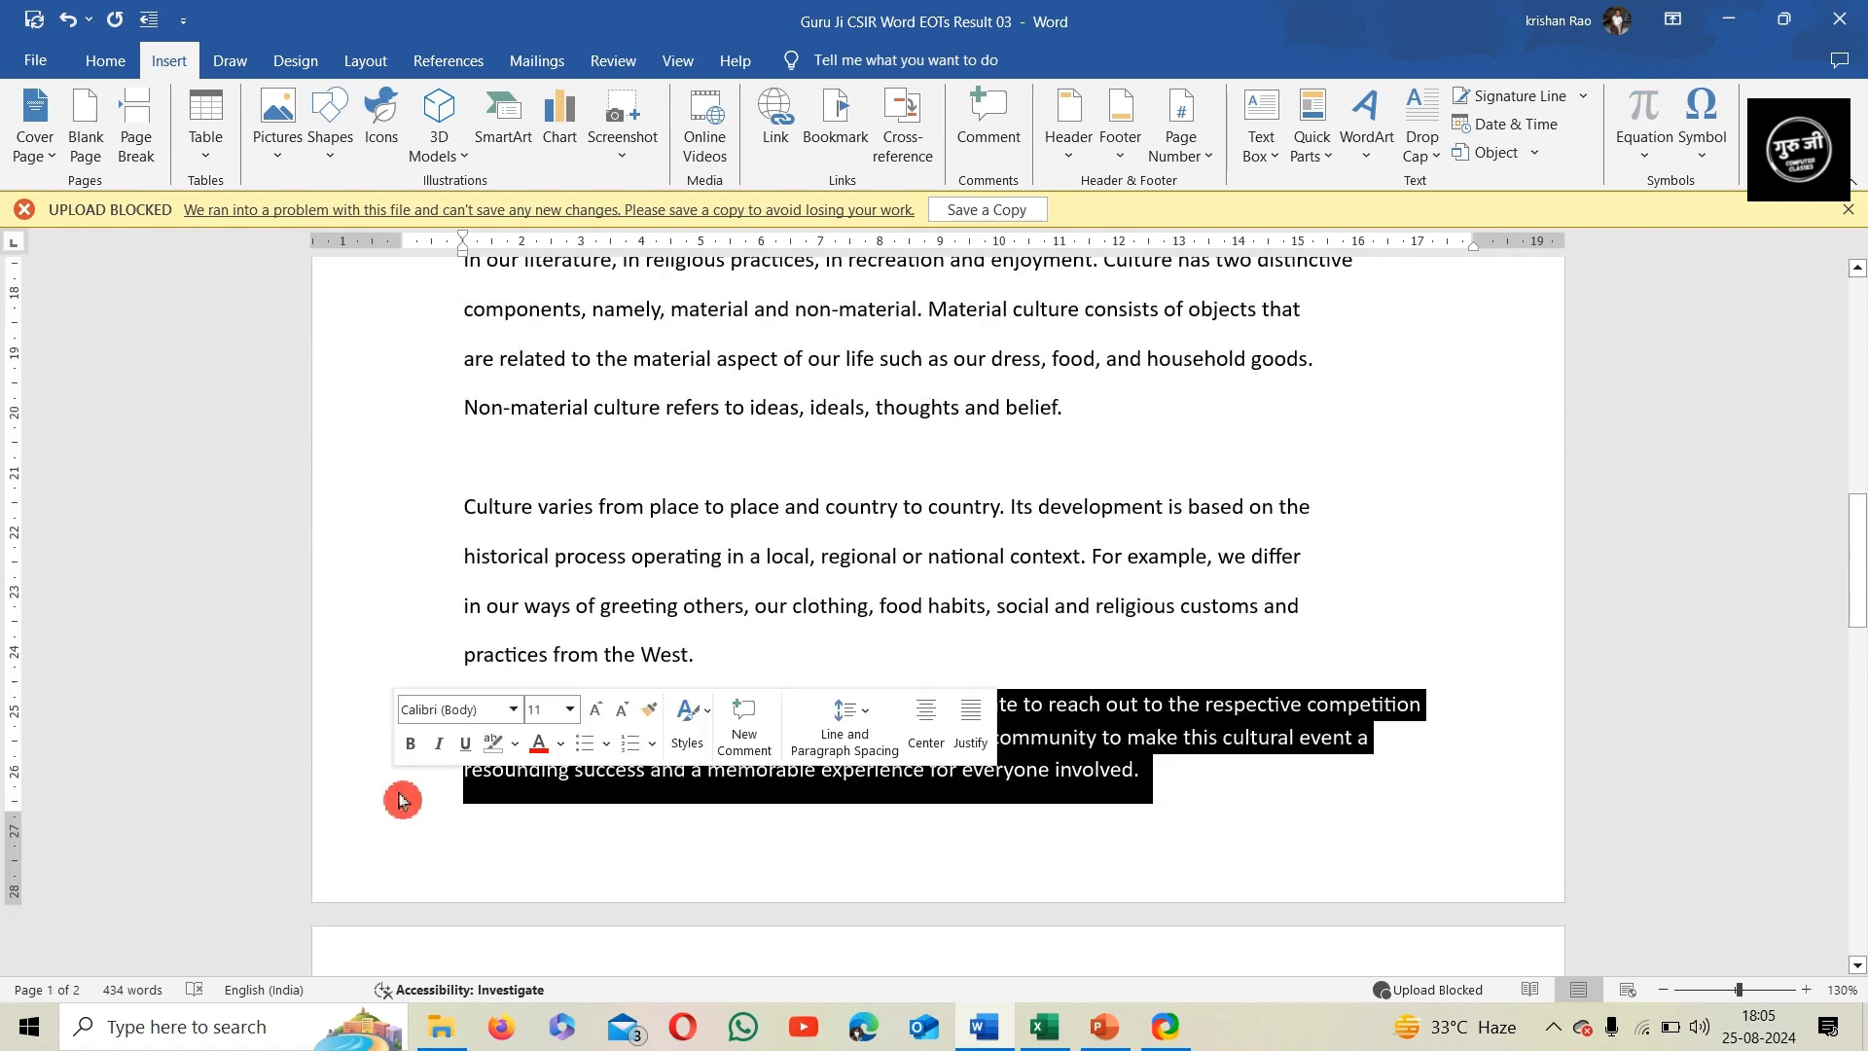
pyautogui.click(365, 62)
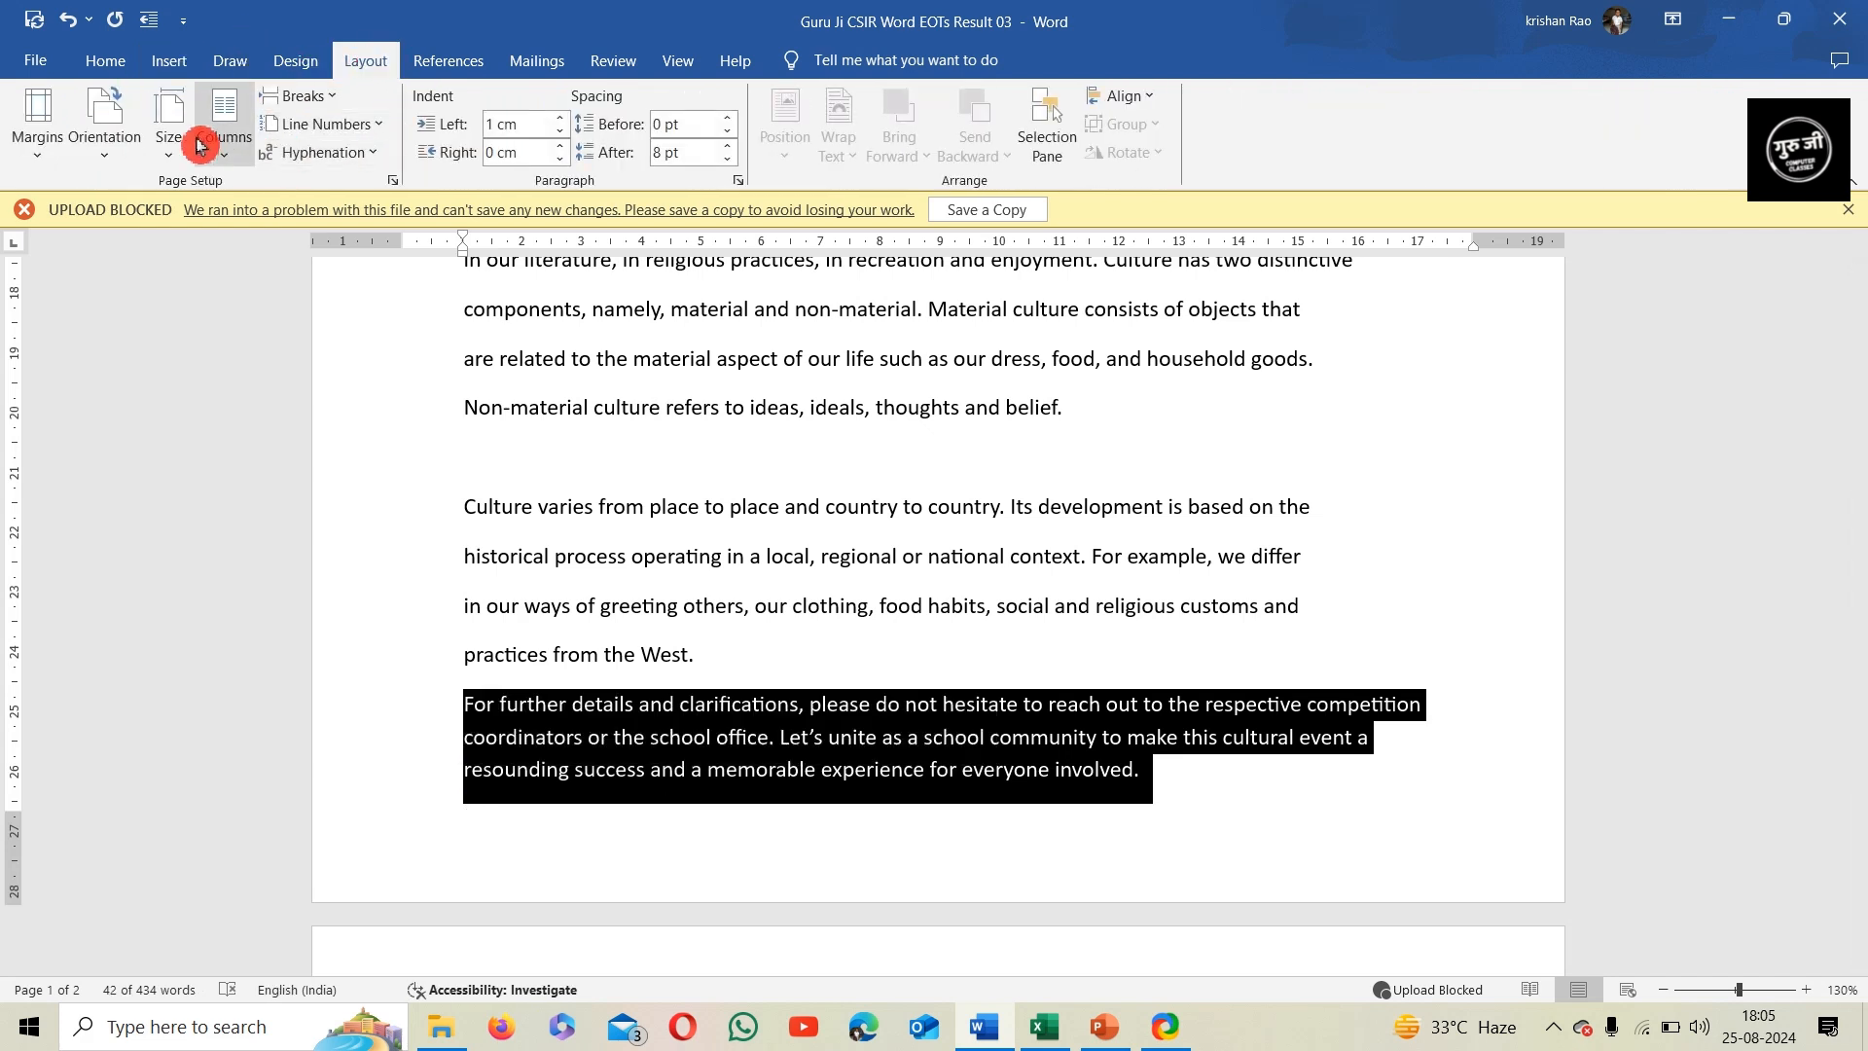
pyautogui.click(233, 163)
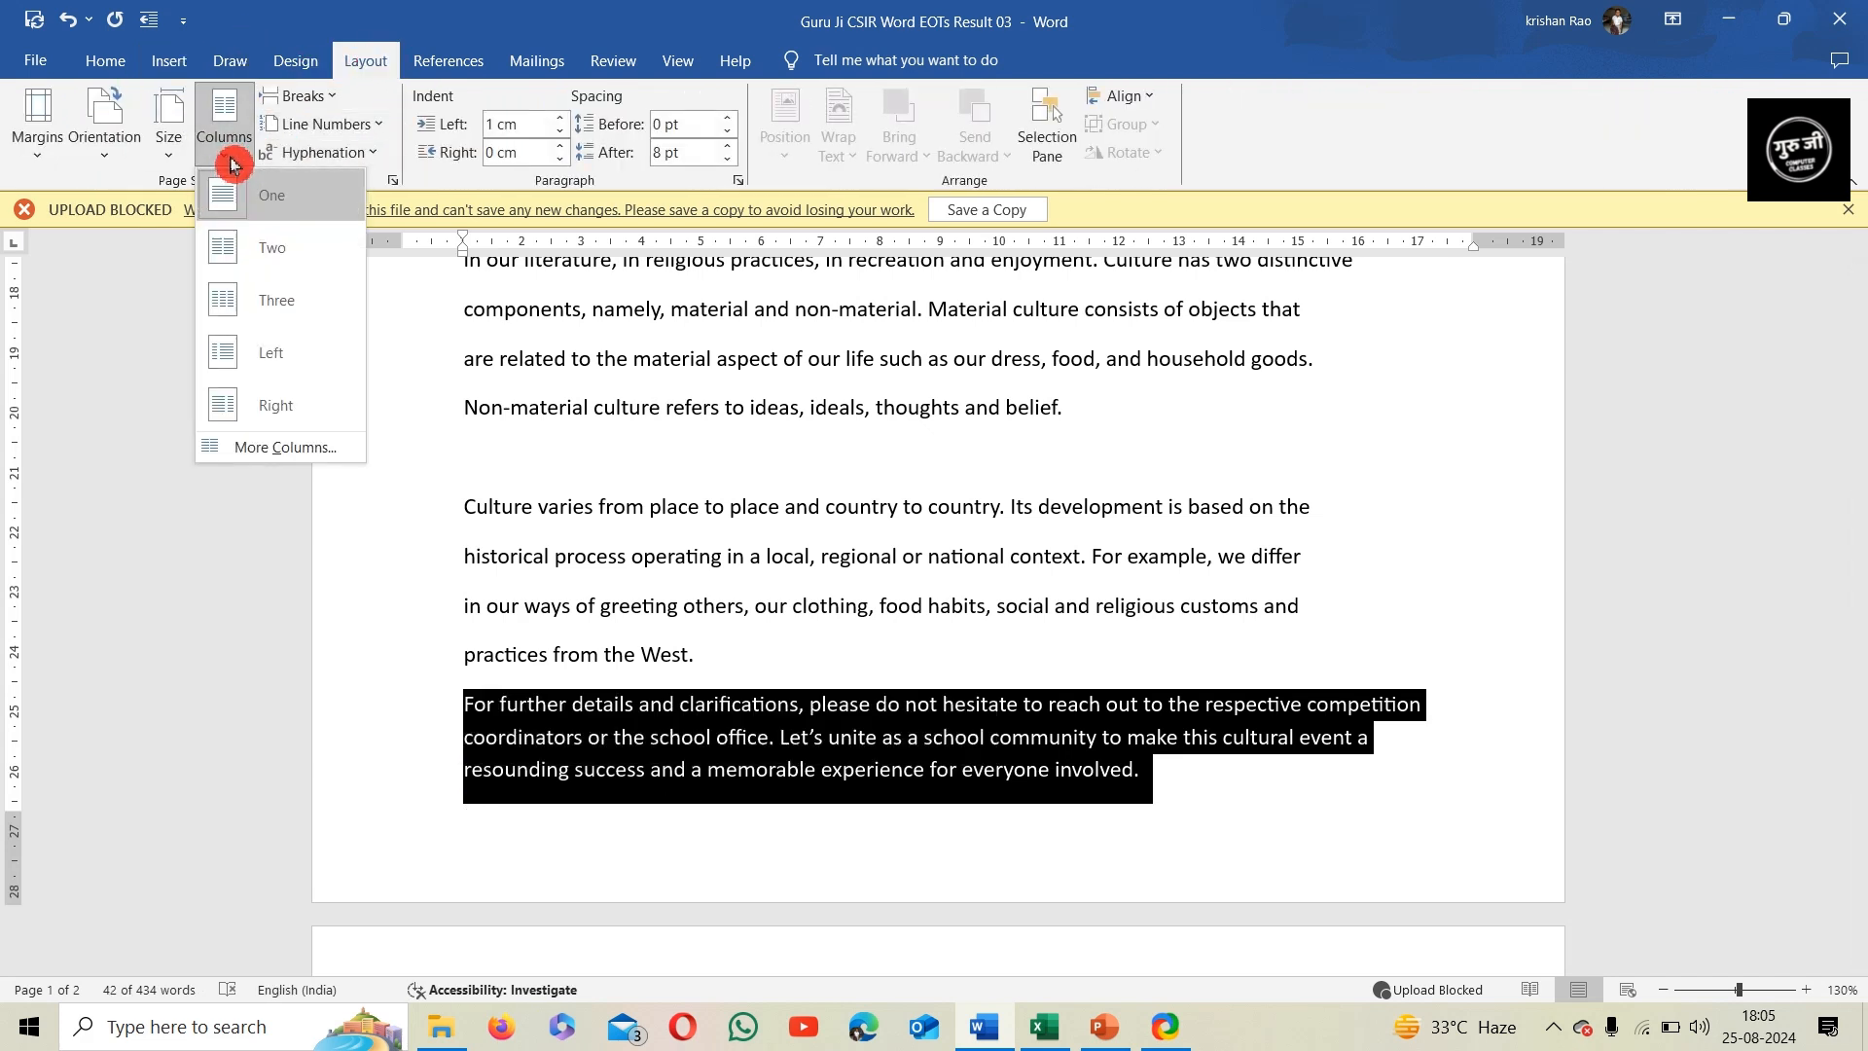
pyautogui.click(265, 244)
pyautogui.scroll(-1, 875, 777)
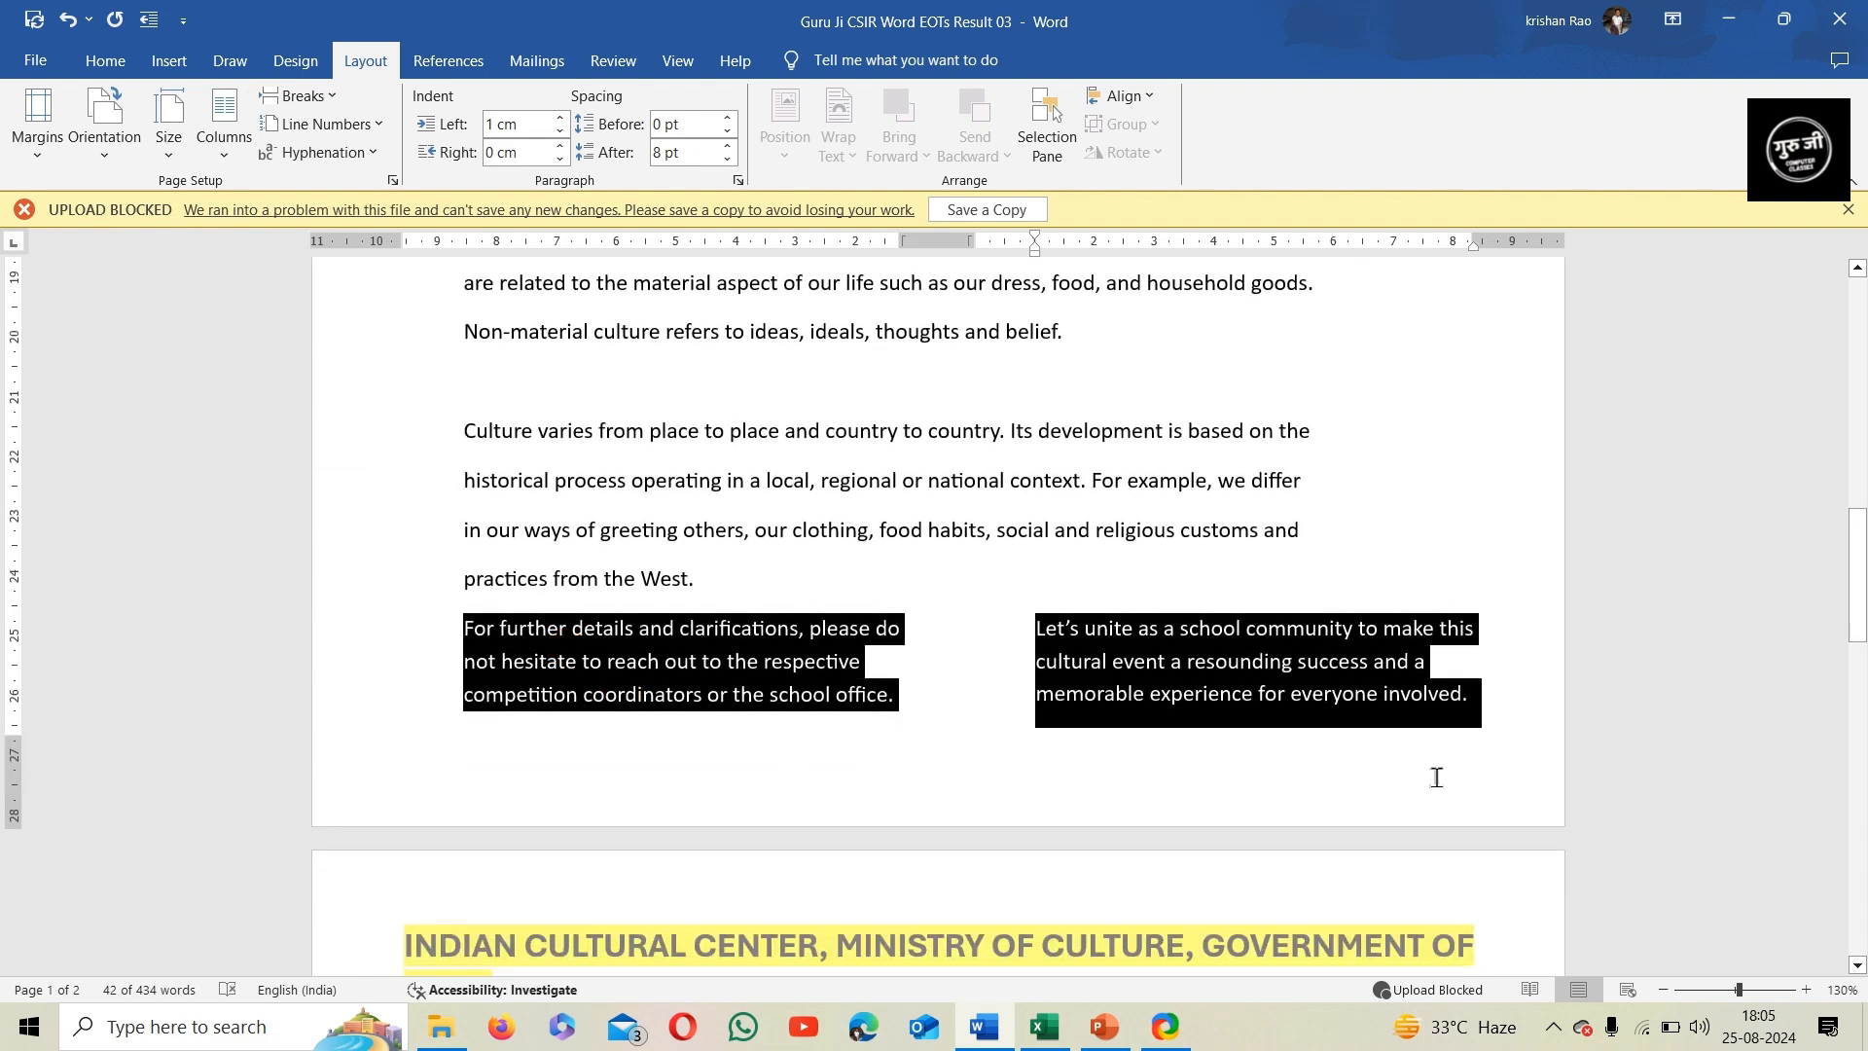
pyautogui.click(896, 696)
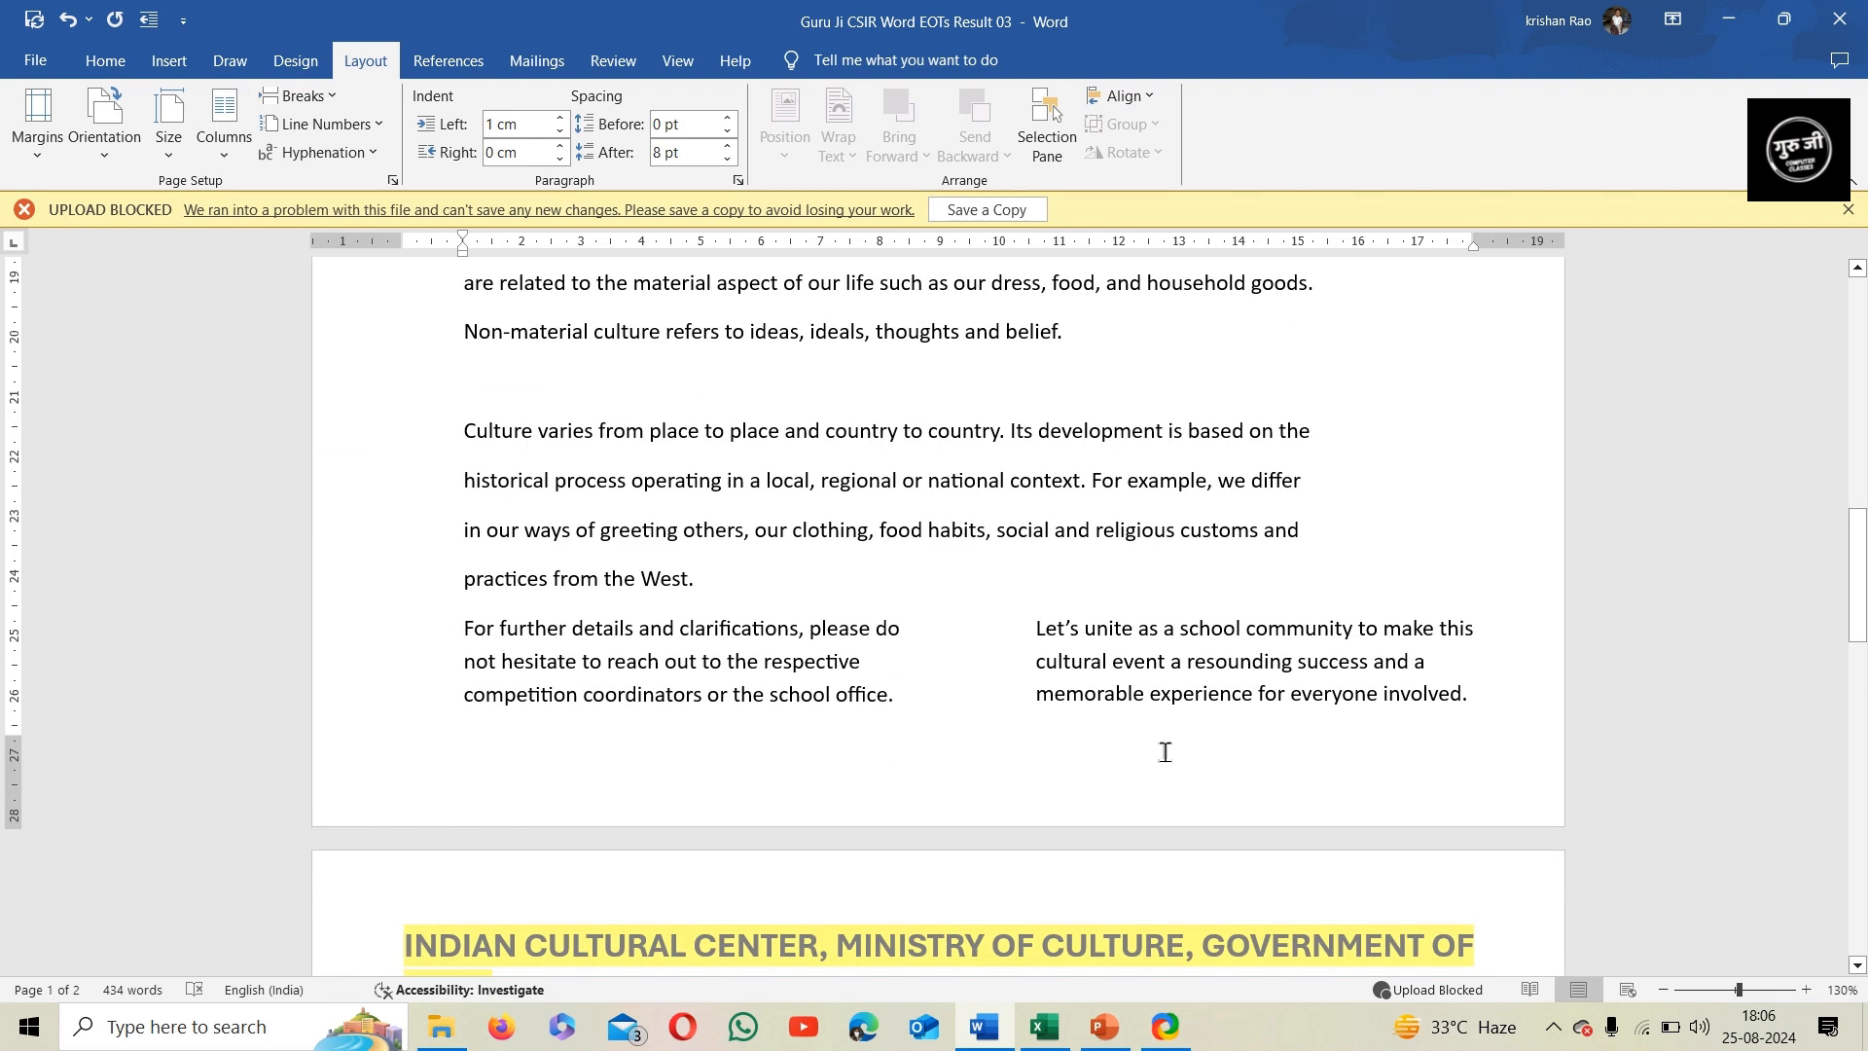
# Insert a Thick Line style page number at the bottom of the page and return to the document body
pyautogui.scroll(-2, 1010, 721)
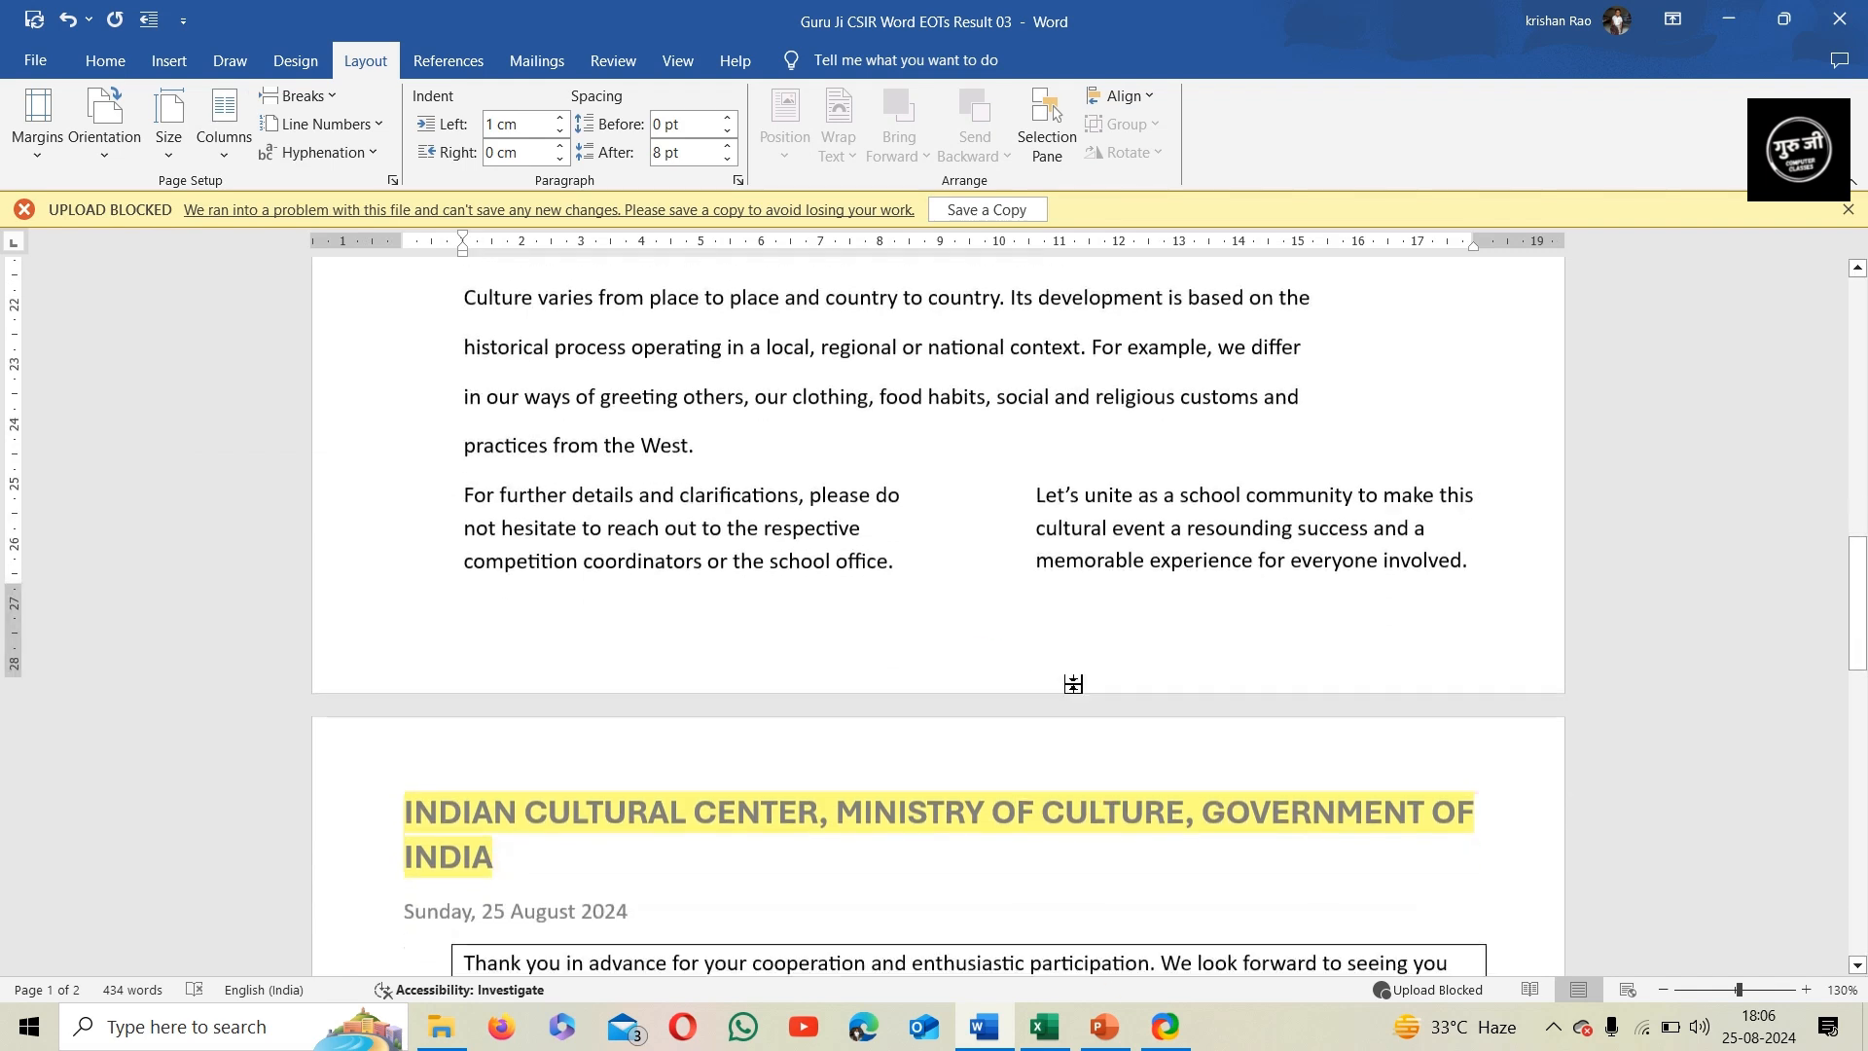
pyautogui.scroll(10, 962, 600)
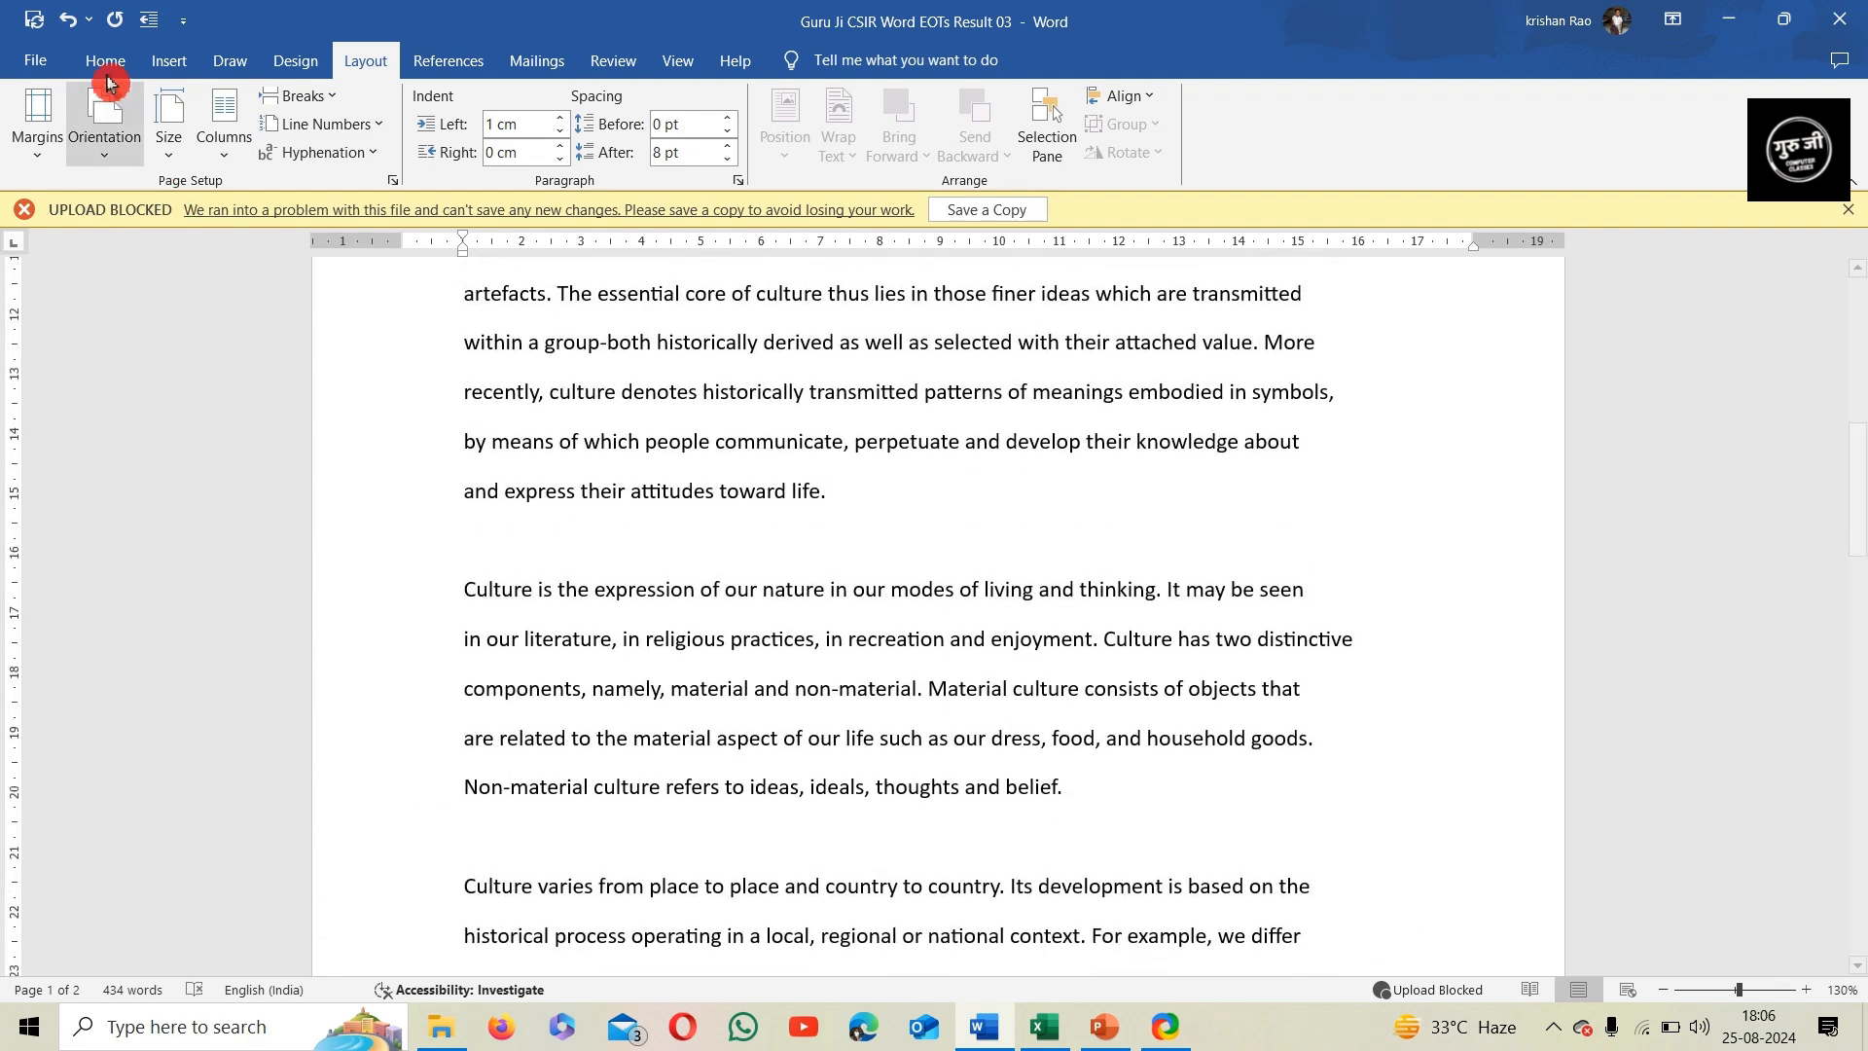
pyautogui.click(105, 60)
pyautogui.click(166, 60)
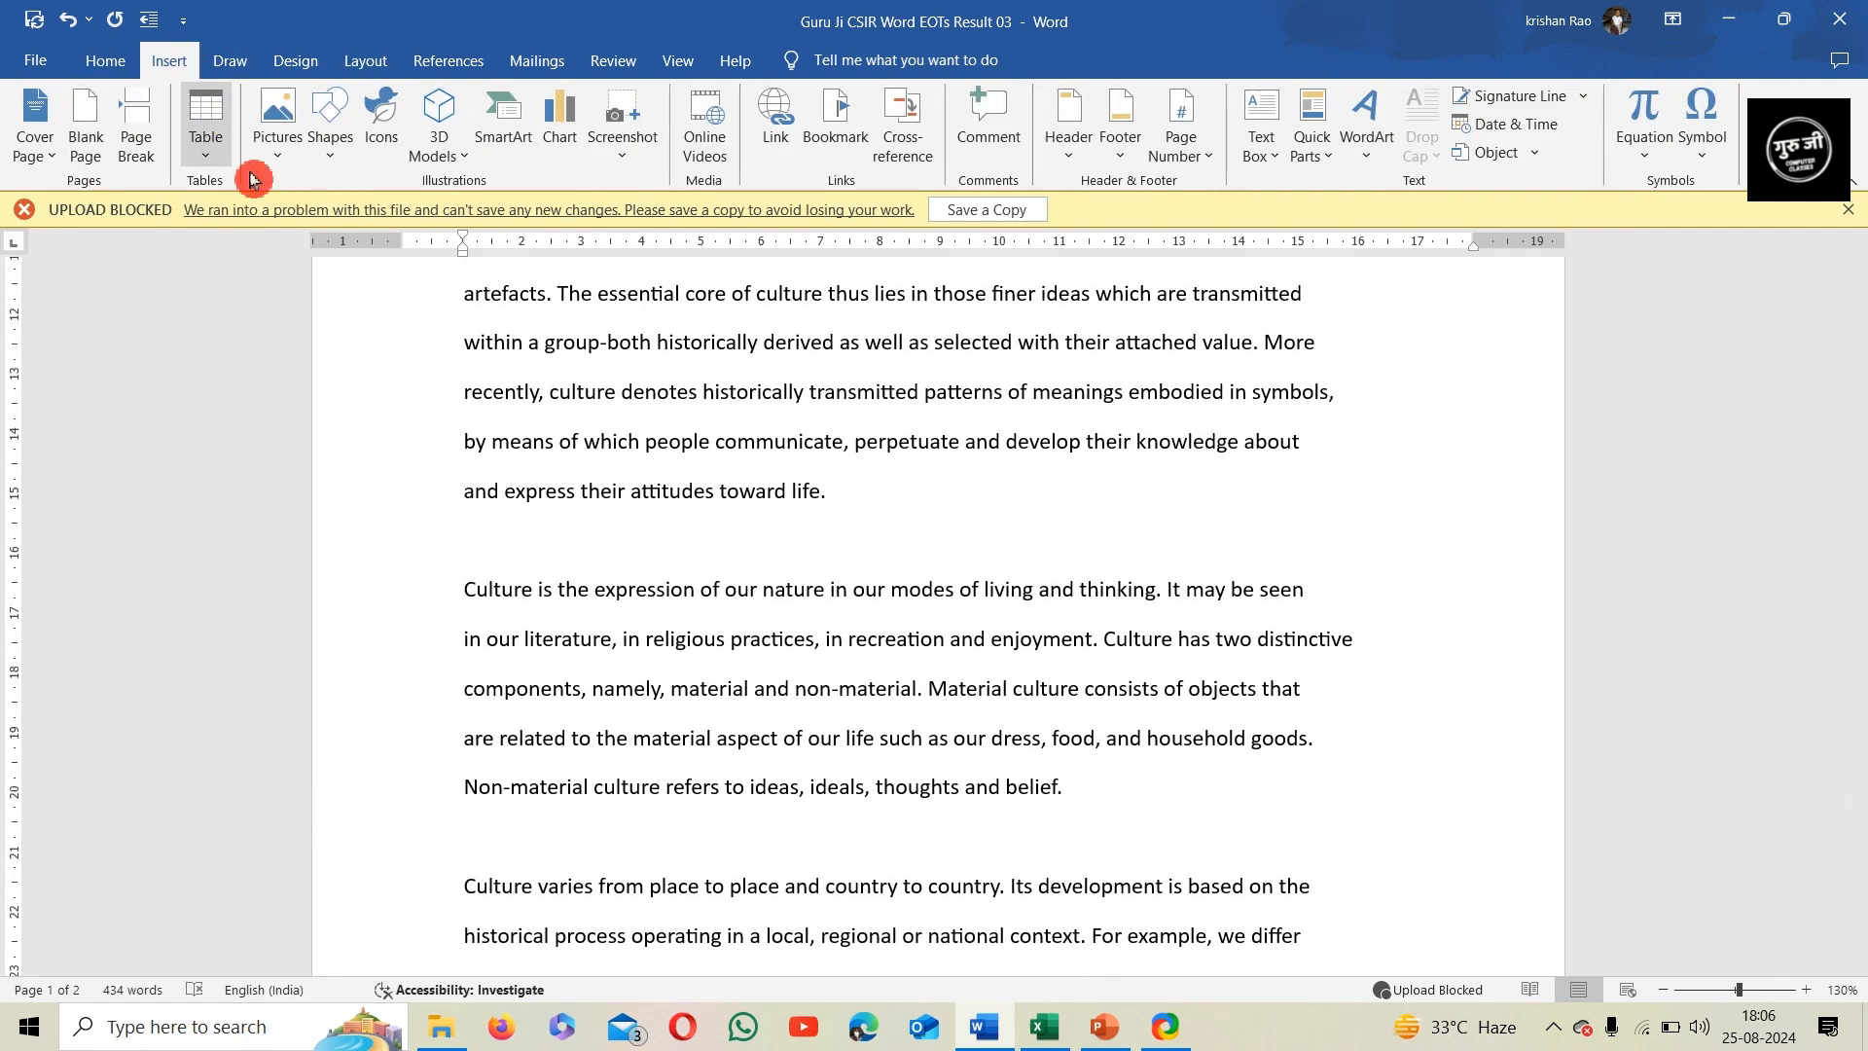
pyautogui.click(1139, 163)
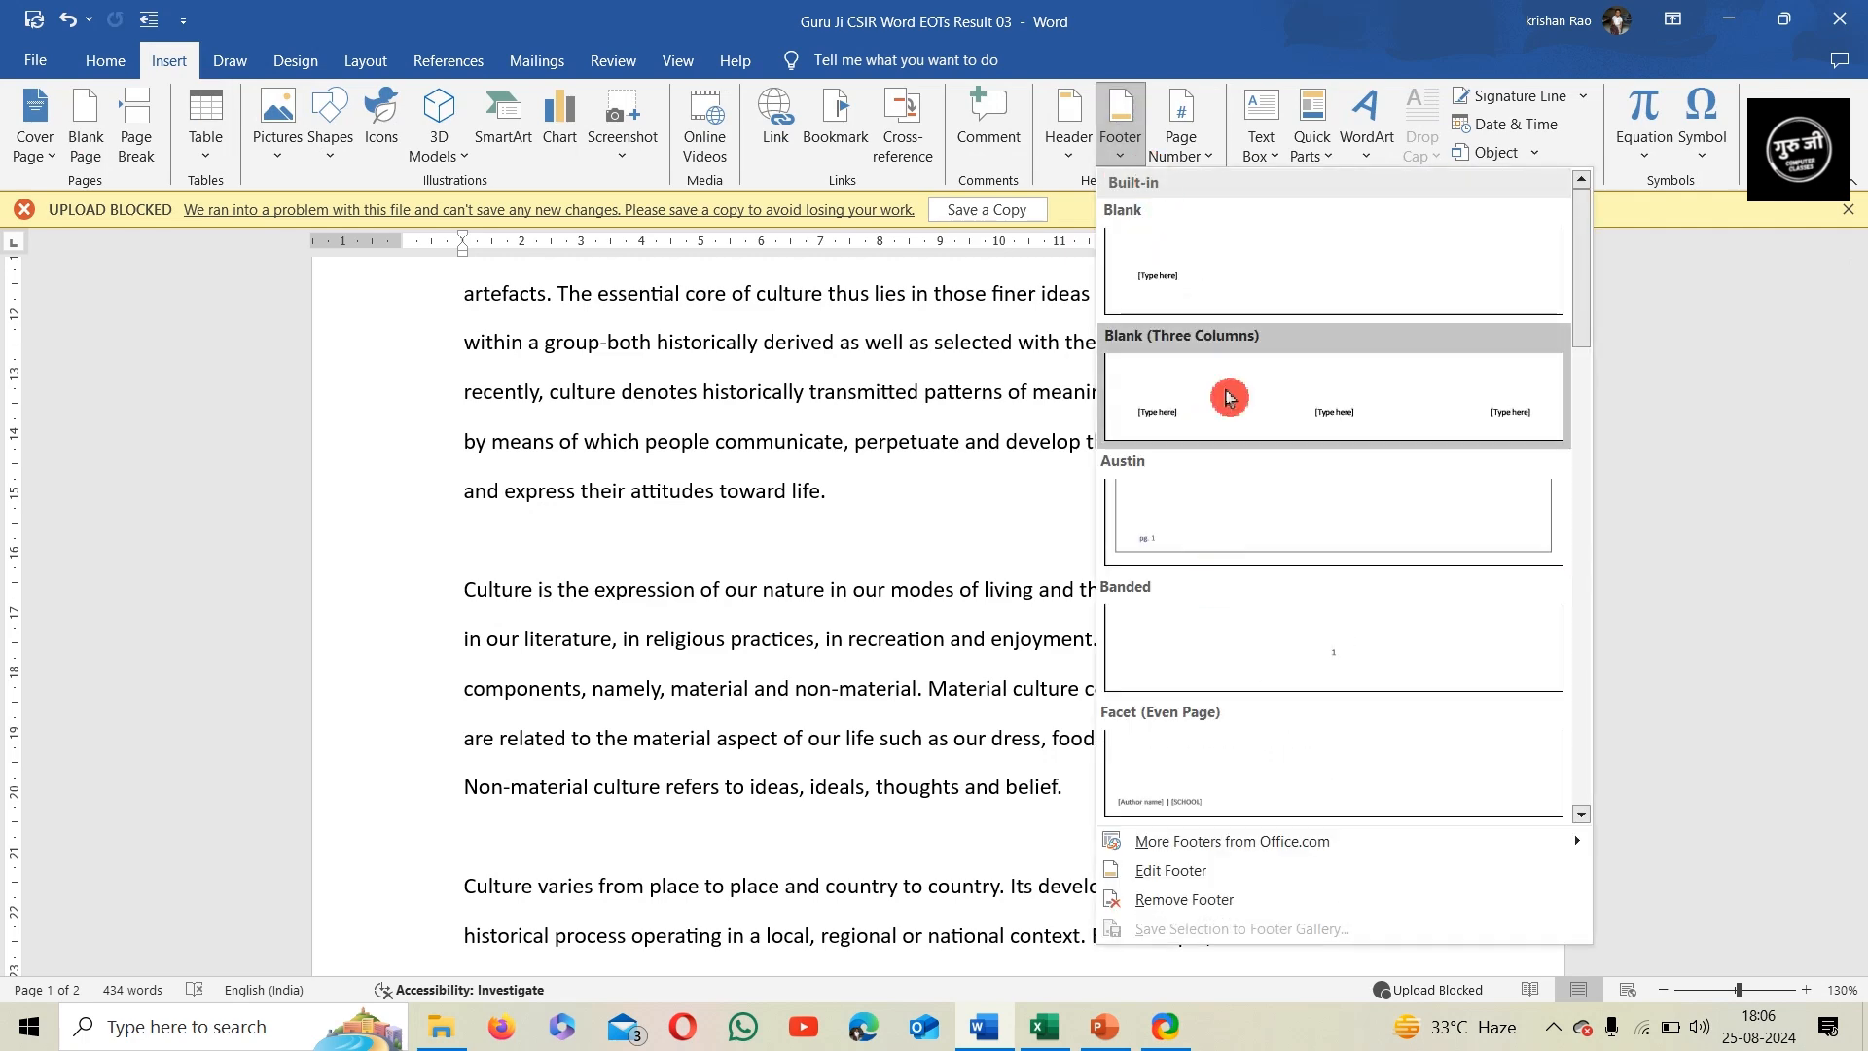
pyautogui.click(1200, 147)
pyautogui.moveTo(1215, 218)
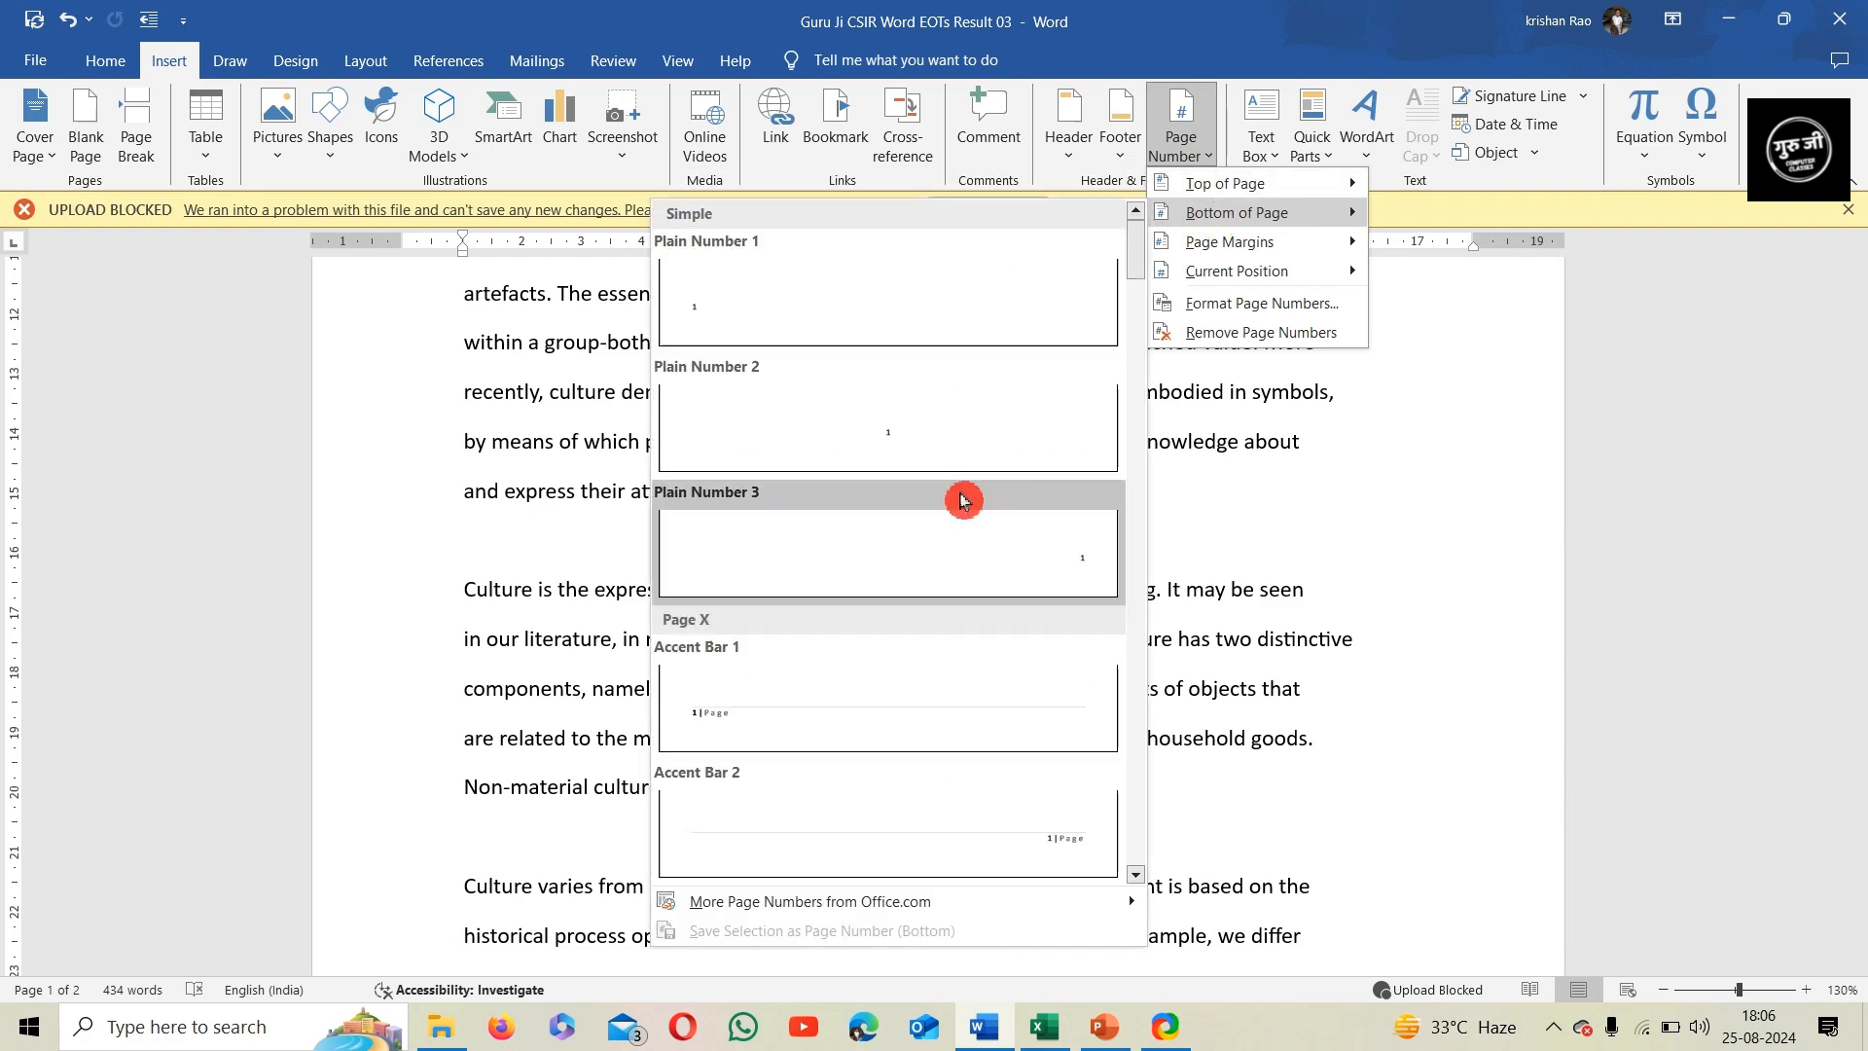
pyautogui.scroll(-10, 963, 506)
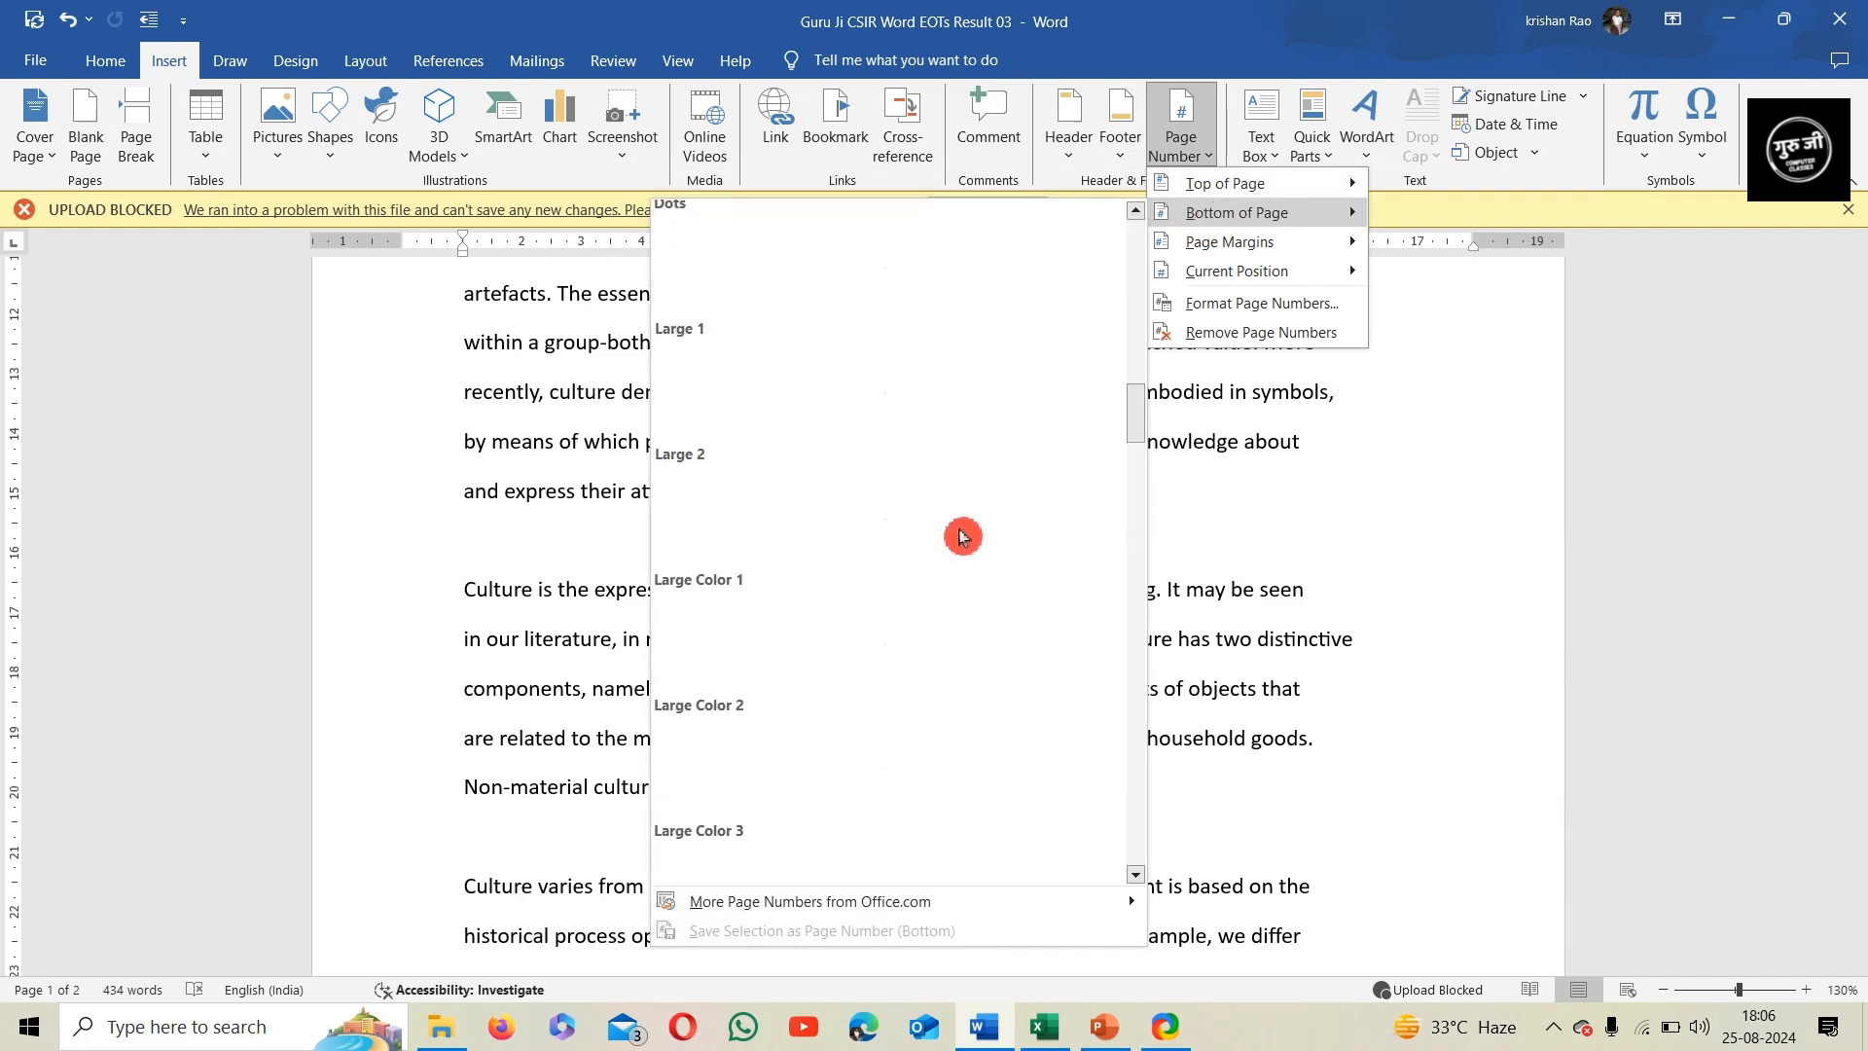
pyautogui.scroll(-1, 949, 560)
pyautogui.scroll(-1, 949, 555)
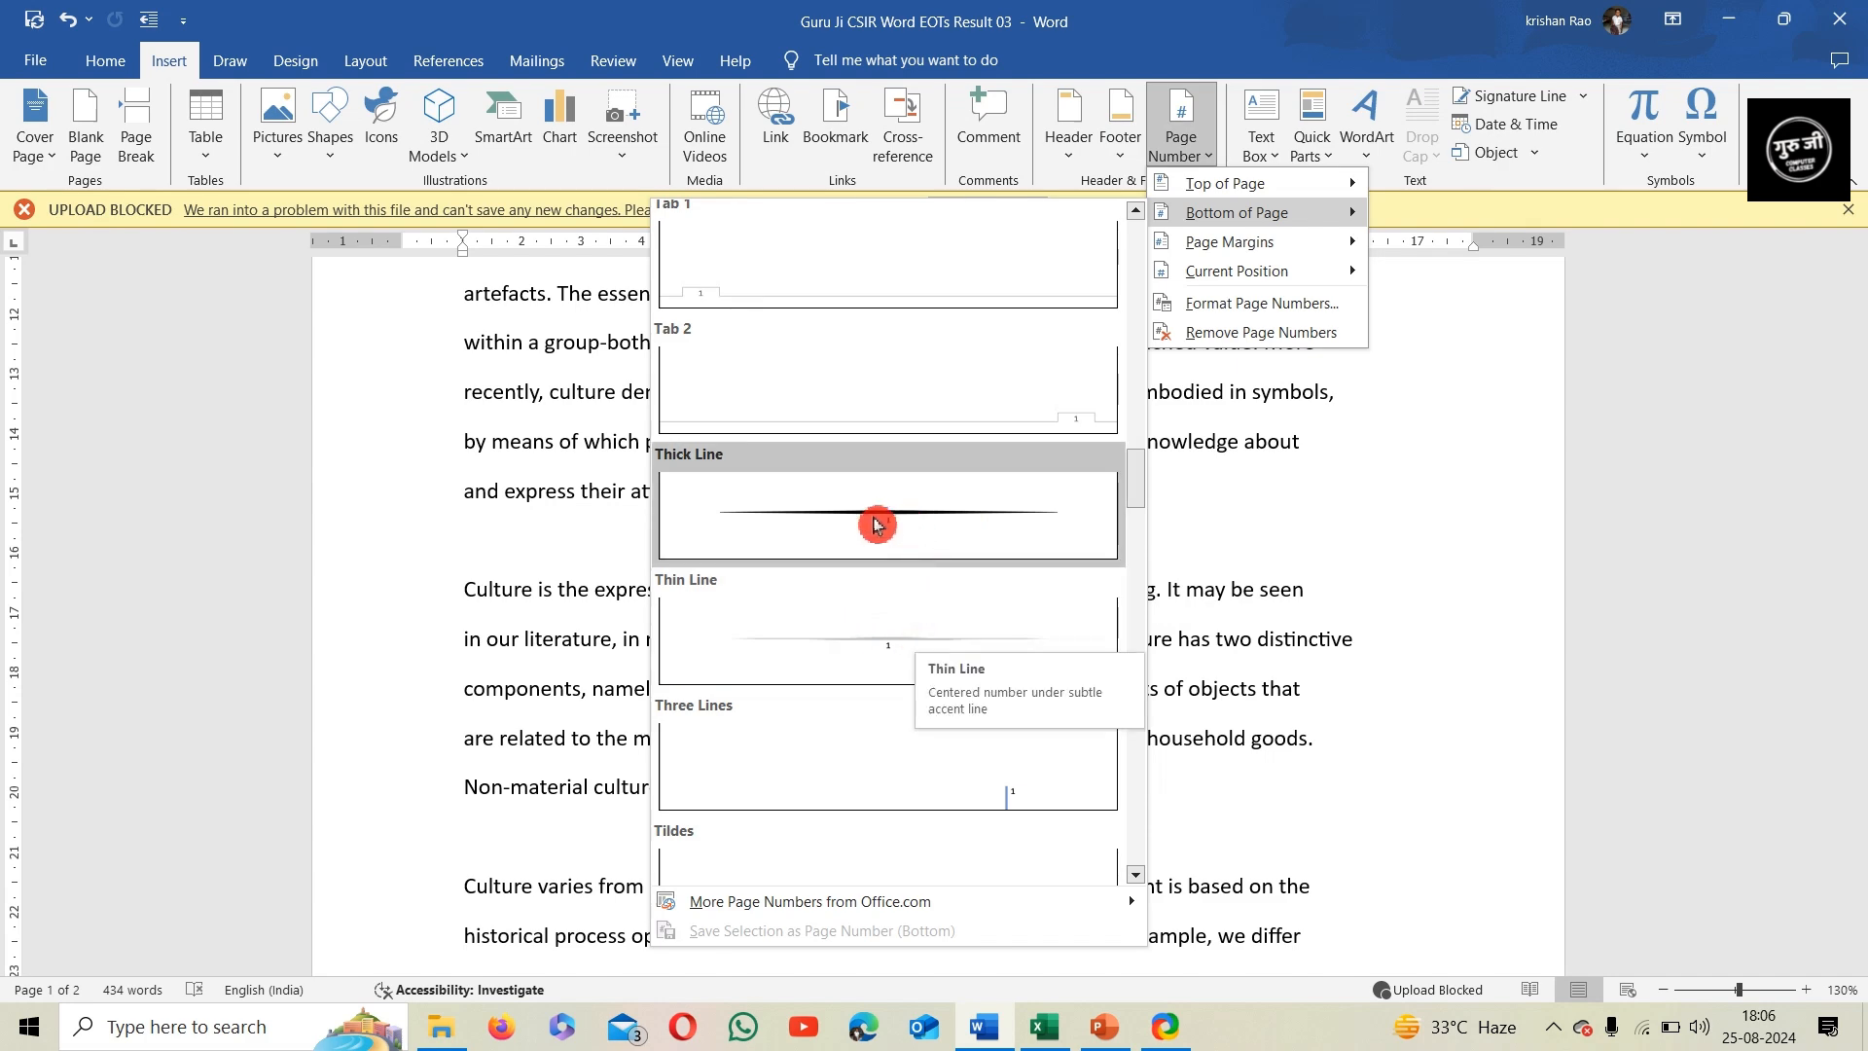
pyautogui.click(905, 521)
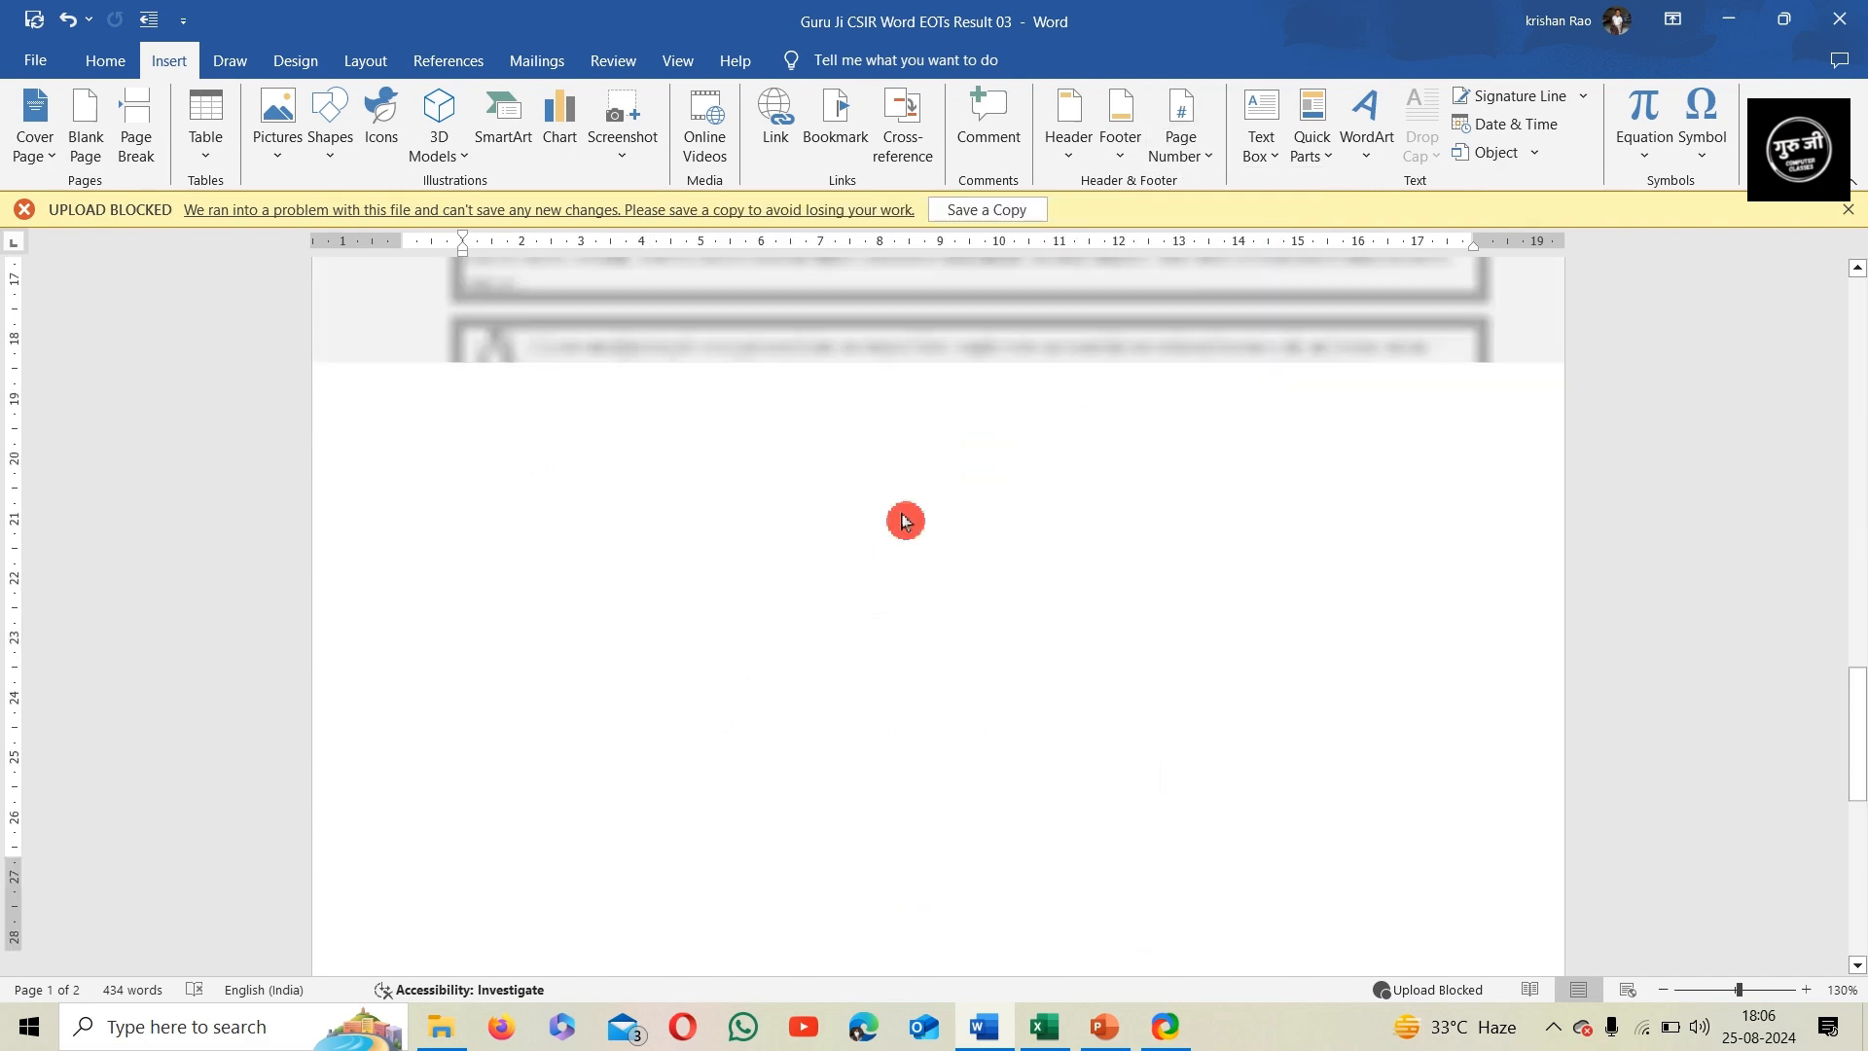
pyautogui.scroll(15, 880, 714)
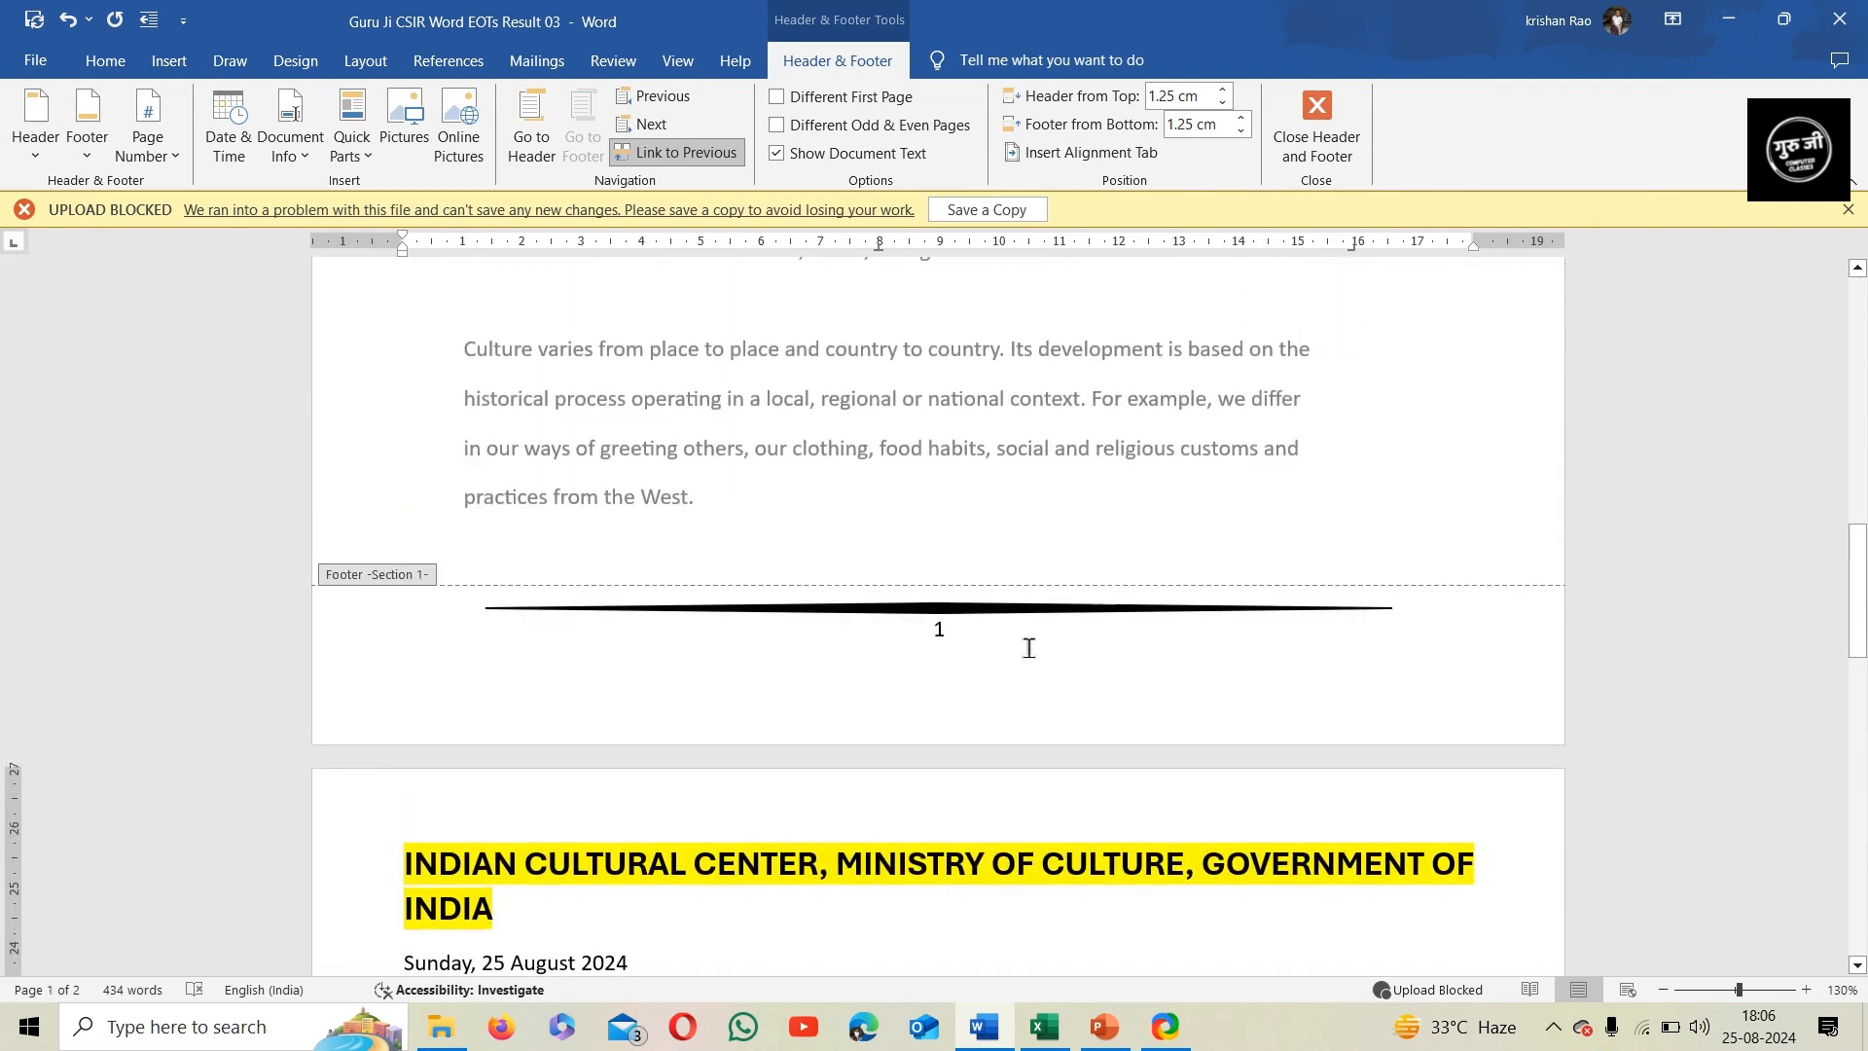
pyautogui.click(1026, 484)
pyautogui.scroll(10, 968, 530)
pyautogui.scroll(5, 958, 603)
pyautogui.scroll(-12, 947, 637)
pyautogui.doubleClick(941, 641)
pyautogui.scroll(2, 939, 633)
pyautogui.scroll(8, 939, 630)
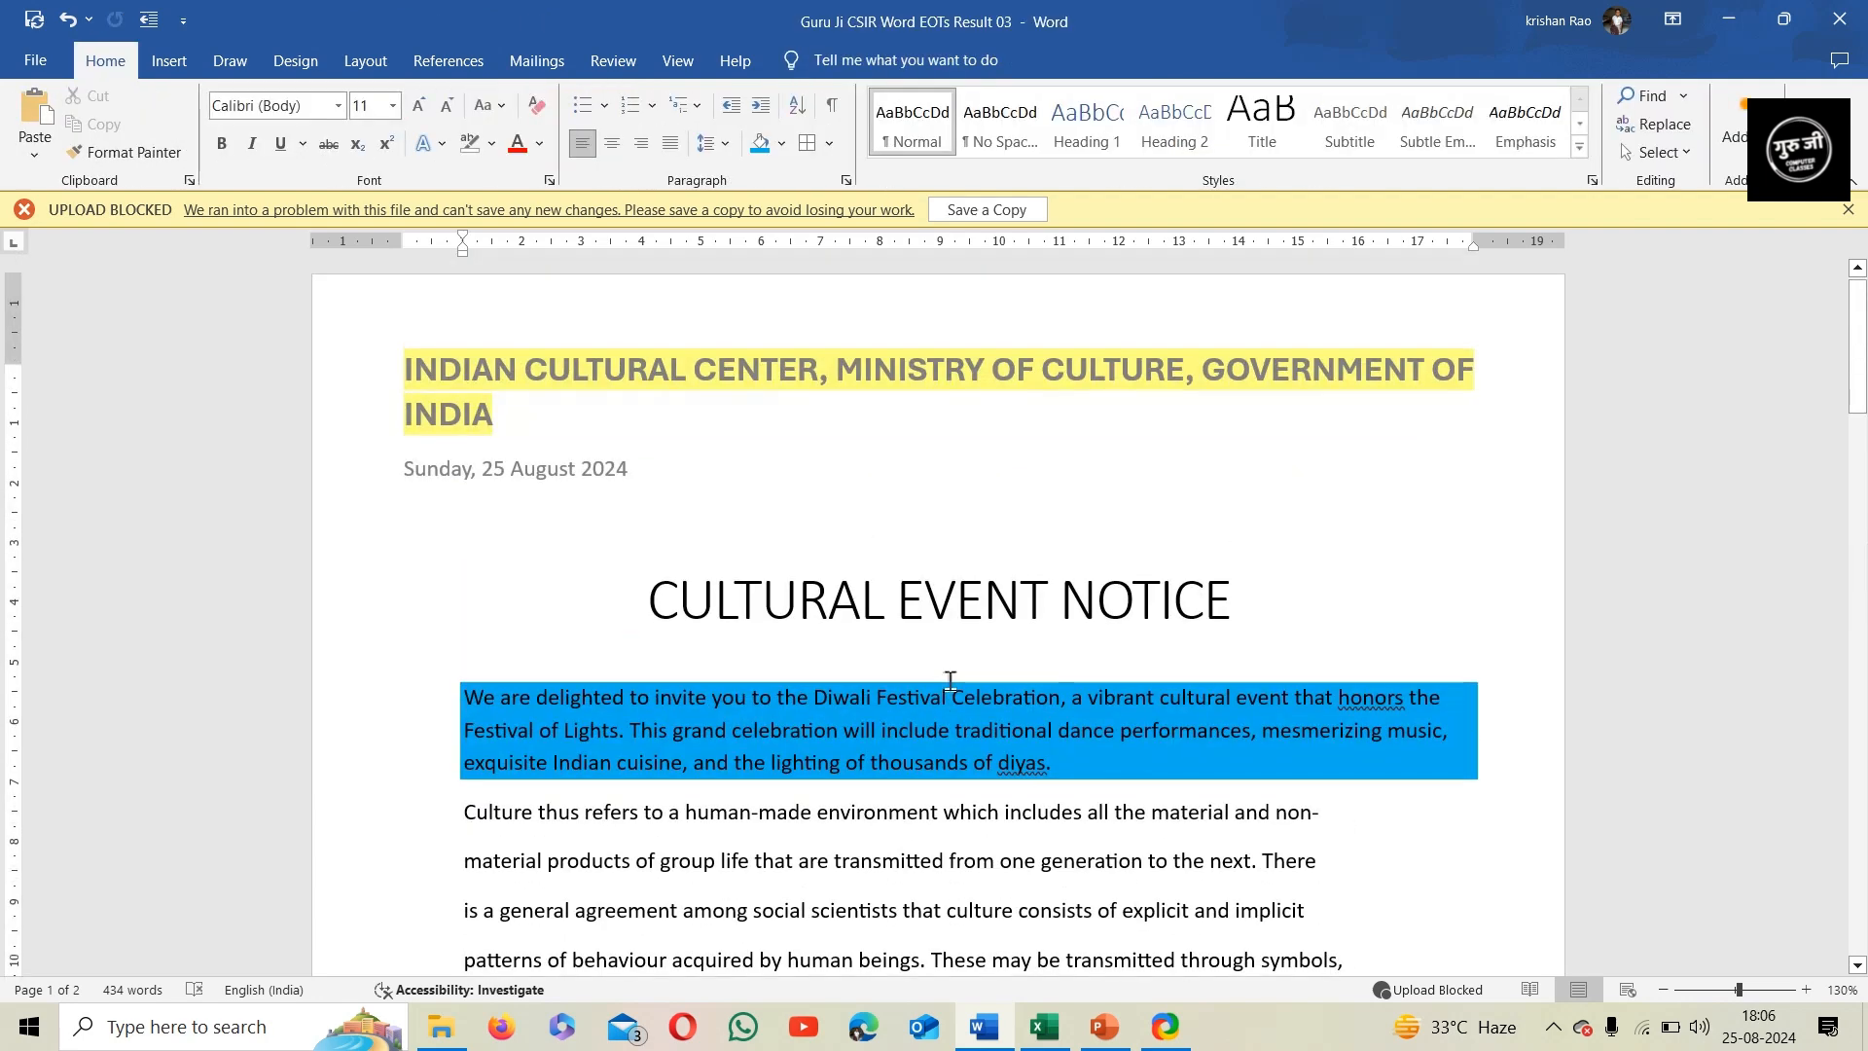
pyautogui.scroll(1, 971, 765)
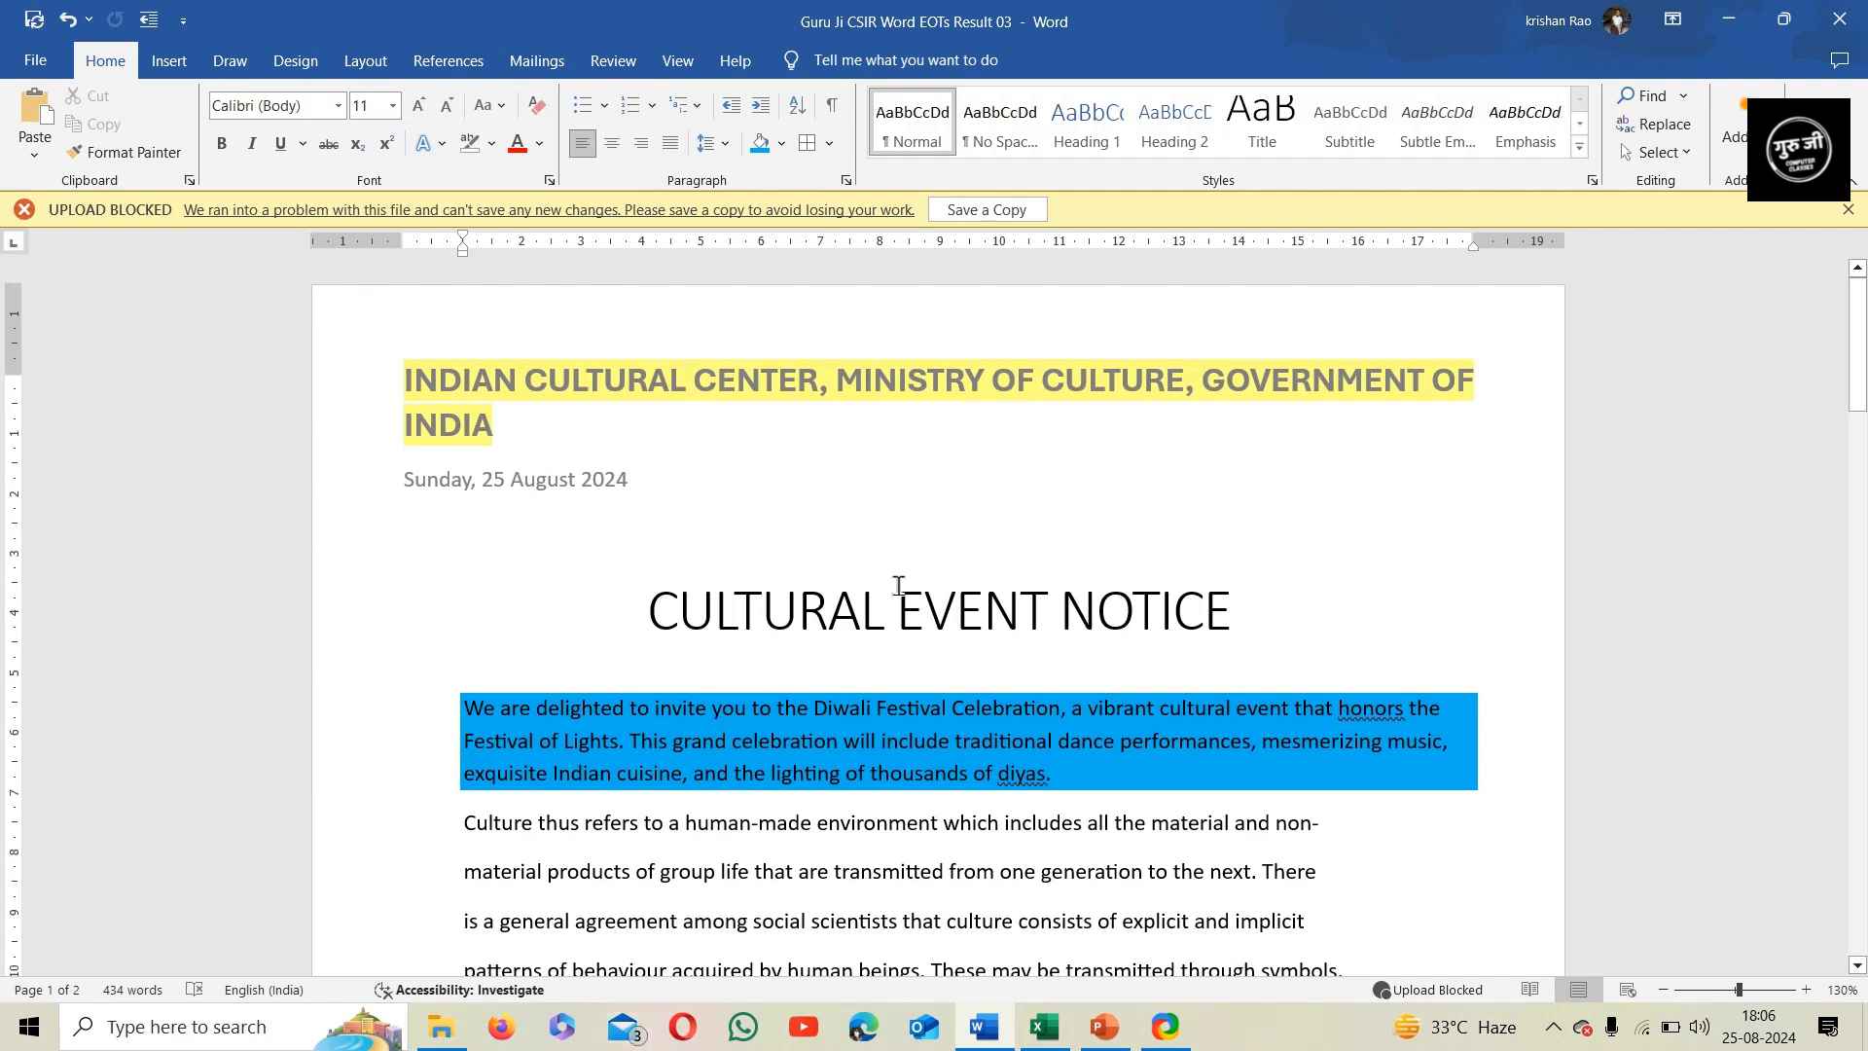
# Switch to the Excel workbook and AutoFit the row height and column width of the transportation statistics table A1:D8
pyautogui.click(1031, 1040)
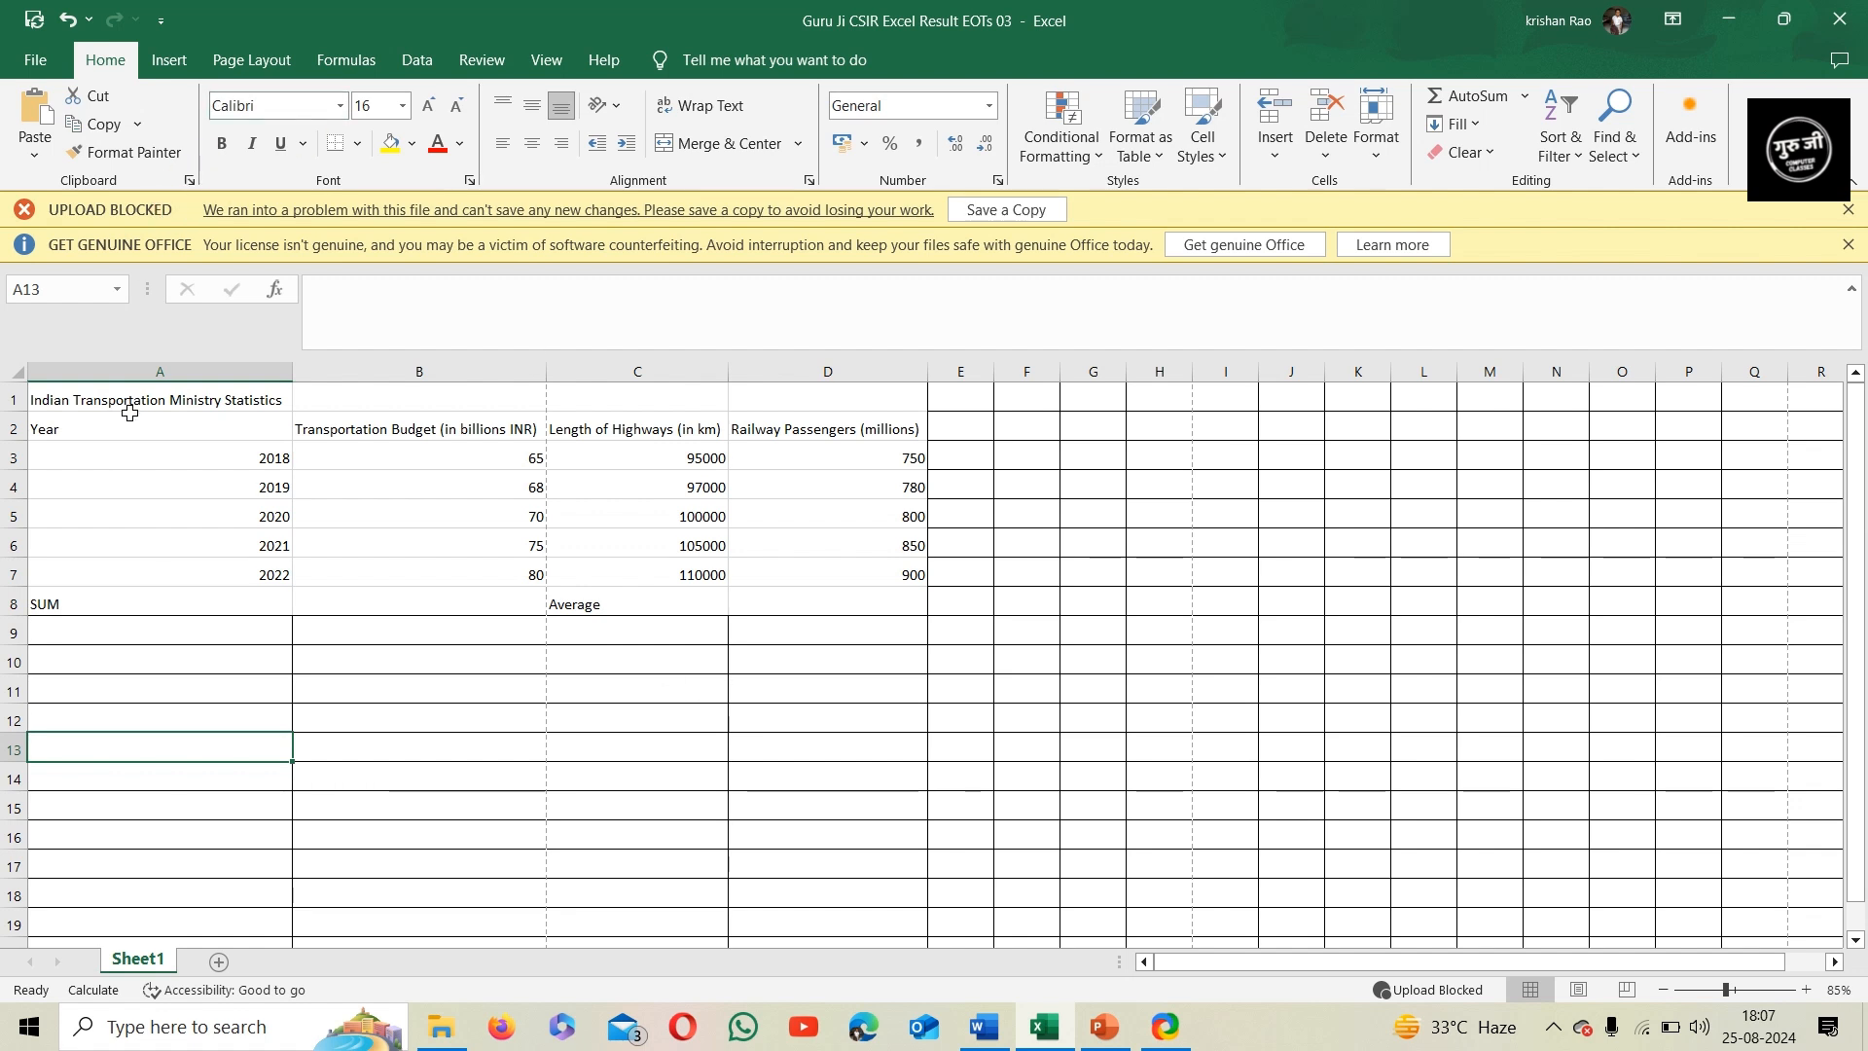
pyautogui.moveTo(122, 400); pyautogui.dragTo(825, 611)
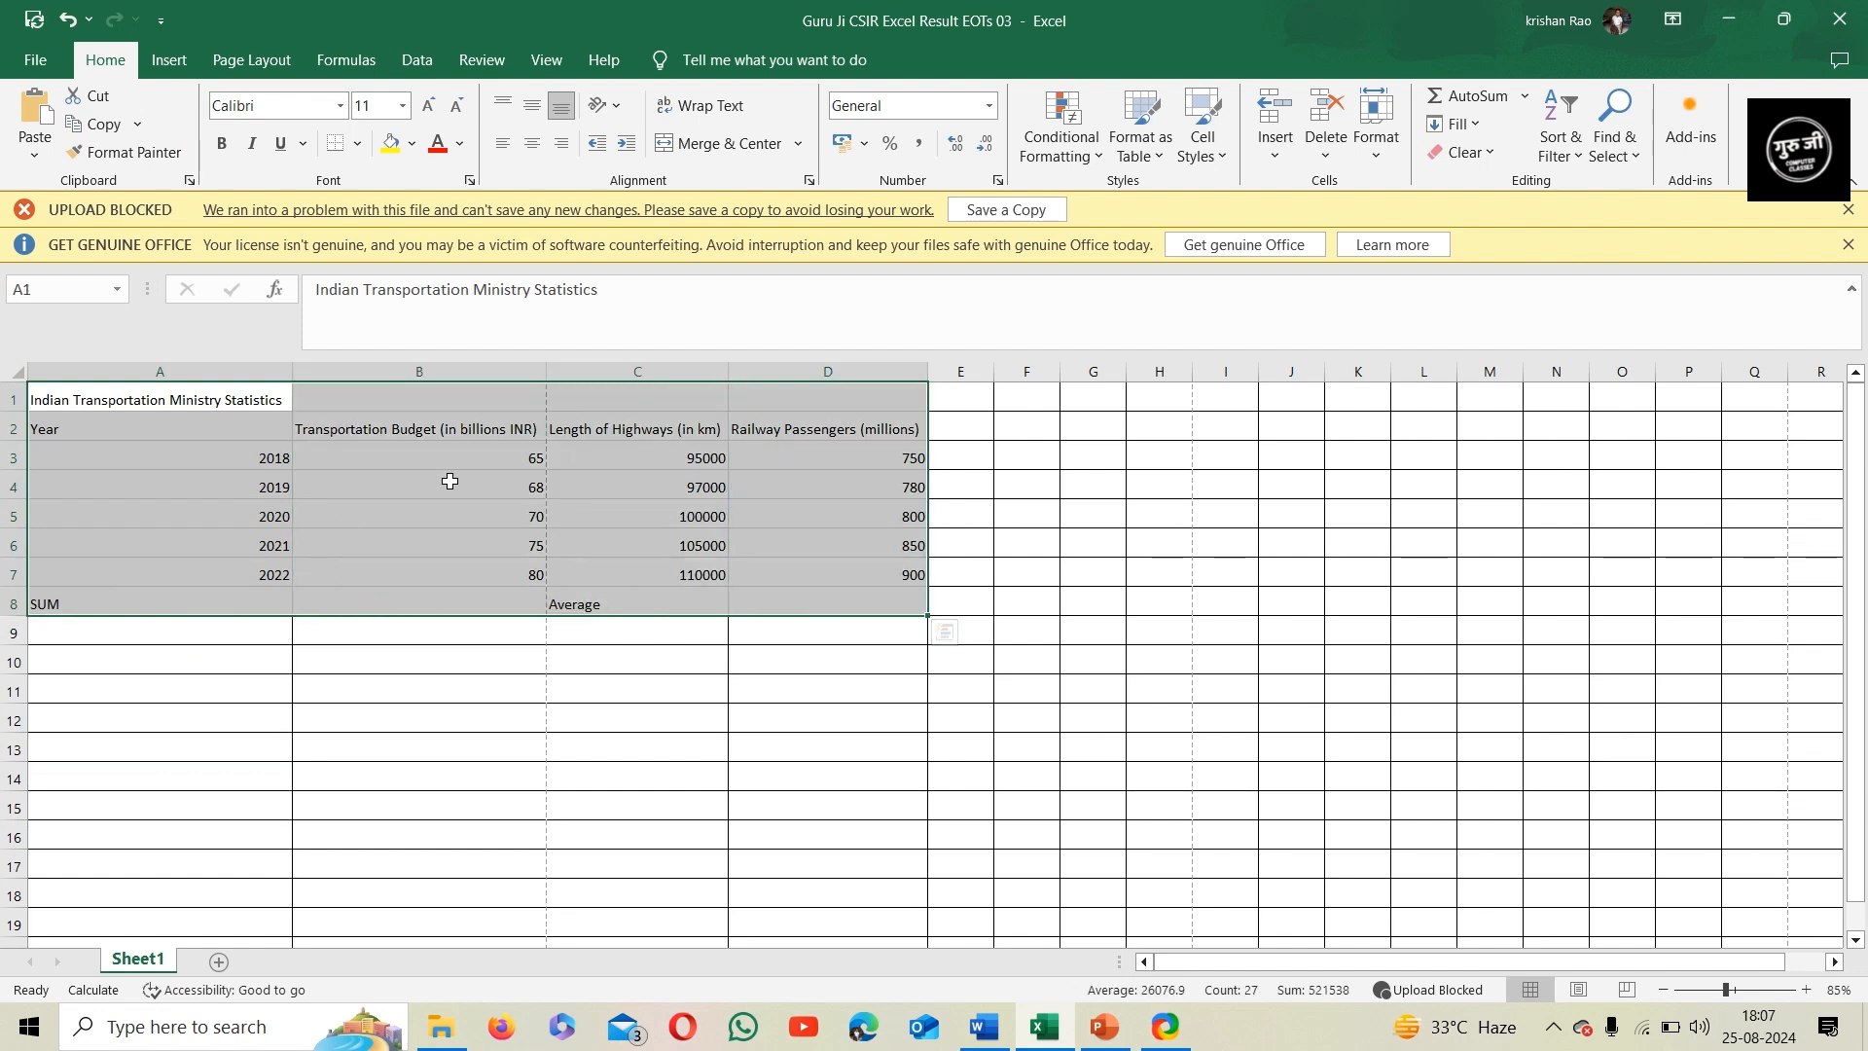
pyautogui.click(1383, 165)
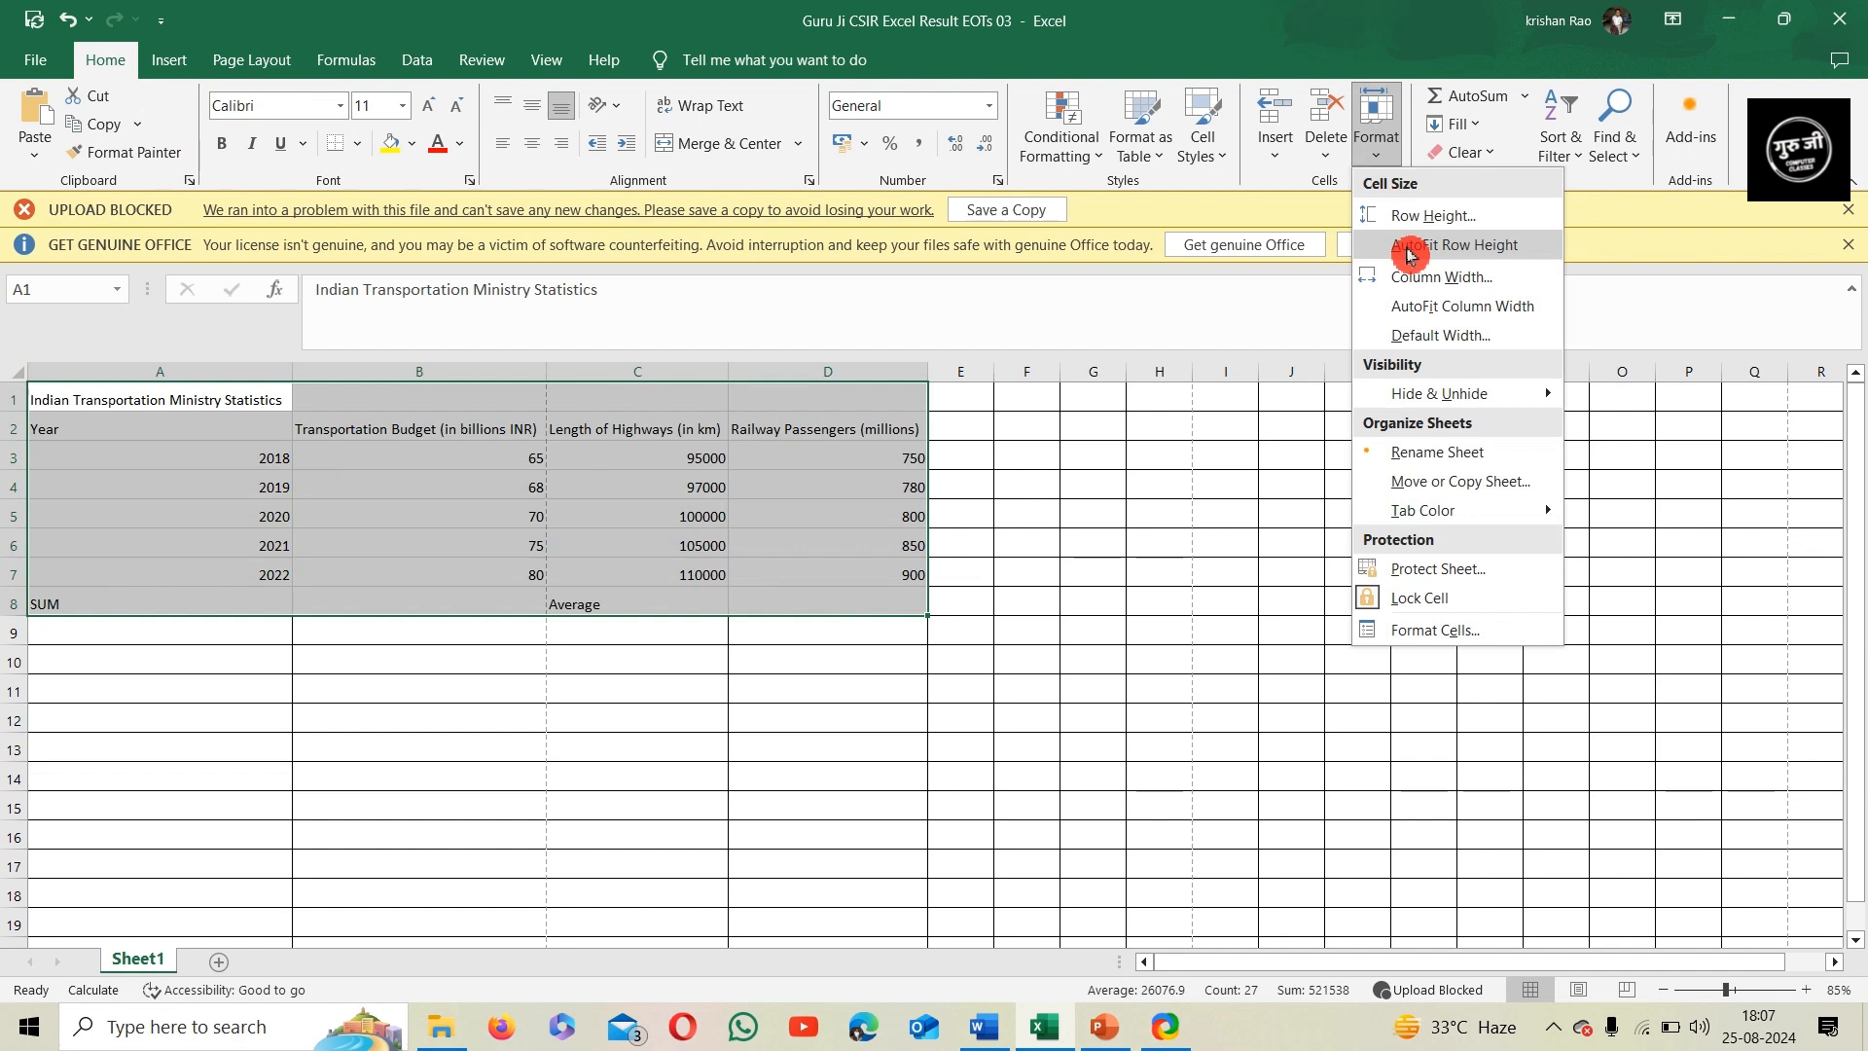
pyautogui.click(1411, 248)
pyautogui.click(1376, 137)
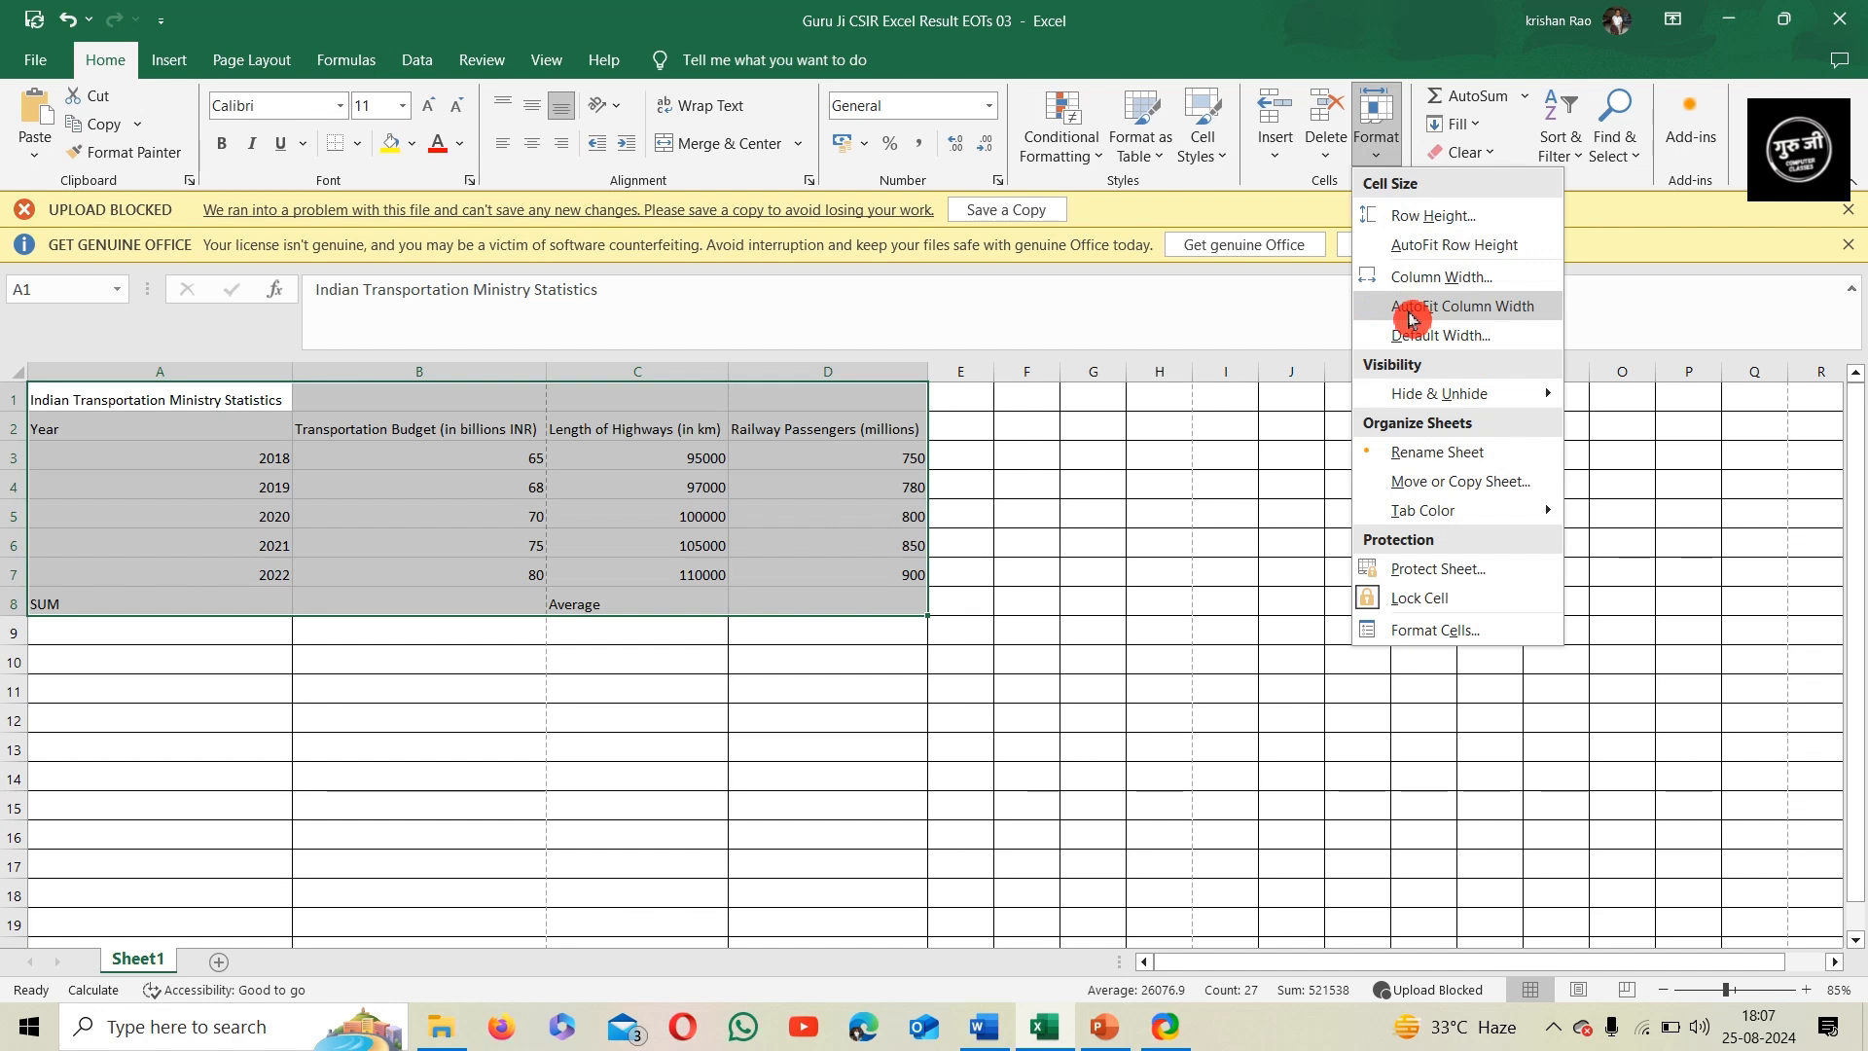
pyautogui.click(1413, 319)
pyautogui.click(506, 635)
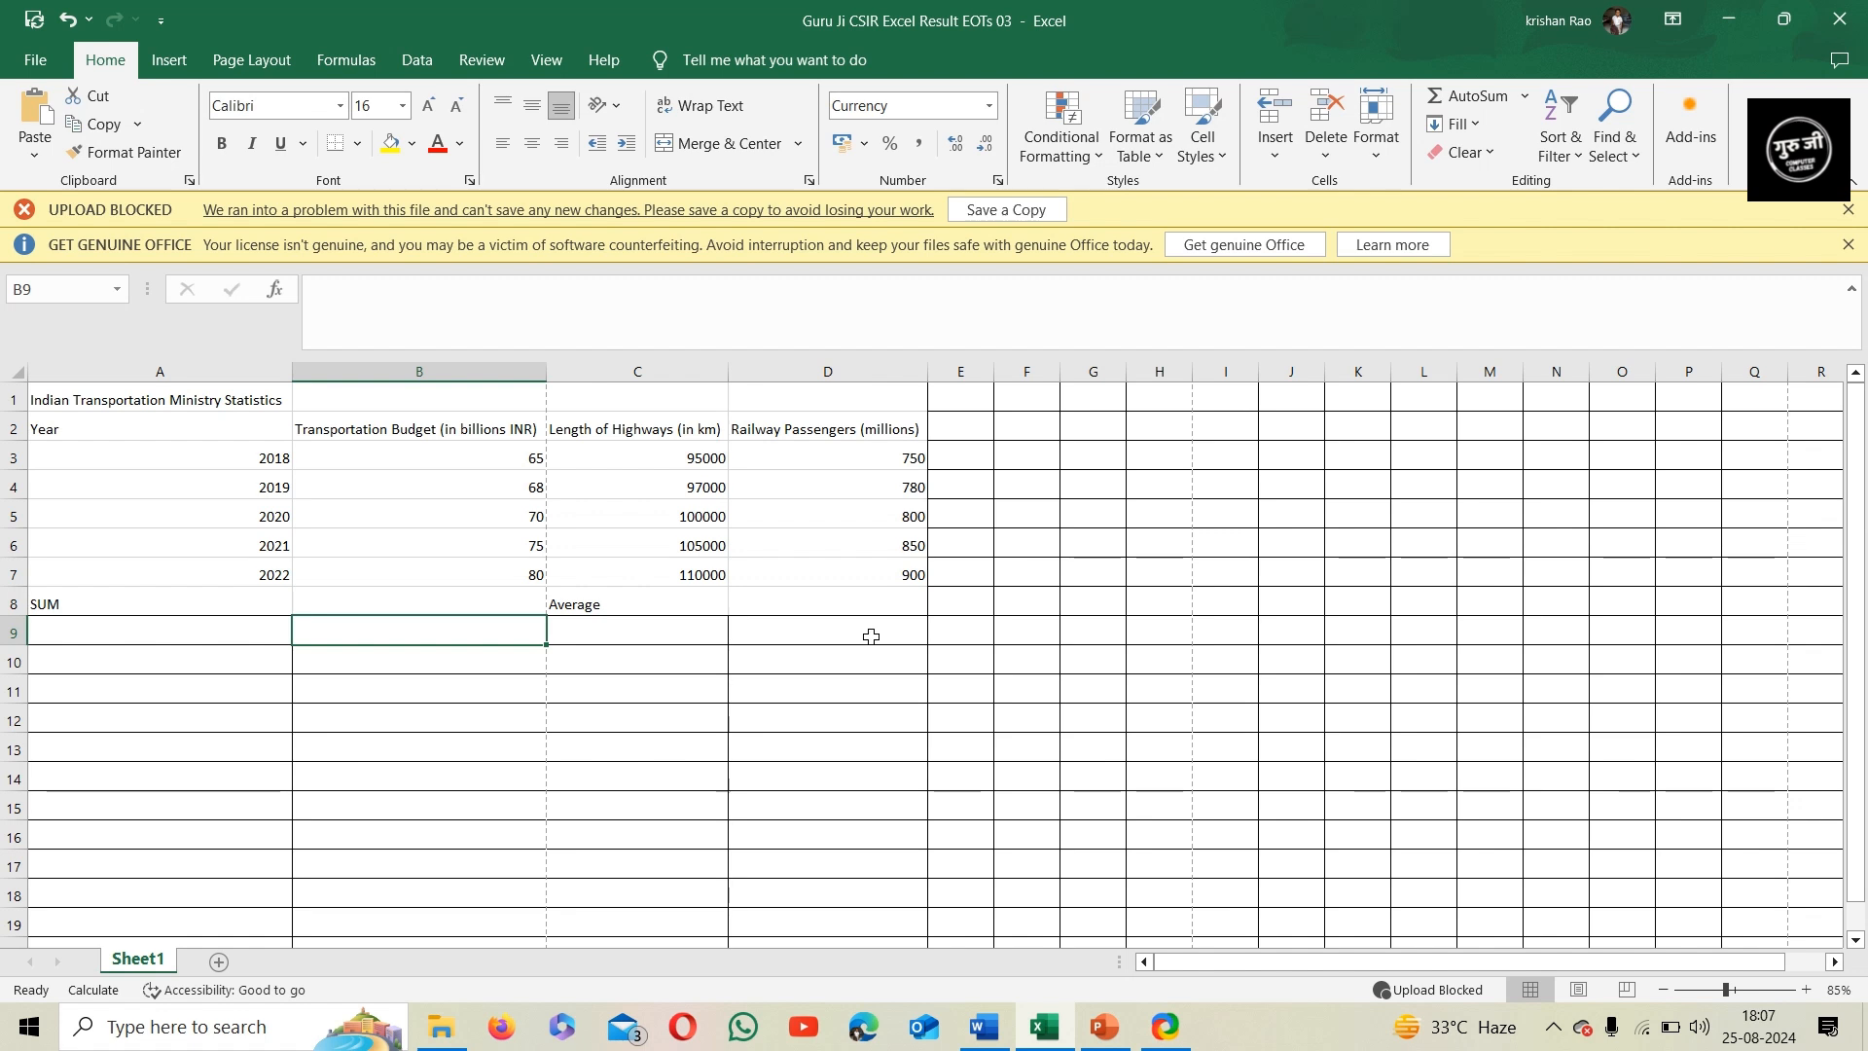
# Apply All Borders to the transportation statistics table in A1:D8
pyautogui.moveTo(154, 404); pyautogui.dragTo(863, 609)
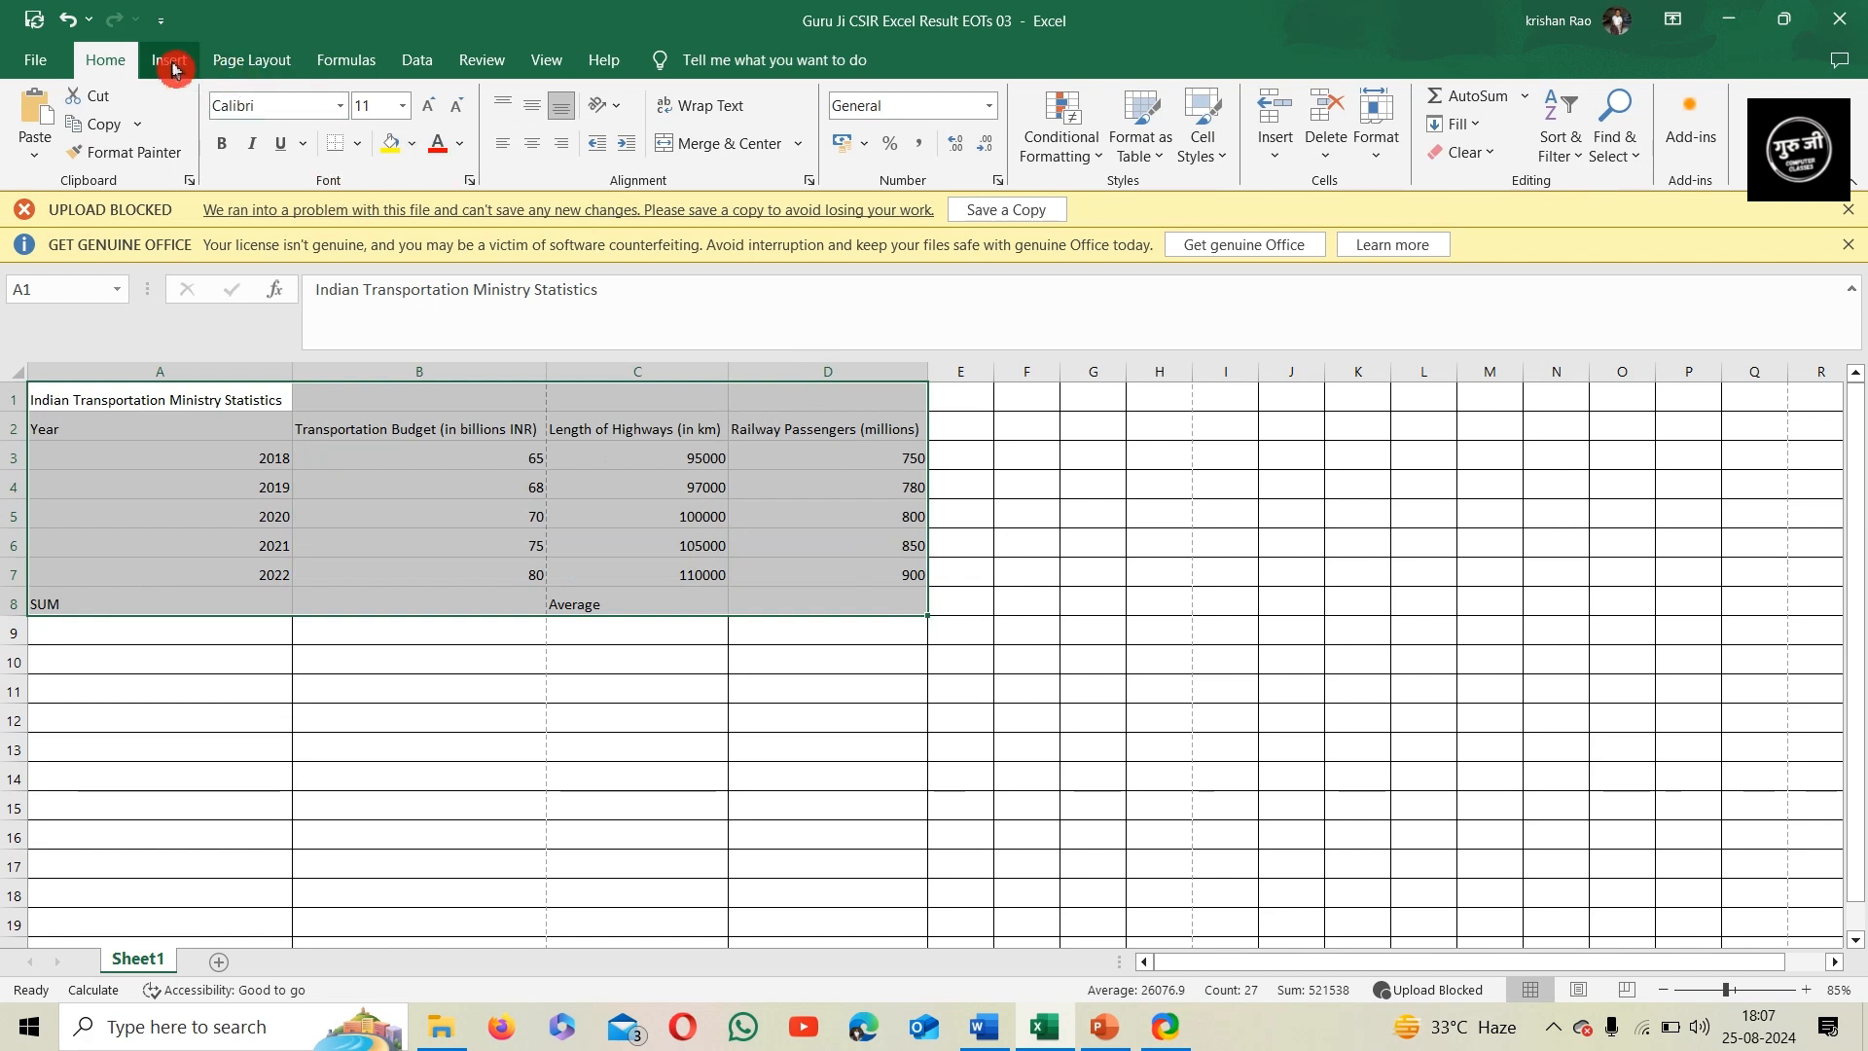
pyautogui.click(358, 144)
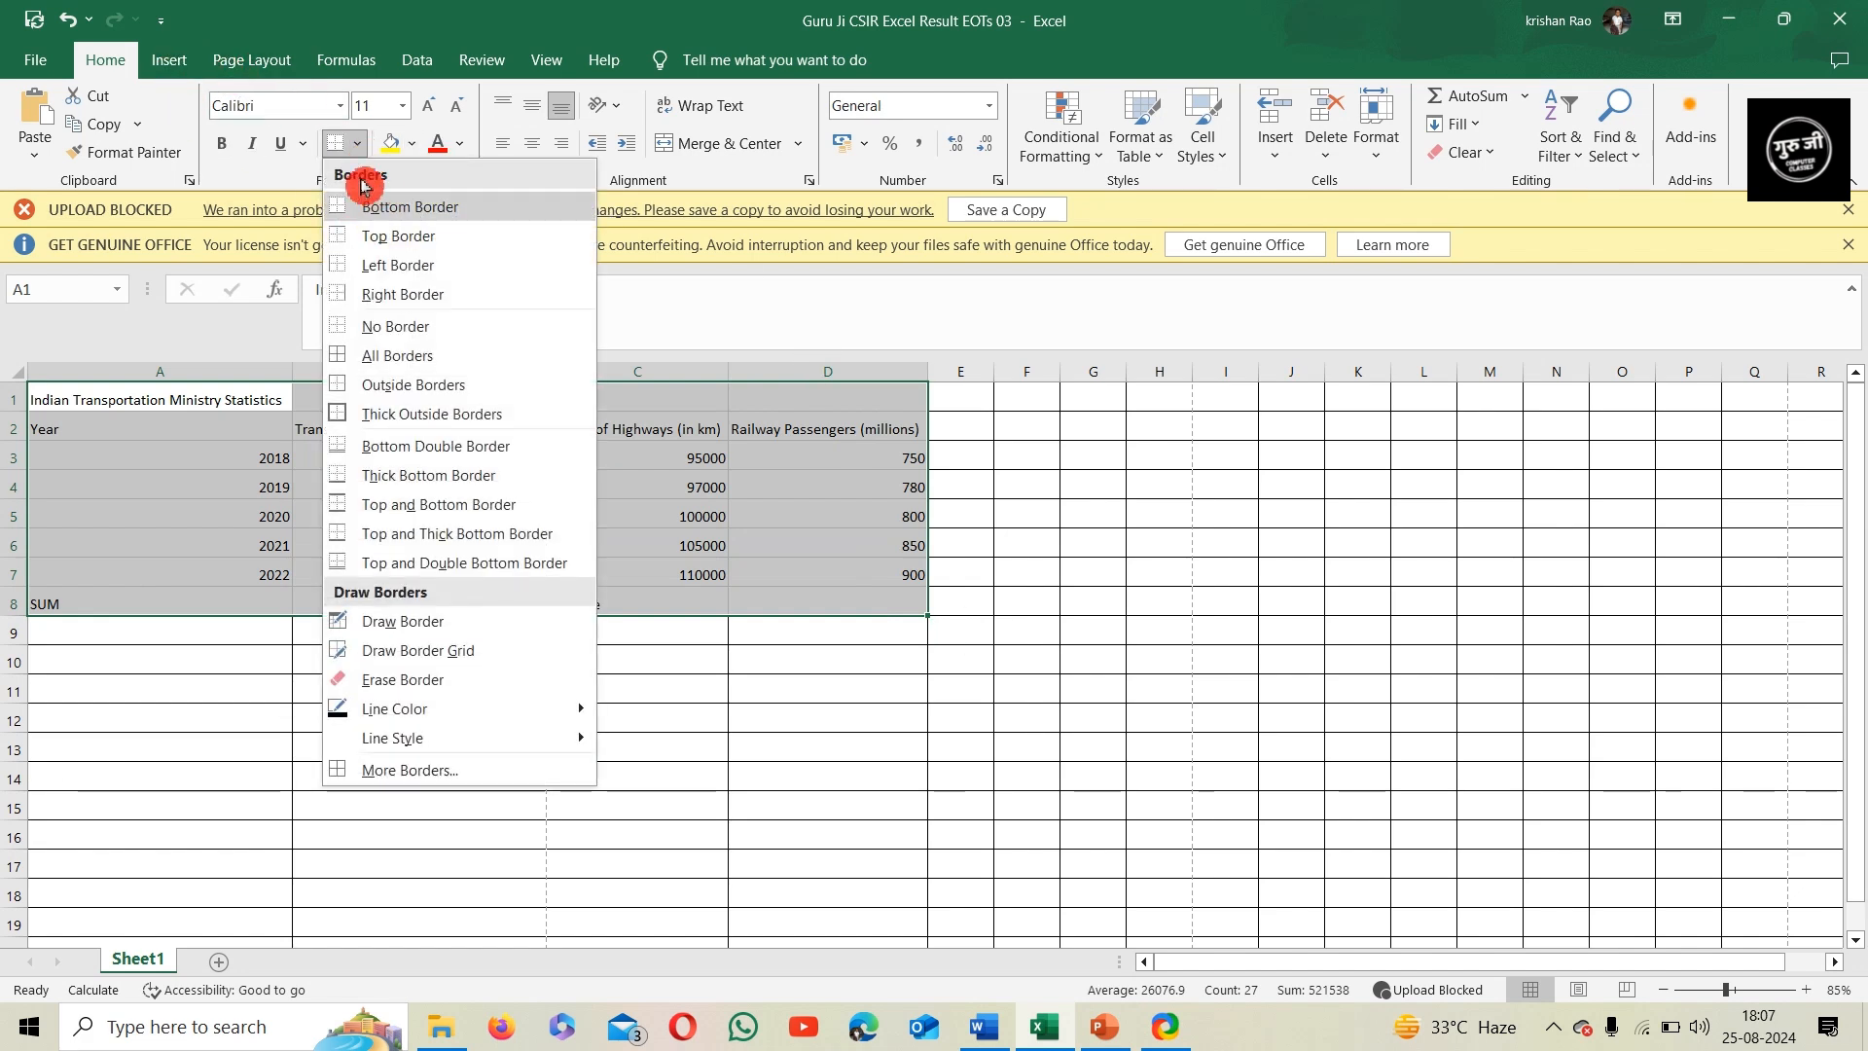
pyautogui.click(443, 362)
pyautogui.click(503, 806)
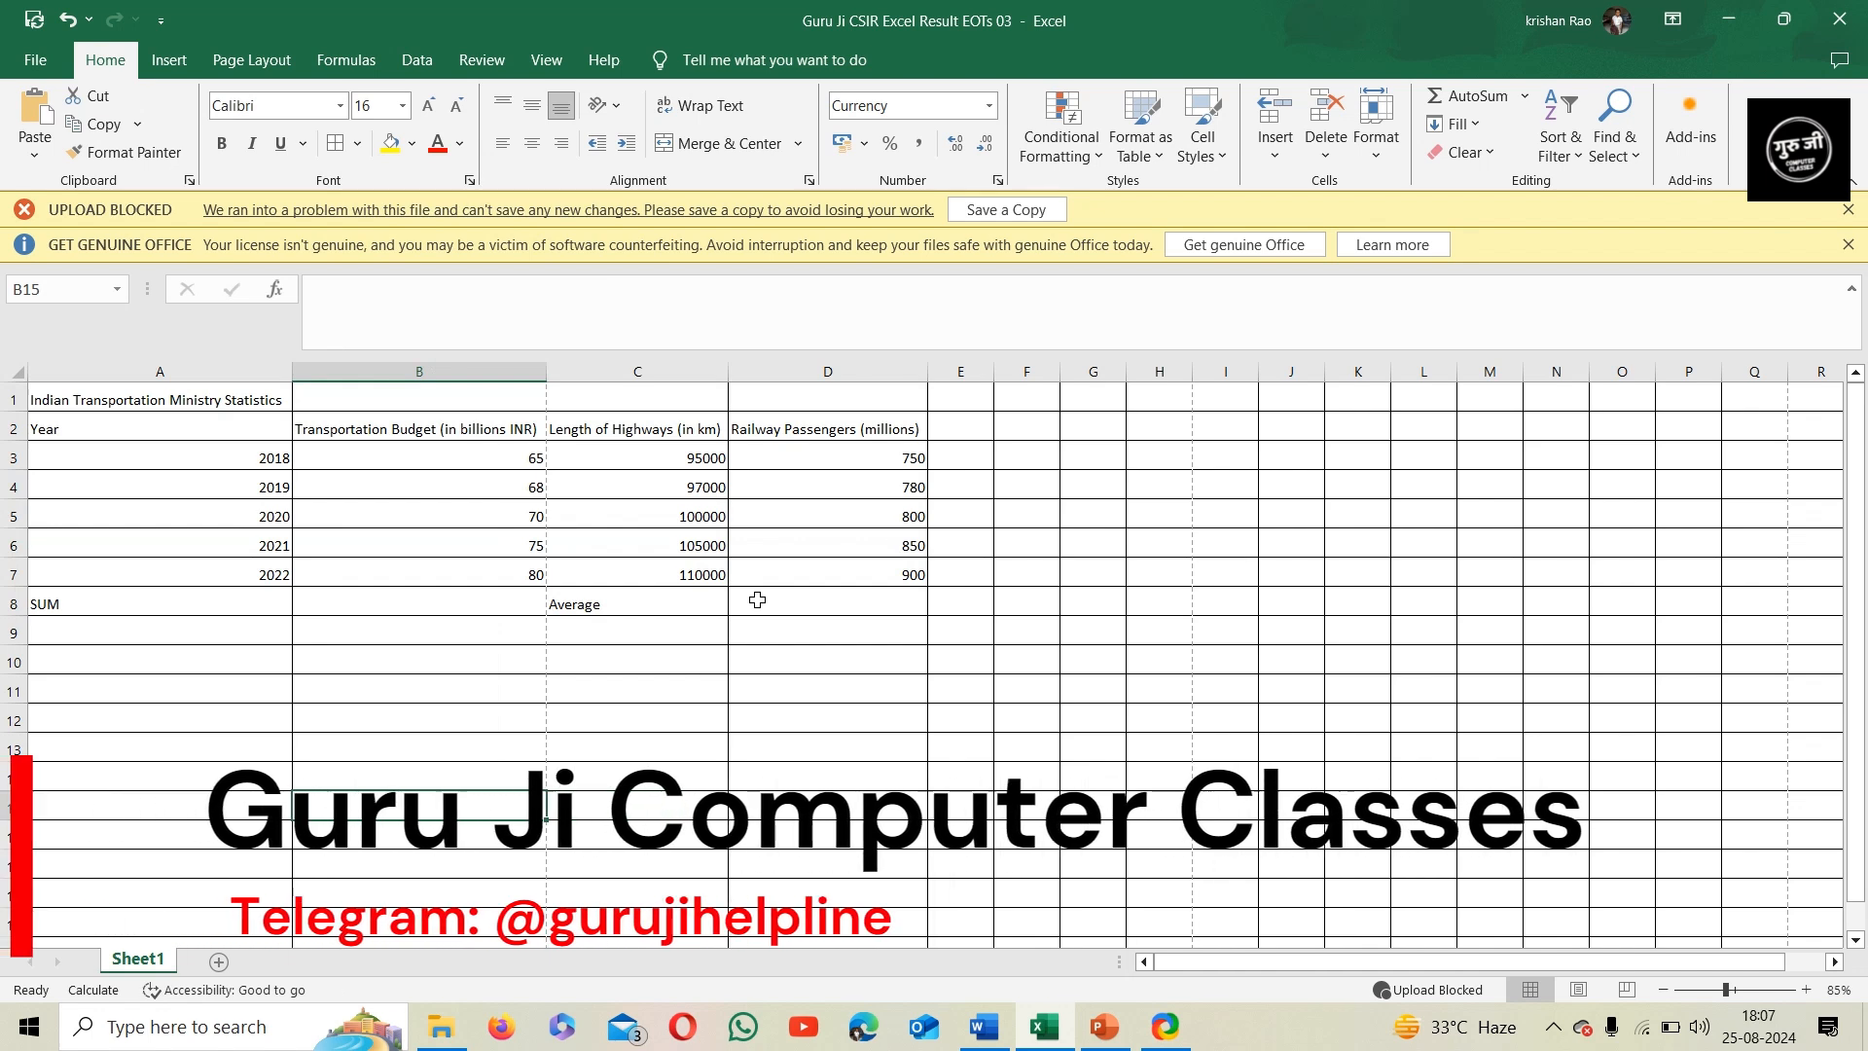
# Set the font size of all text in the transportation statistics table A1:D8 to 16
pyautogui.moveTo(140, 401); pyautogui.dragTo(929, 617)
pyautogui.click(389, 105)
pyautogui.write('1')
pyautogui.press('Return')
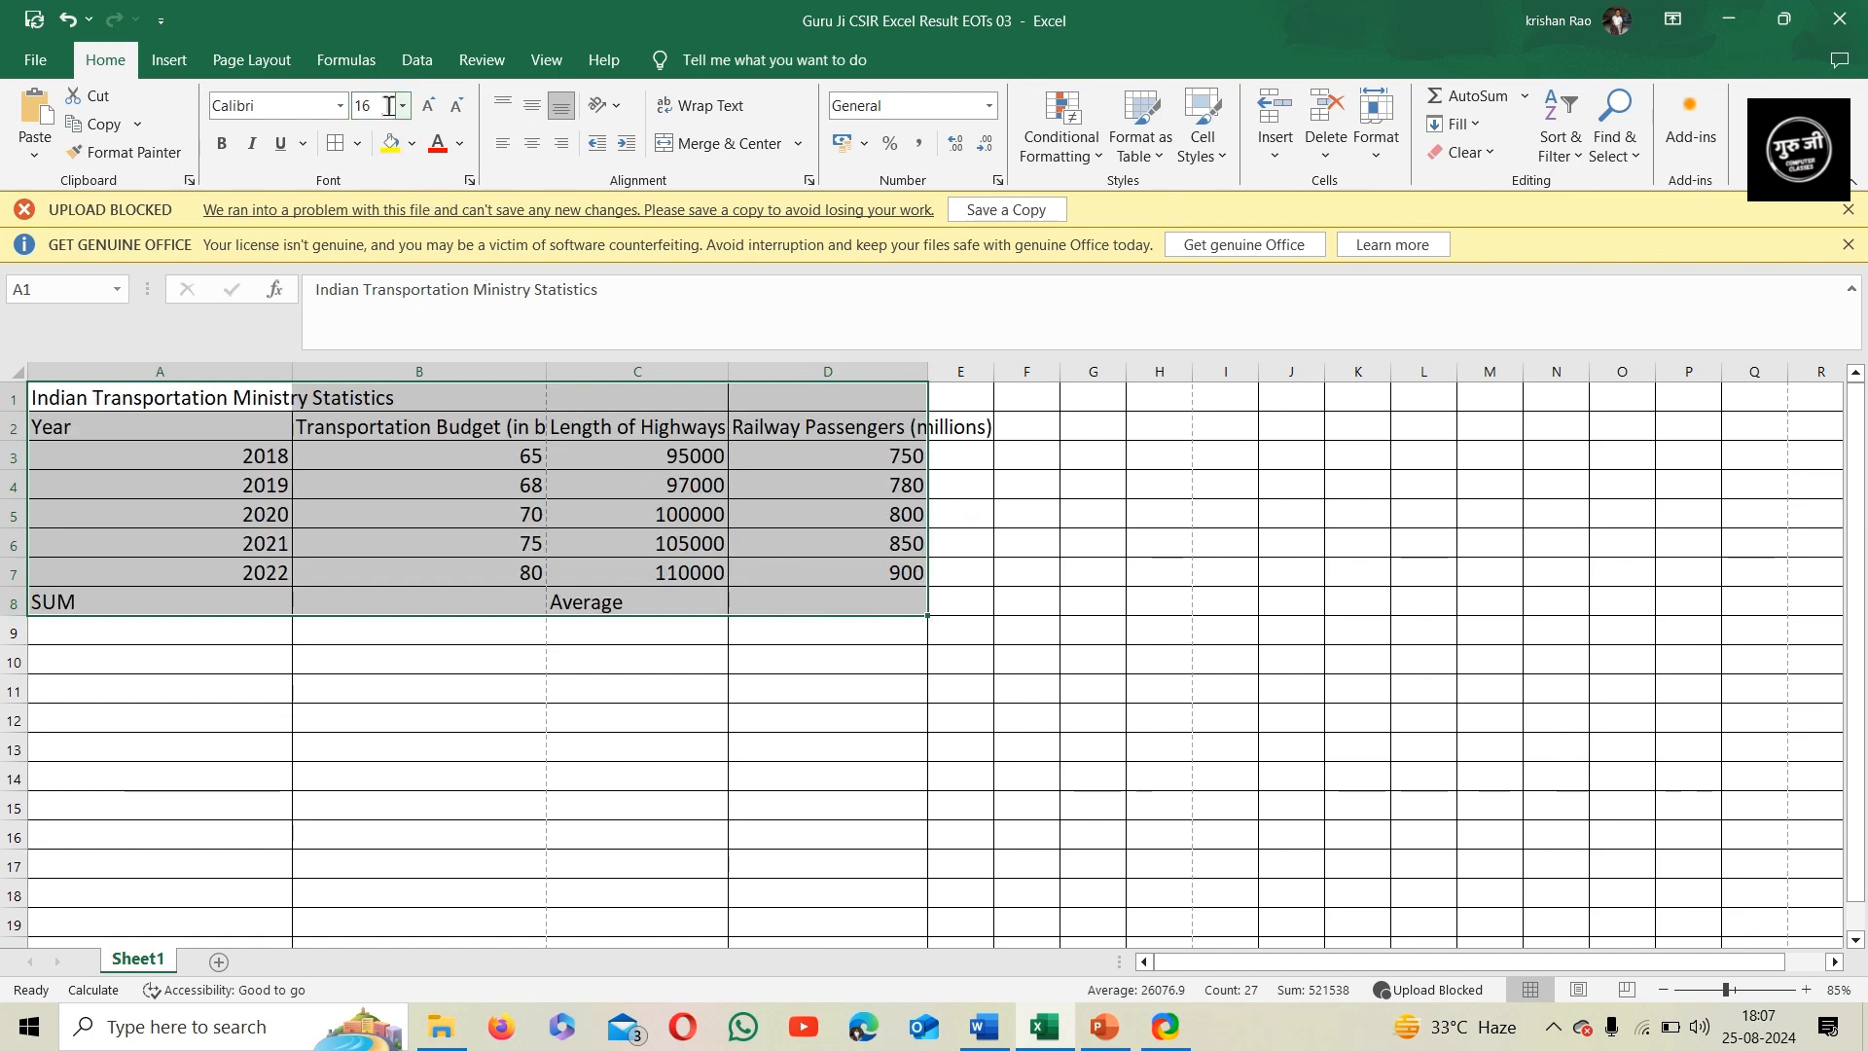
pyautogui.click(534, 741)
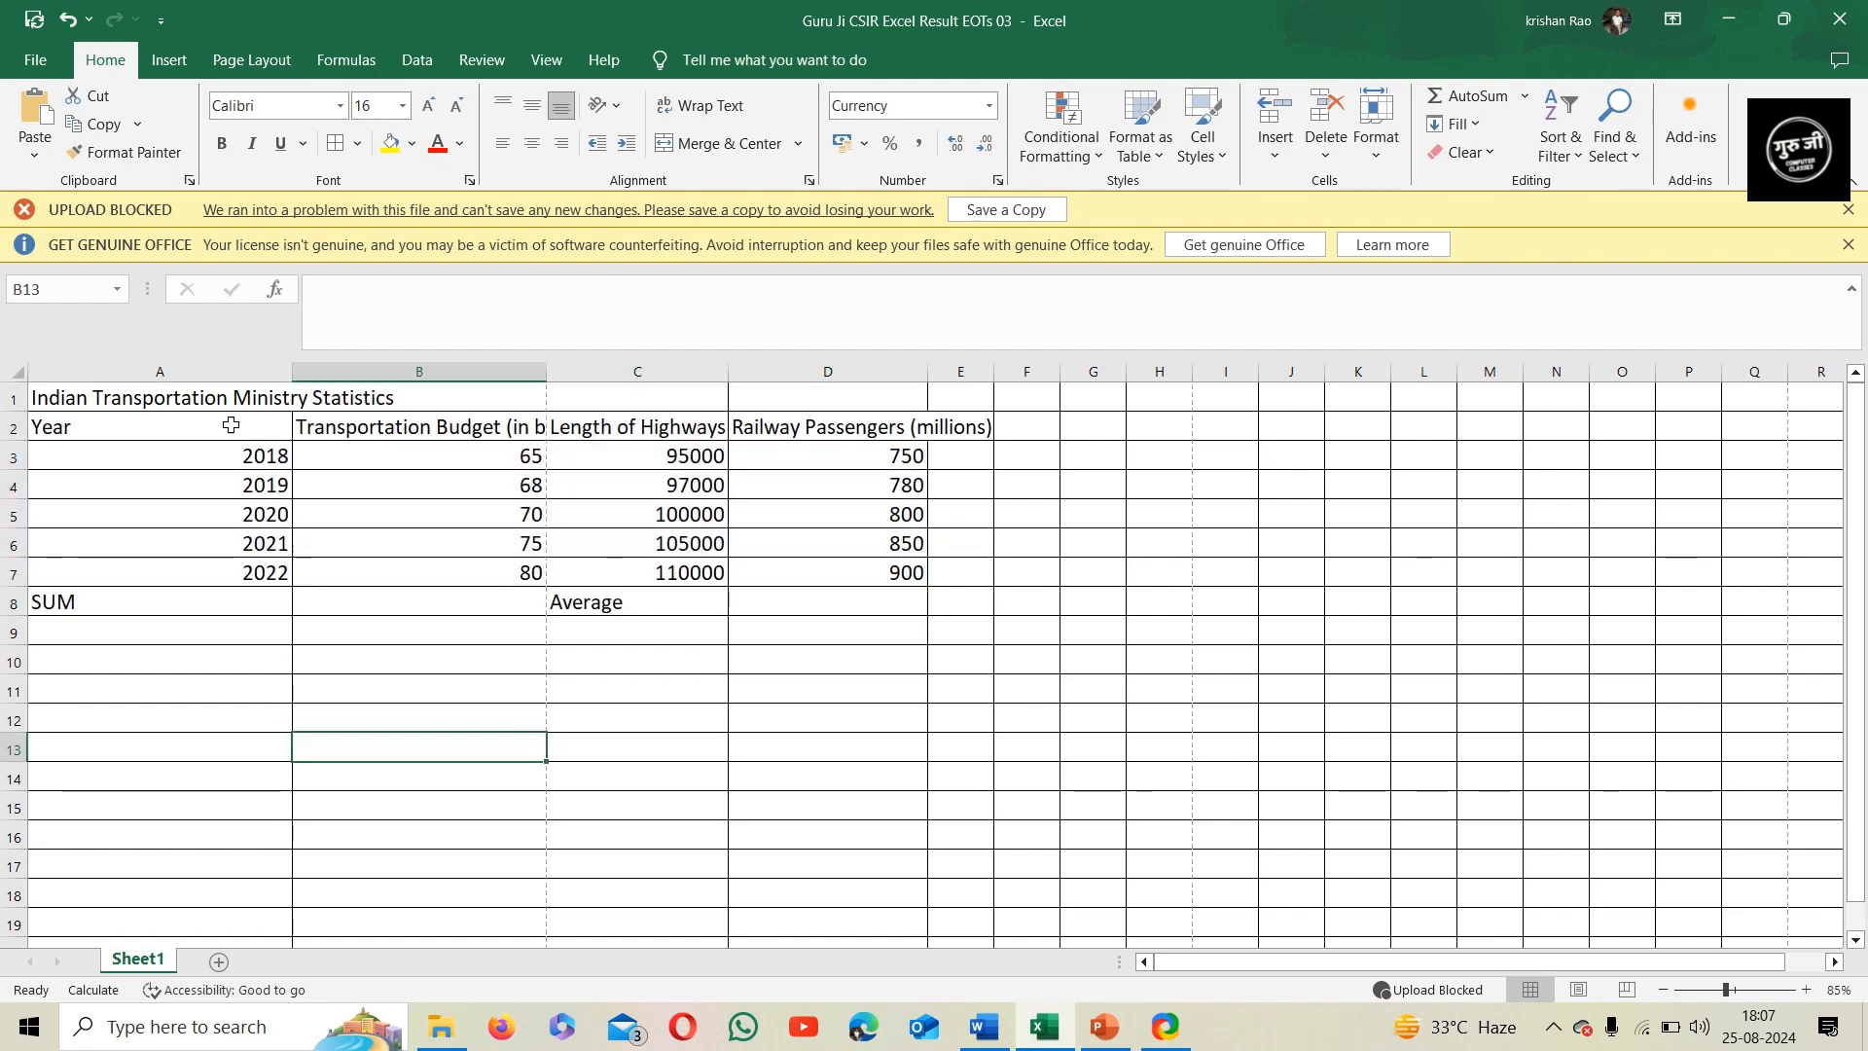
# AutoFit the row height and column width of the statistics table cells A1:E8
pyautogui.moveTo(216, 399); pyautogui.dragTo(943, 604)
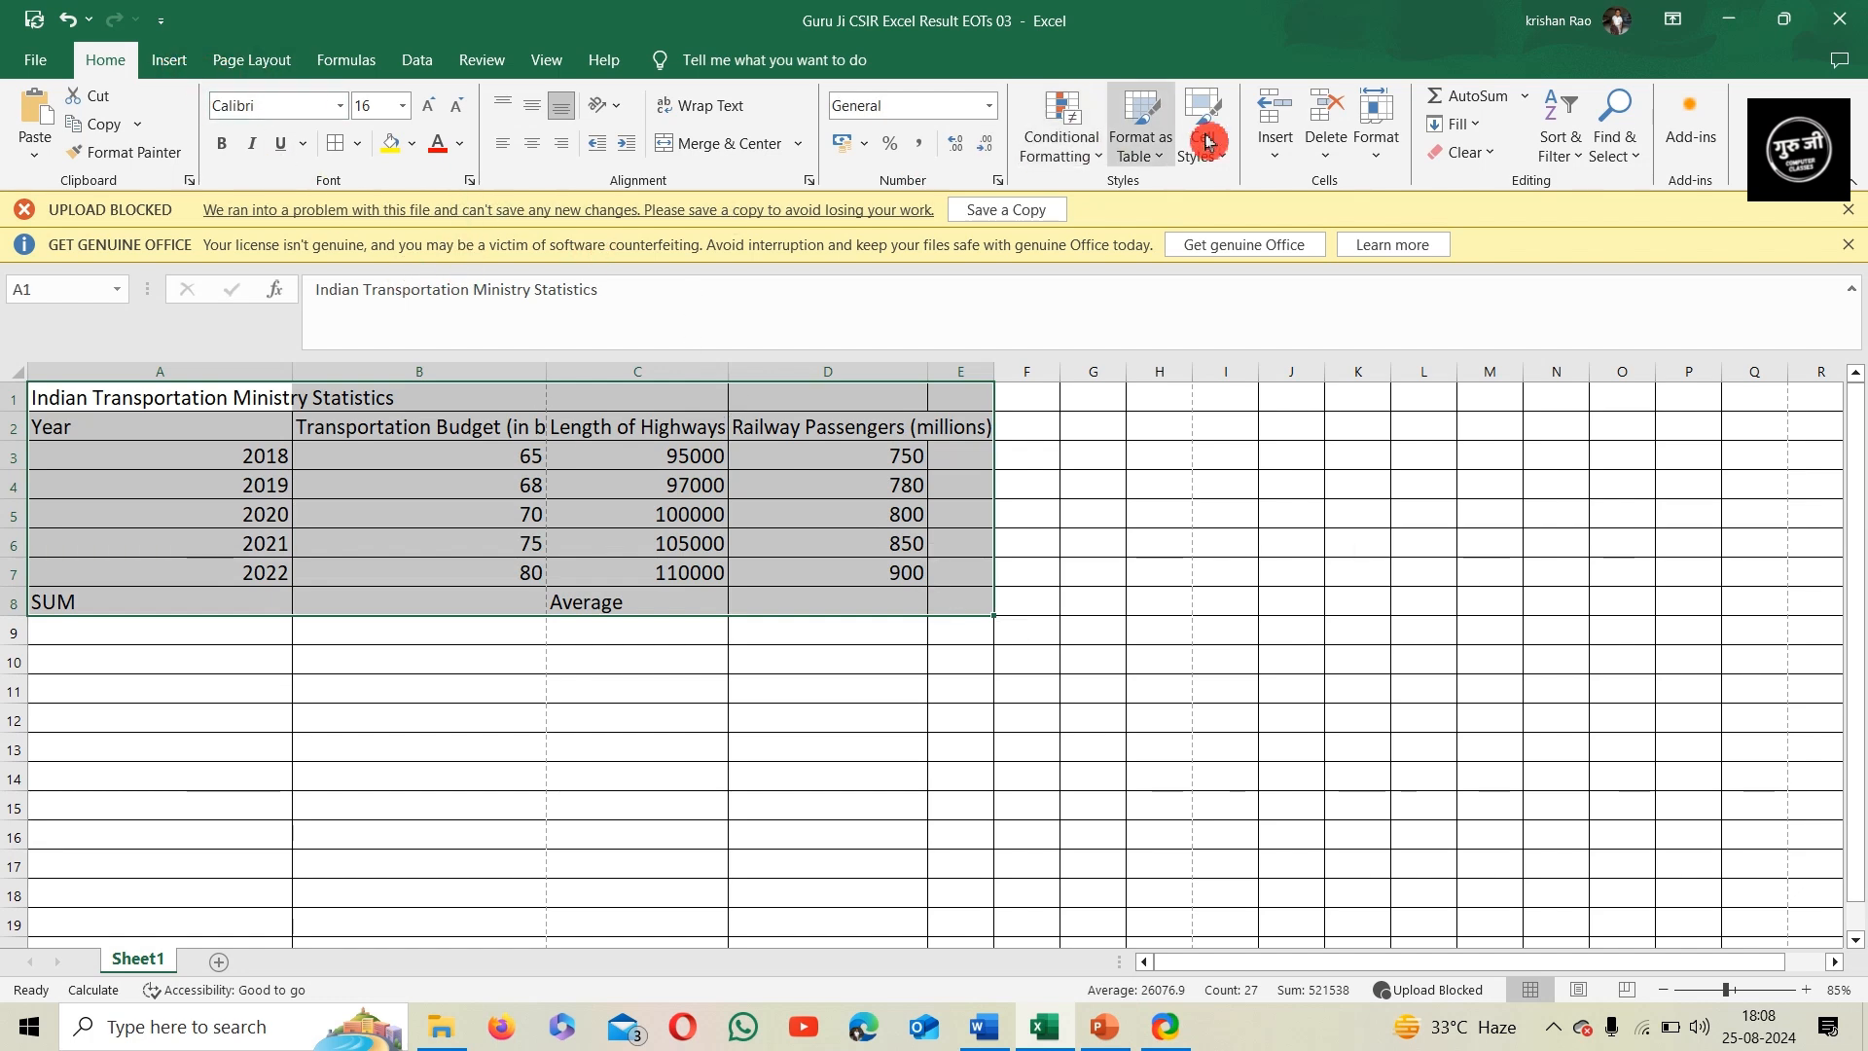
pyautogui.click(1376, 156)
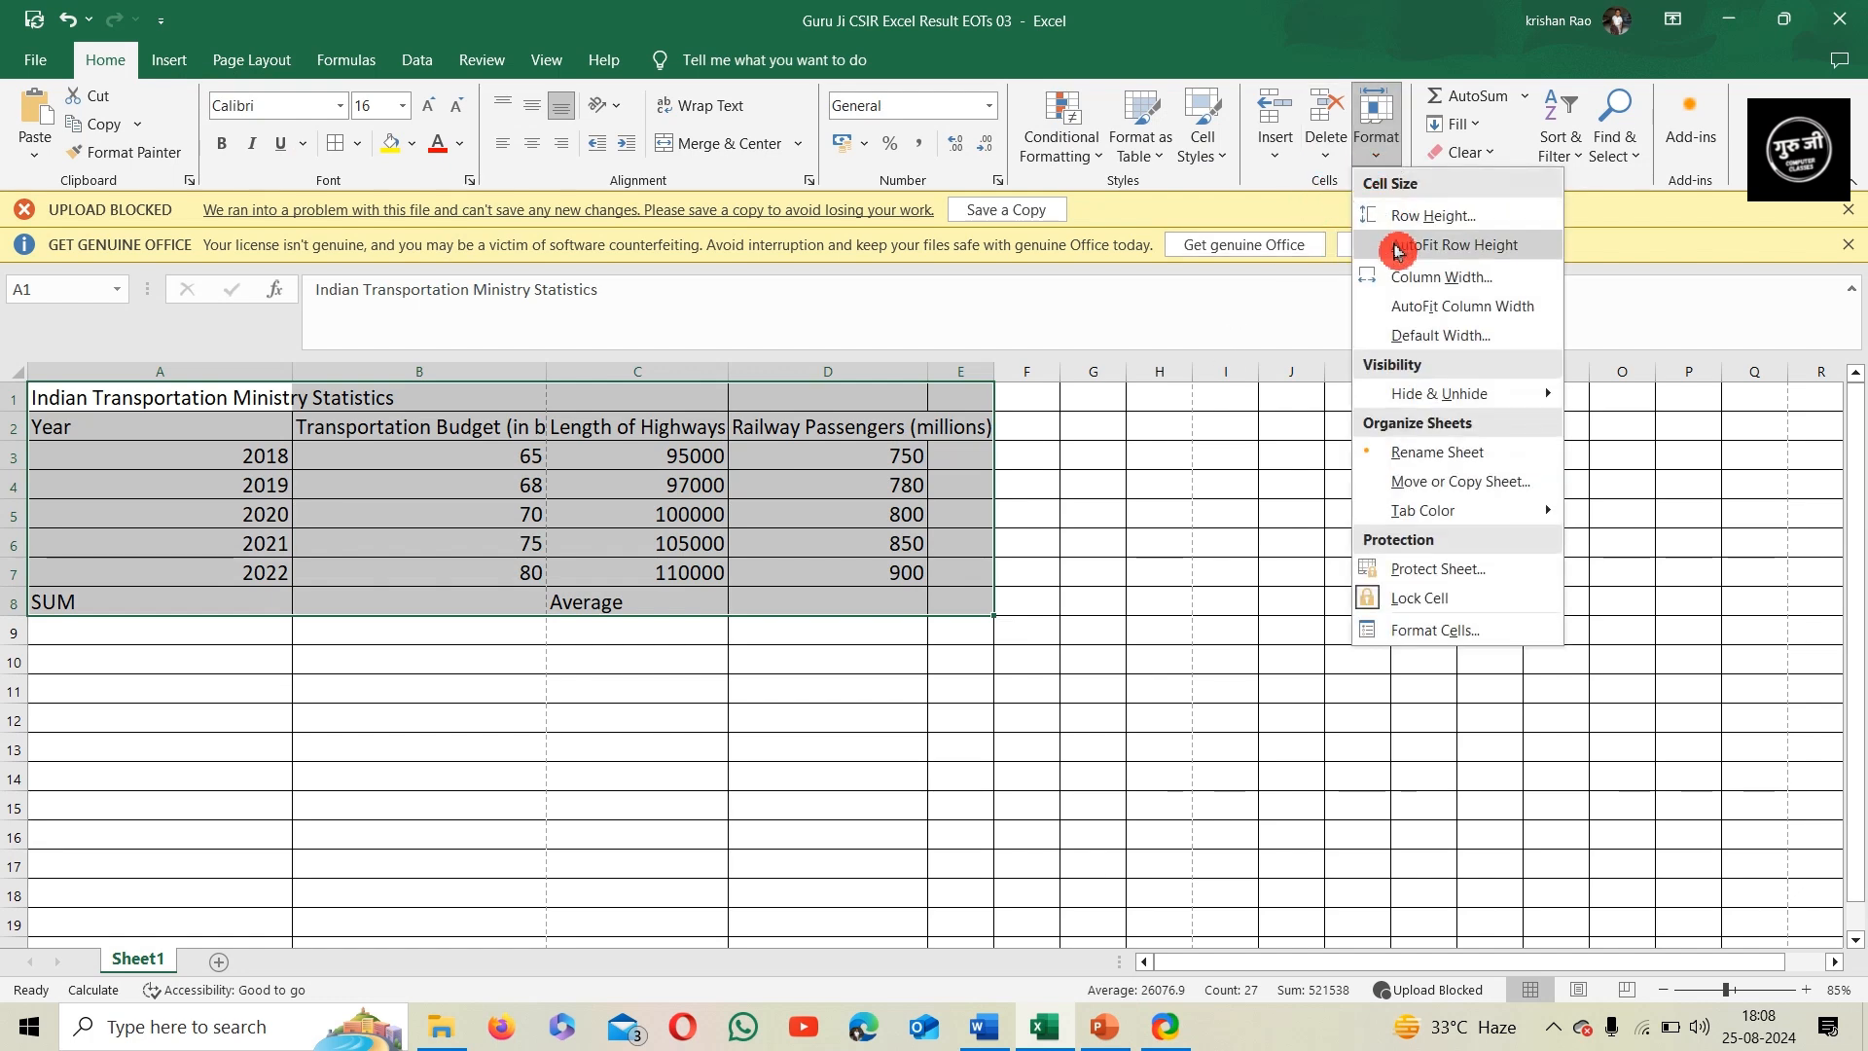
pyautogui.click(1398, 251)
pyautogui.click(1387, 151)
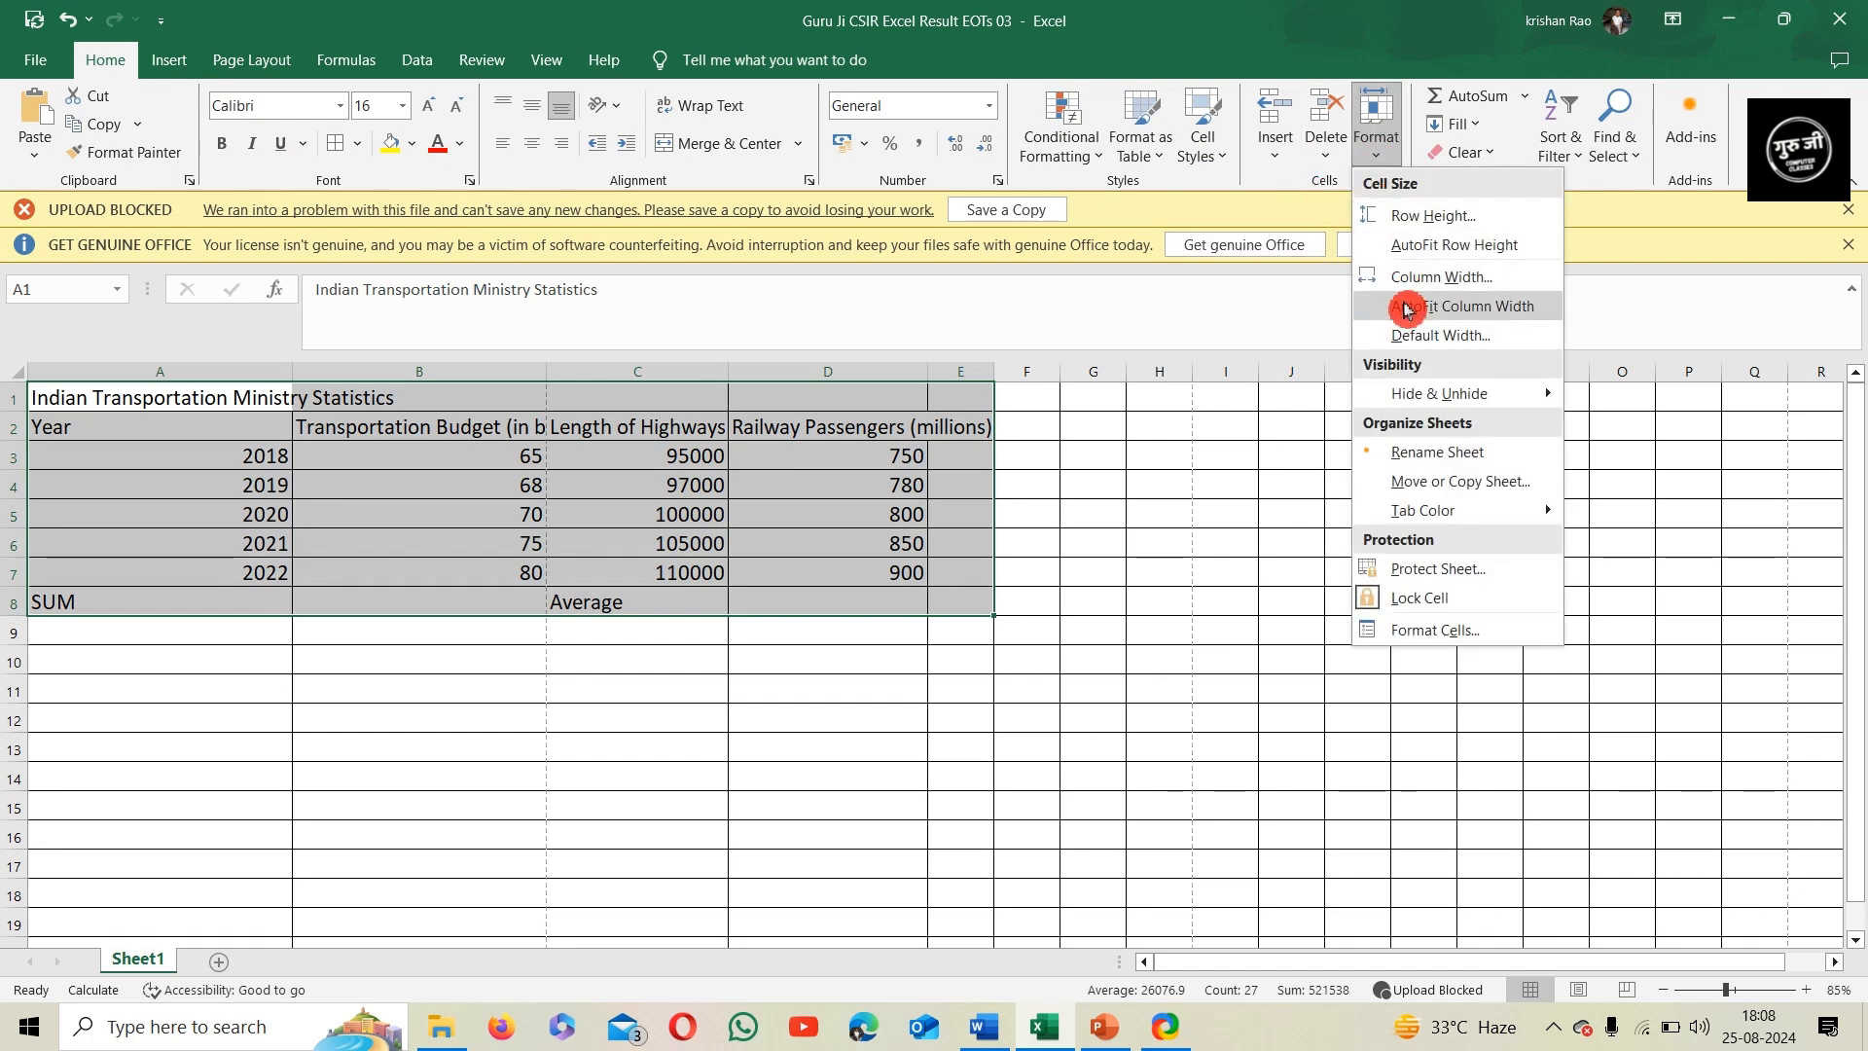
pyautogui.click(1407, 307)
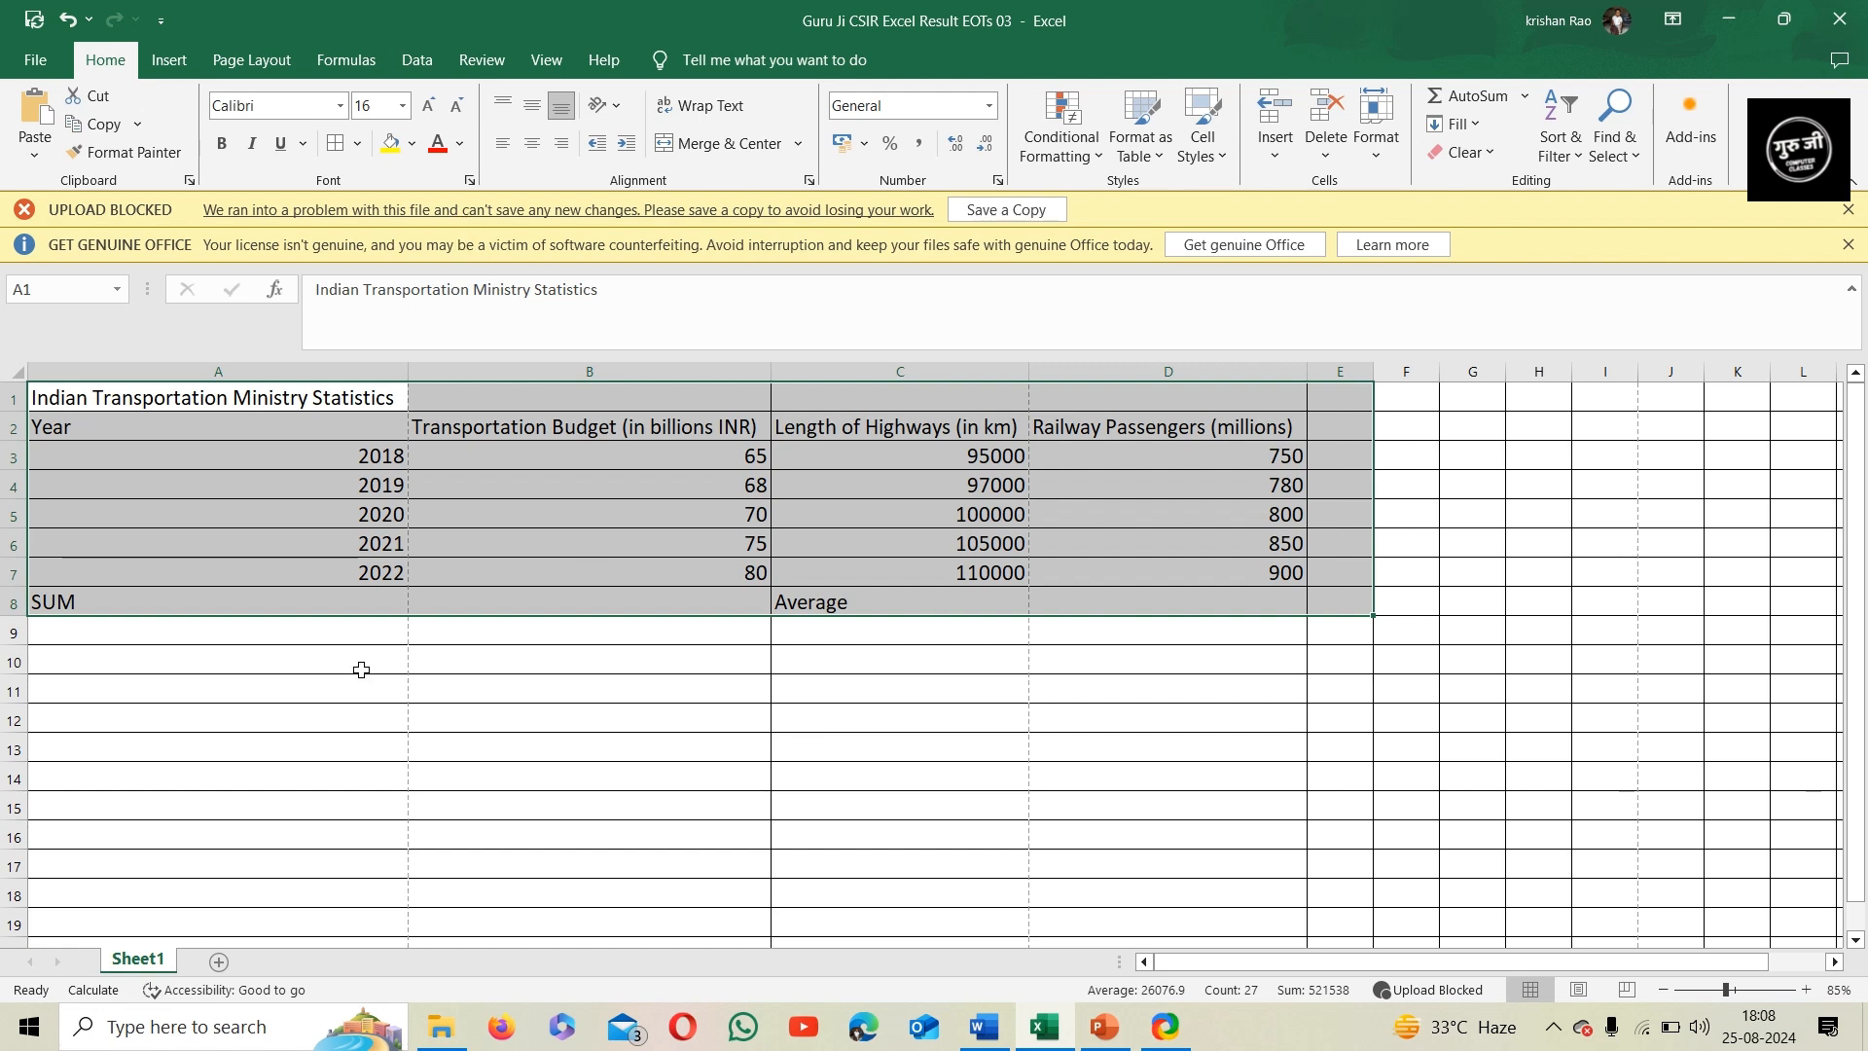
pyautogui.click(194, 780)
# Merge and center the table title across A1:D1 and set its font size to 20
pyautogui.moveTo(163, 409); pyautogui.dragTo(1111, 411)
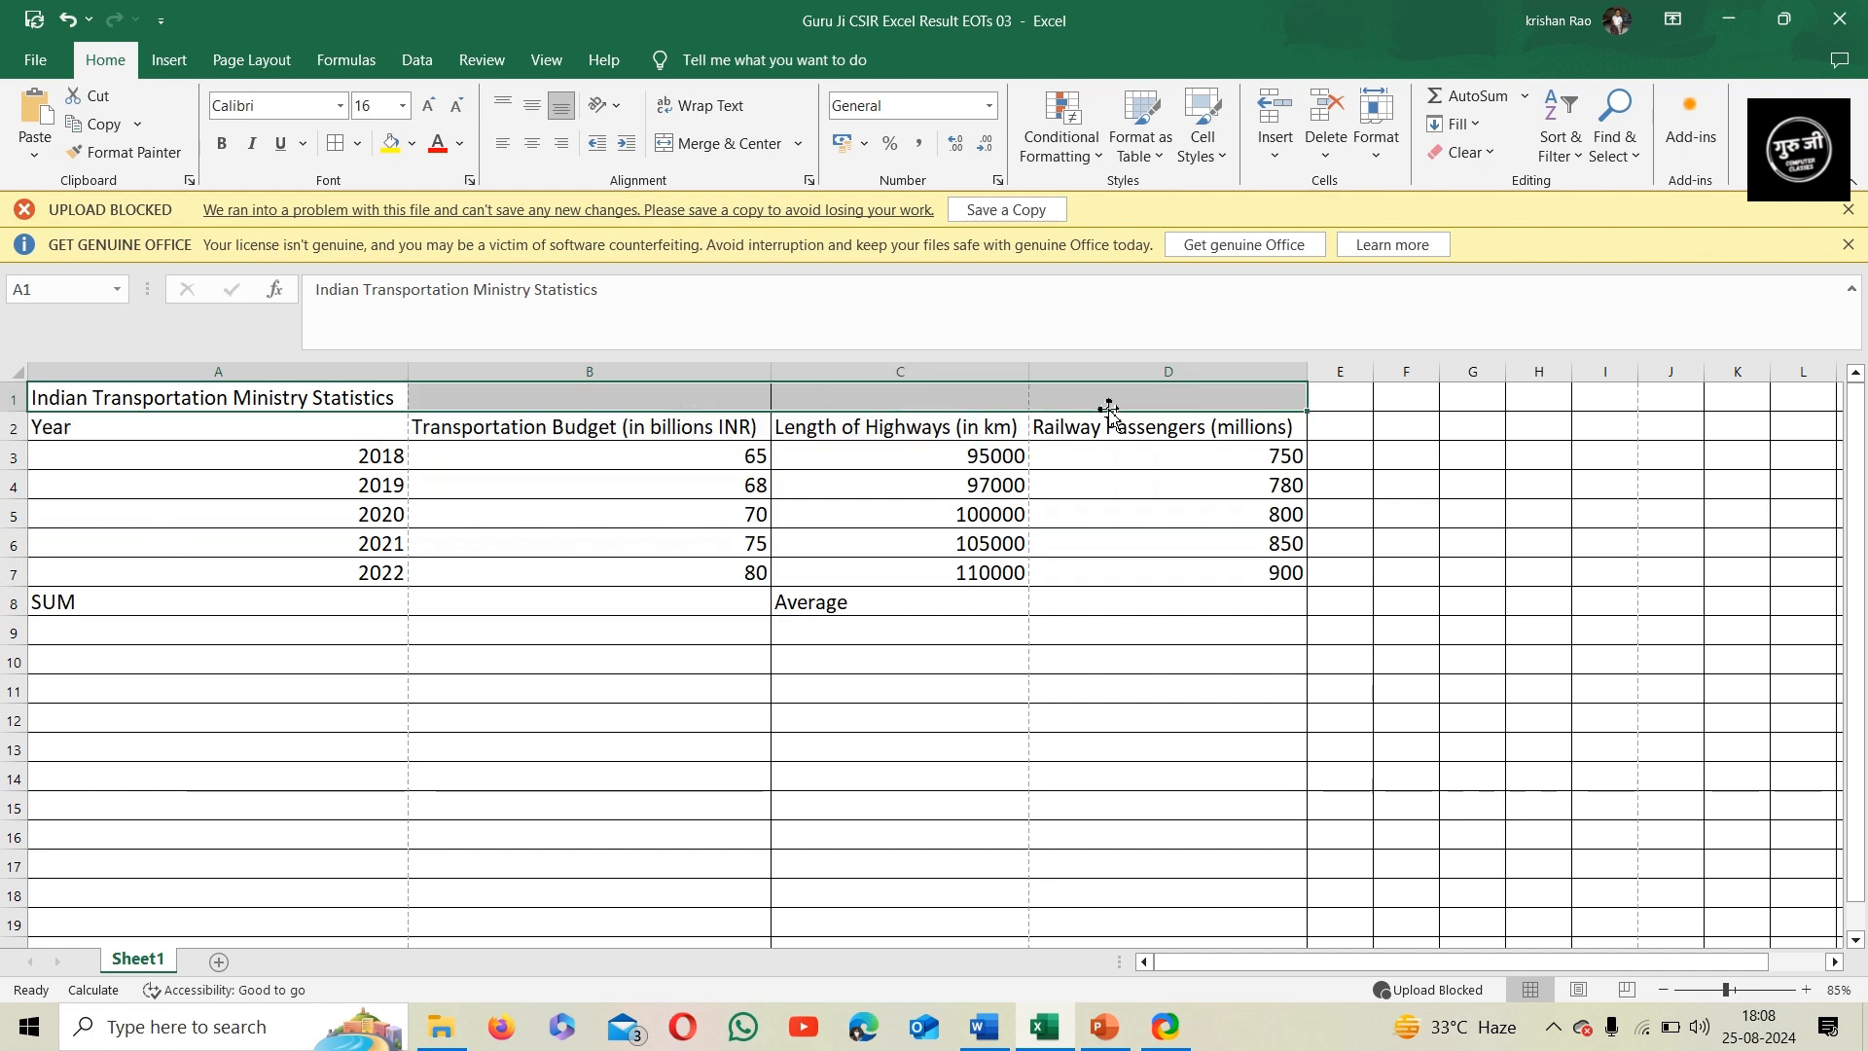
pyautogui.click(720, 144)
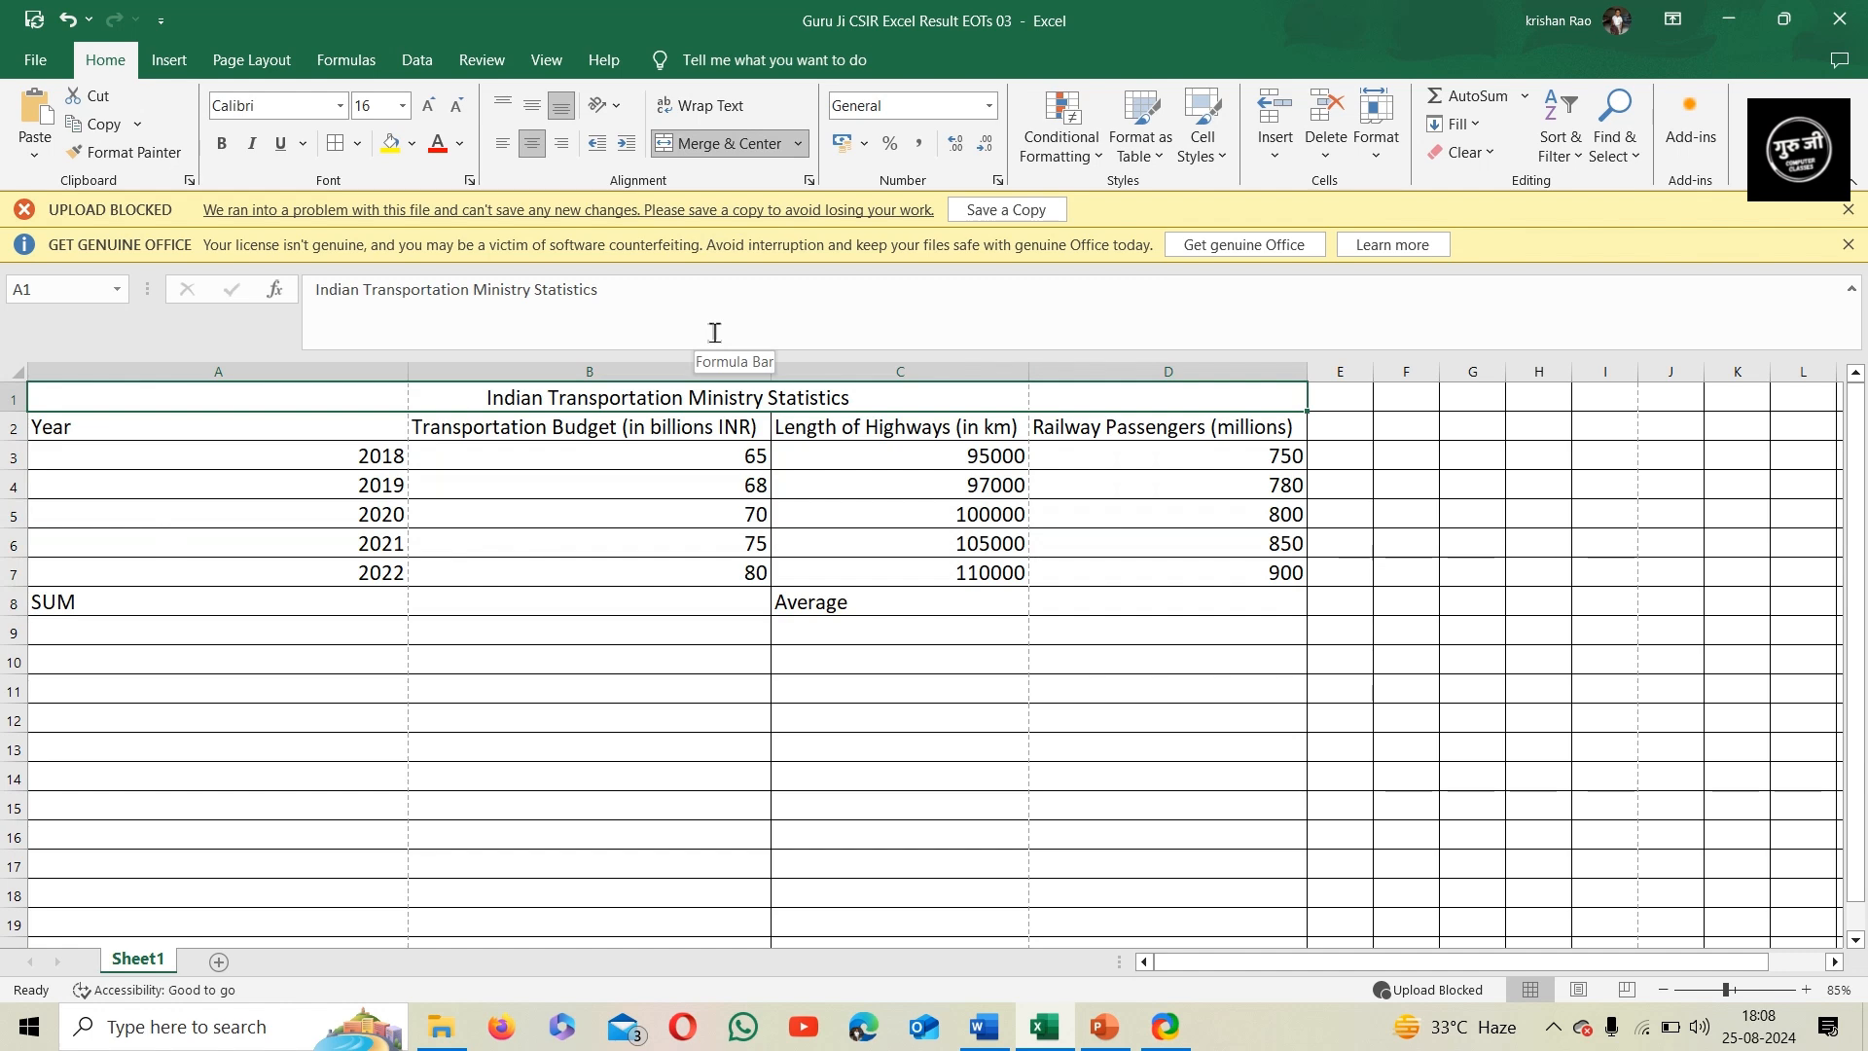
pyautogui.click(384, 109)
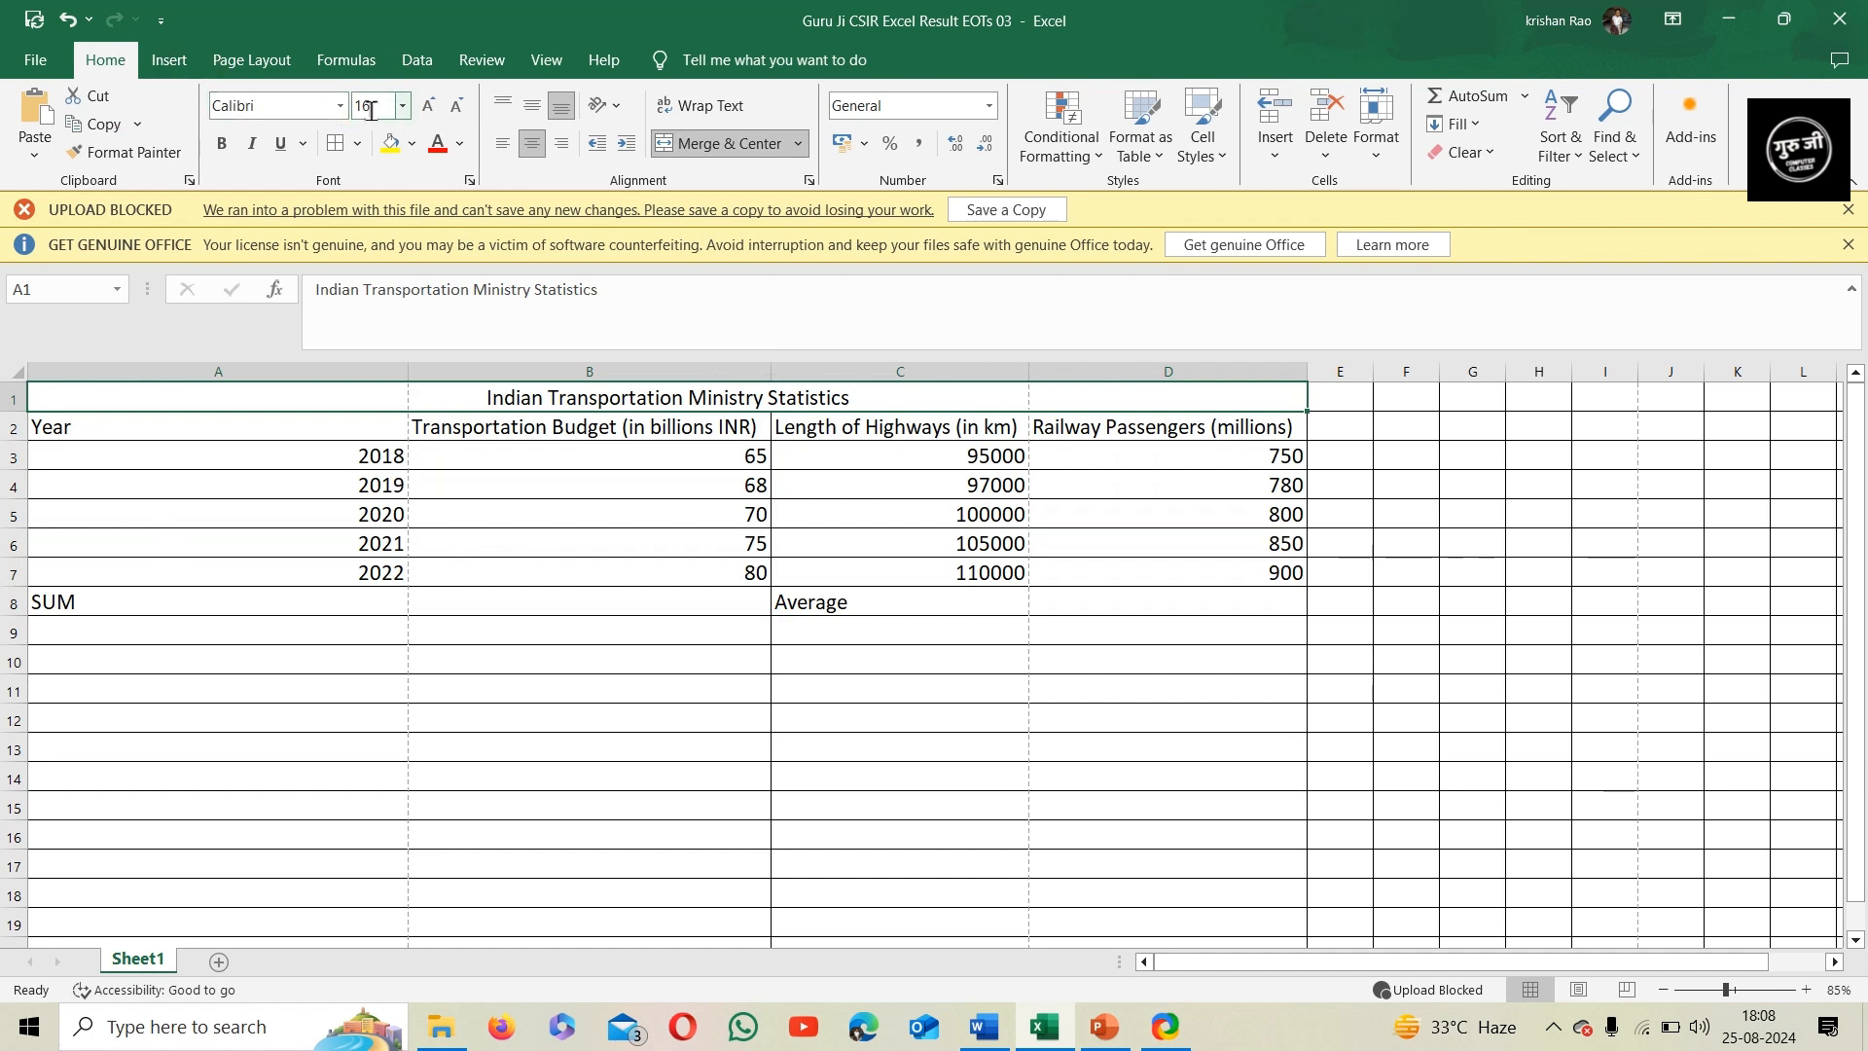
pyautogui.write('20')
pyautogui.press('Return')
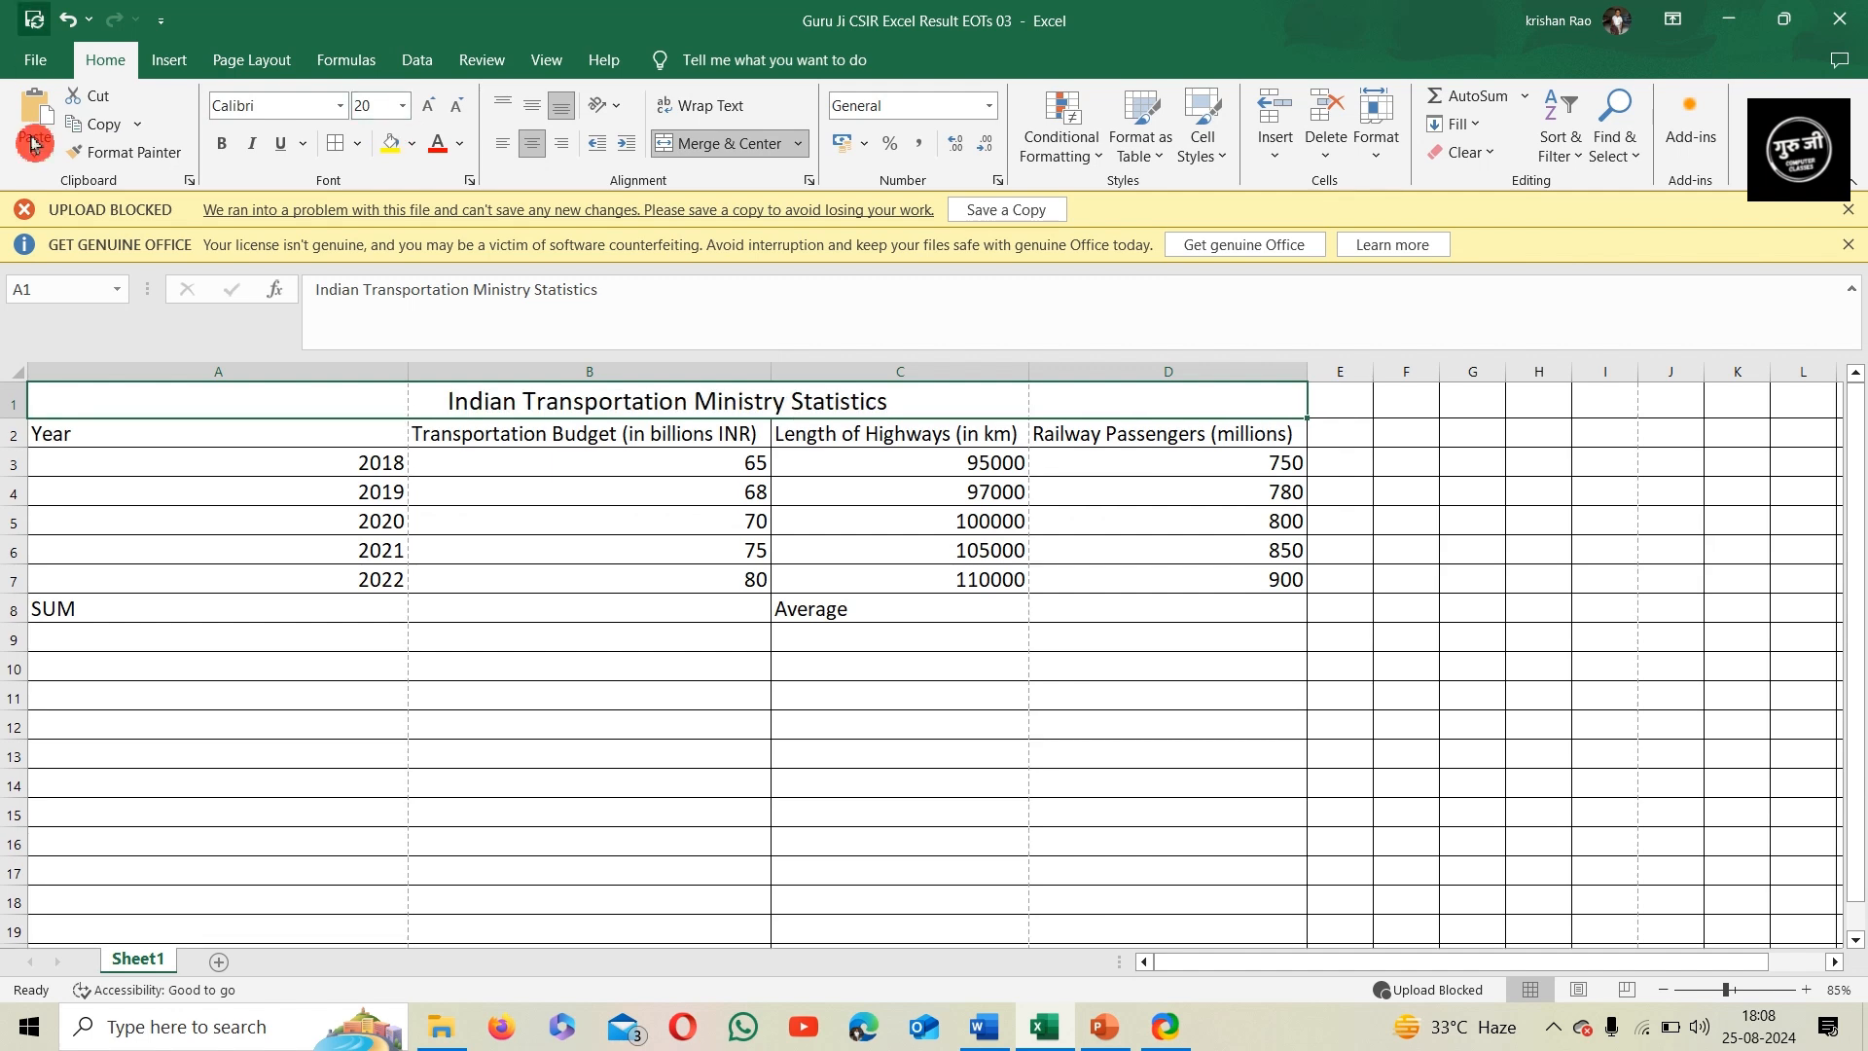
# Change the merged title's font to Amasis MT Pro and fill its cell with the standard light green color
pyautogui.click(291, 109)
pyautogui.write('Am')
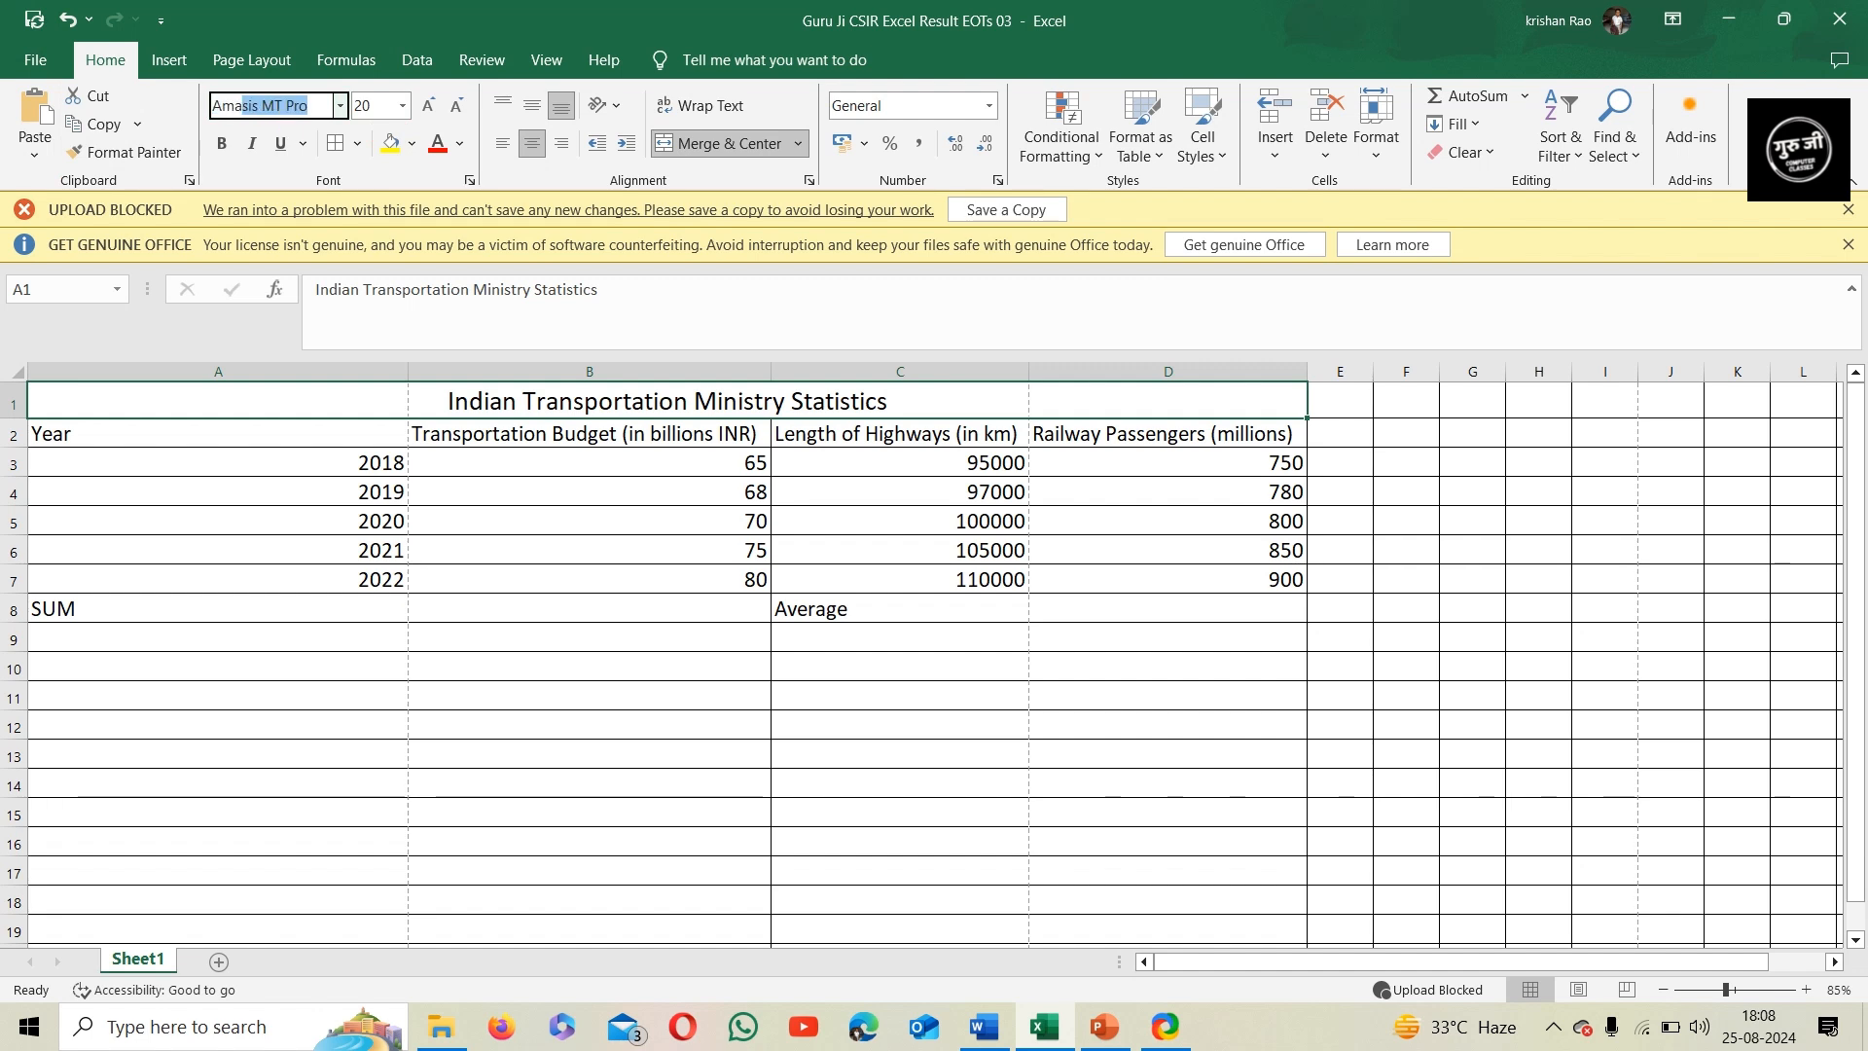
pyautogui.write('a')
pyautogui.press('Return')
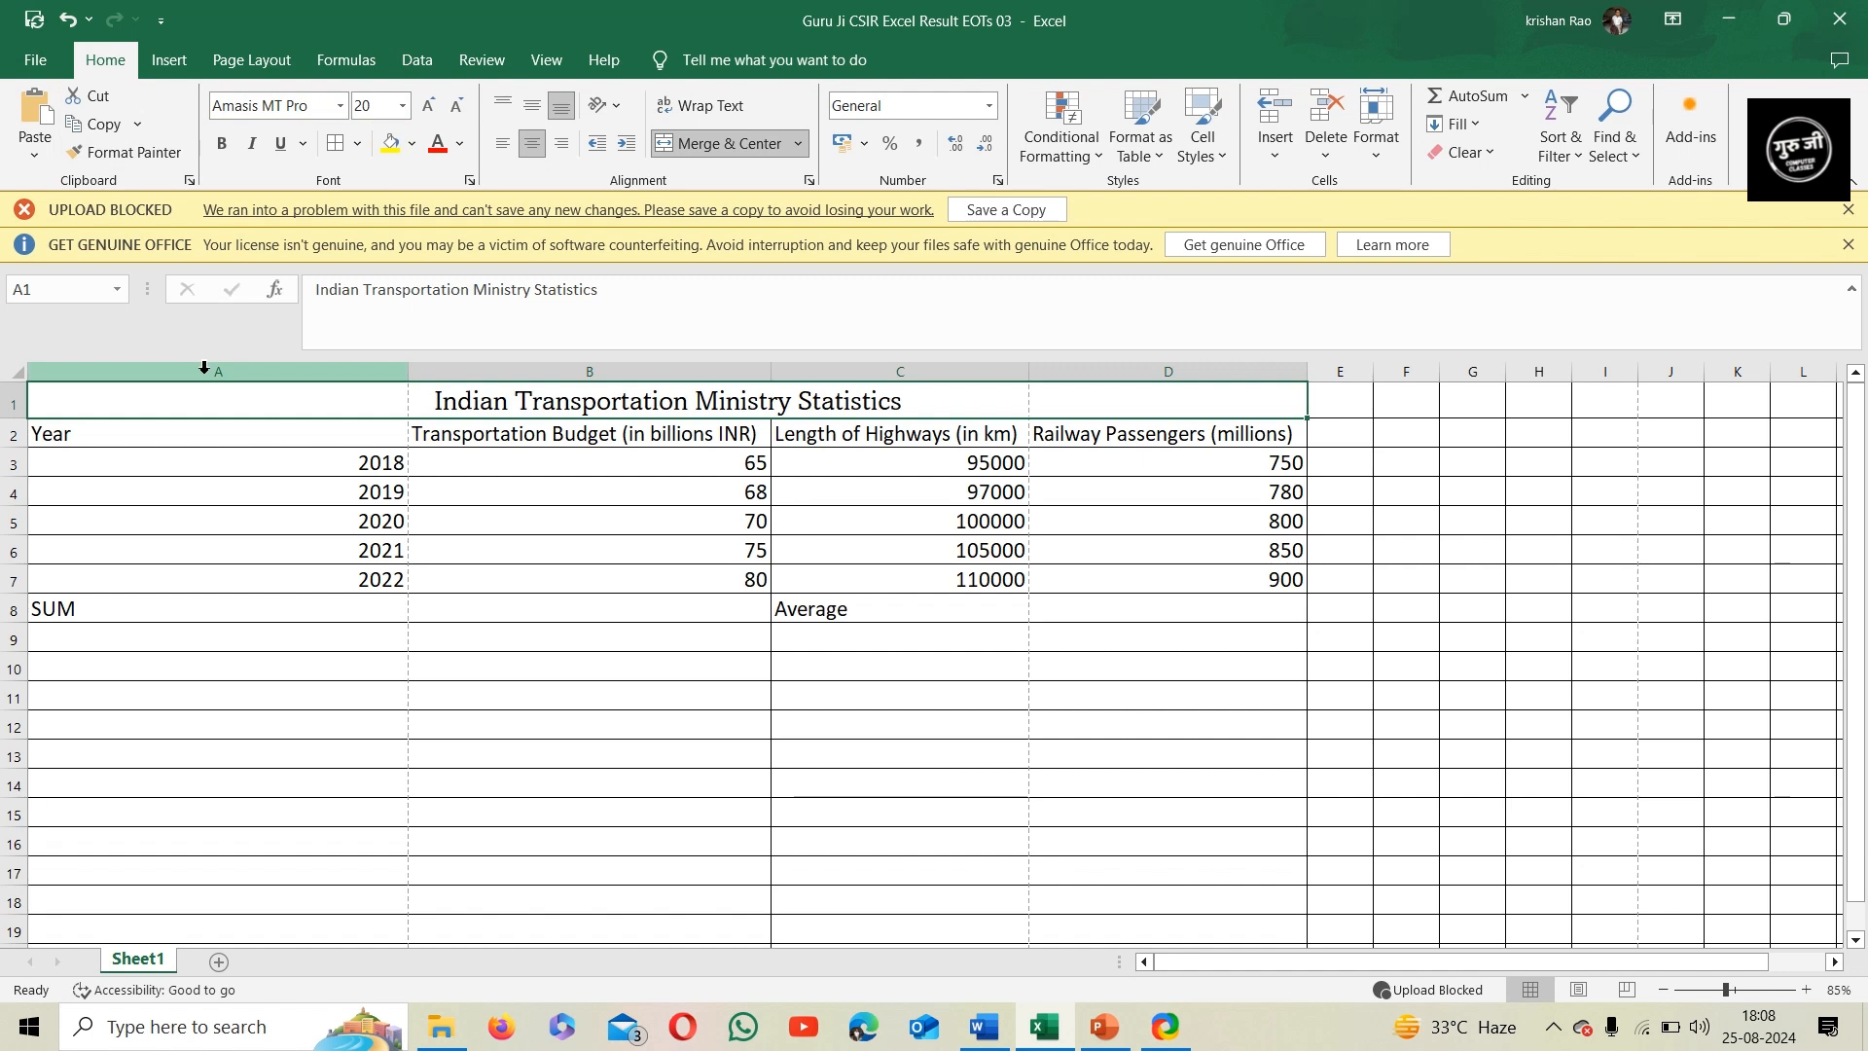
pyautogui.click(412, 143)
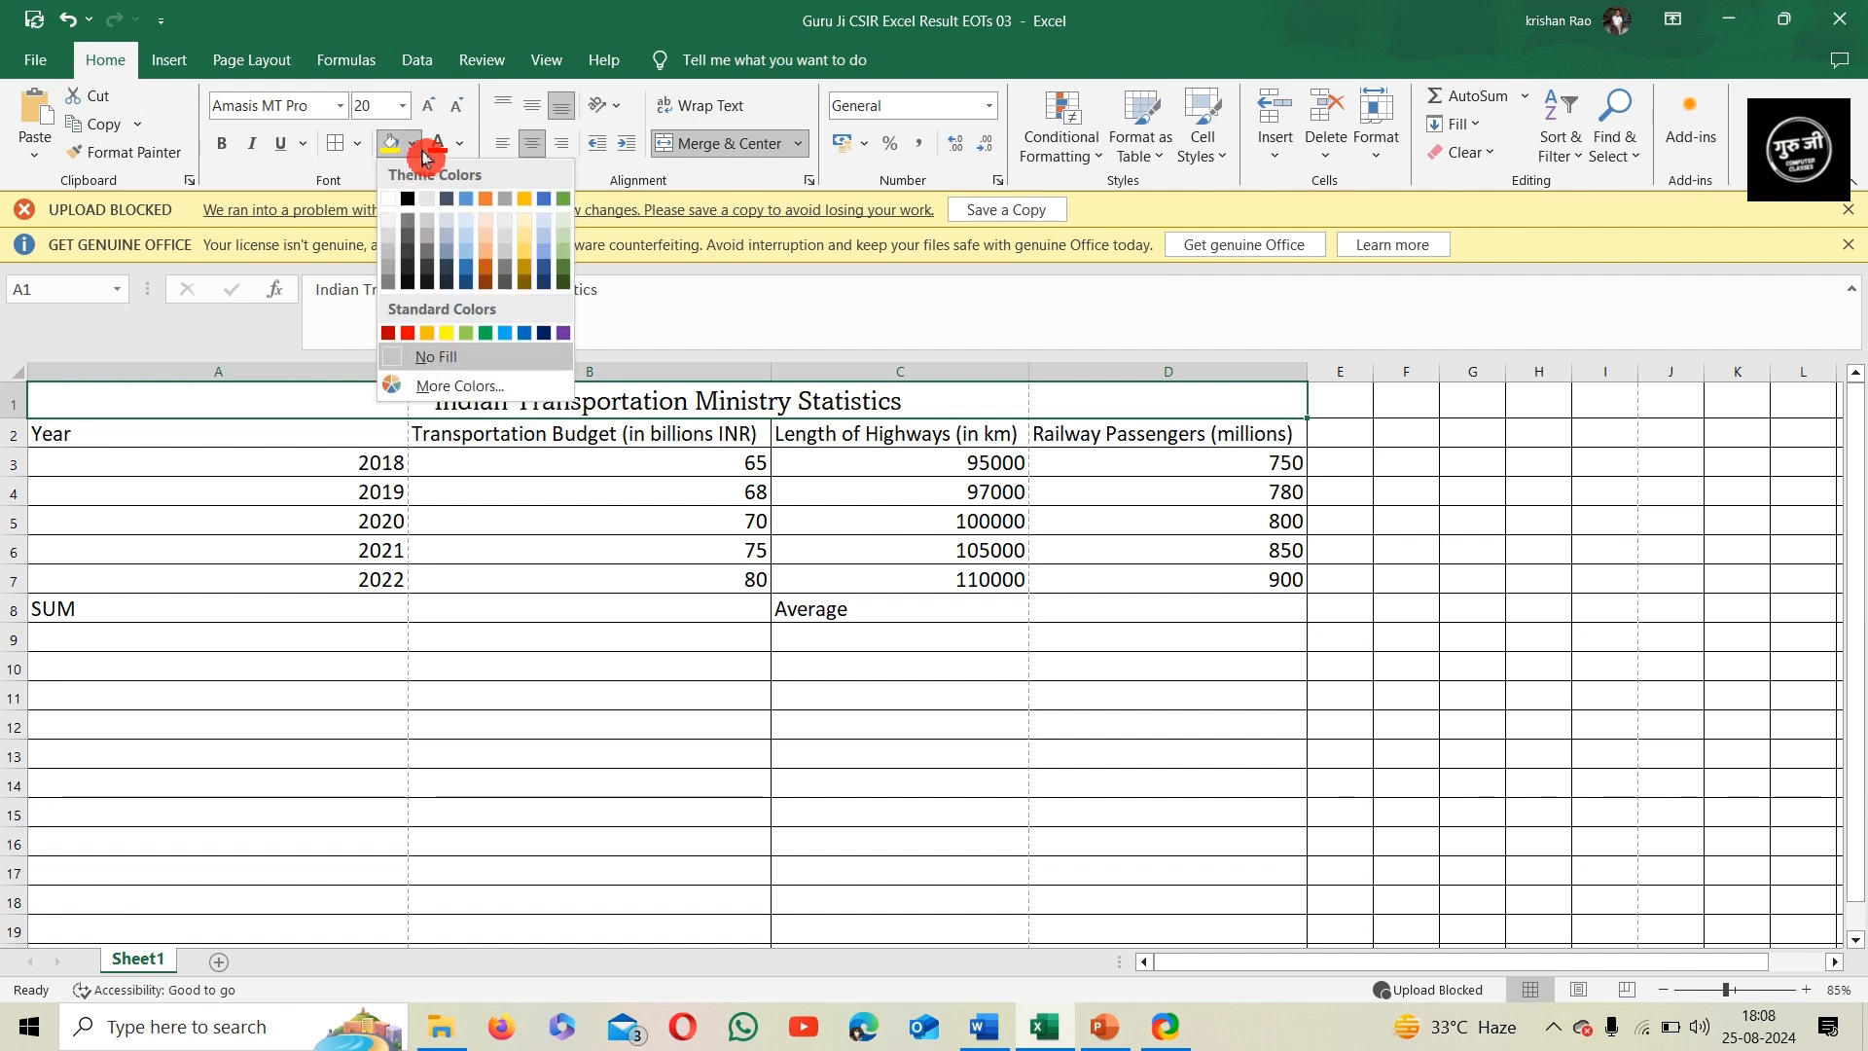
pyautogui.click(474, 337)
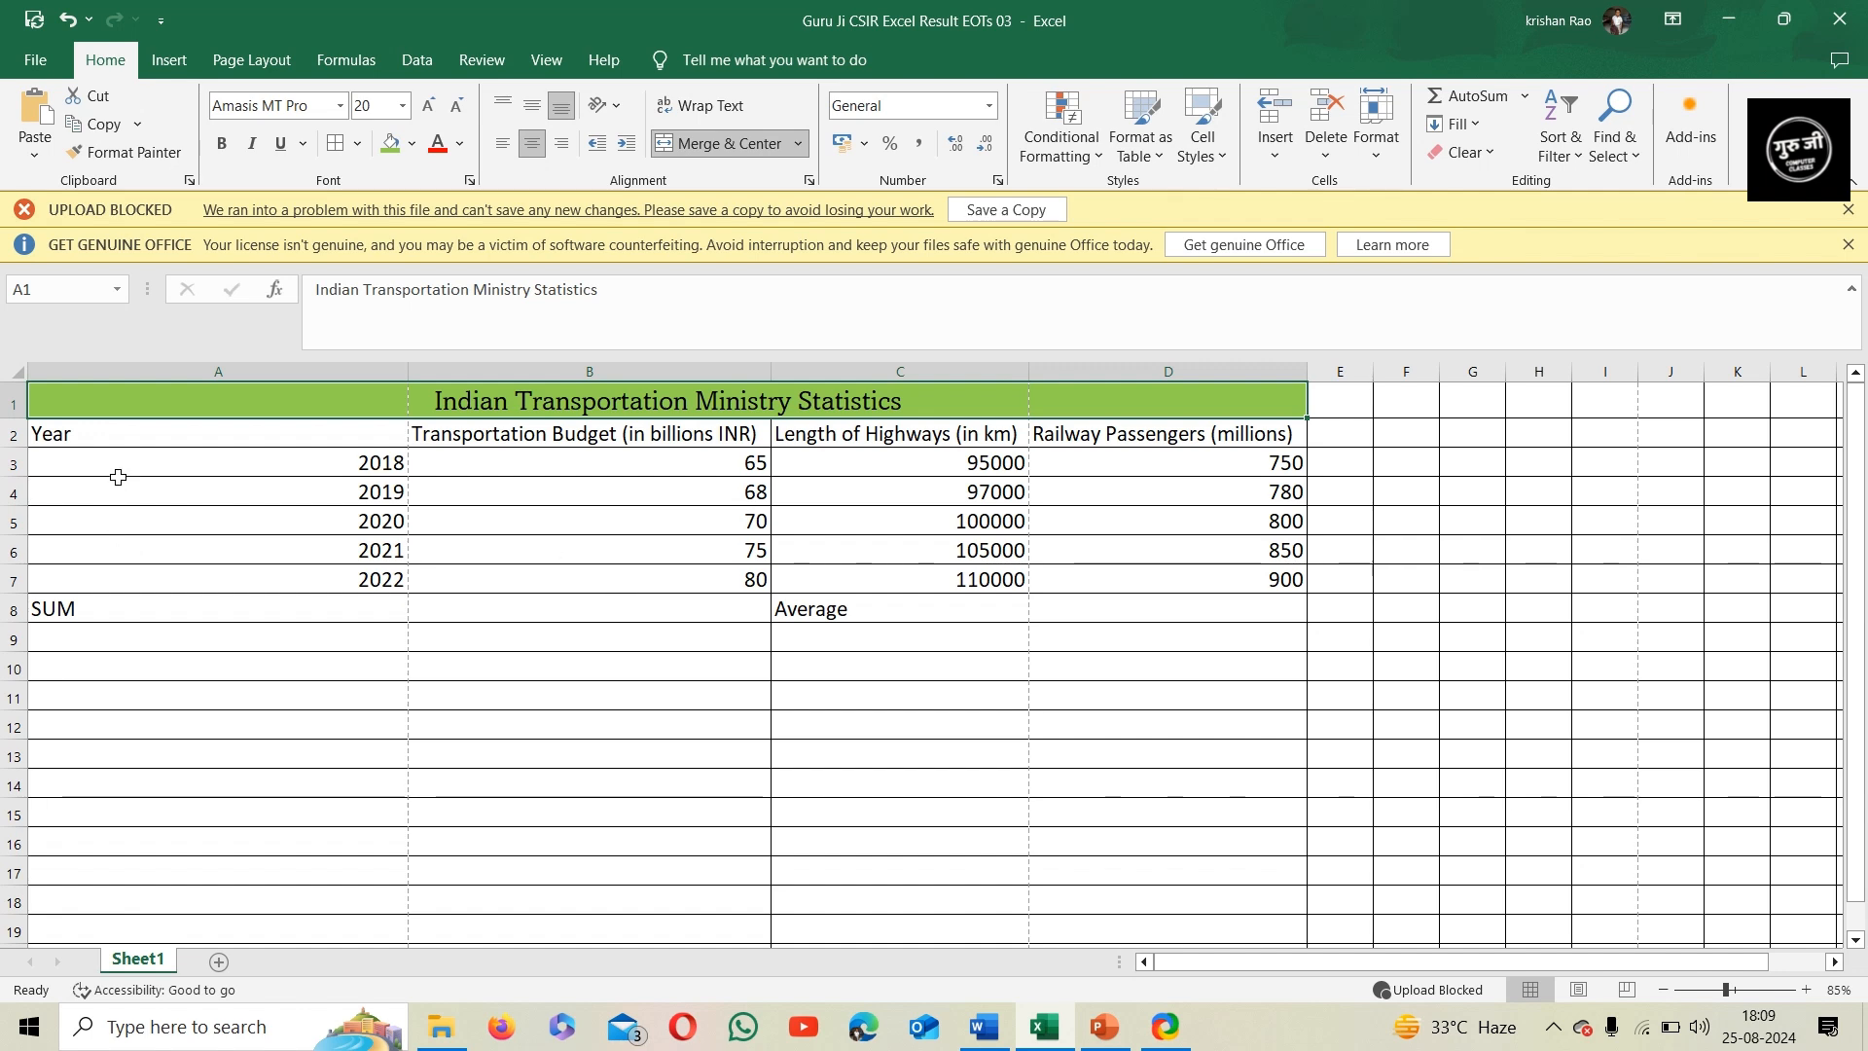
# Center the column headings in A2:D2 and fill them with Orange, Accent 2, Lighter 60%
pyautogui.moveTo(123, 448); pyautogui.dragTo(1206, 440)
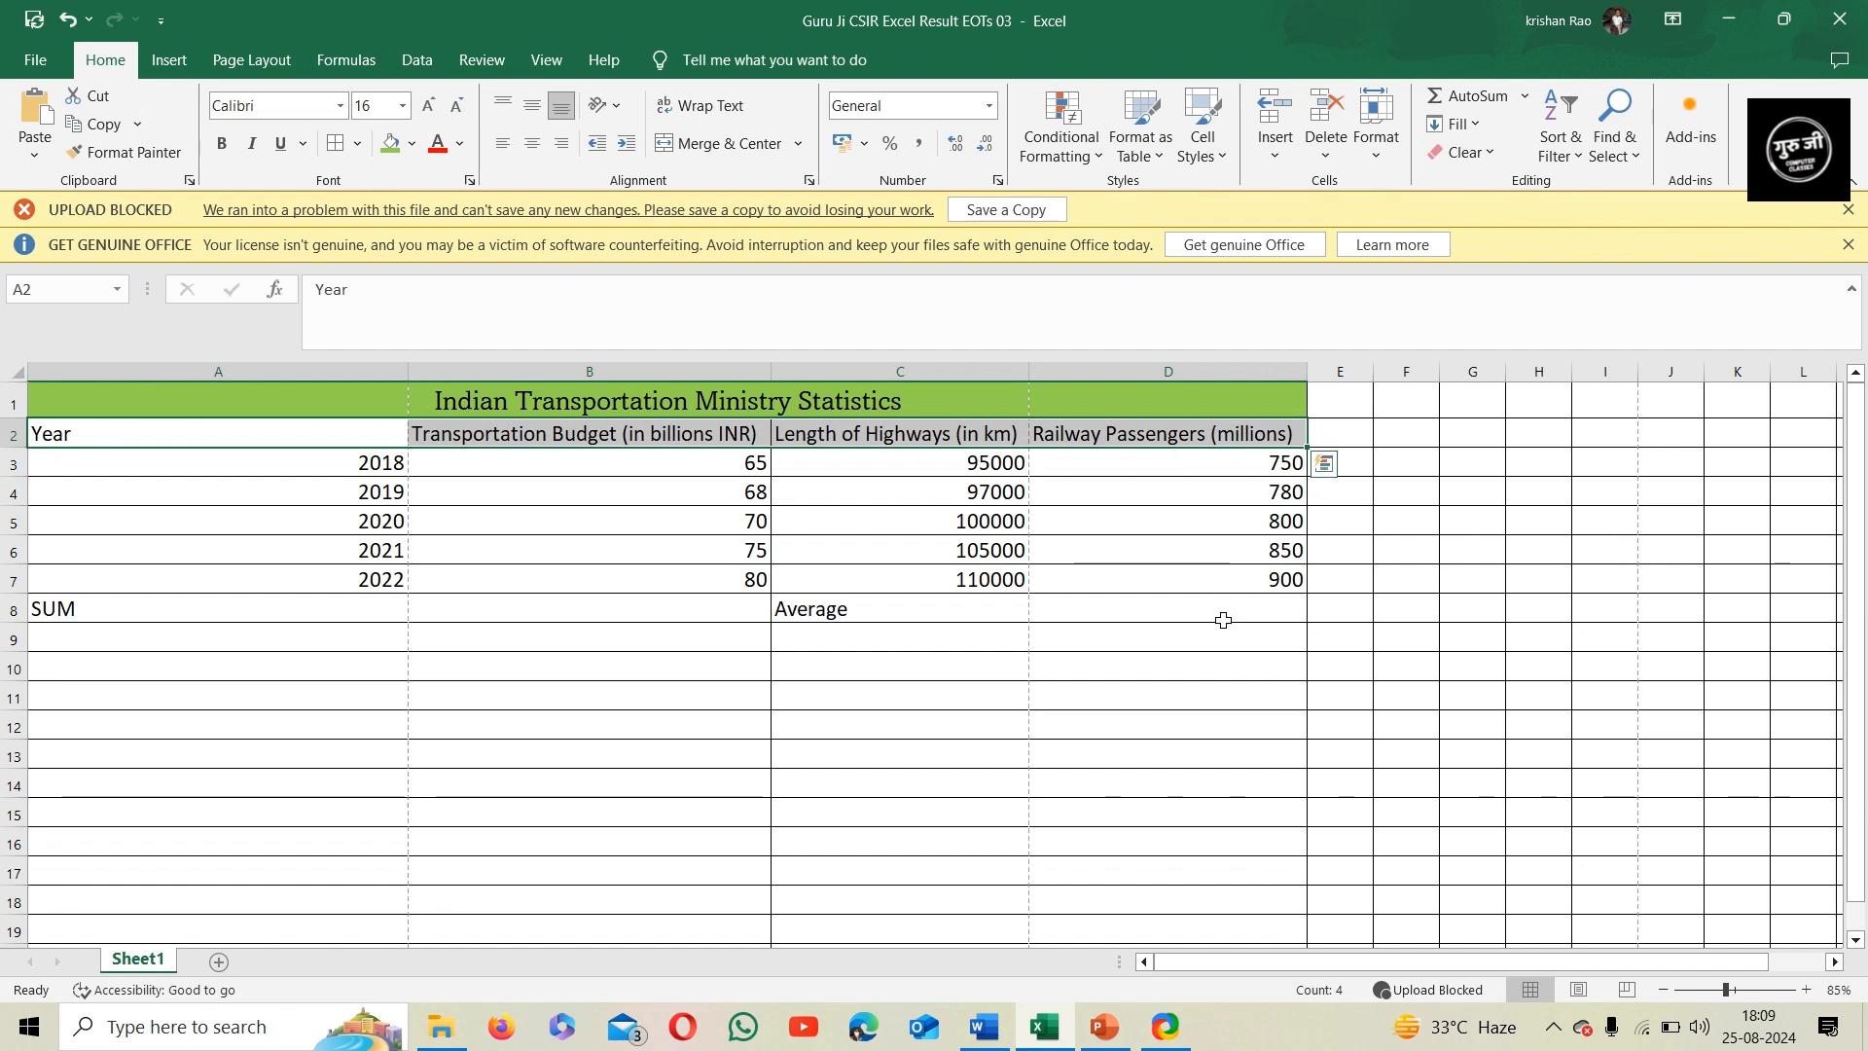
pyautogui.click(532, 143)
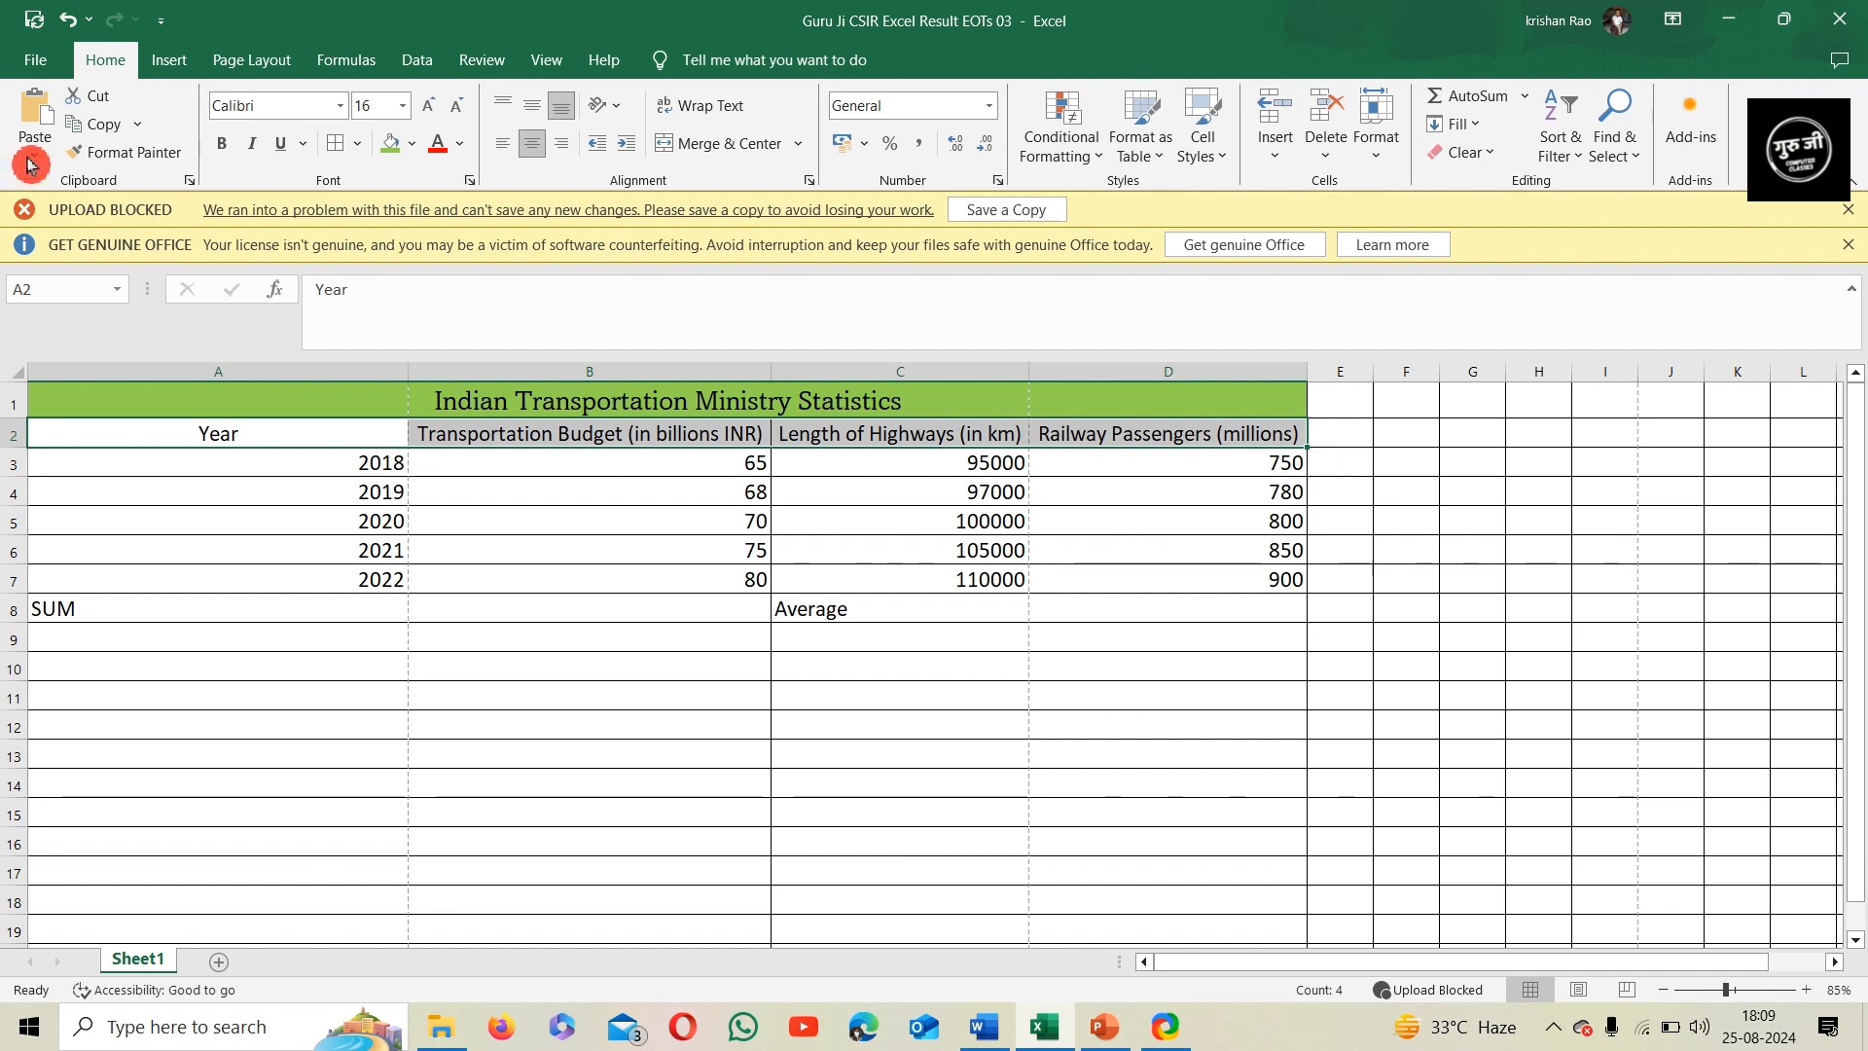
pyautogui.click(417, 146)
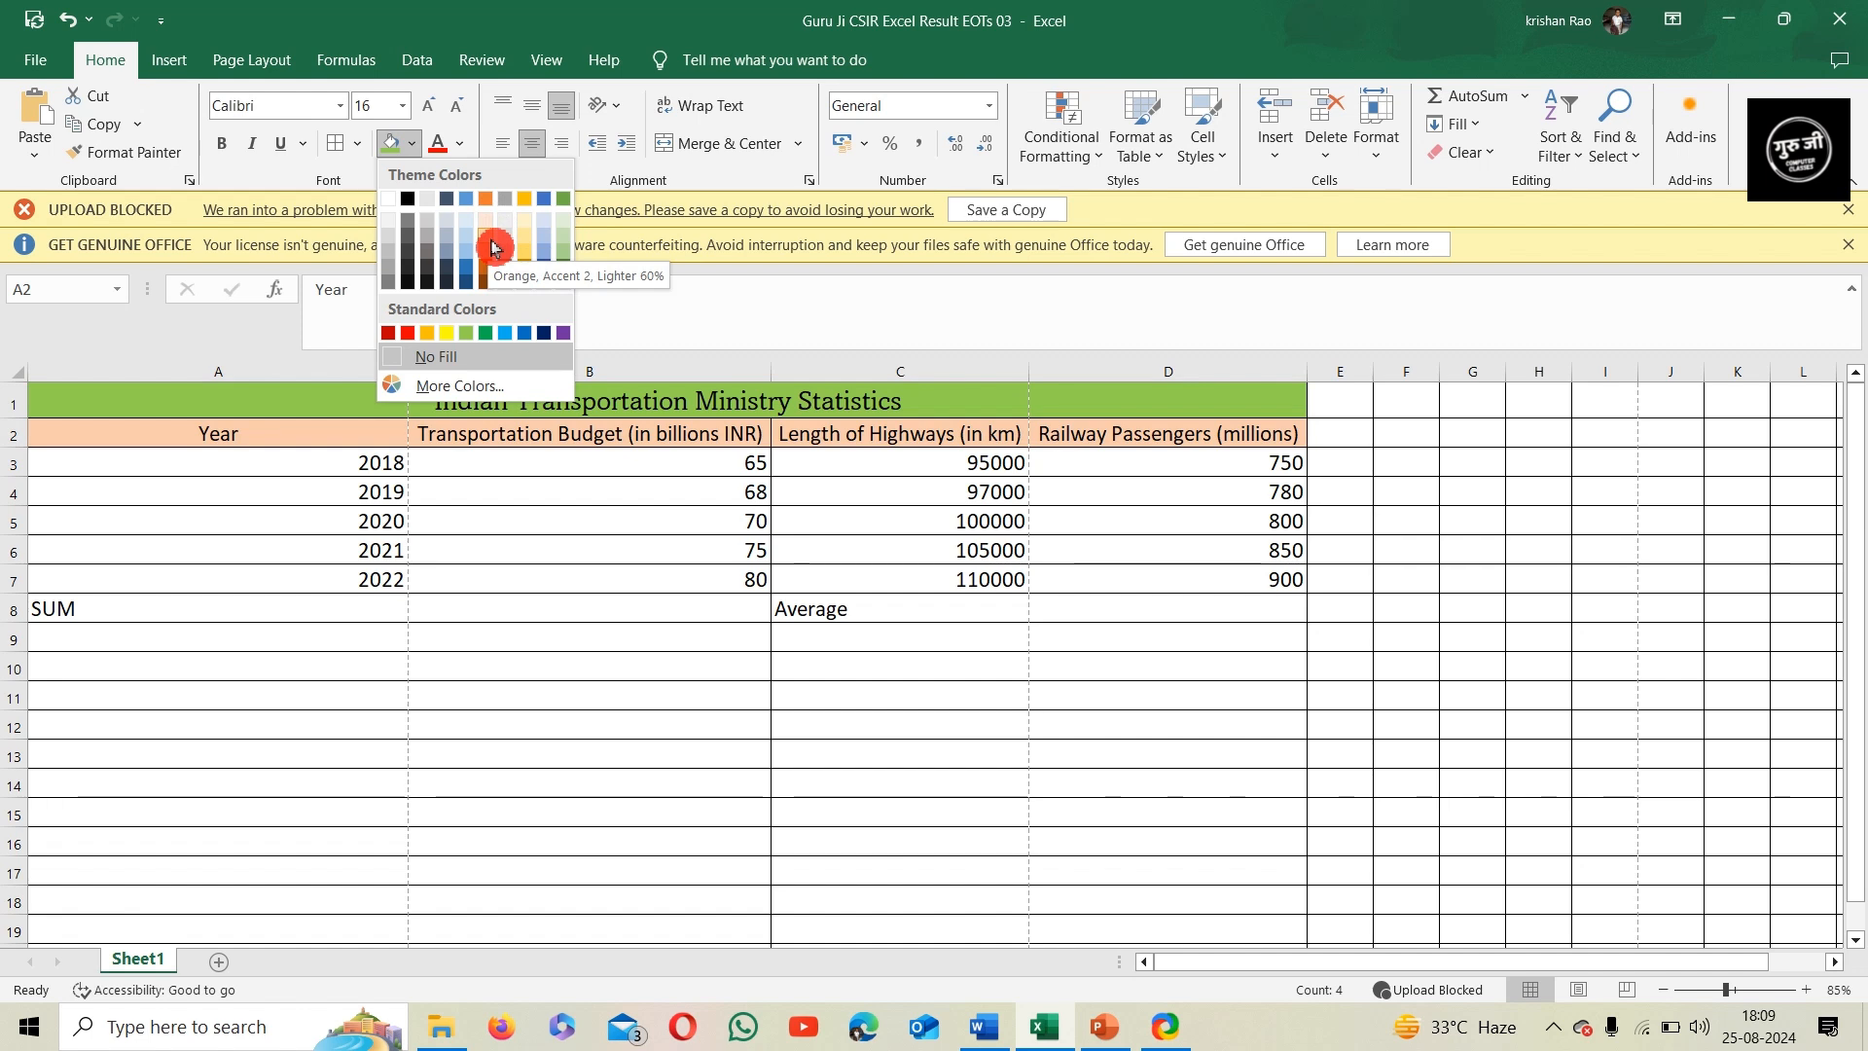
pyautogui.click(493, 248)
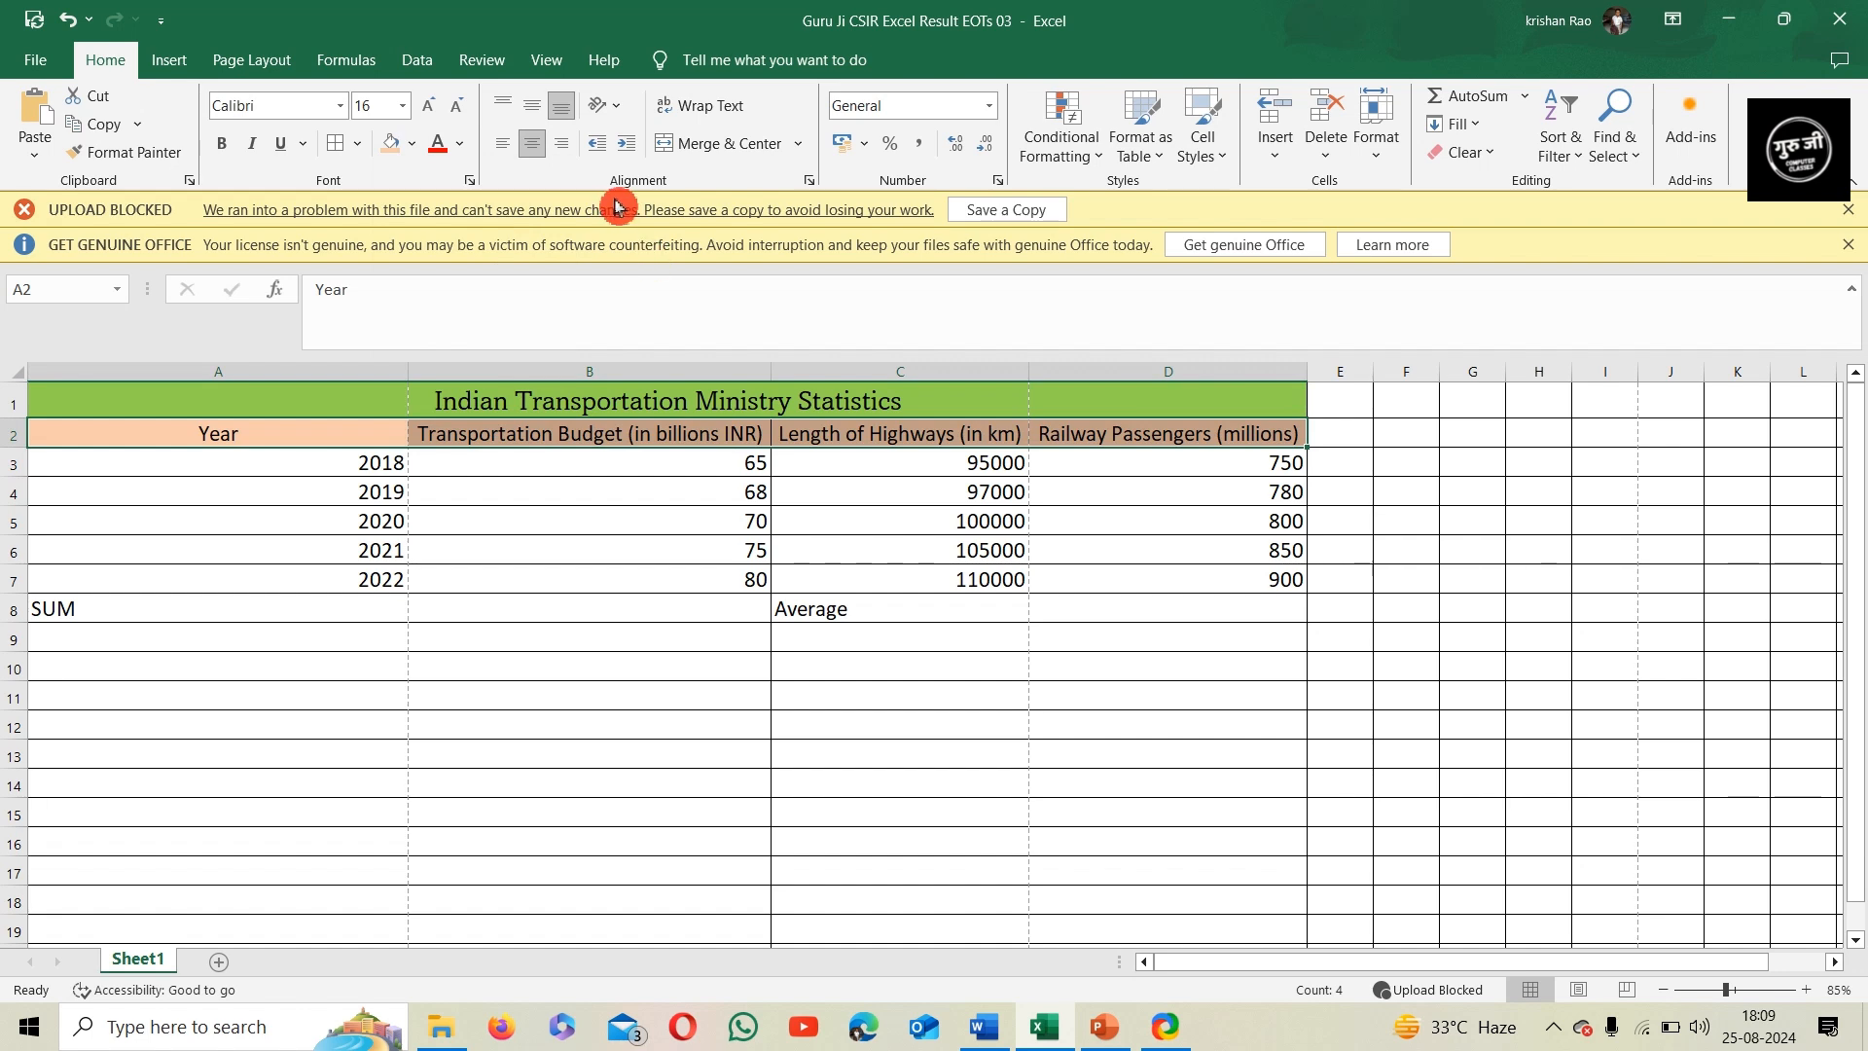
# Dismiss the Get Genuine Office and Upload Blocked notification bars above the worksheet
pyautogui.click(1849, 245)
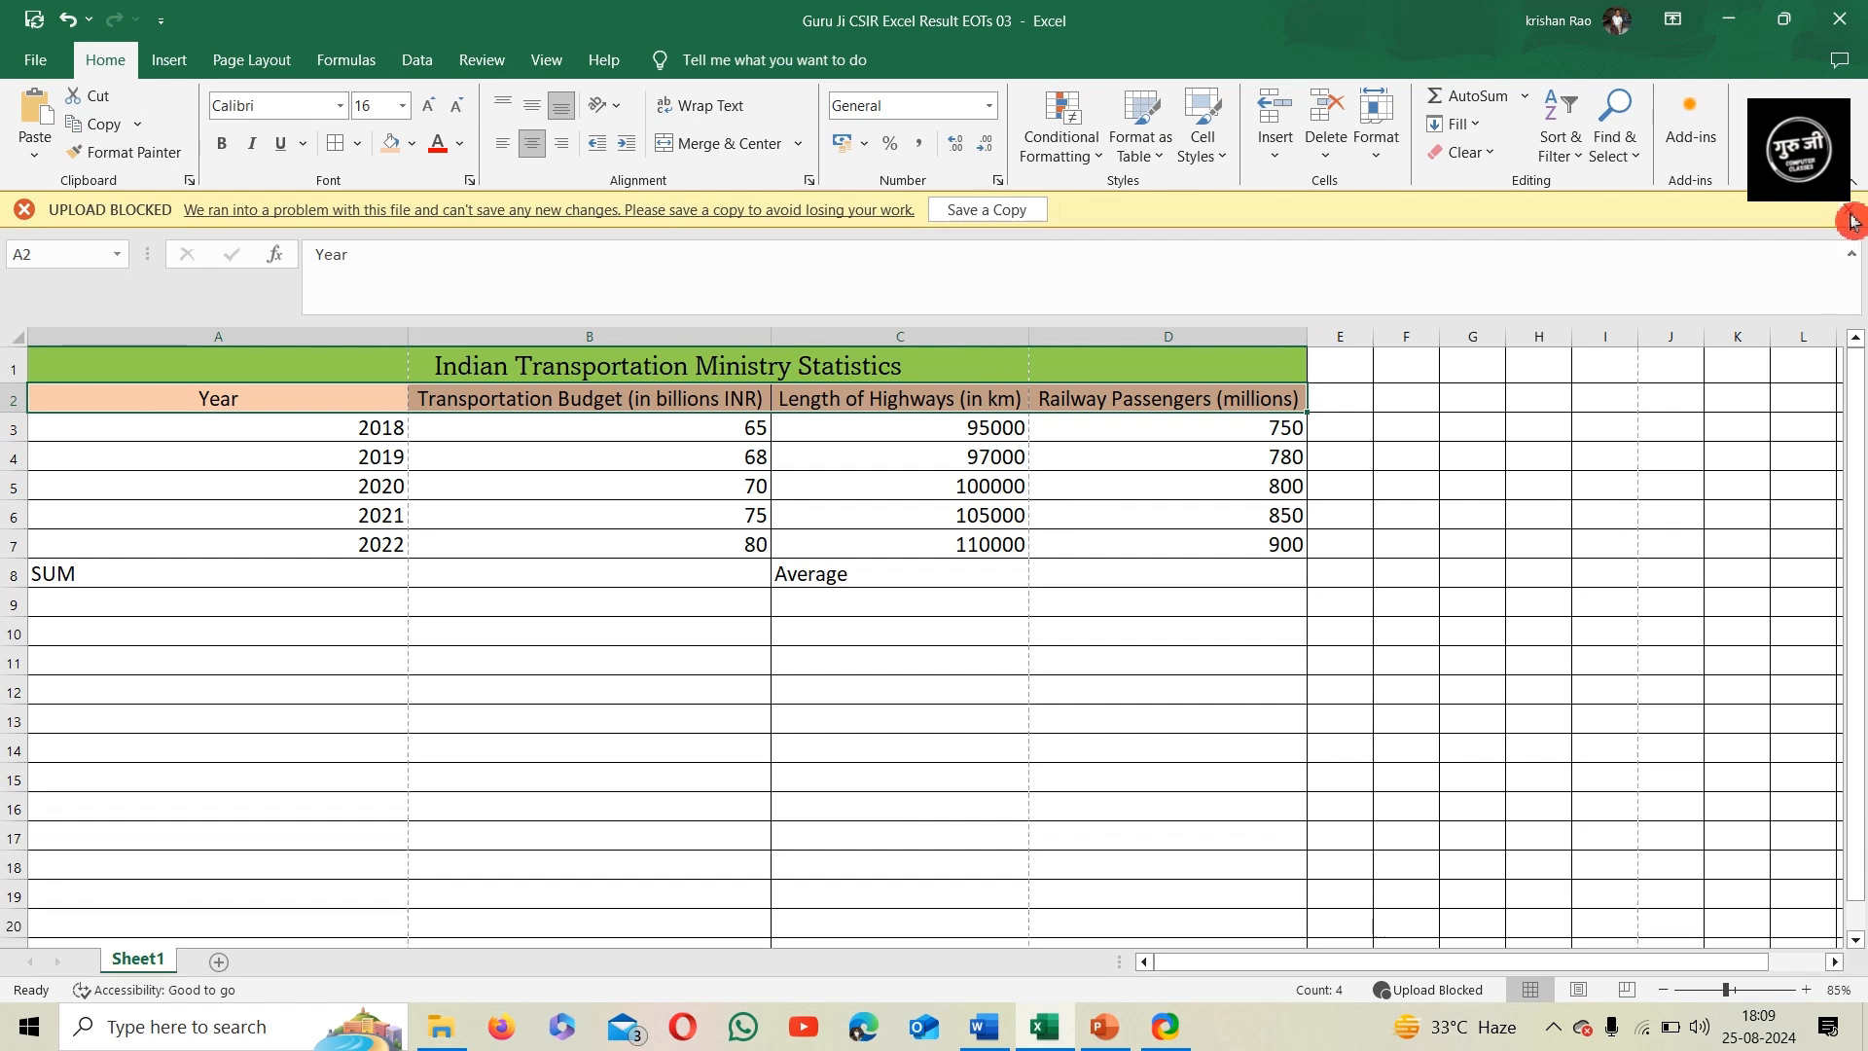
pyautogui.click(1849, 209)
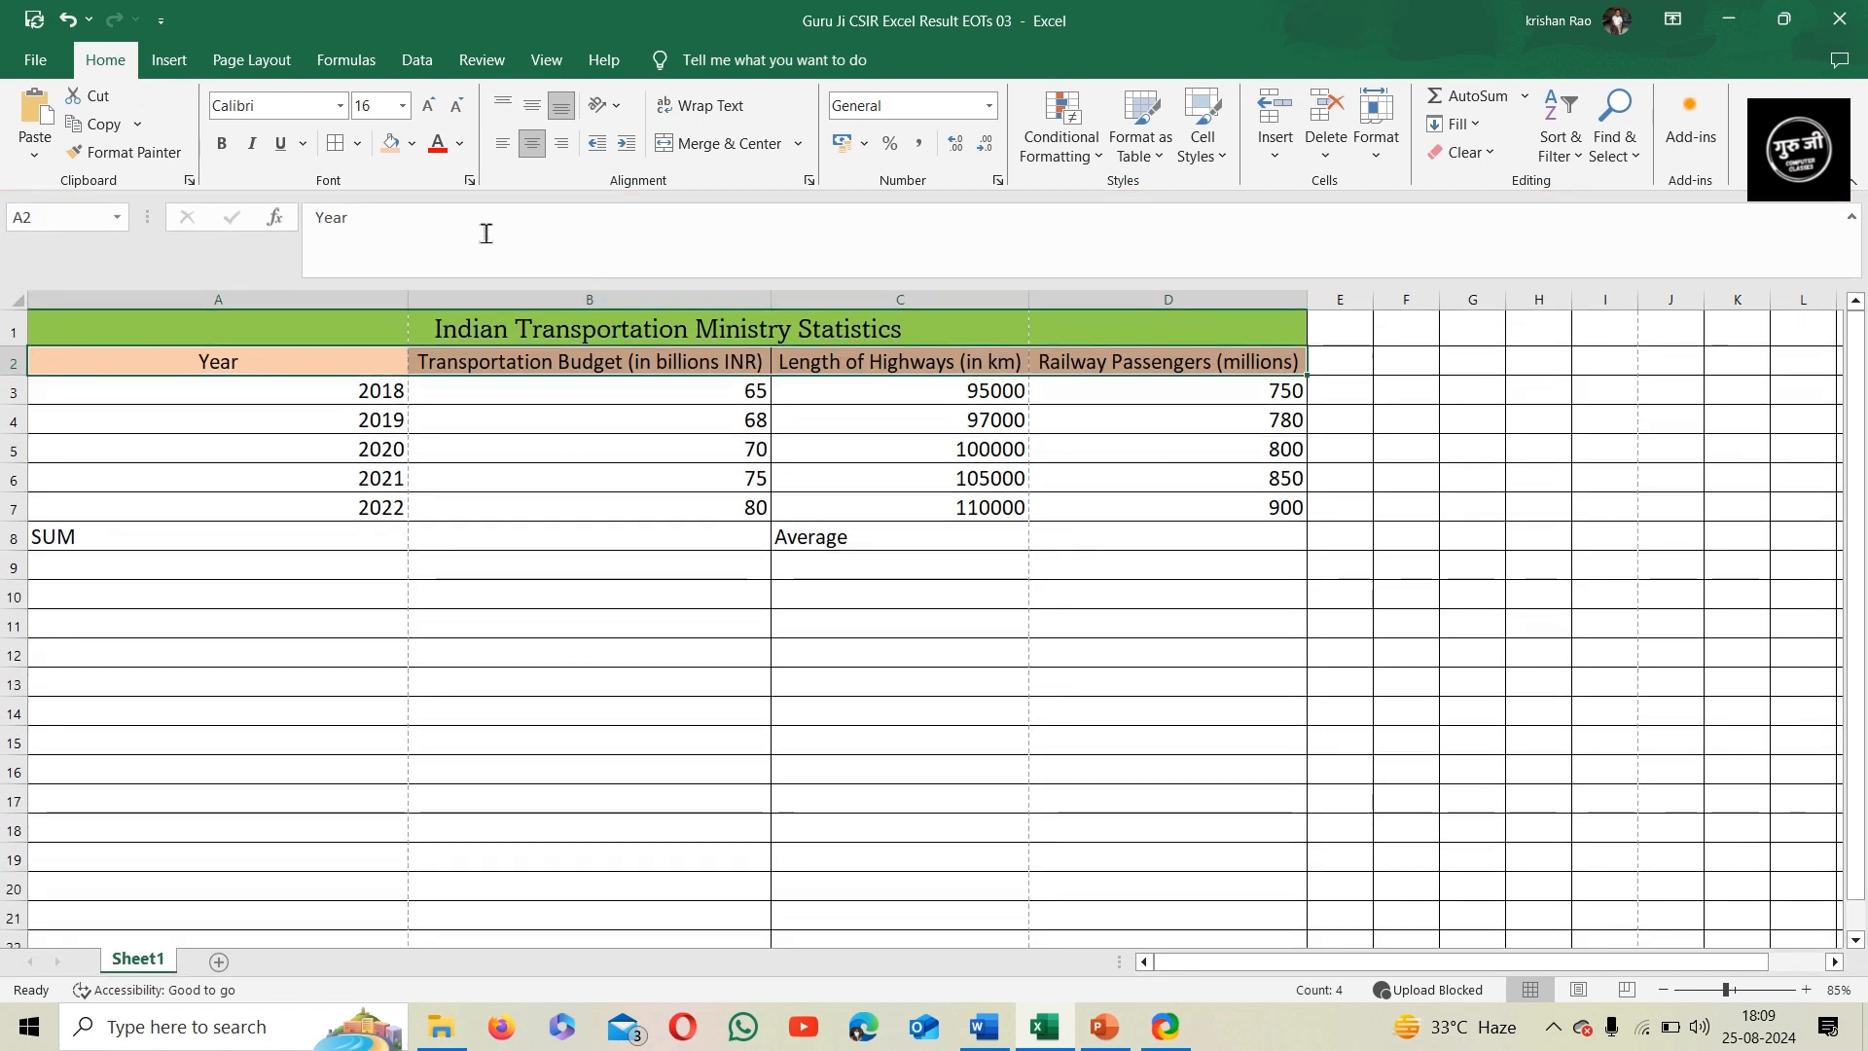
pyautogui.click(415, 148)
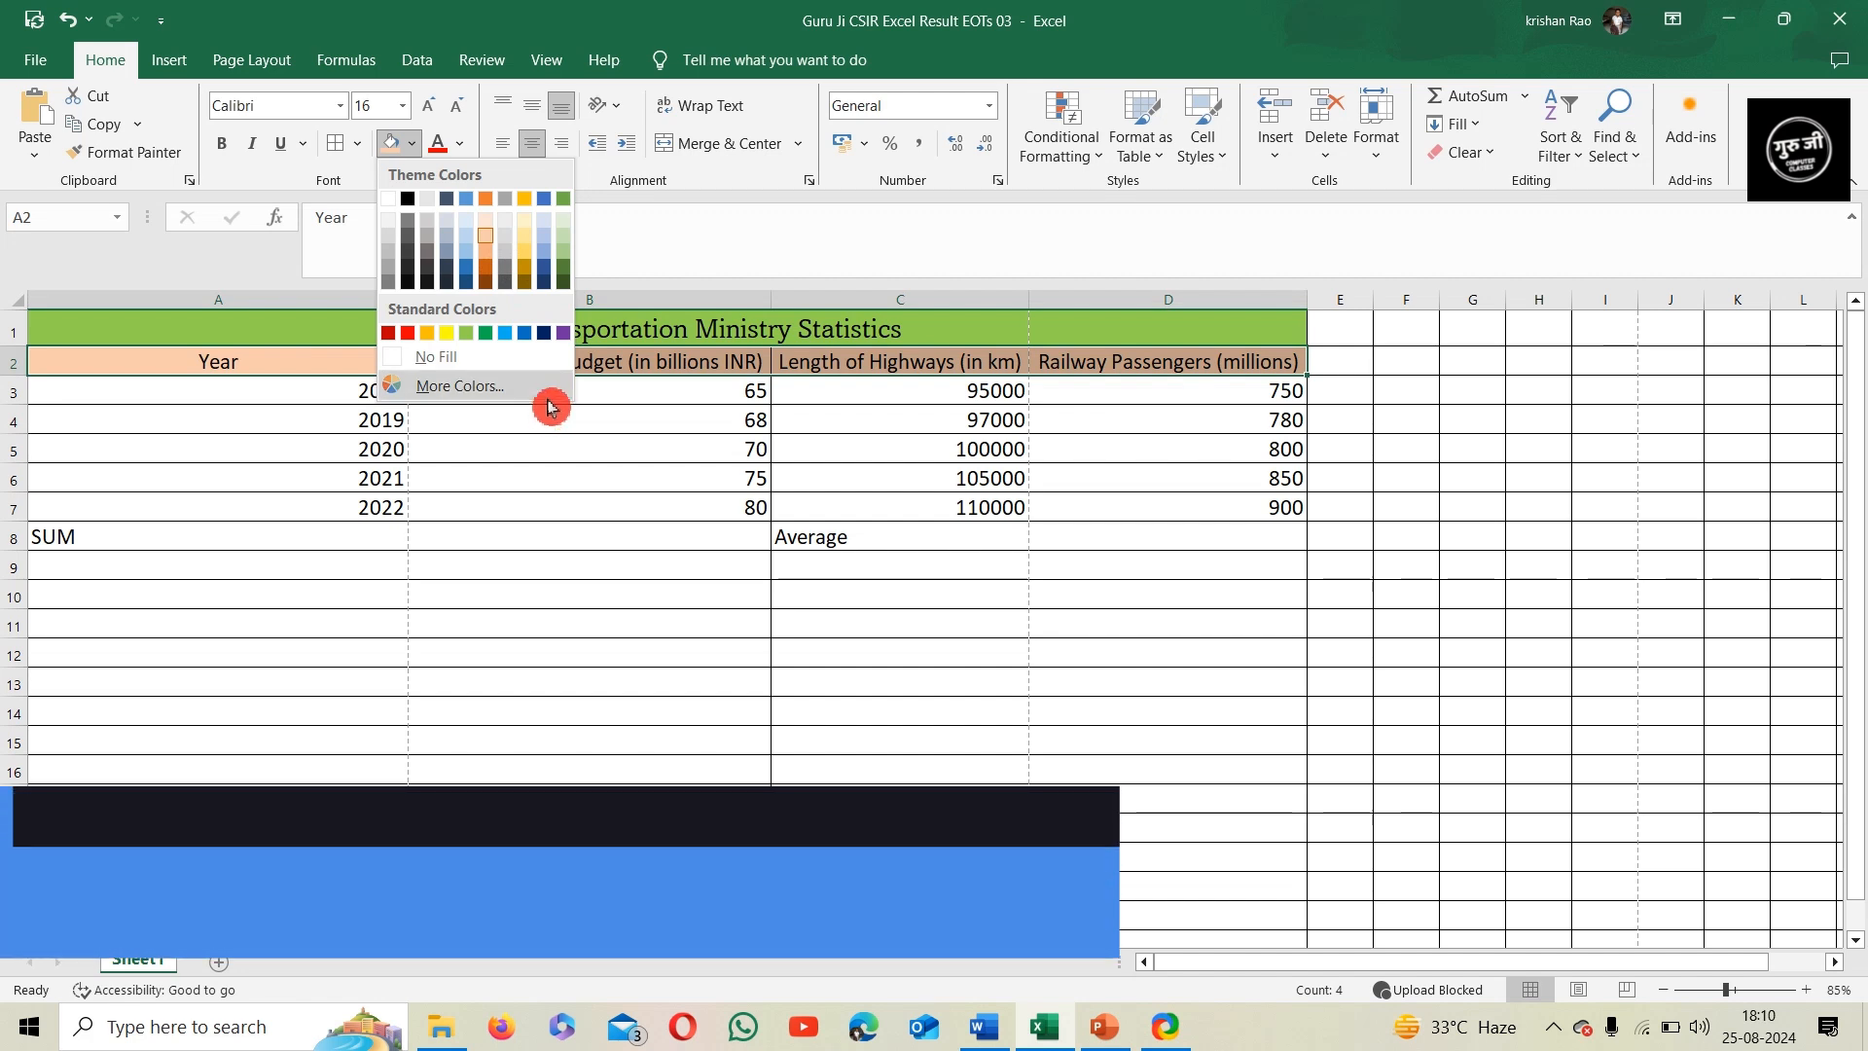
pyautogui.press('Escape')
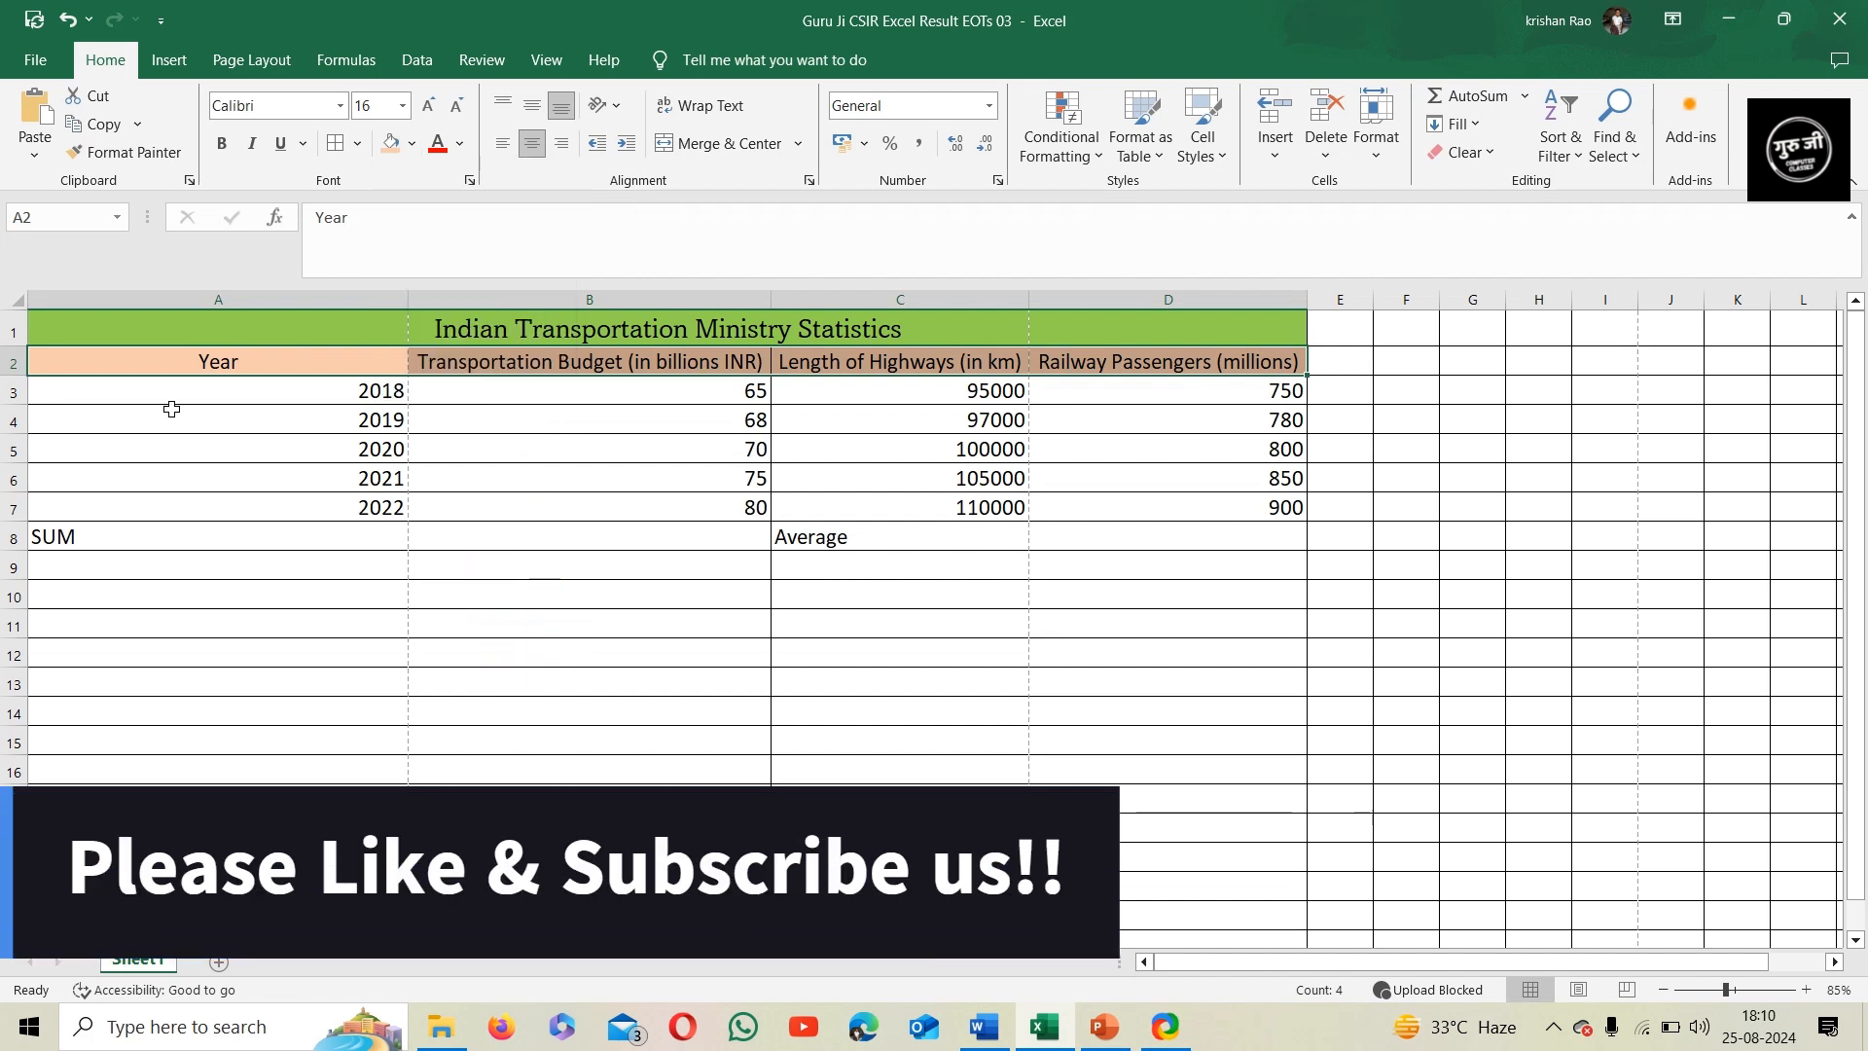
# Apply the Currency number format to the transportation budget values in B3:B7
pyautogui.moveTo(555, 405); pyautogui.dragTo(562, 510)
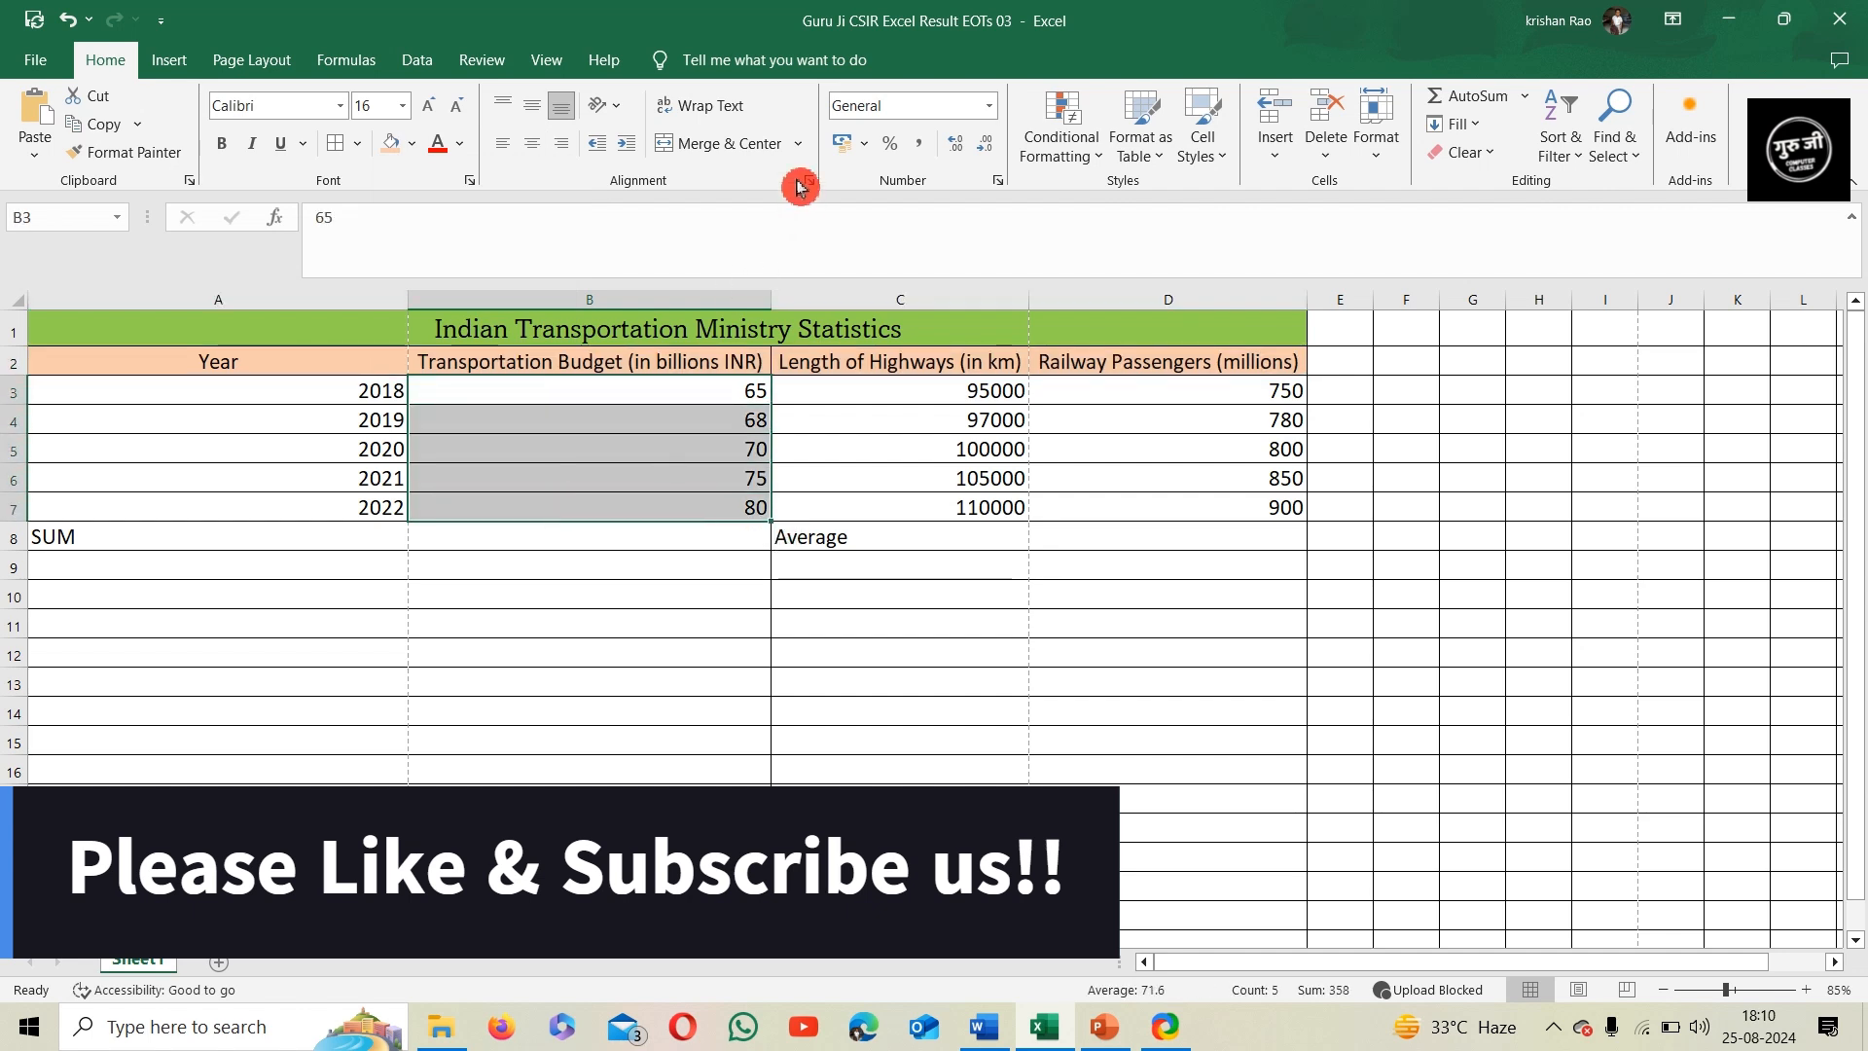
pyautogui.click(990, 107)
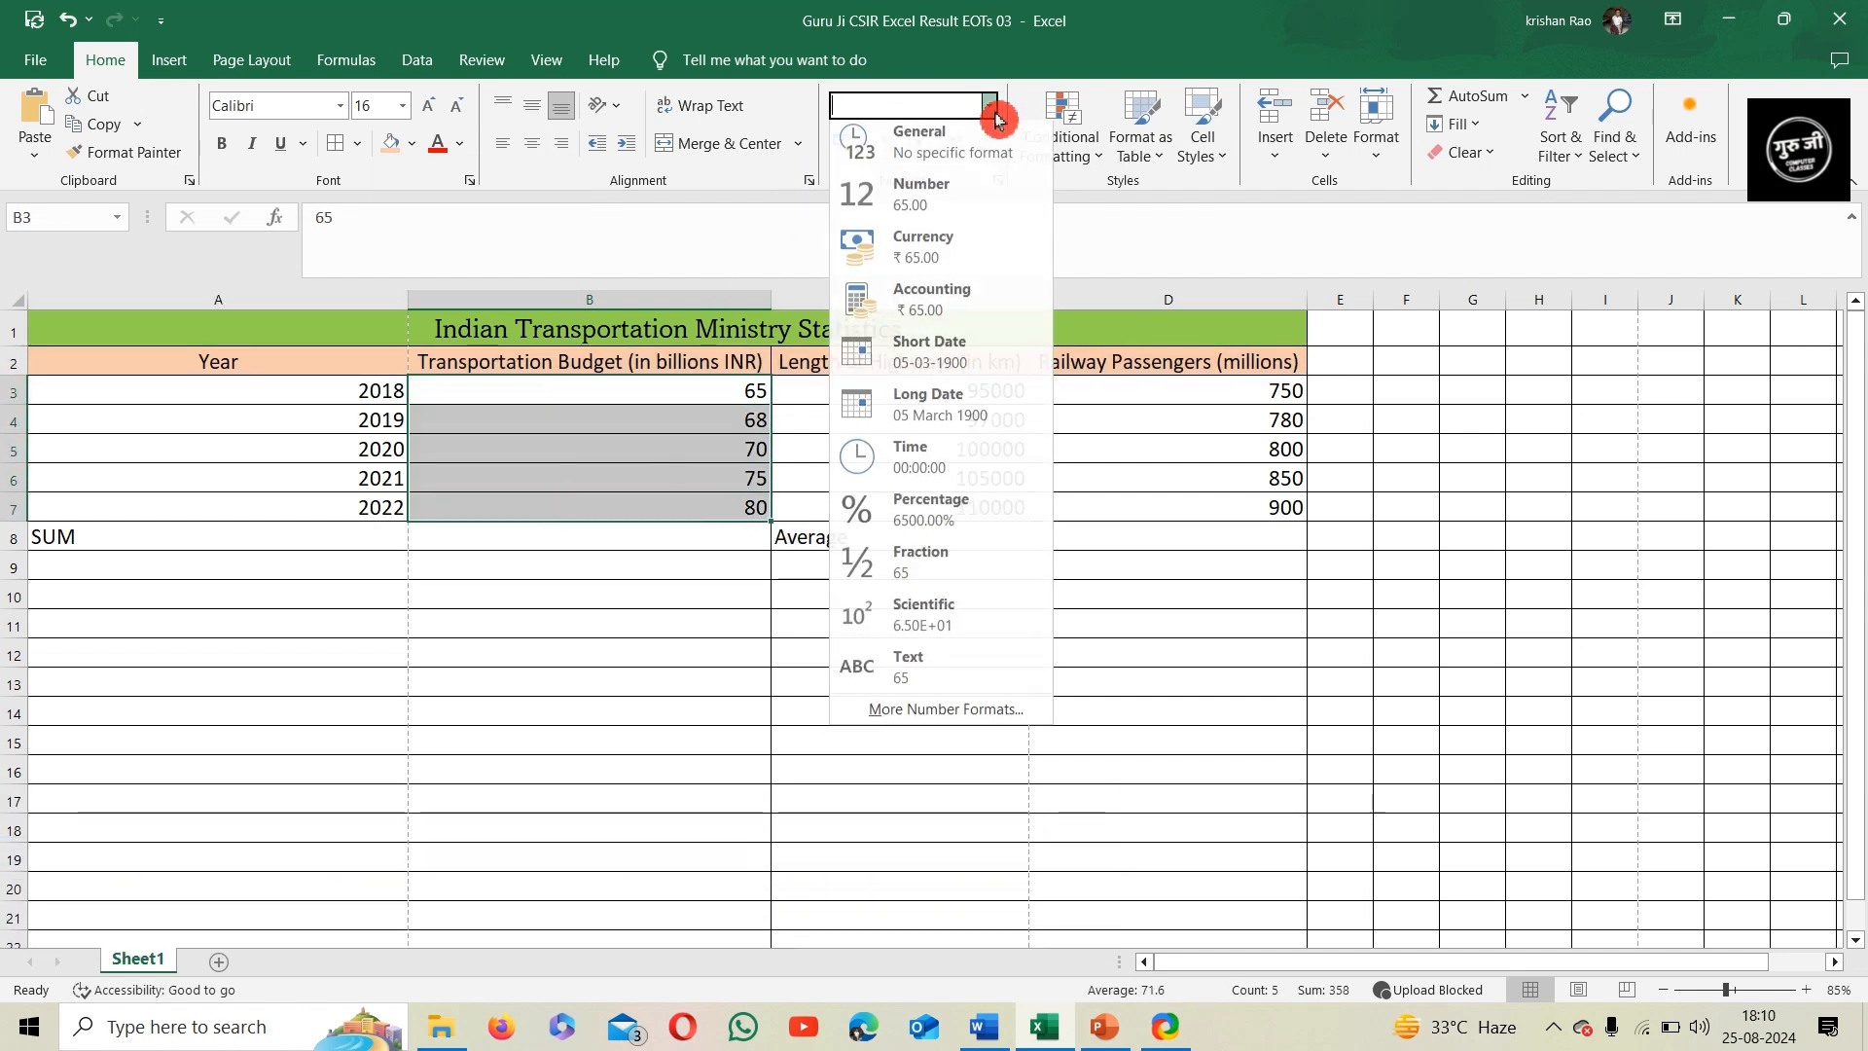
pyautogui.click(944, 253)
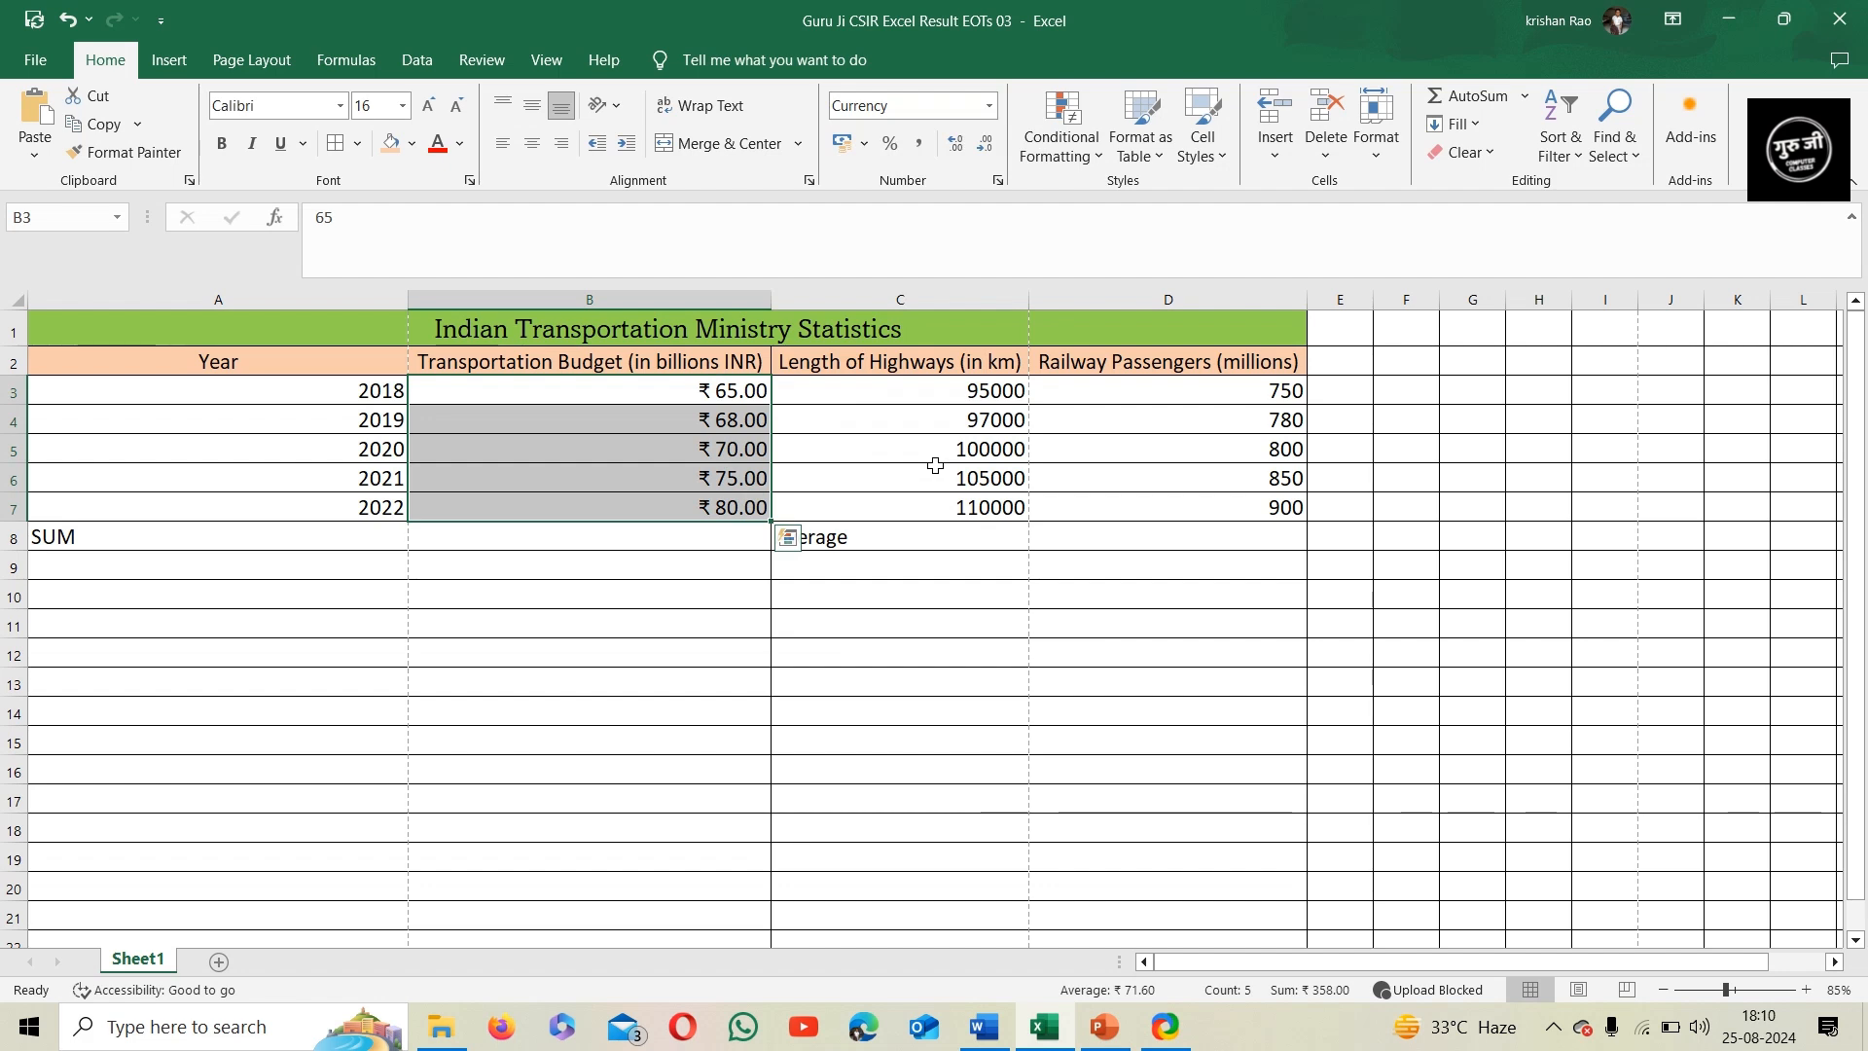
# Apply the Number format to the highway length values in C3:C7
pyautogui.moveTo(906, 397); pyautogui.dragTo(914, 507)
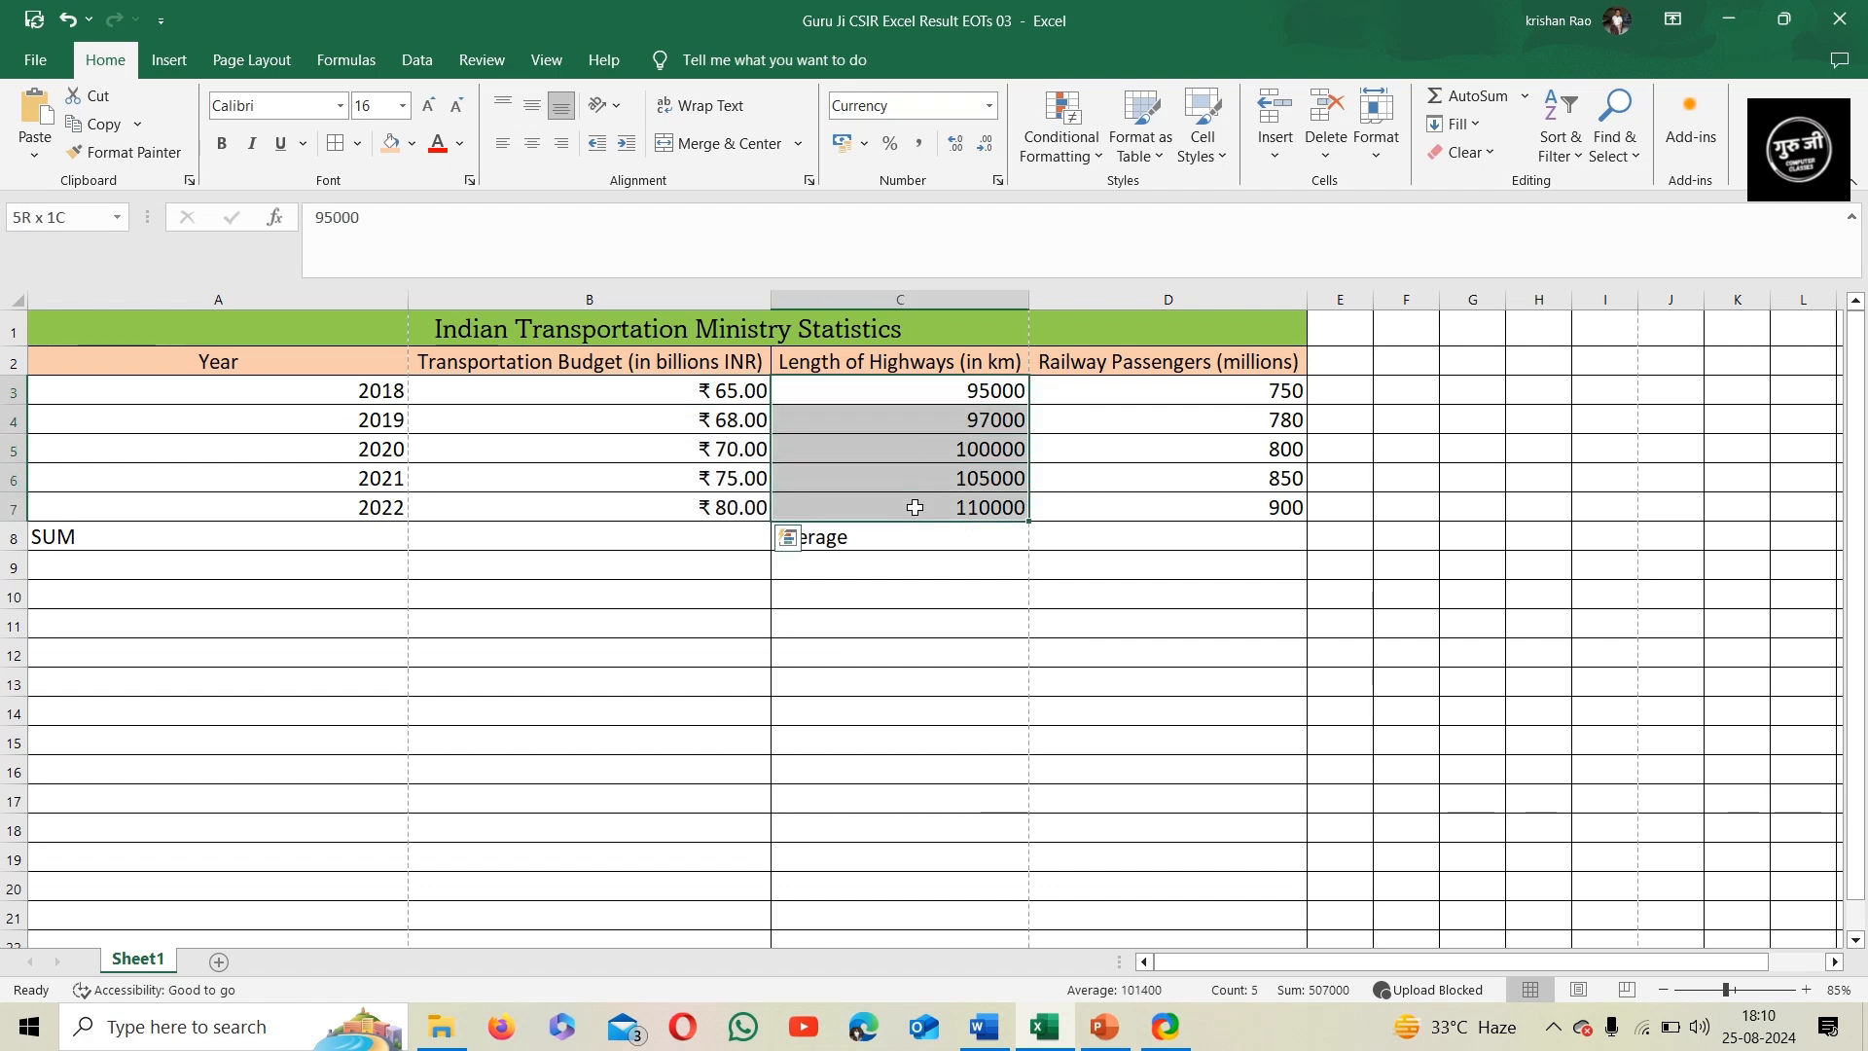
pyautogui.click(989, 105)
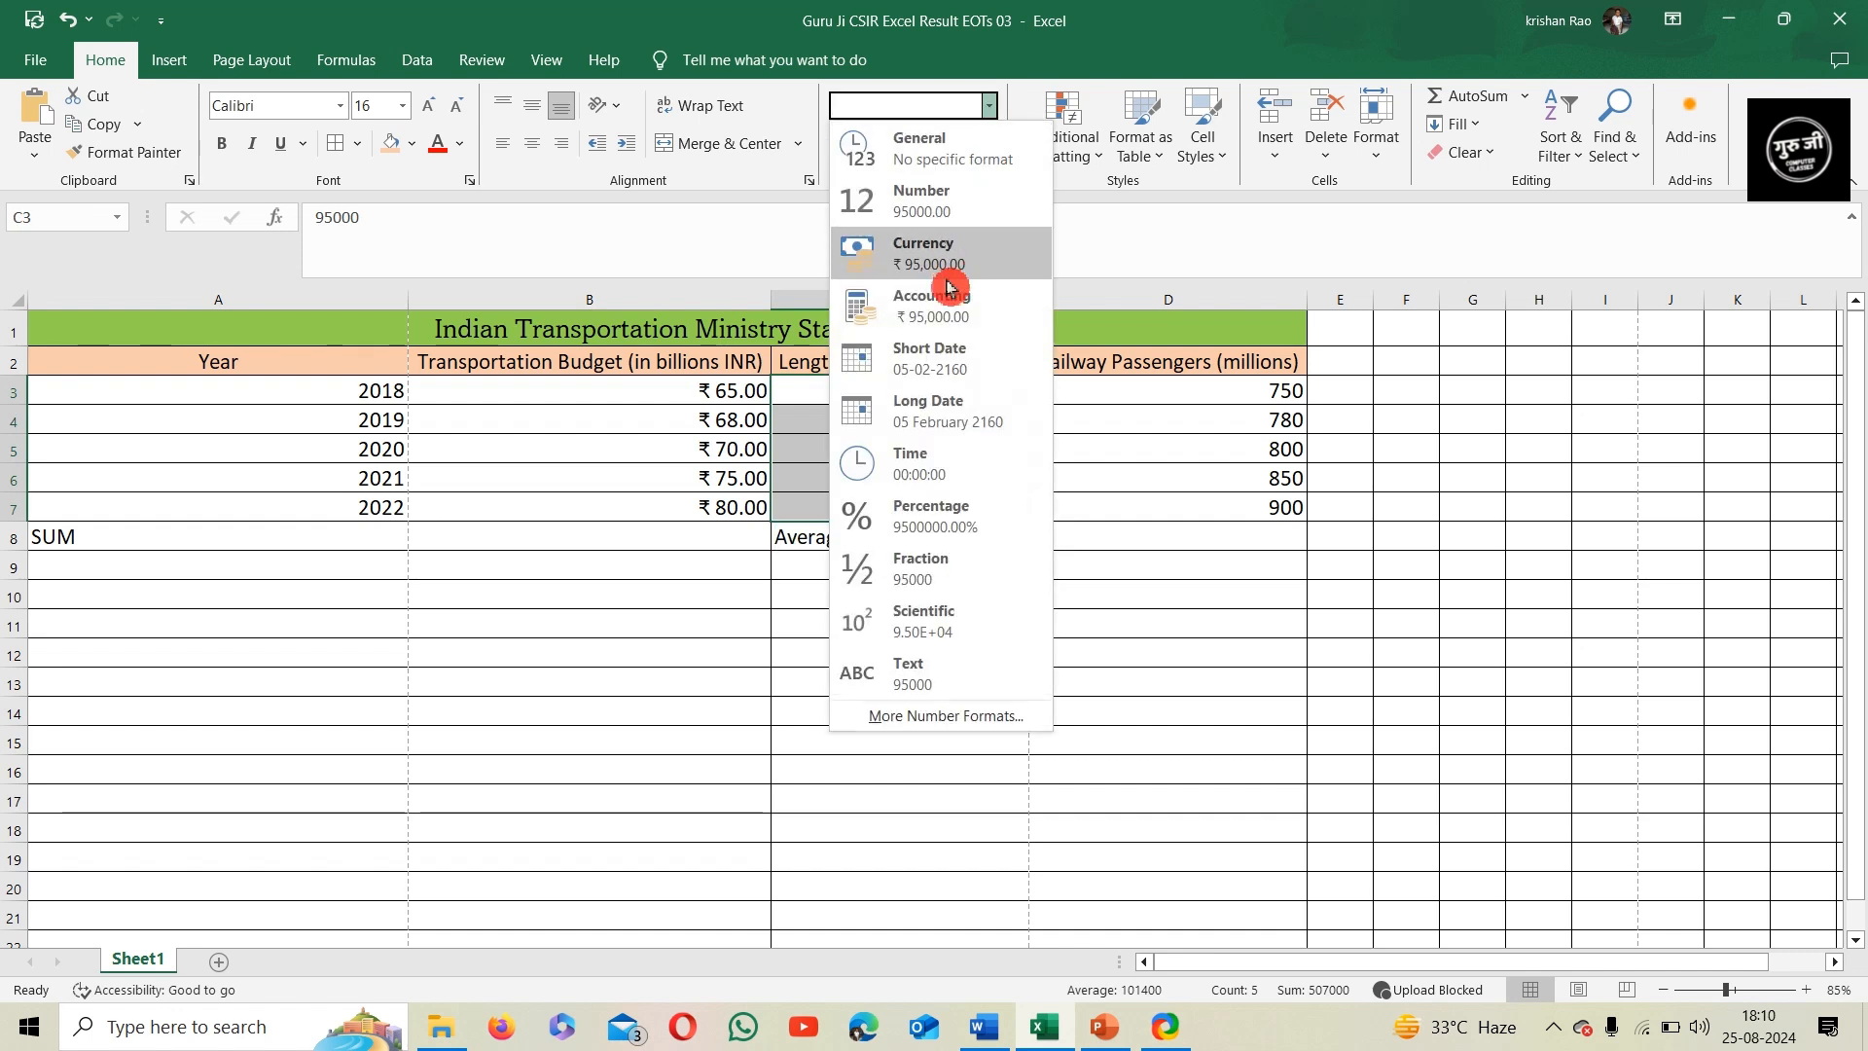
pyautogui.click(948, 209)
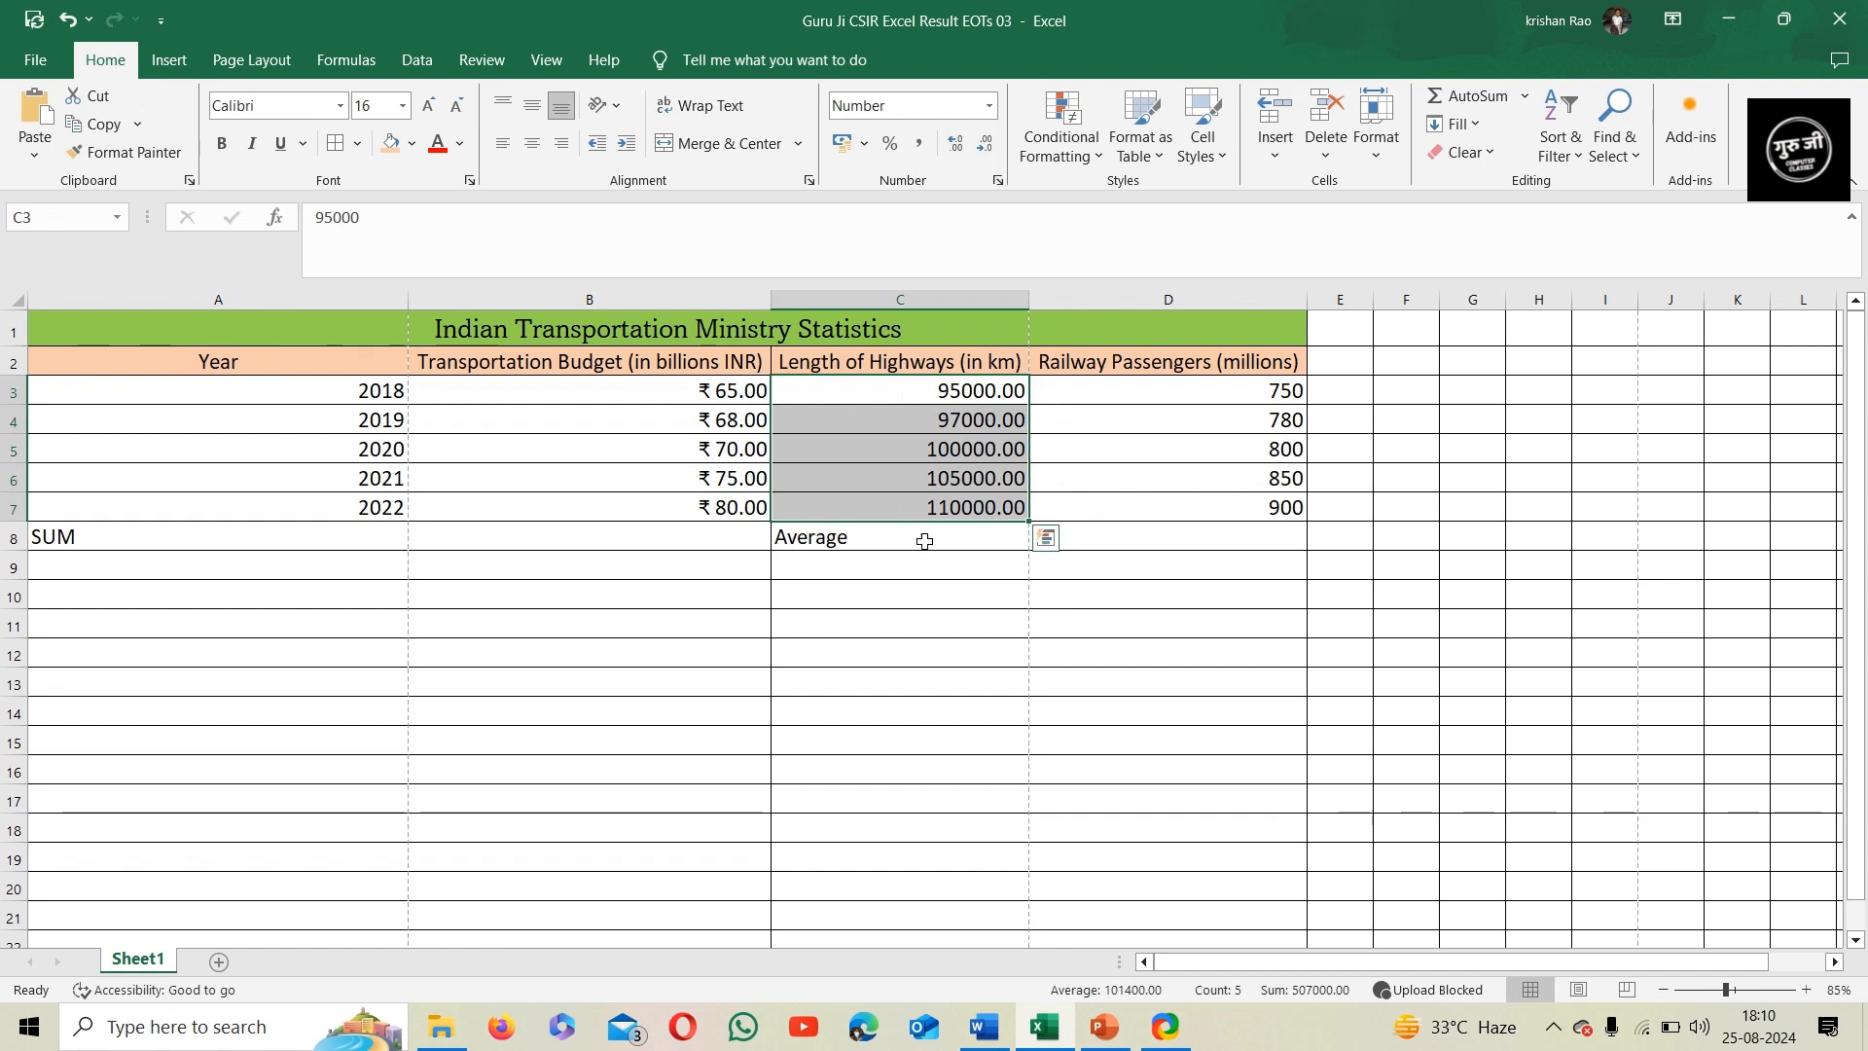
pyautogui.click(753, 417)
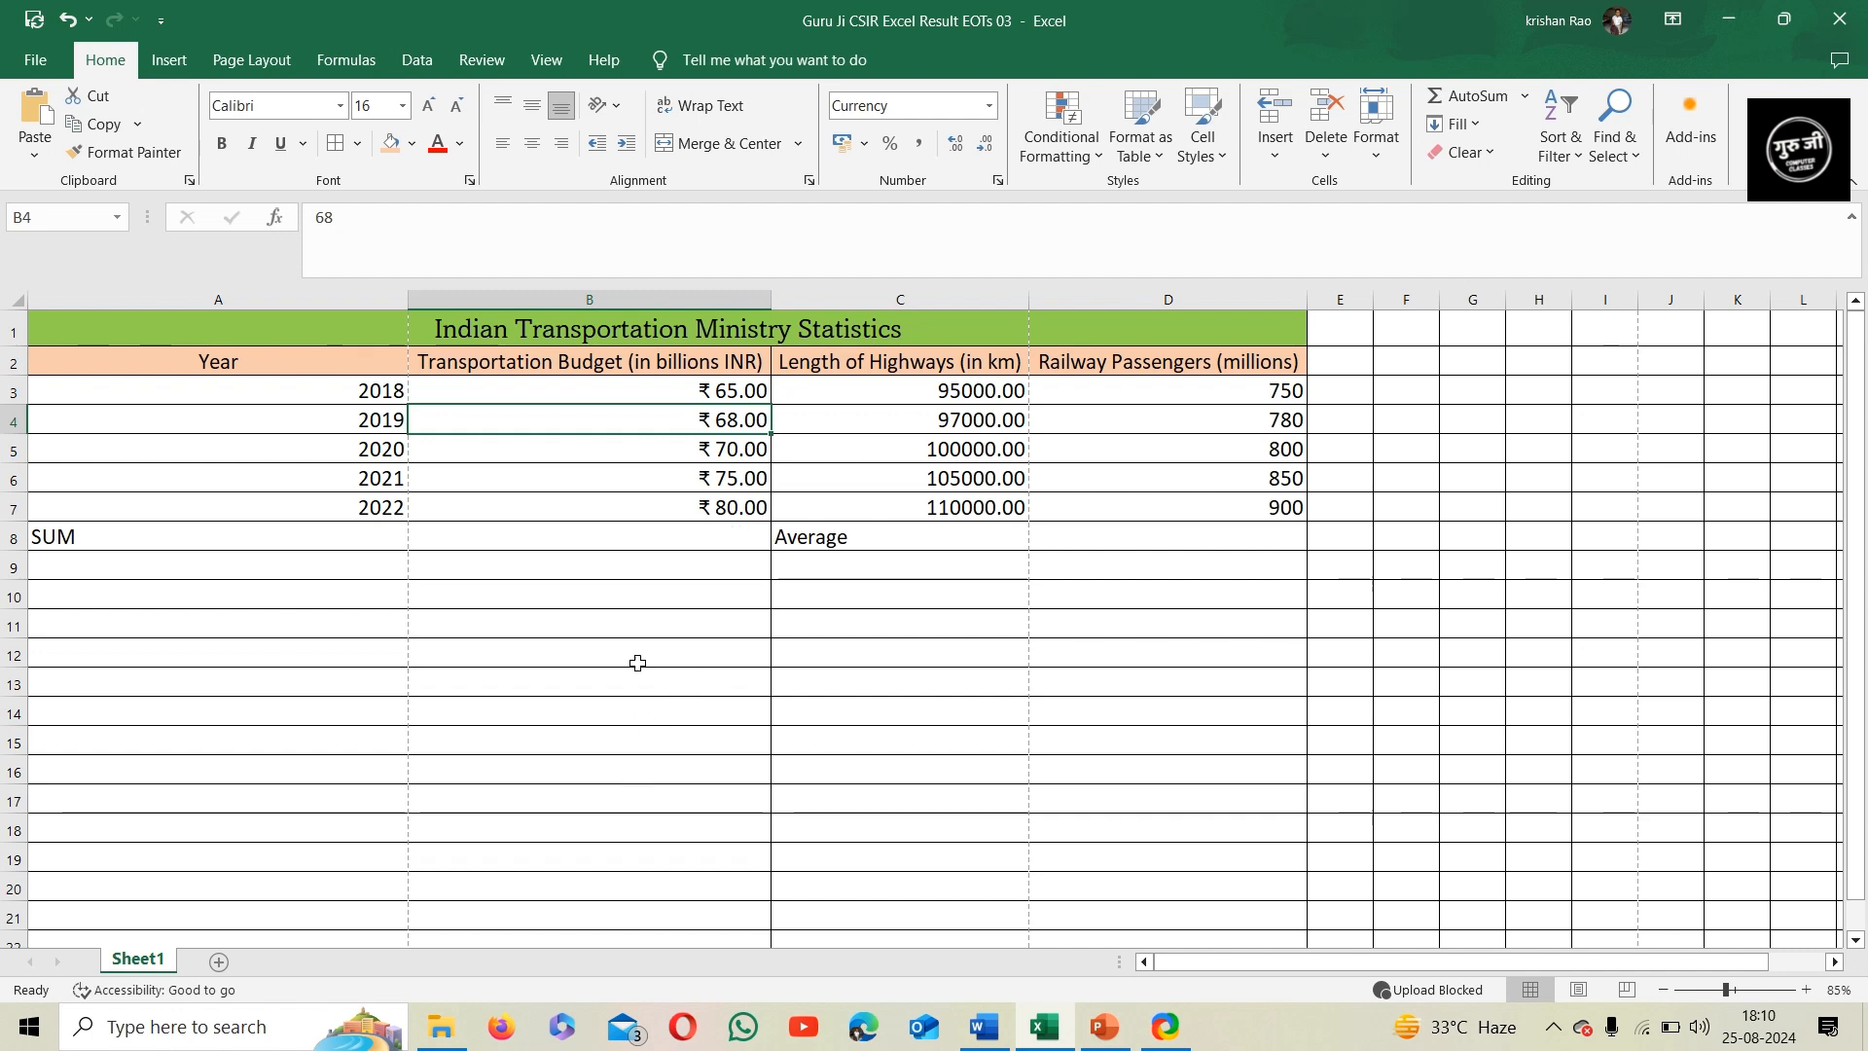
# Enter a SUM formula in B8 that totals the transportation budget values B3:B7
pyautogui.click(557, 534)
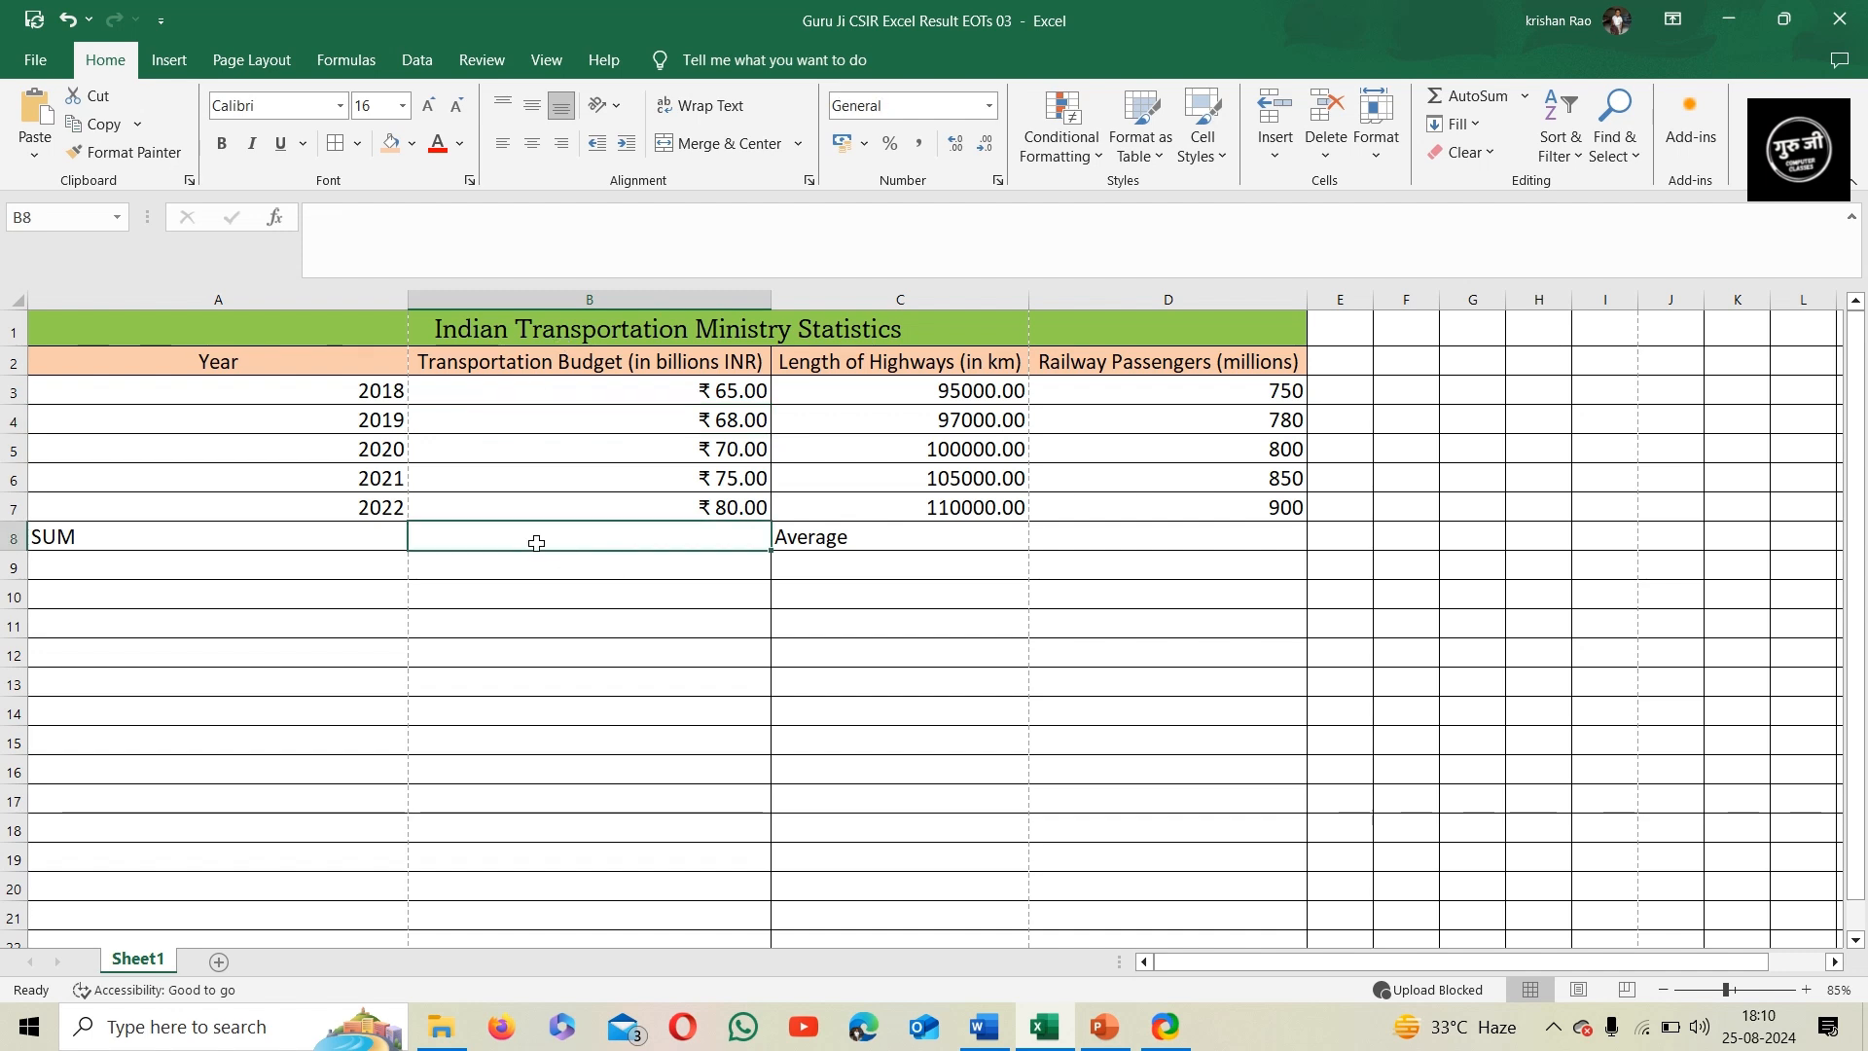
pyautogui.write('=sum')
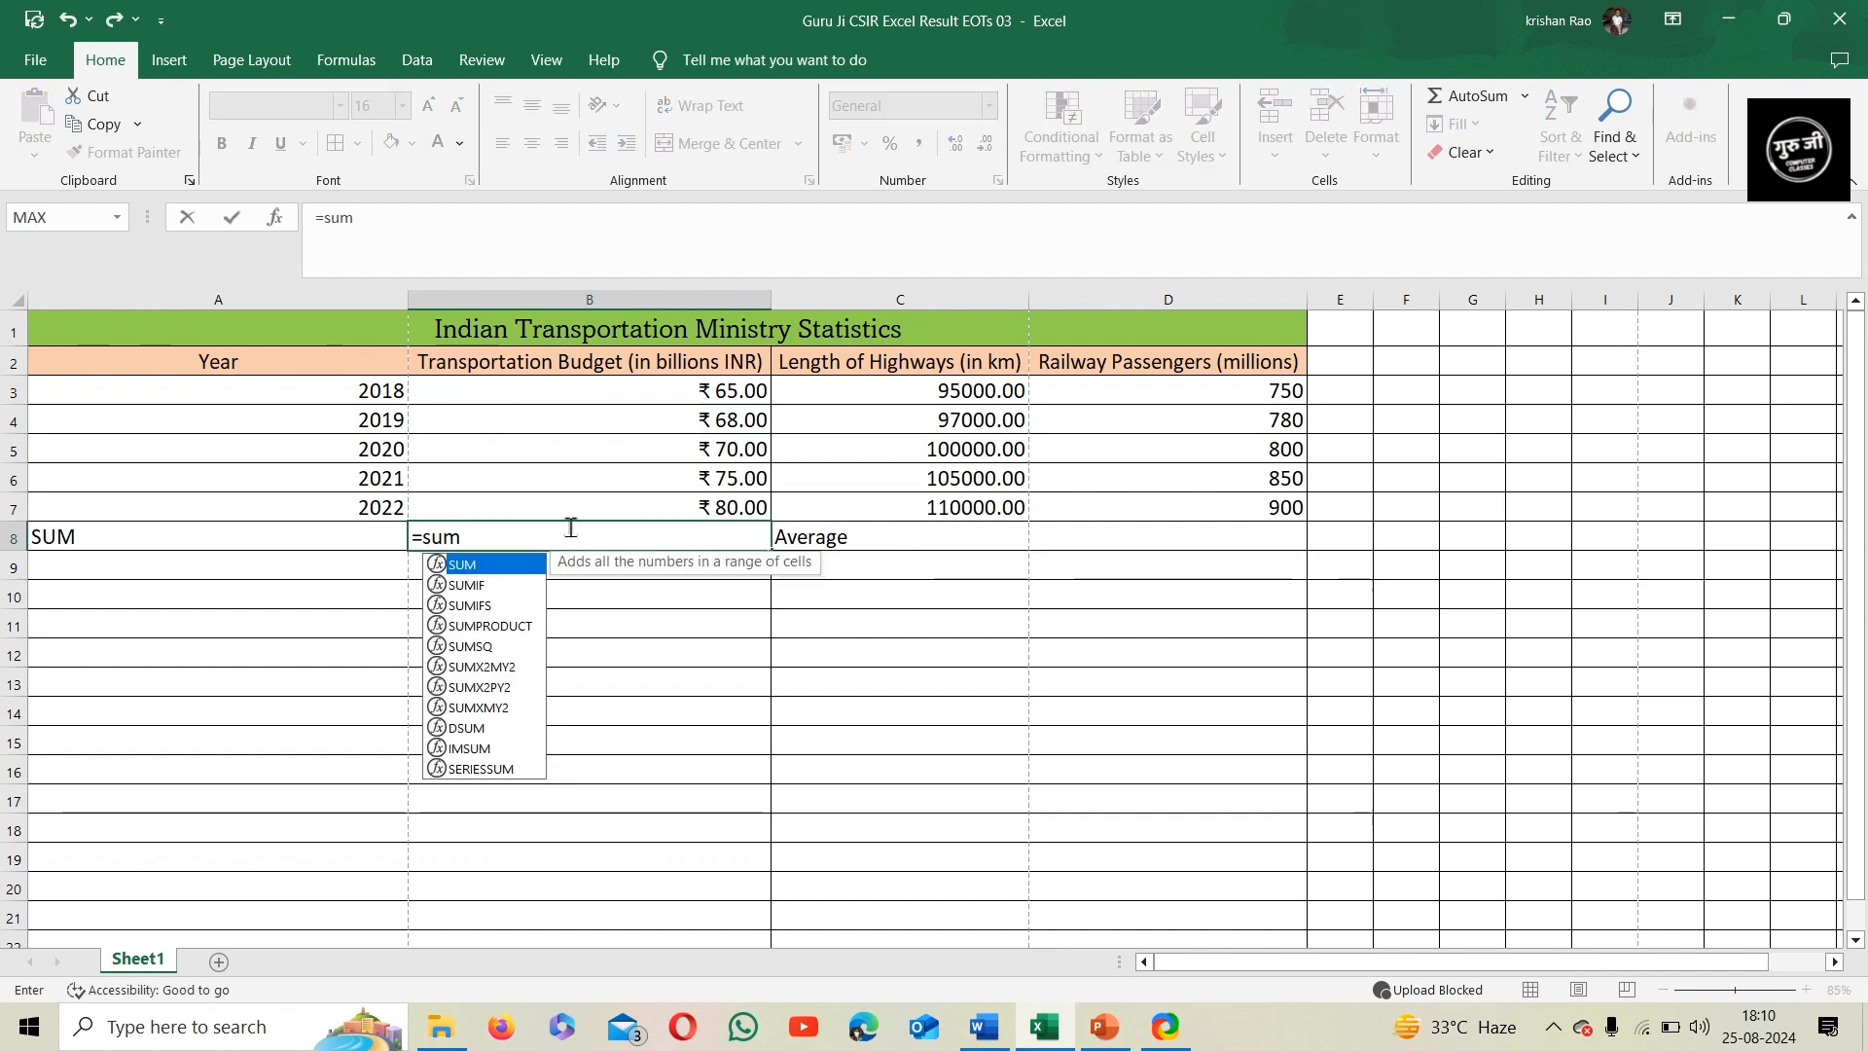
pyautogui.doubleClick(492, 566)
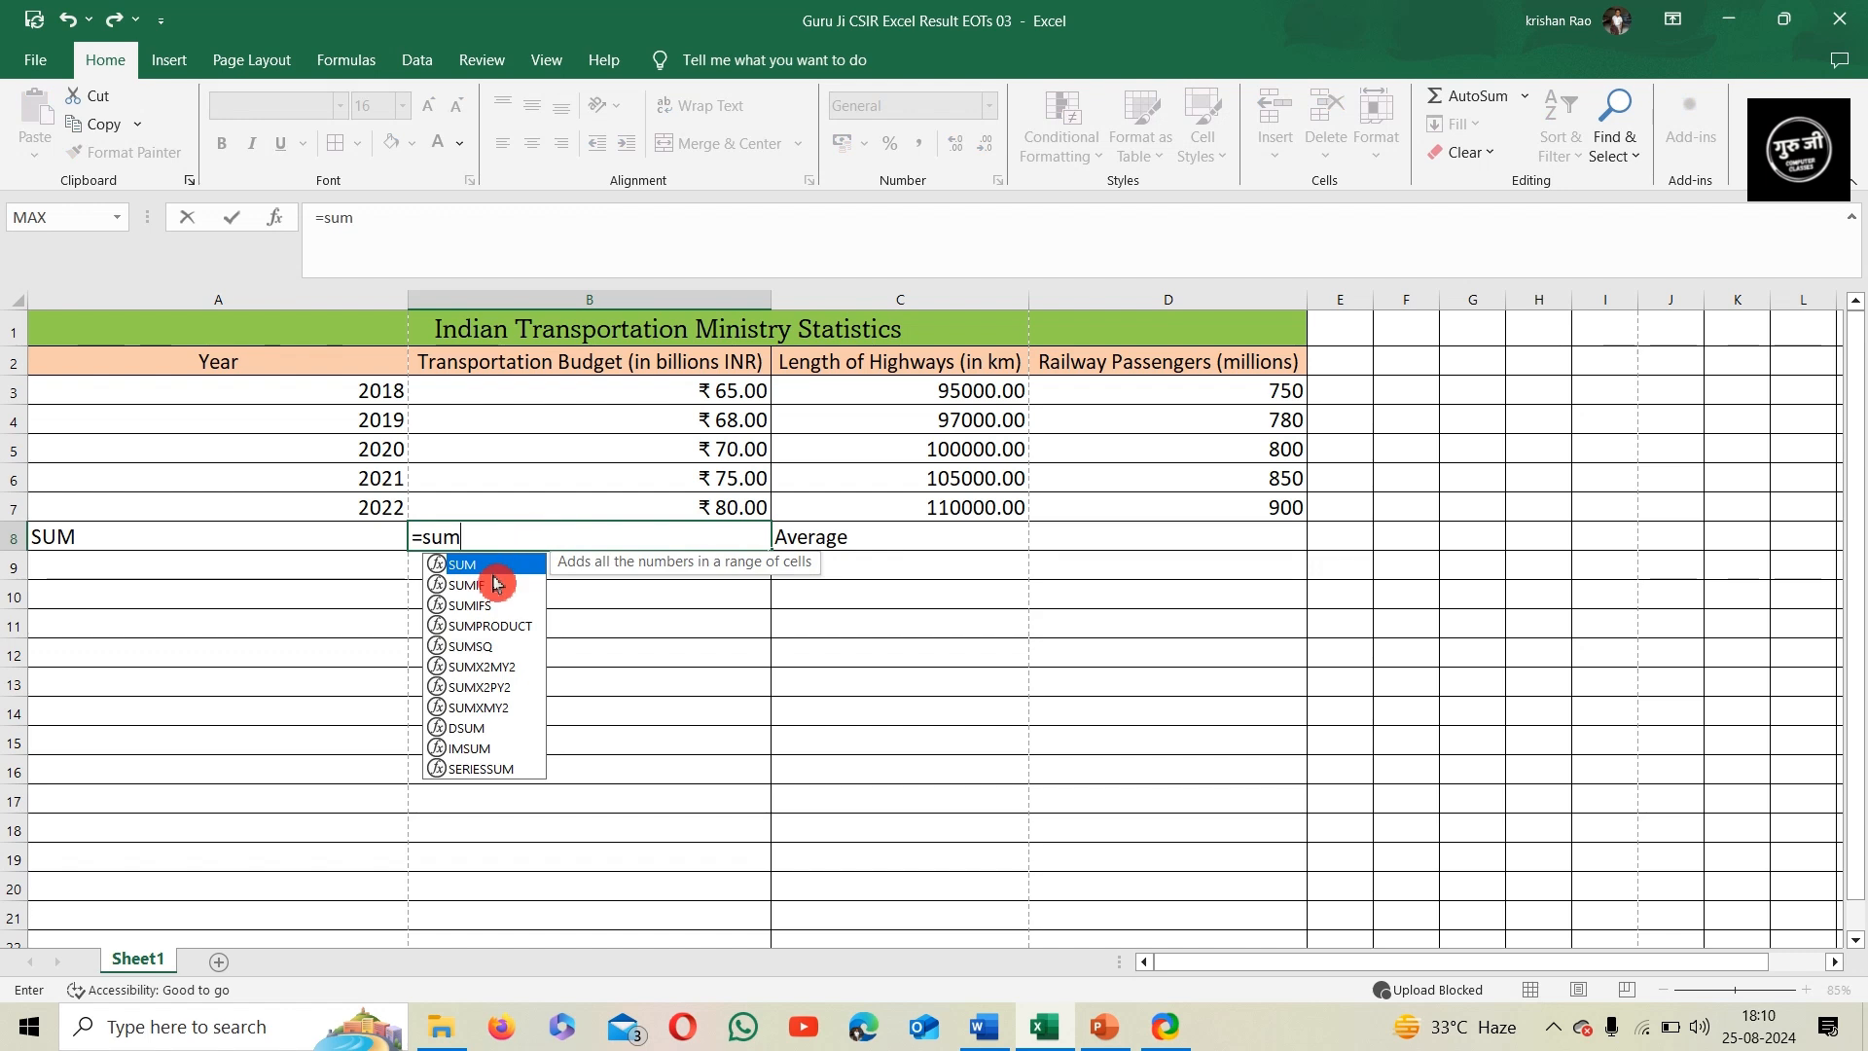
pyautogui.moveTo(584, 390); pyautogui.dragTo(591, 496)
pyautogui.write(')')
pyautogui.press('Return')
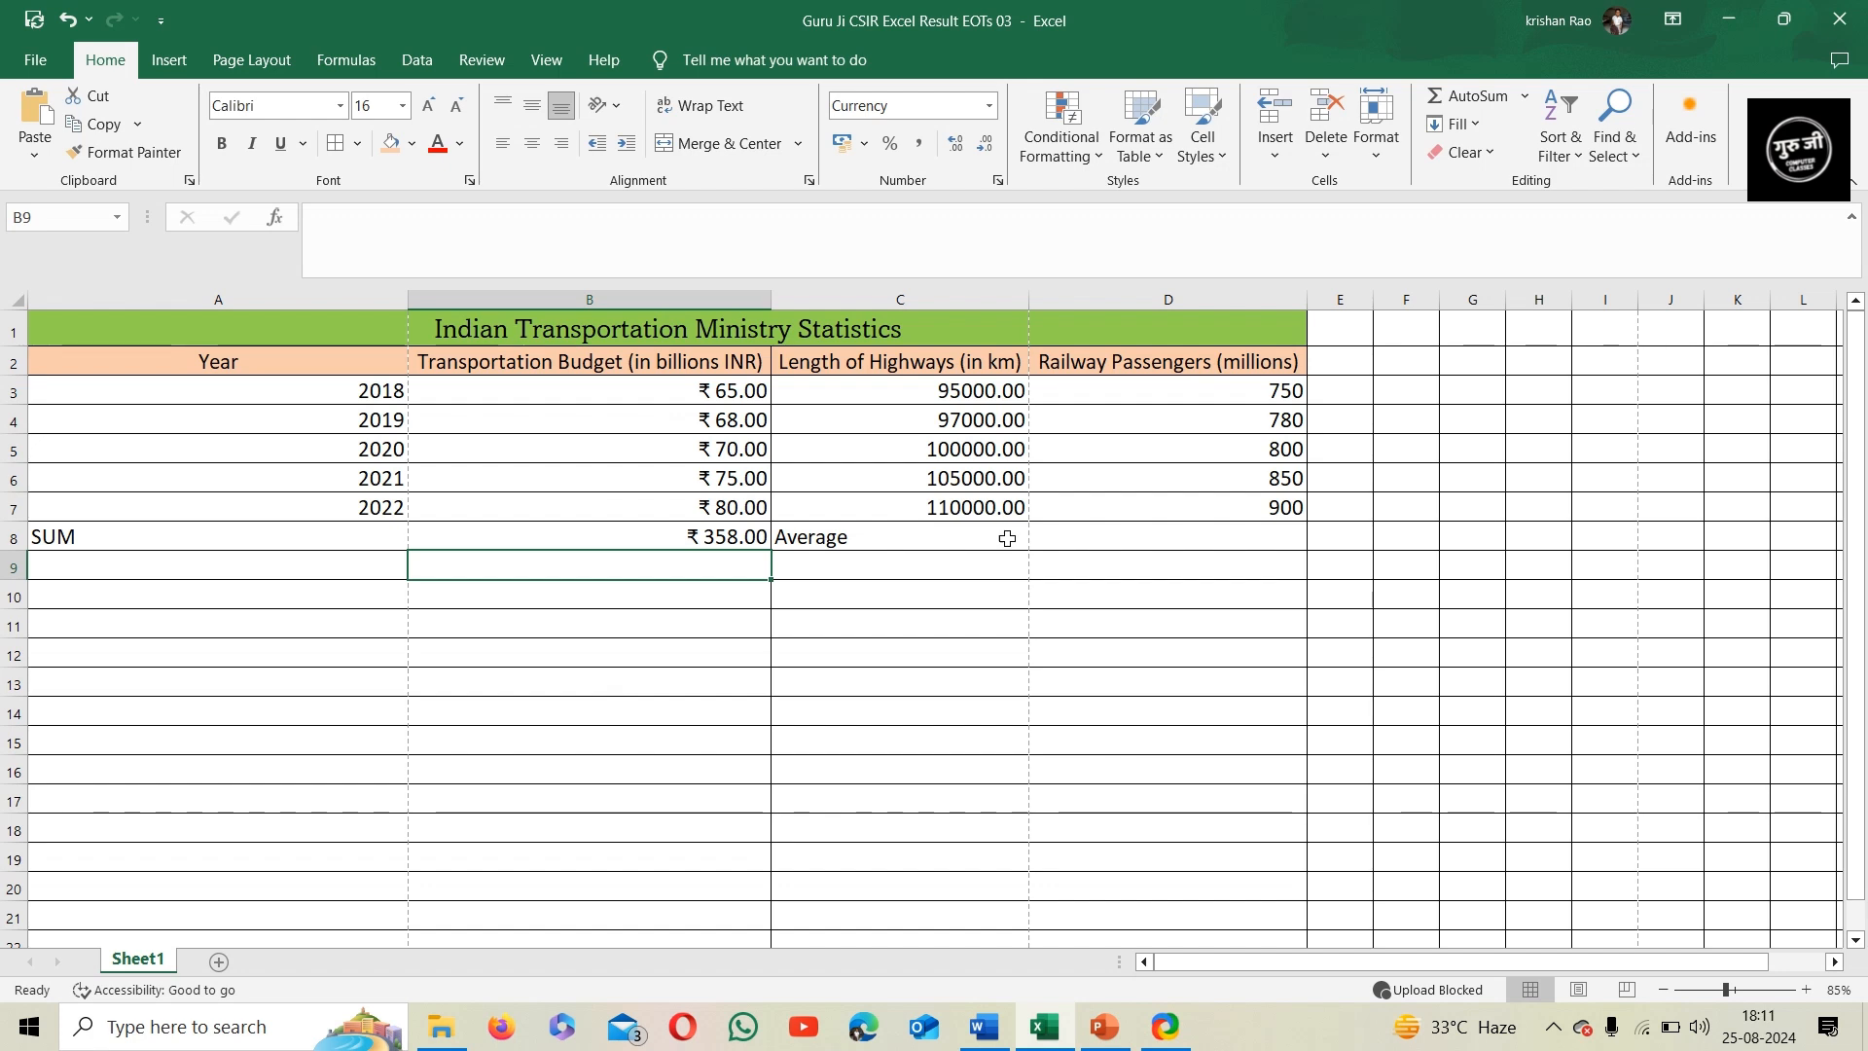
# Enter an AVERAGE formula in D8 for the railway passenger values D3:D7
pyautogui.click(1077, 530)
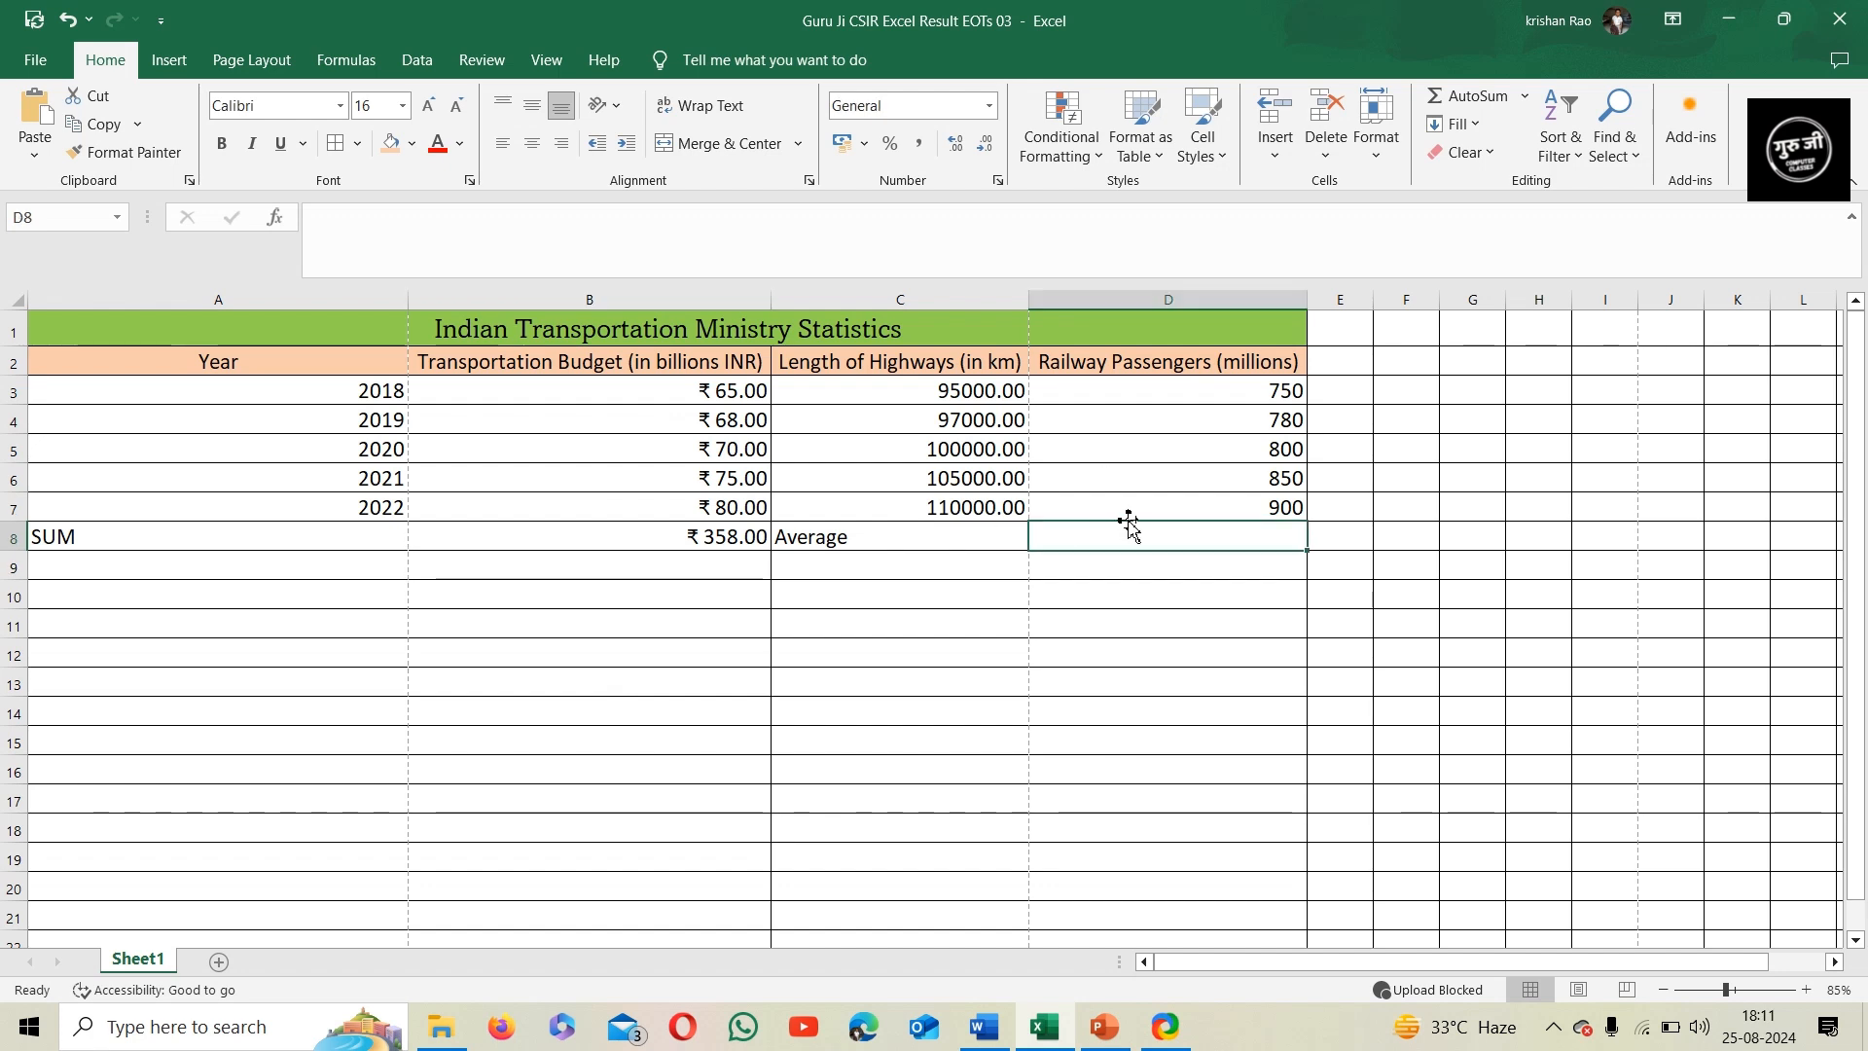
pyautogui.write('=Ave')
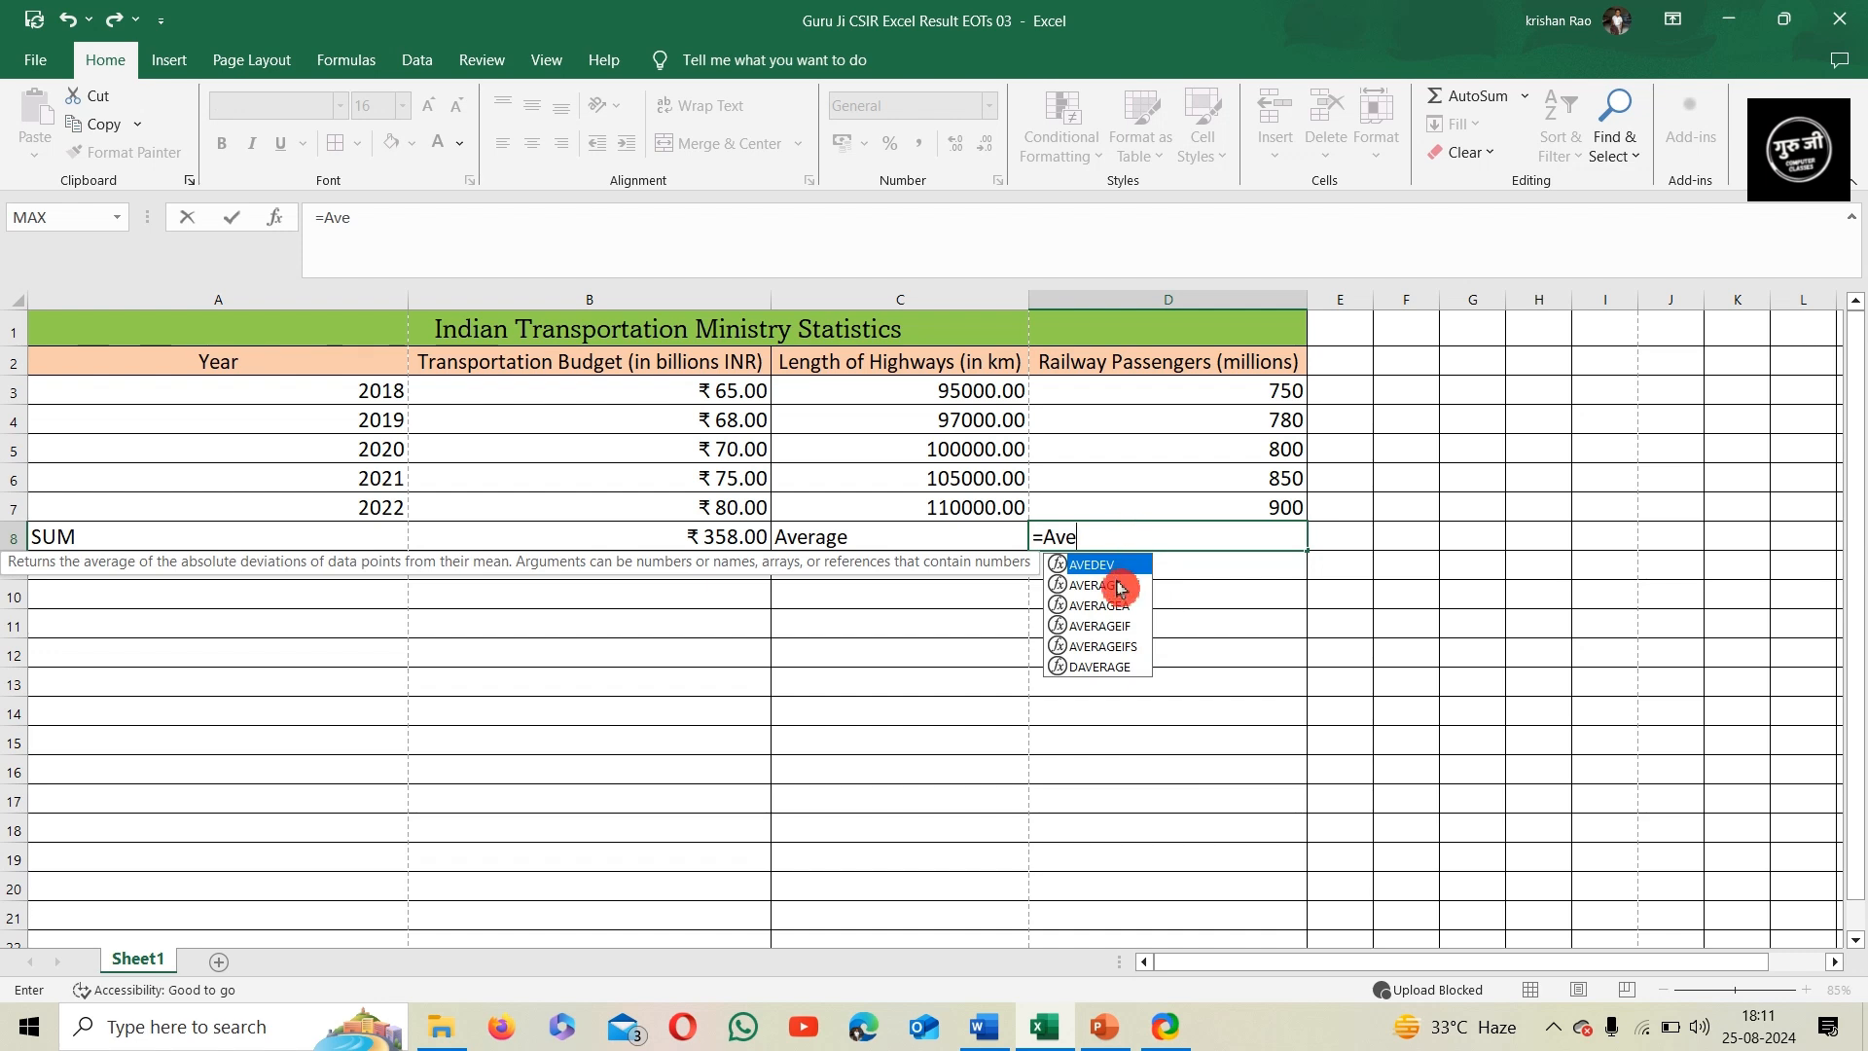
pyautogui.doubleClick(1119, 585)
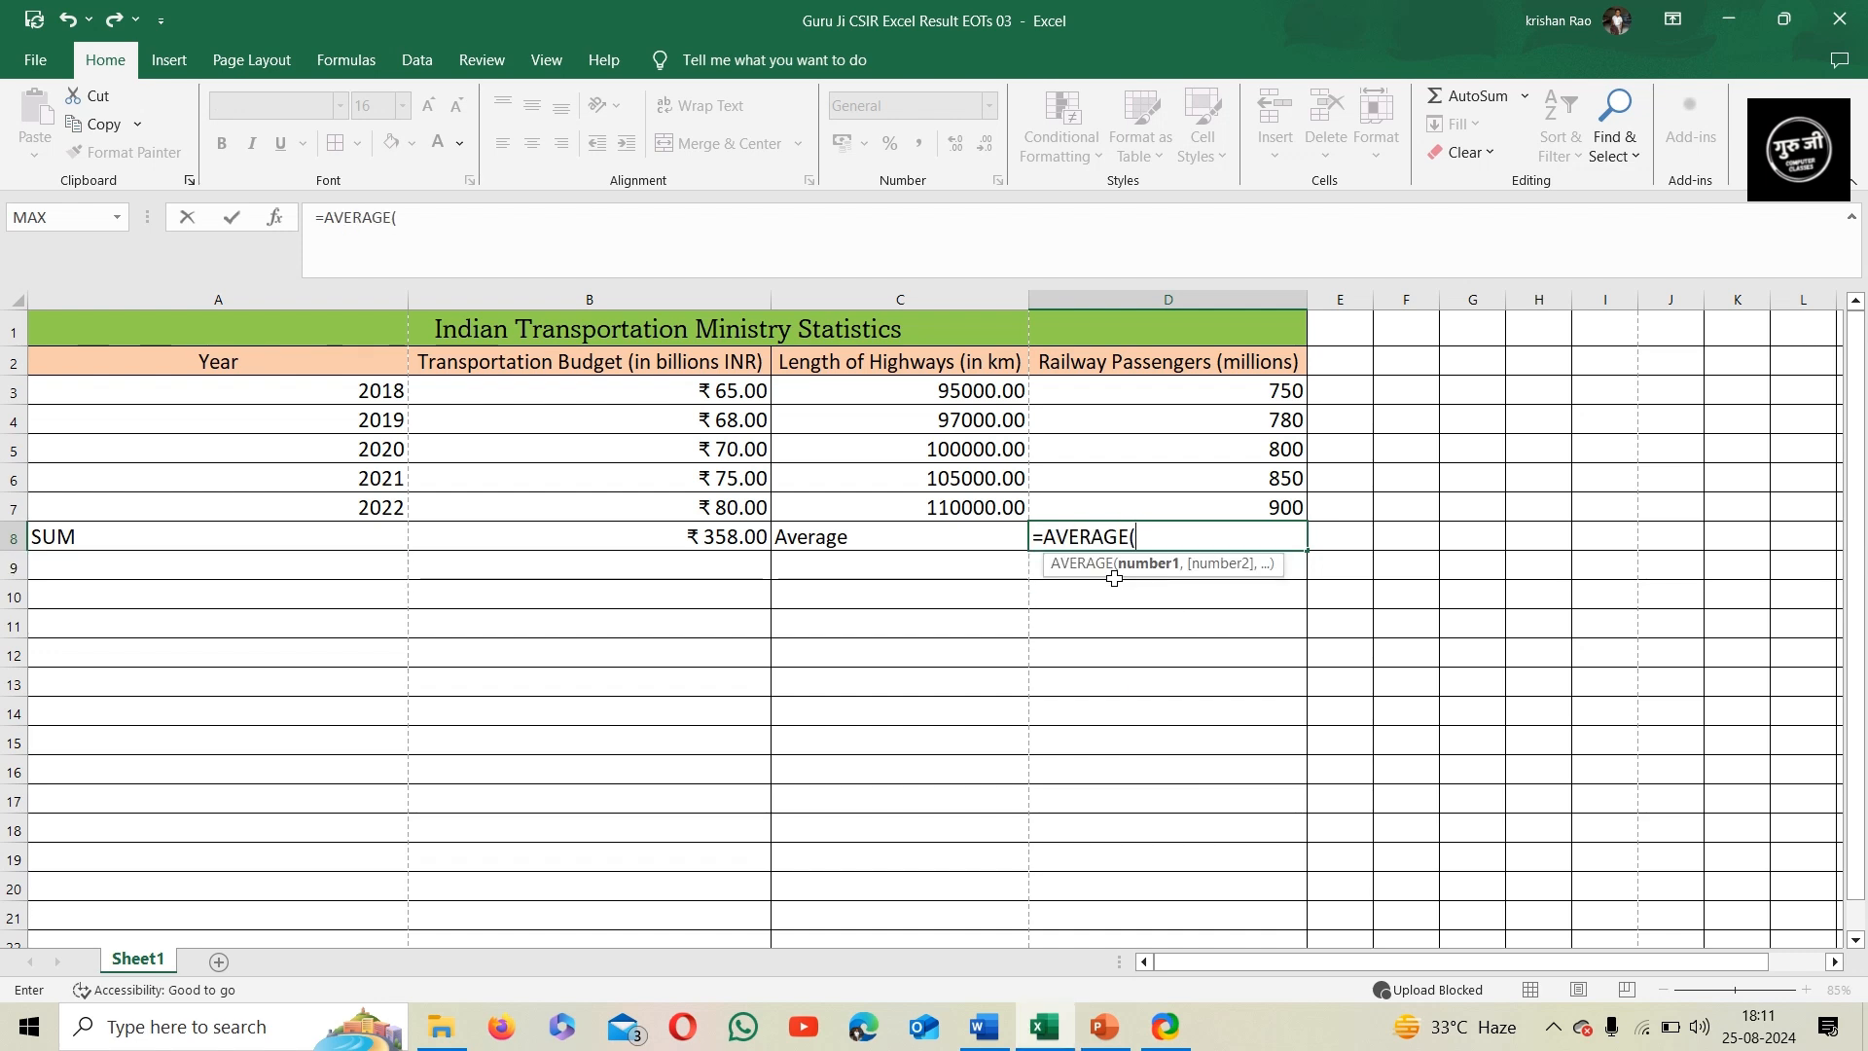
pyautogui.moveTo(1172, 390); pyautogui.dragTo(1180, 505)
pyautogui.press('Return')
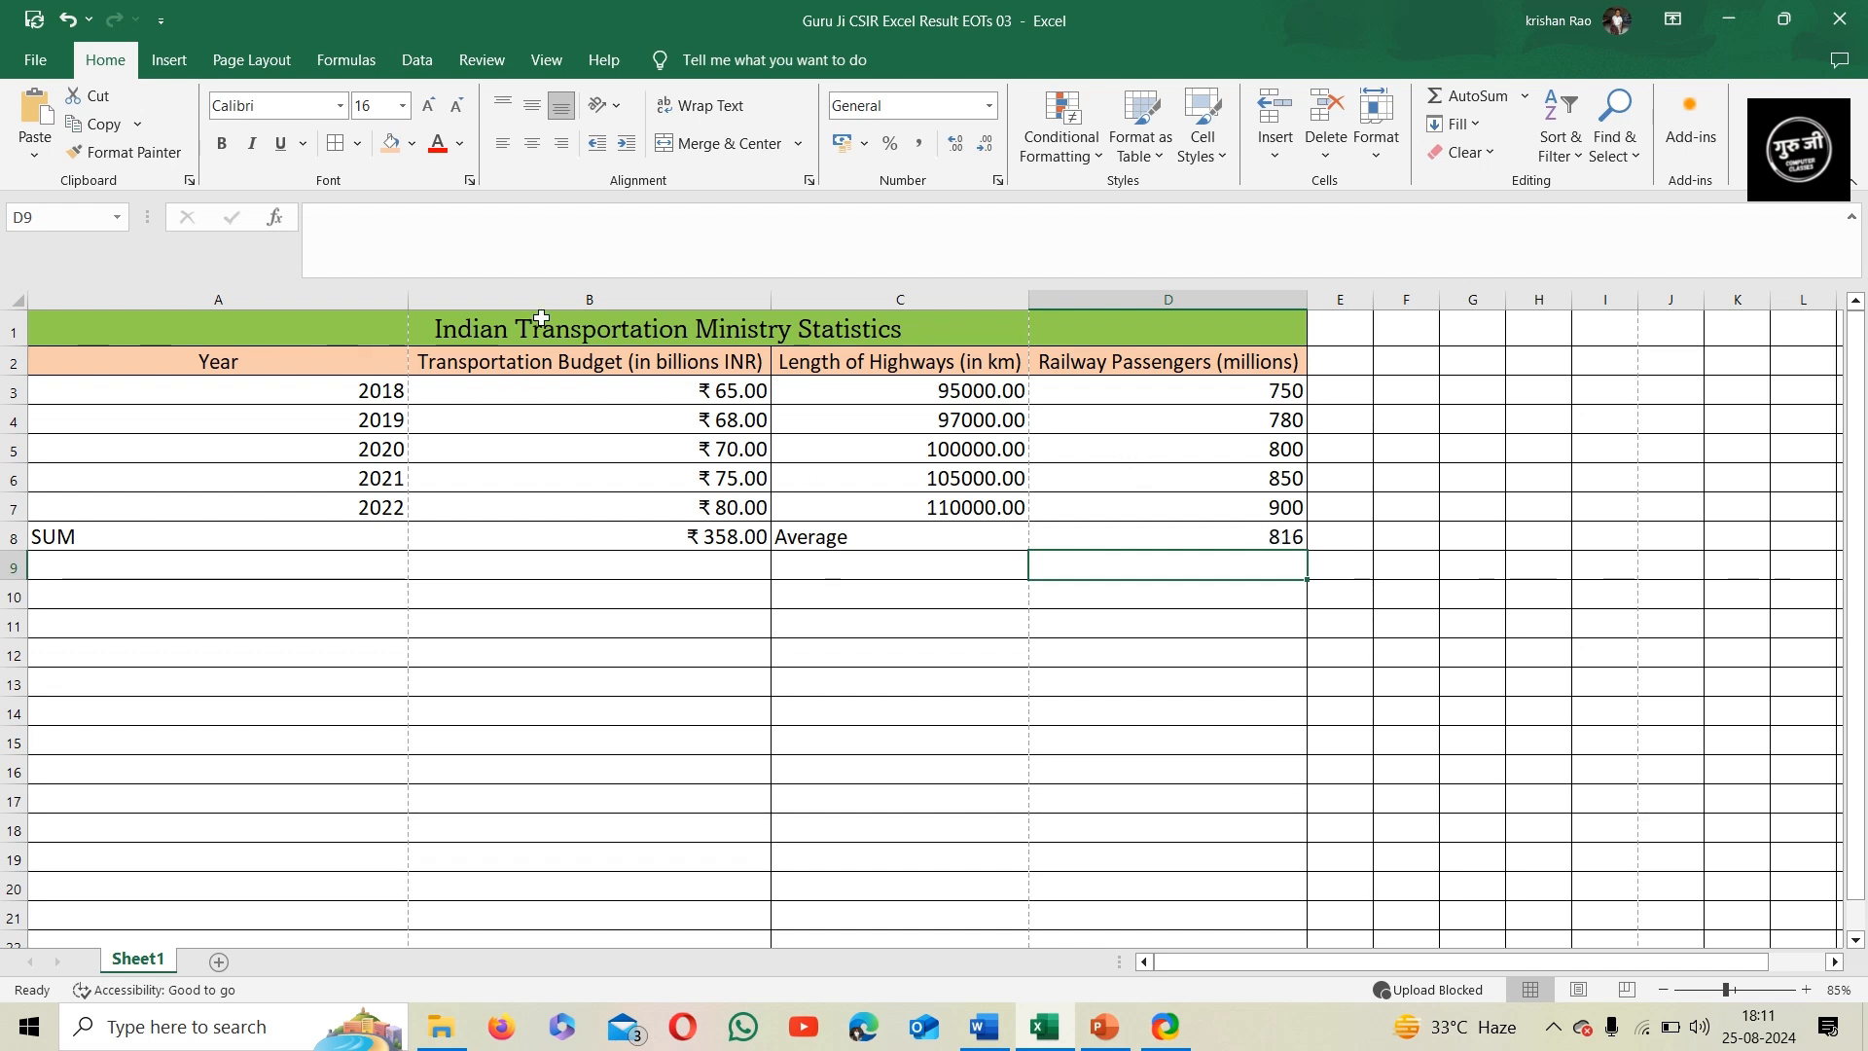
# Fill the SUM result in B8 with Orange, Accent 2 and the average result in D8 with light green
pyautogui.click(553, 545)
pyautogui.click(413, 148)
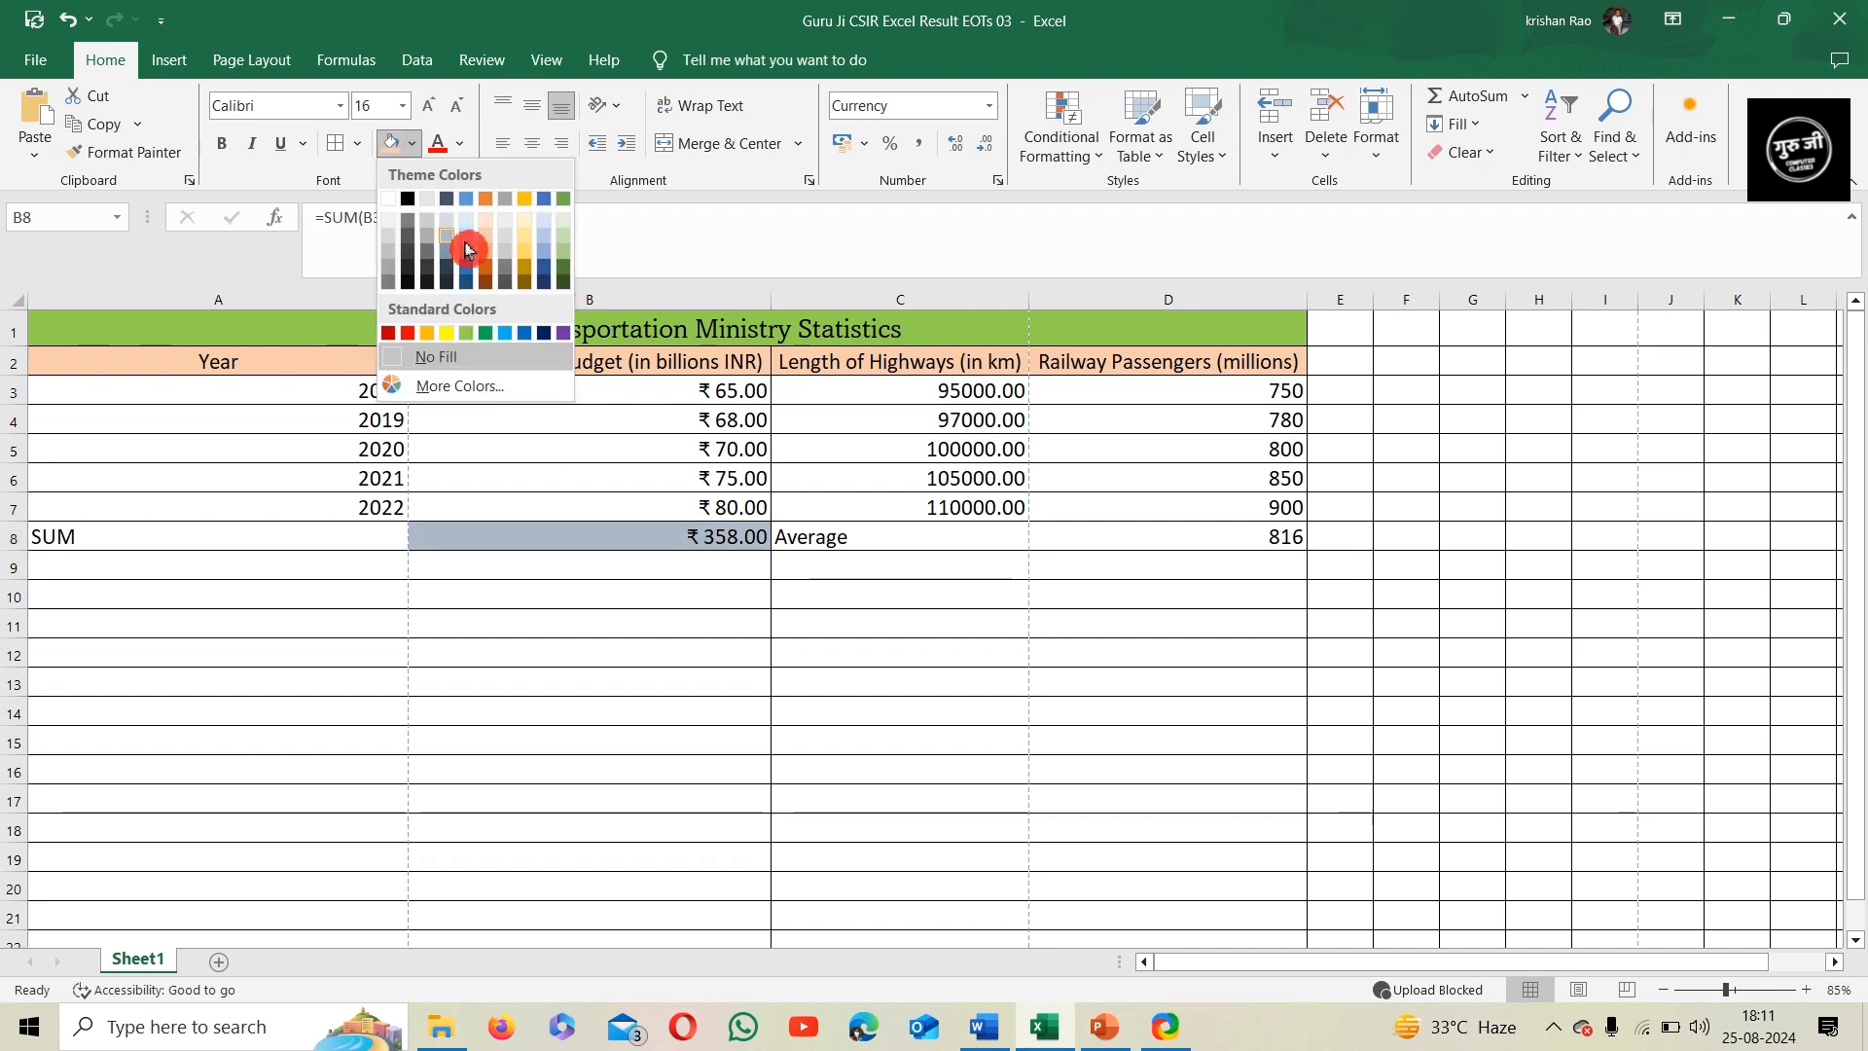
pyautogui.click(496, 208)
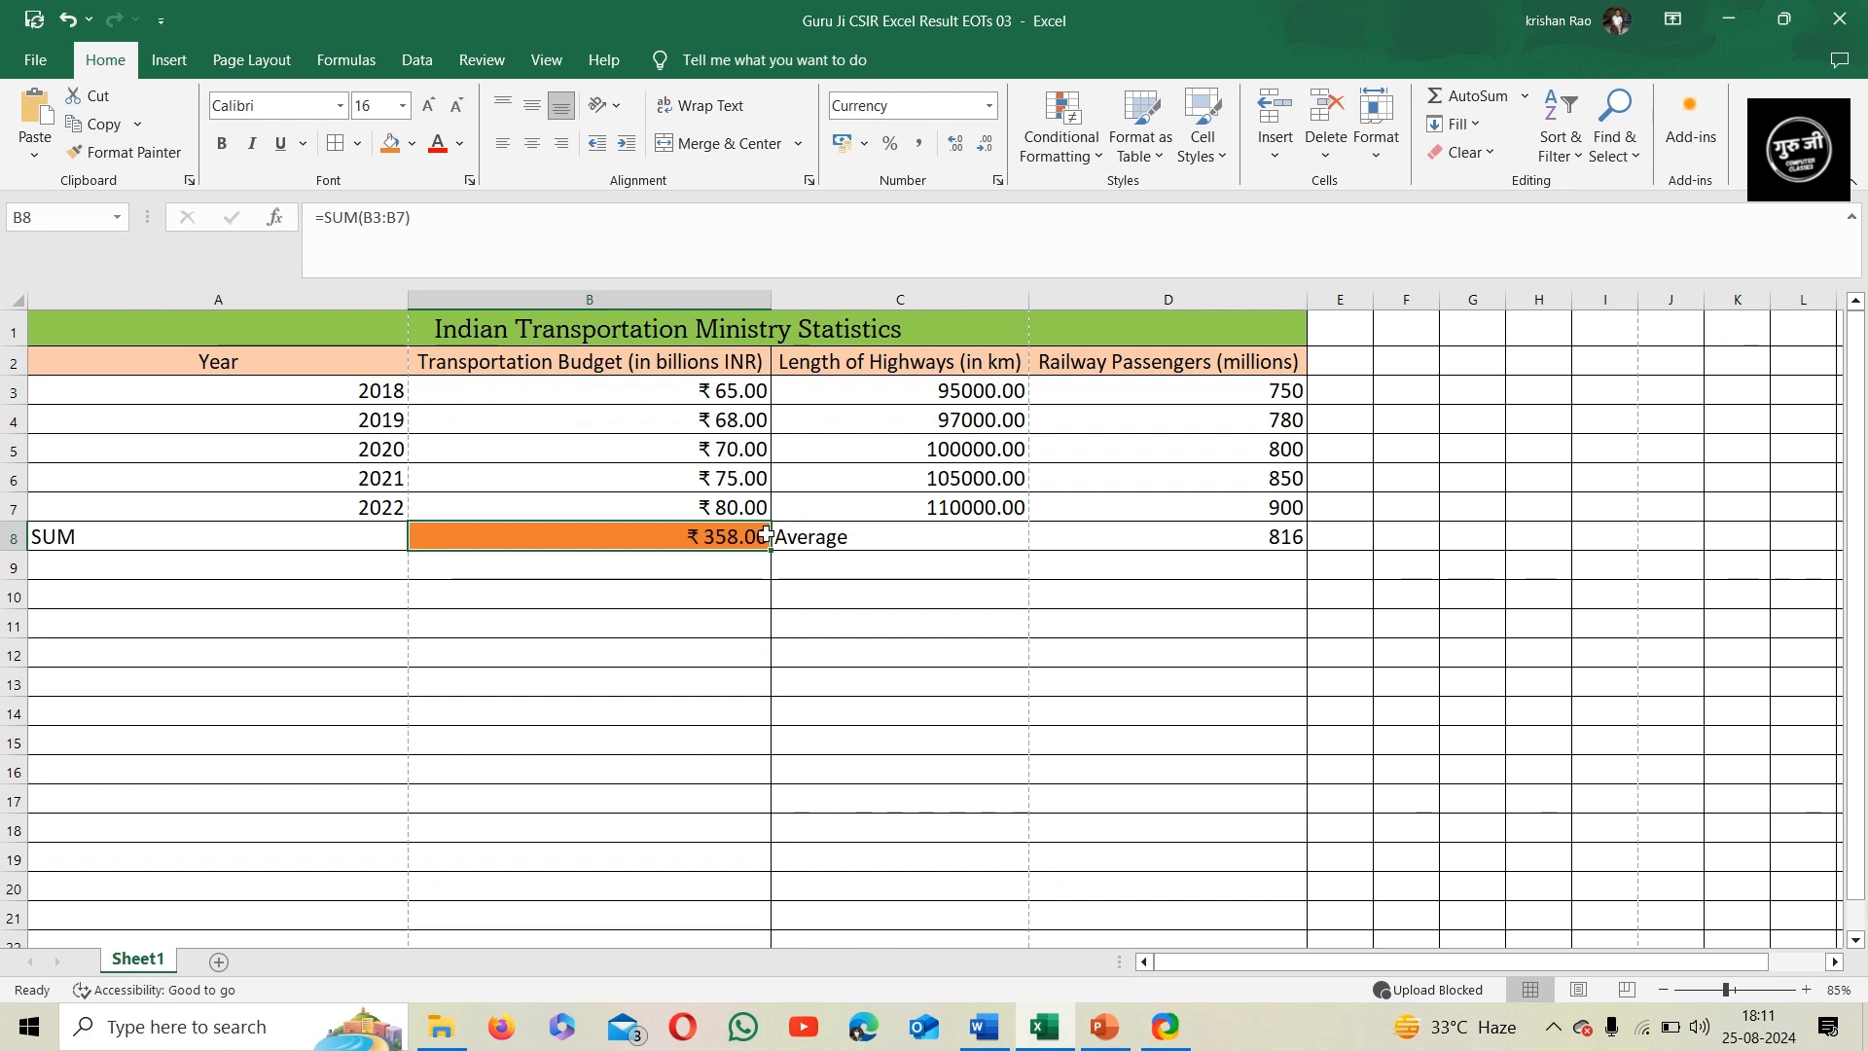
pyautogui.click(1055, 545)
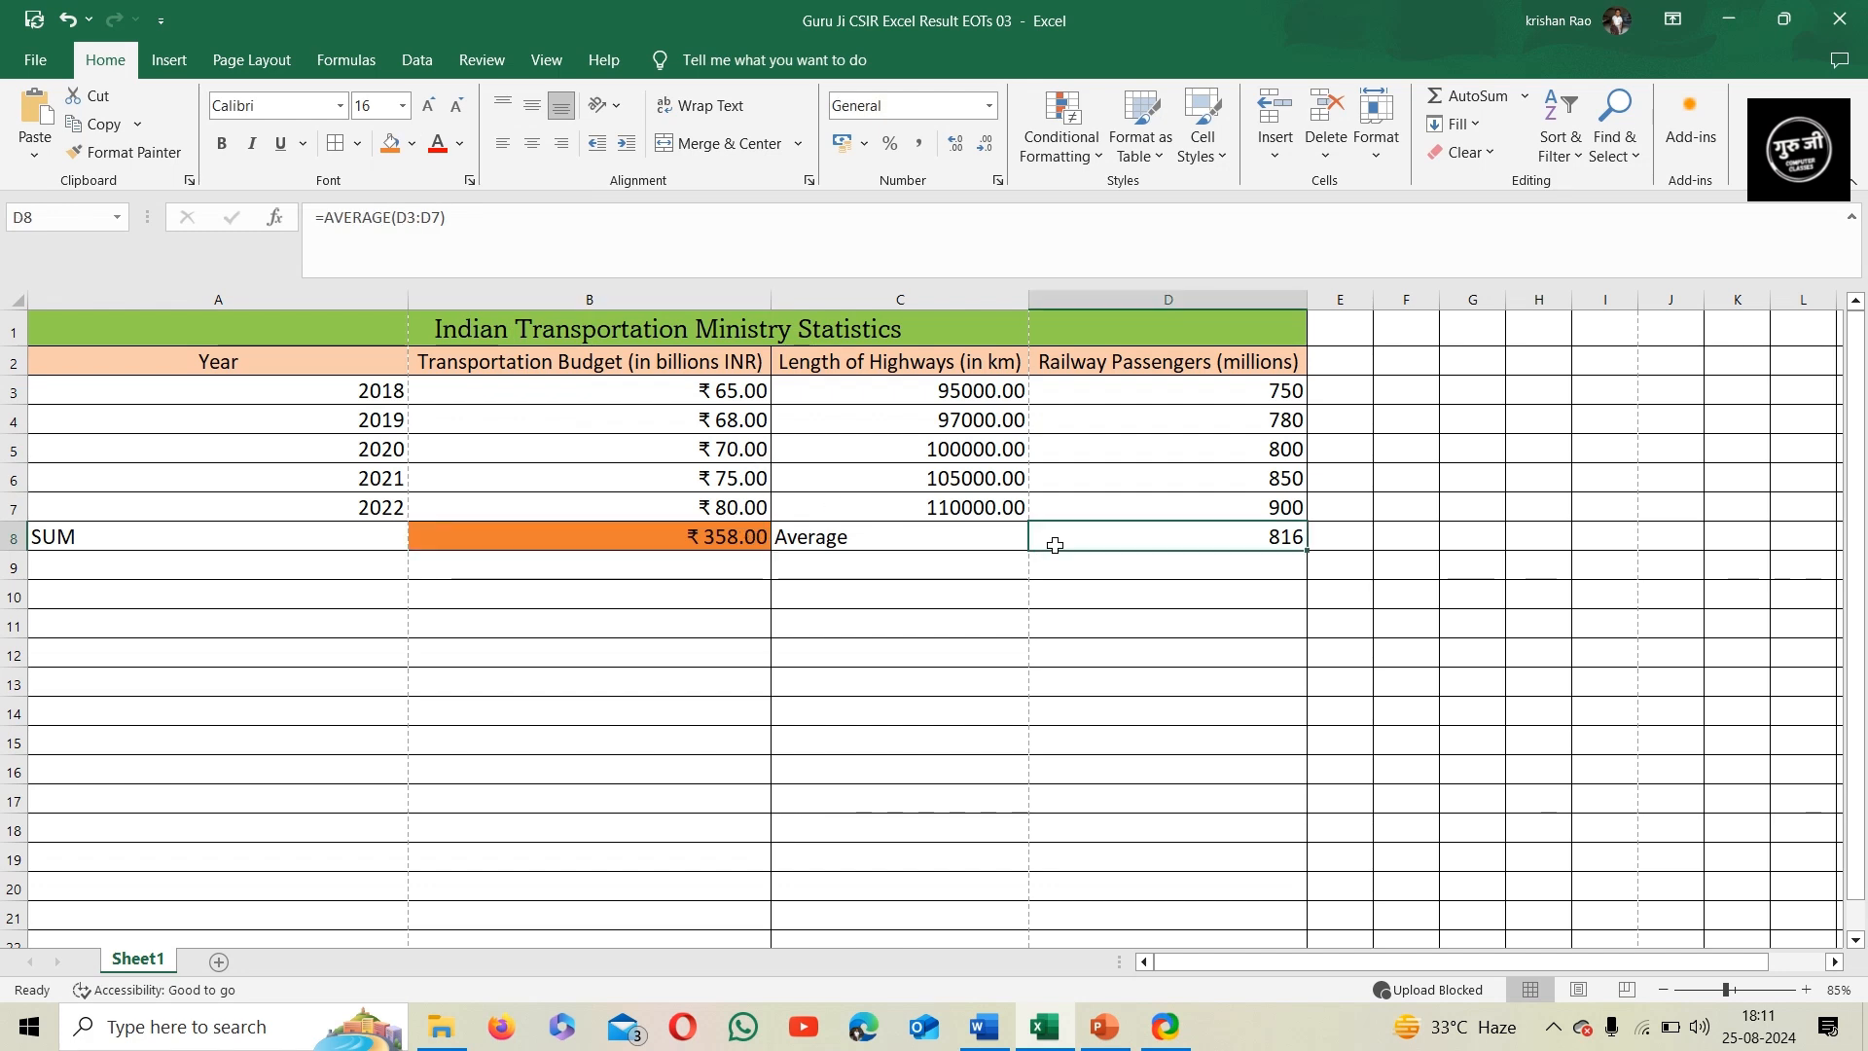
pyautogui.click(415, 151)
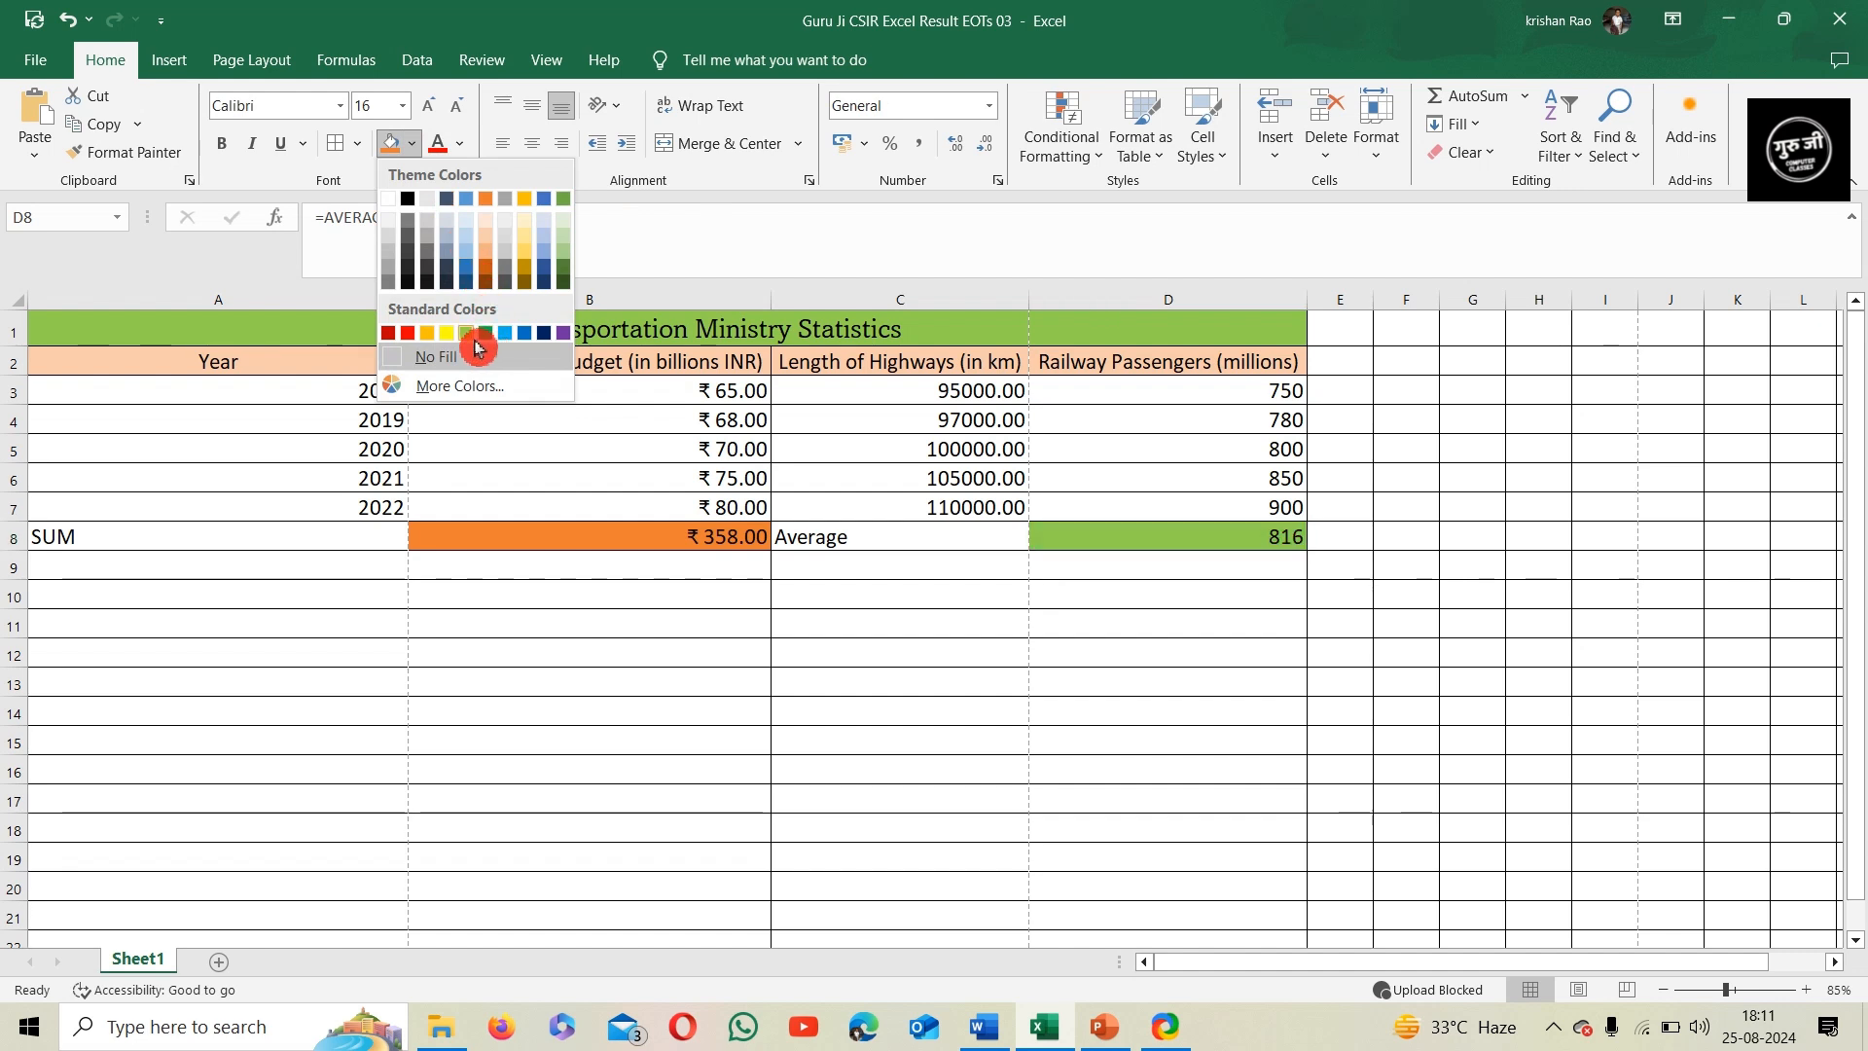
pyautogui.click(471, 335)
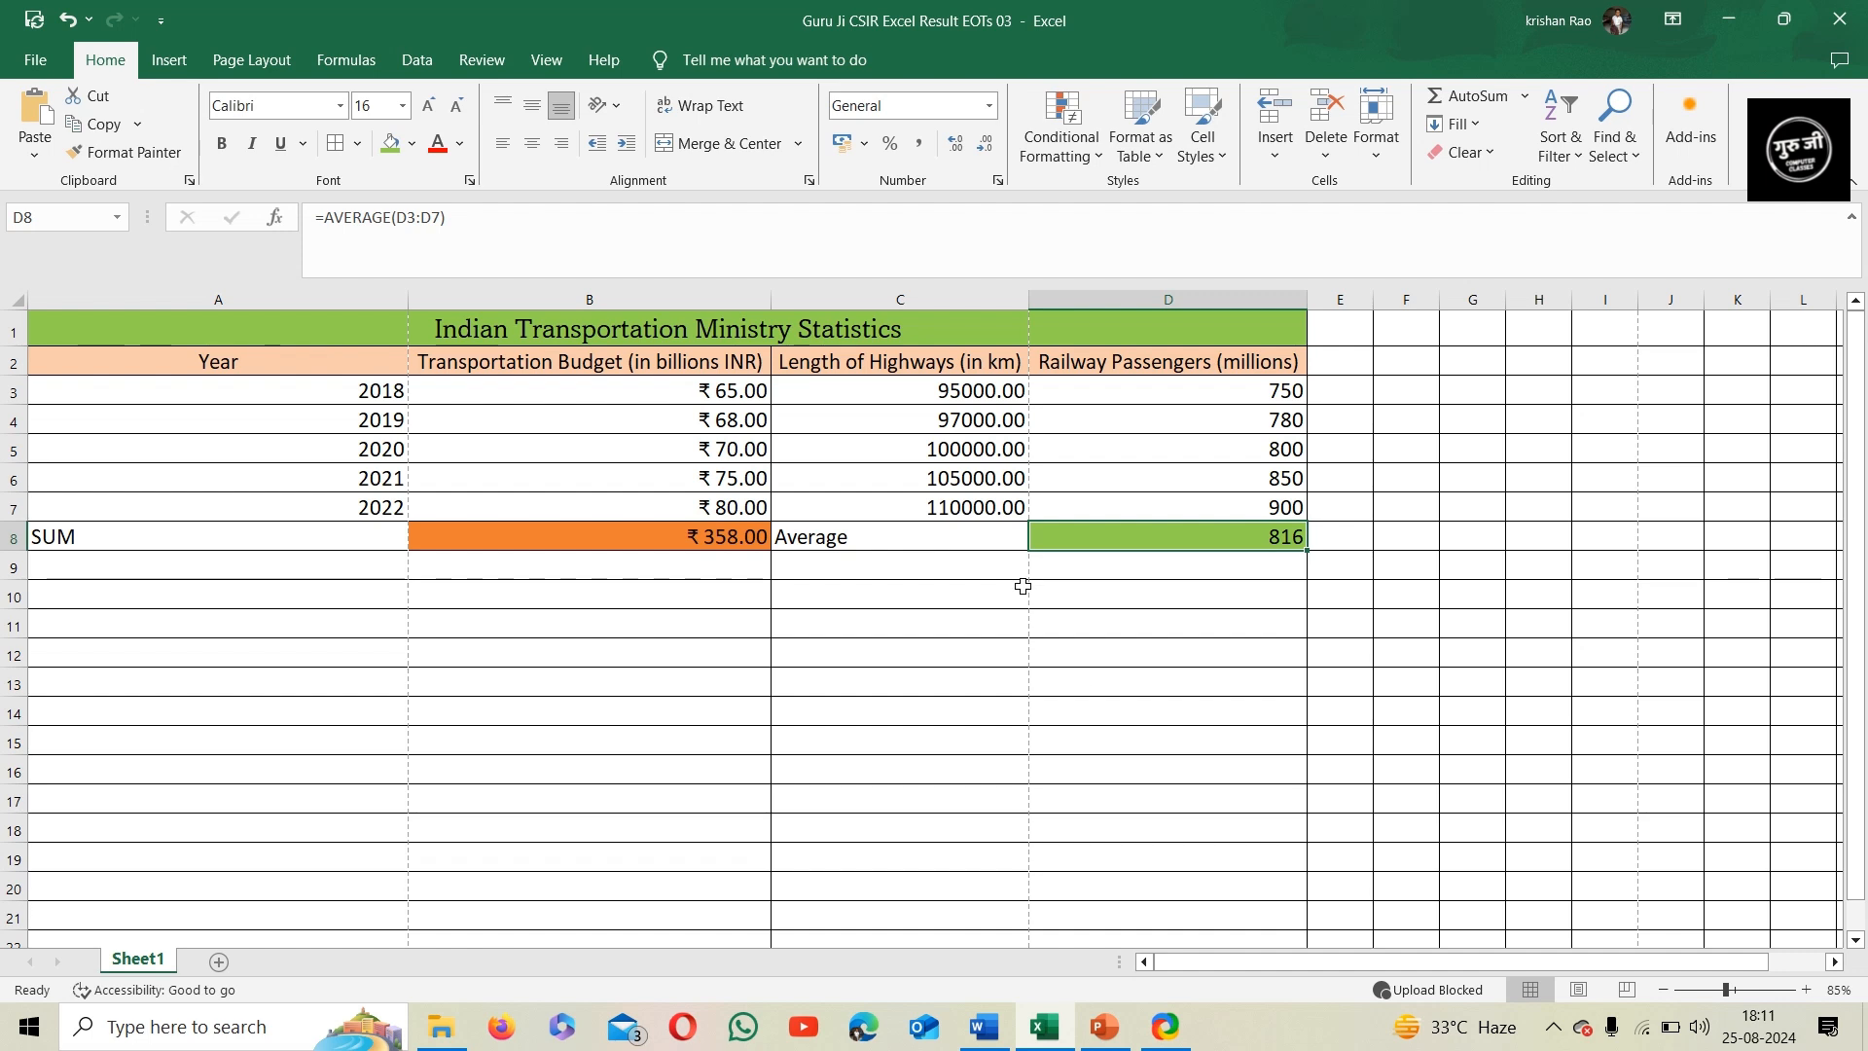
# Set the font colour of the Average label in C8 to red
pyautogui.click(884, 547)
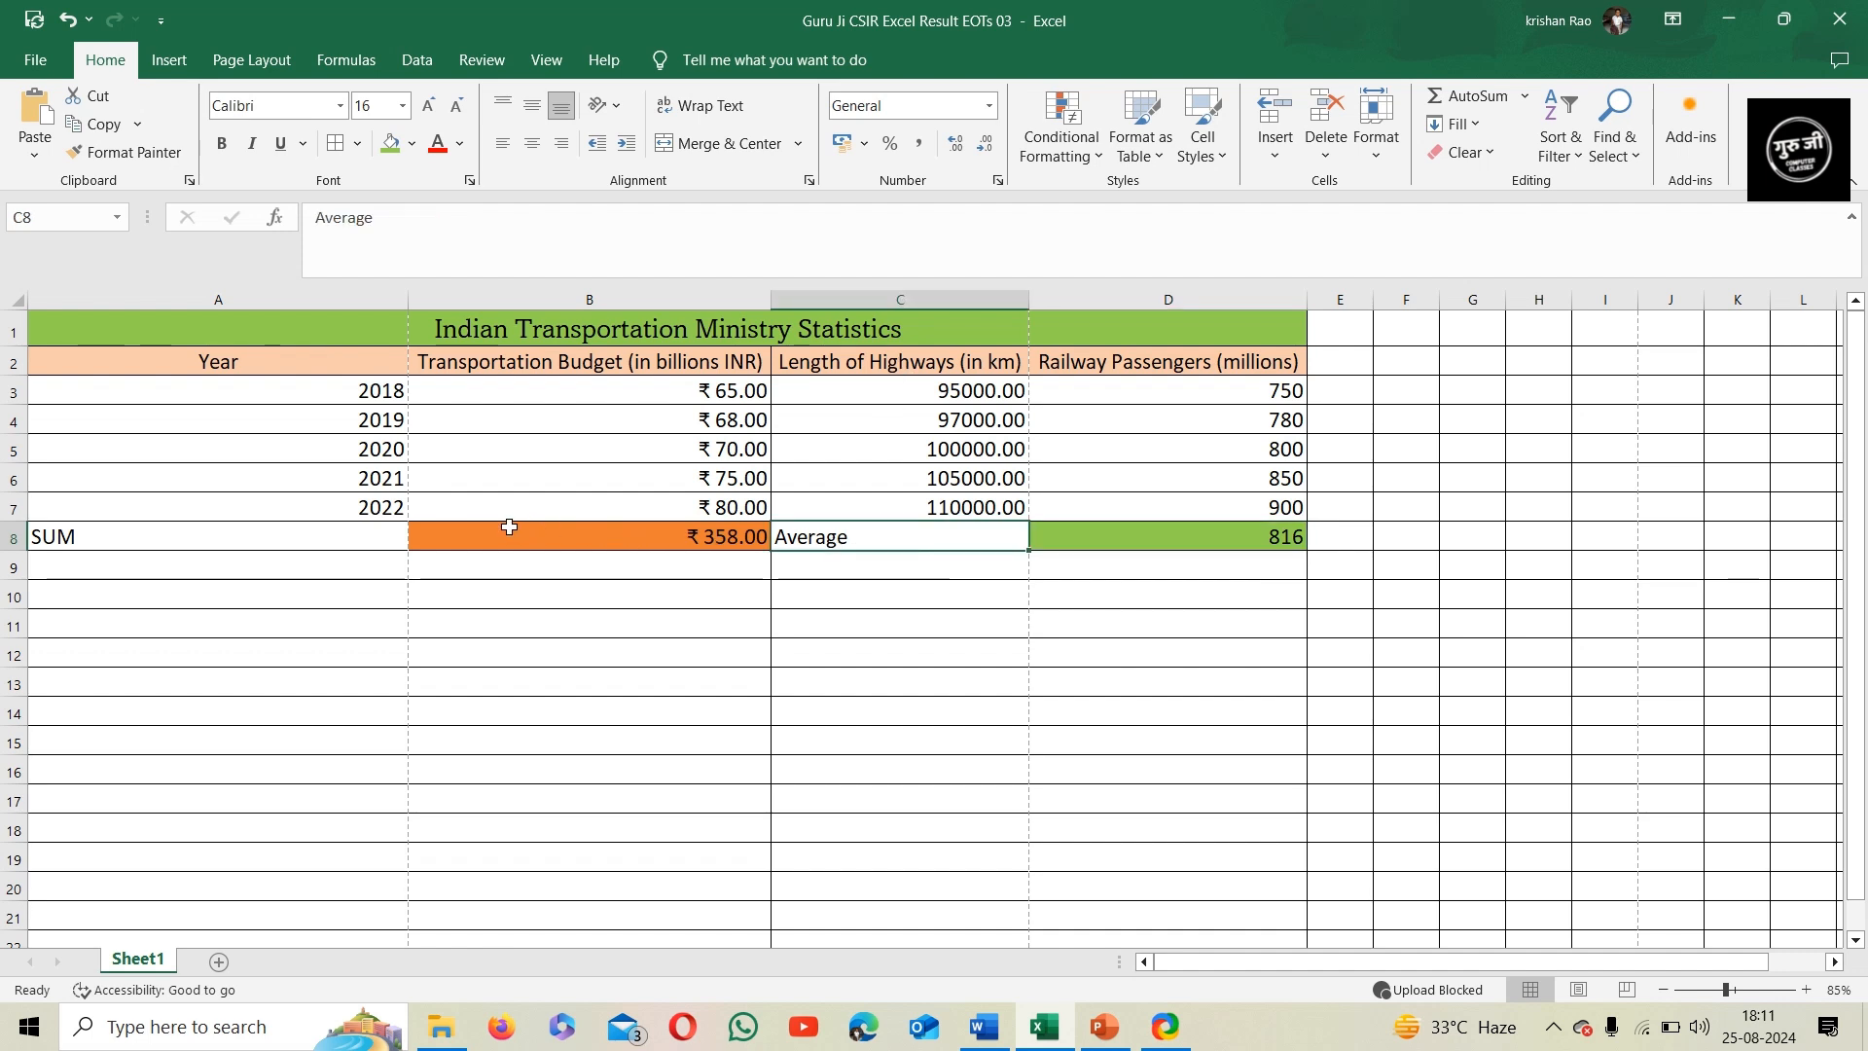
pyautogui.click(372, 540)
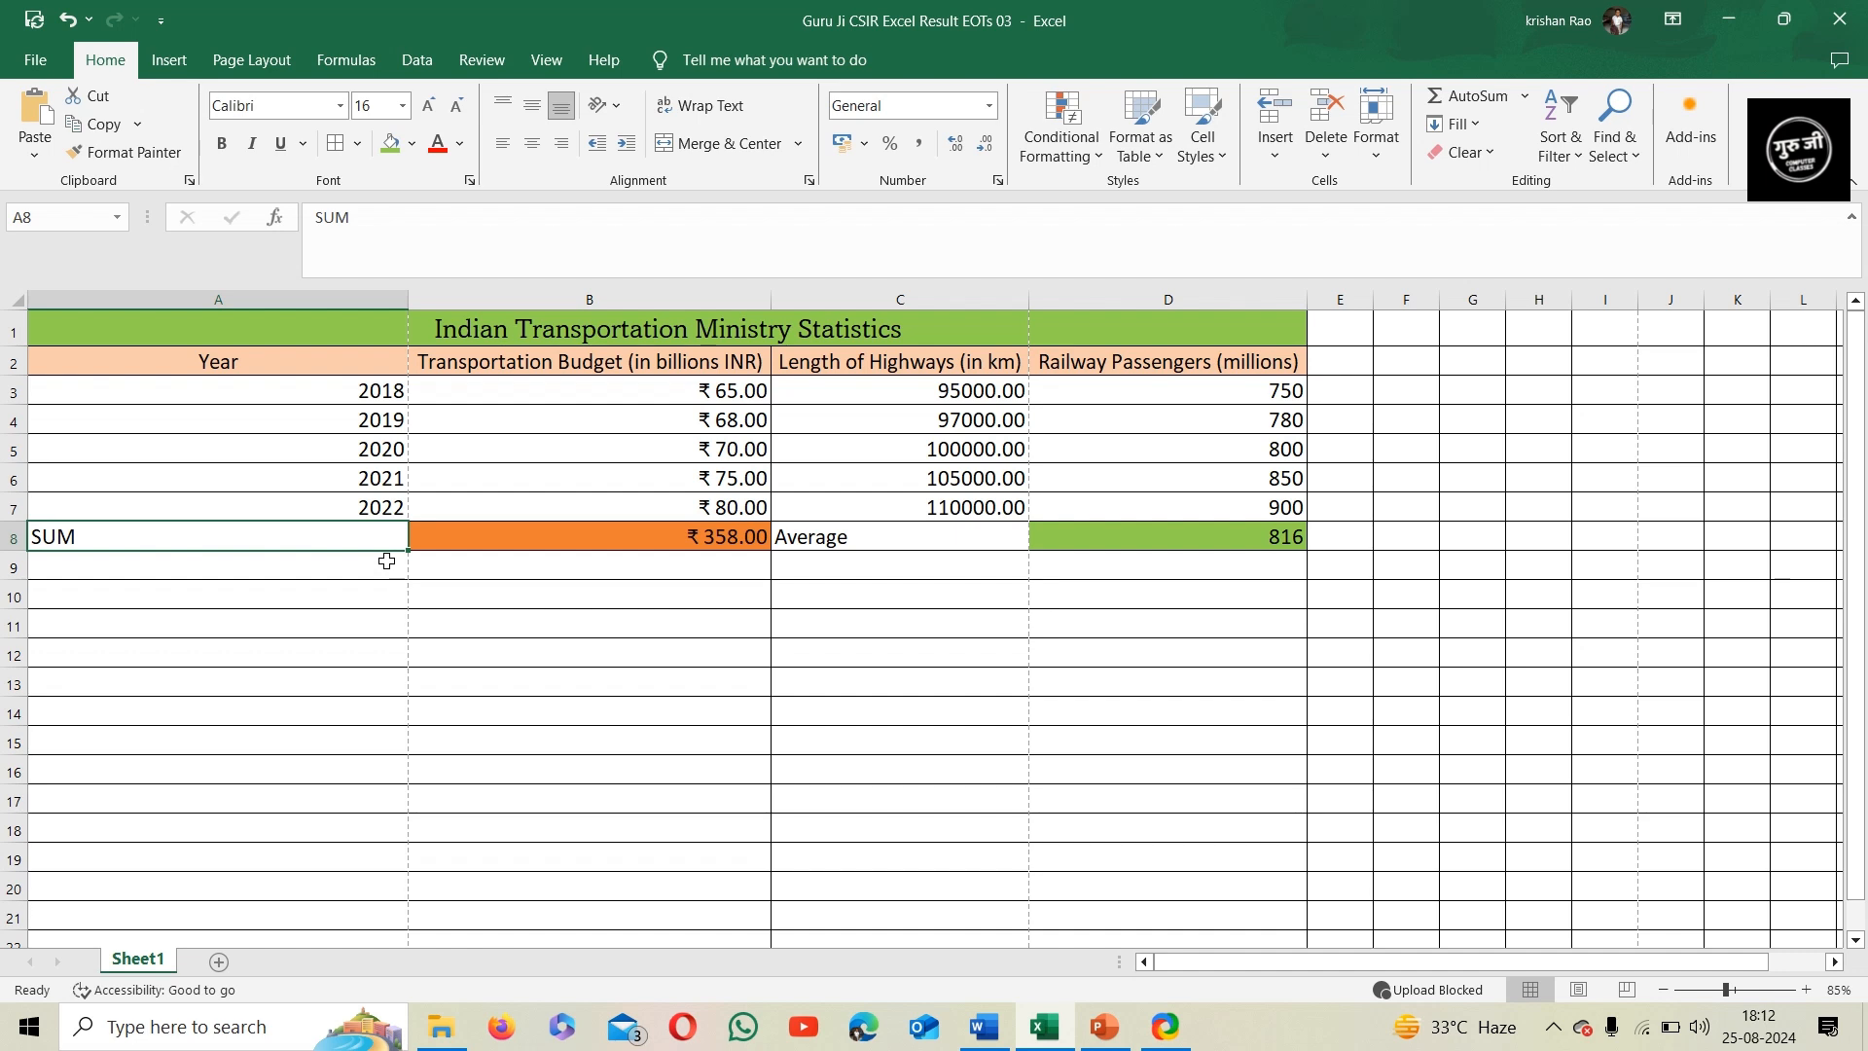
pyautogui.click(827, 537)
pyautogui.click(459, 153)
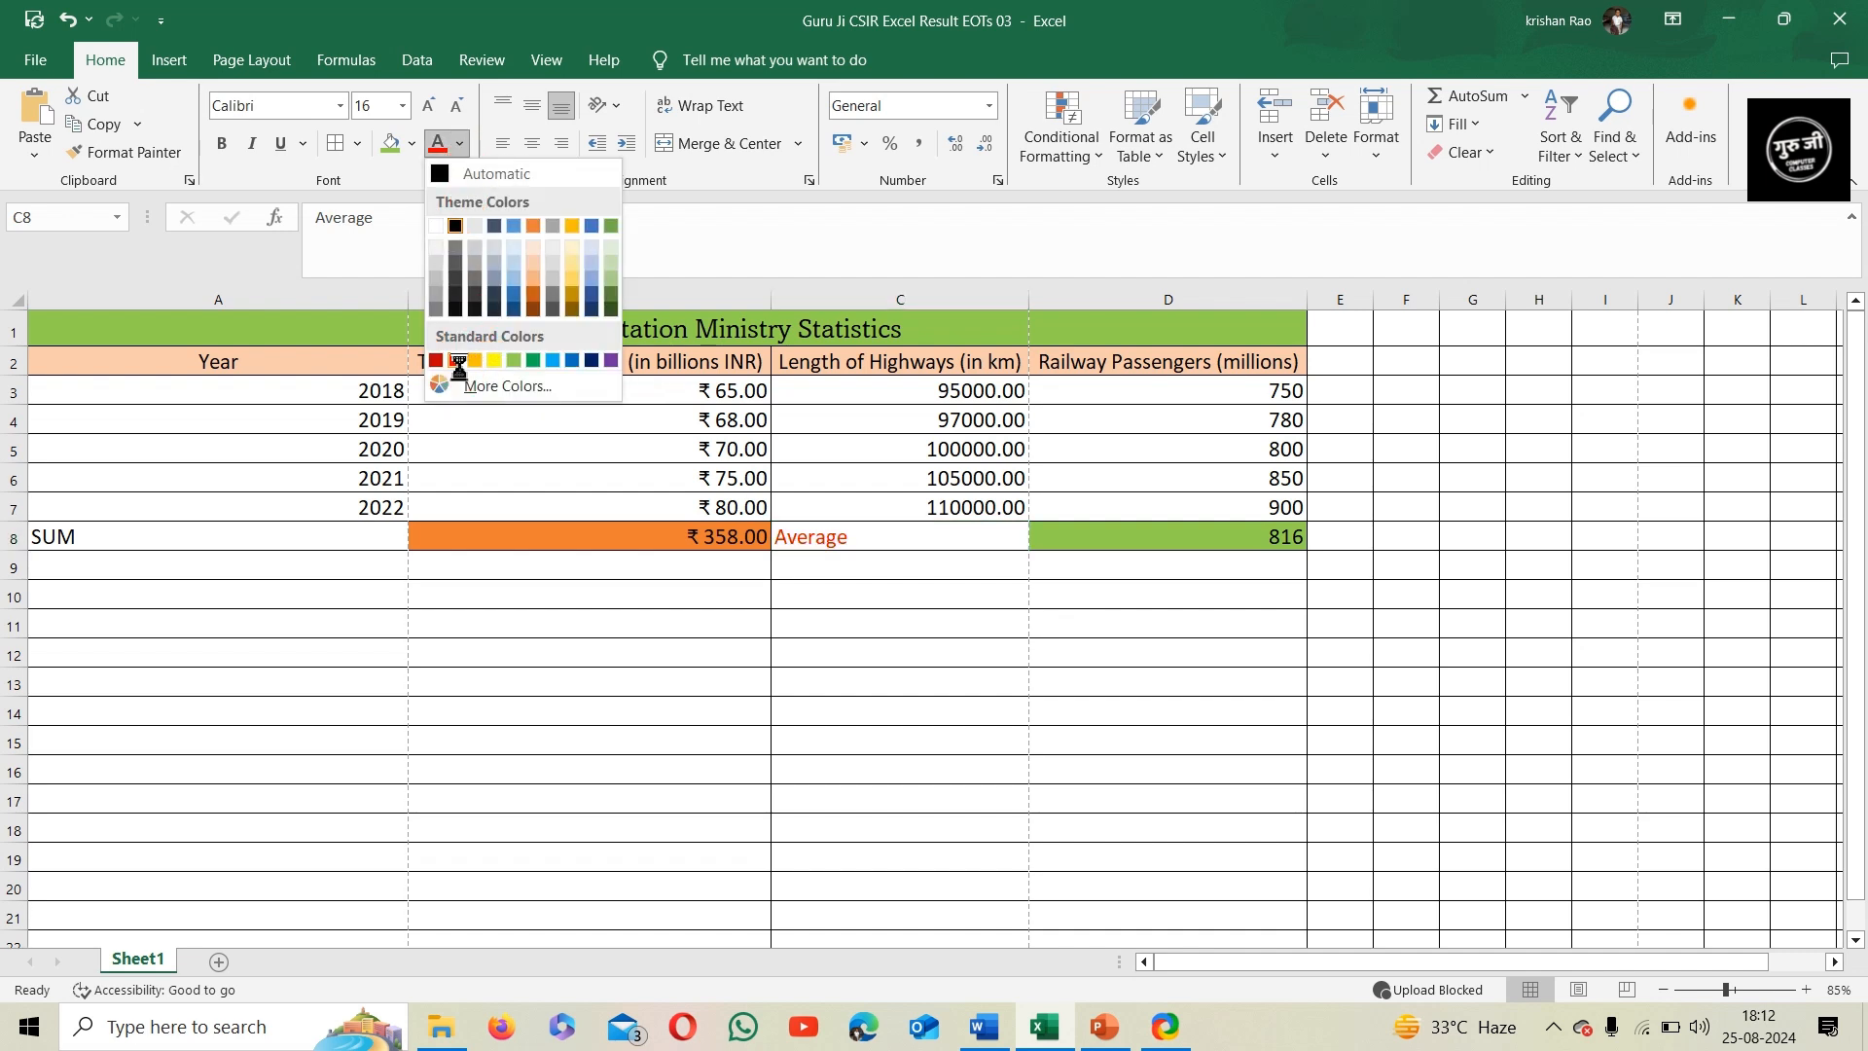
pyautogui.click(457, 361)
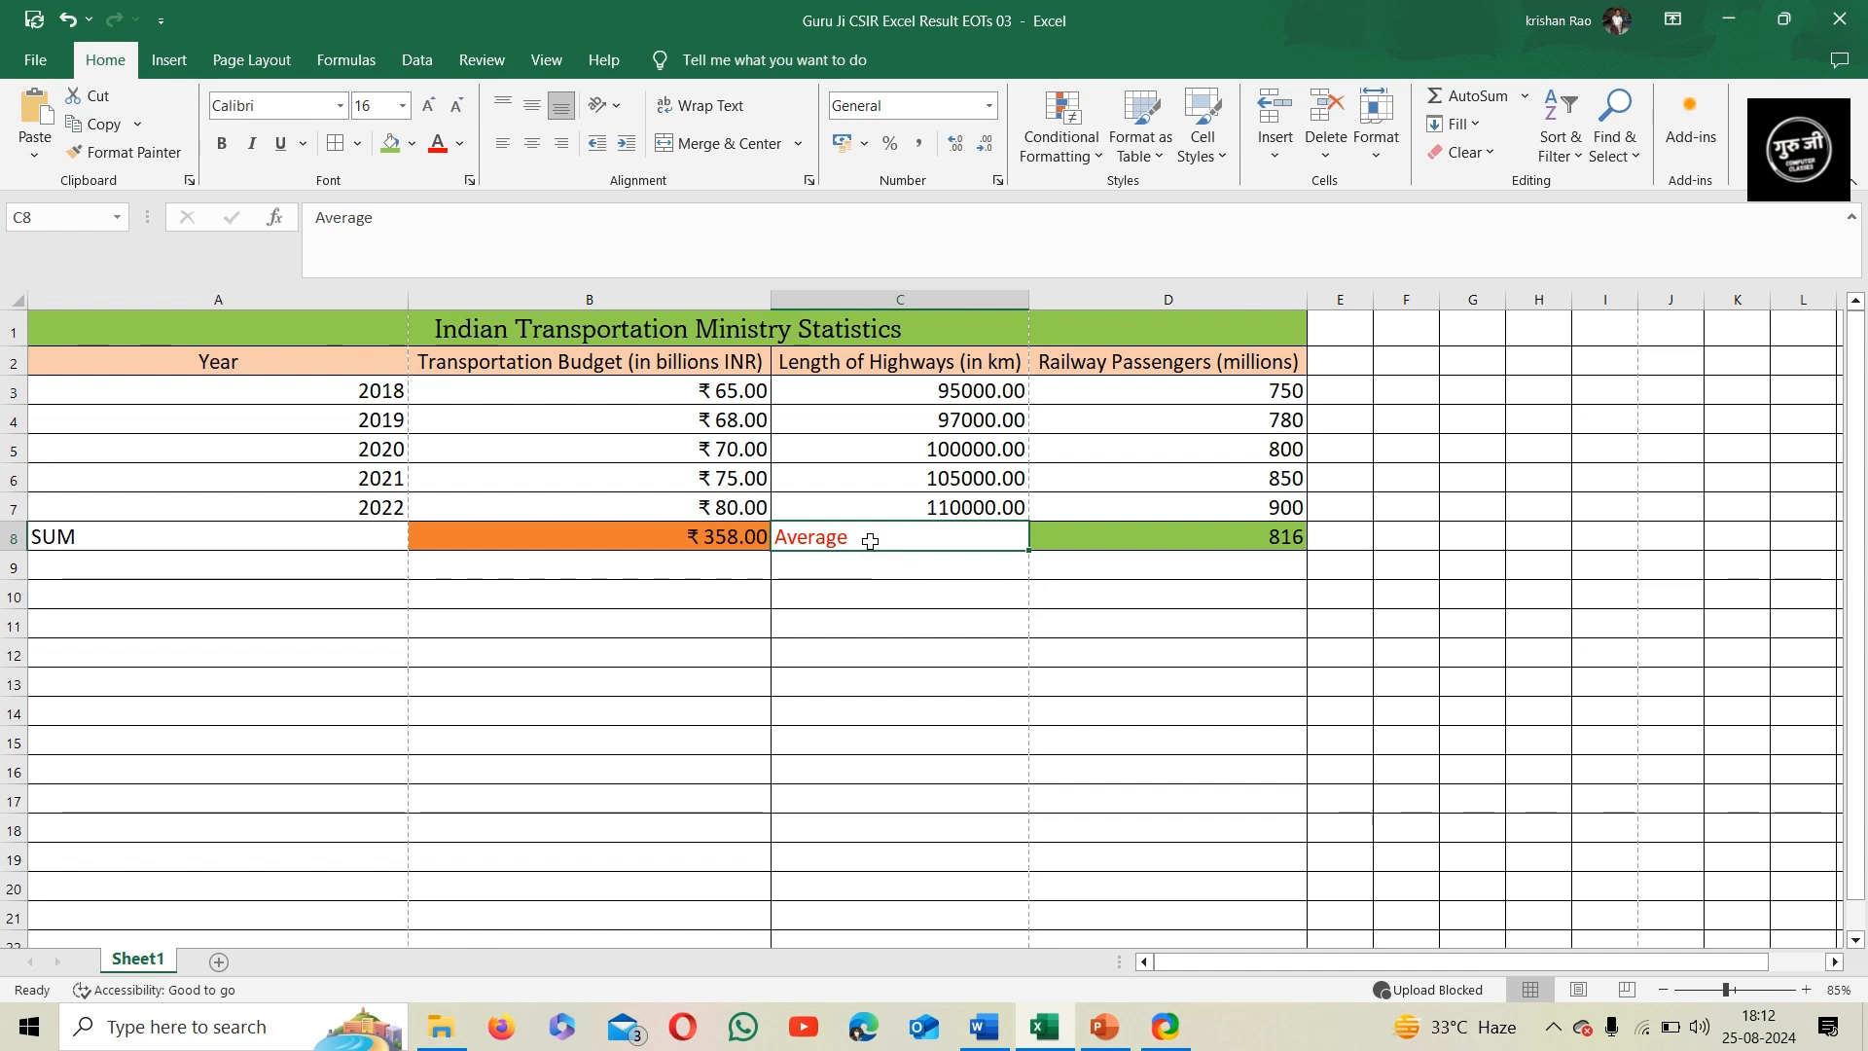
pyautogui.keyDown('ctrl'); pyautogui.click(331, 534); pyautogui.keyUp('ctrl')
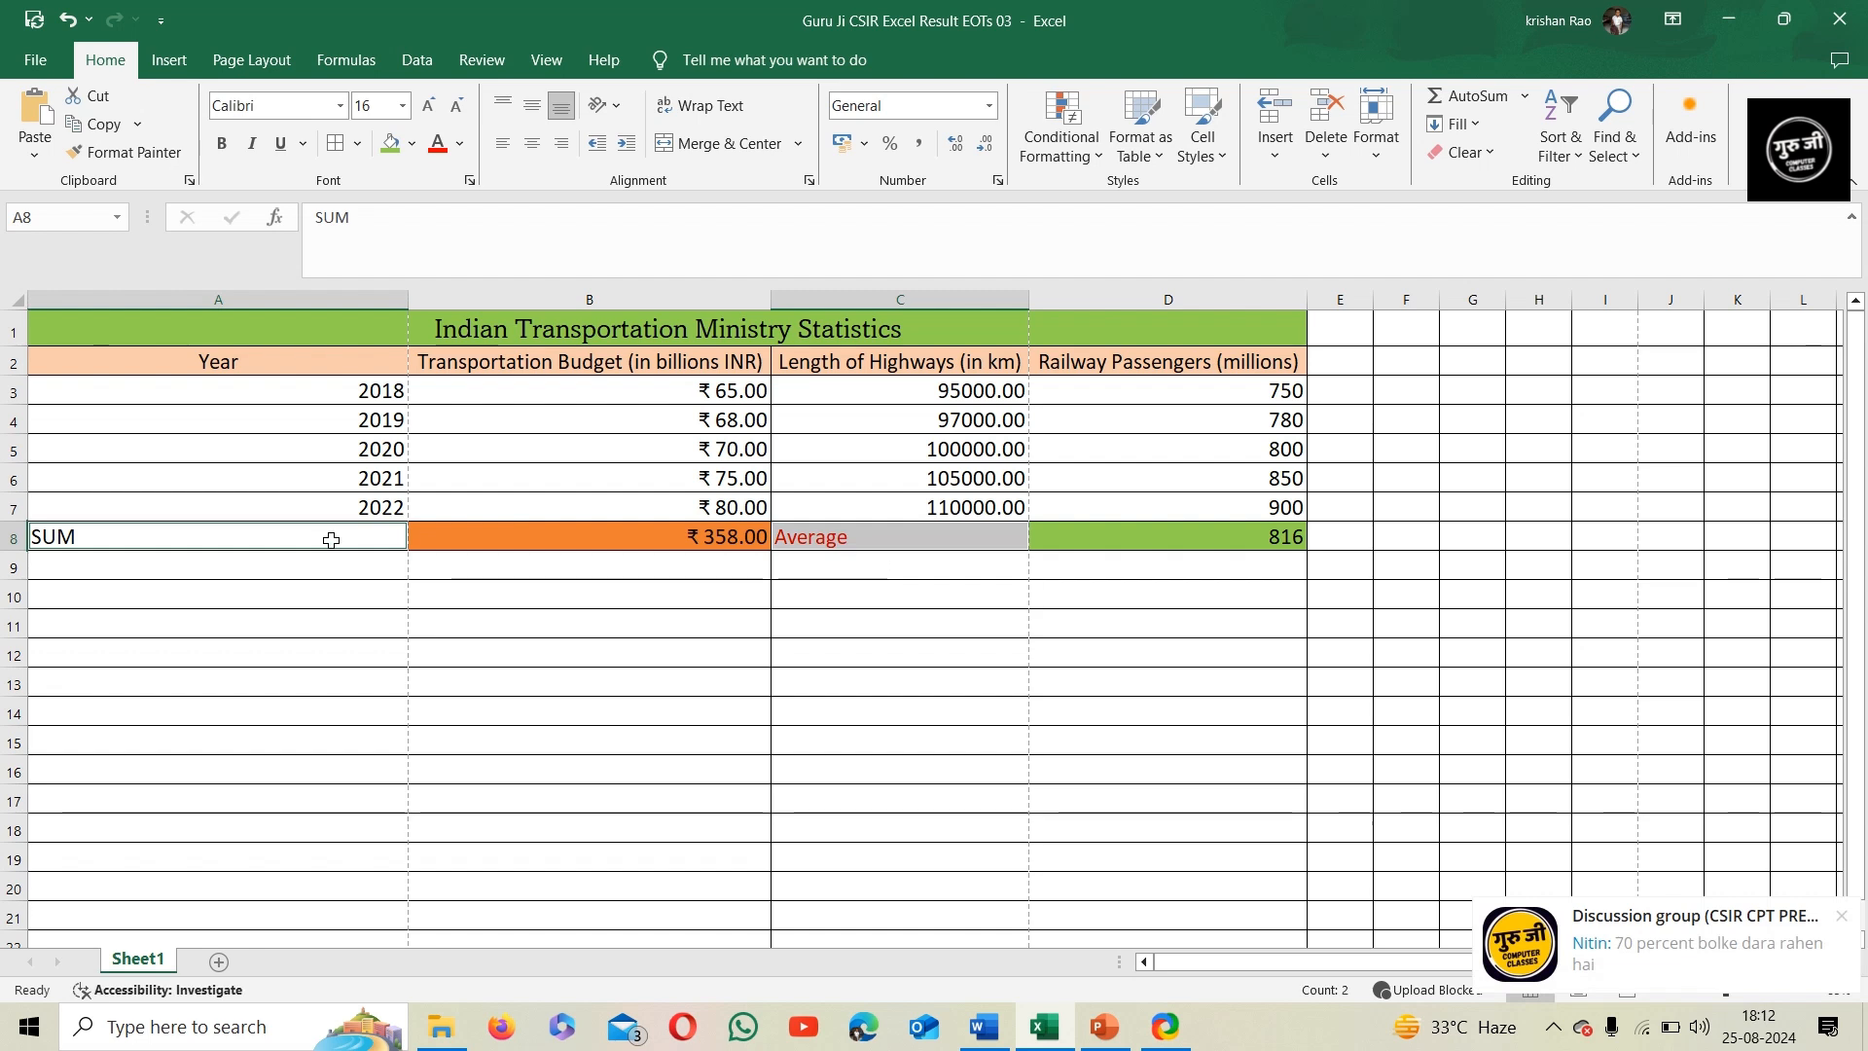
pyautogui.hotkey('ctrl', 'r')
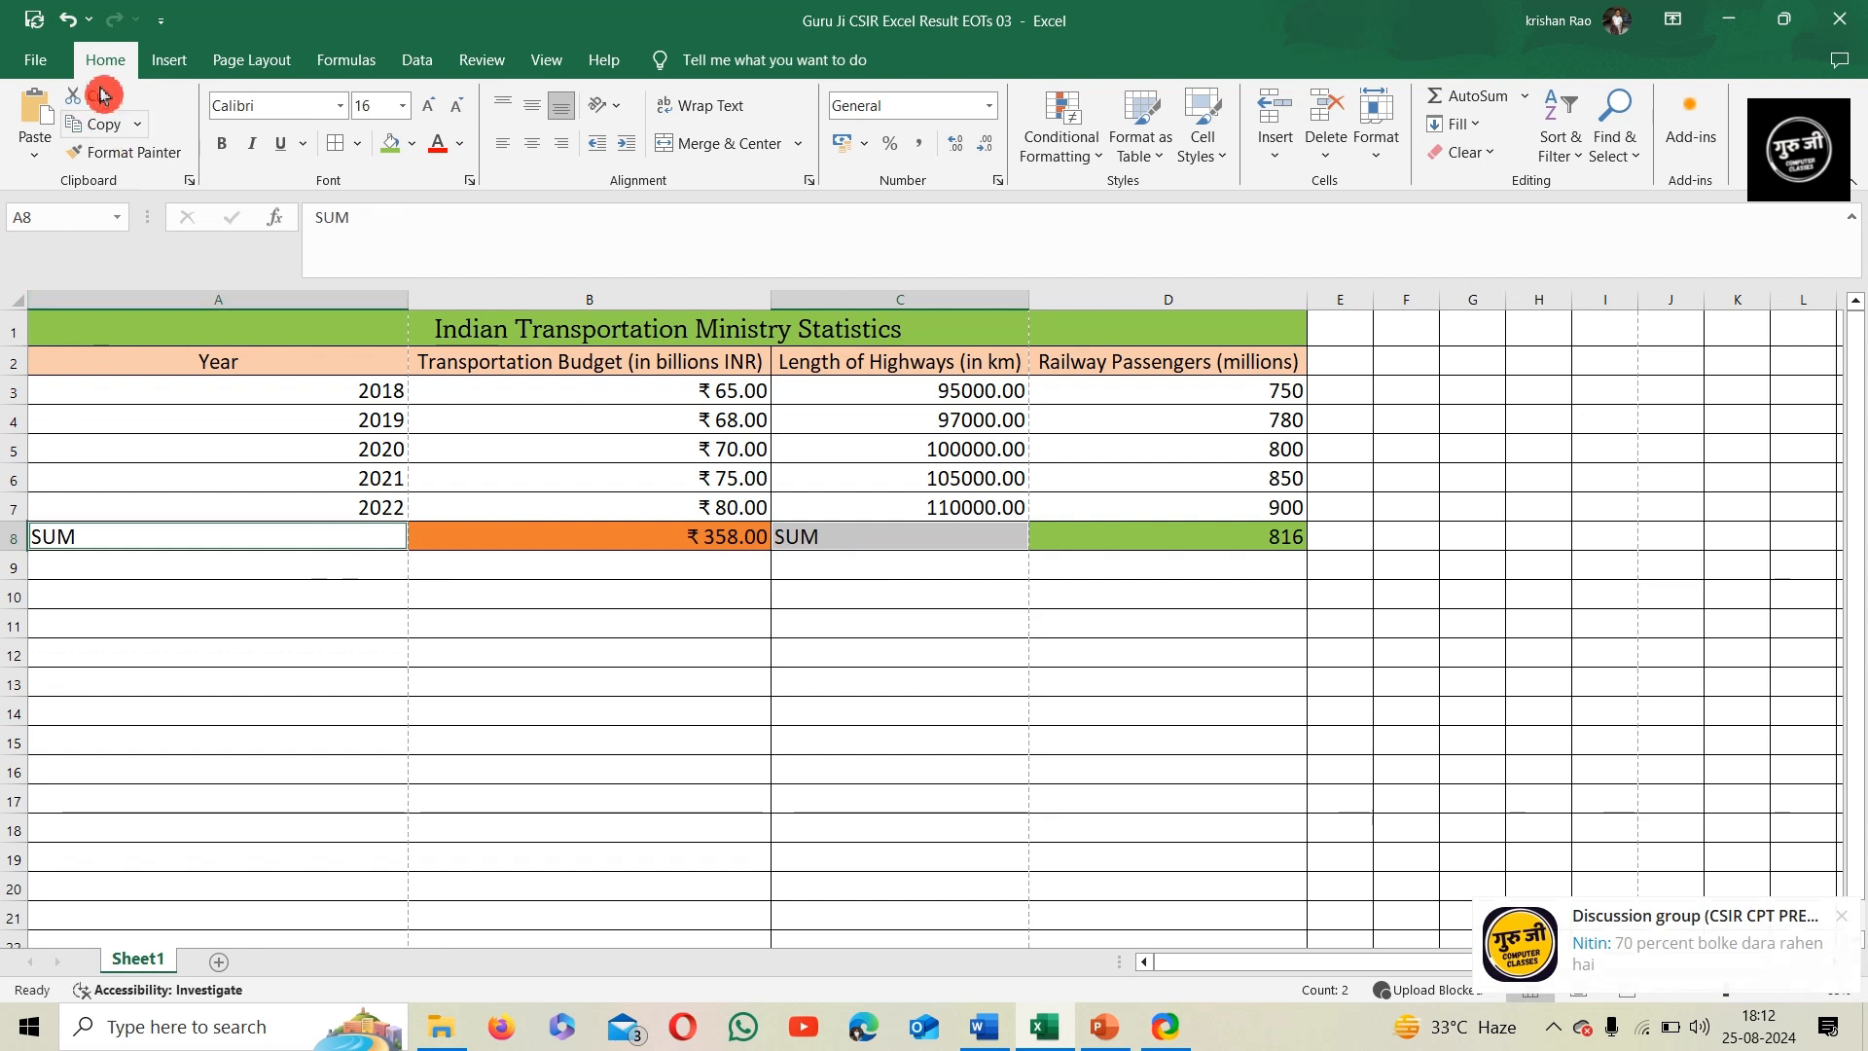
pyautogui.click(95, 49)
pyautogui.hotkey('ctrl', 'z')
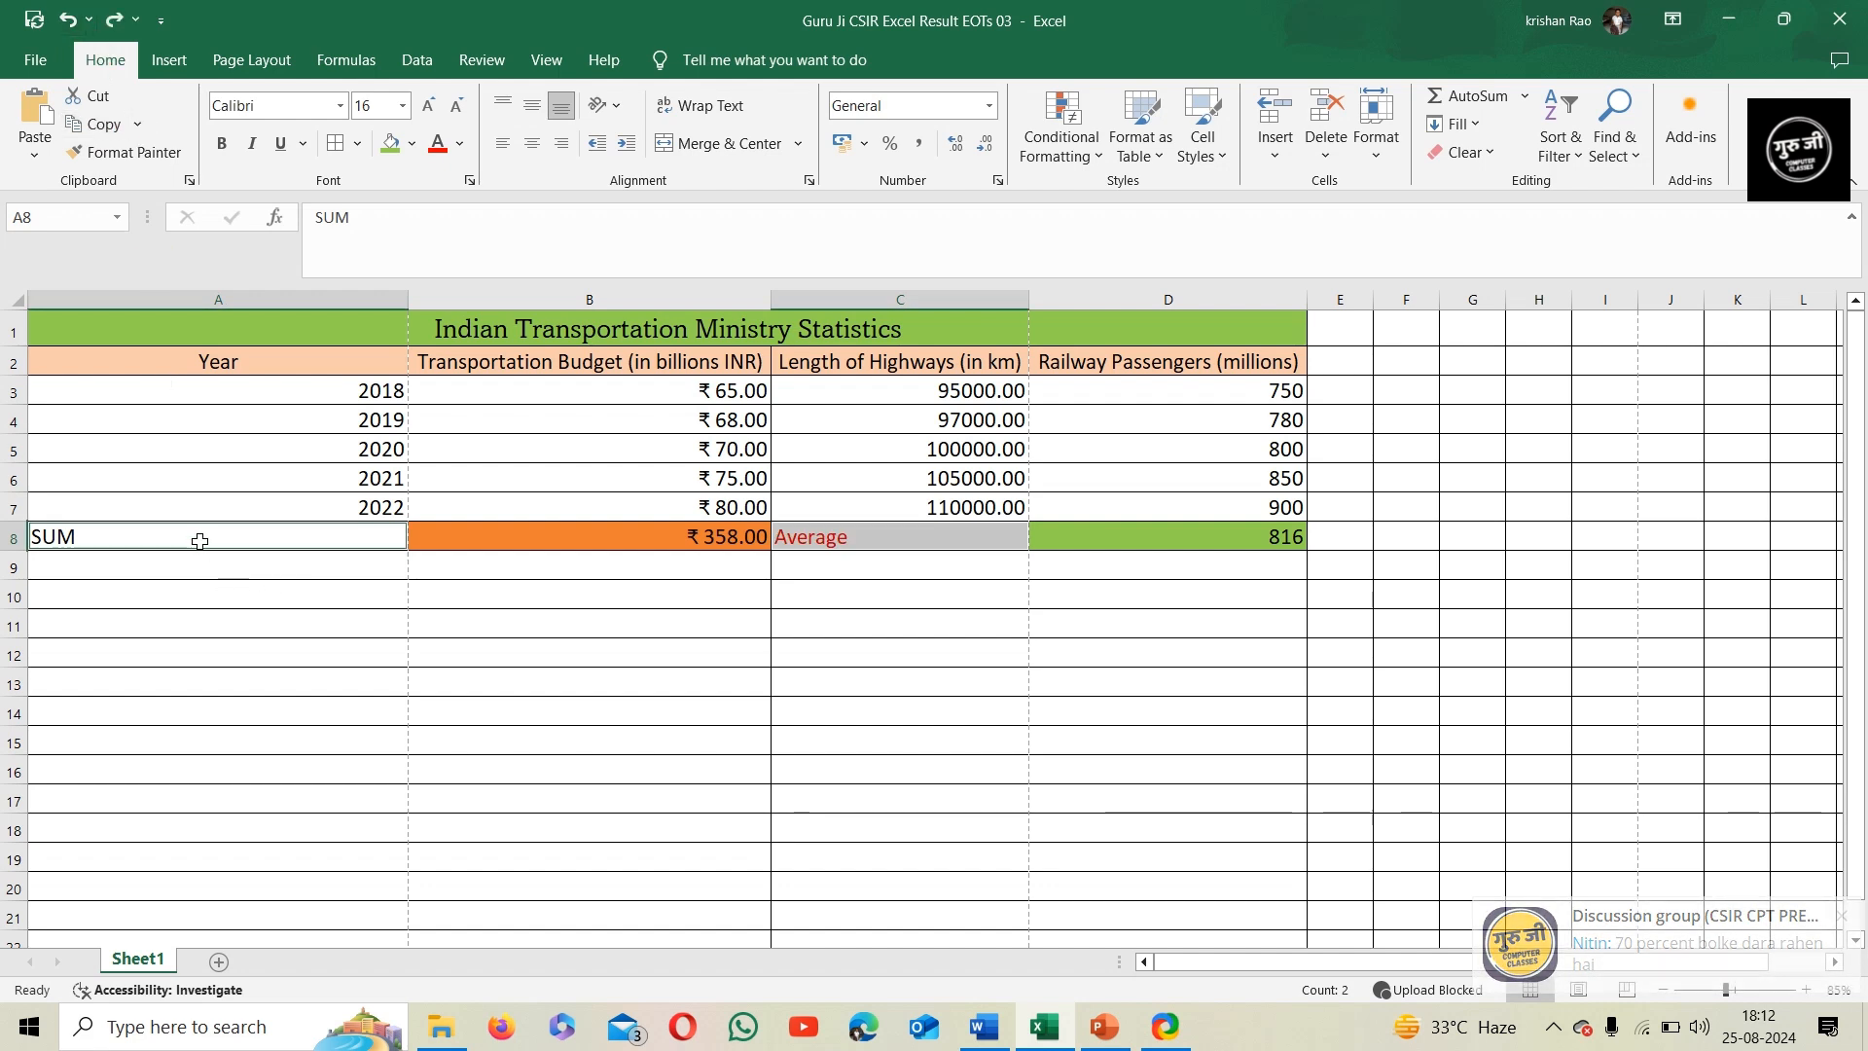
# Right-align the Average label in C8 and the SUM label in A8 together
pyautogui.click(899, 551)
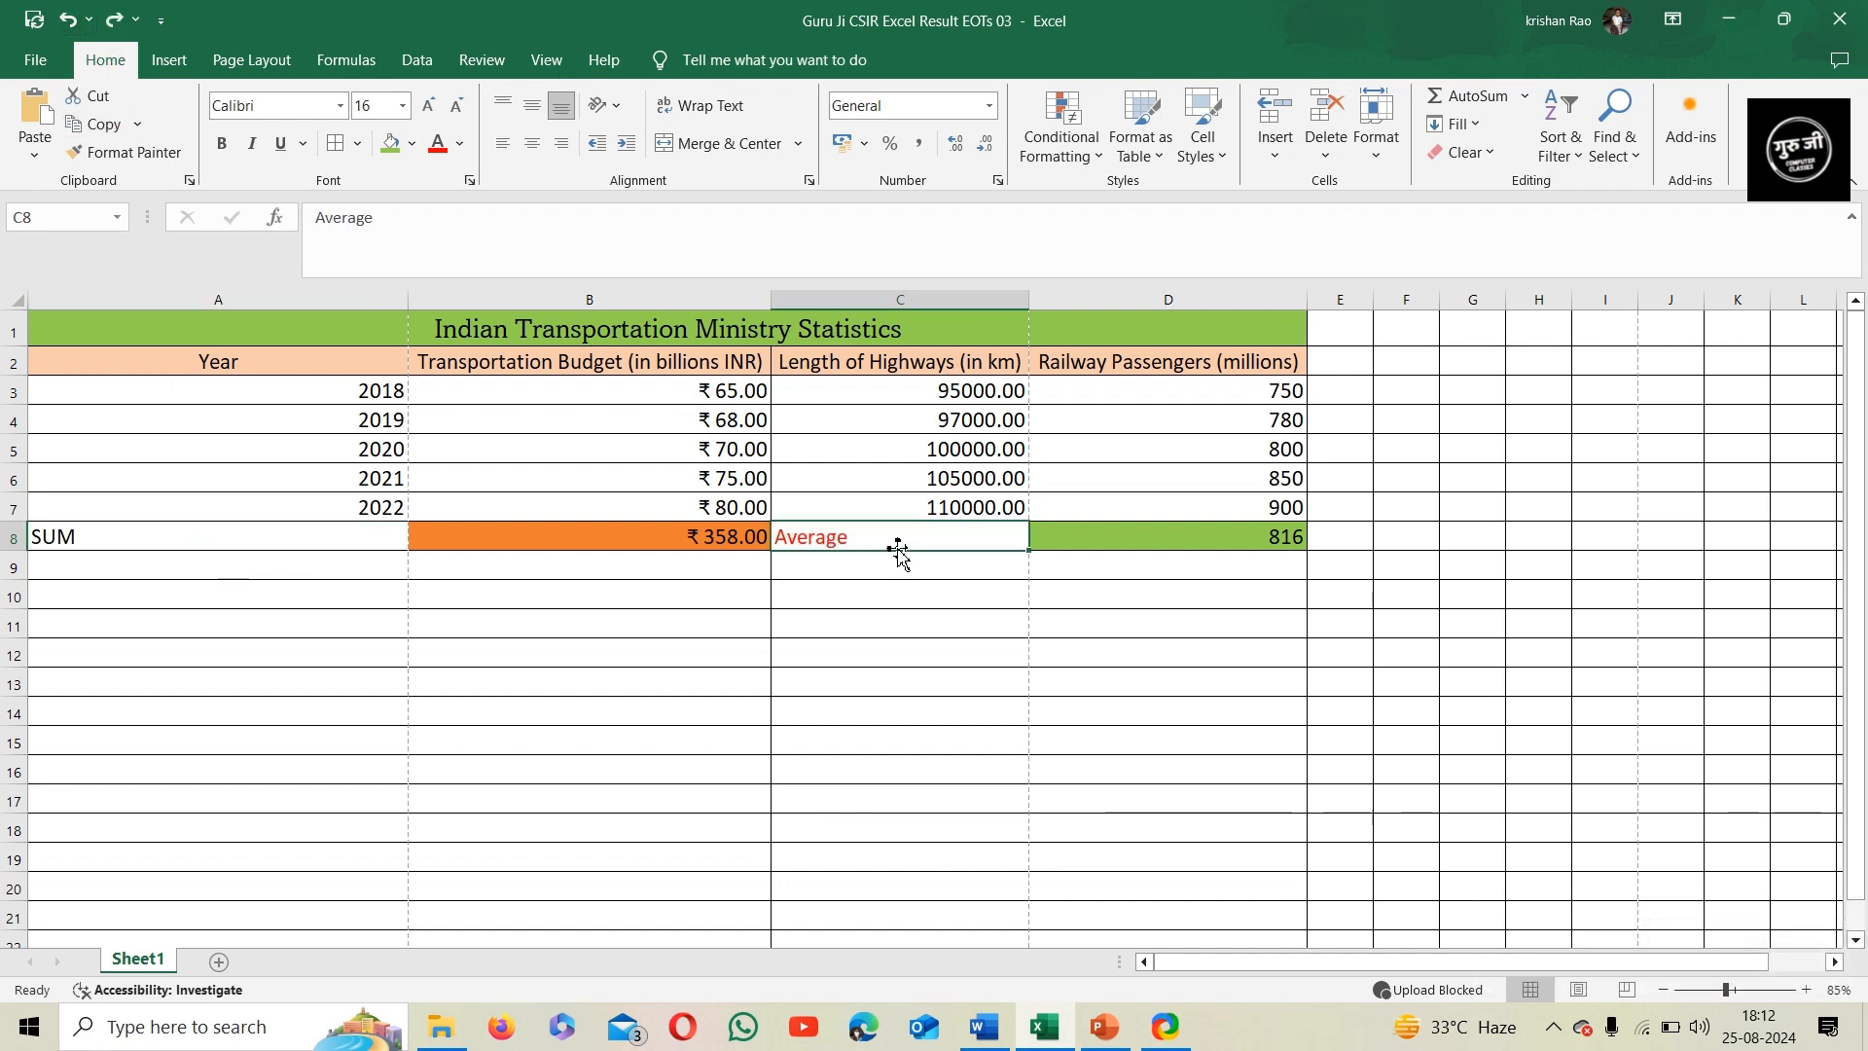
pyautogui.keyDown('ctrl'); pyautogui.click(128, 540); pyautogui.keyUp('ctrl')
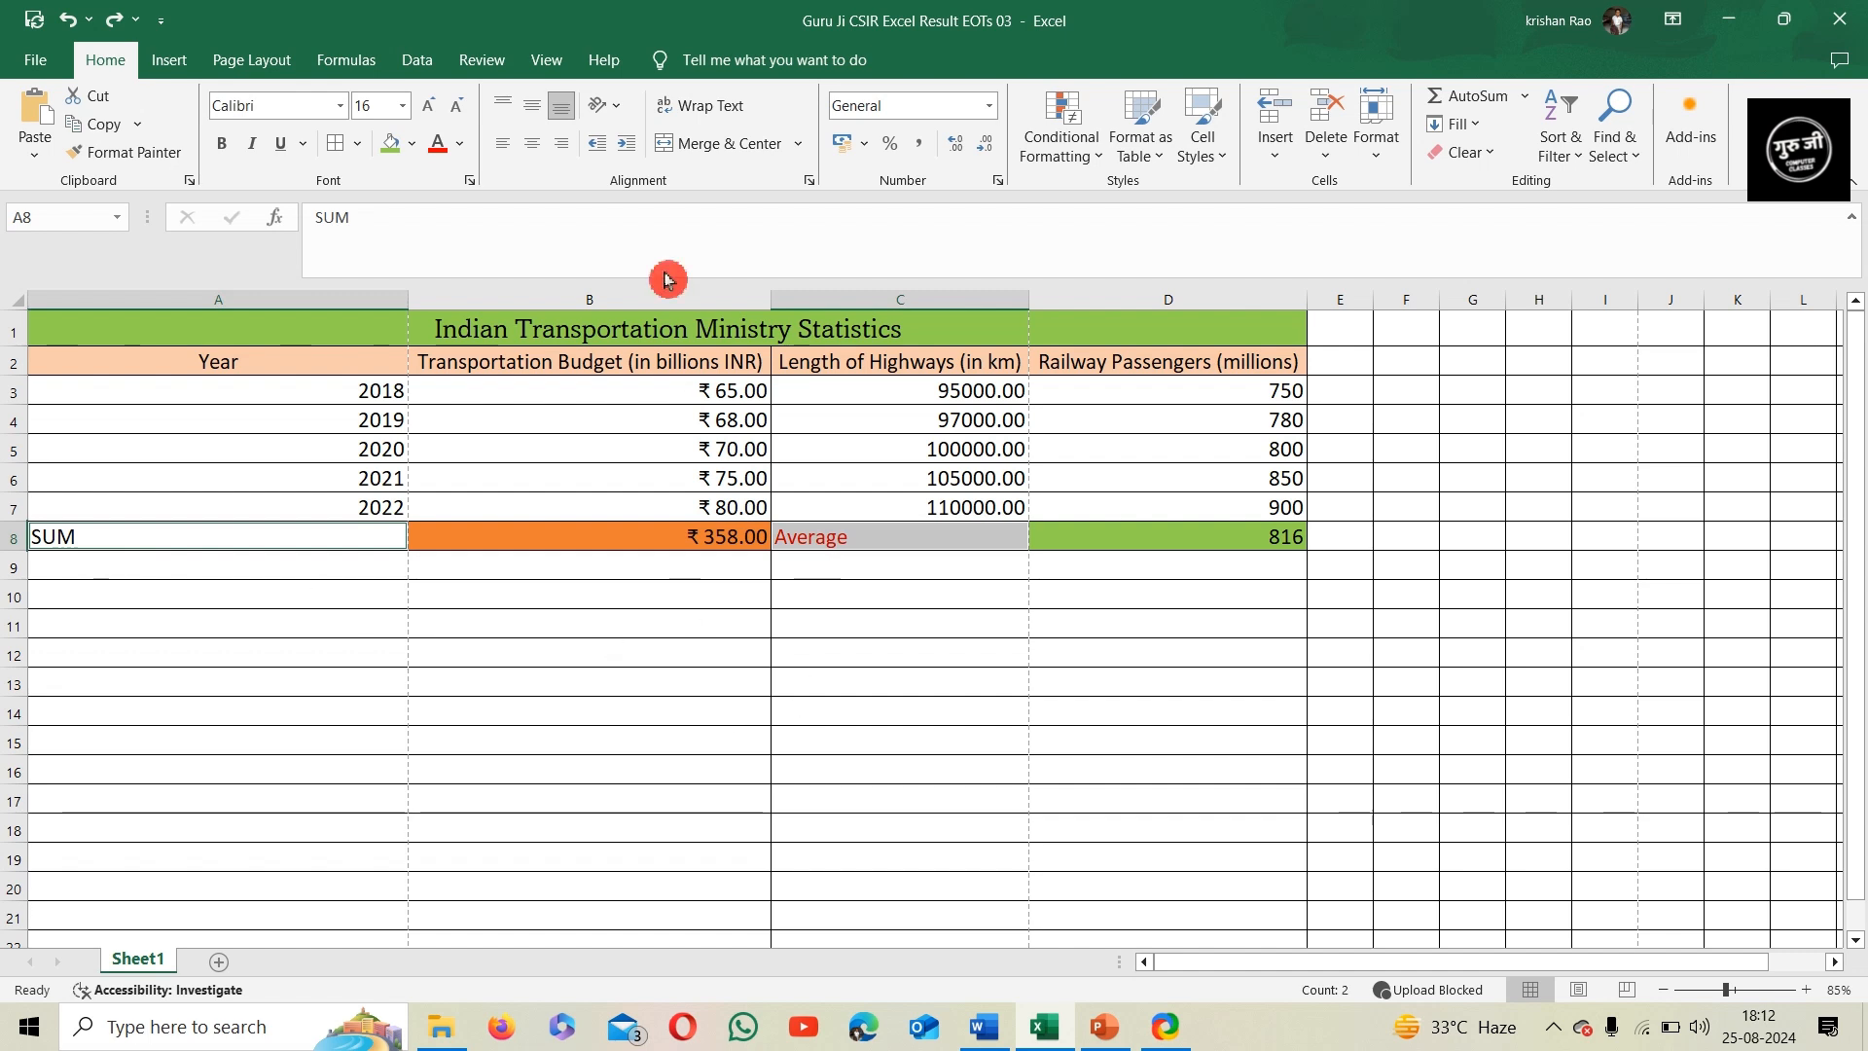
pyautogui.click(563, 146)
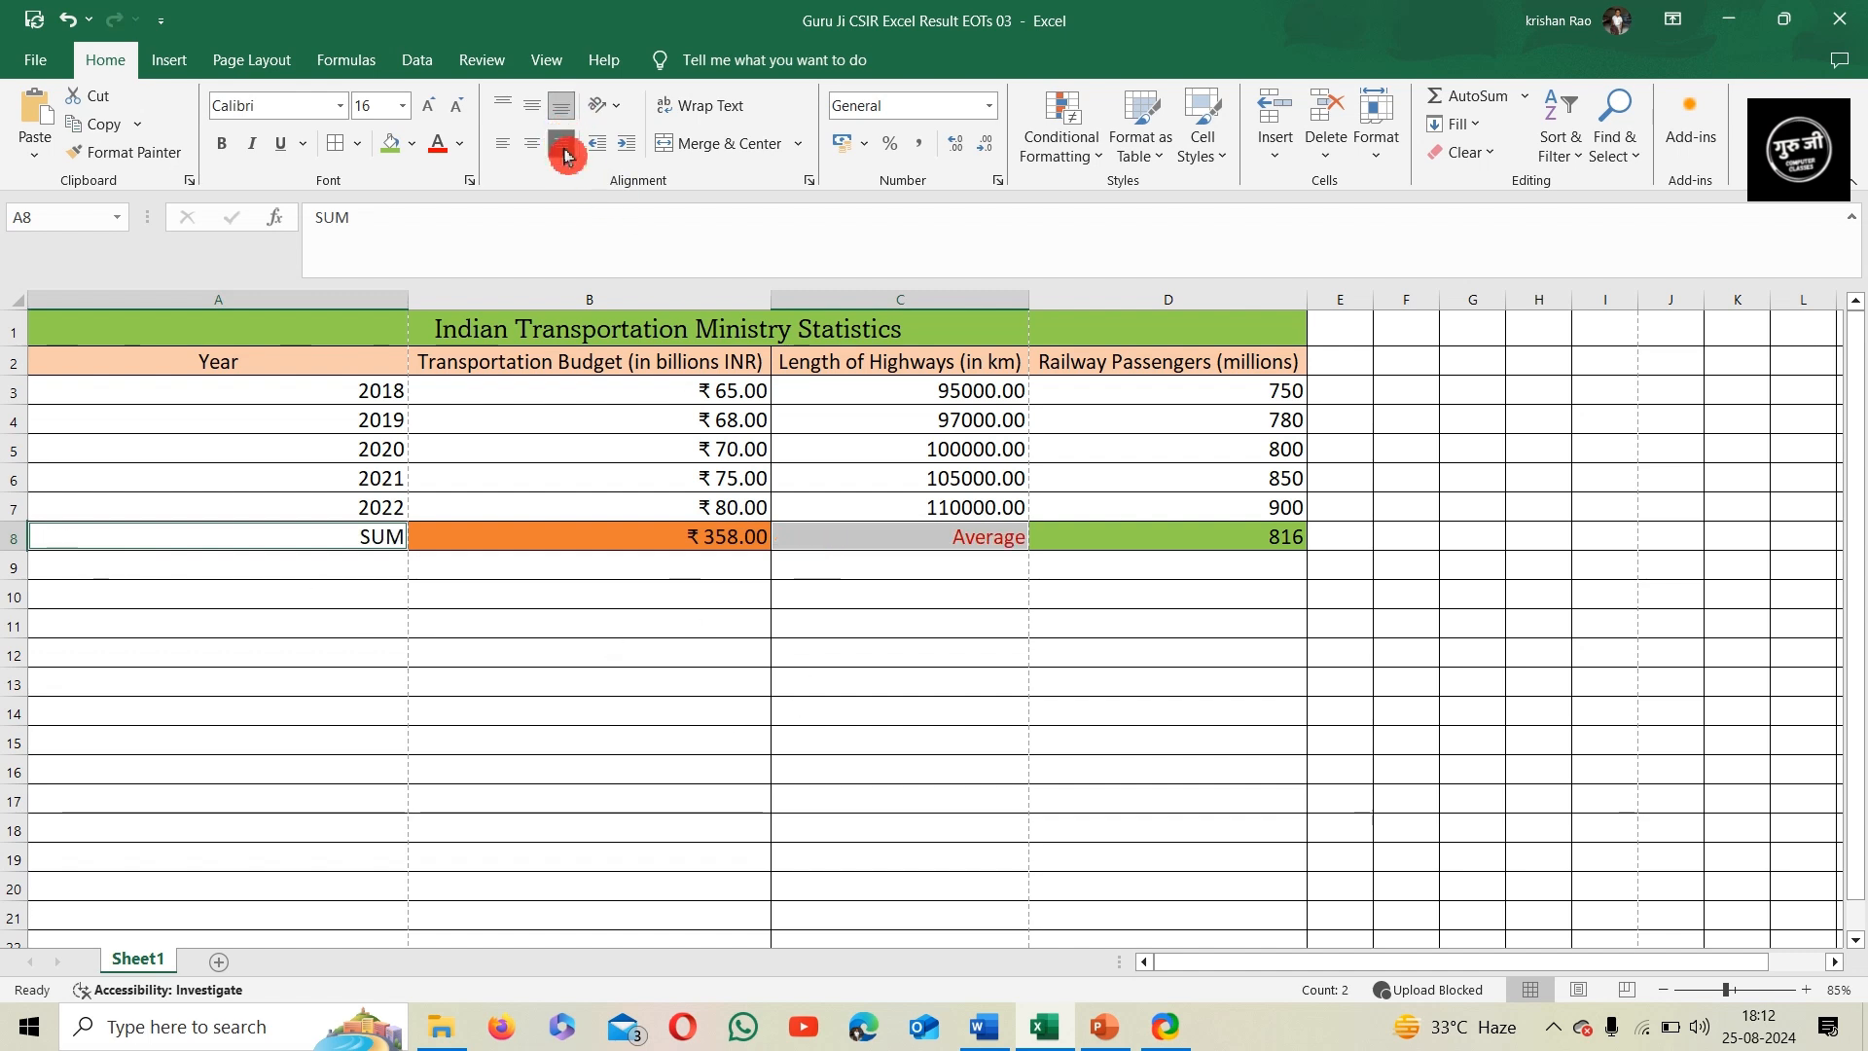
pyautogui.click(984, 616)
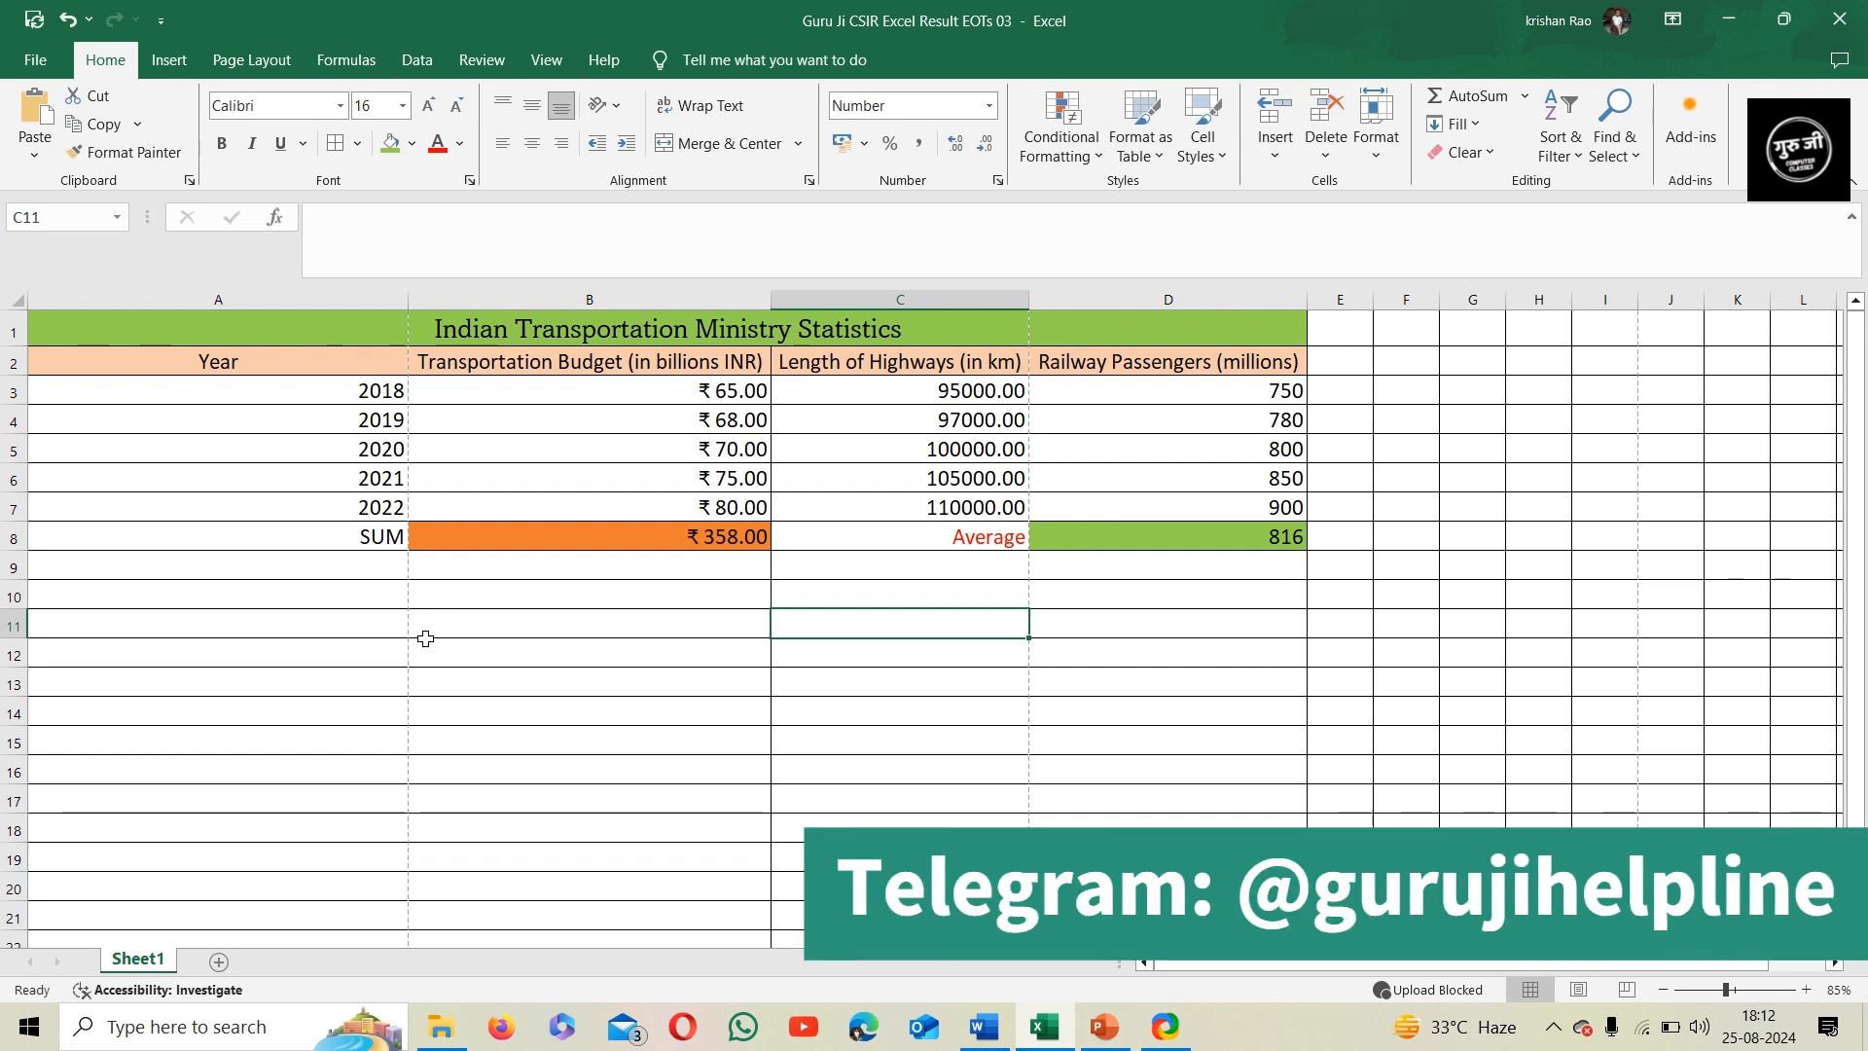
# Fill the year cells A3:A7 with gold
pyautogui.click(295, 391)
pyautogui.moveTo(294, 454); pyautogui.dragTo(294, 511)
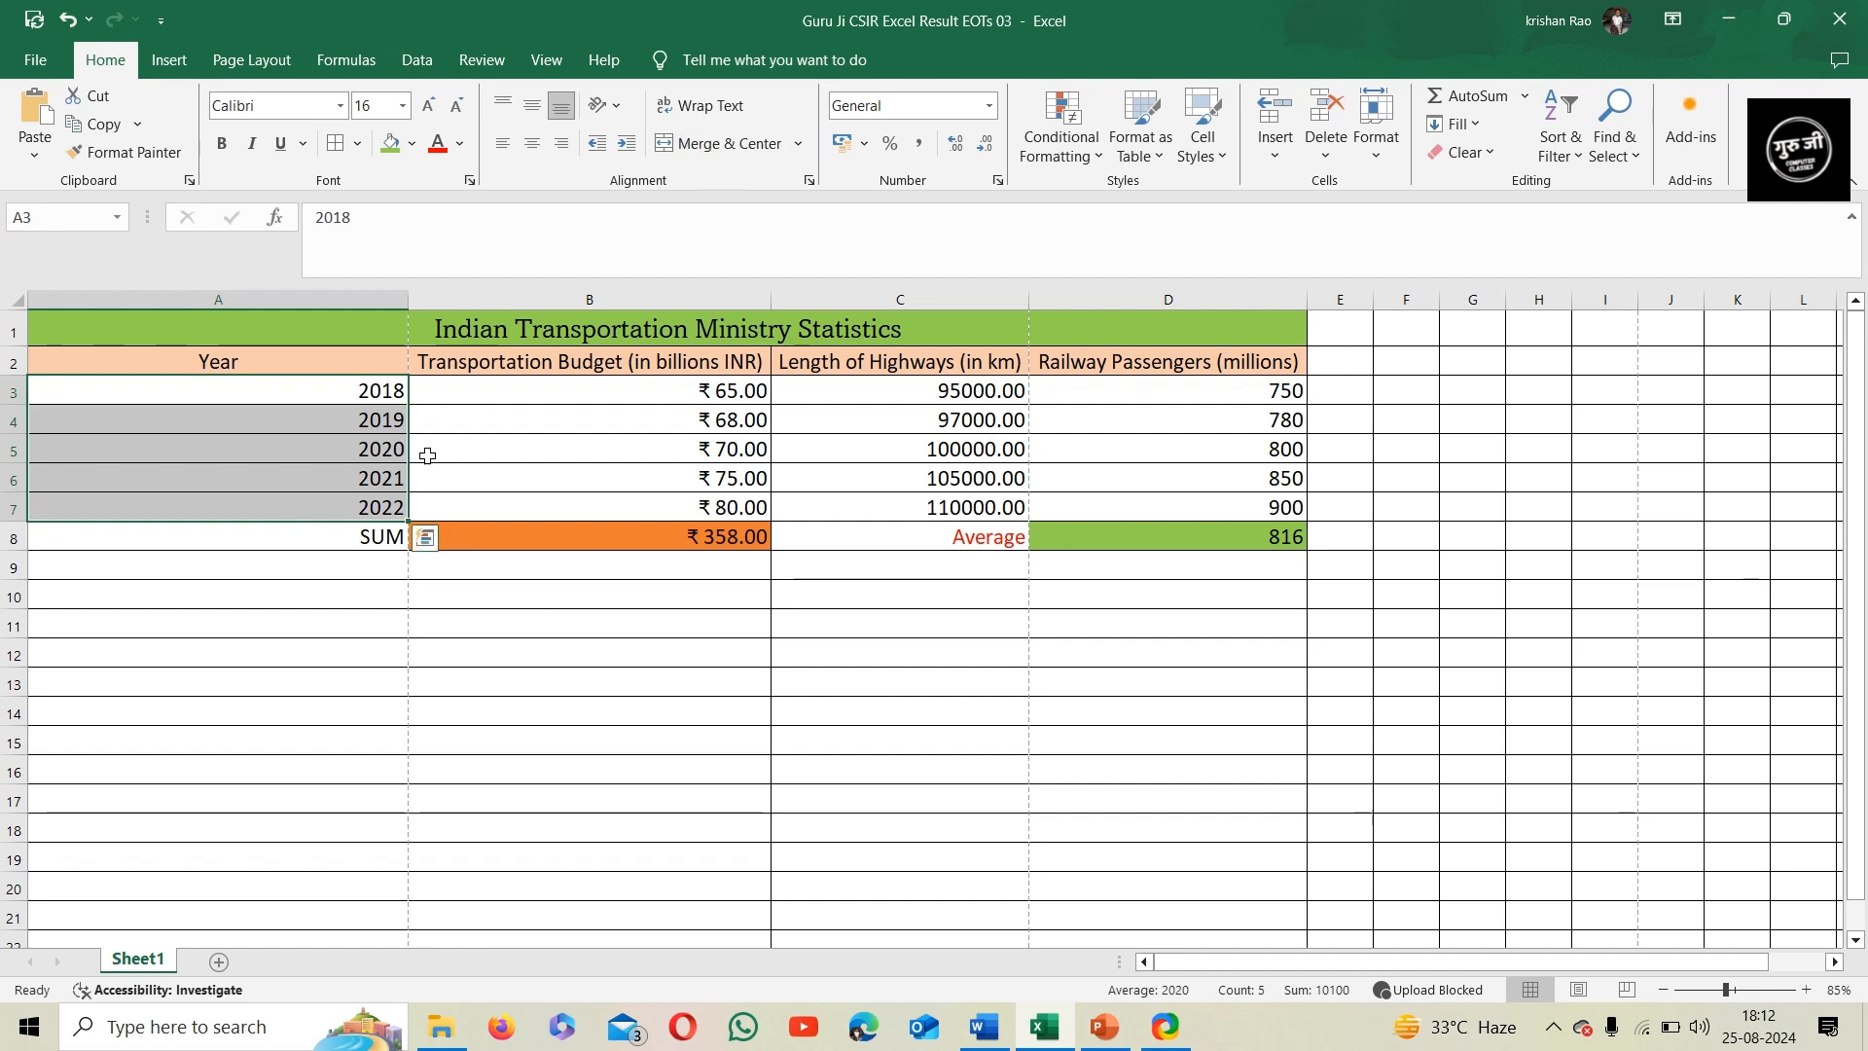
pyautogui.click(415, 151)
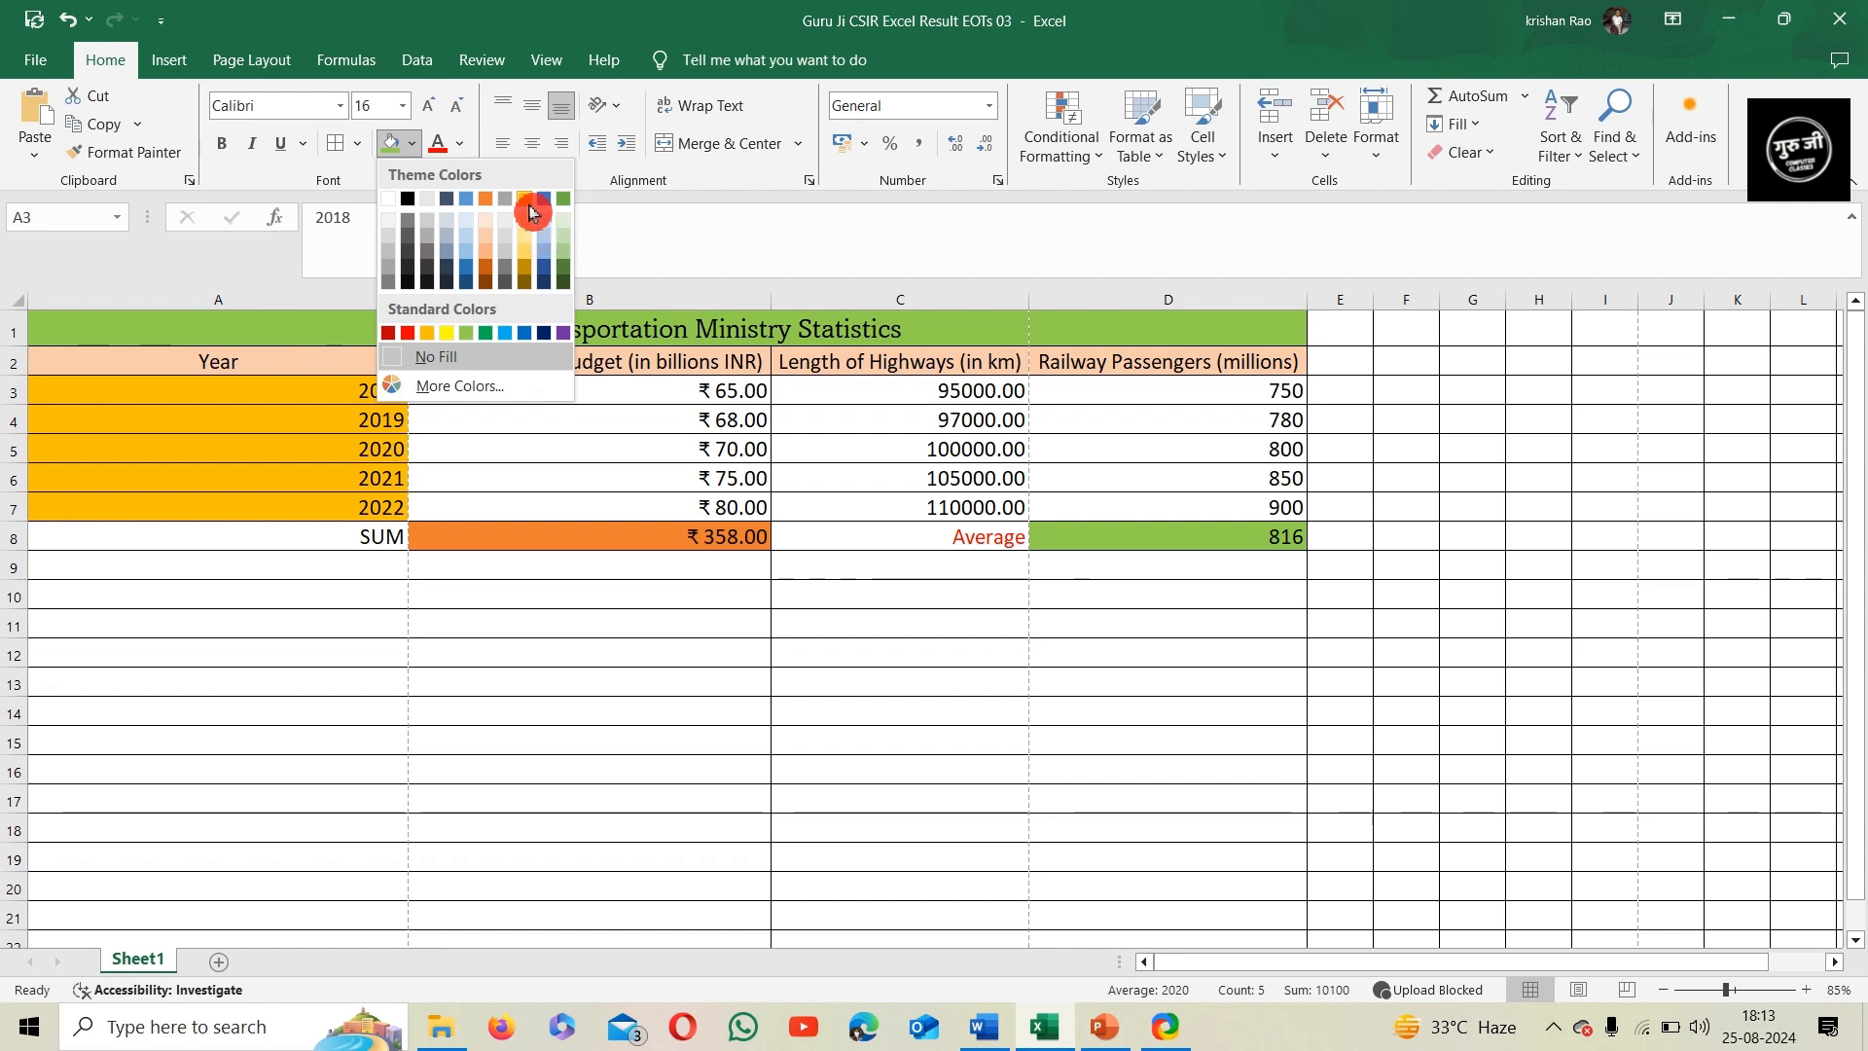
pyautogui.click(525, 264)
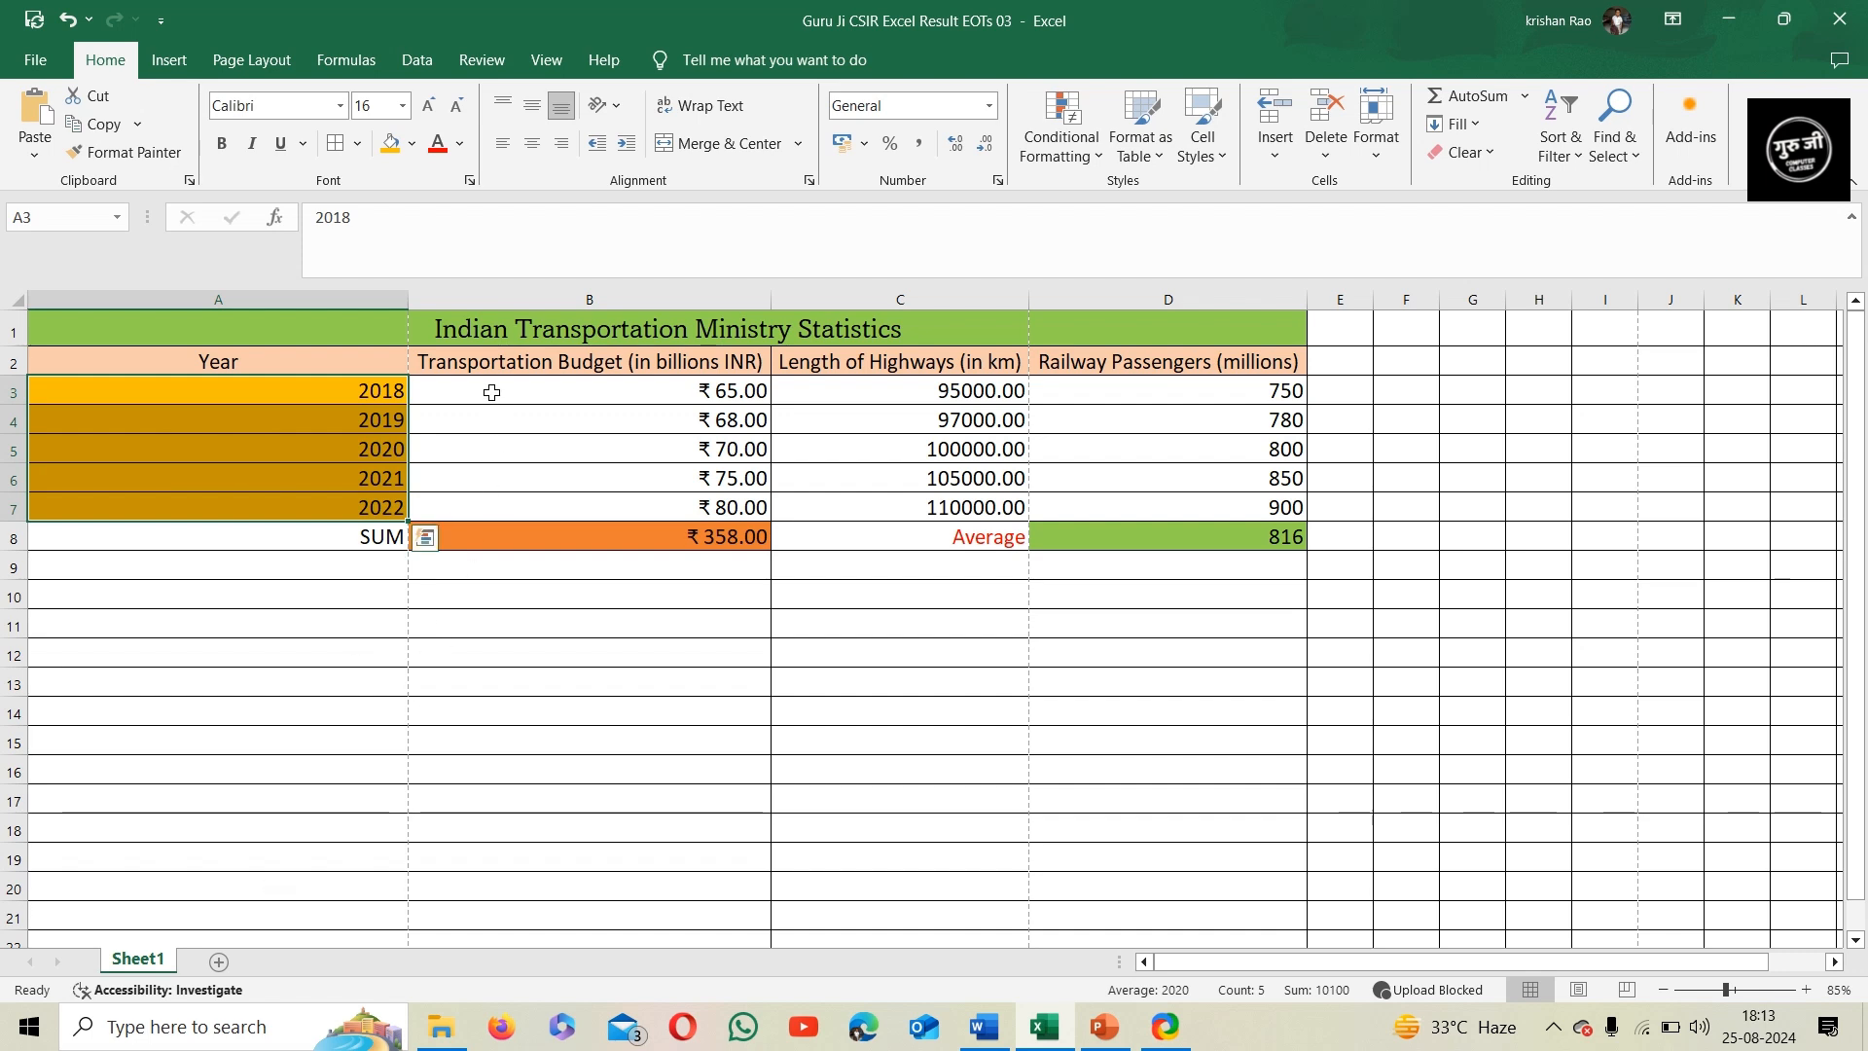
# Insert a clustered column chart of the budget and railway passenger data in B2:B7 and D2:D7, and place it below the table
pyautogui.moveTo(492, 372); pyautogui.dragTo(483, 505)
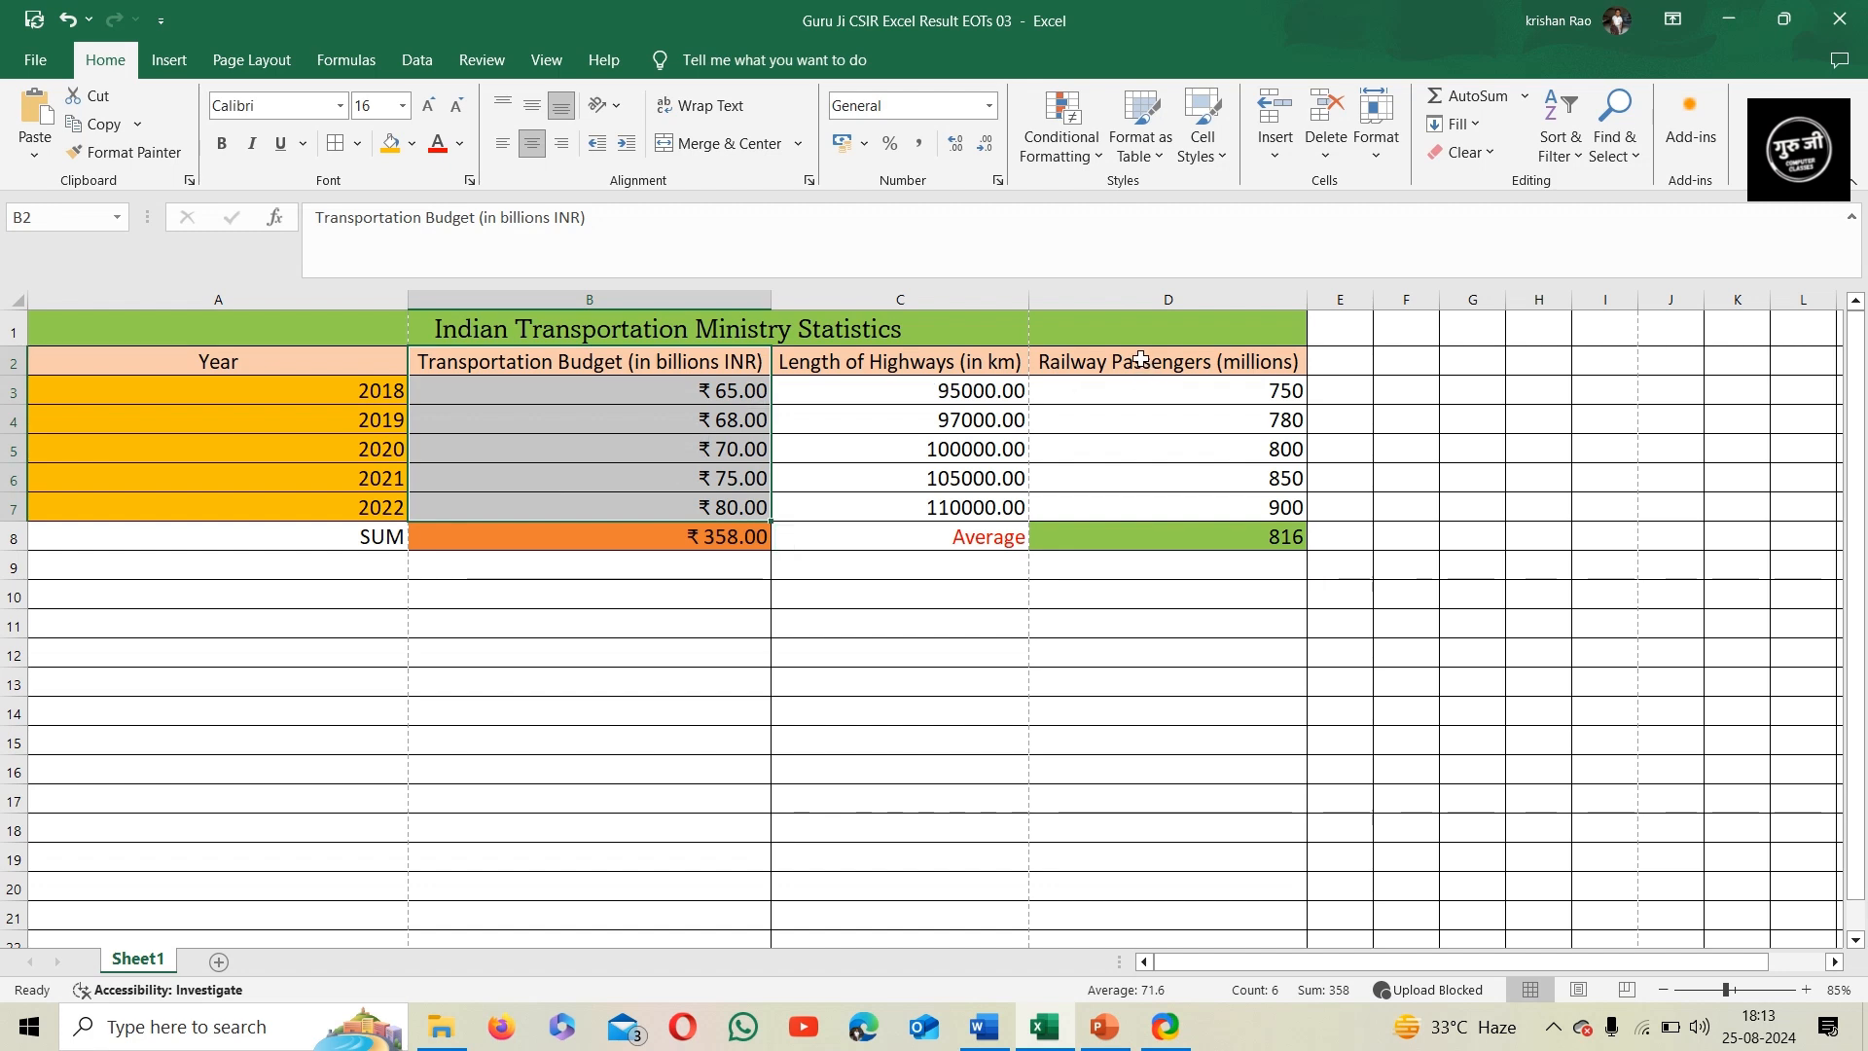
pyautogui.moveTo(1141, 359); pyautogui.dragTo(1155, 515)
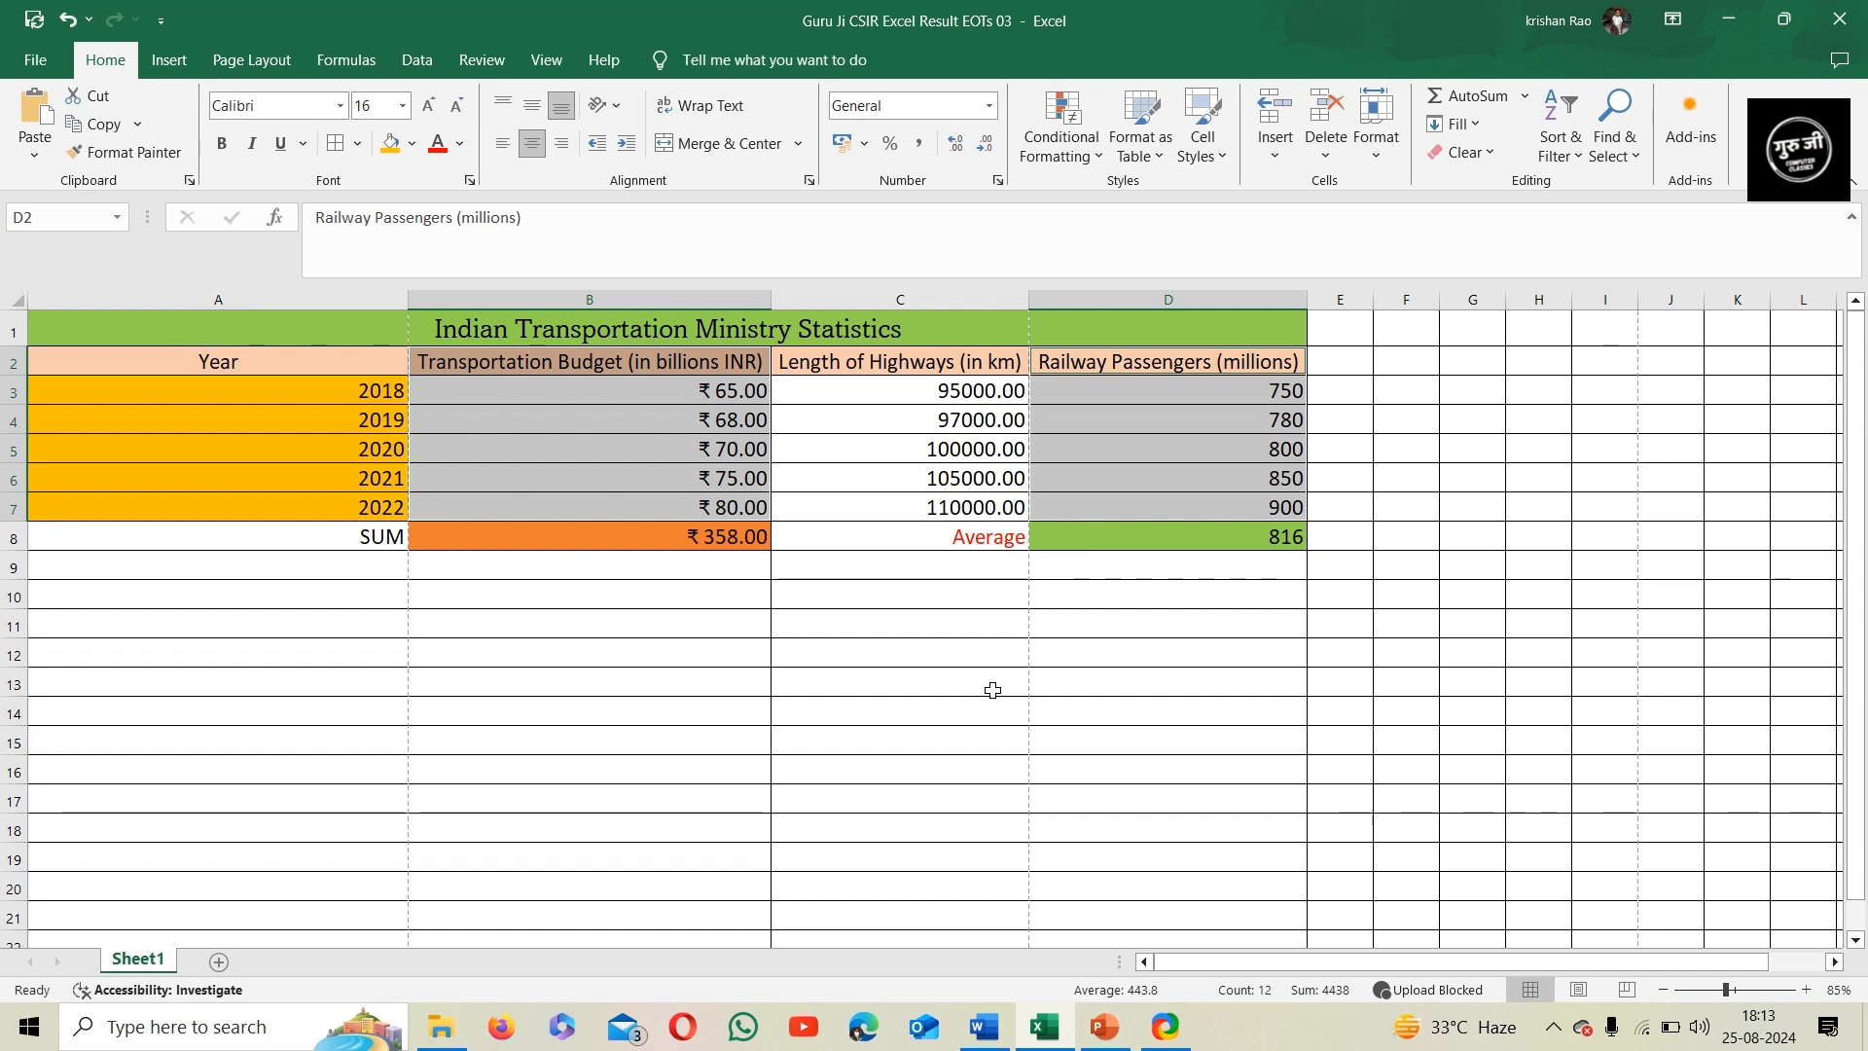
pyautogui.click(169, 61)
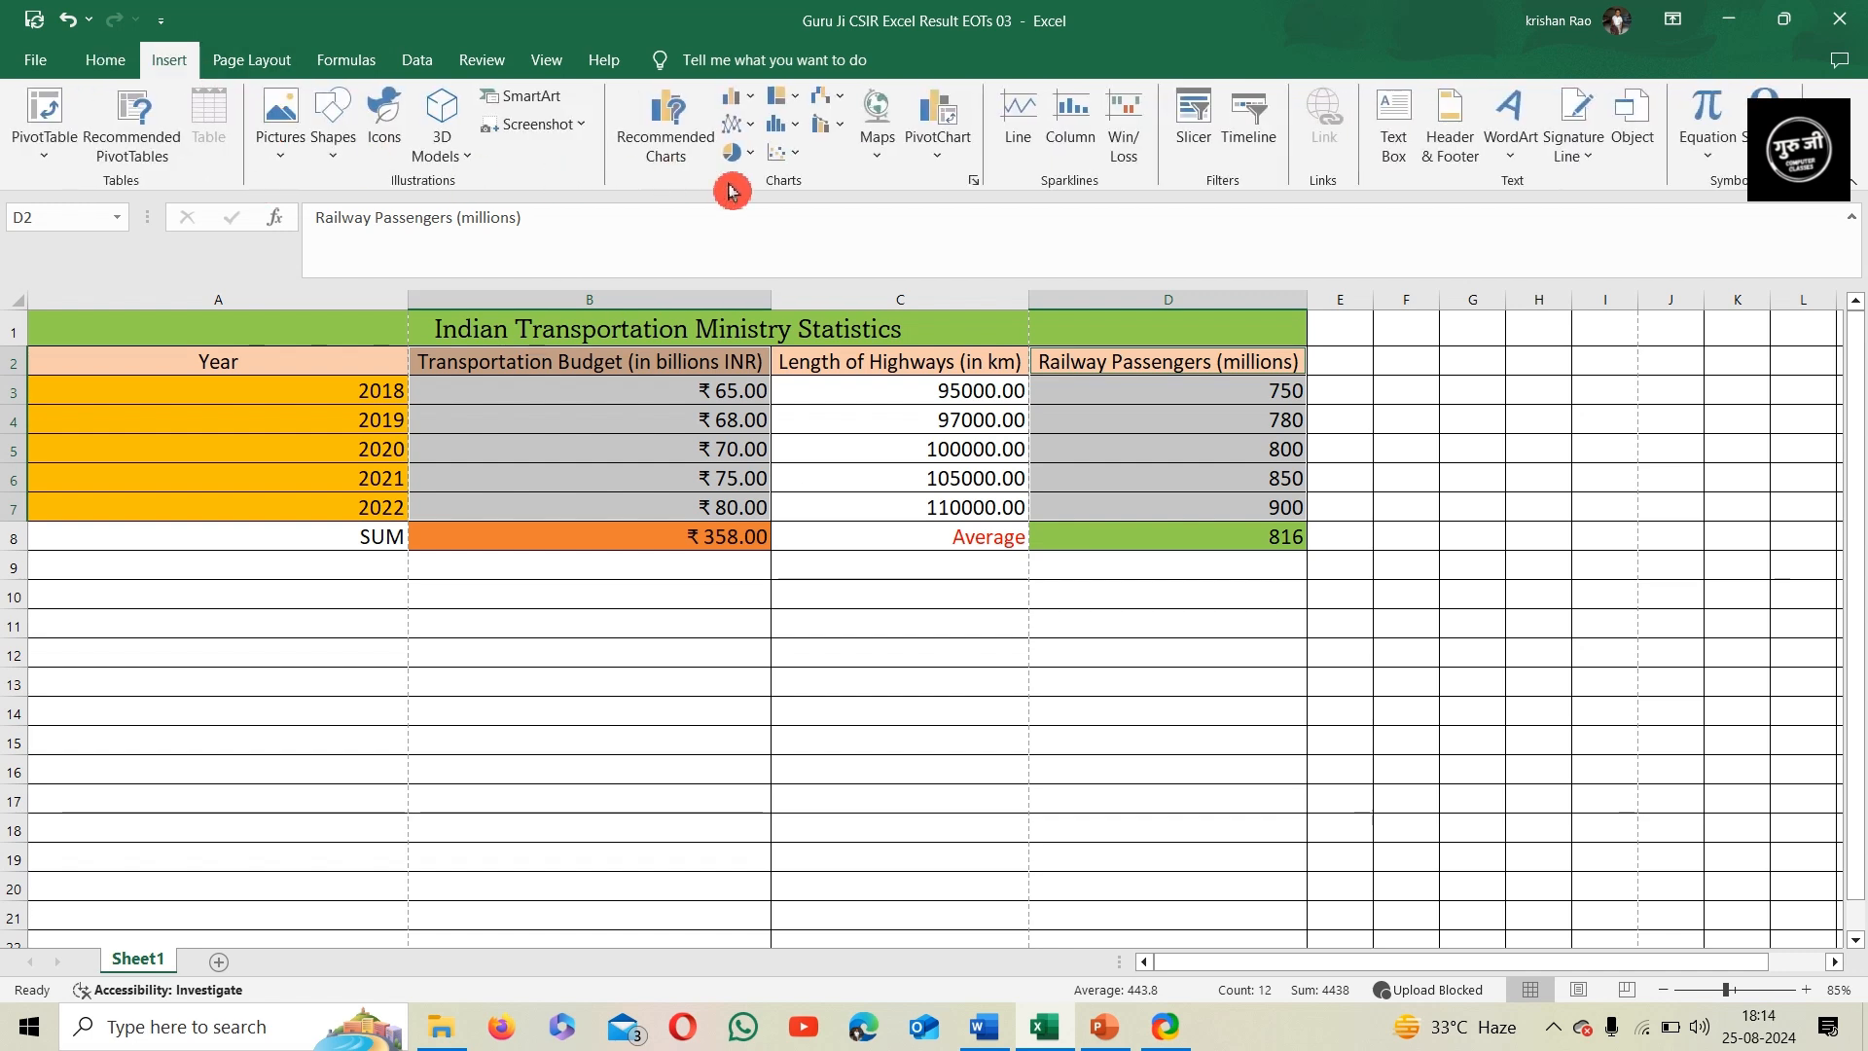
pyautogui.click(974, 180)
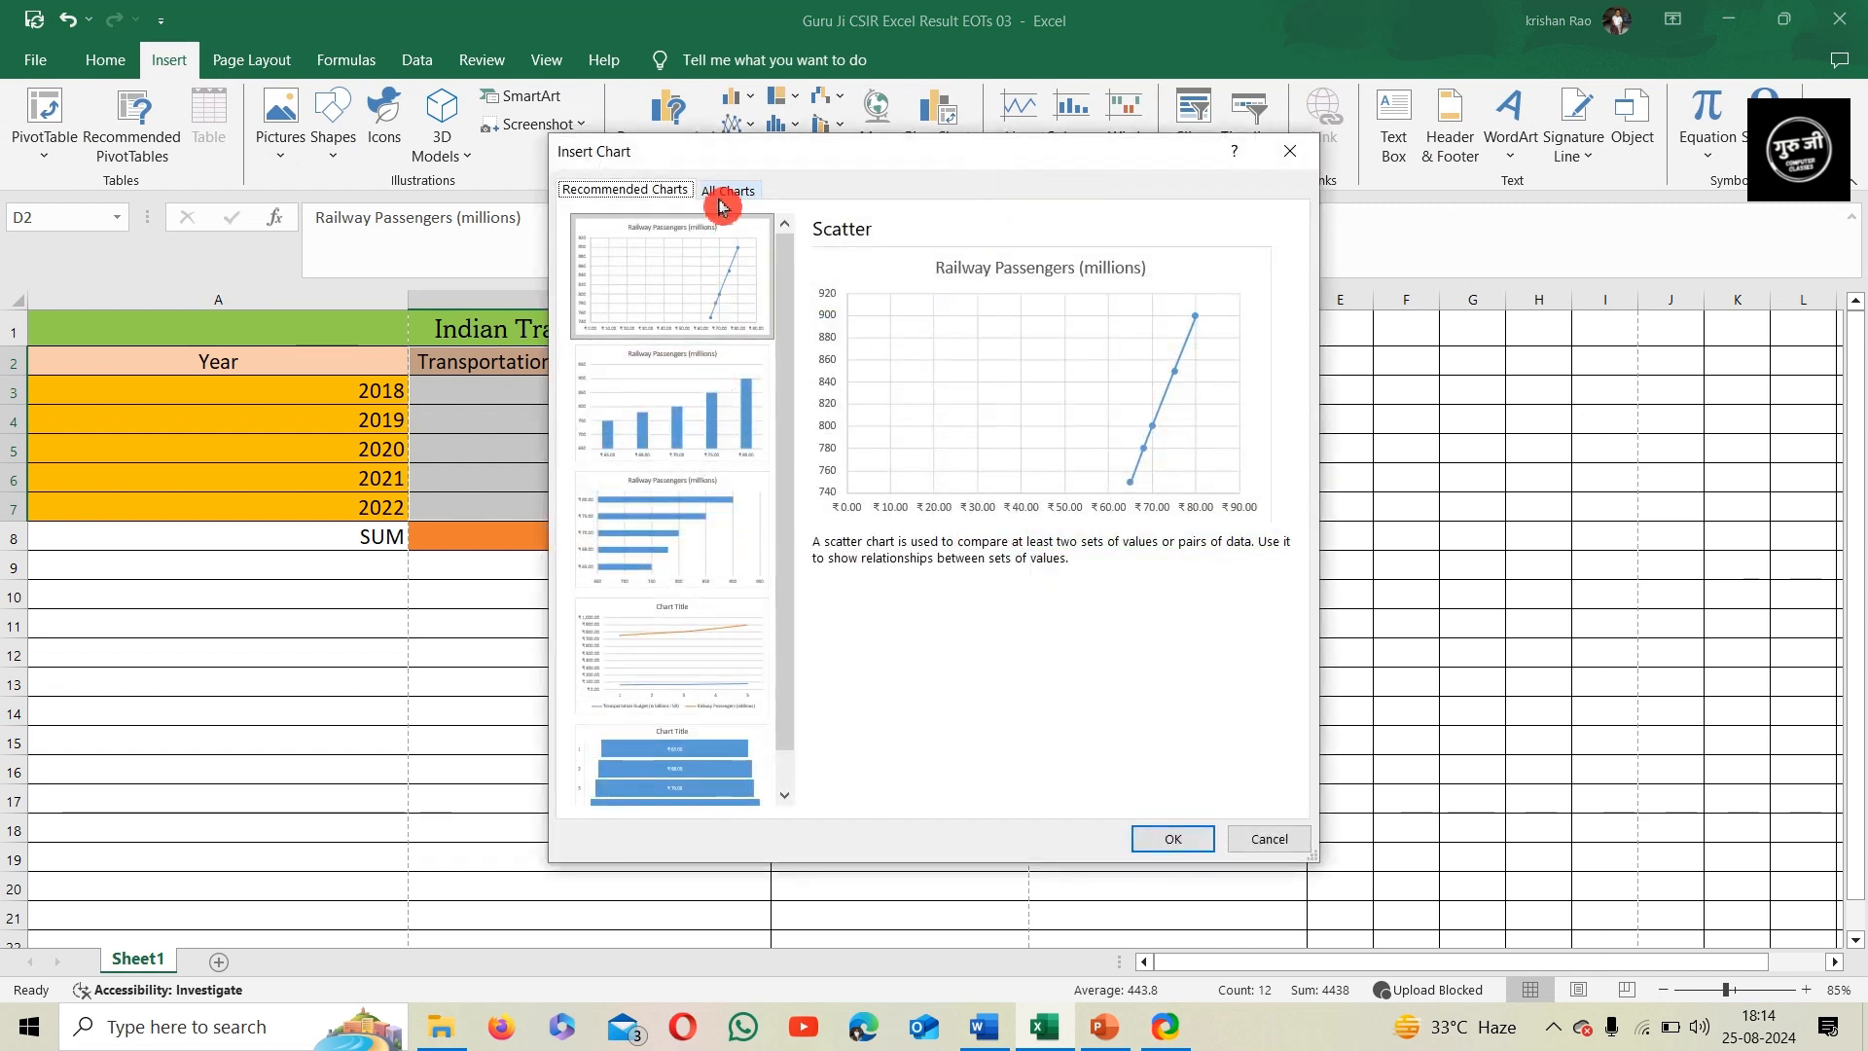
pyautogui.click(721, 199)
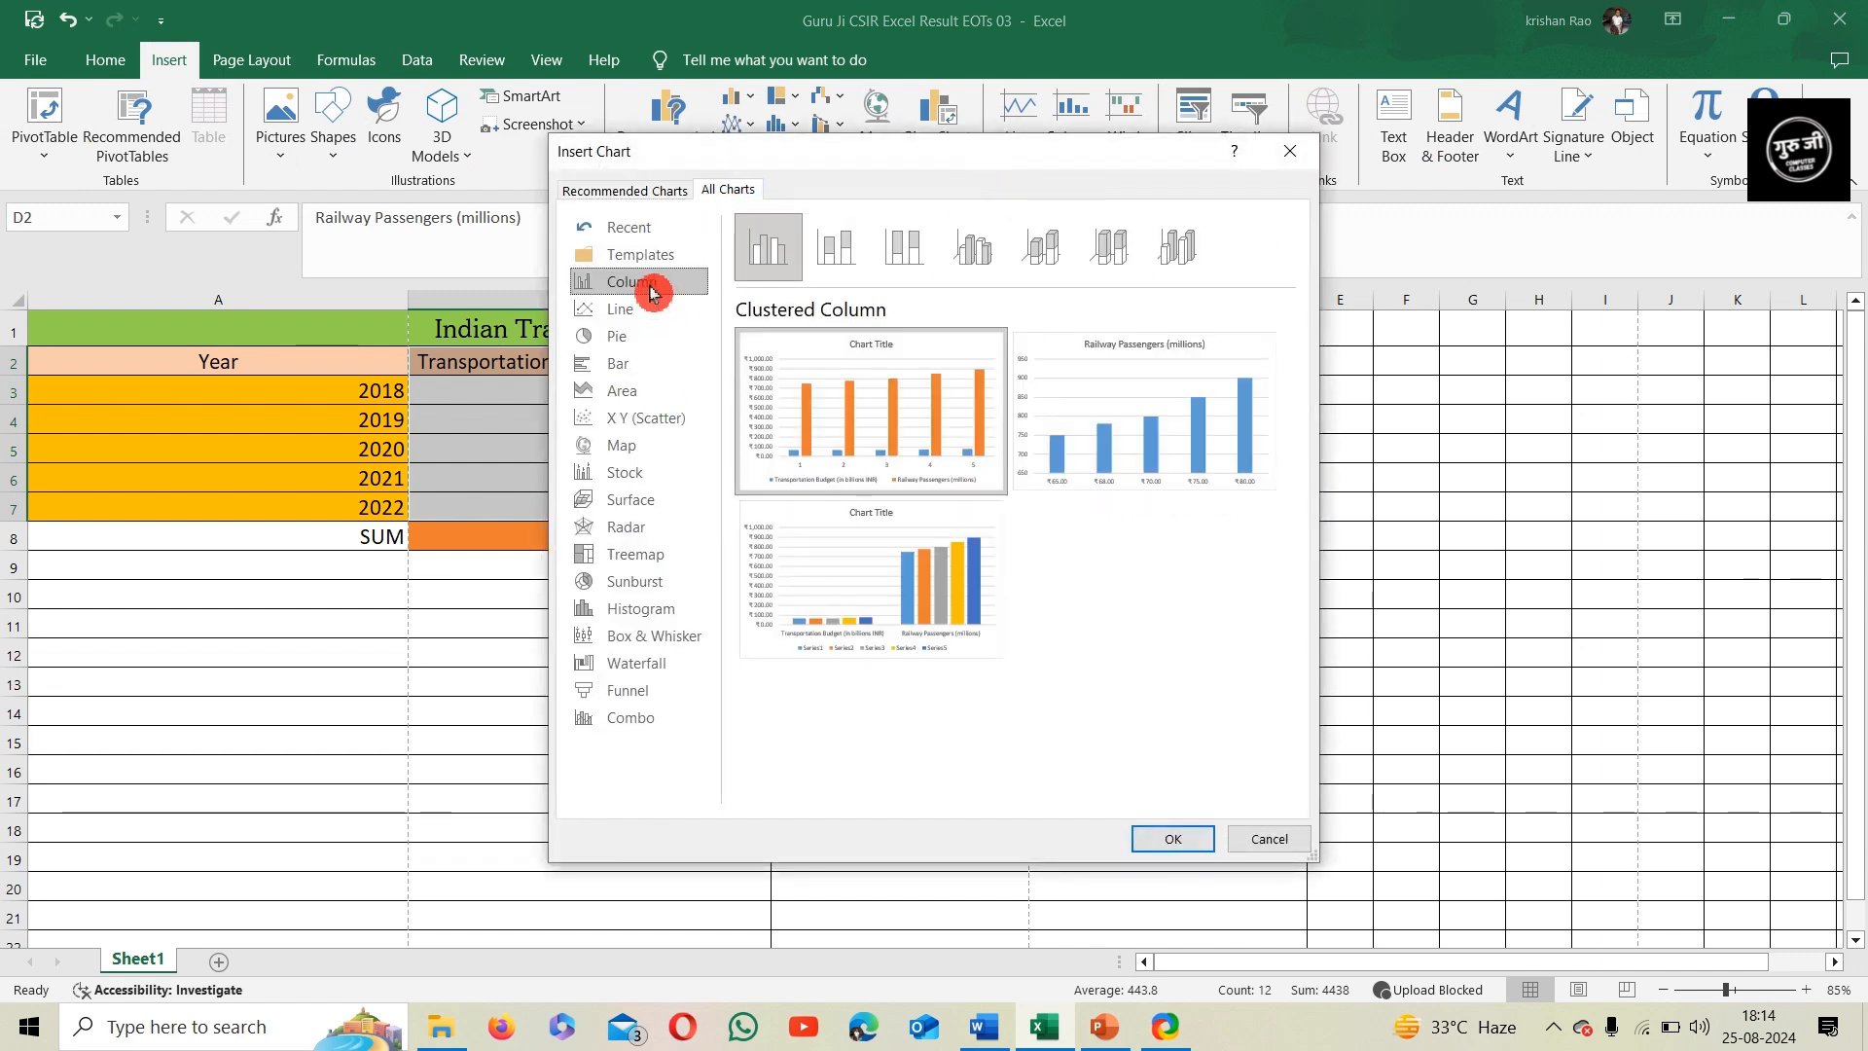
pyautogui.moveTo(909, 367)
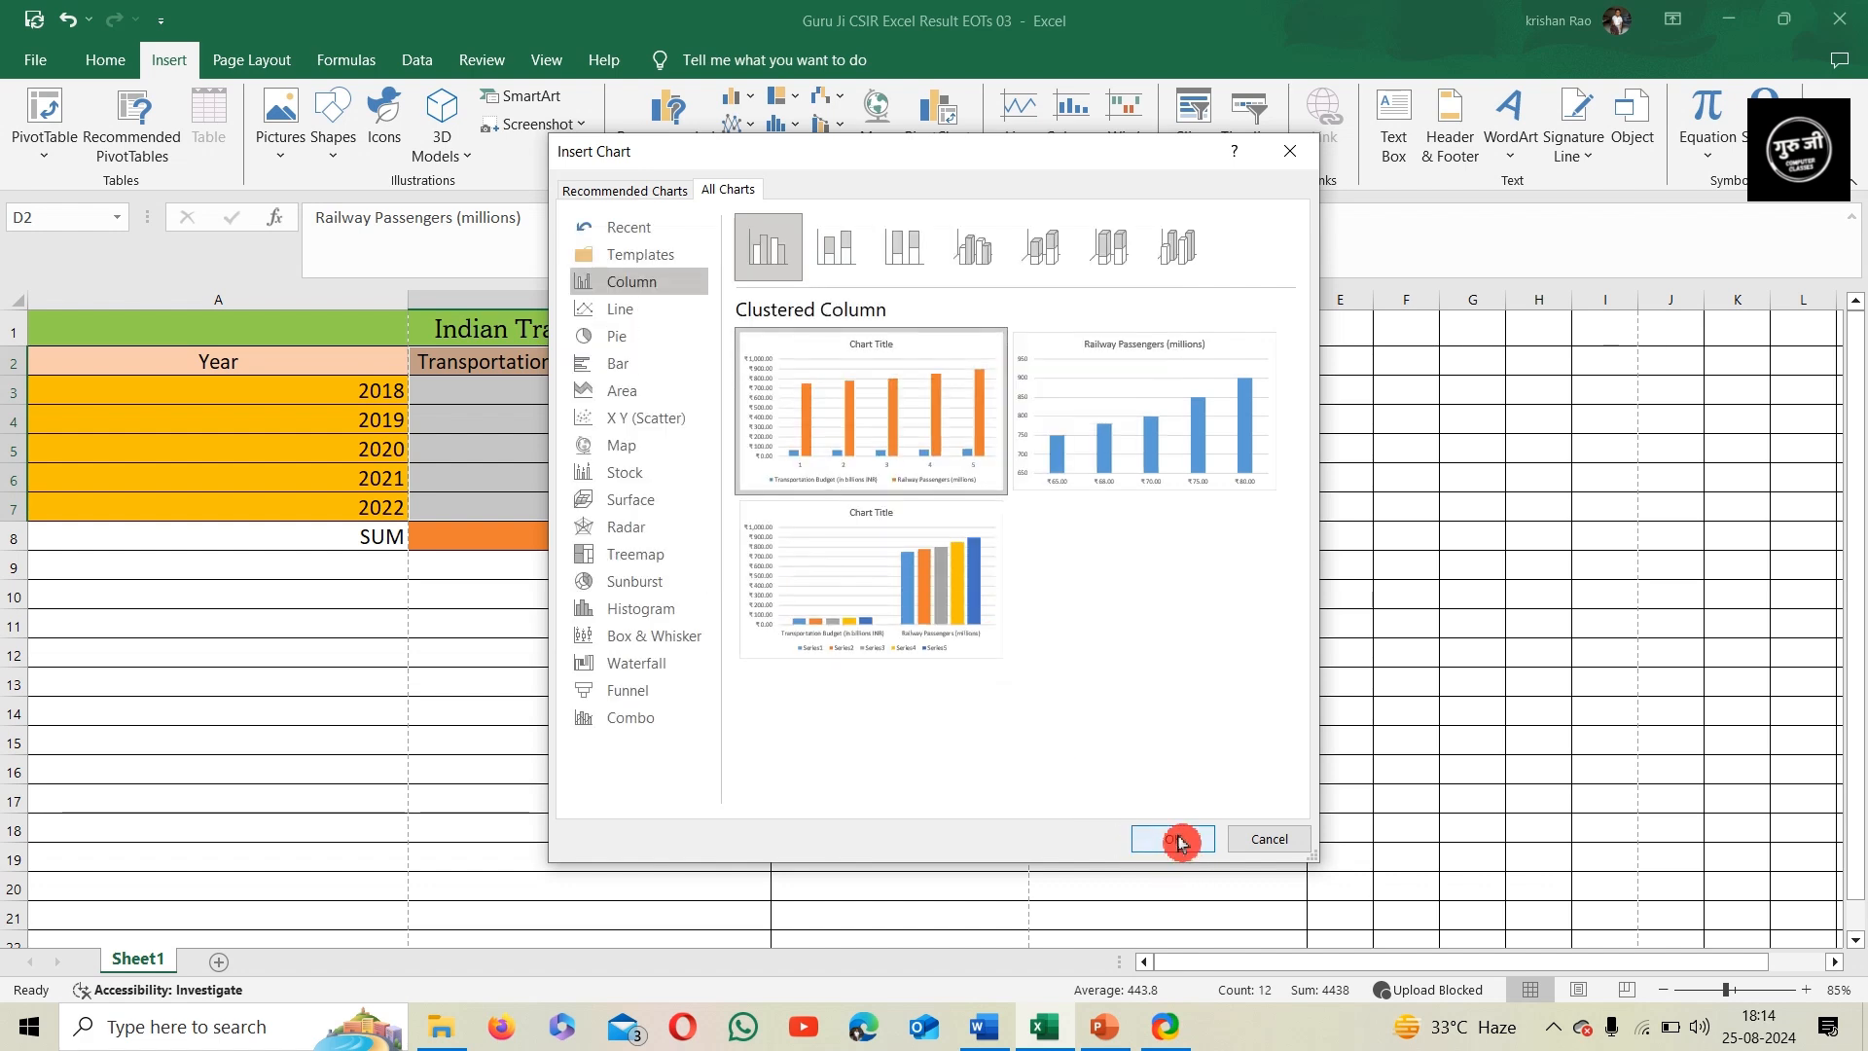
pyautogui.doubleClick(899, 428)
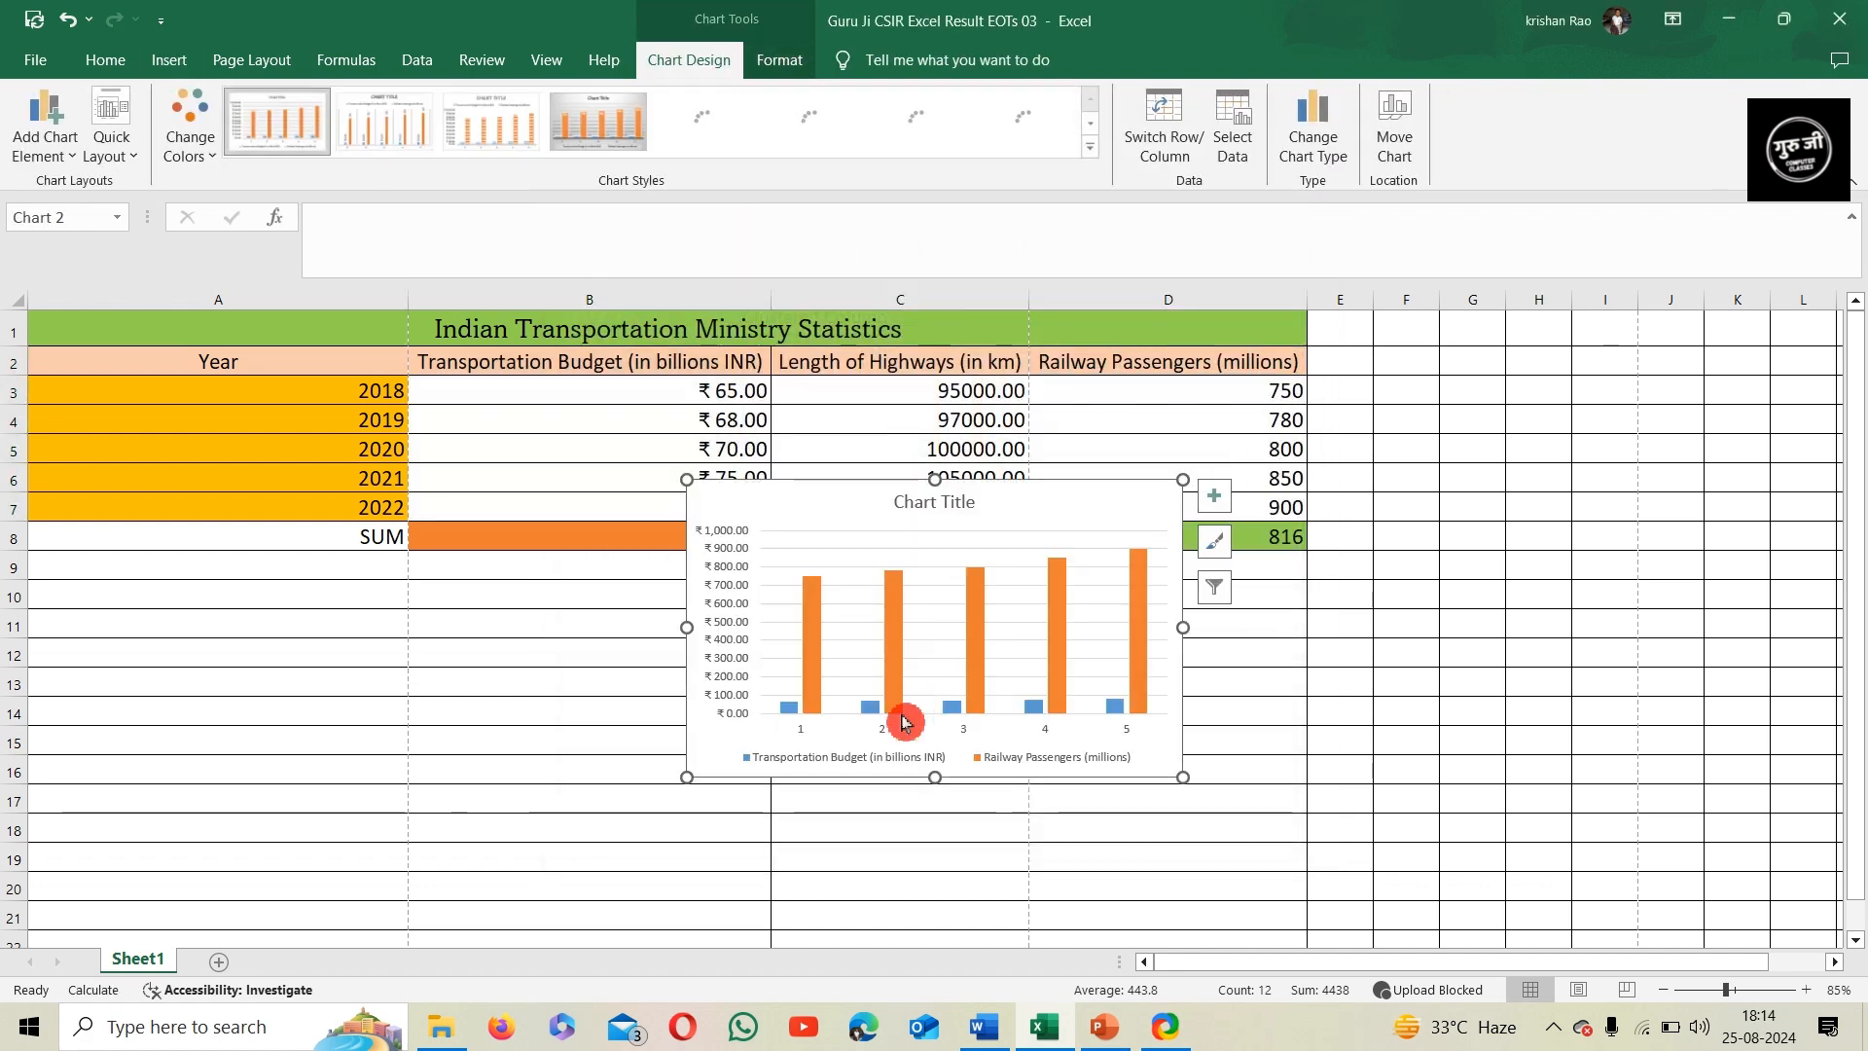
pyautogui.moveTo(865, 484); pyautogui.dragTo(310, 614)
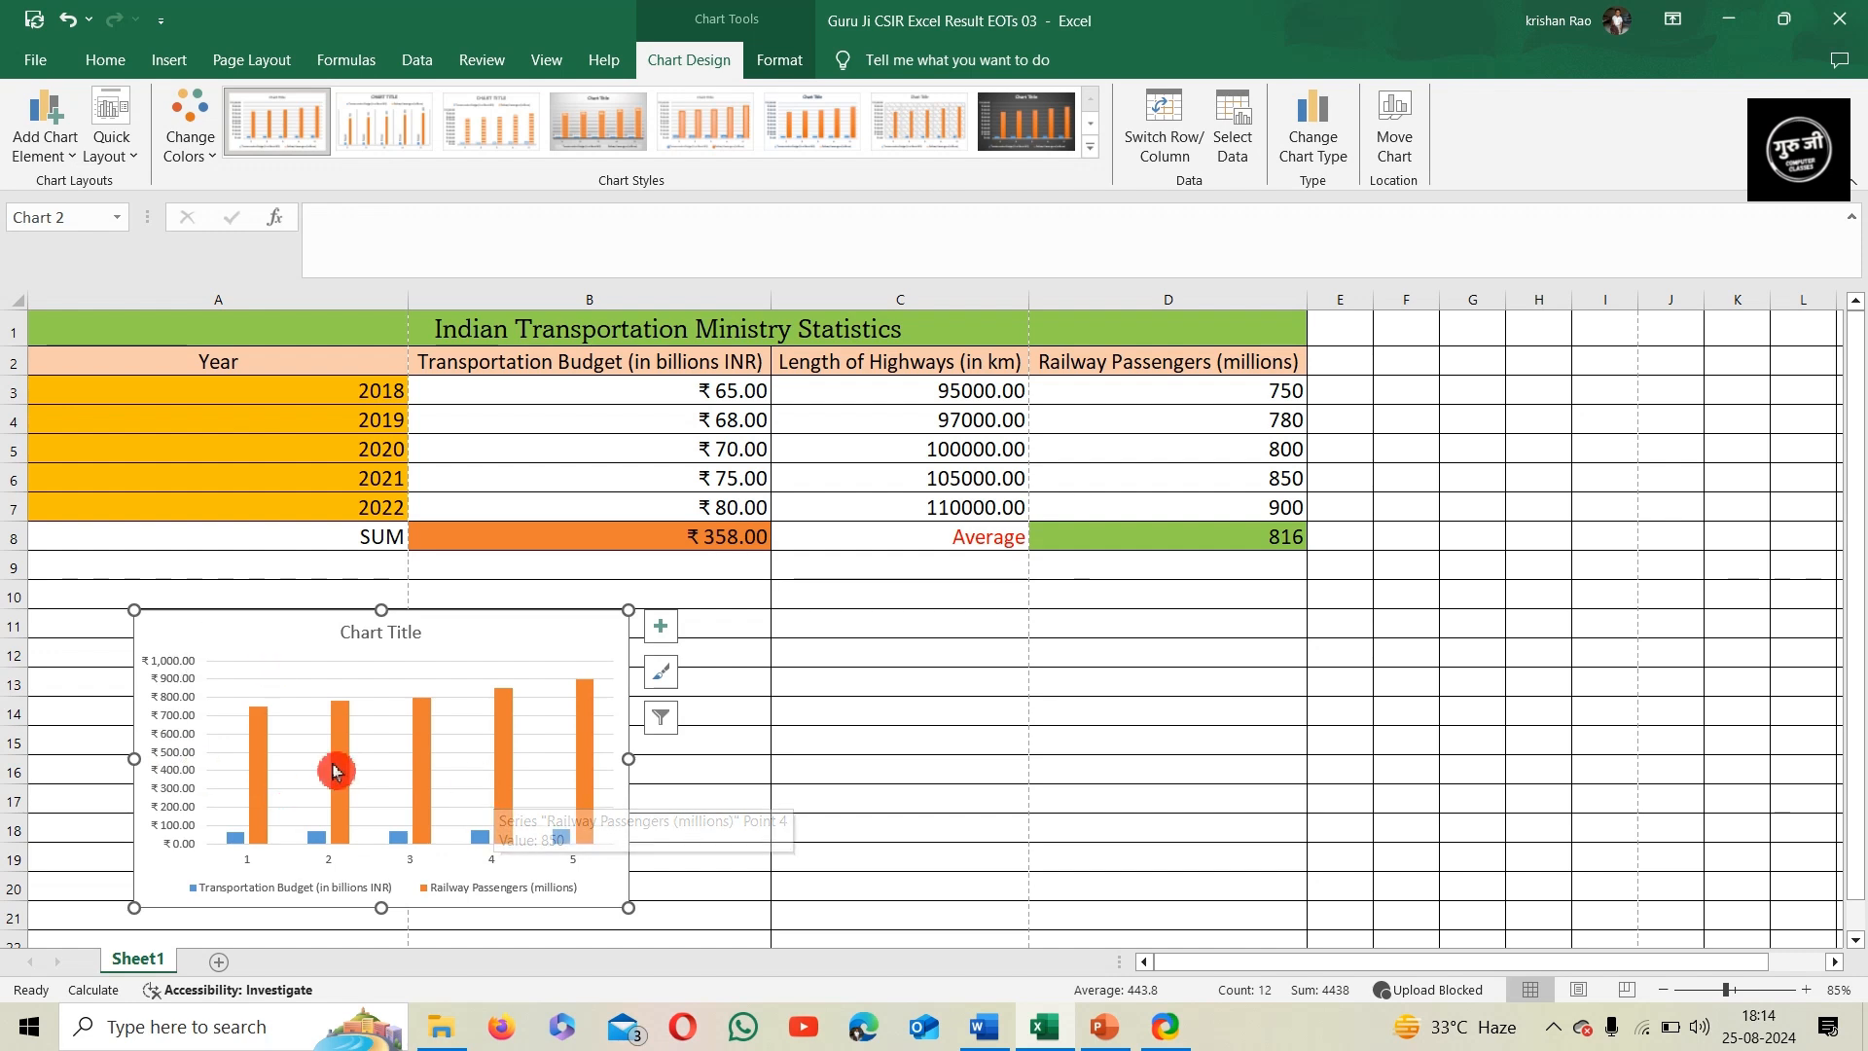
# Change the chart title to "Budget vs Passengers"
pyautogui.click(386, 633)
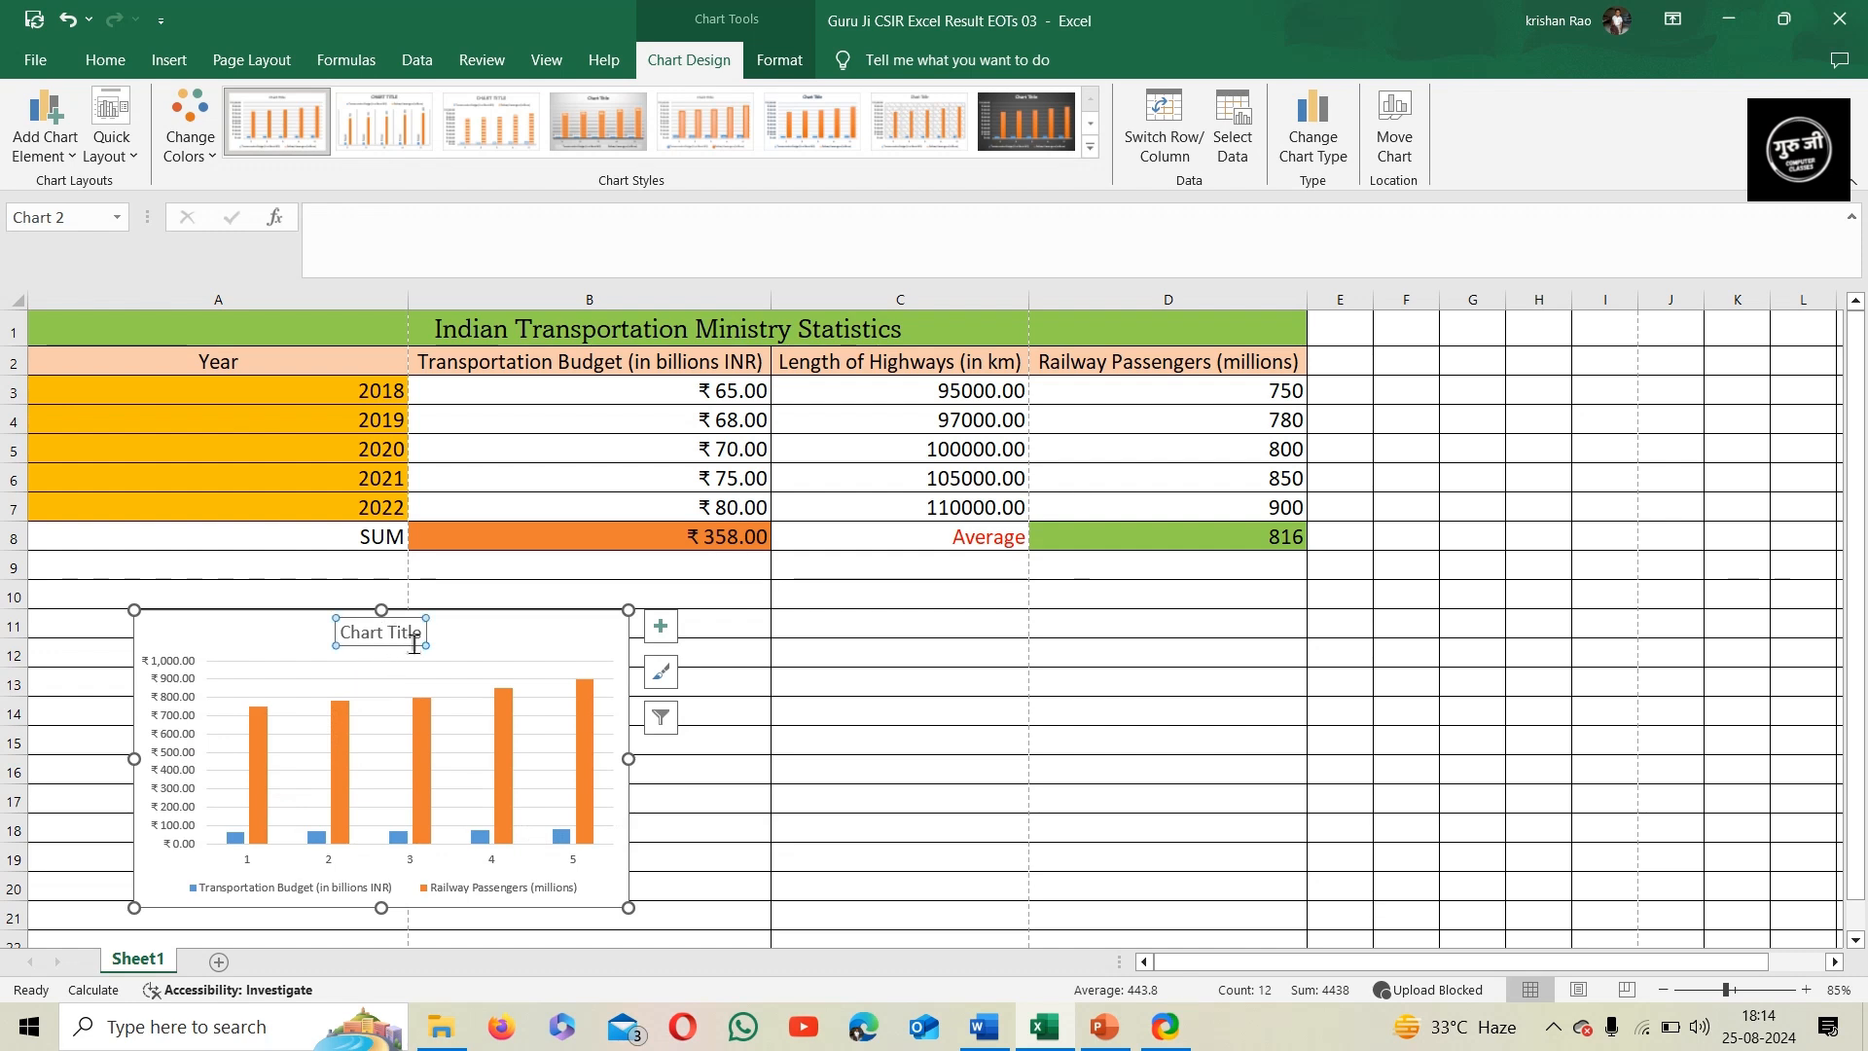
pyautogui.write('Bu')
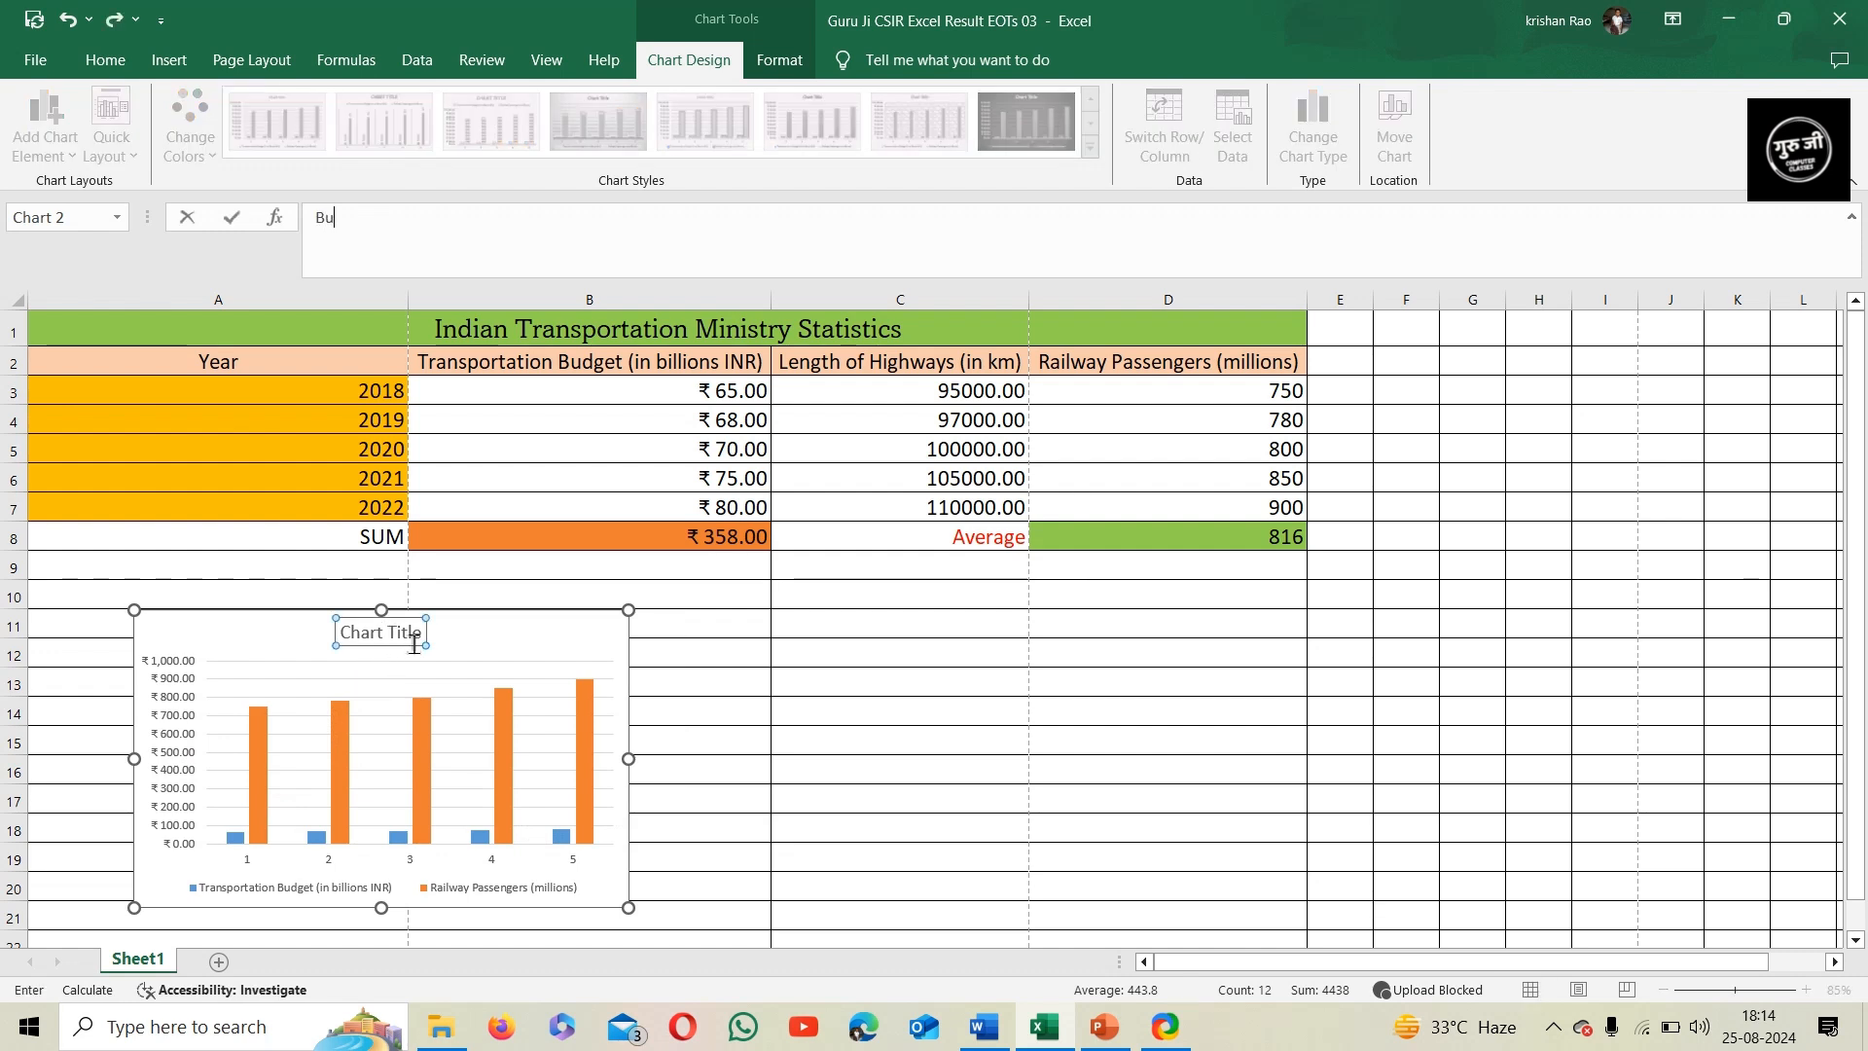
pyautogui.write('dget vs')
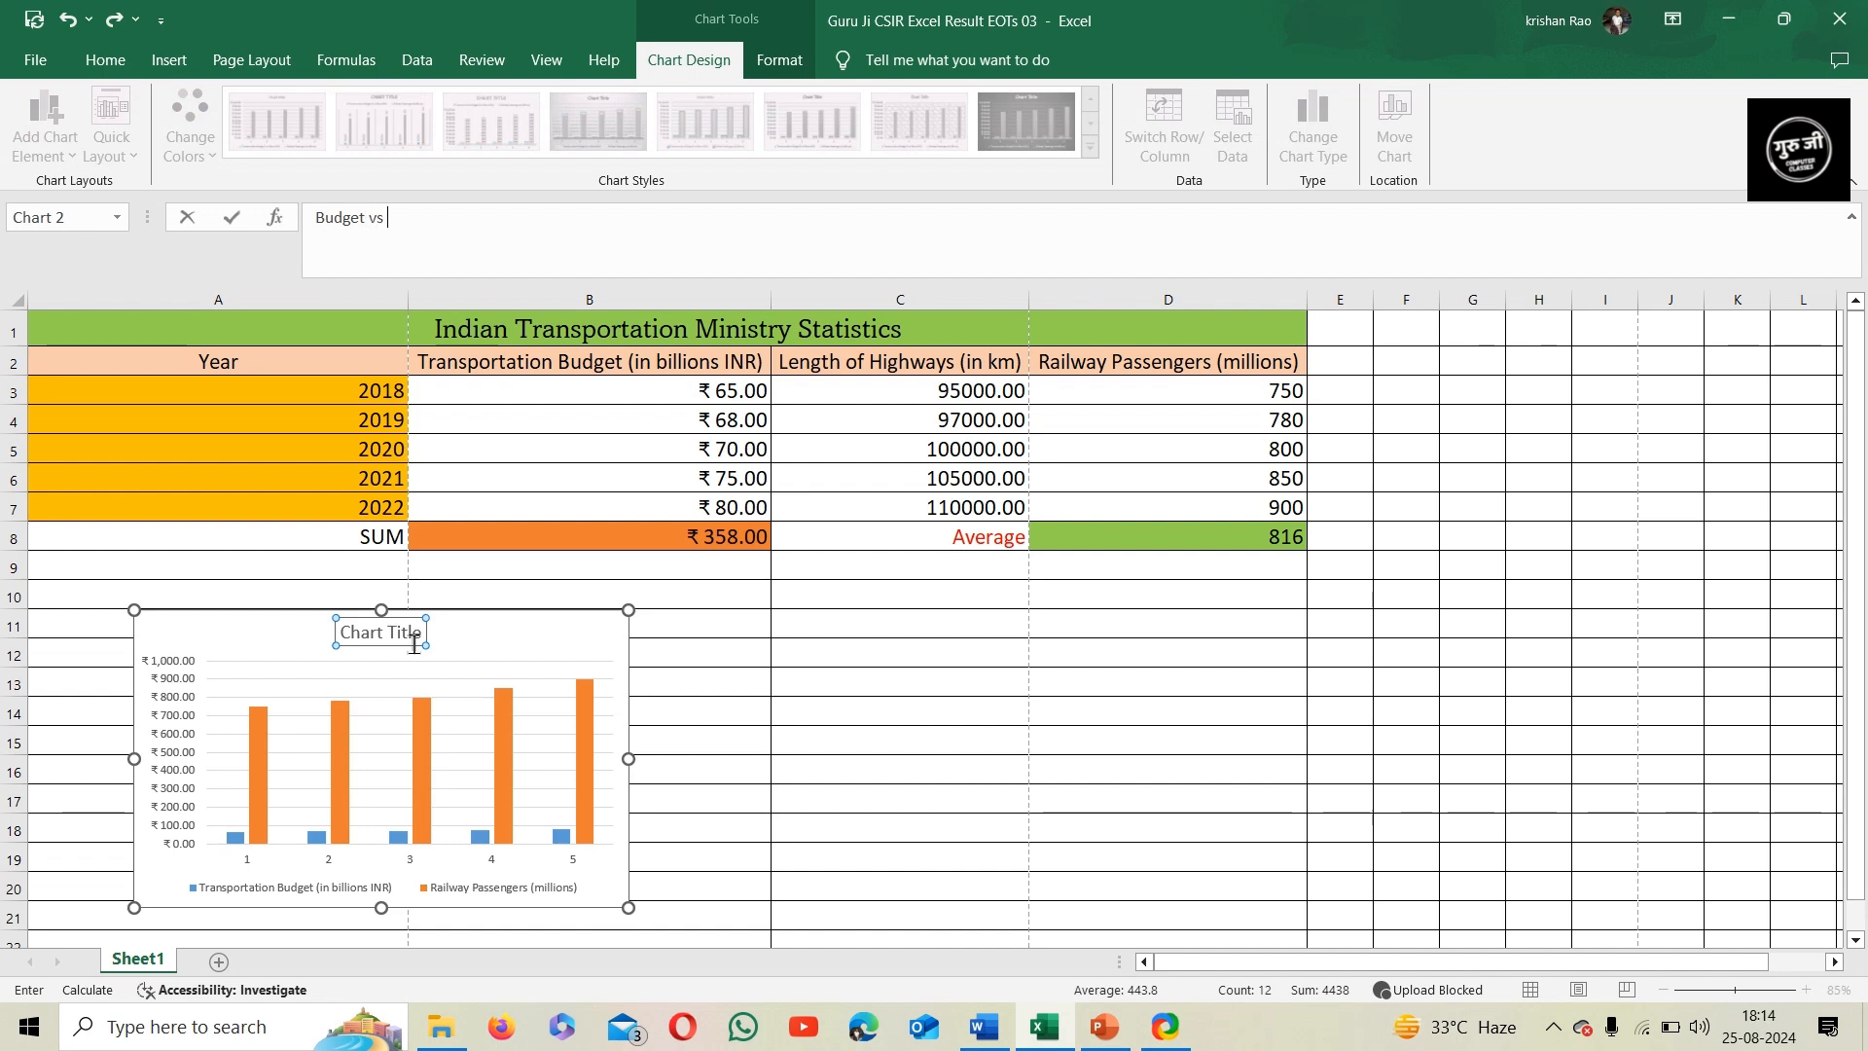
pyautogui.write(' Passengers')
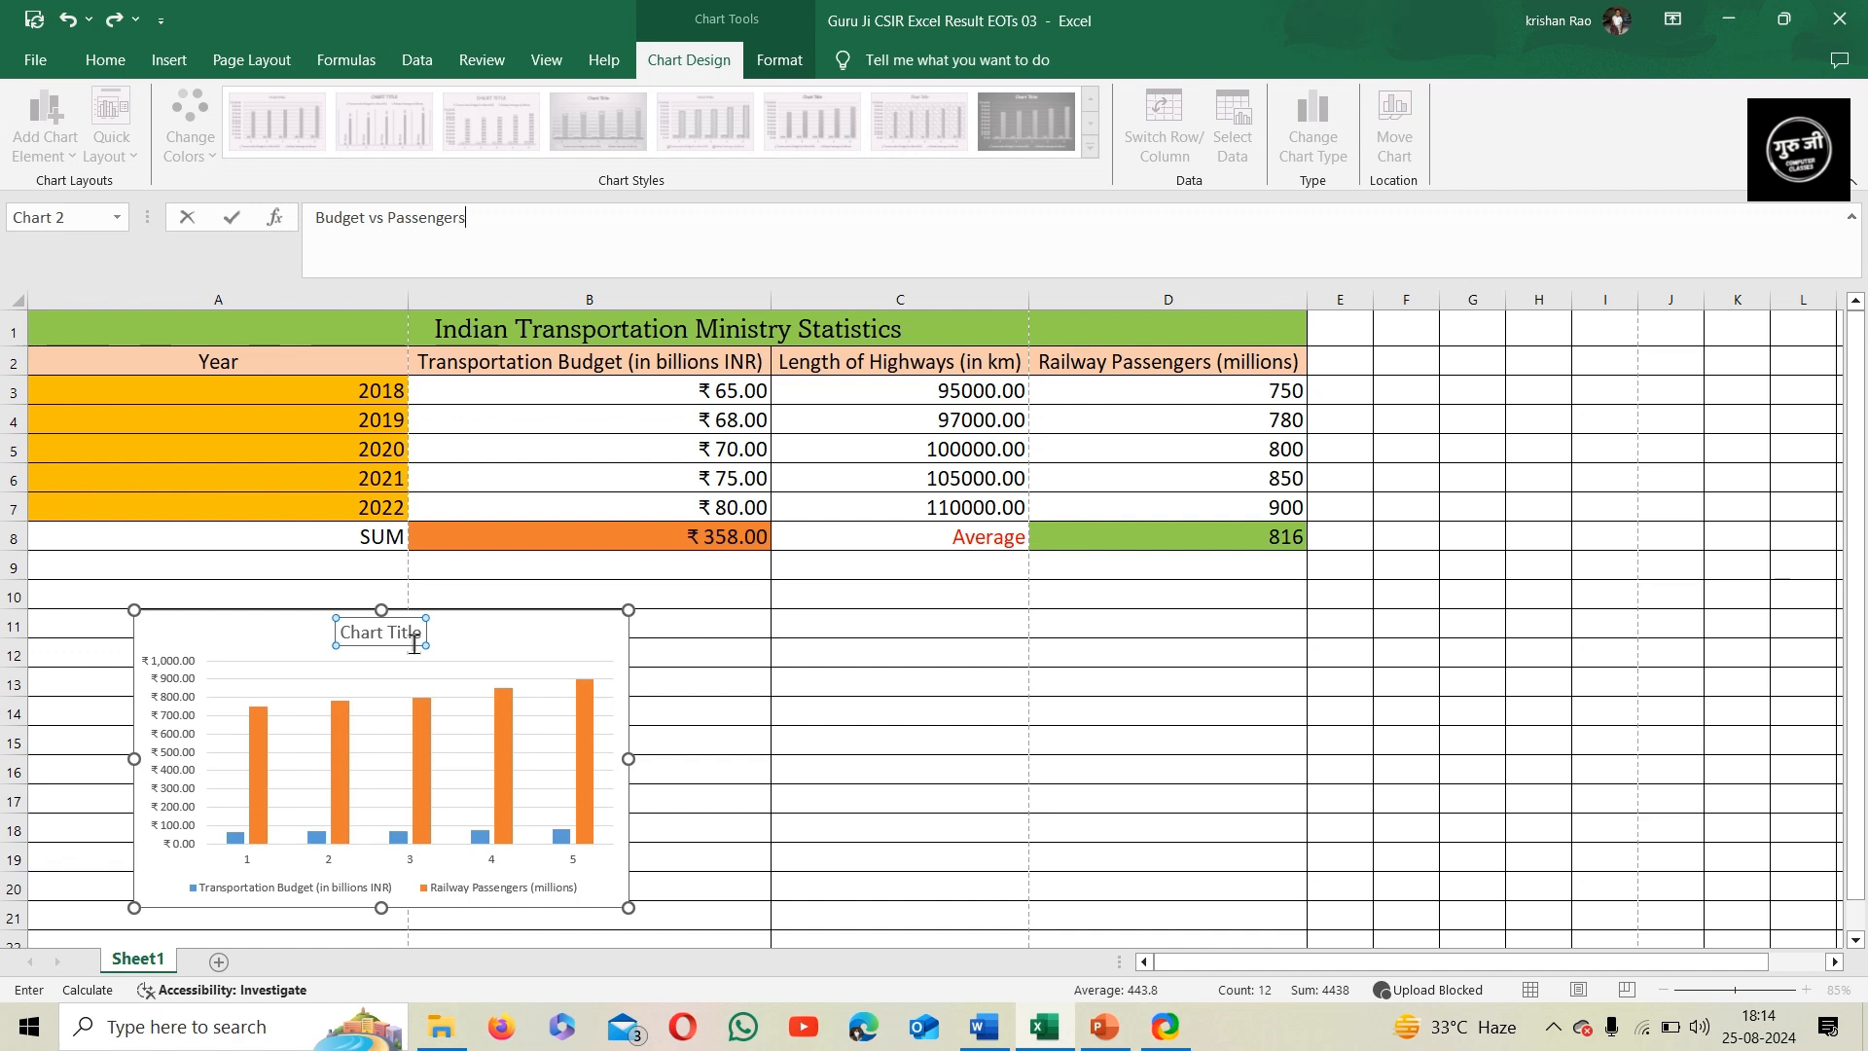
pyautogui.press('Return')
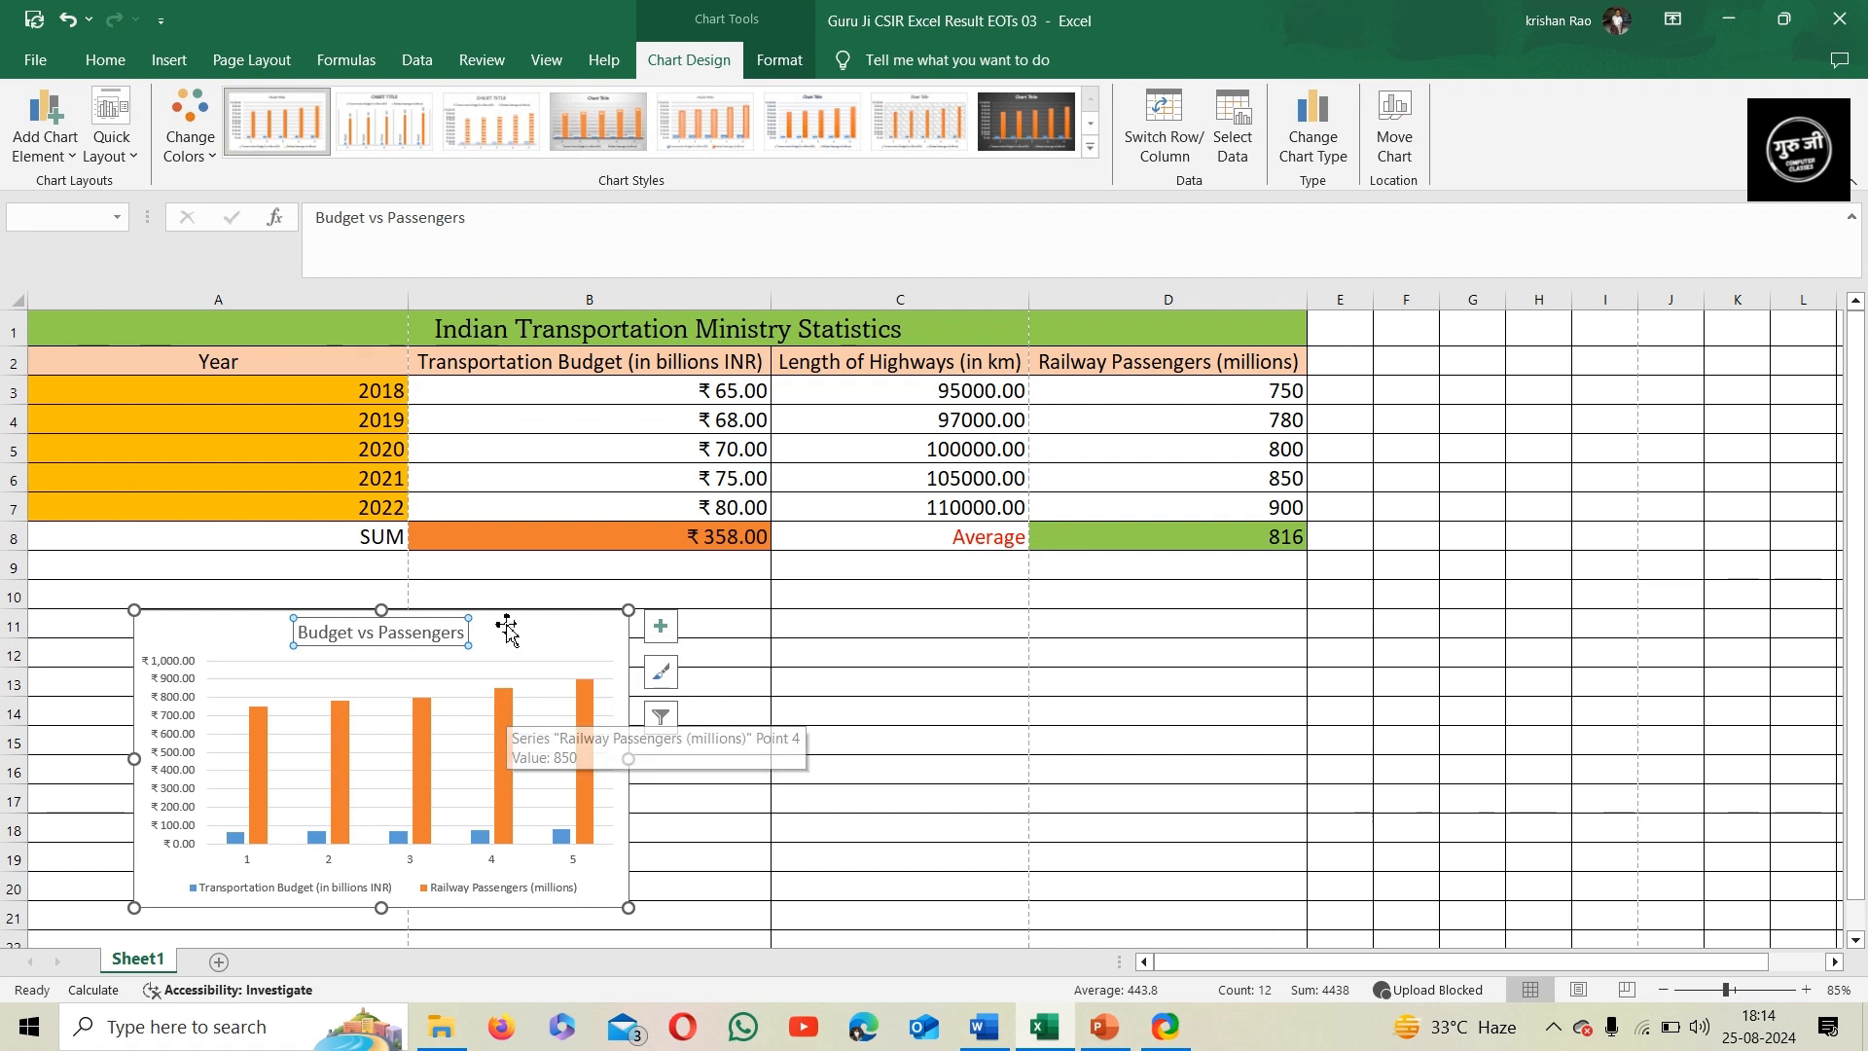
# Show the chart area's size settings and nudge the whole chart slightly up and to the left beneath the table
pyautogui.click(550, 650)
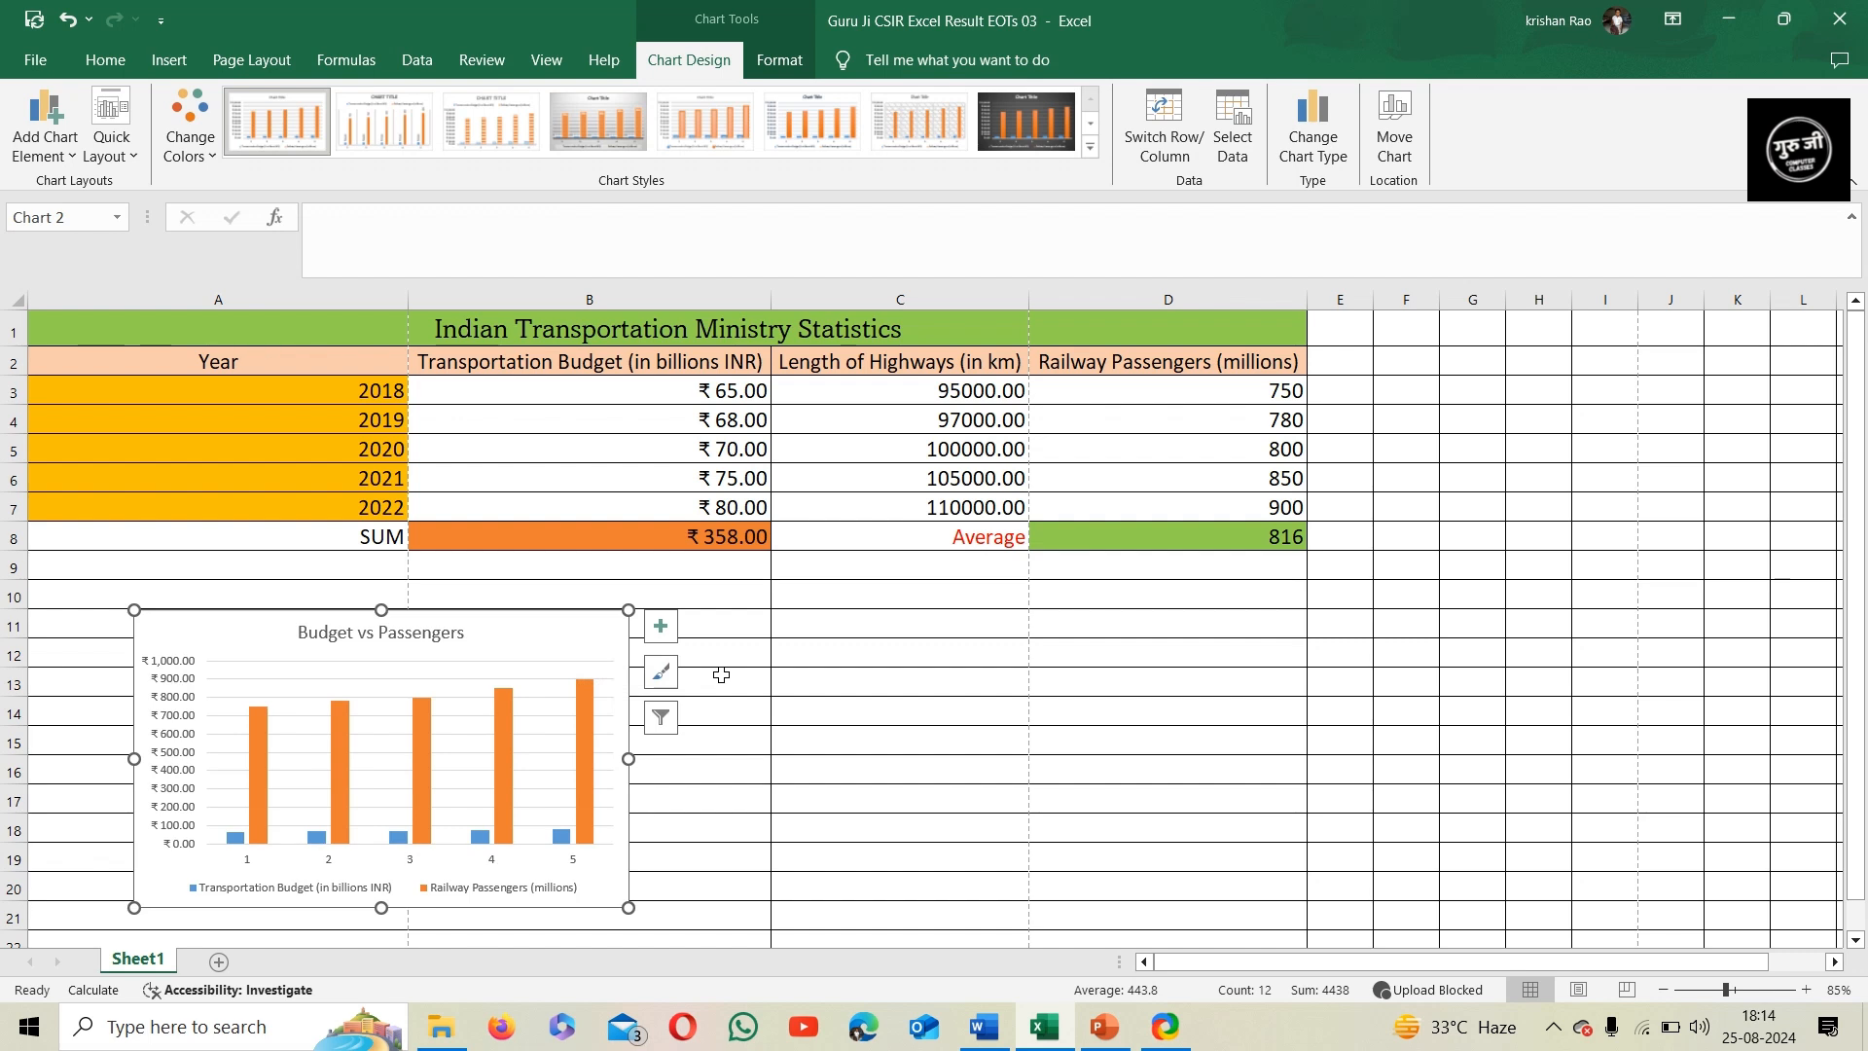
pyautogui.click(790, 60)
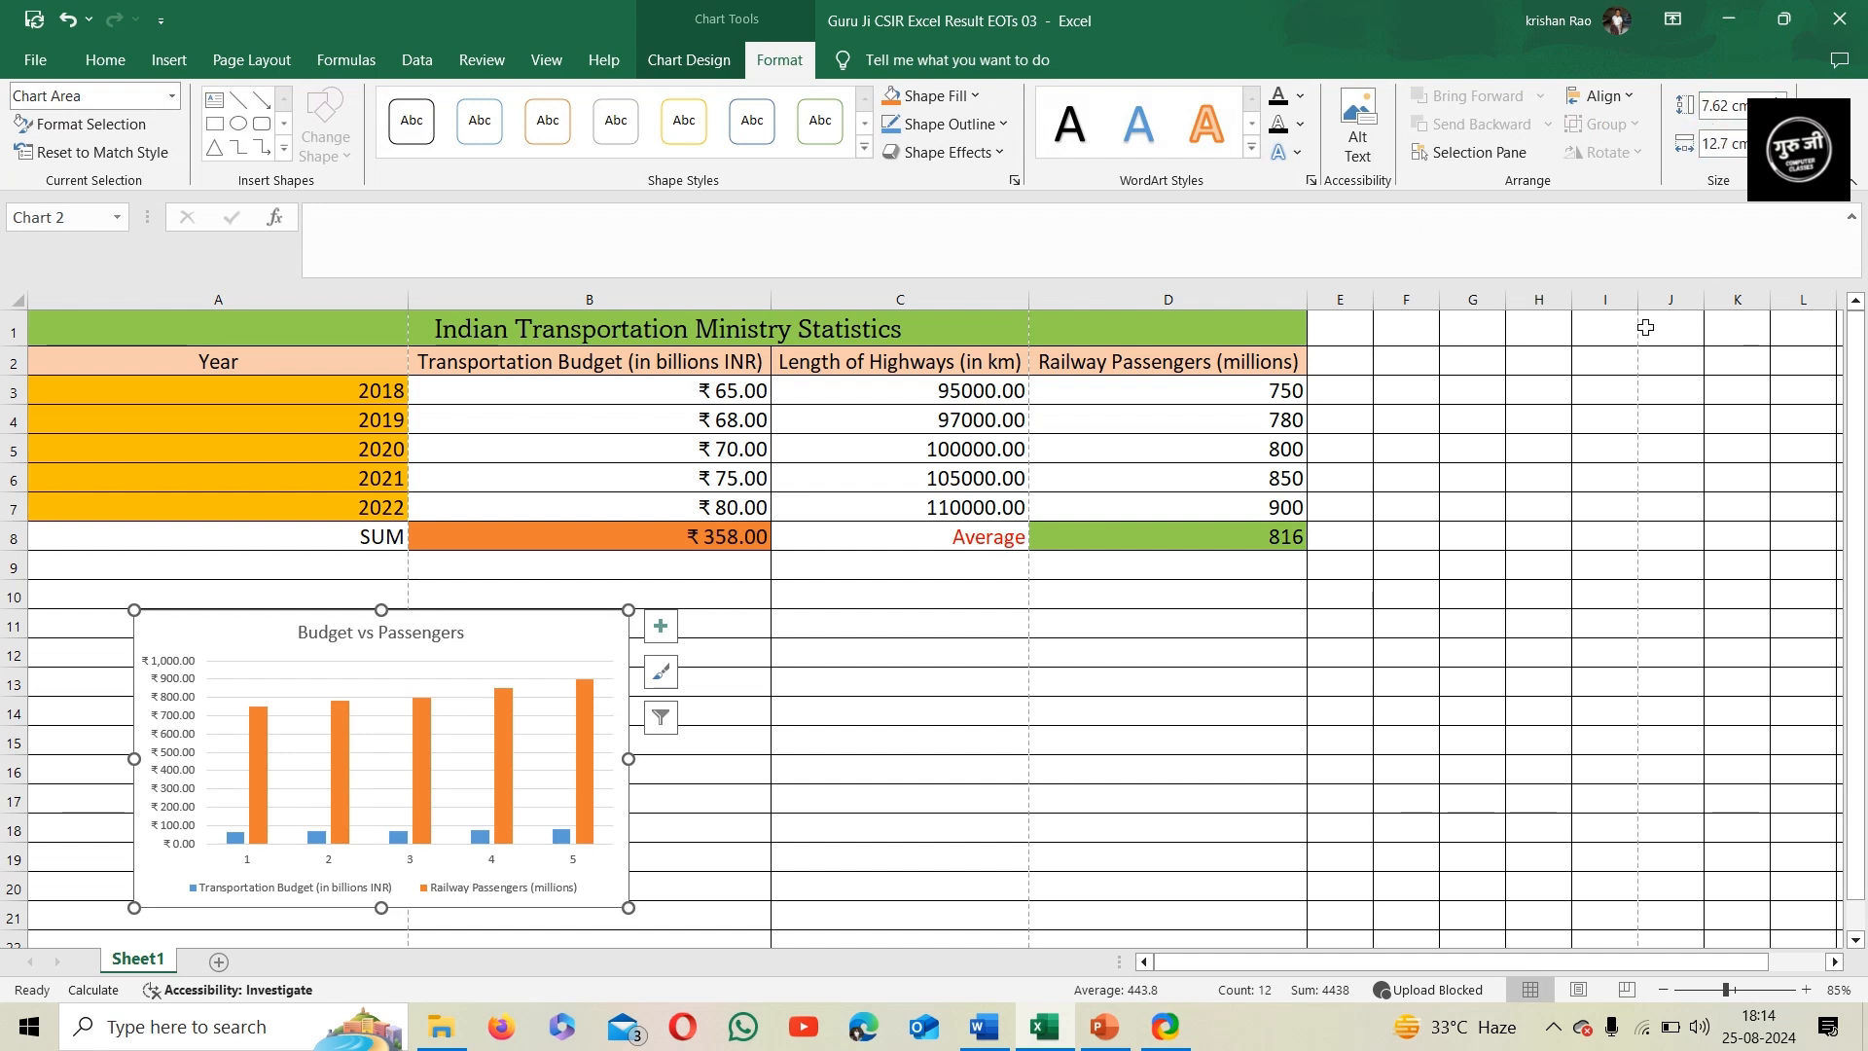
pyautogui.moveTo(495, 621); pyautogui.dragTo(452, 604)
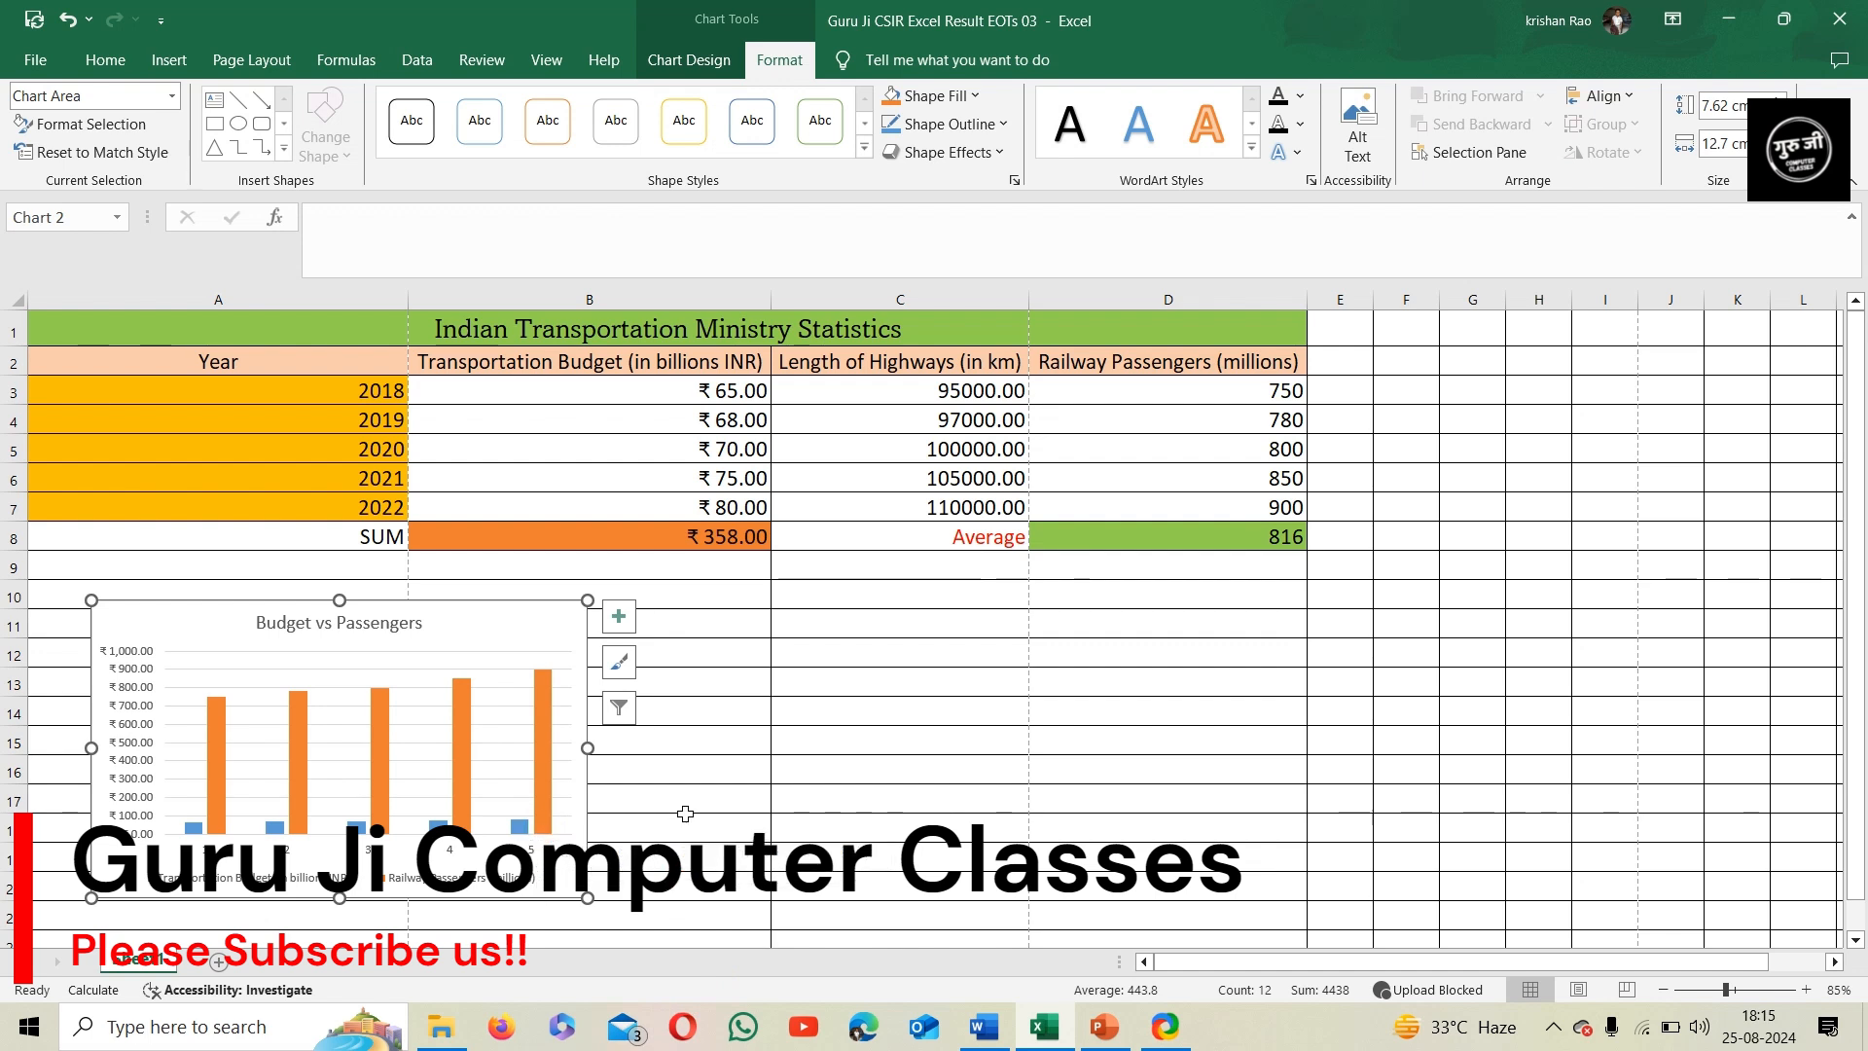
# Add data labels at the outside end of the columns in the Budget vs Passengers chart
pyautogui.click(686, 766)
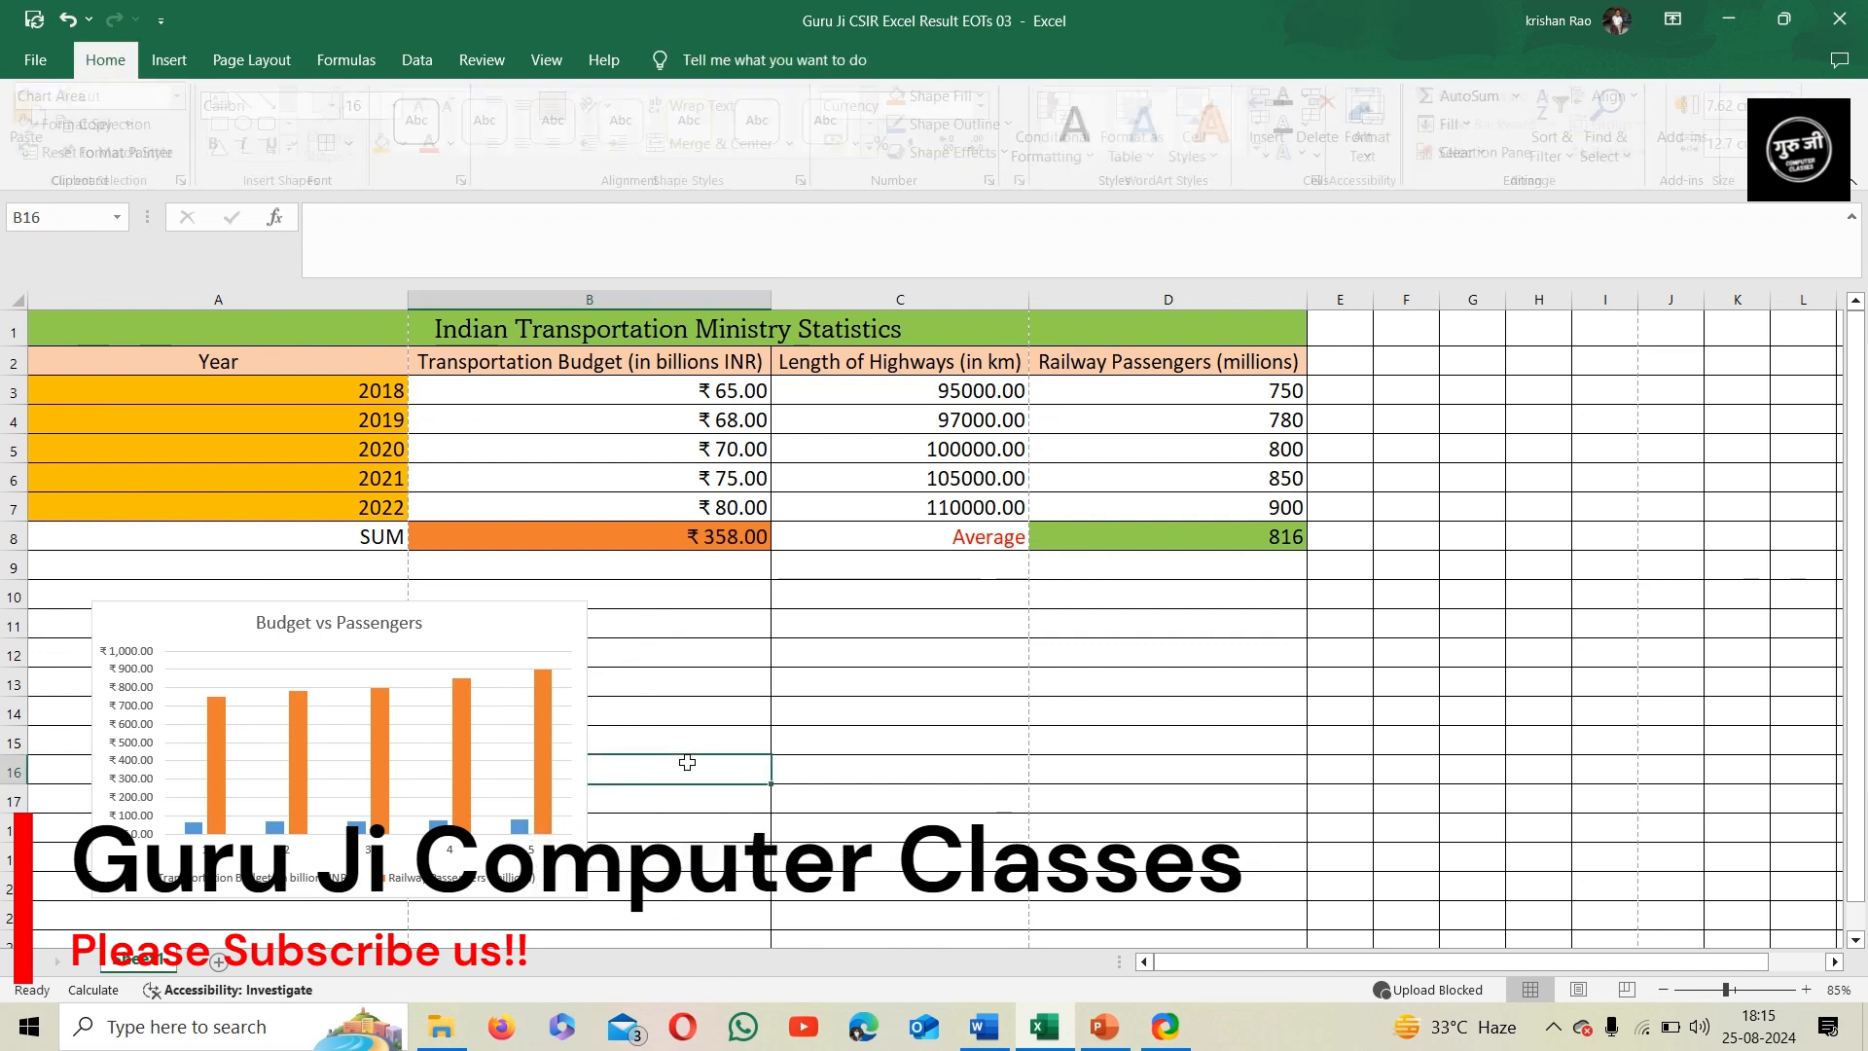
pyautogui.click(547, 642)
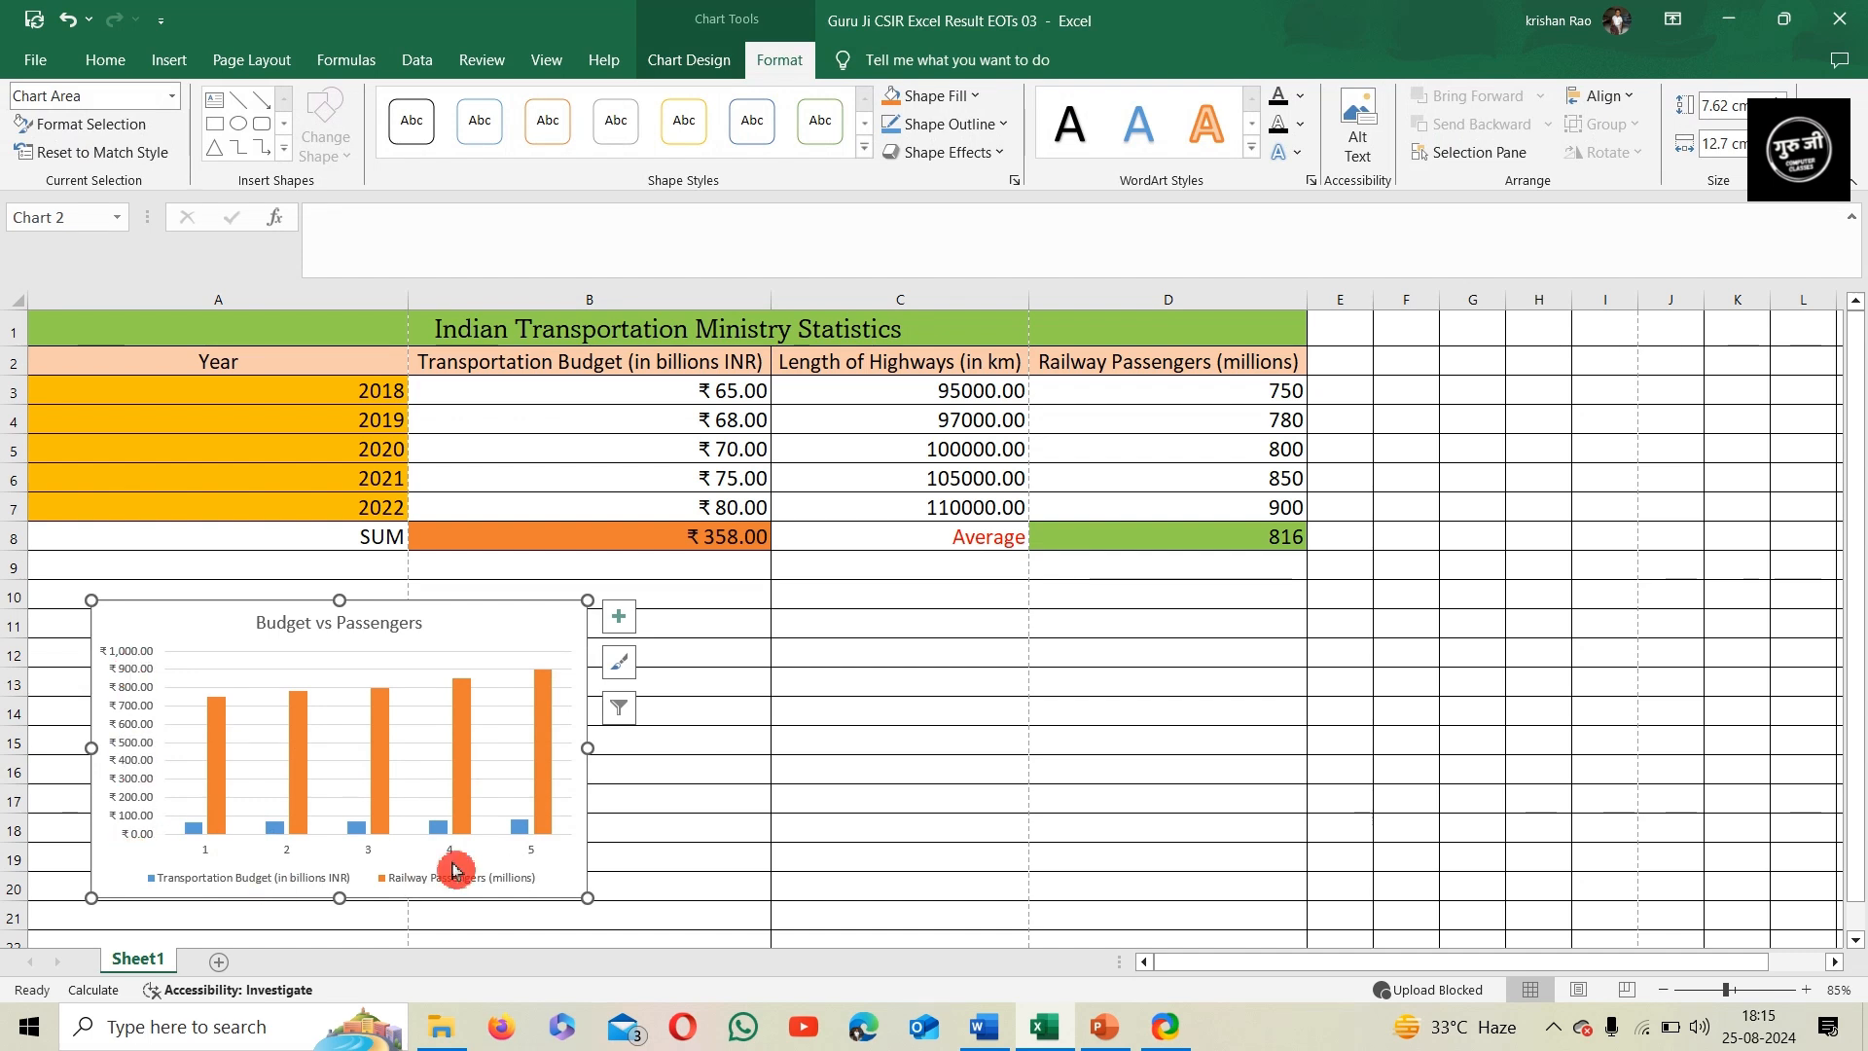
pyautogui.click(684, 63)
pyautogui.click(48, 153)
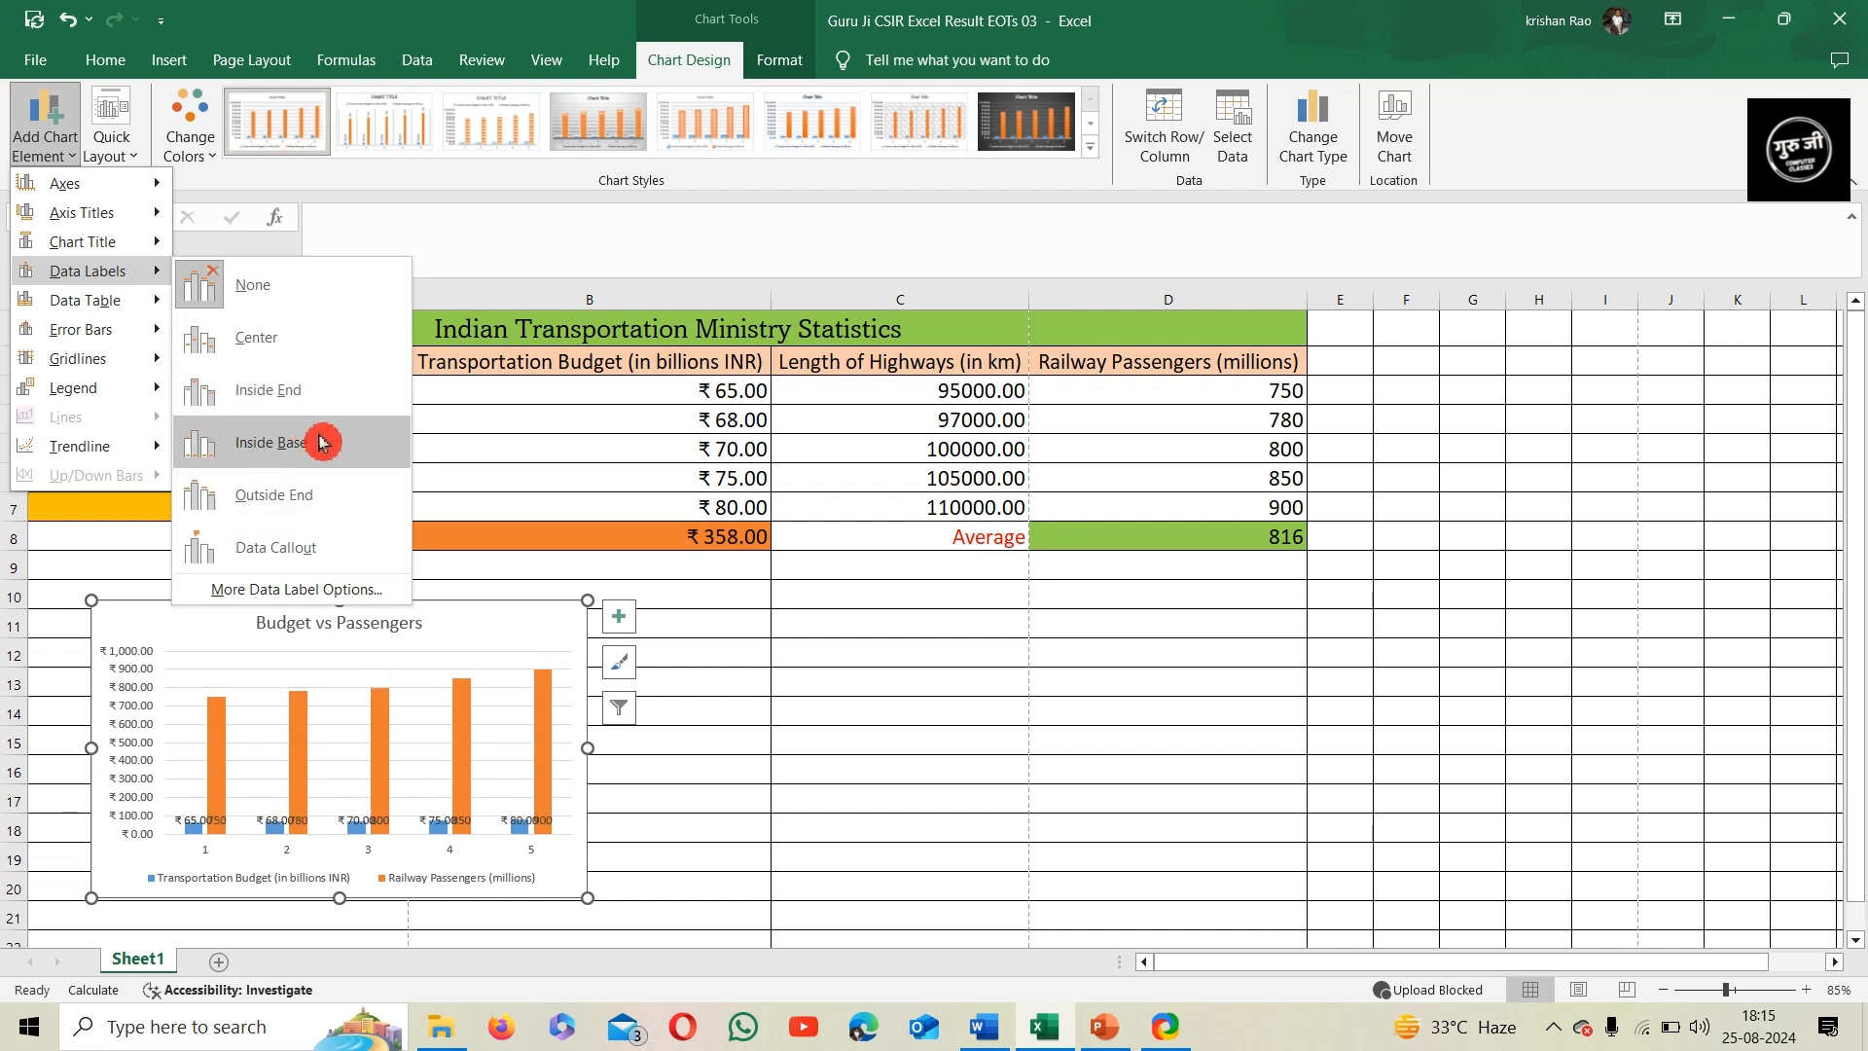
pyautogui.click(326, 498)
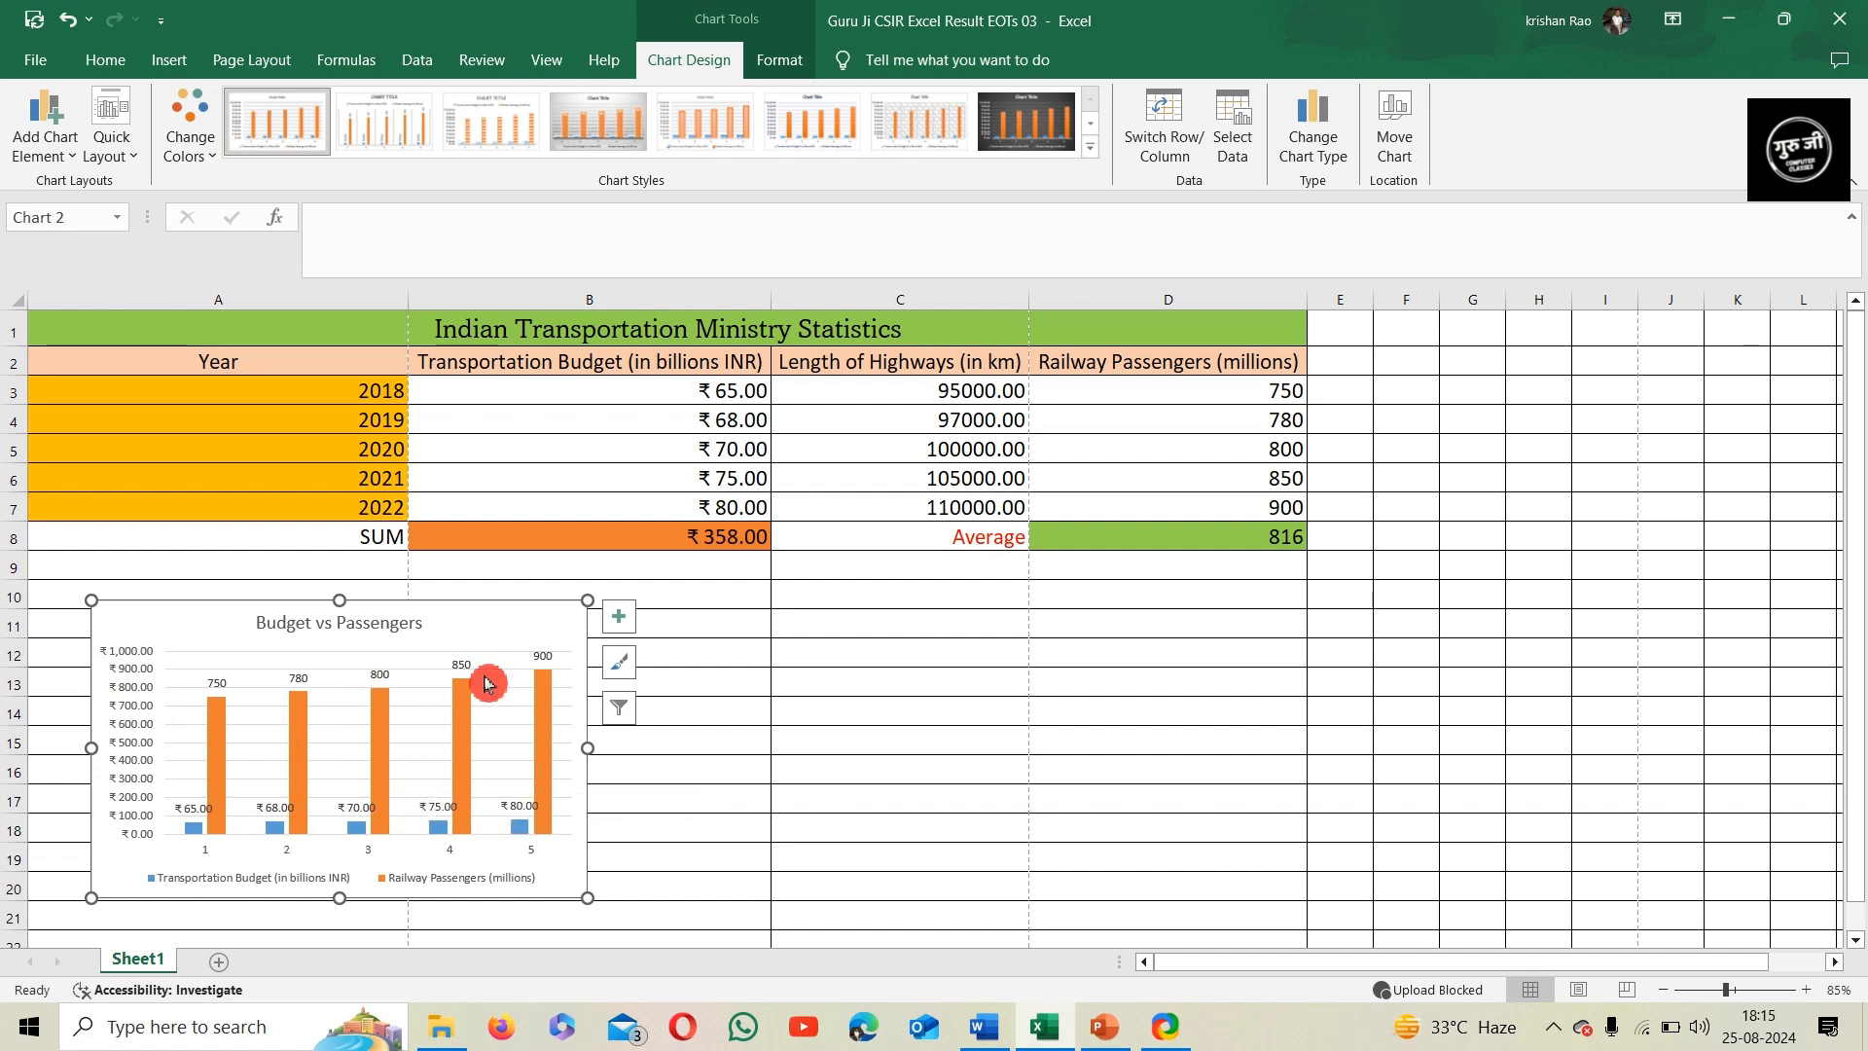
# Place the legend of the Budget vs Passengers chart at the top
pyautogui.click(429, 689)
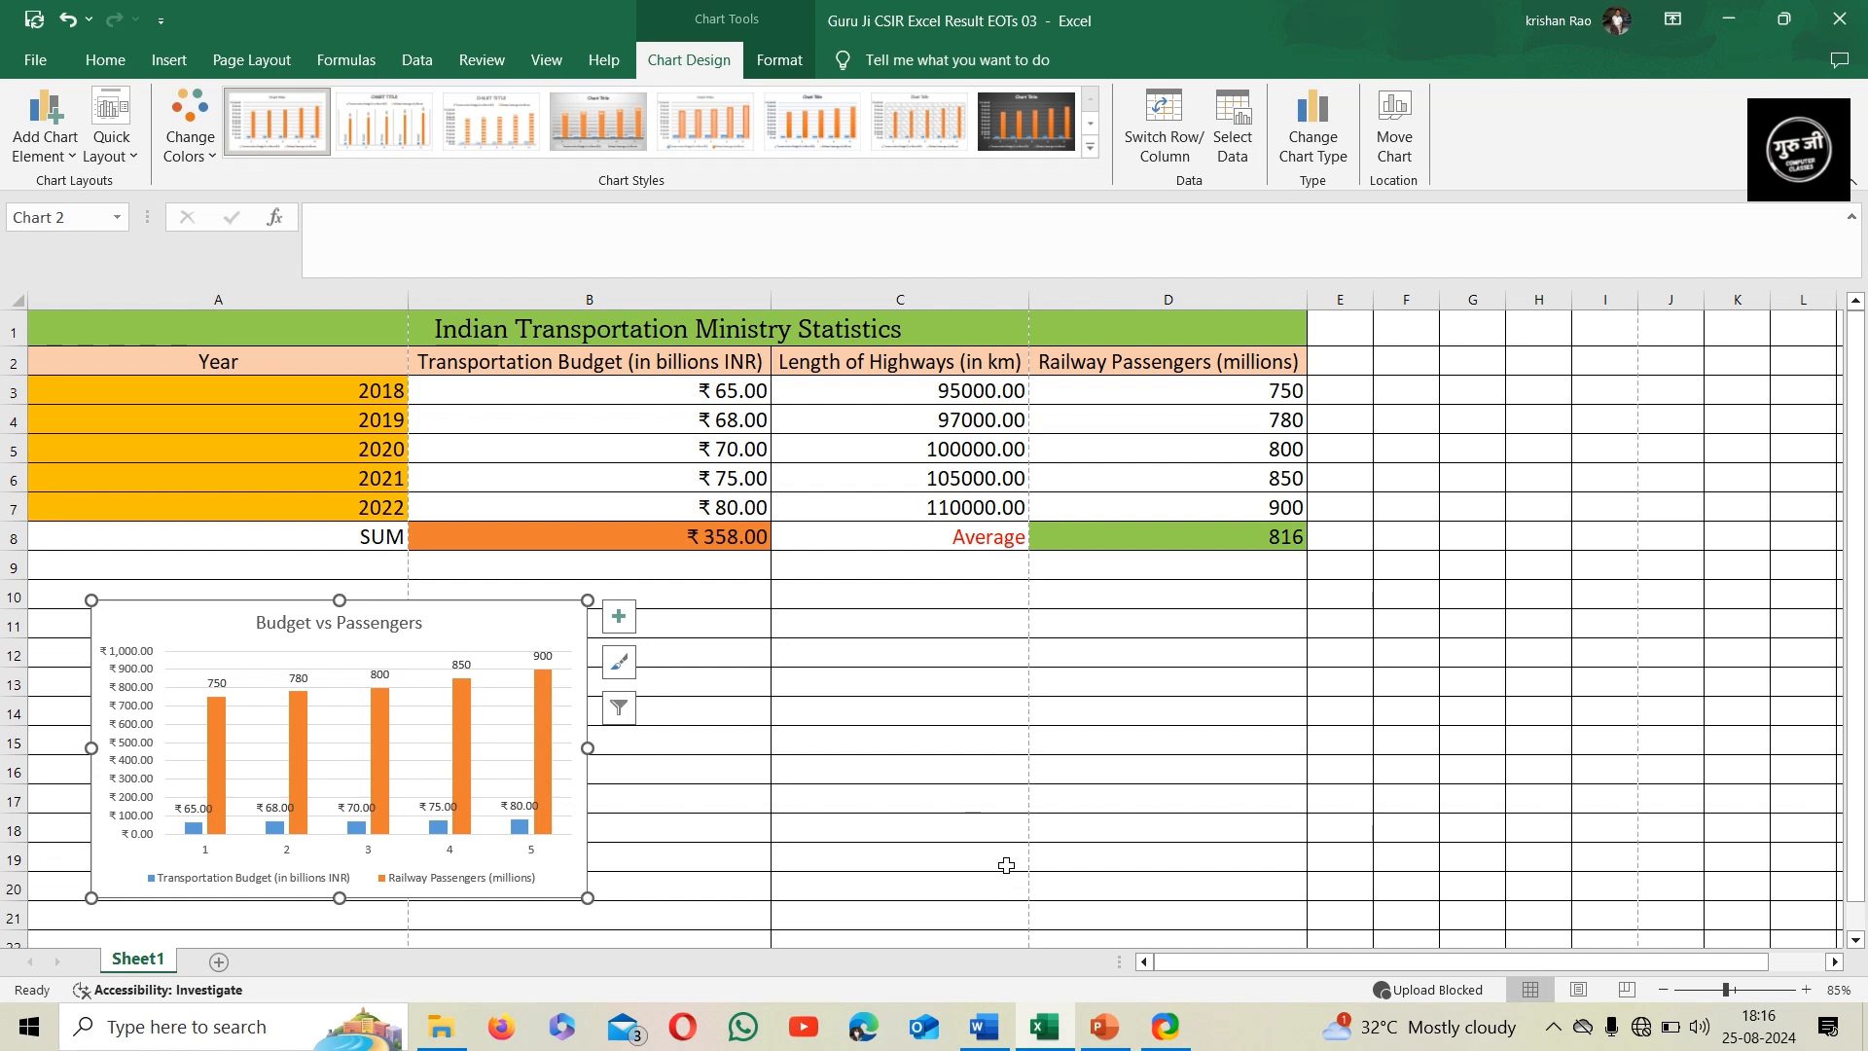
pyautogui.click(62, 182)
pyautogui.click(46, 146)
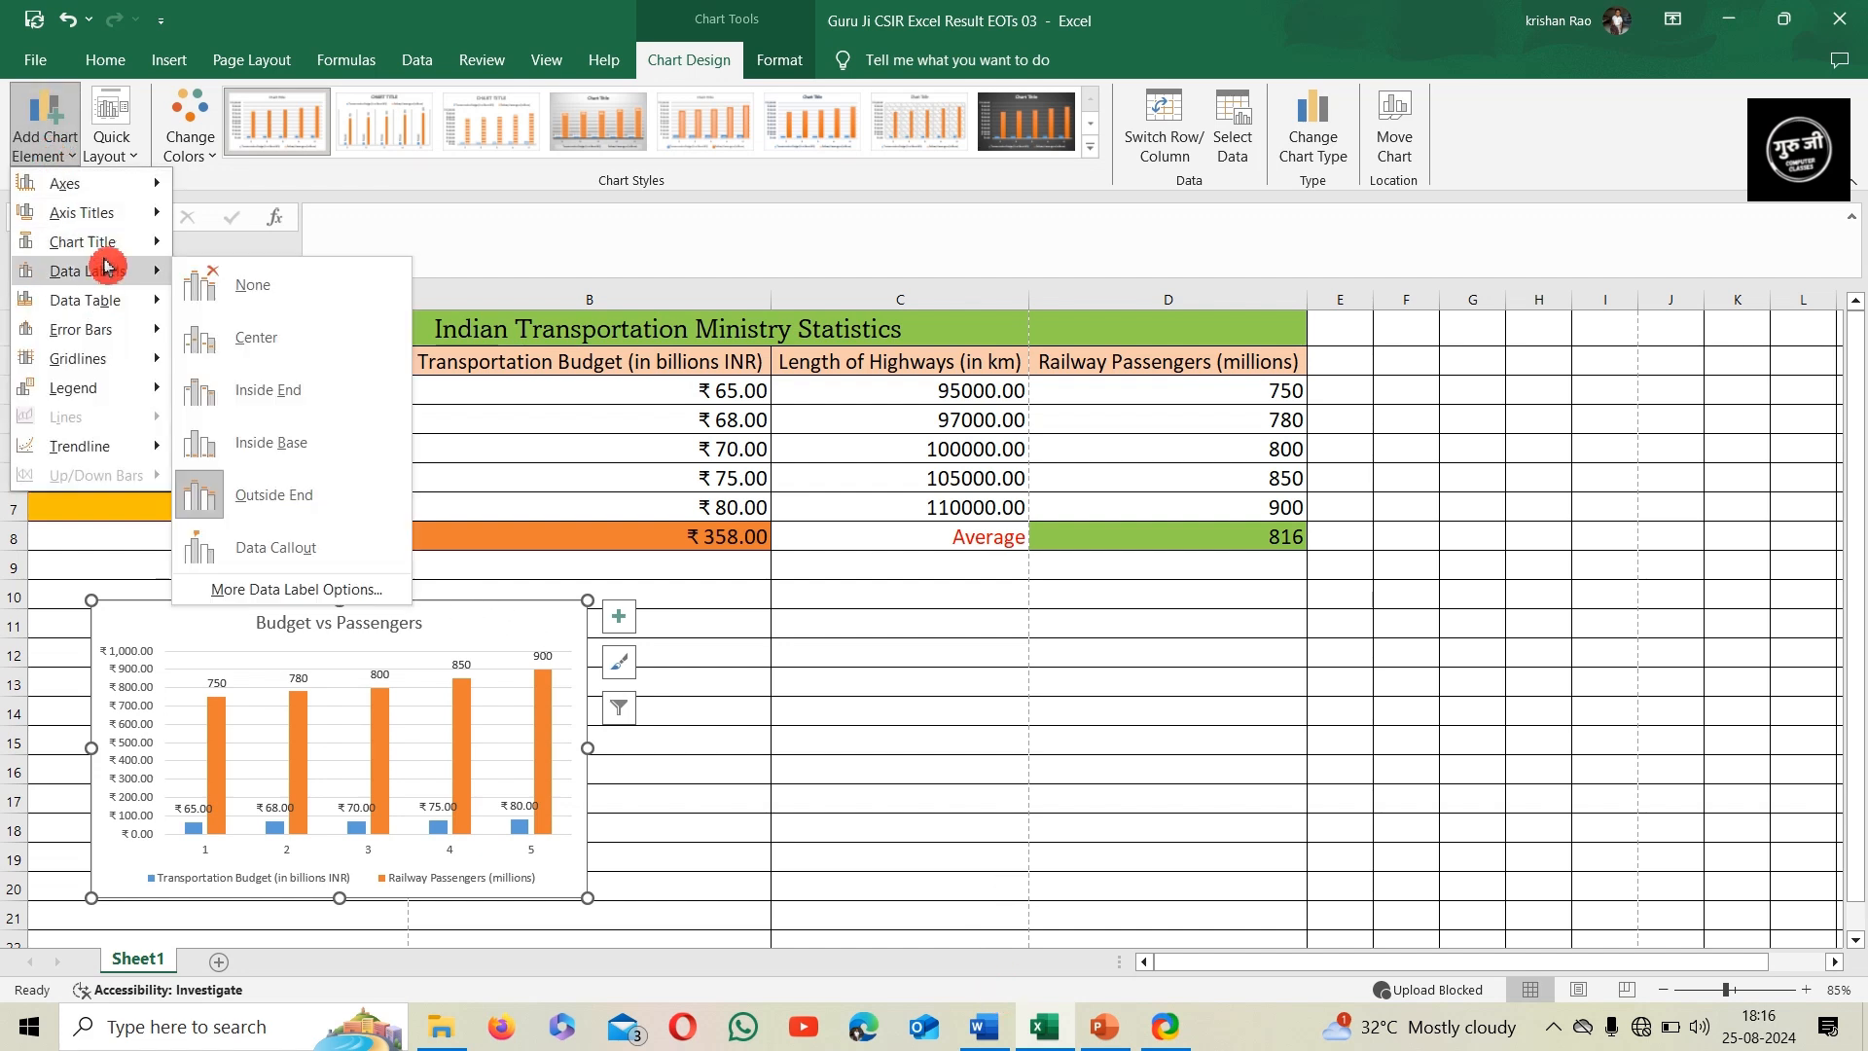
pyautogui.moveTo(94, 388)
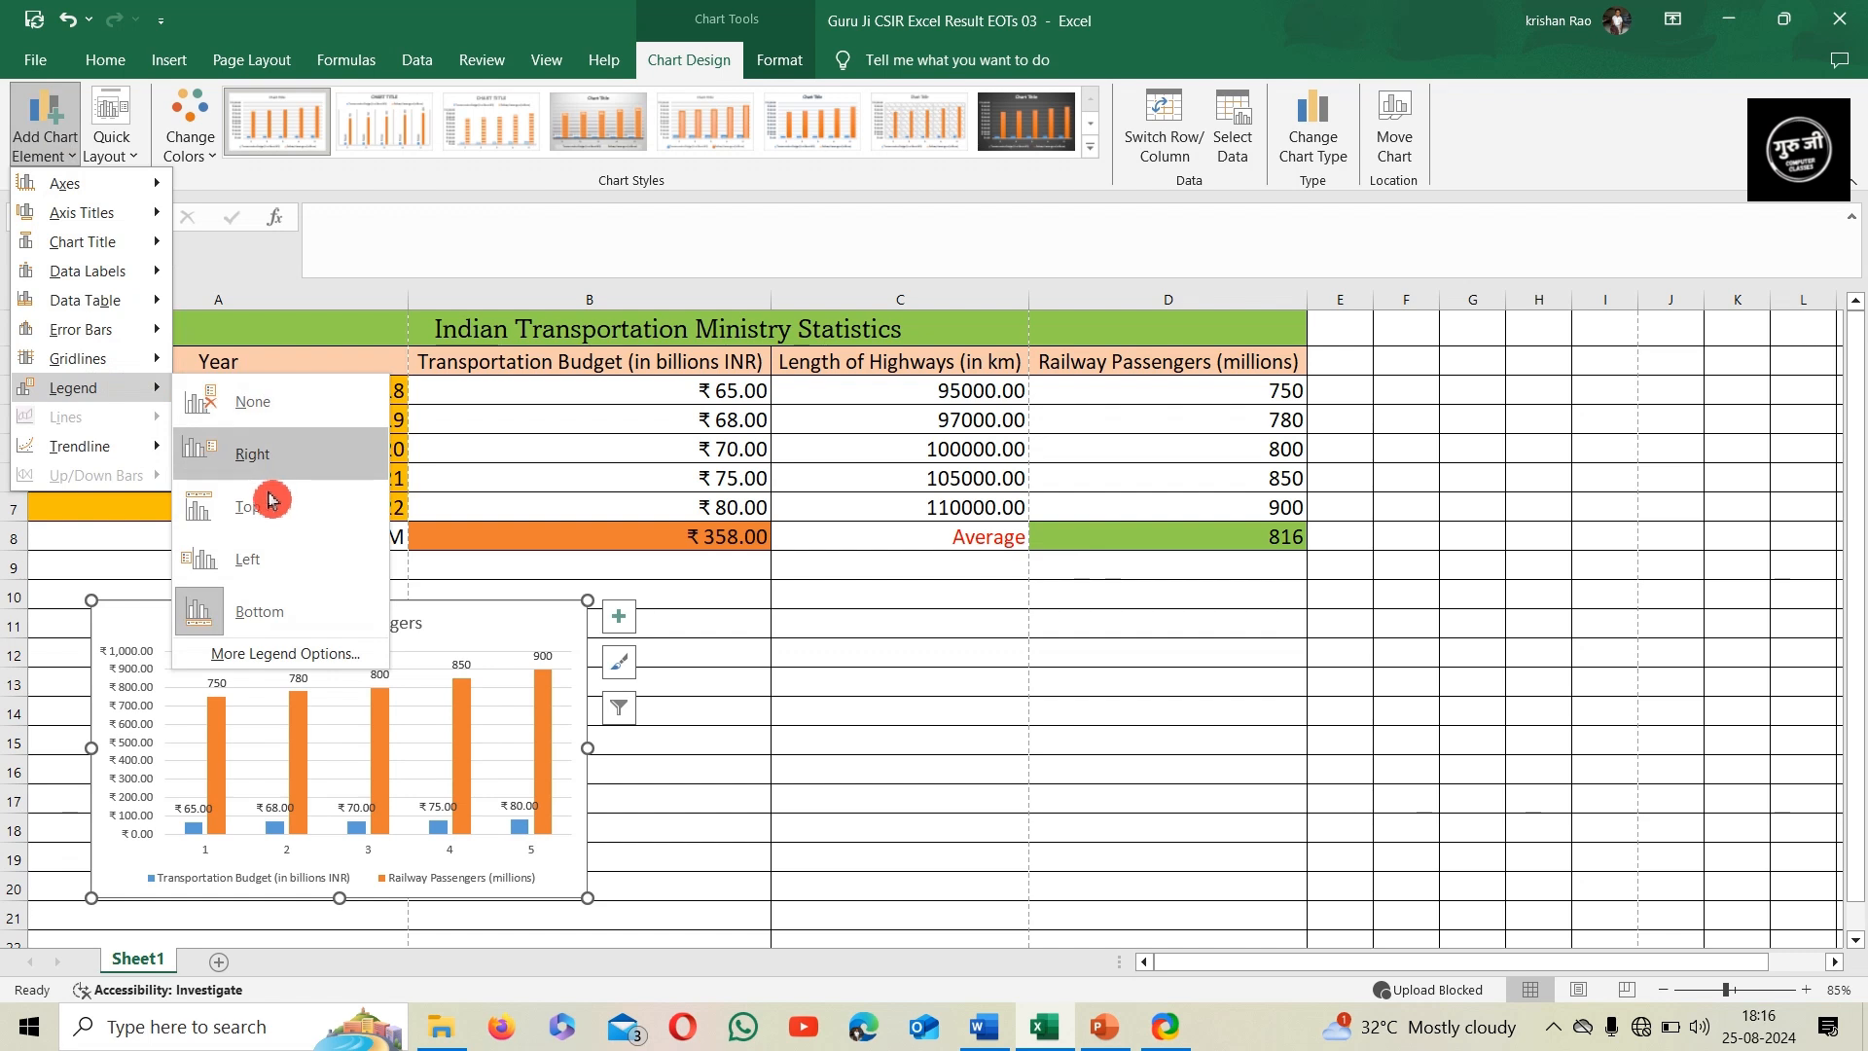
pyautogui.click(317, 525)
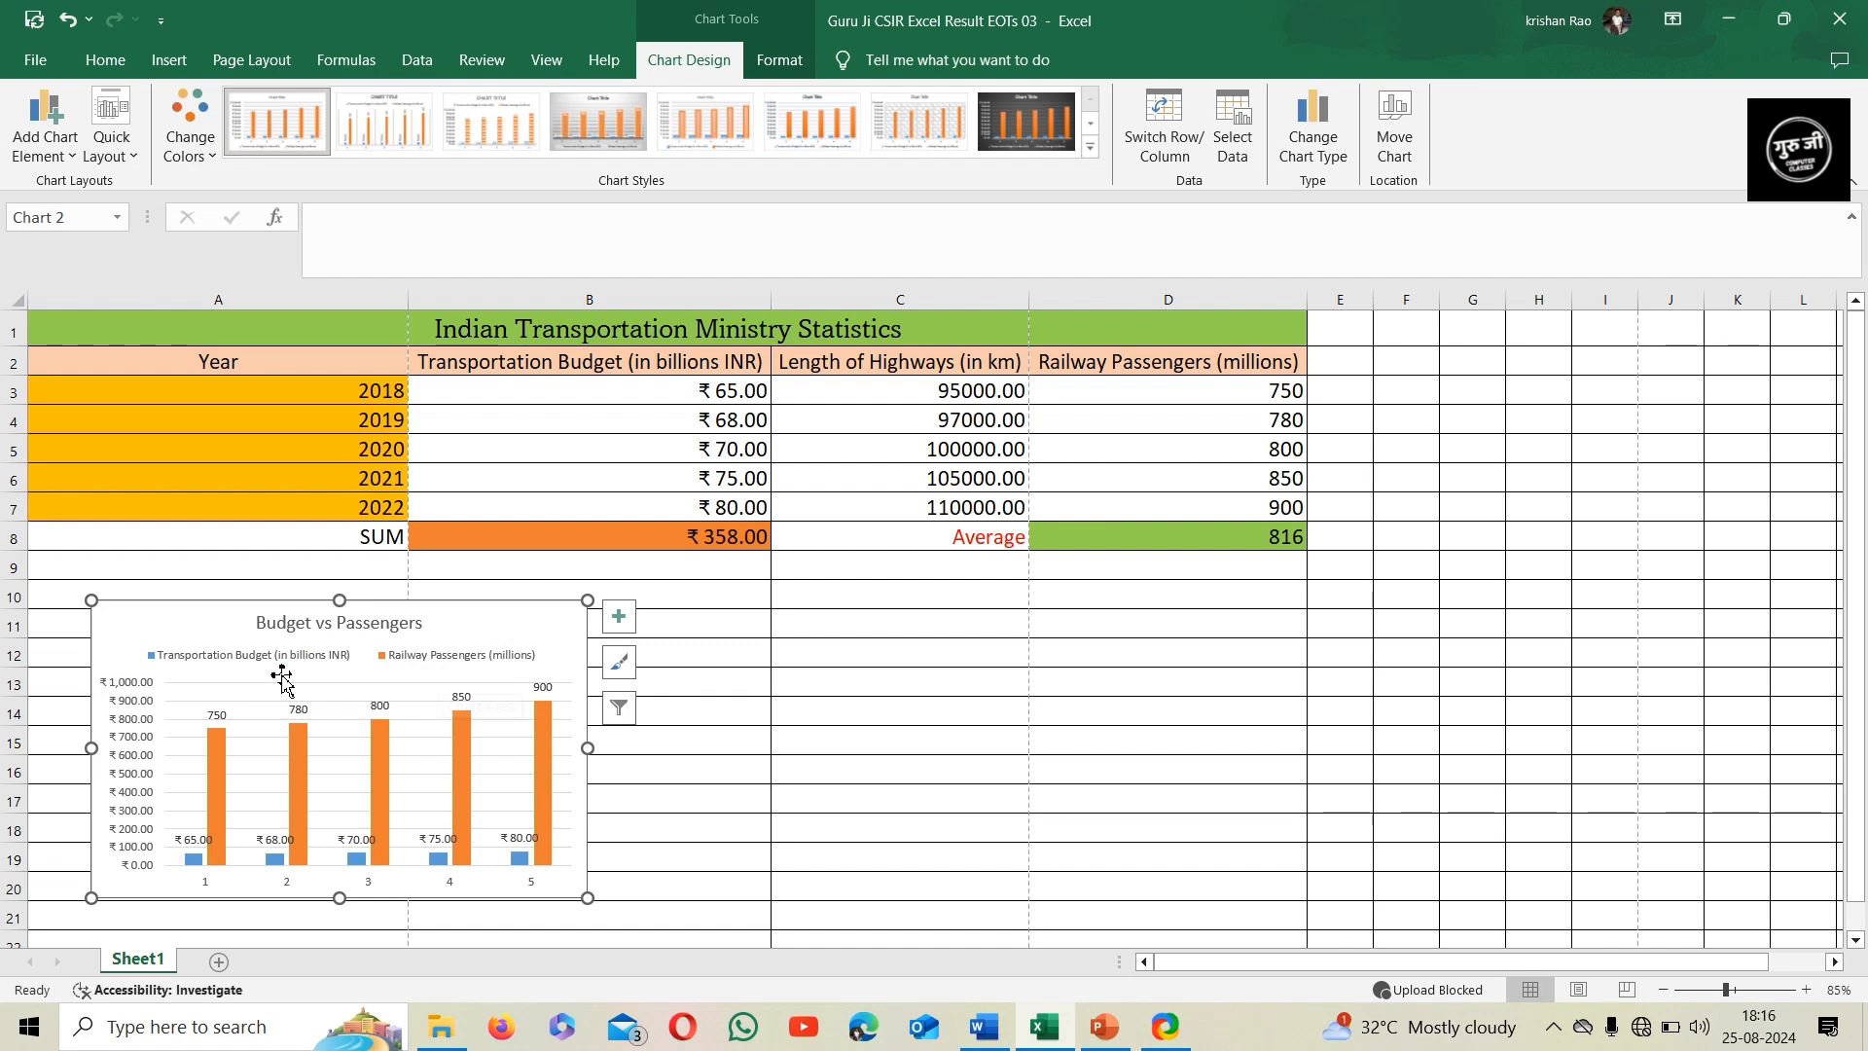
# Insert a Clustered Column - Line on Secondary Axis combo chart from A2:A7 and C2:C7, and place it beside the Budget vs Passengers chart
pyautogui.moveTo(258, 362); pyautogui.dragTo(240, 513)
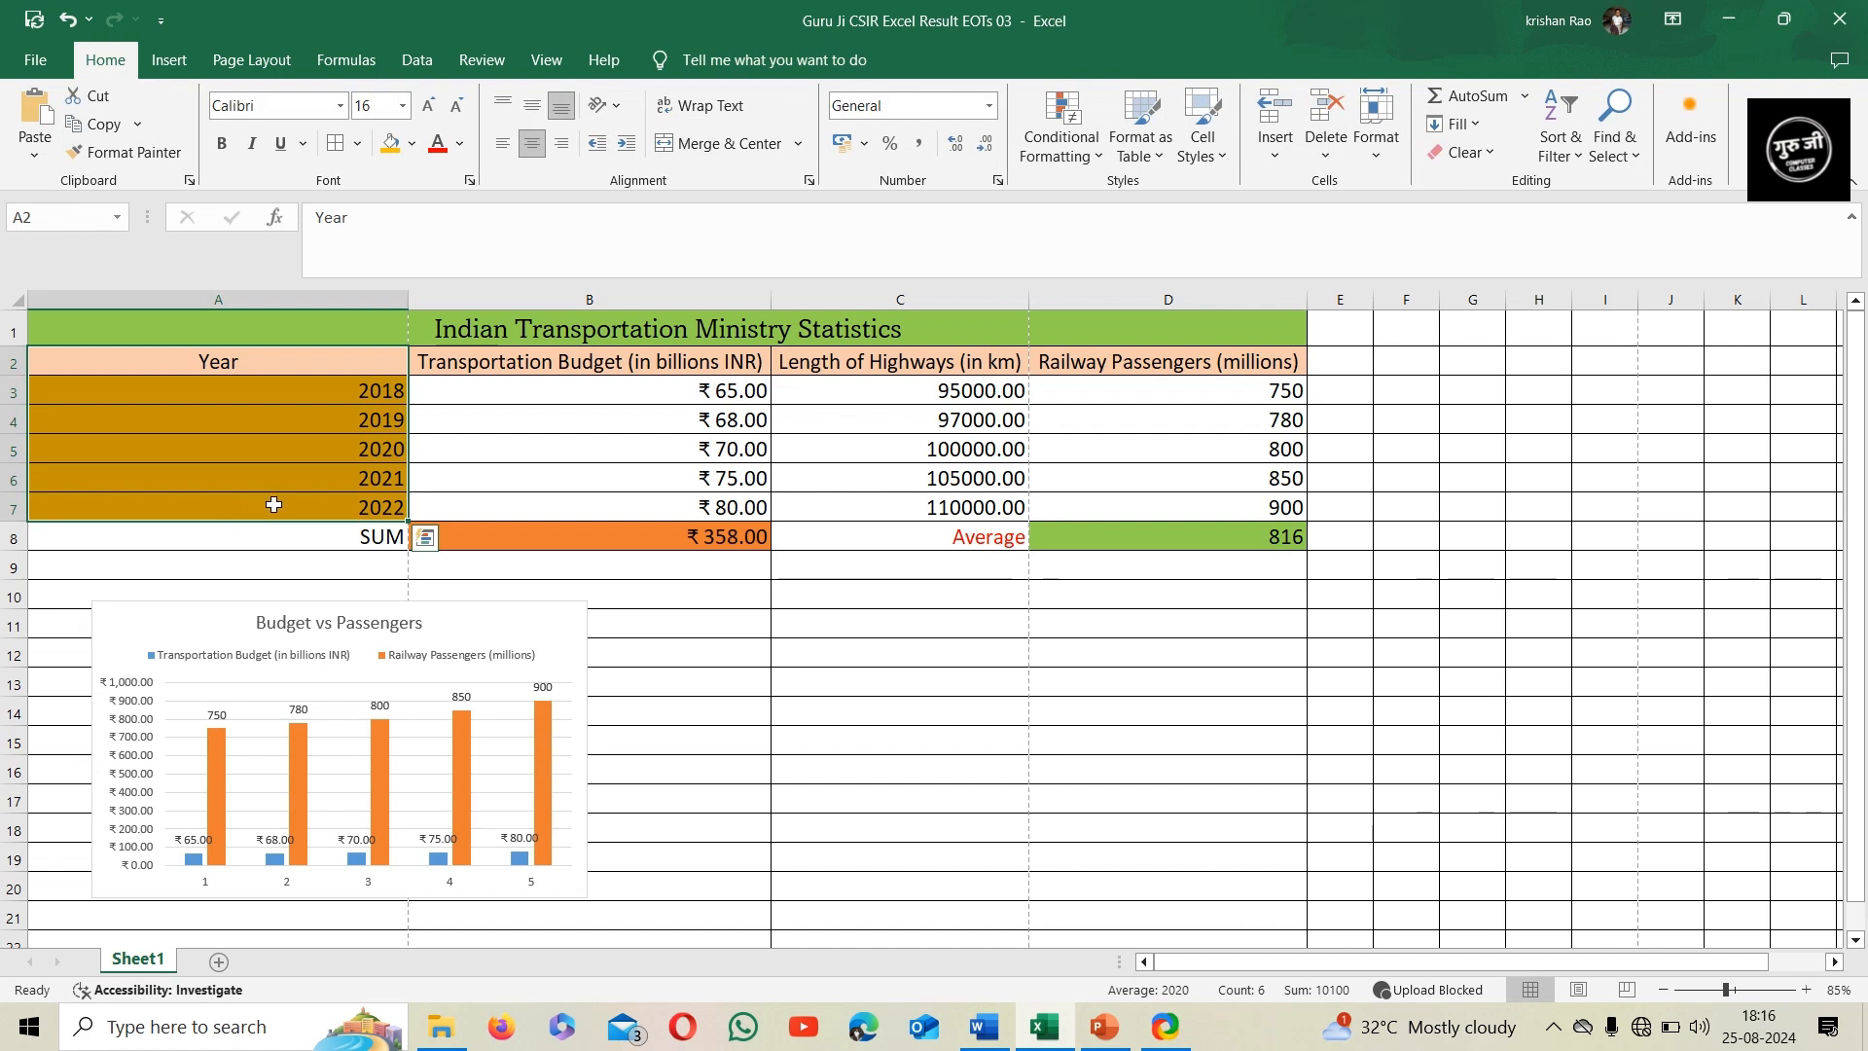
pyautogui.moveTo(829, 368); pyautogui.dragTo(848, 500)
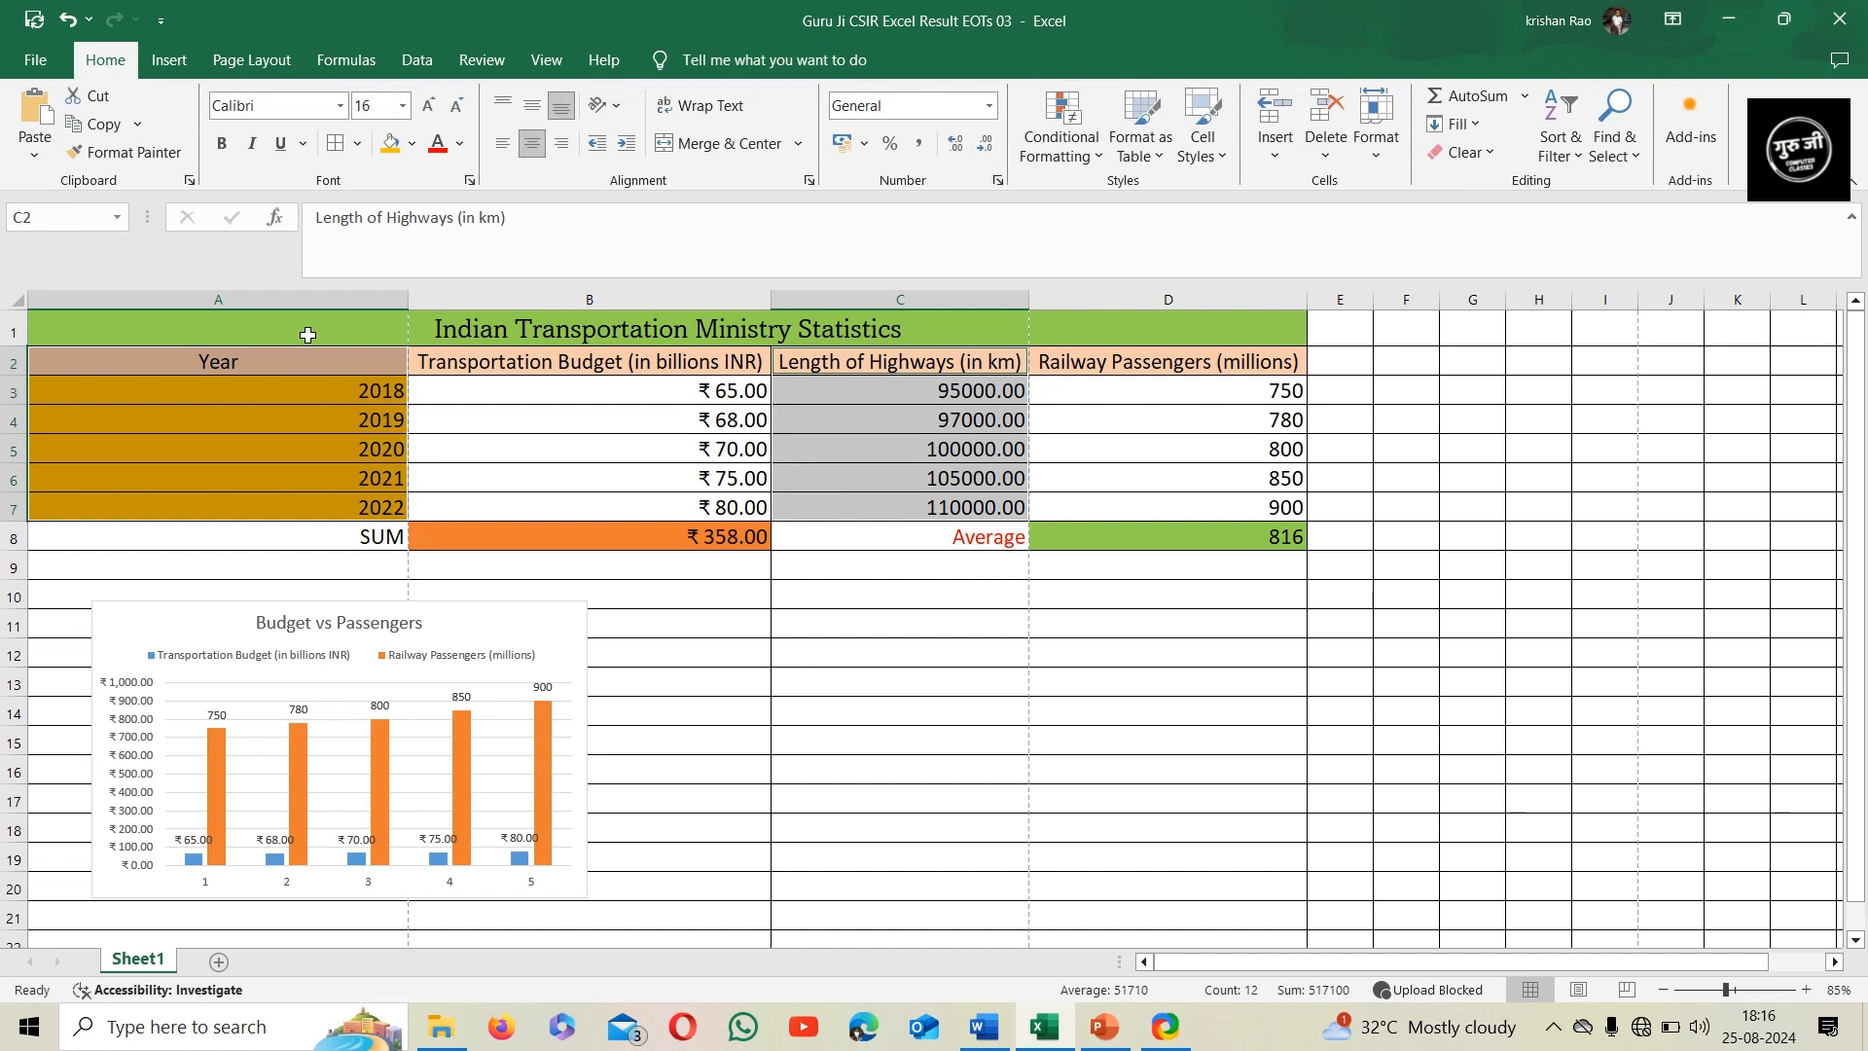
pyautogui.click(170, 61)
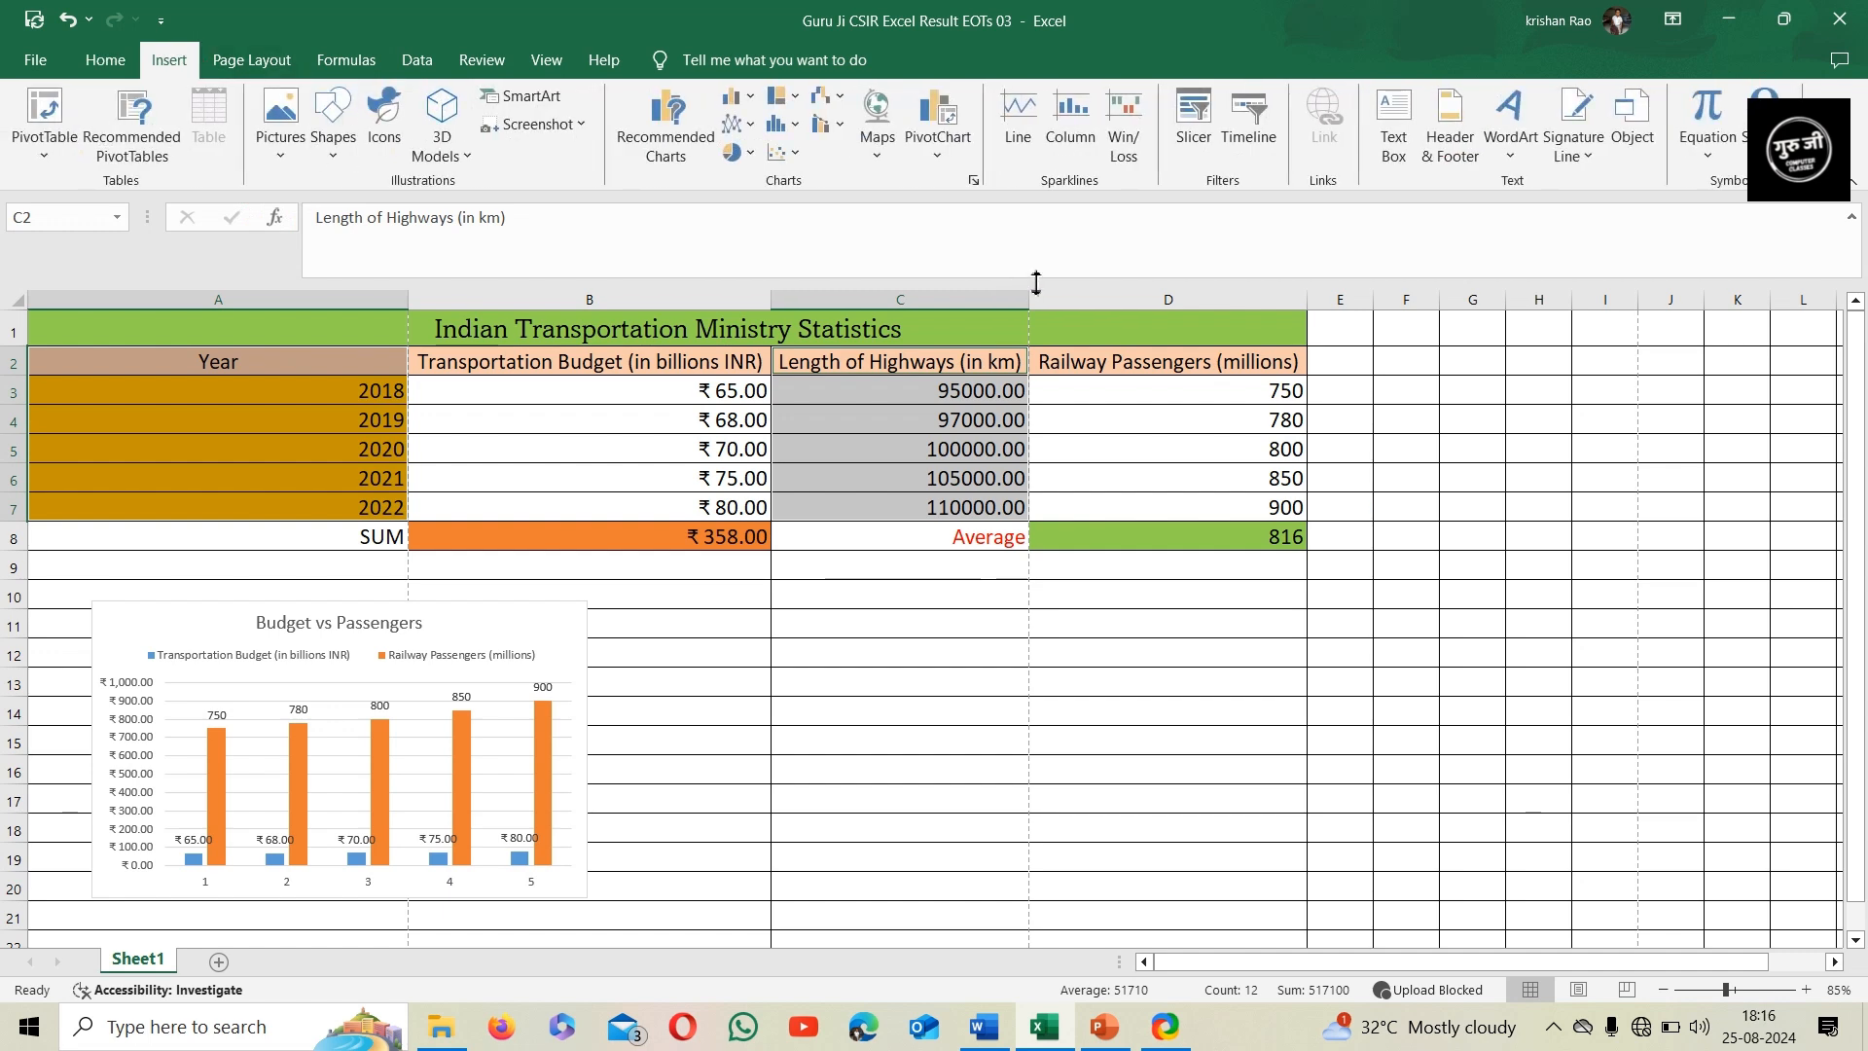
pyautogui.click(973, 181)
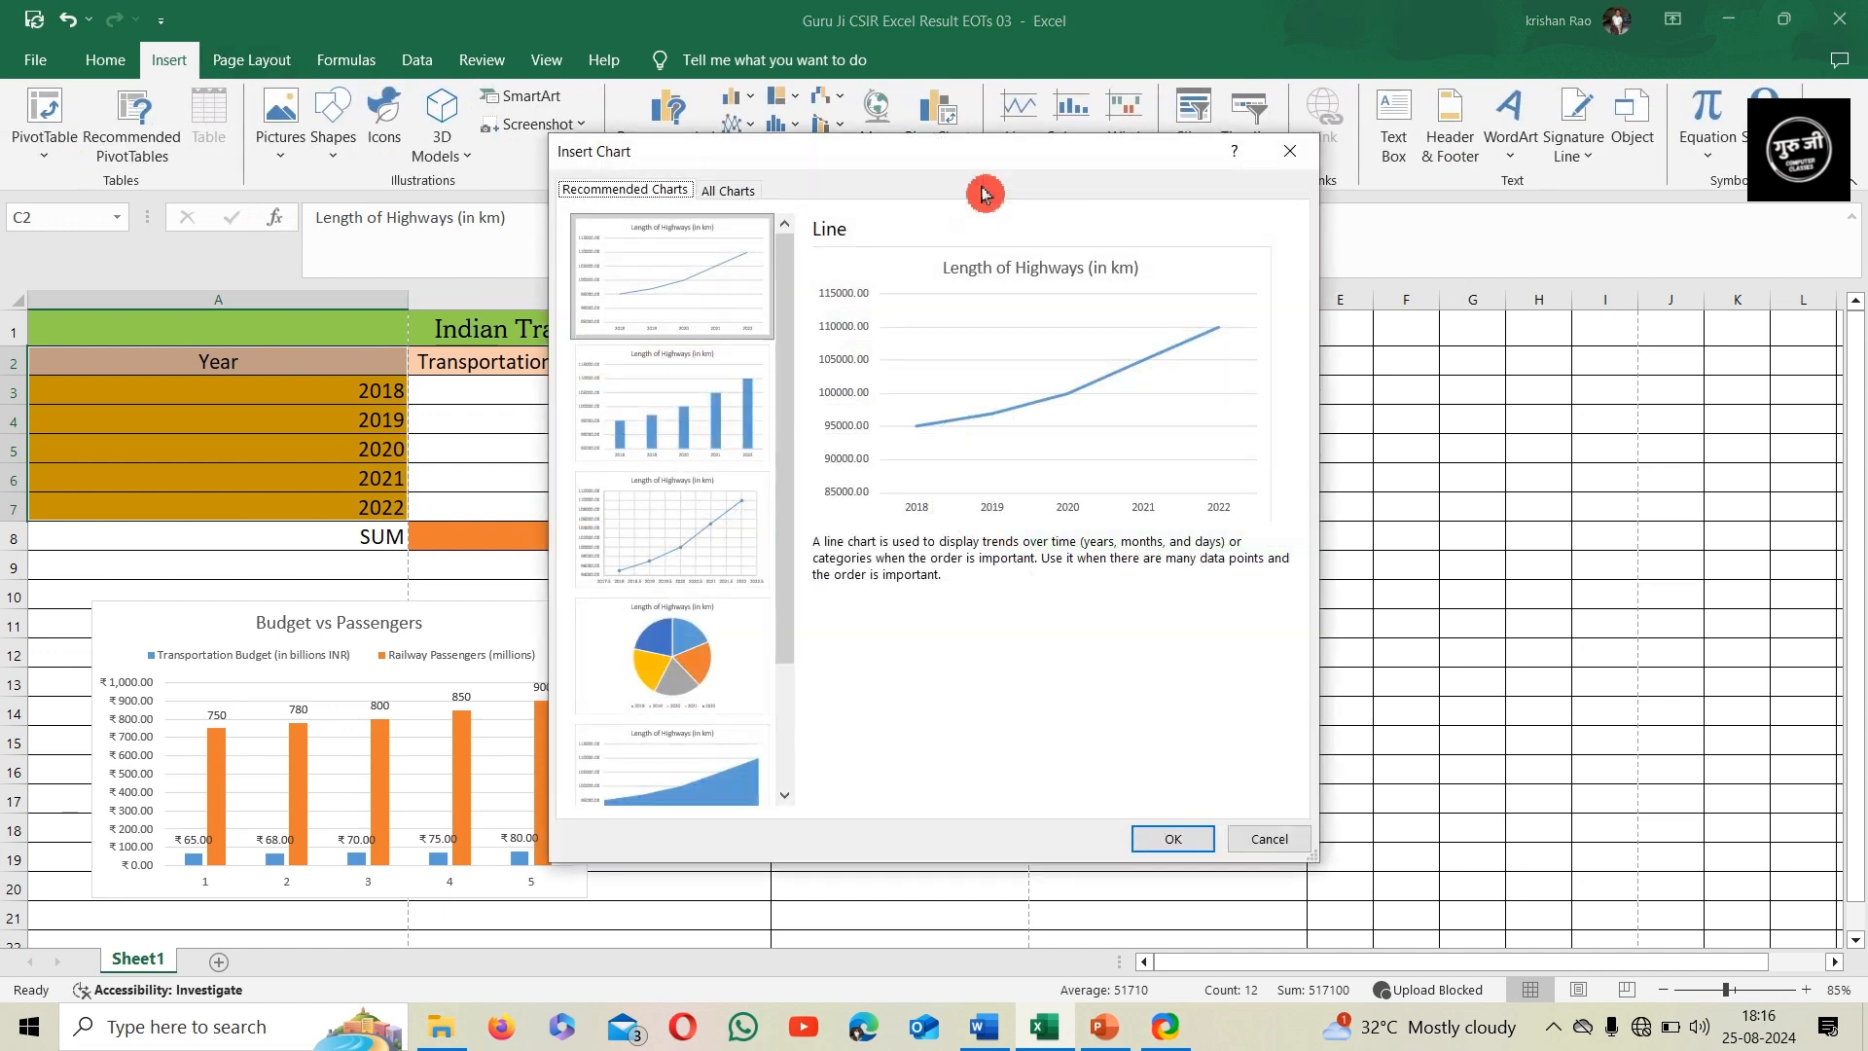
pyautogui.click(740, 193)
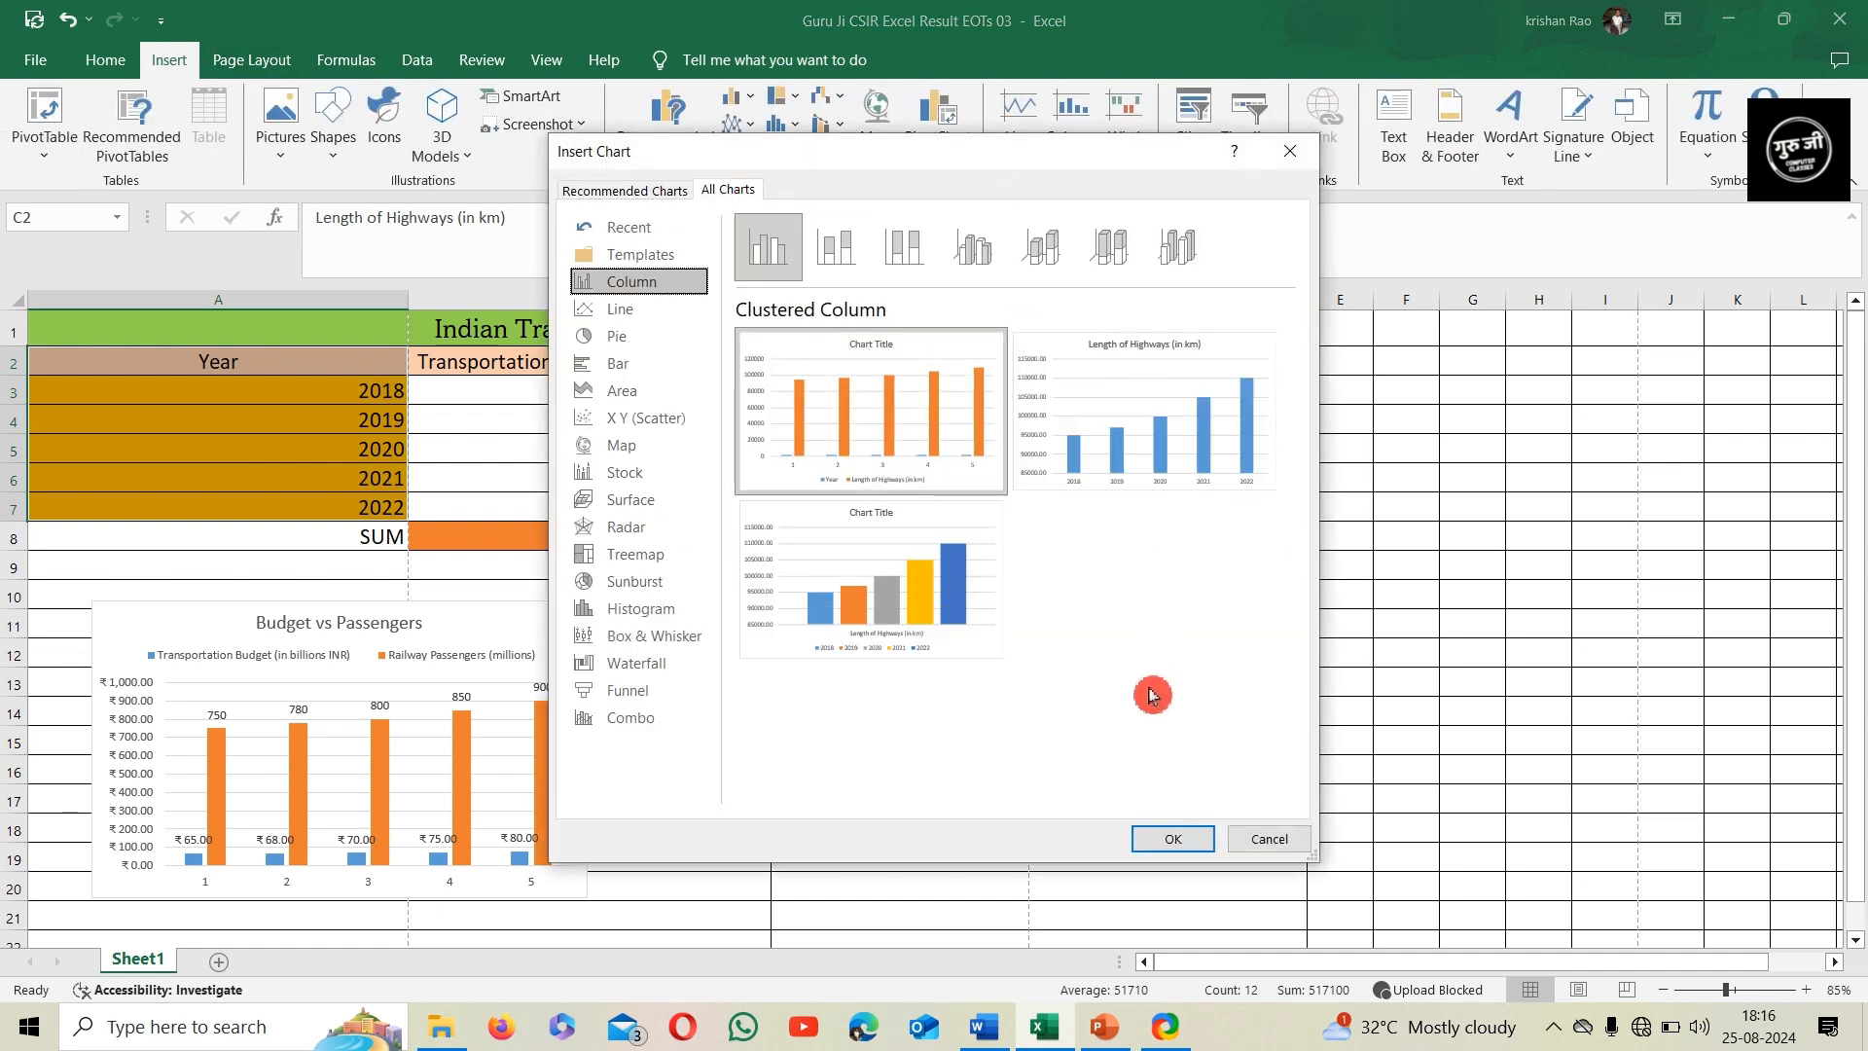
pyautogui.click(649, 732)
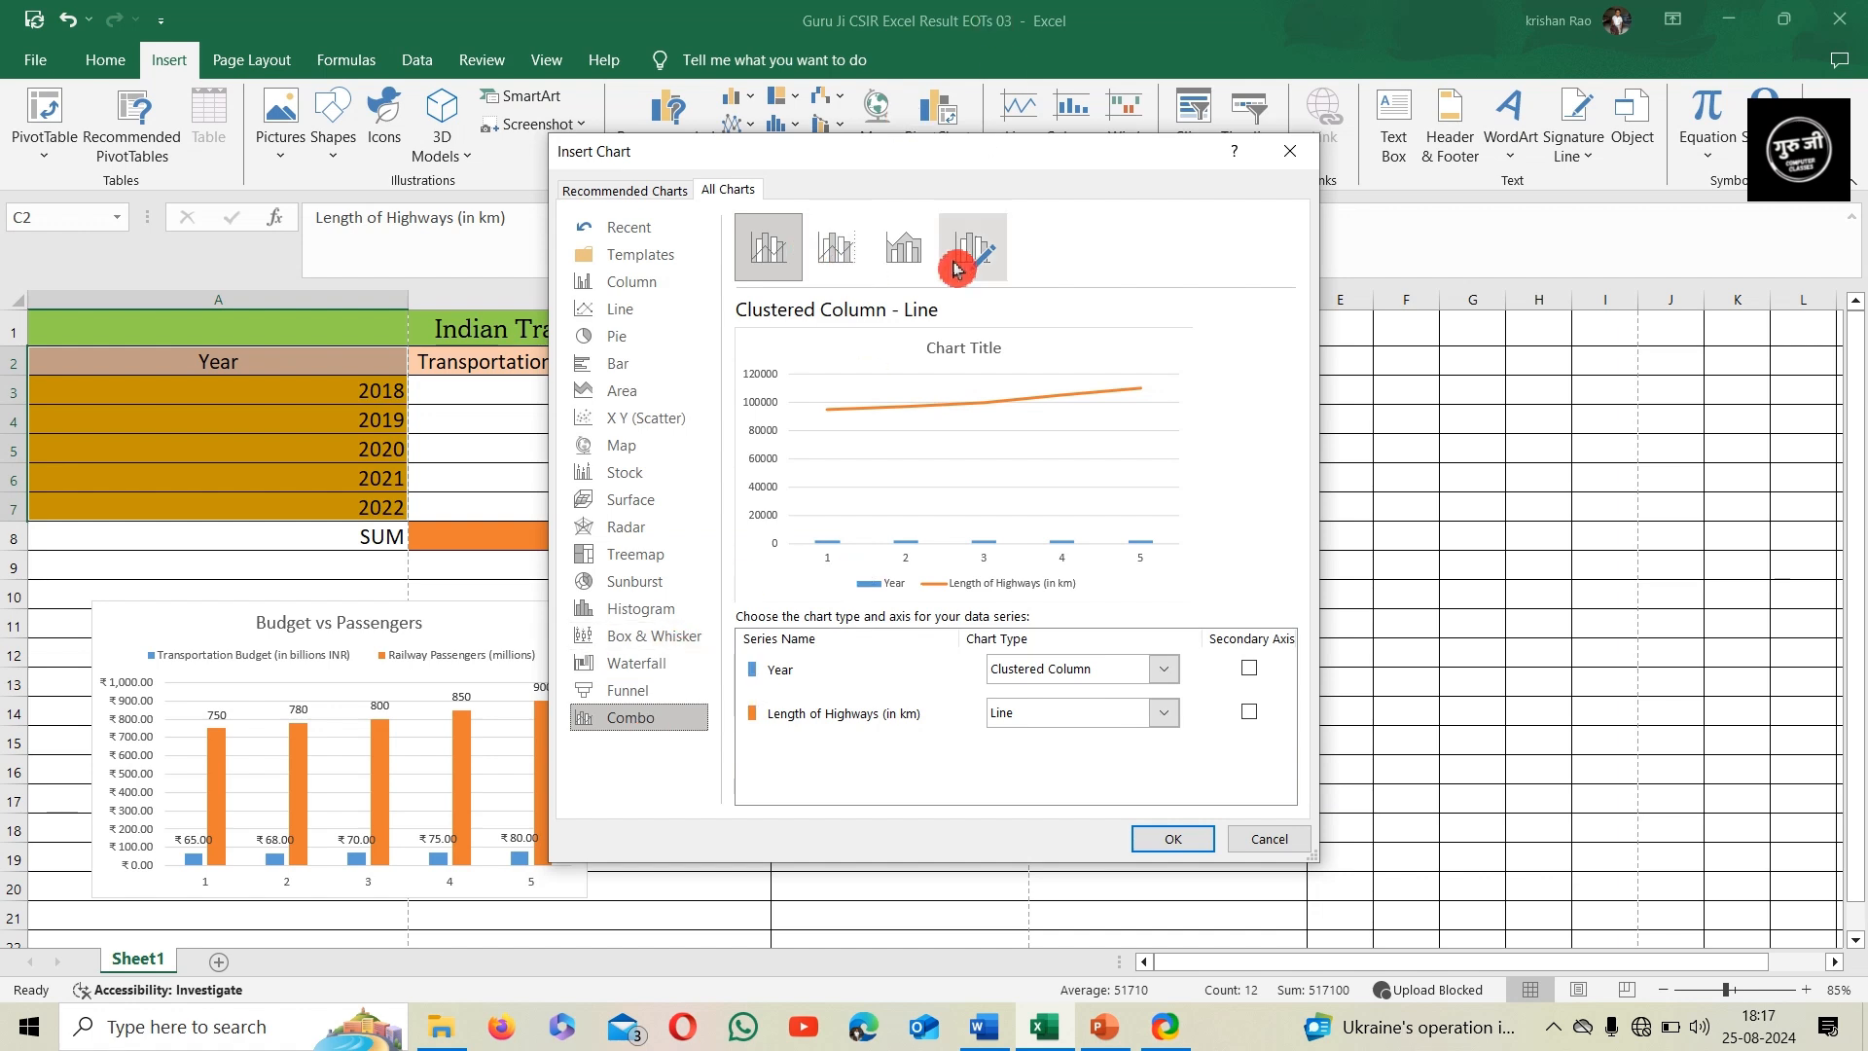
pyautogui.click(846, 265)
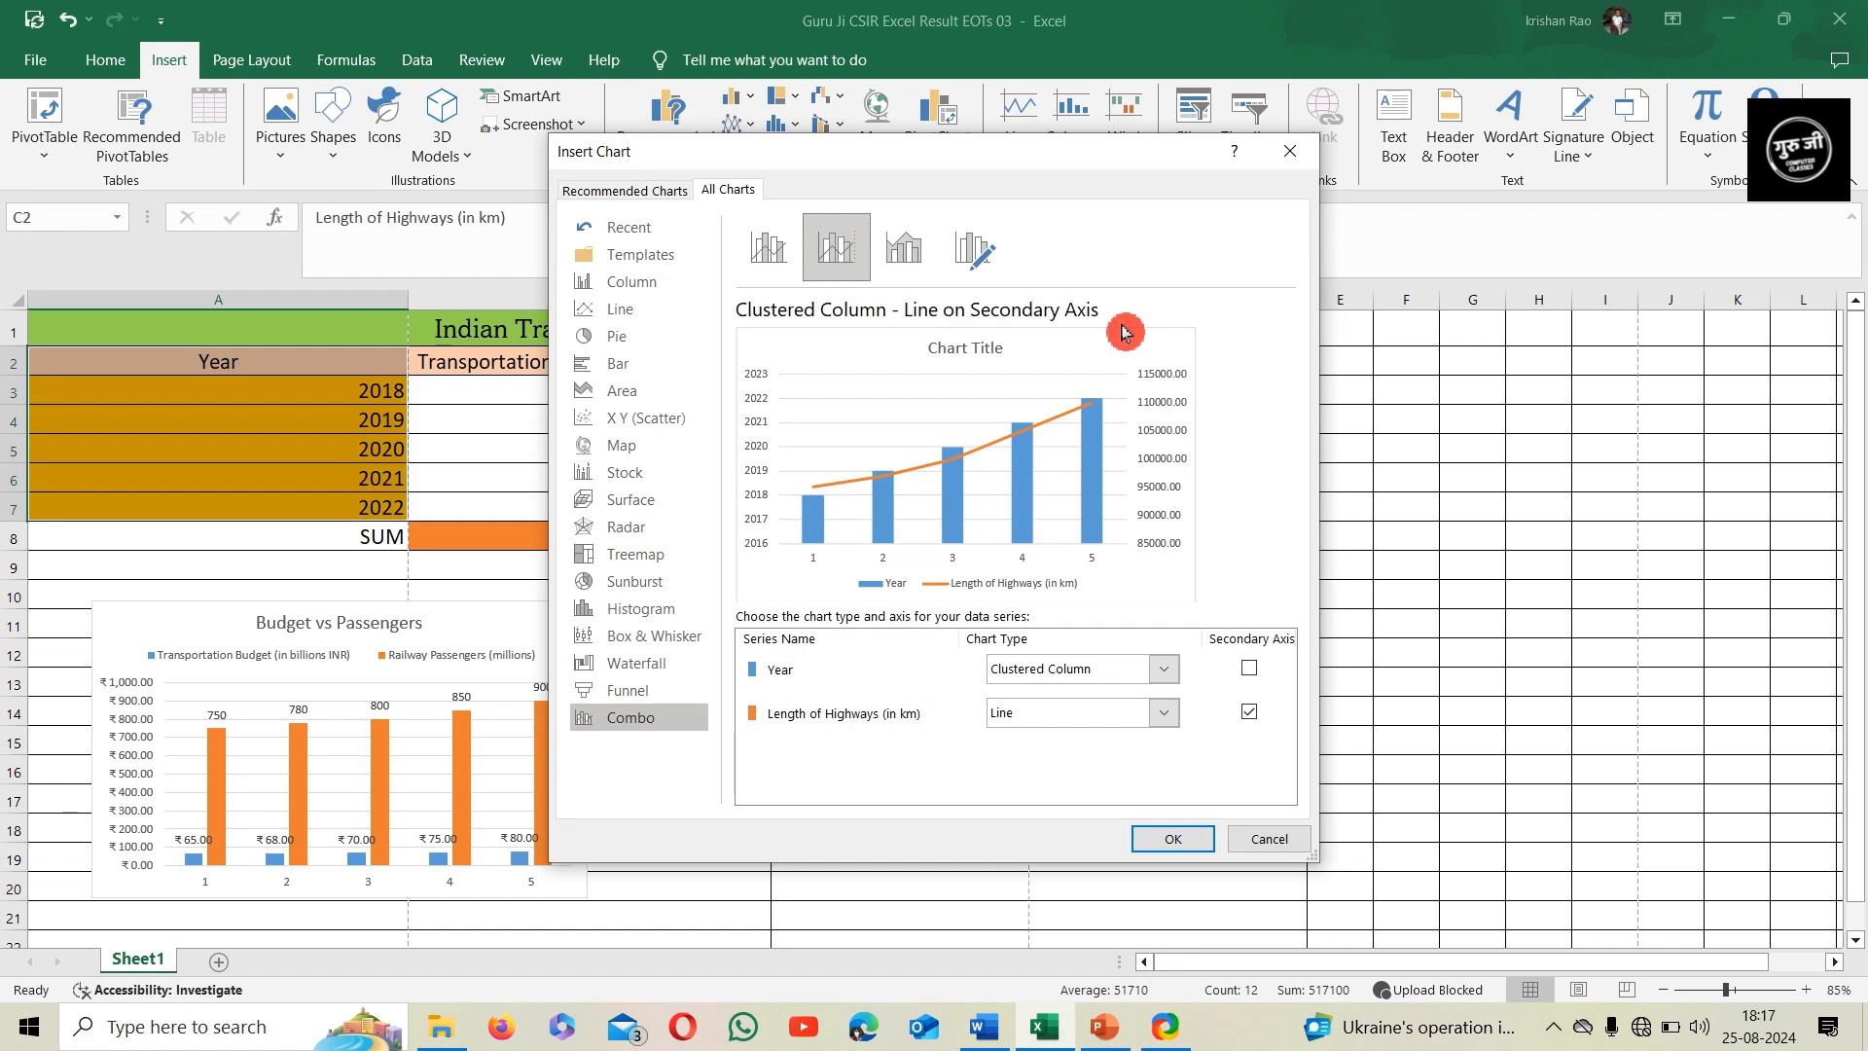
pyautogui.click(1175, 839)
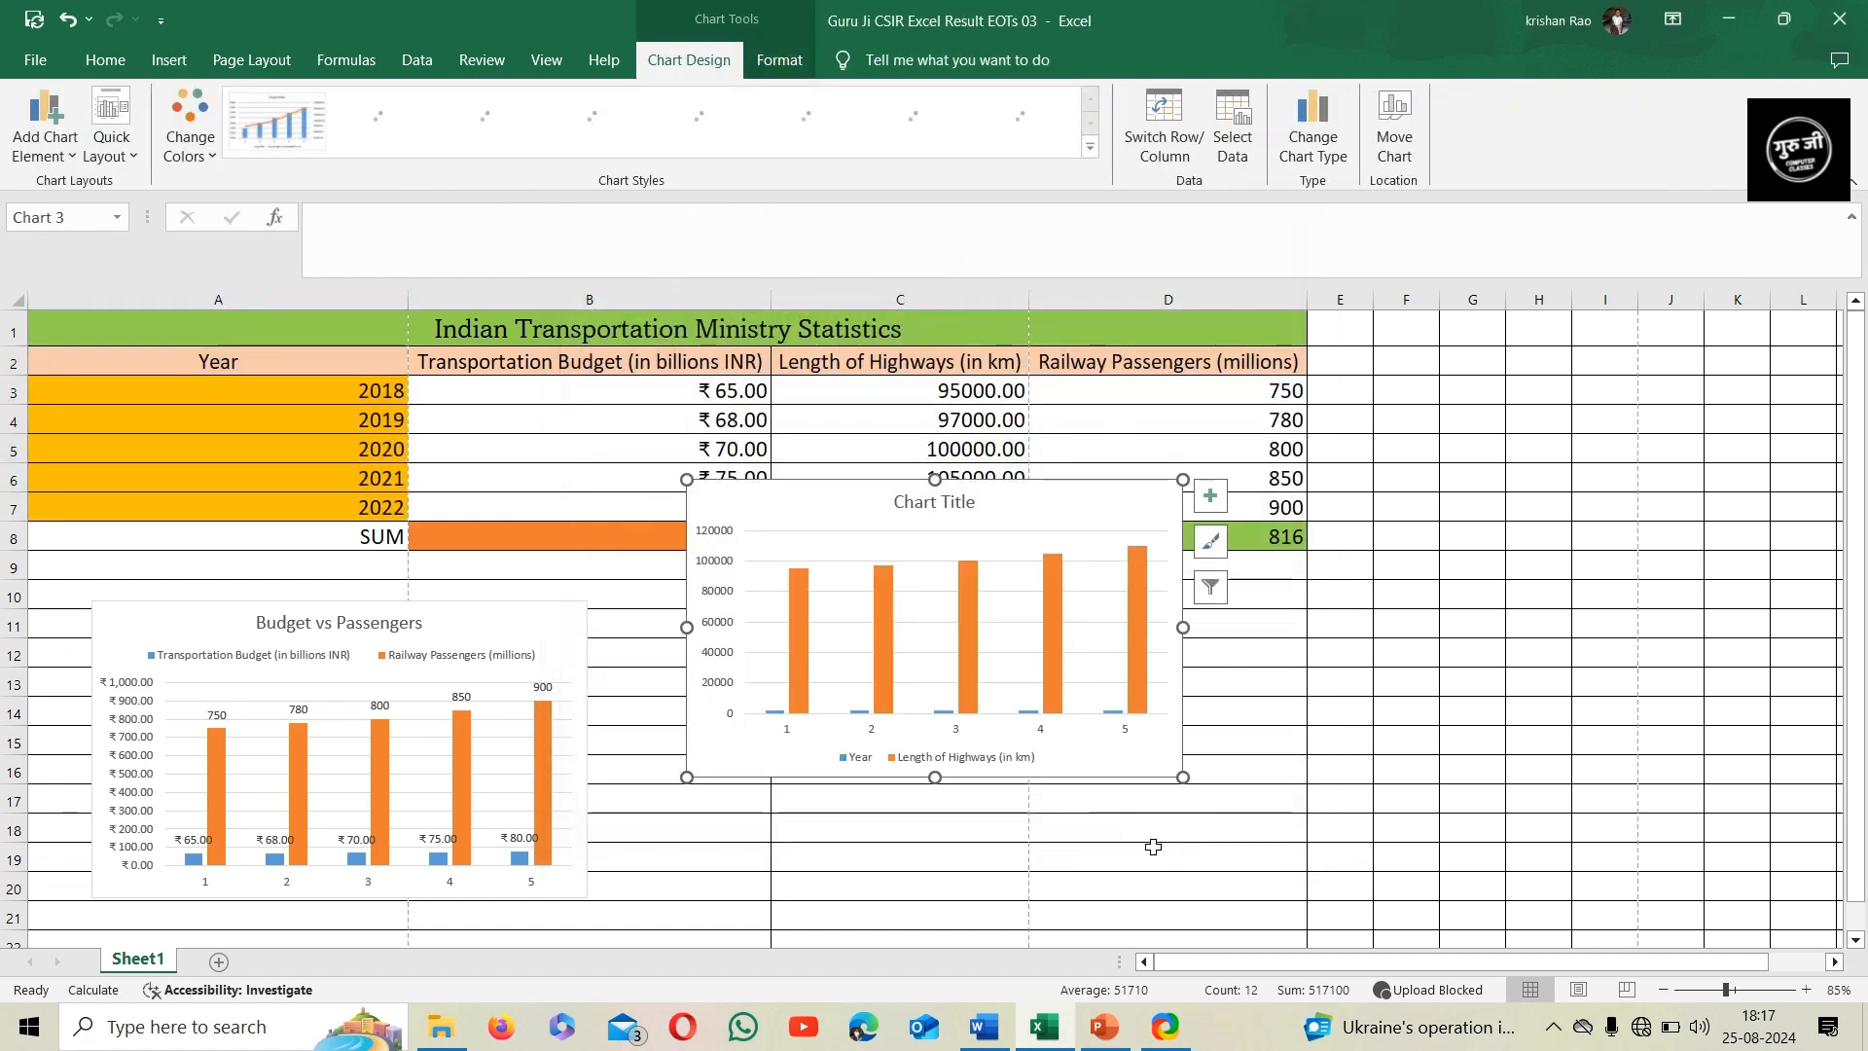
pyautogui.moveTo(1014, 494); pyautogui.dragTo(947, 614)
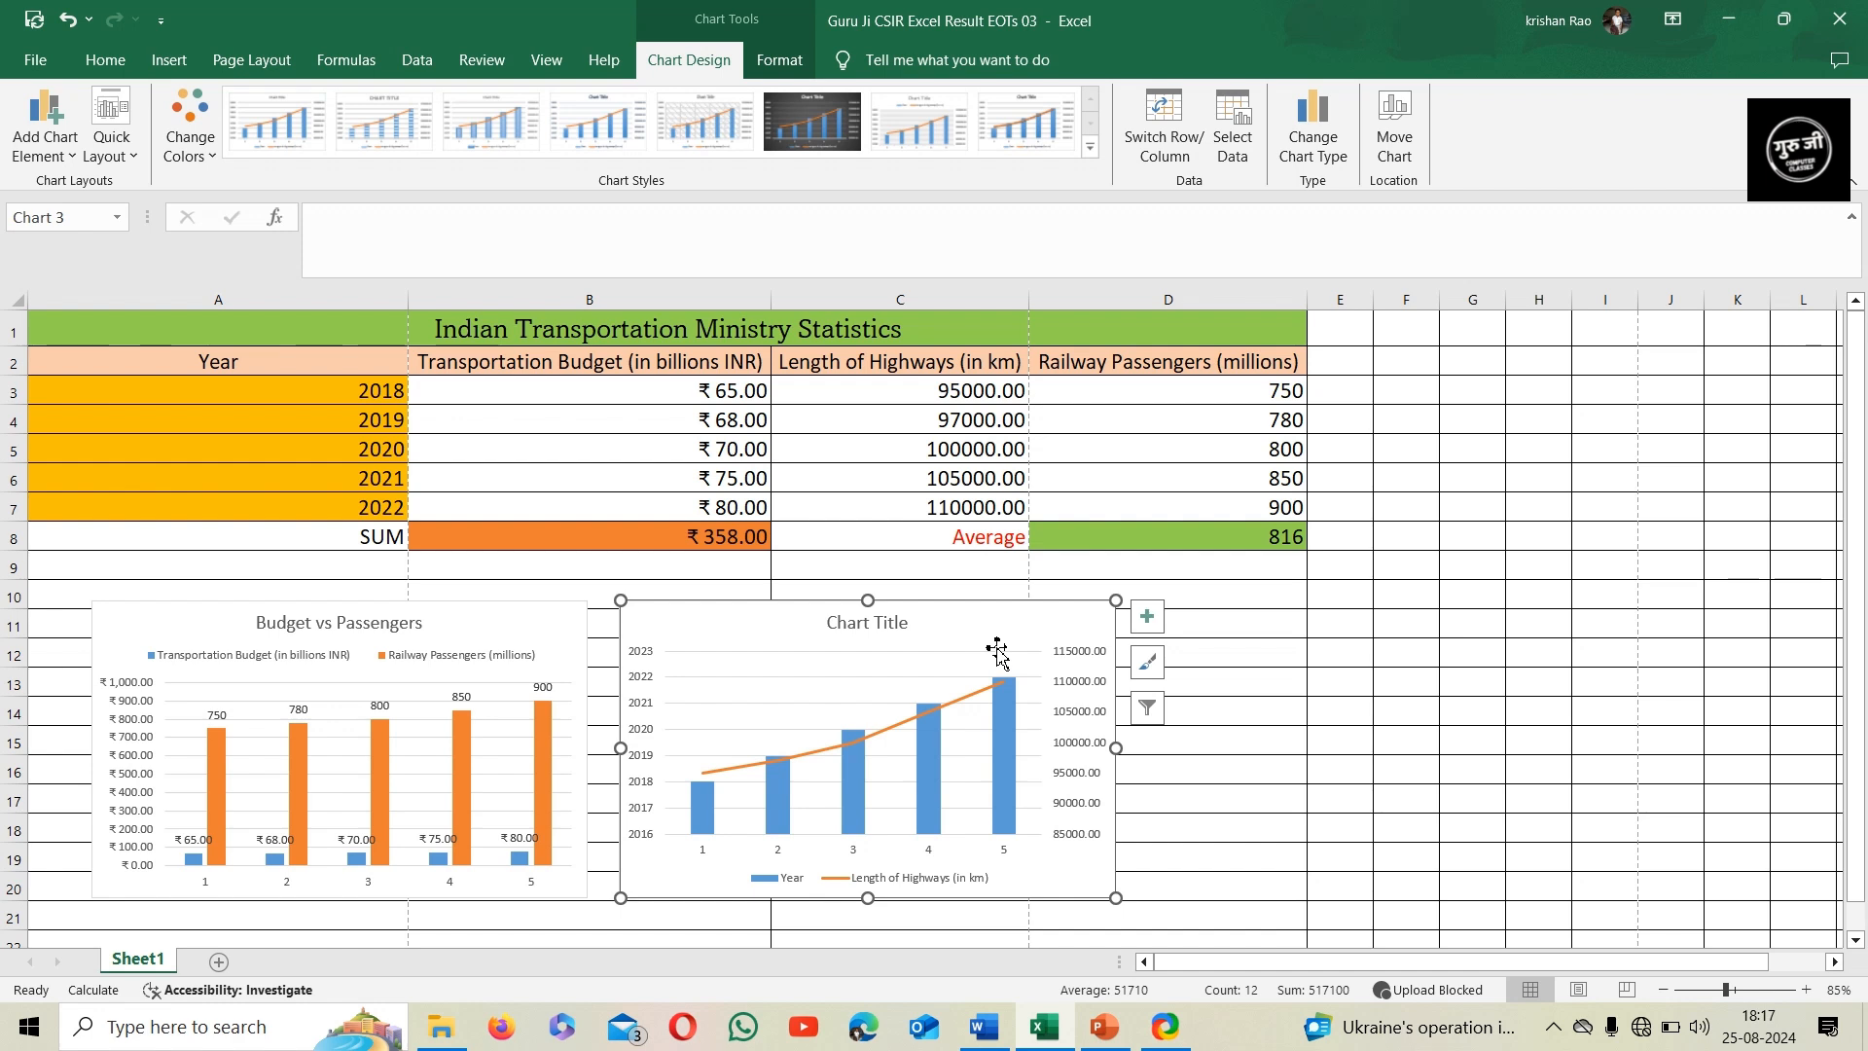
# Change the combo chart's title to "Year vs Length of highways"
pyautogui.click(864, 624)
pyautogui.doubleClick(894, 625)
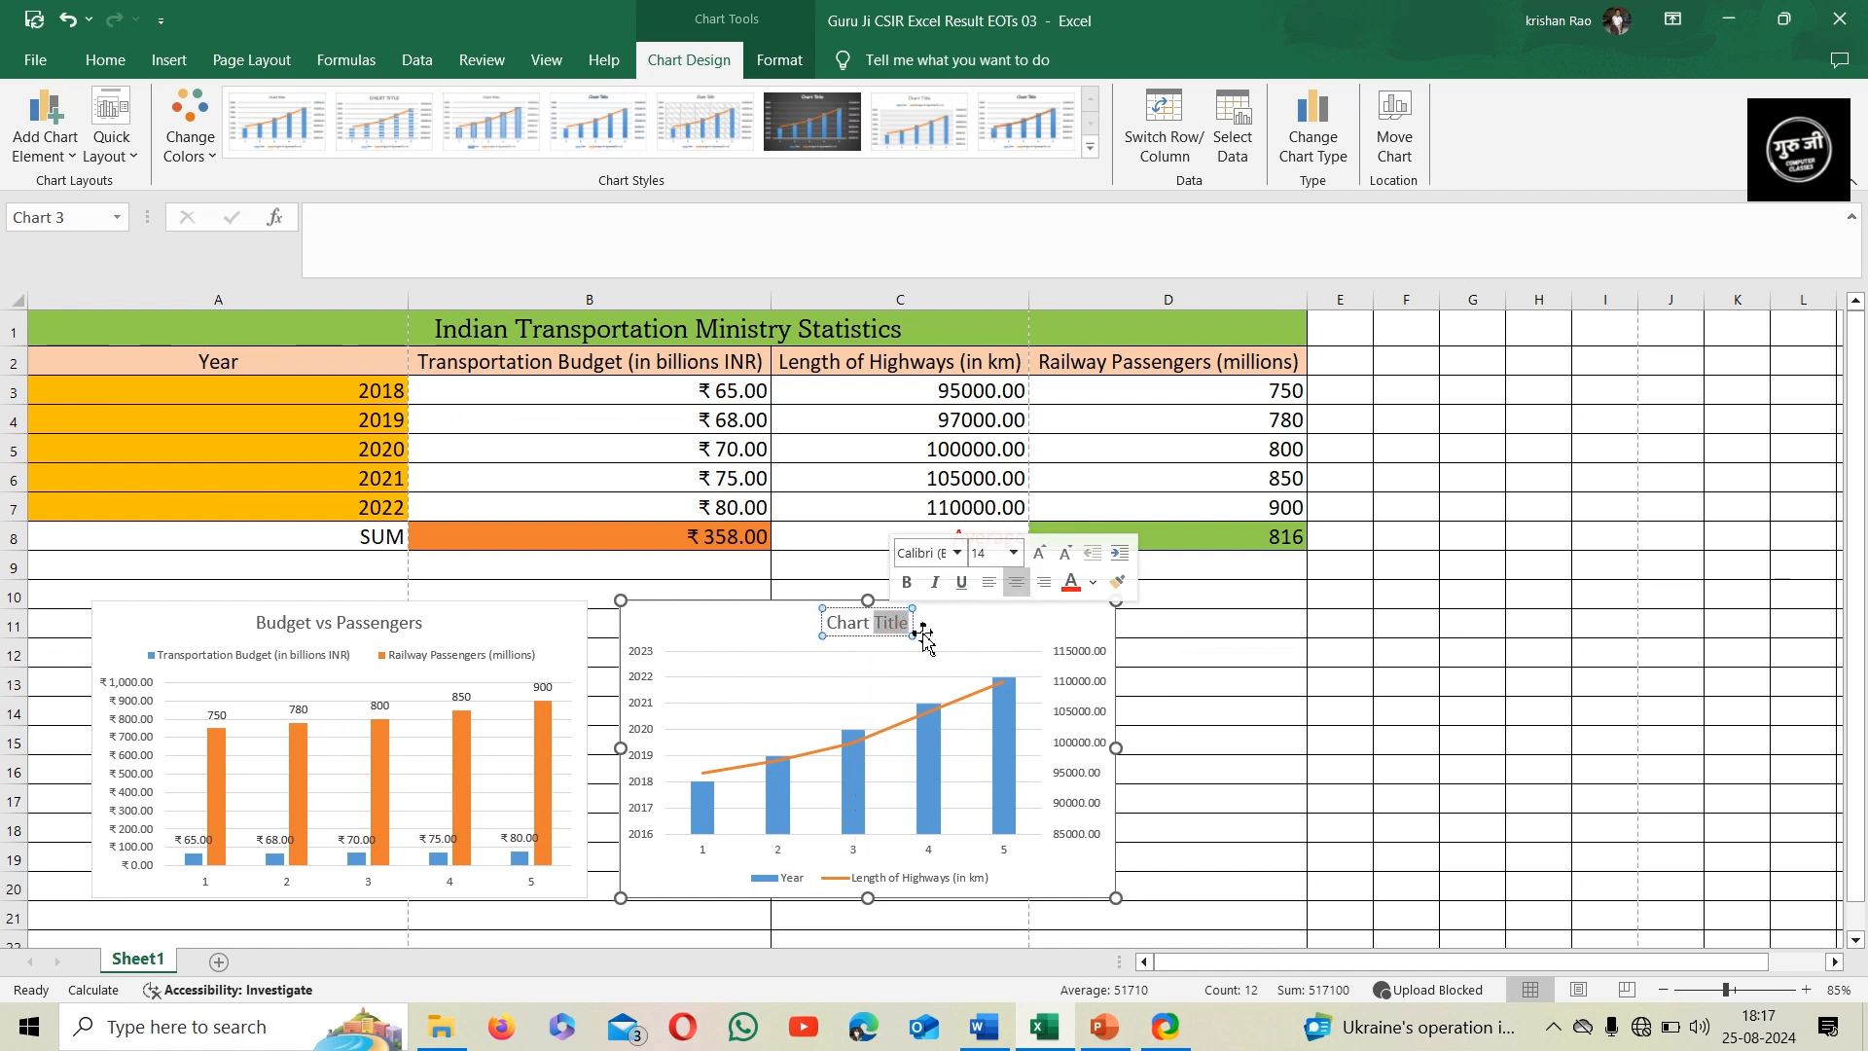
pyautogui.press('BackSpace')
pyautogui.press('BackSpace')
pyautogui.press('BackSpace')
pyautogui.press('BackSpace')
pyautogui.press('BackSpace')
pyautogui.press('BackSpace')
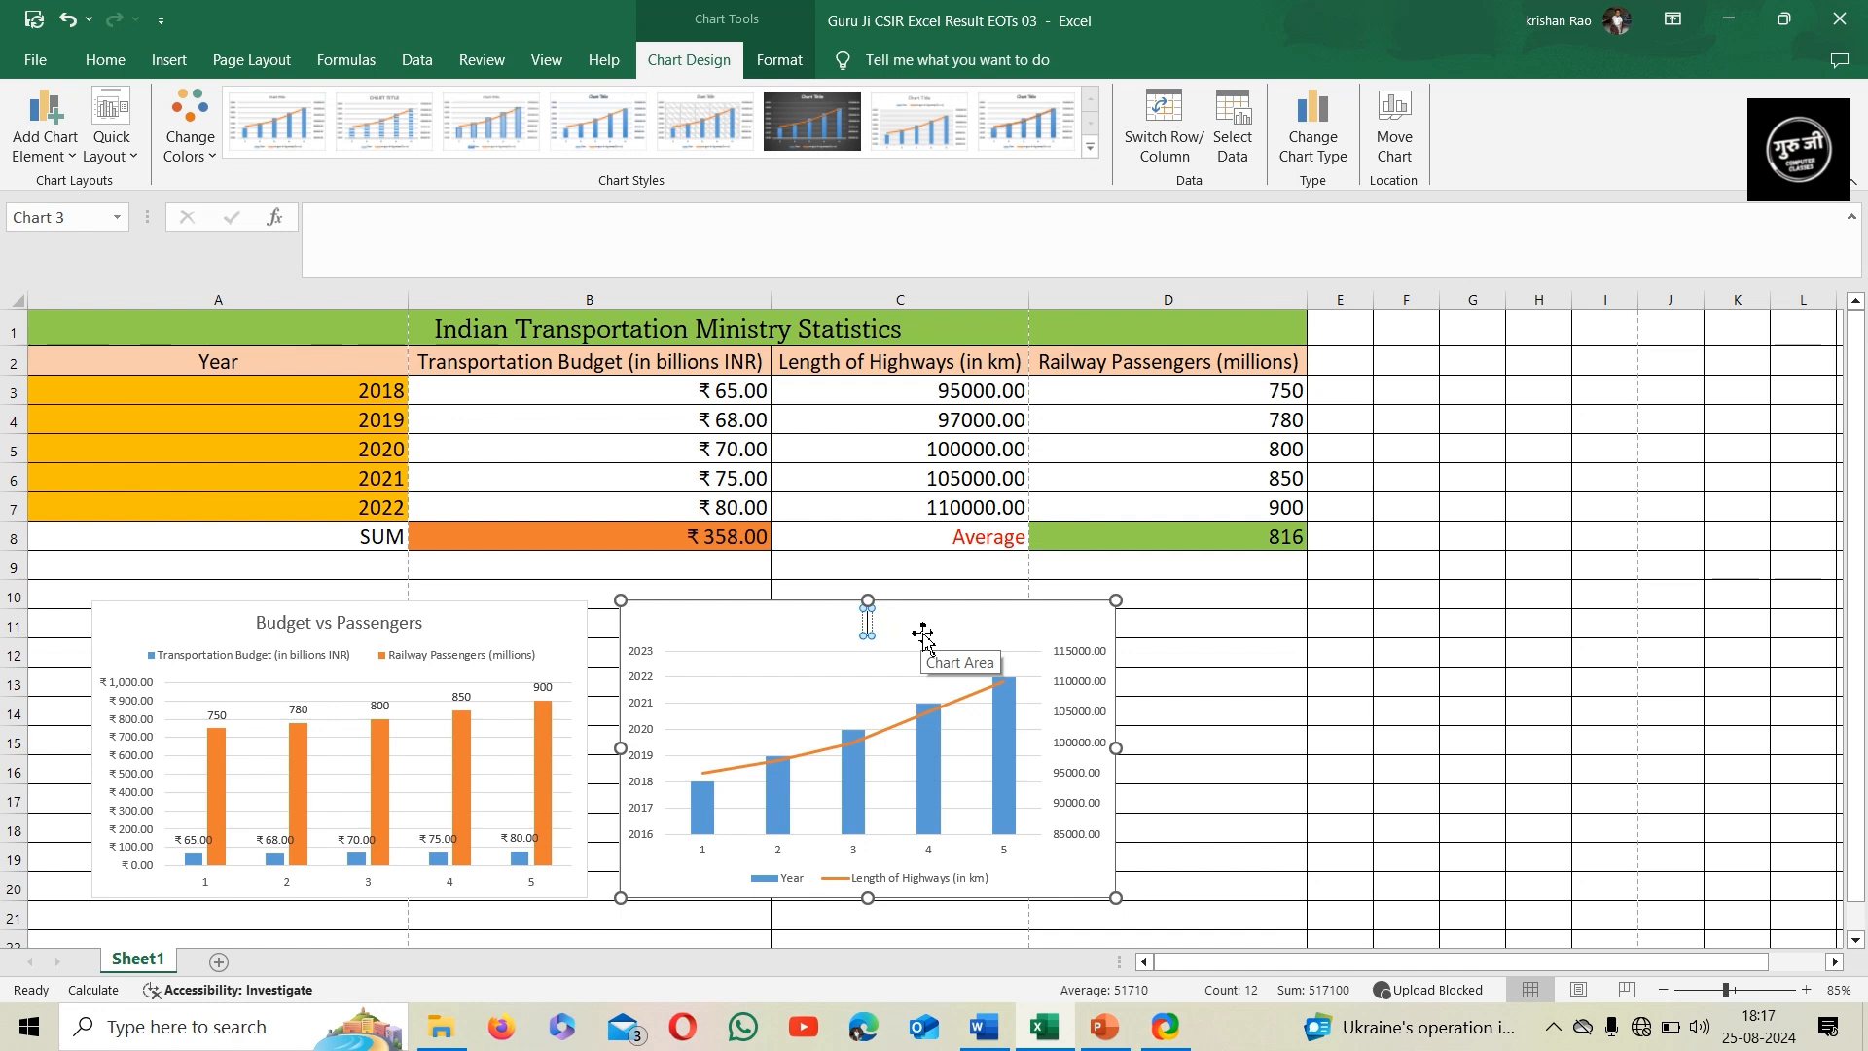
pyautogui.write('Year vs Length')
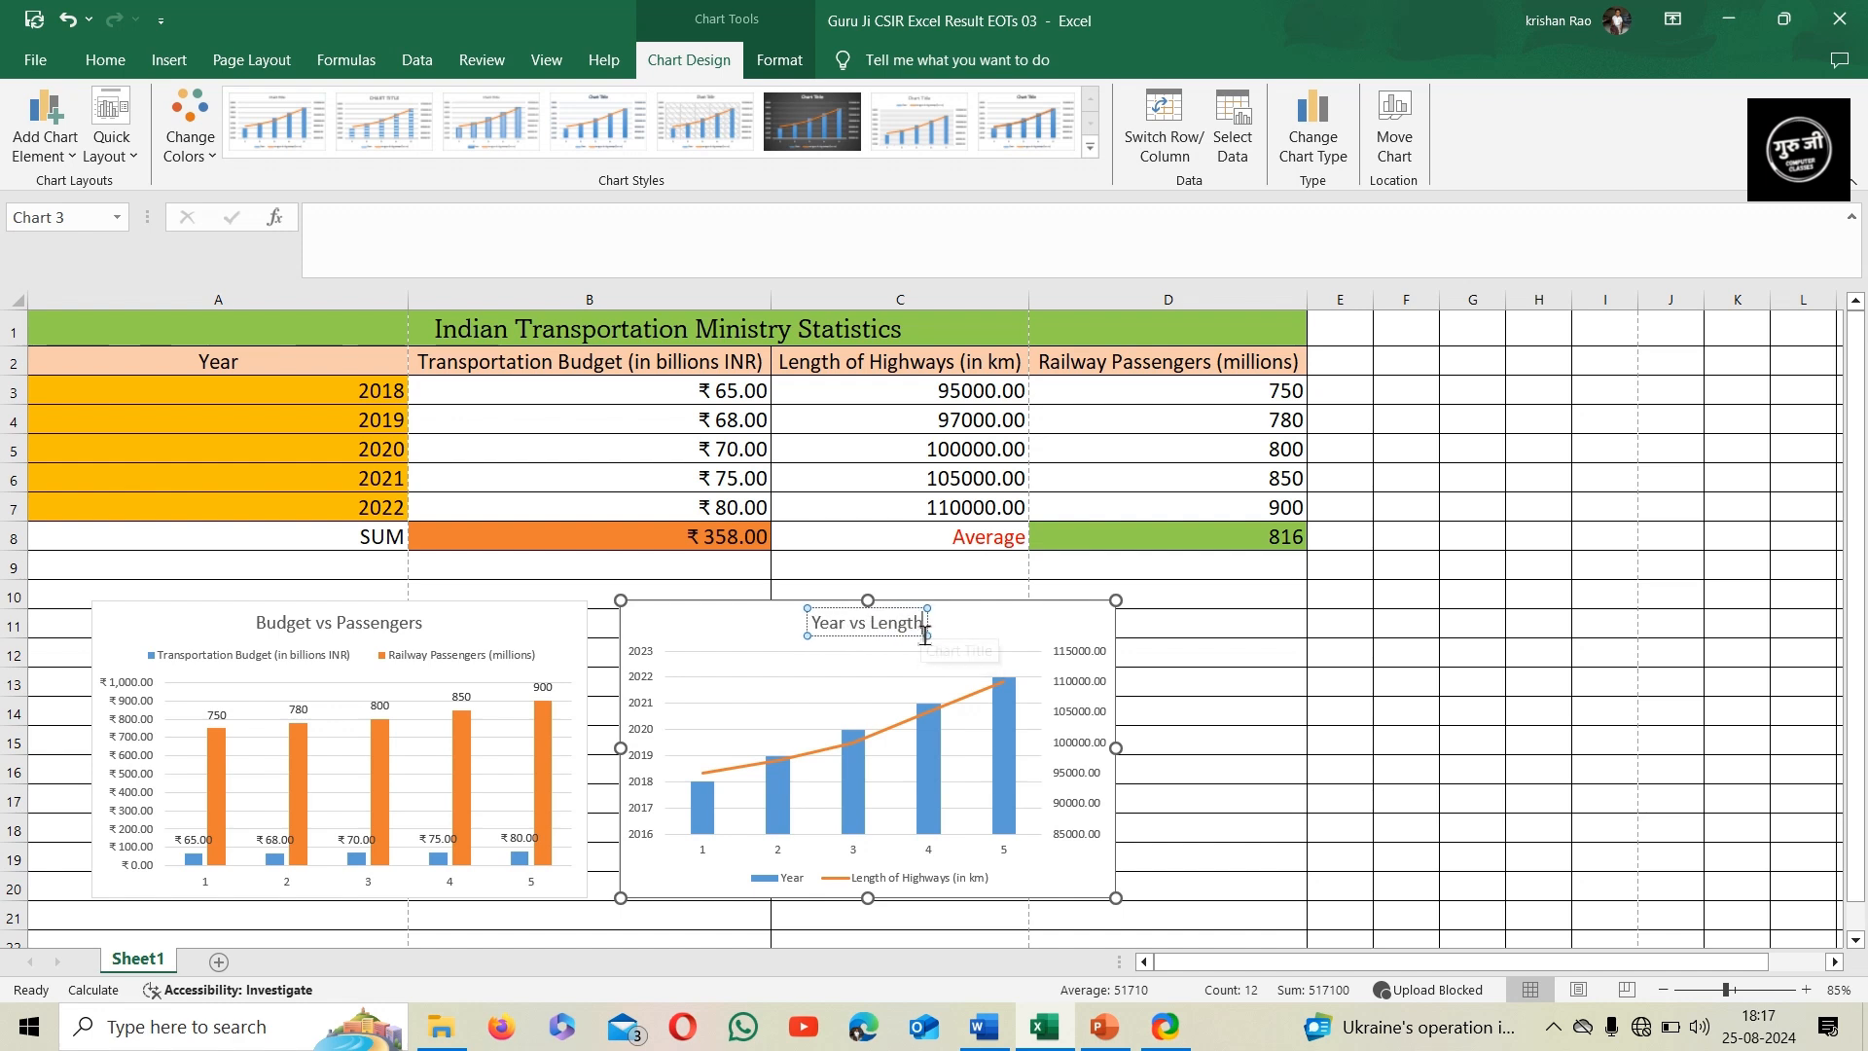
pyautogui.write(' o')
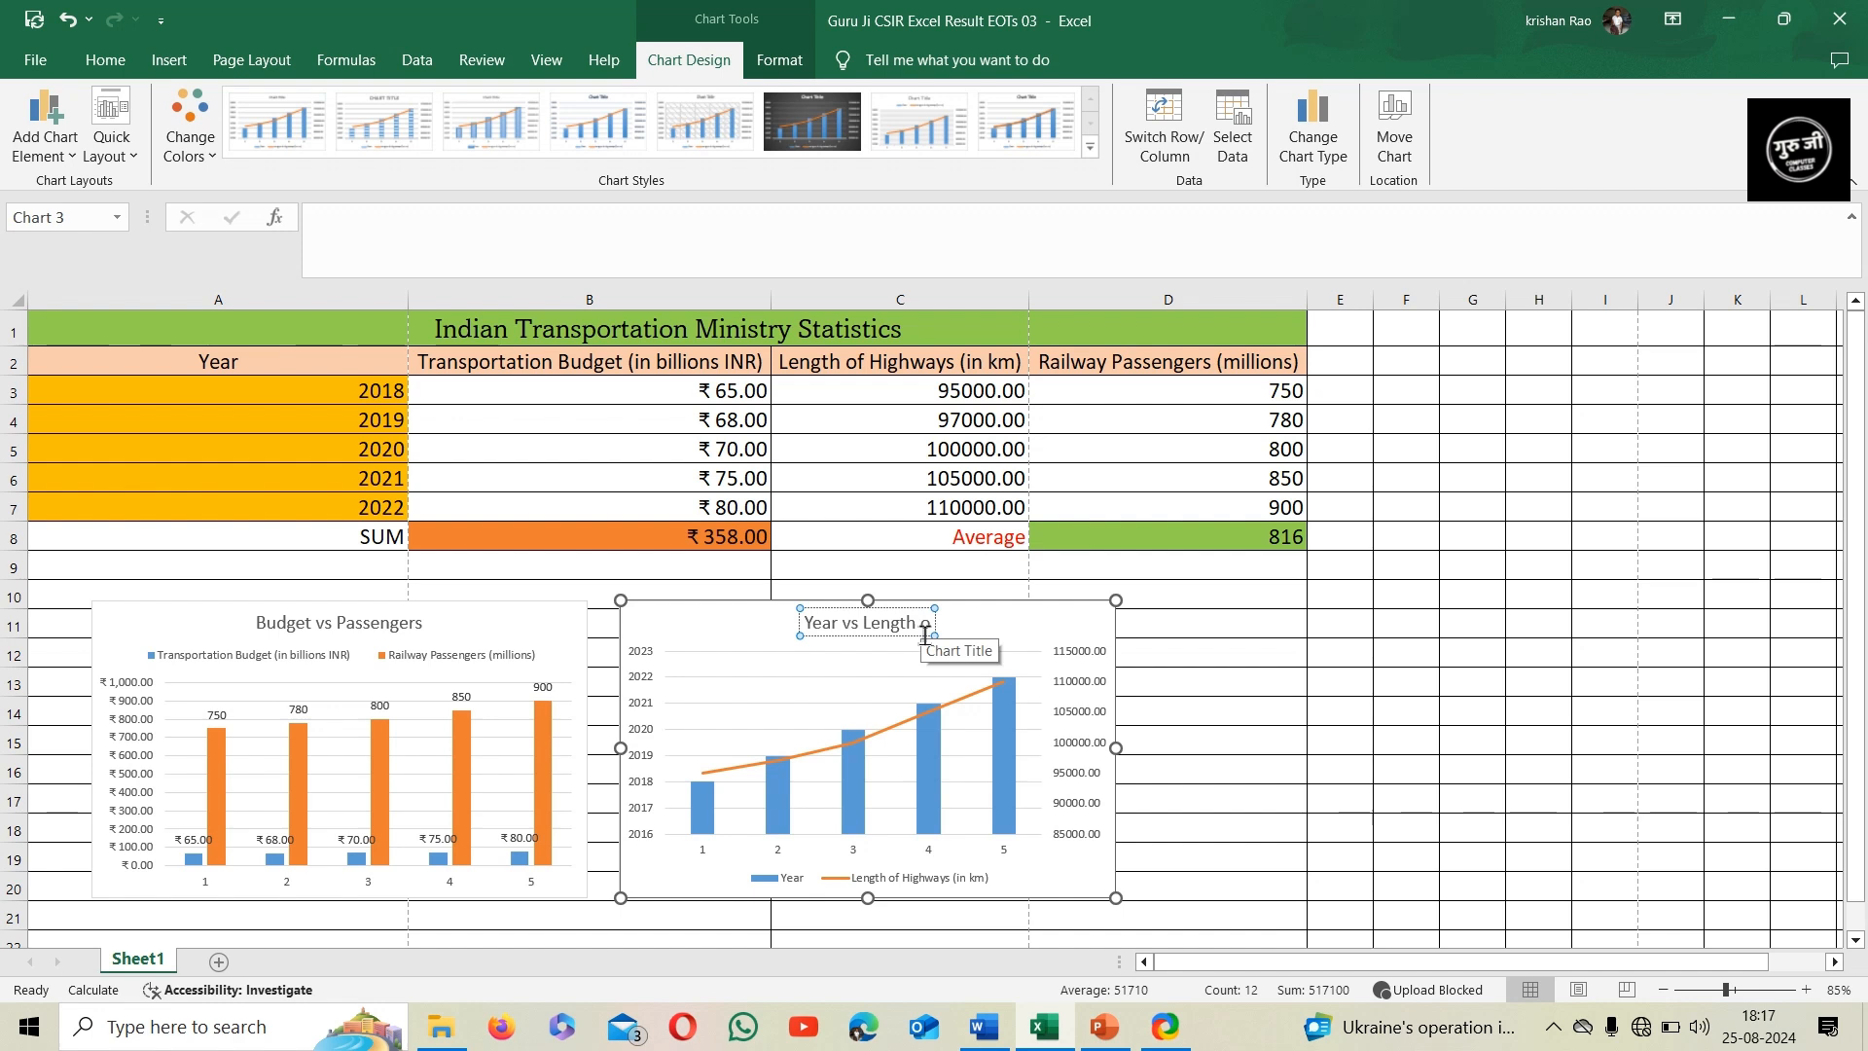
pyautogui.write('f highw')
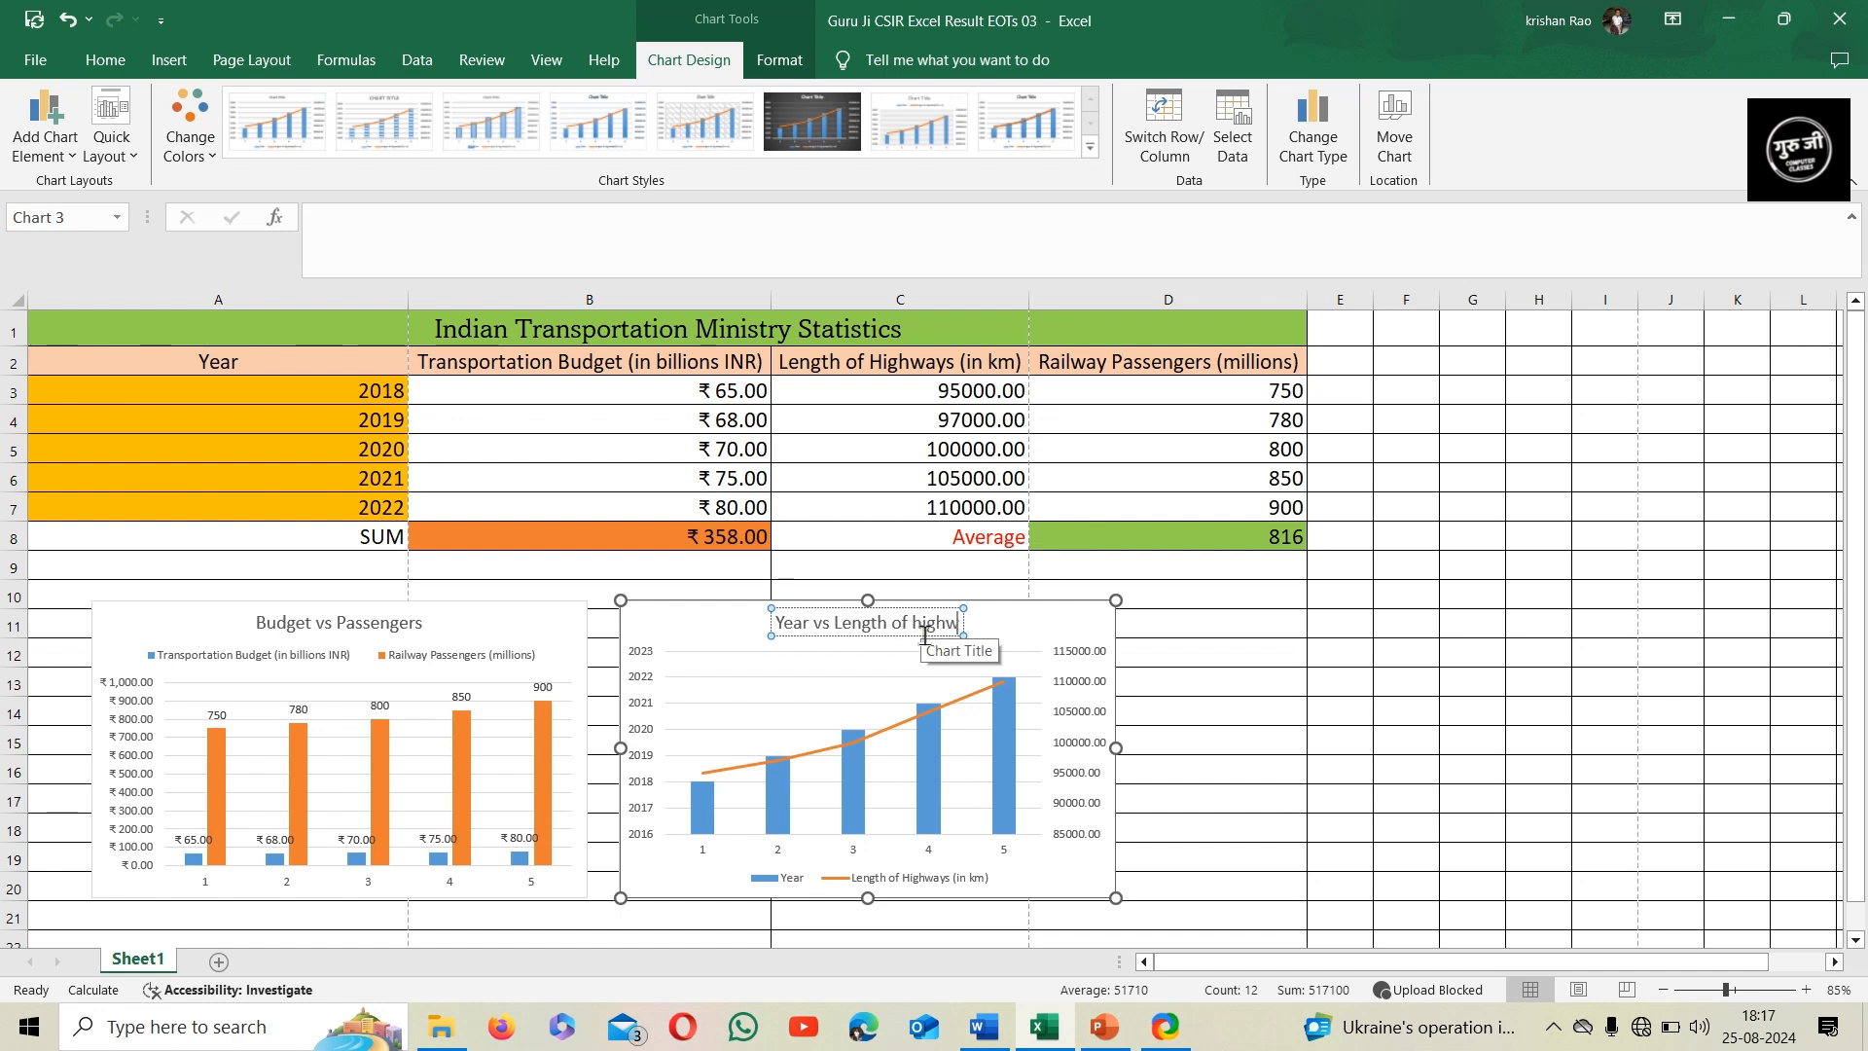
pyautogui.write('ays')
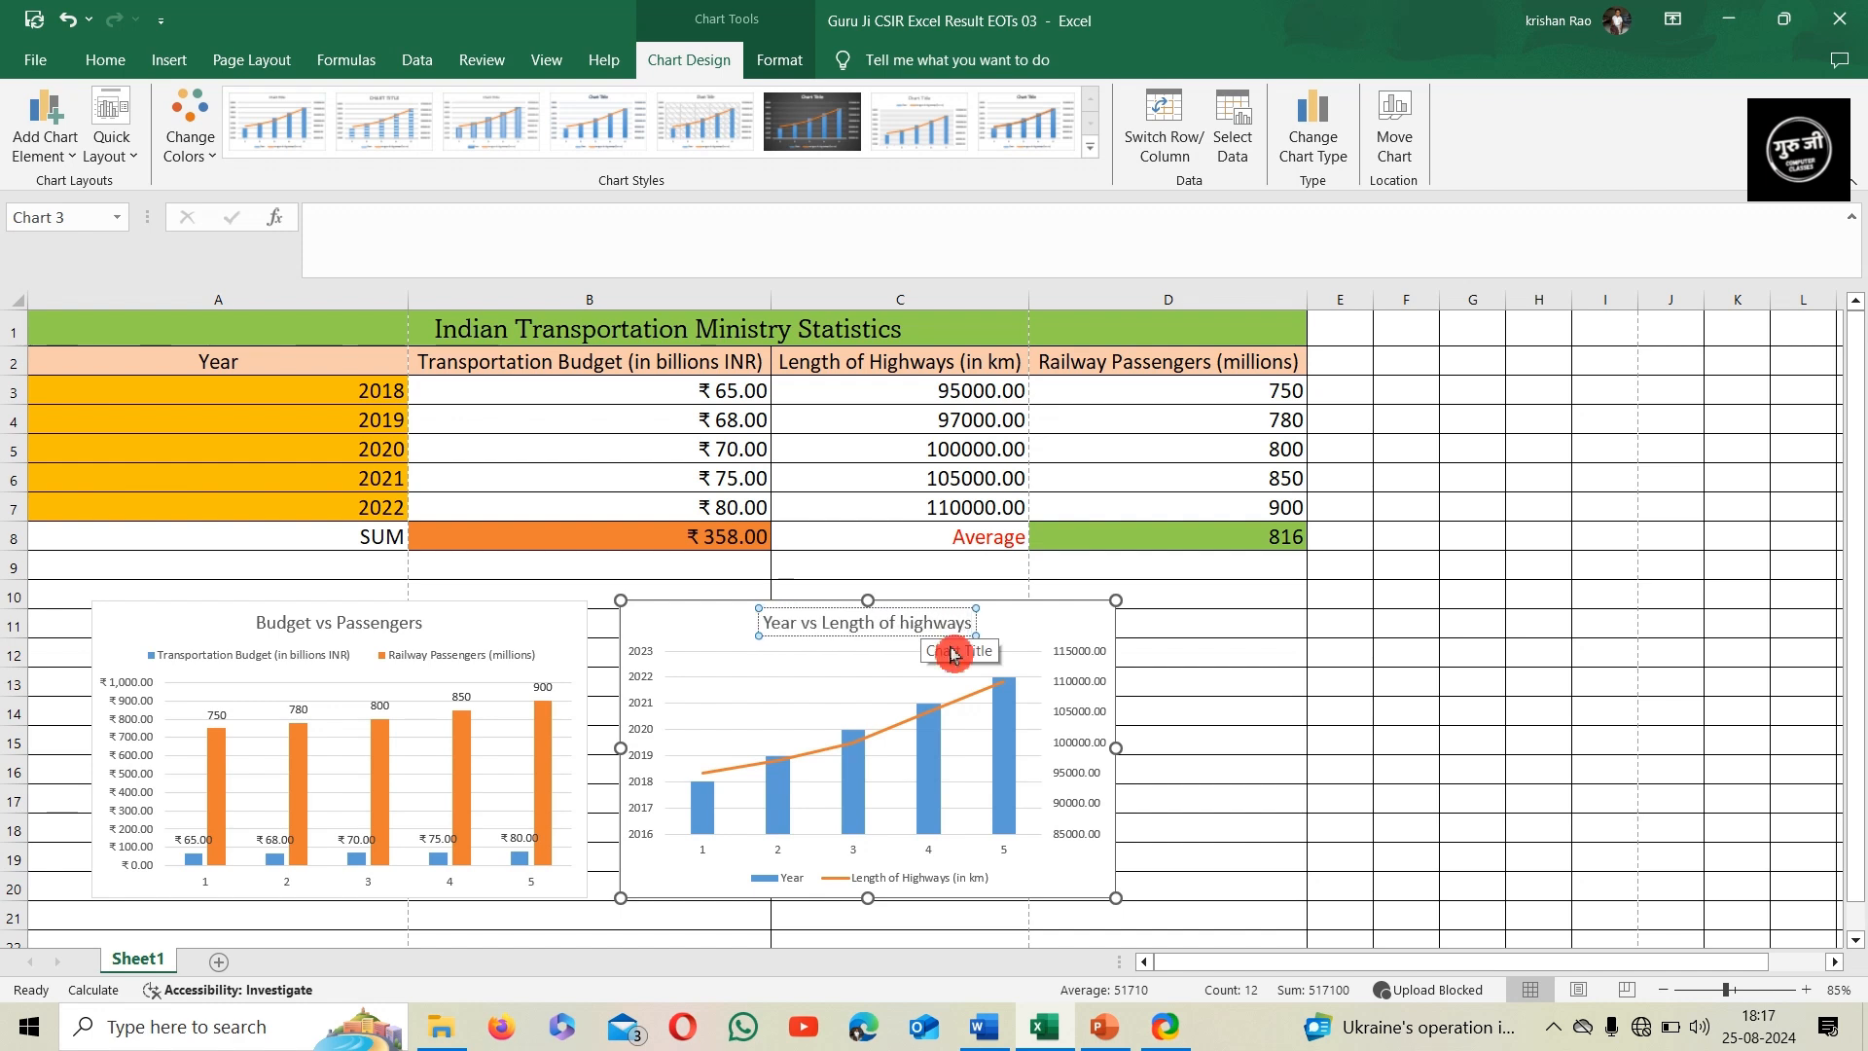
pyautogui.click(1226, 703)
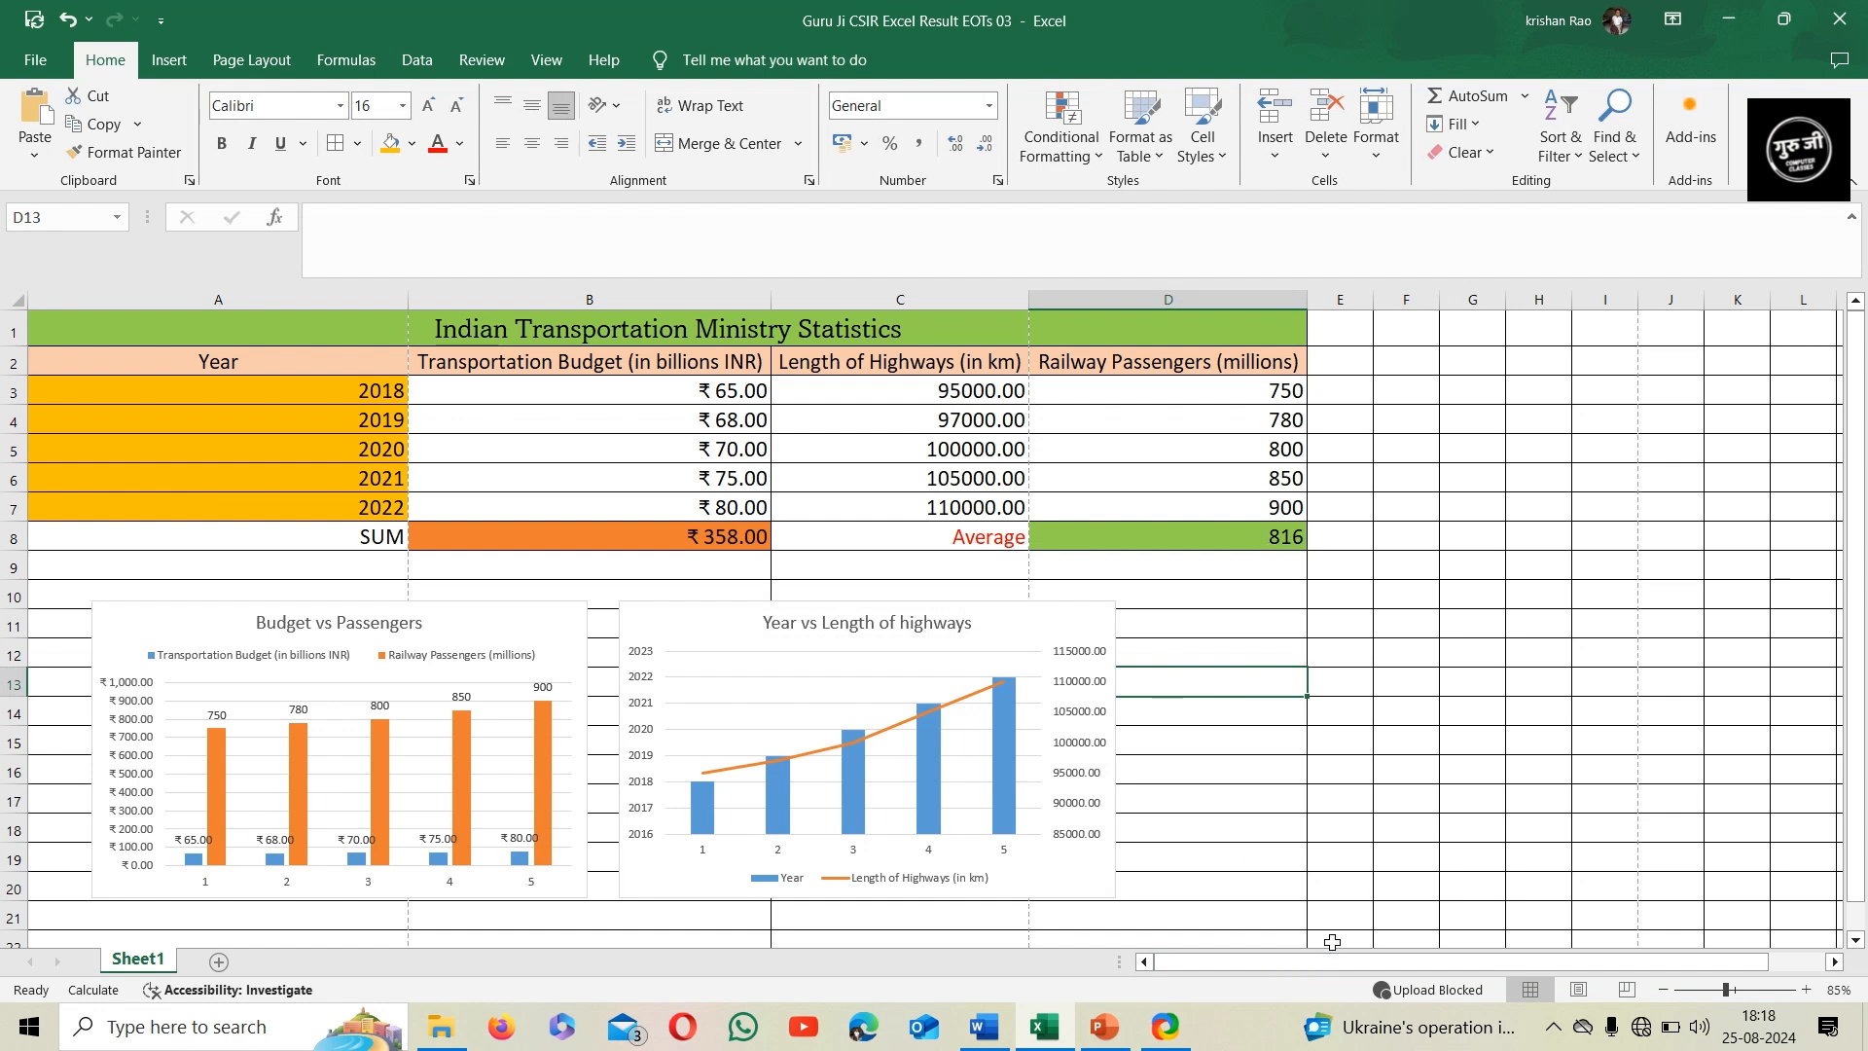
# Show the size settings of the Year vs Length of highways chart
pyautogui.click(1059, 638)
pyautogui.click(789, 72)
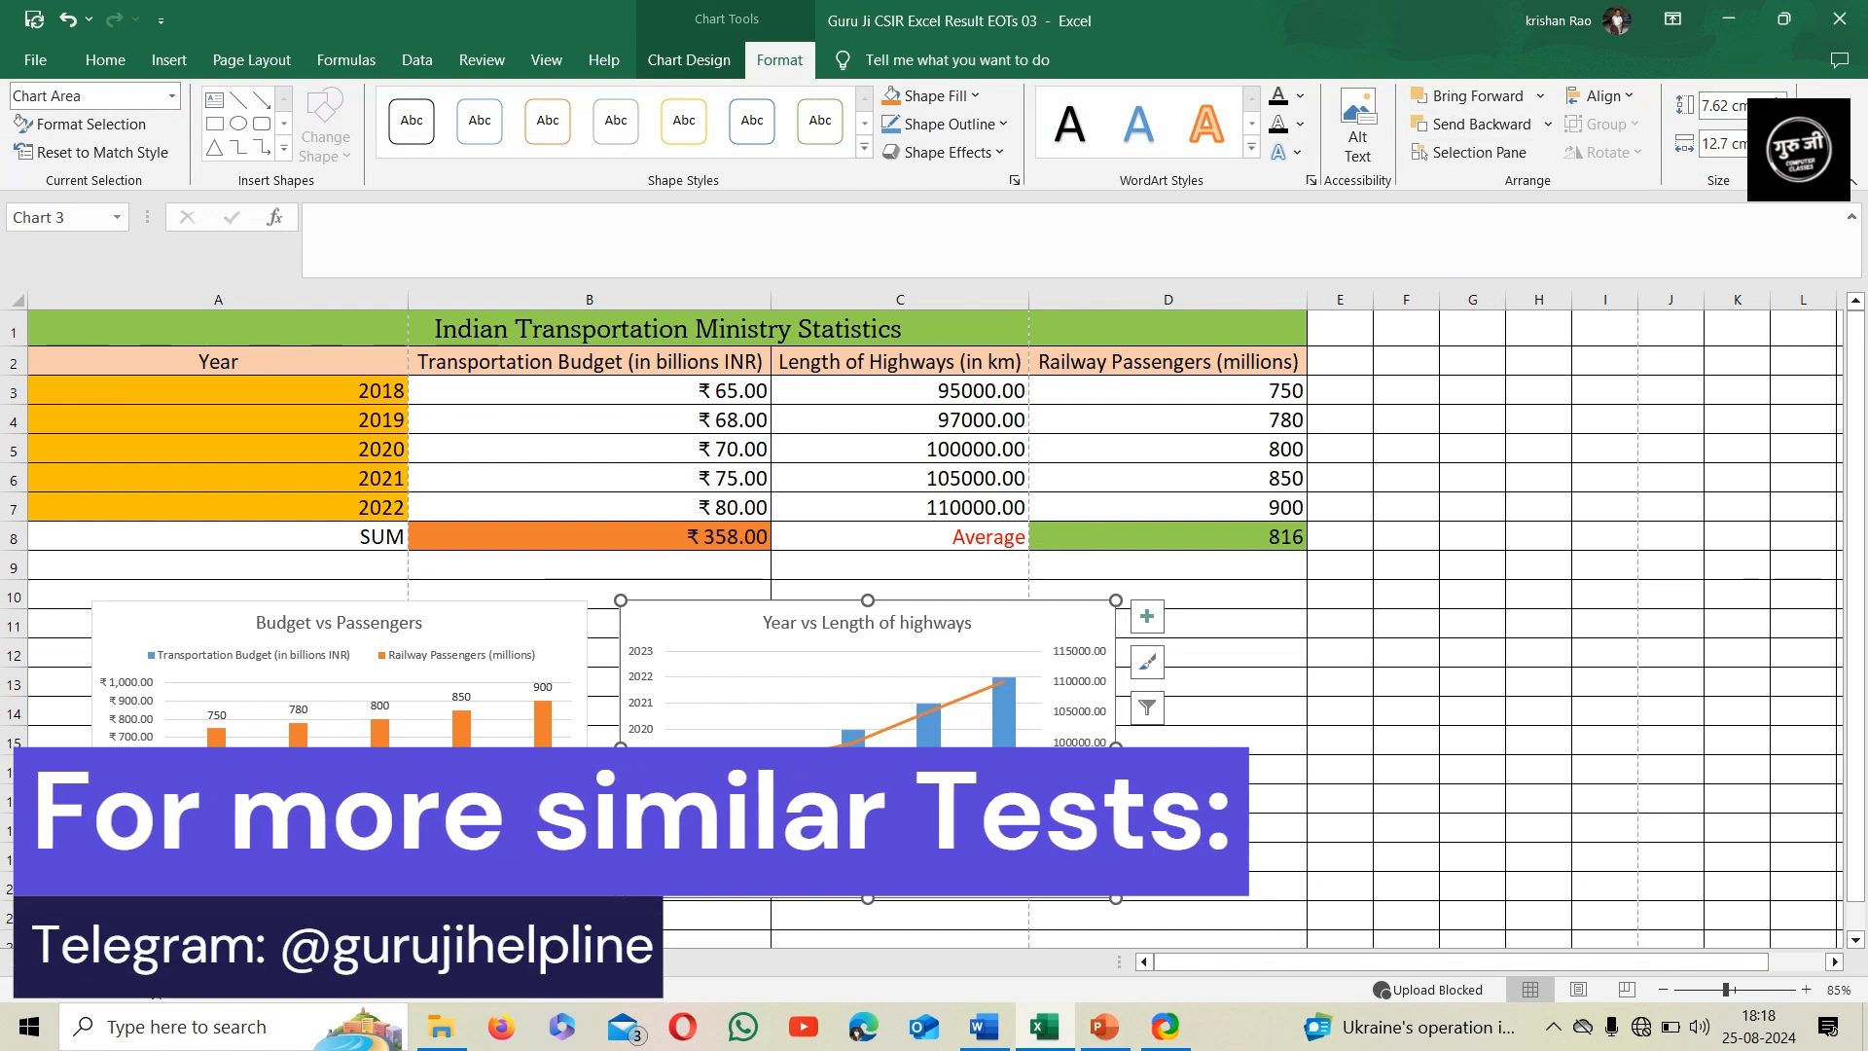
pyautogui.click(1213, 624)
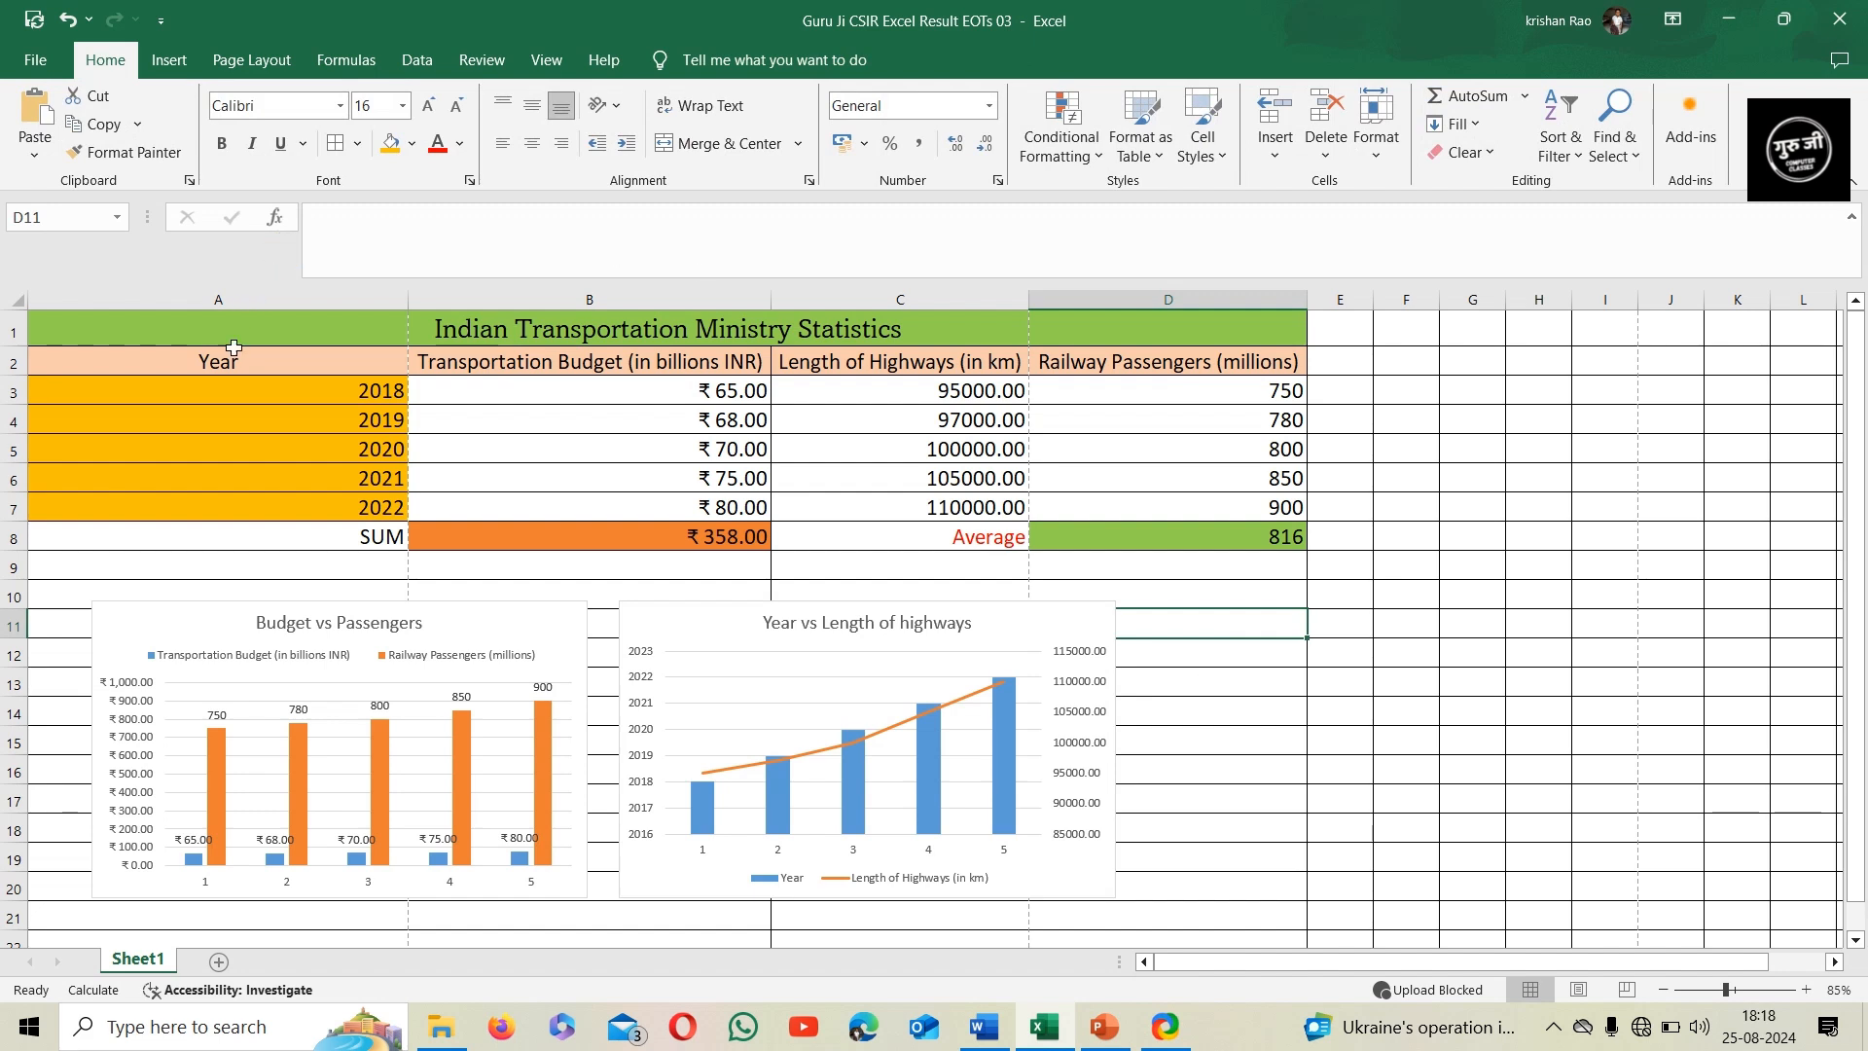
# Set the row height of the table range A2:D8 to 21
pyautogui.moveTo(233, 361); pyautogui.dragTo(1084, 542)
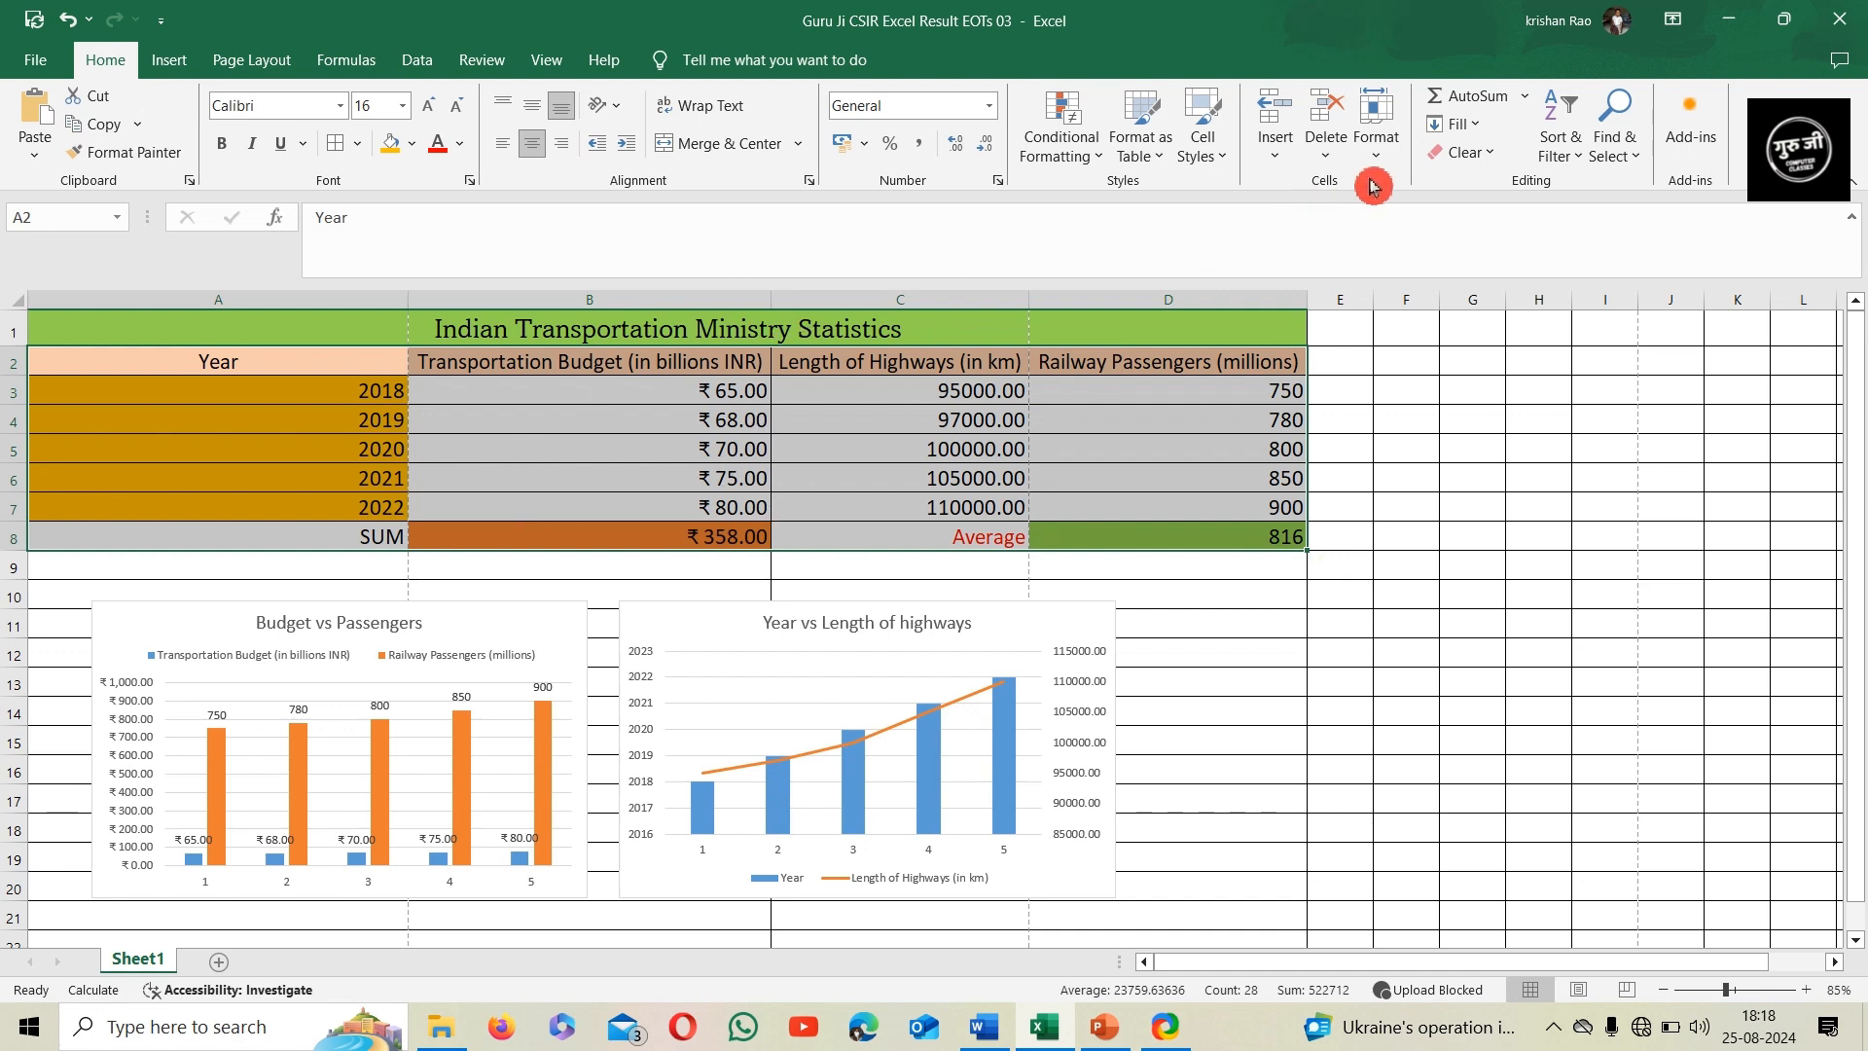
pyautogui.click(1375, 146)
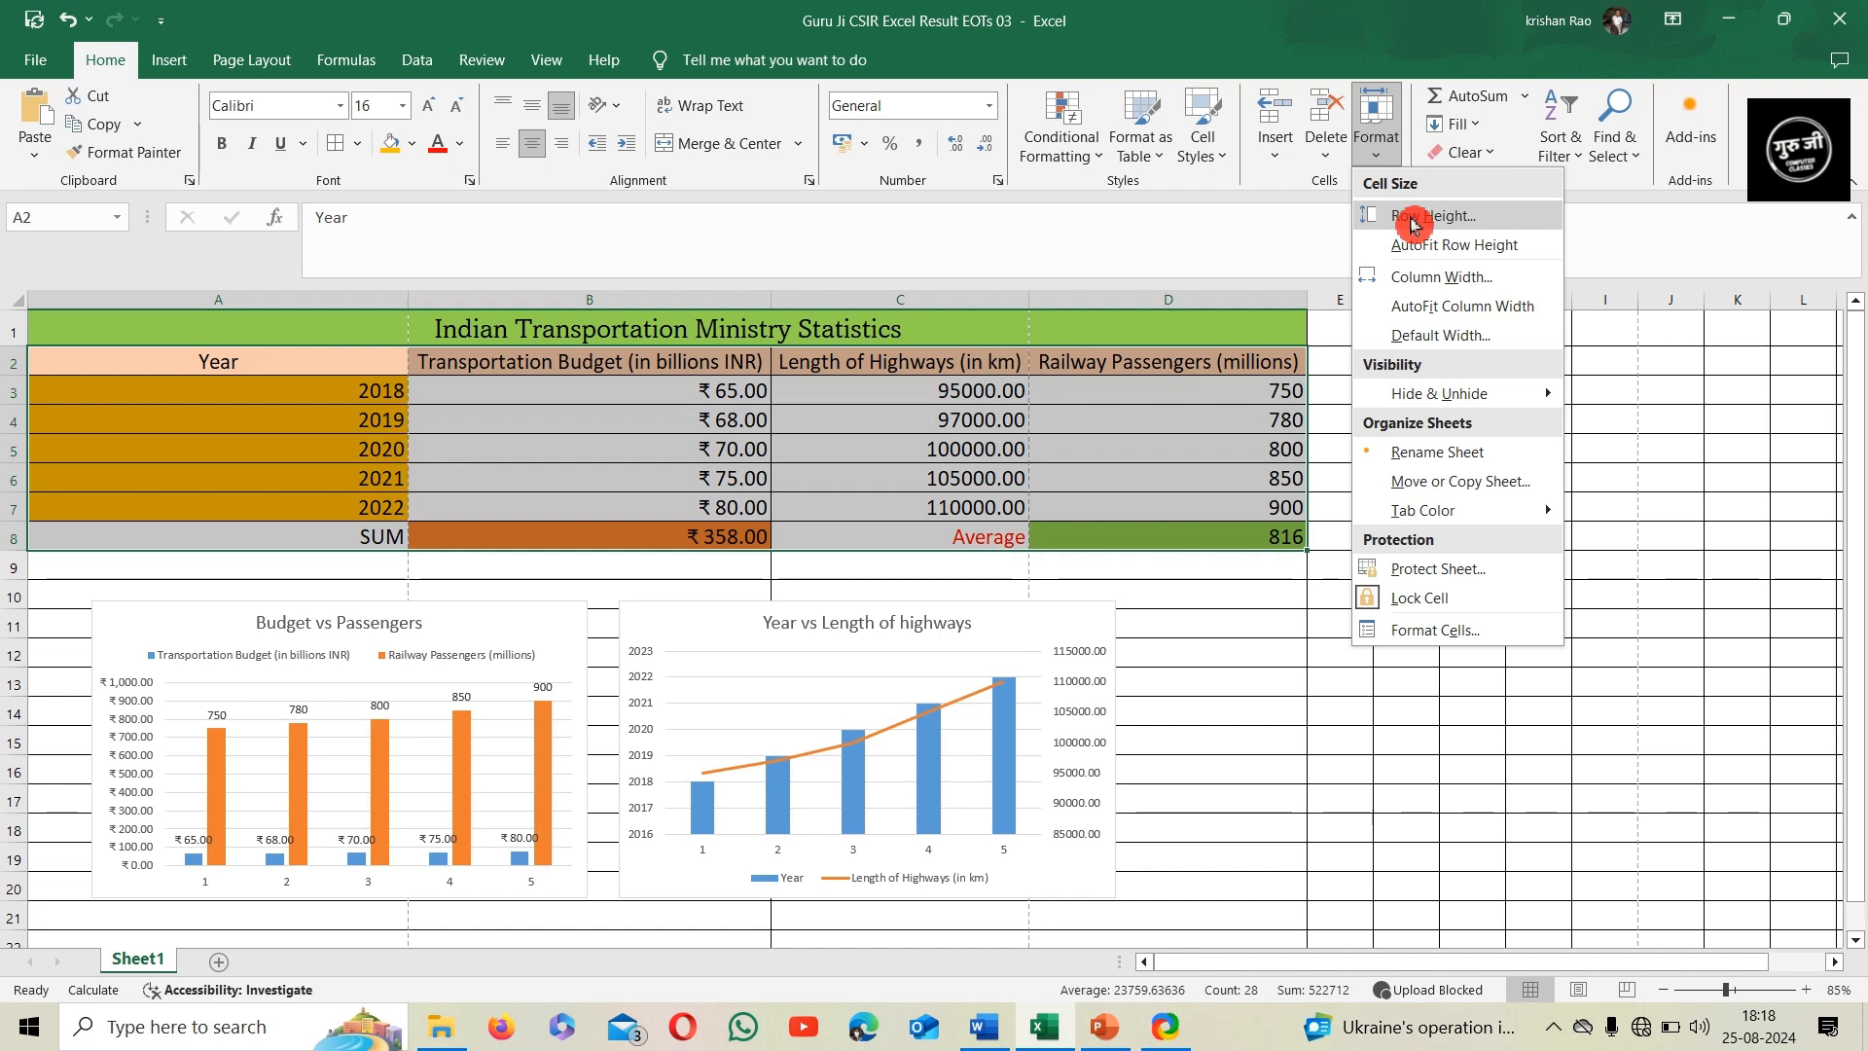
pyautogui.click(1414, 216)
pyautogui.click(477, 338)
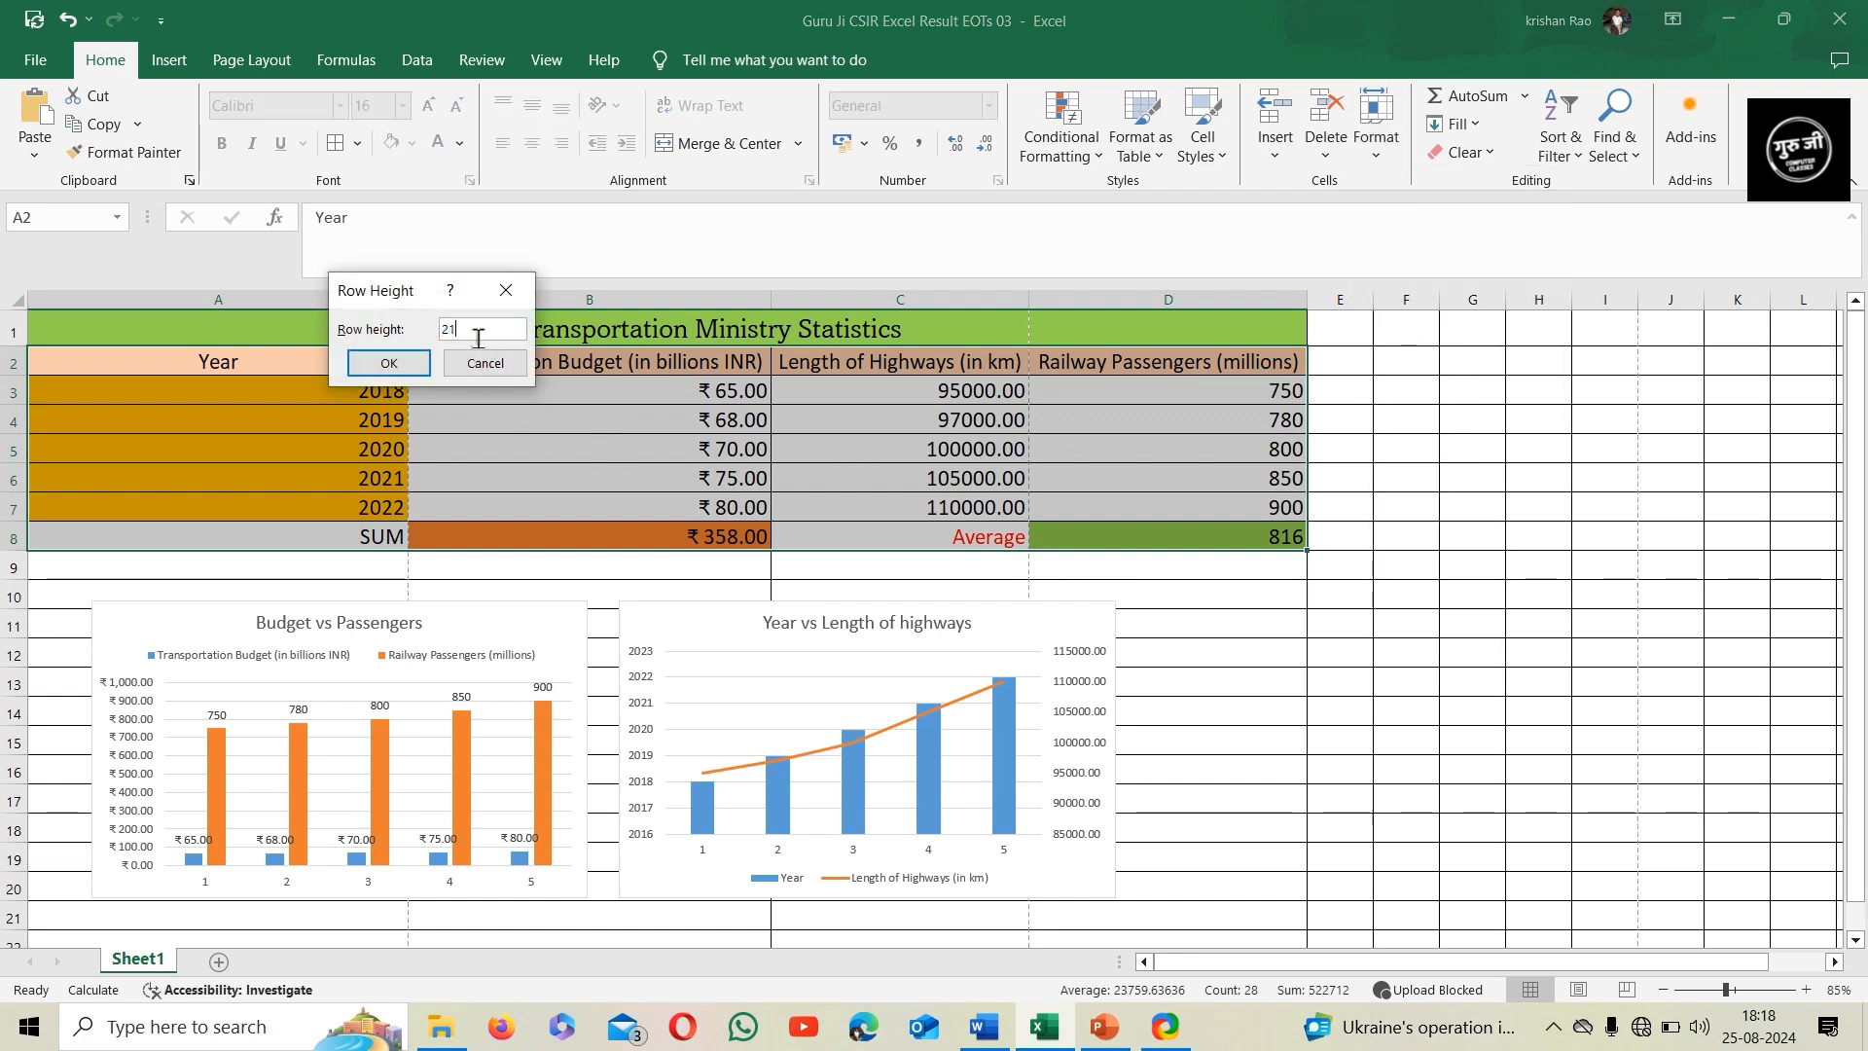
pyautogui.click(421, 363)
# Set the column width of the table range A2:D8 to 45
pyautogui.click(1398, 152)
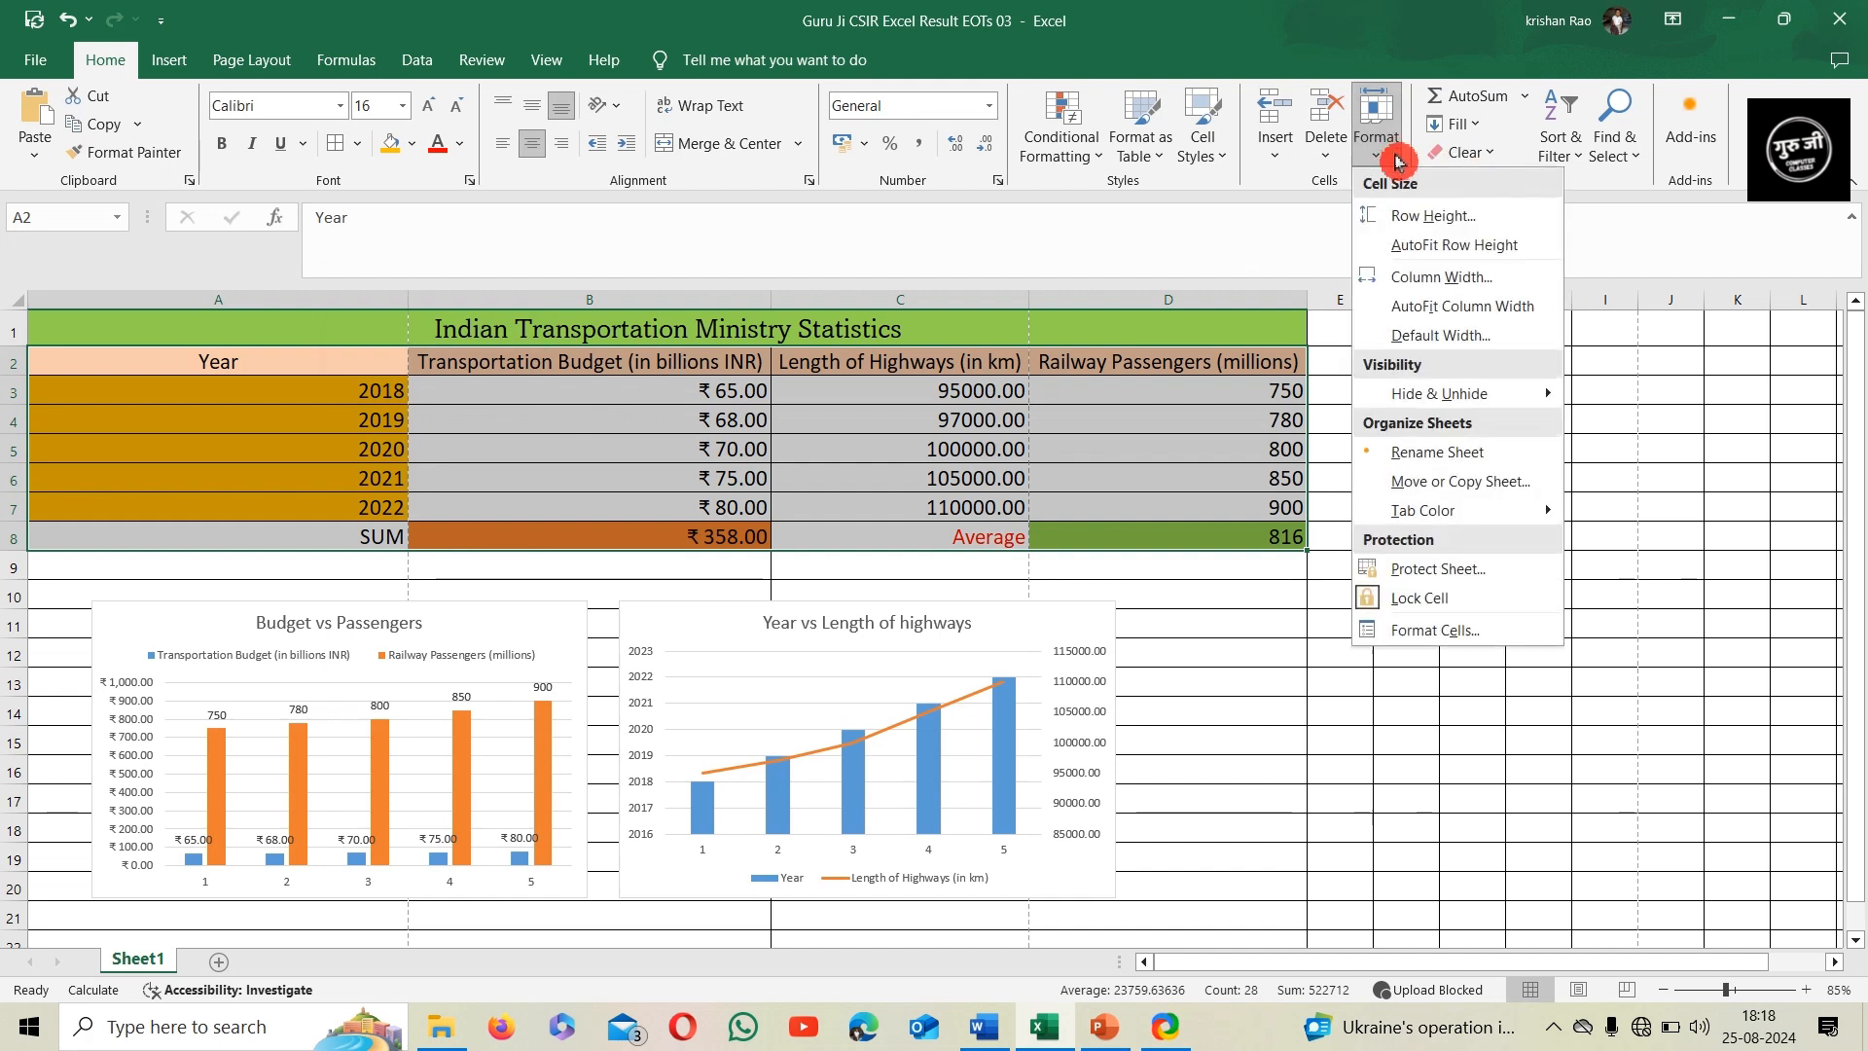
pyautogui.click(1416, 280)
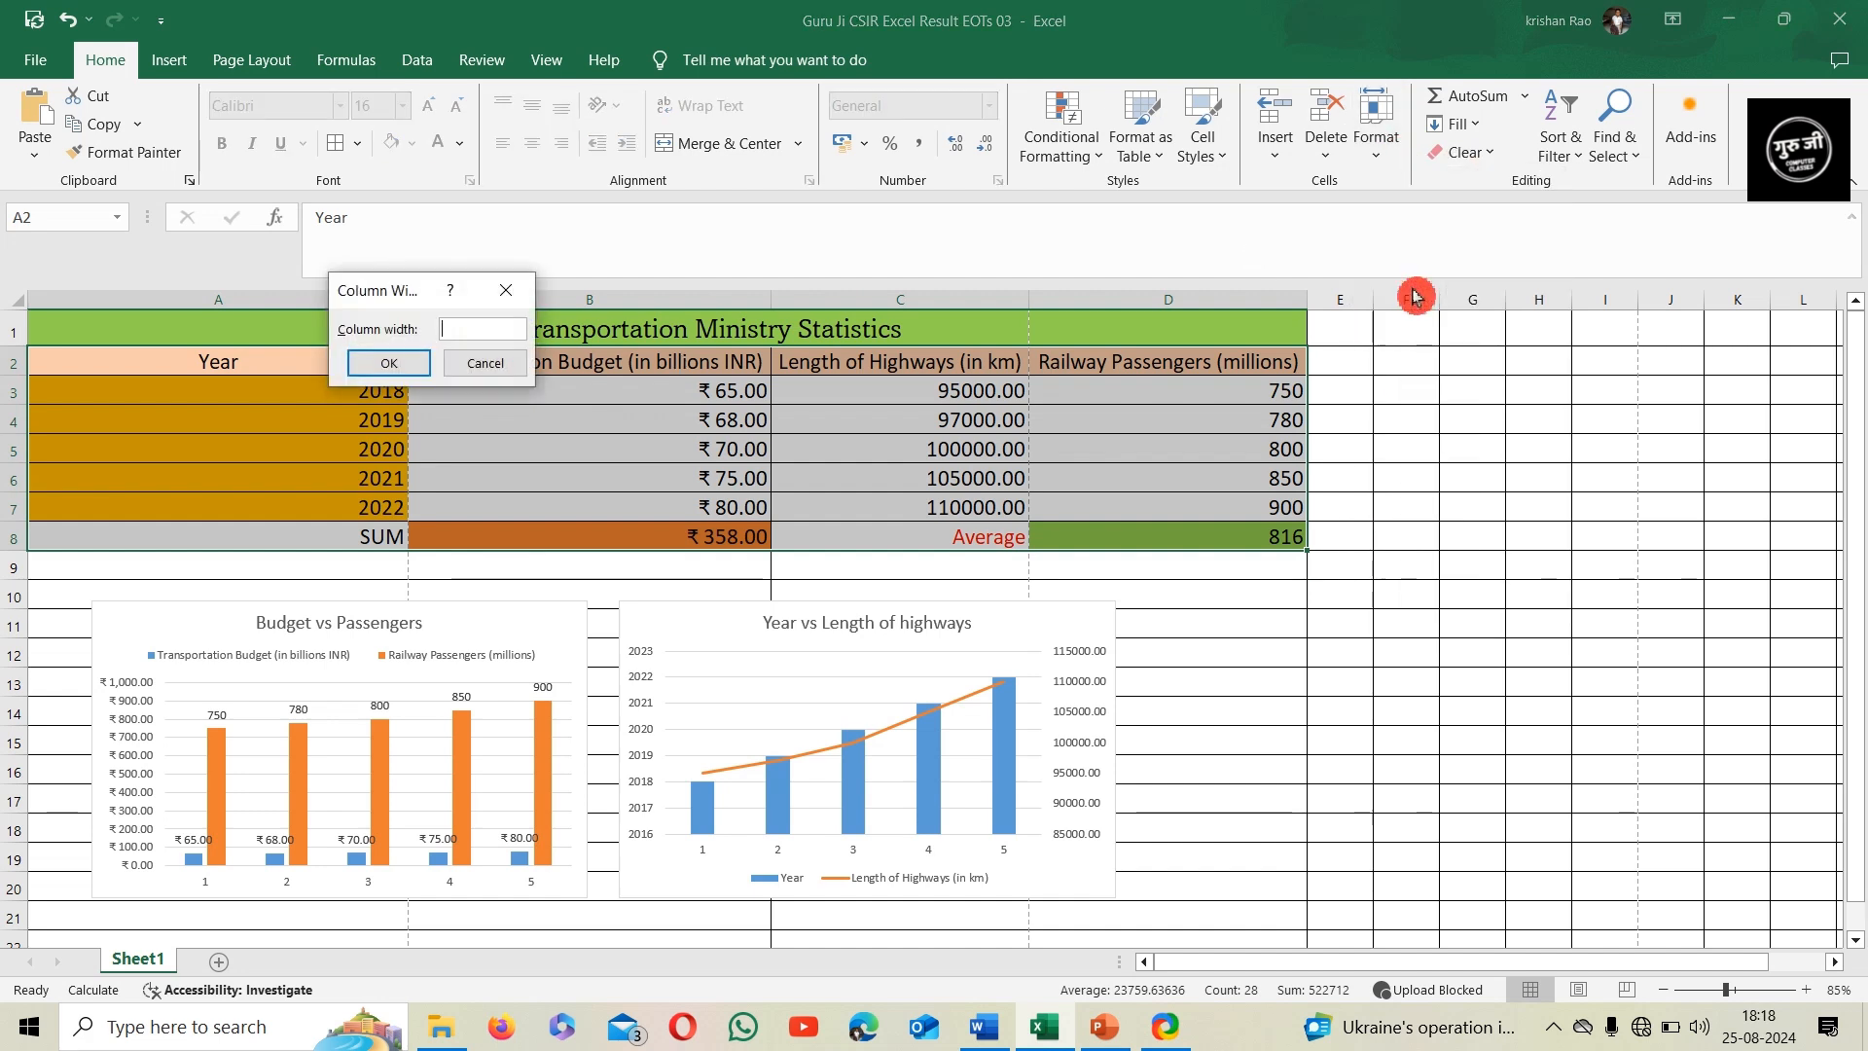
pyautogui.write('45')
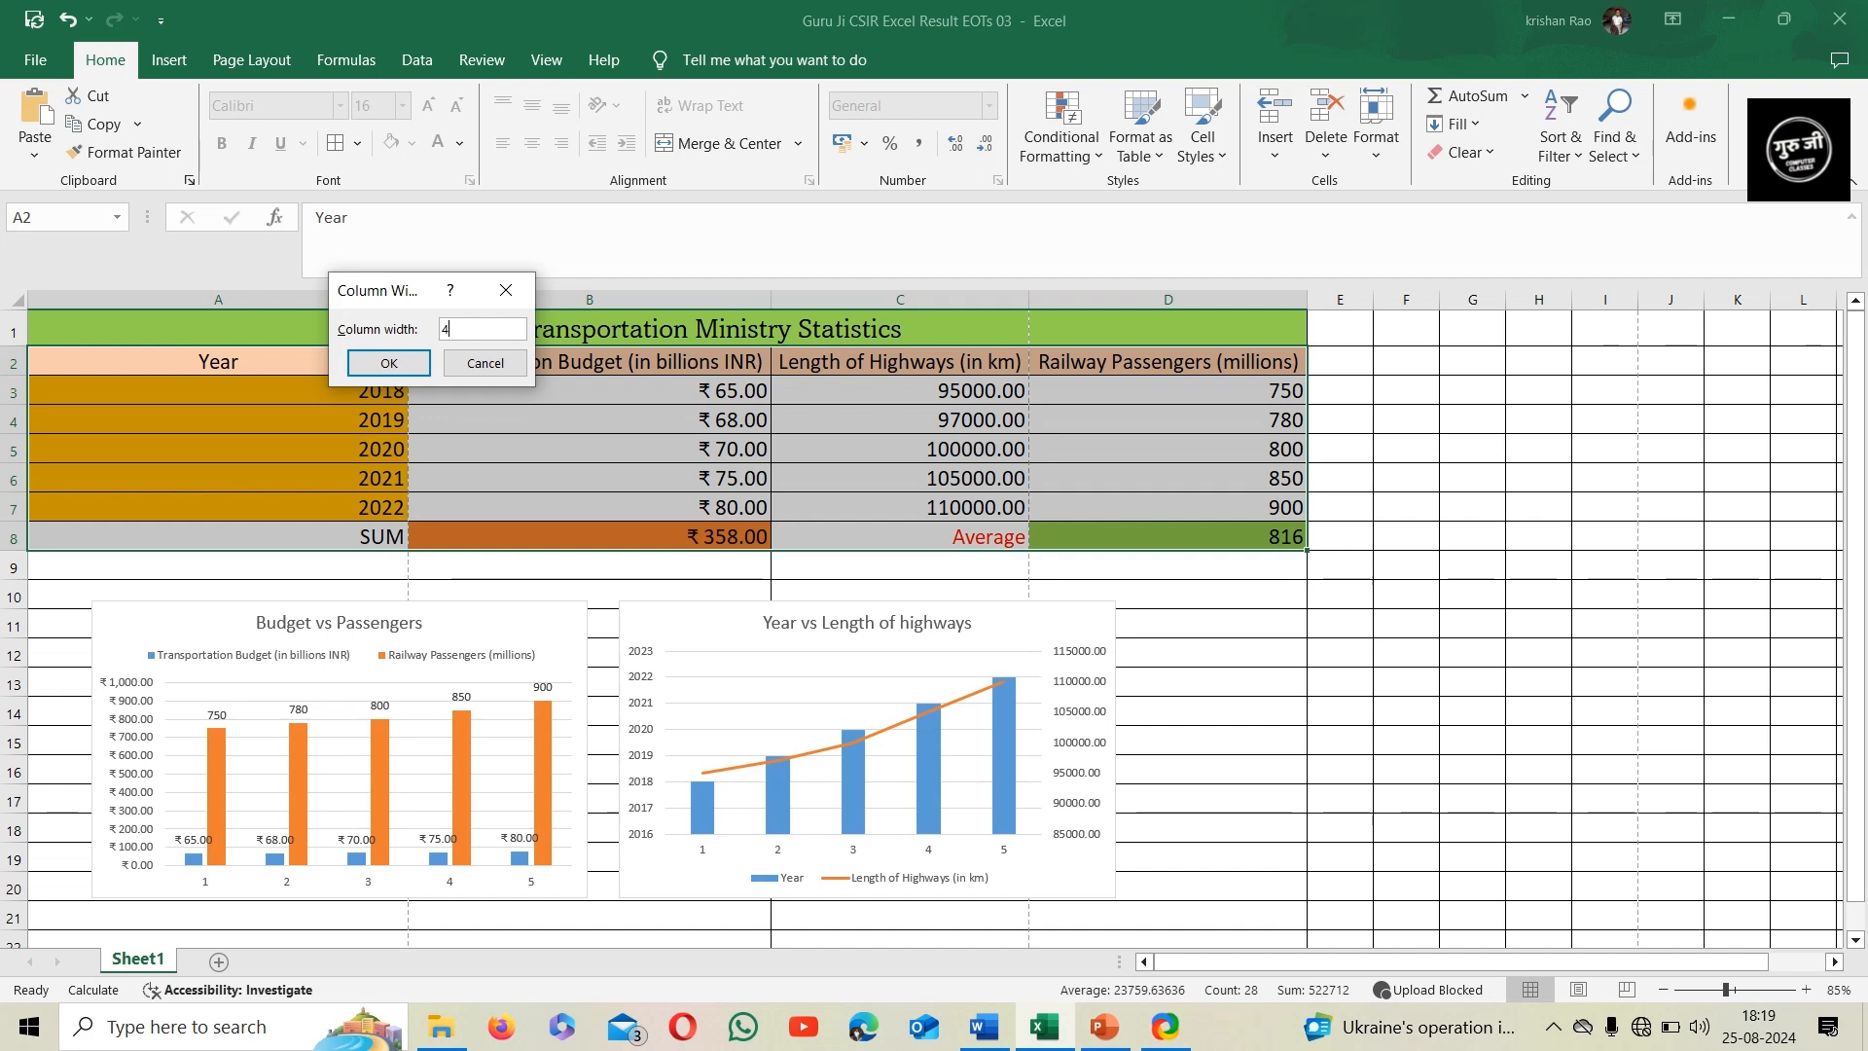
pyautogui.click(388, 363)
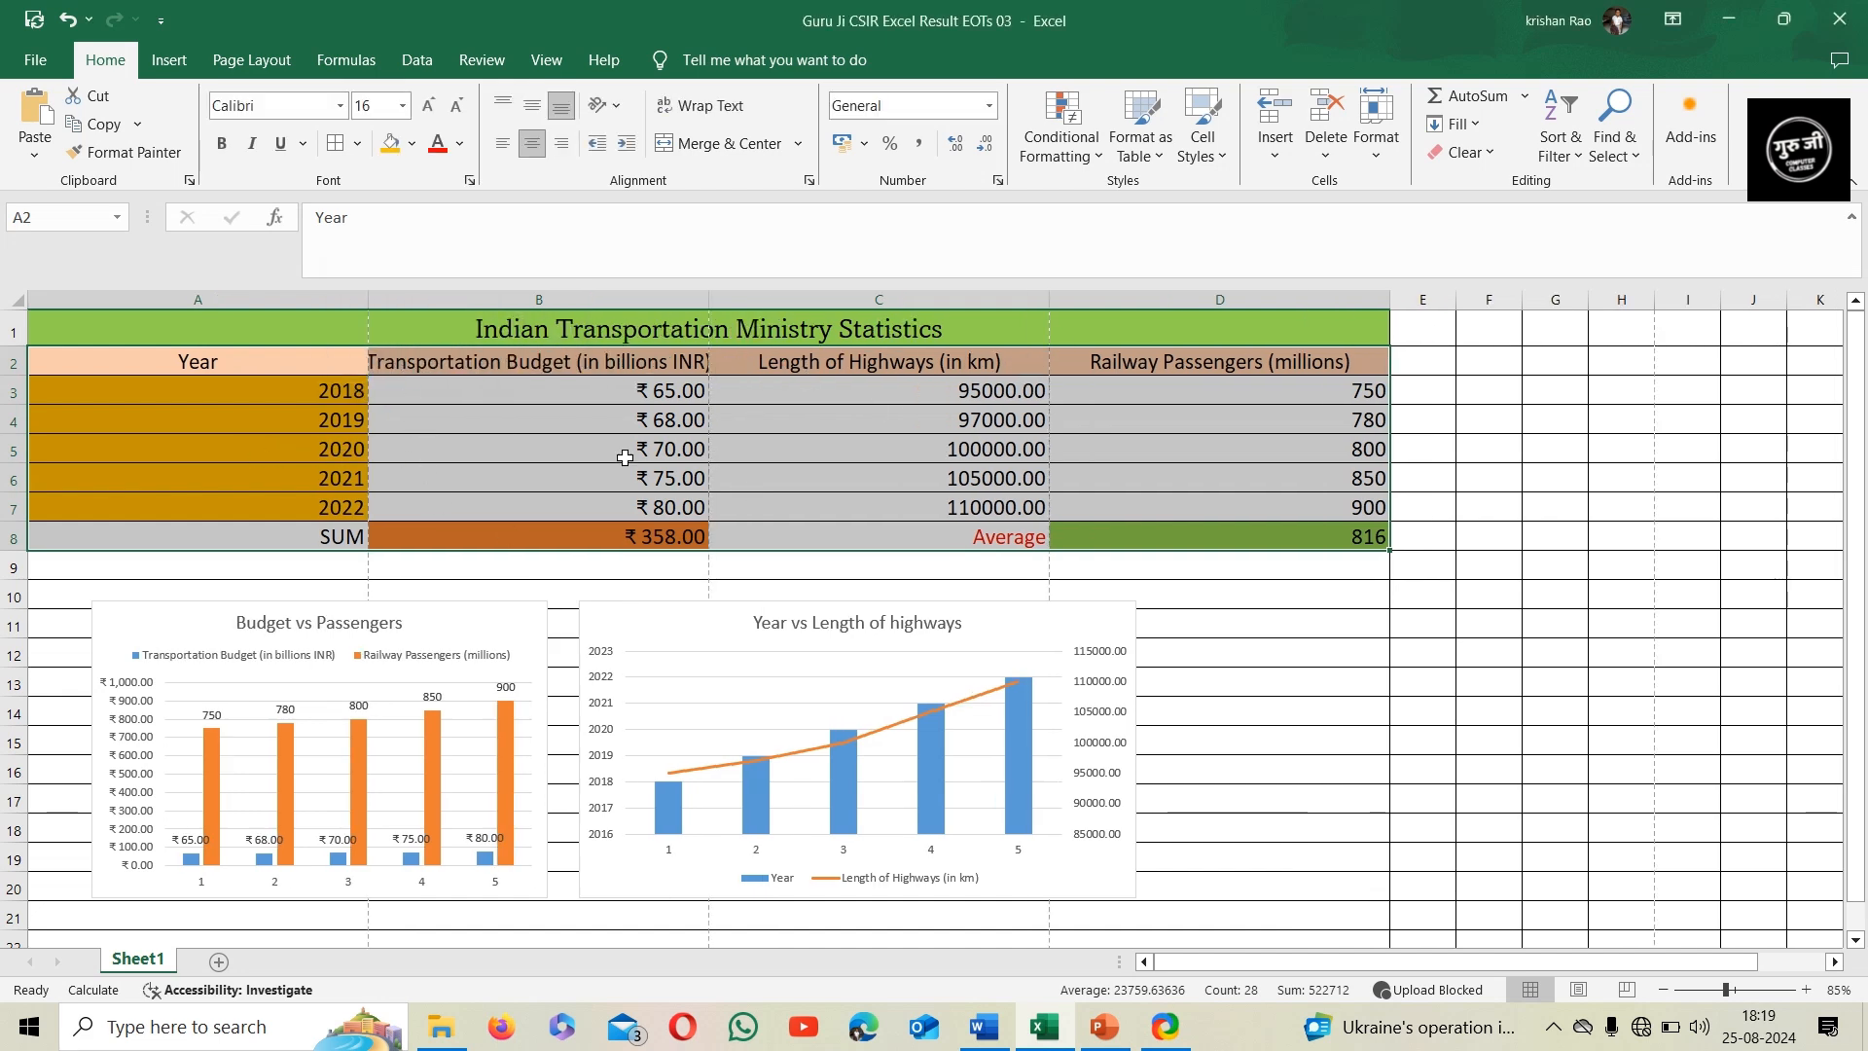
pyautogui.click(1237, 458)
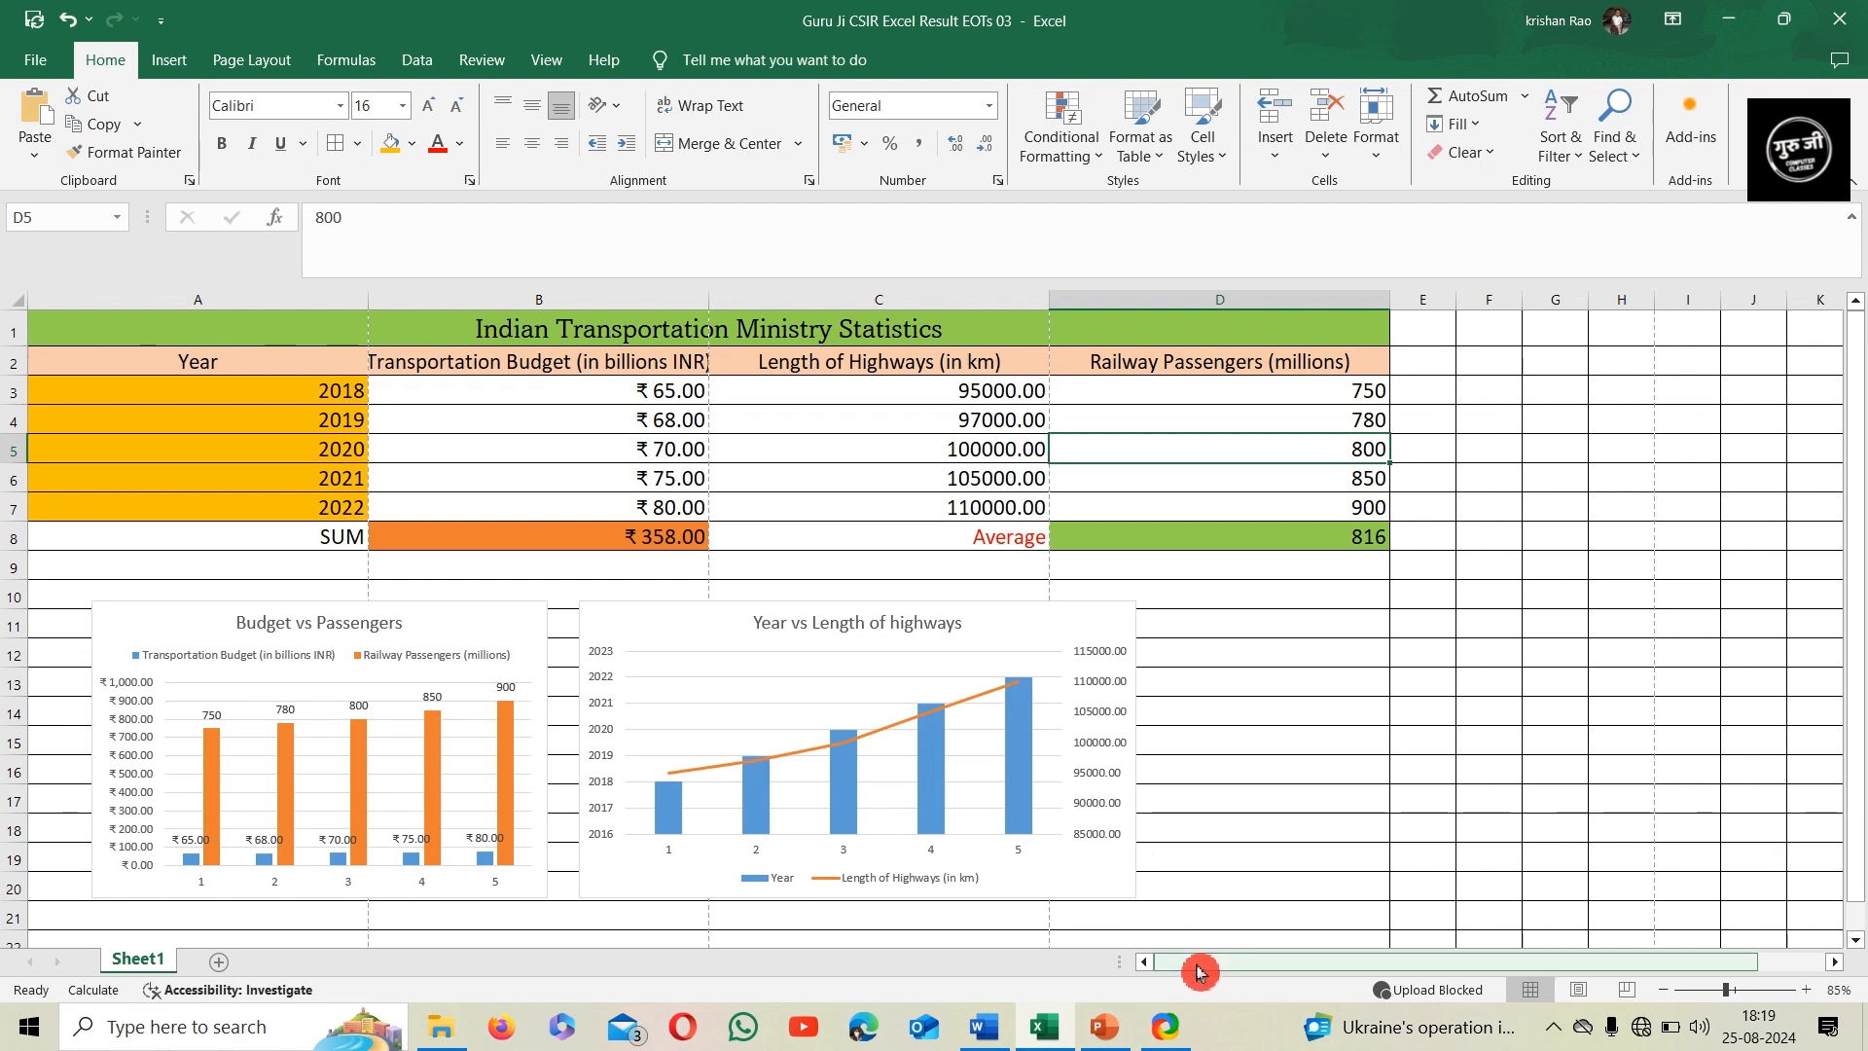
pyautogui.scroll(-3, 1083, 768)
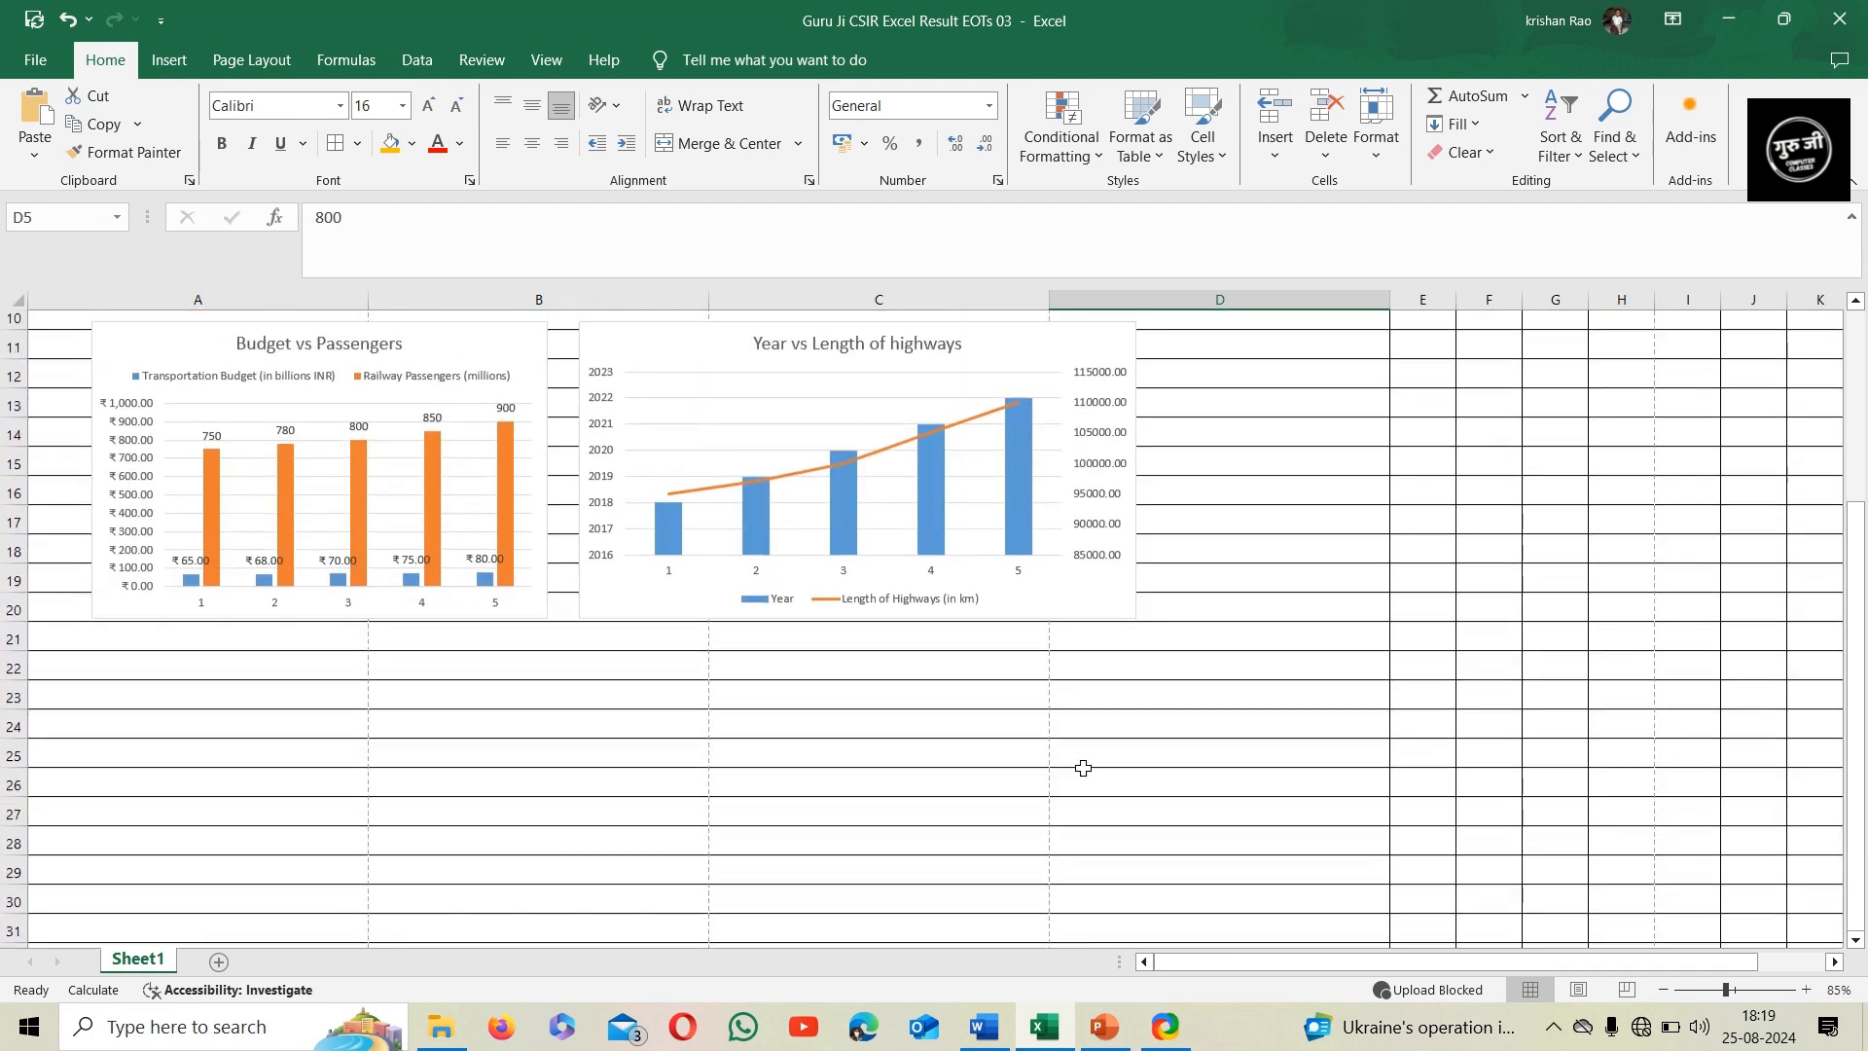
# Examine how the statistics table and charts fall across the pages in Page Layout view, and return to Normal view
pyautogui.scroll(1, 1083, 768)
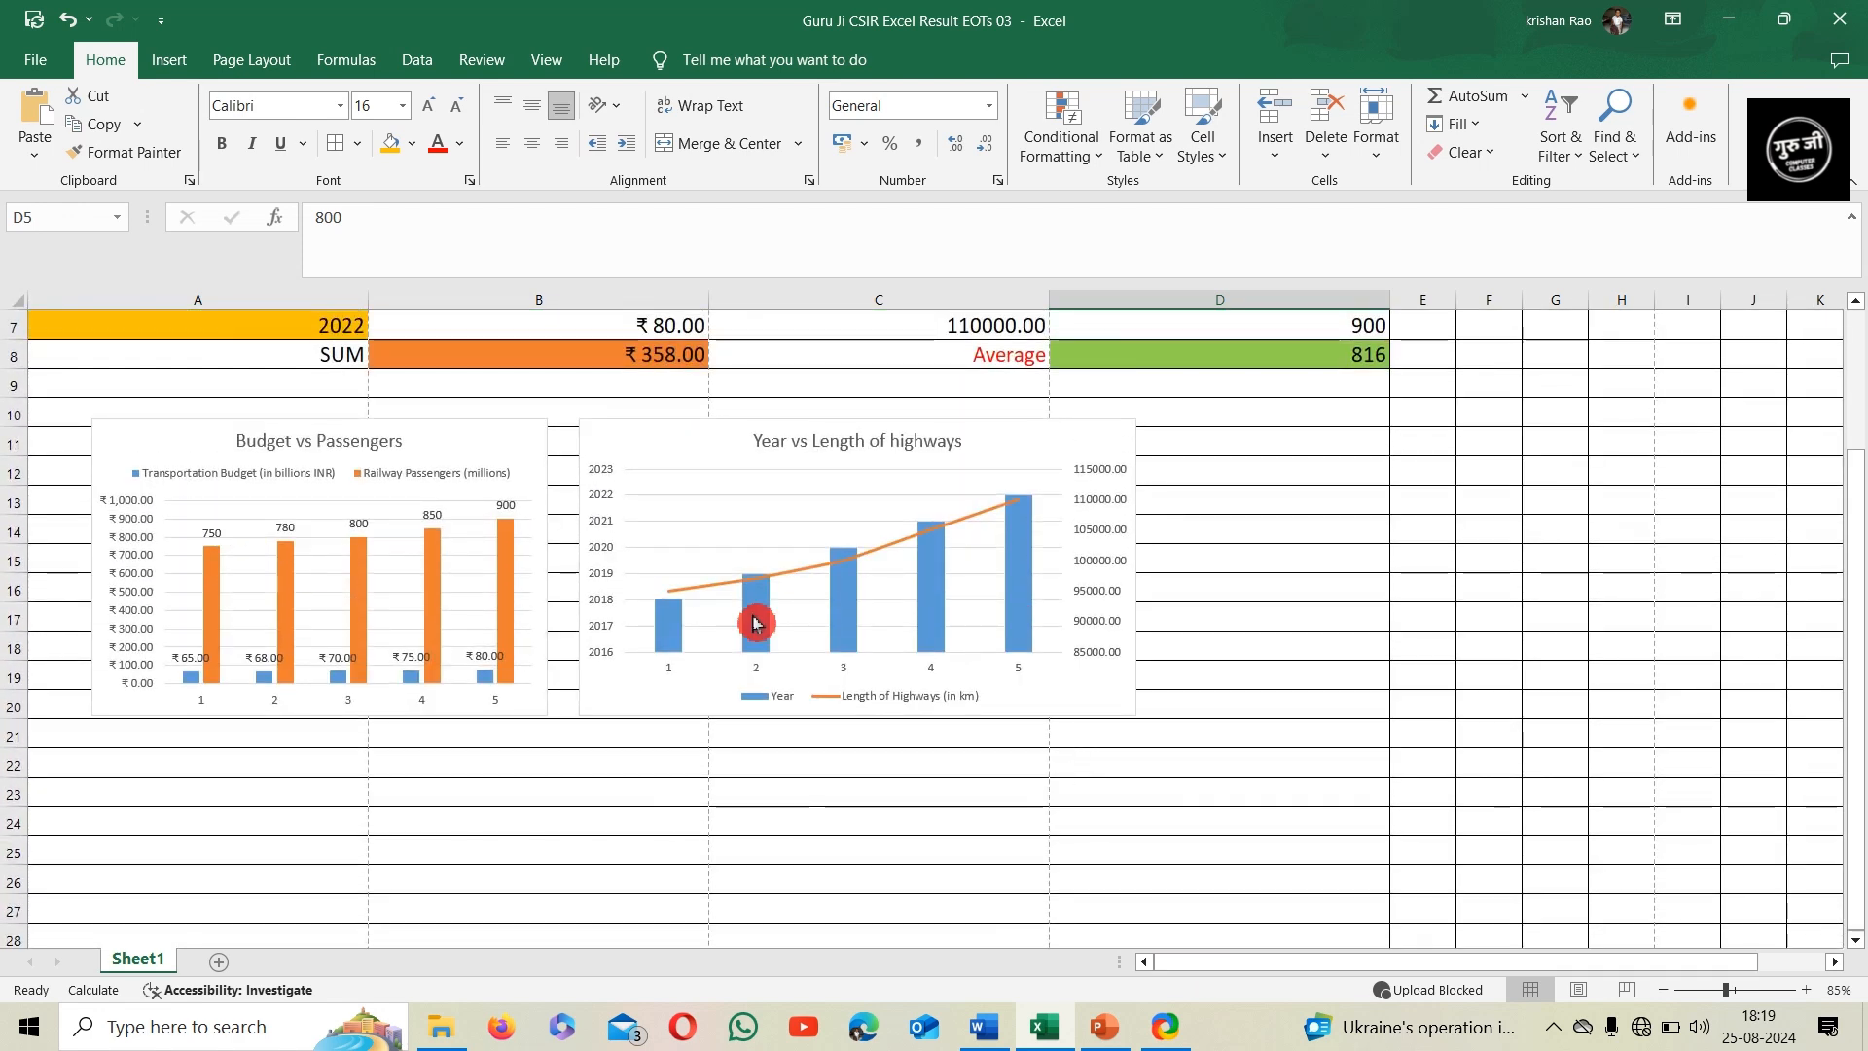
pyautogui.scroll(2, 944, 550)
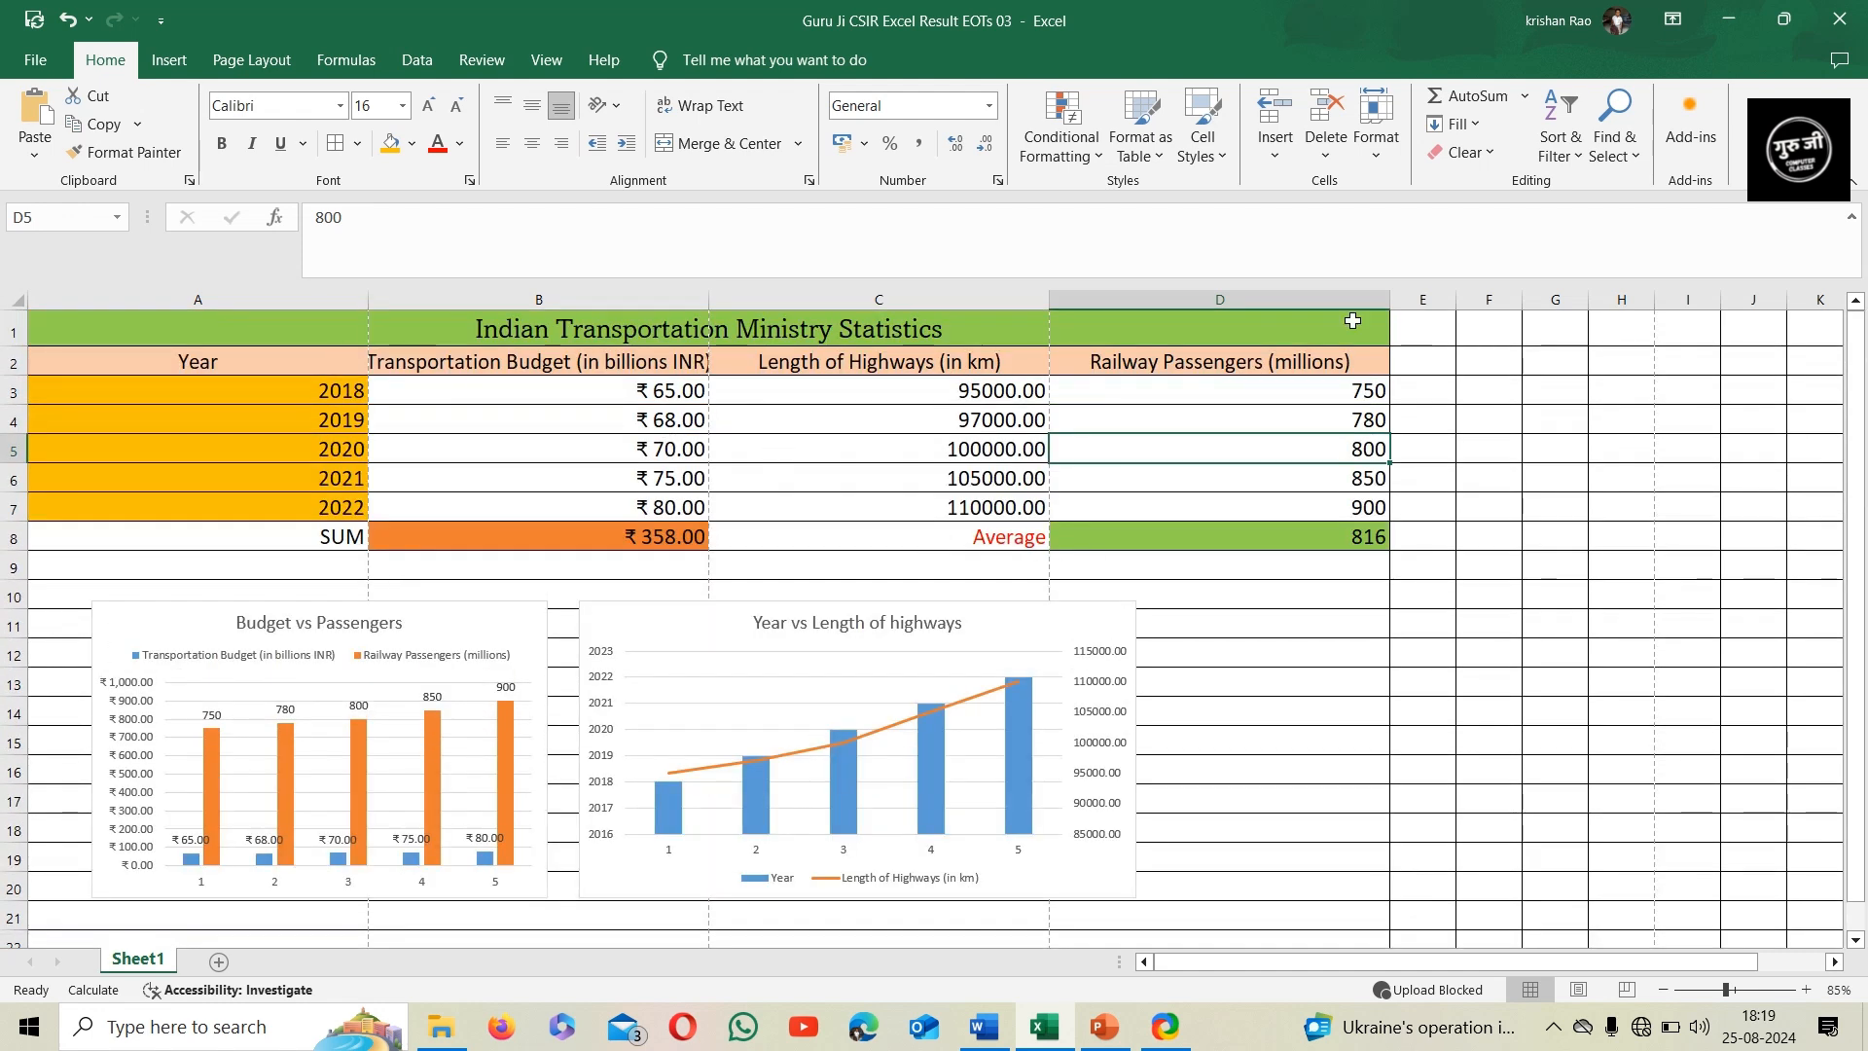
pyautogui.click(1581, 990)
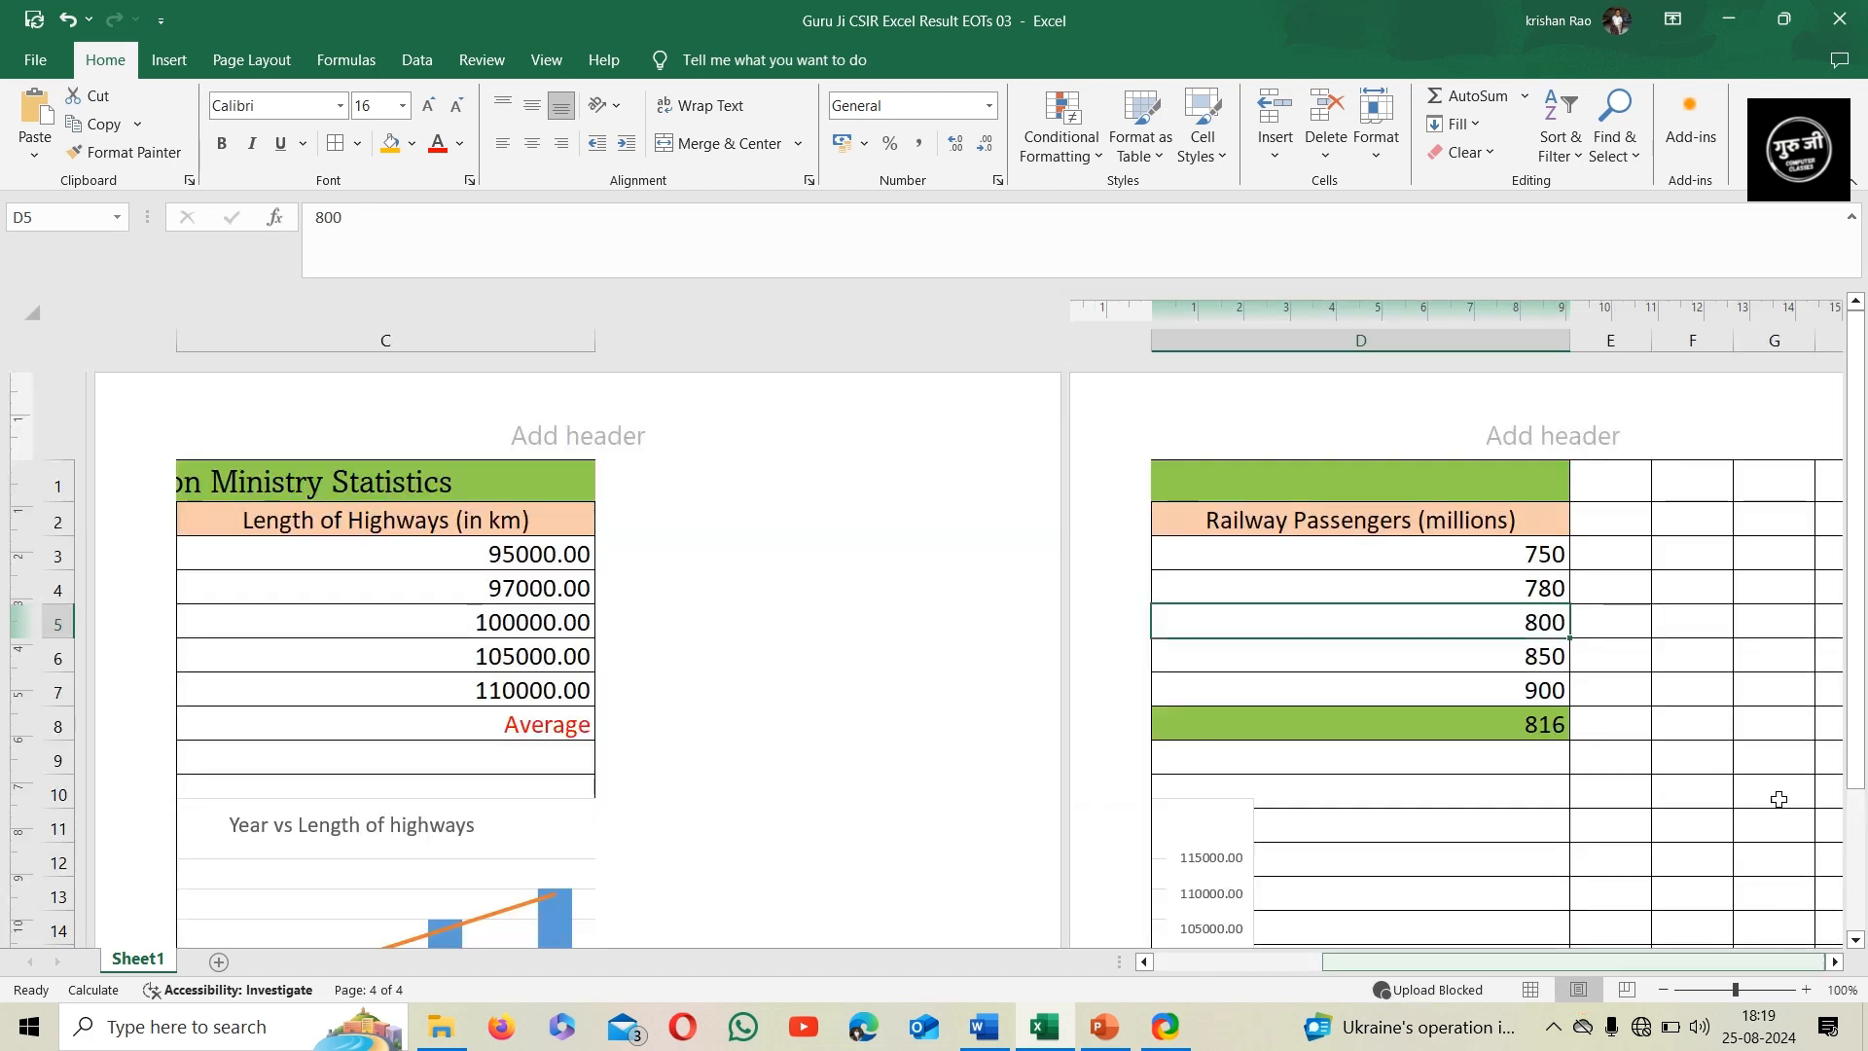
pyautogui.moveTo(1488, 962); pyautogui.dragTo(1576, 976)
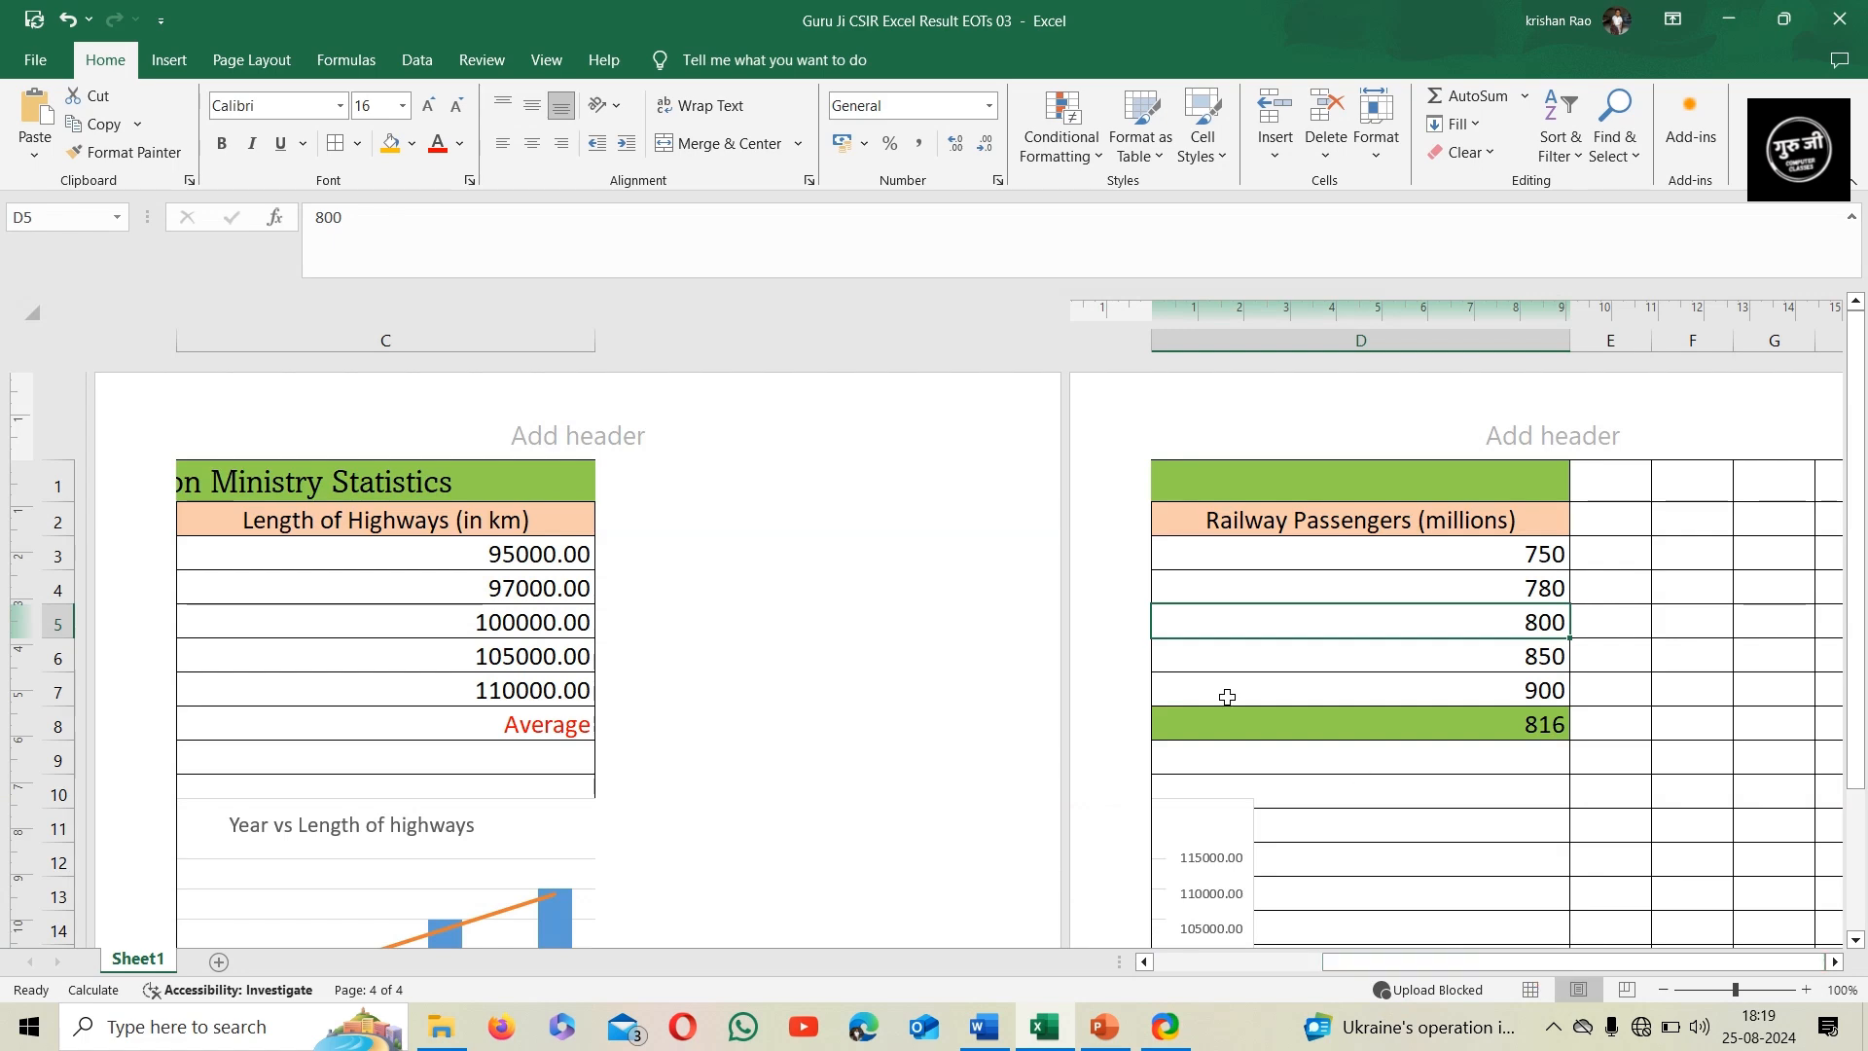
pyautogui.scroll(-5, 1220, 684)
pyautogui.scroll(-3, 1220, 684)
pyautogui.scroll(3, 1222, 638)
pyautogui.scroll(-4, 1222, 638)
pyautogui.scroll(3, 1224, 642)
pyautogui.scroll(6, 1224, 647)
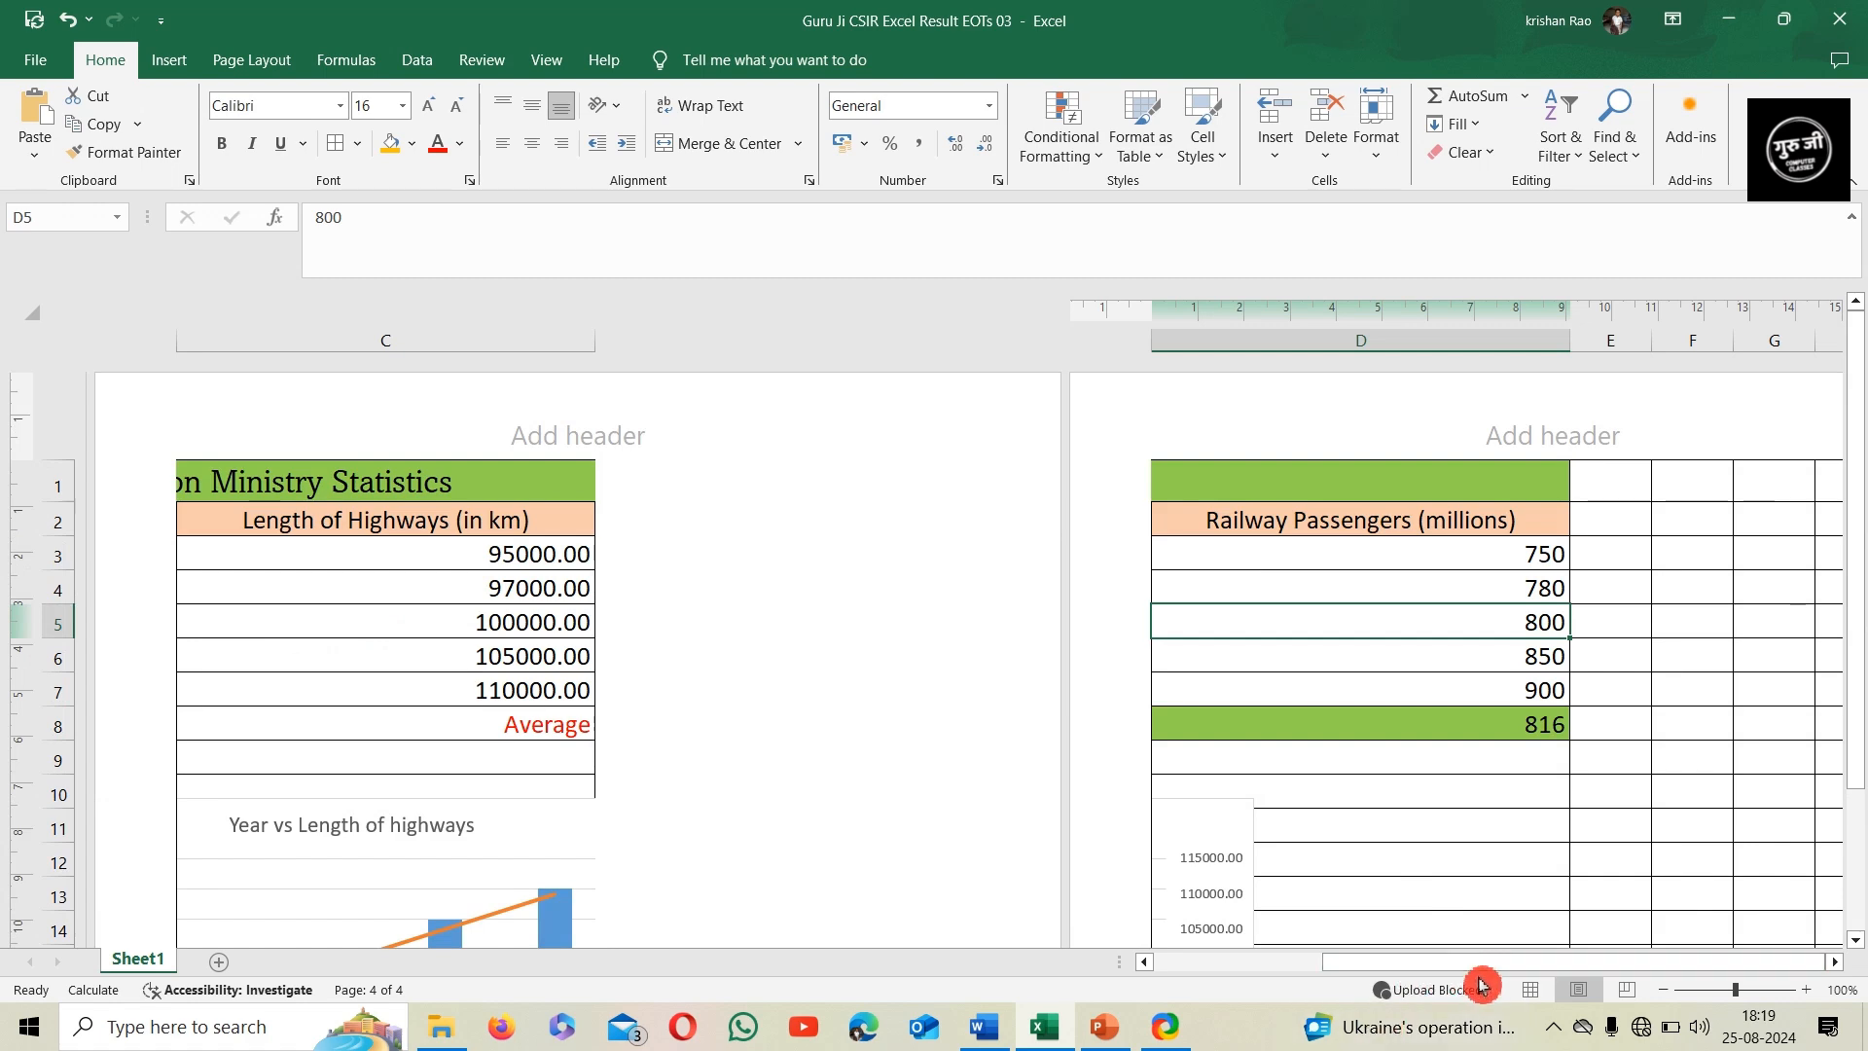
pyautogui.click(1533, 989)
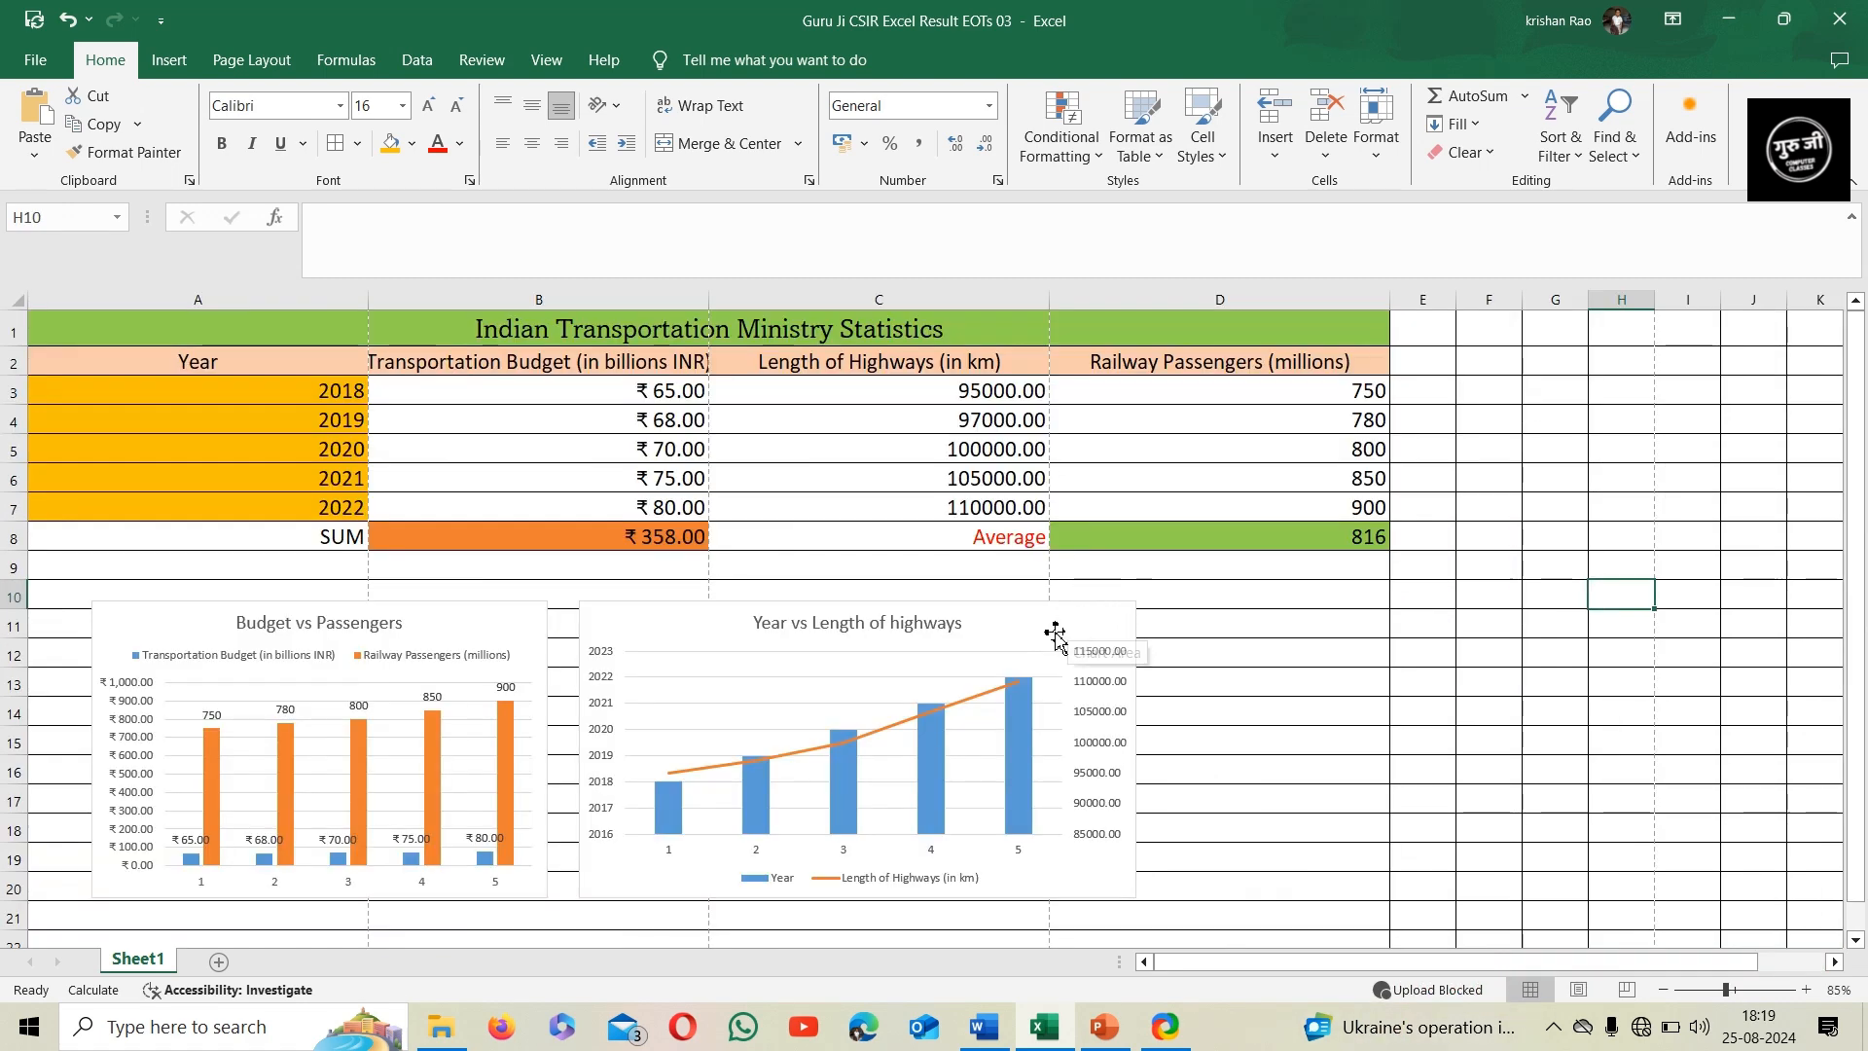
# Add a page header to the worksheet with the centred text "Guru Ji computer classes"
pyautogui.click(169, 60)
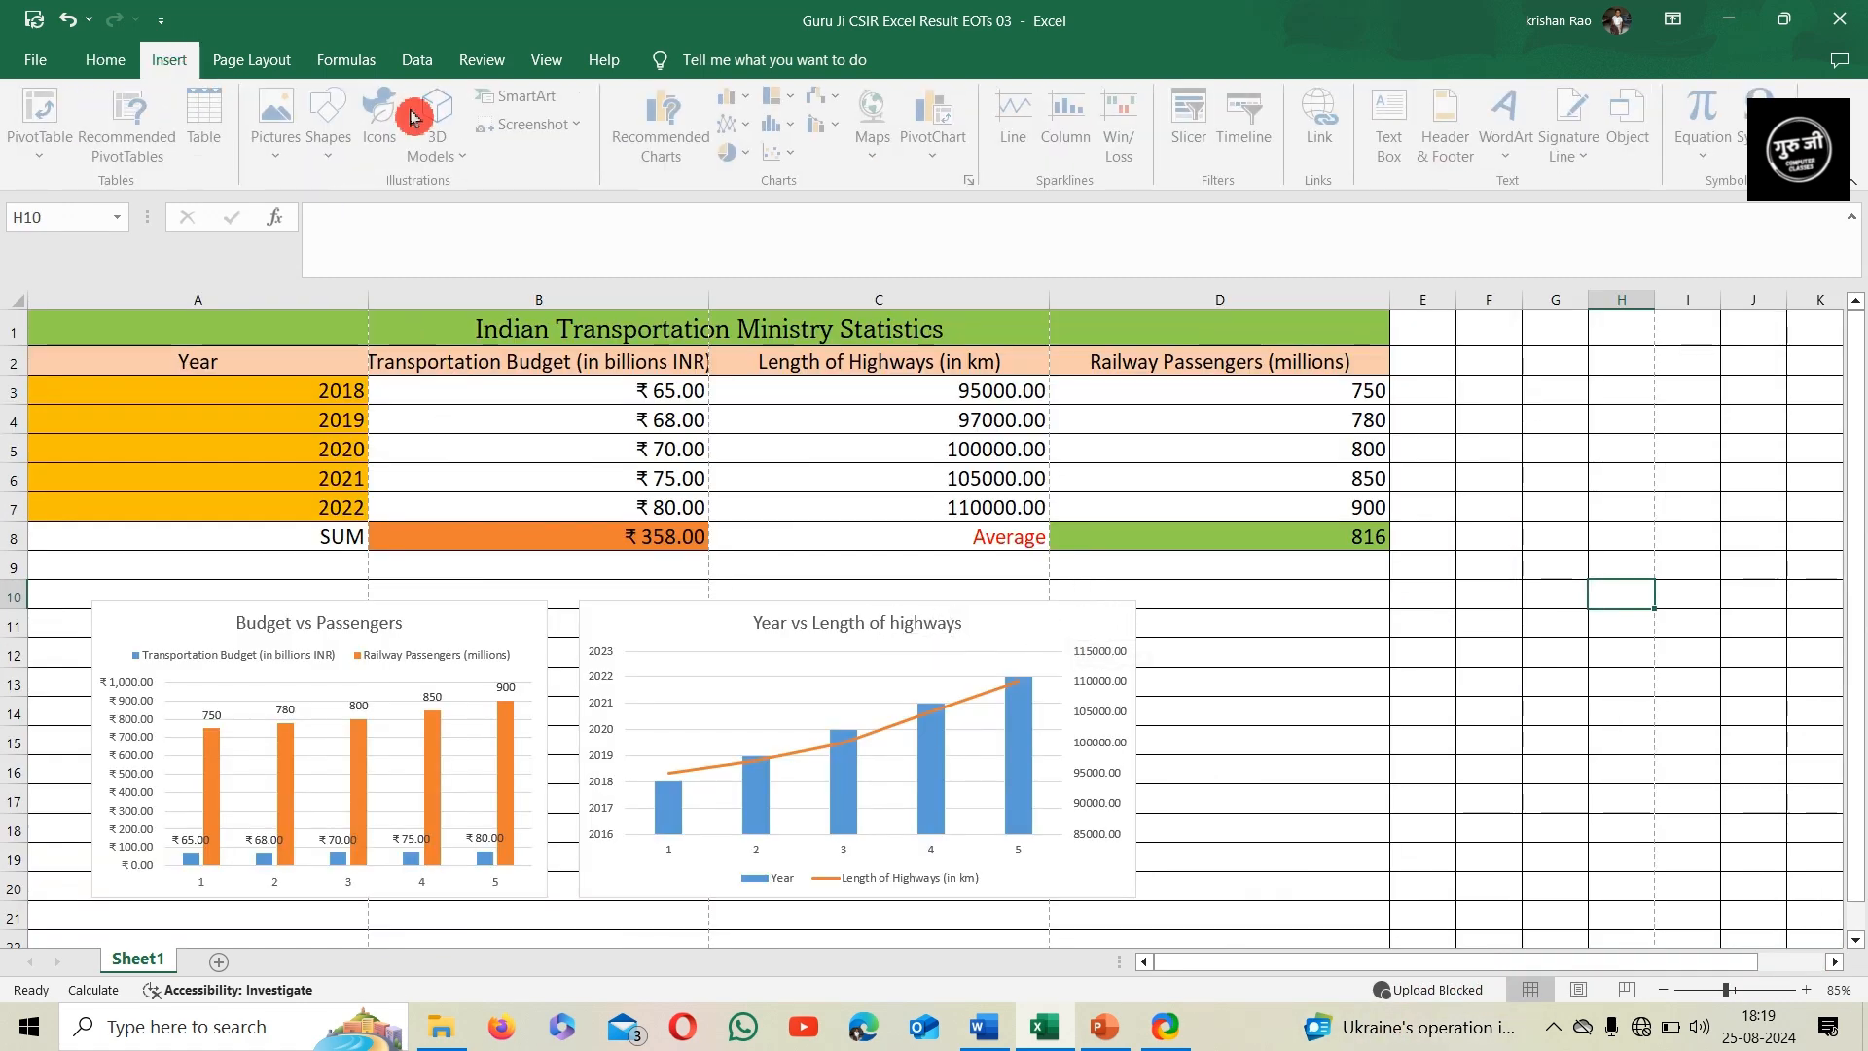
pyautogui.click(1448, 141)
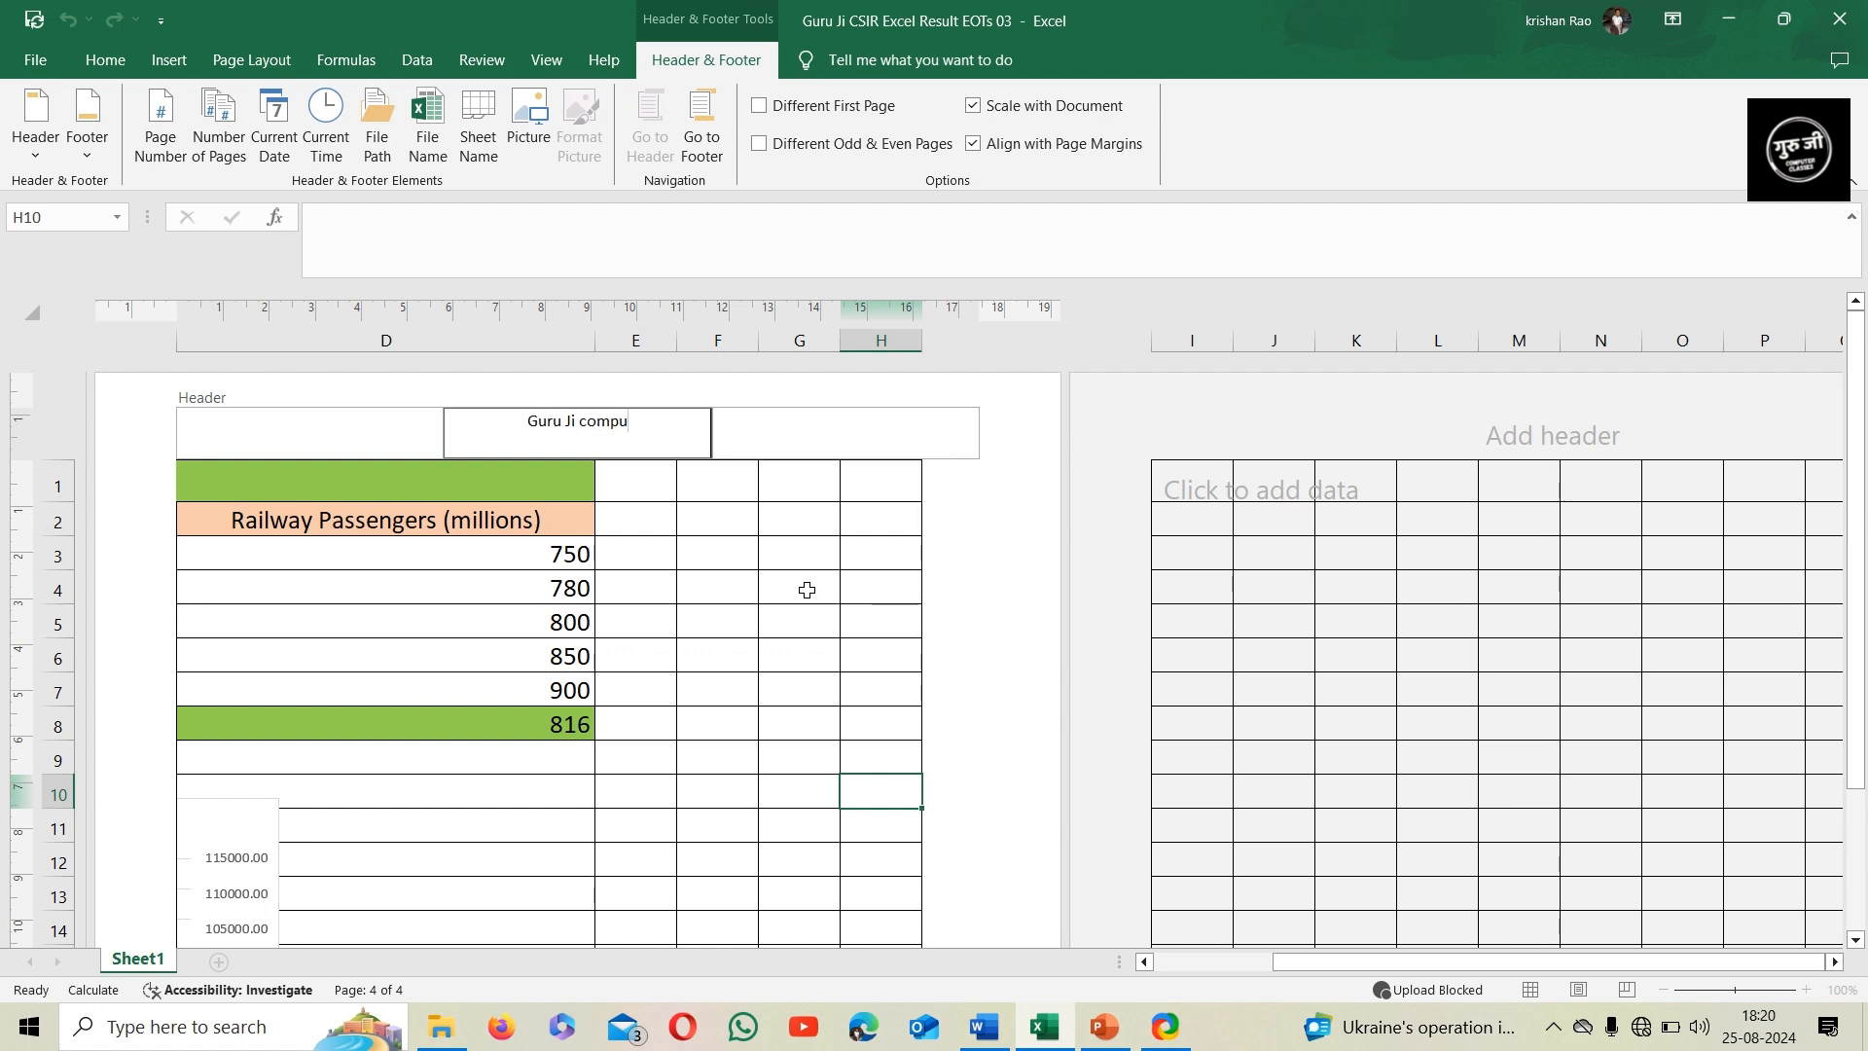
pyautogui.write('er classes')
# Insert the page number in the centre section of the worksheet's footer
pyautogui.moveTo(1857, 560); pyautogui.dragTo(1857, 734)
pyautogui.scroll(-7, 1001, 797)
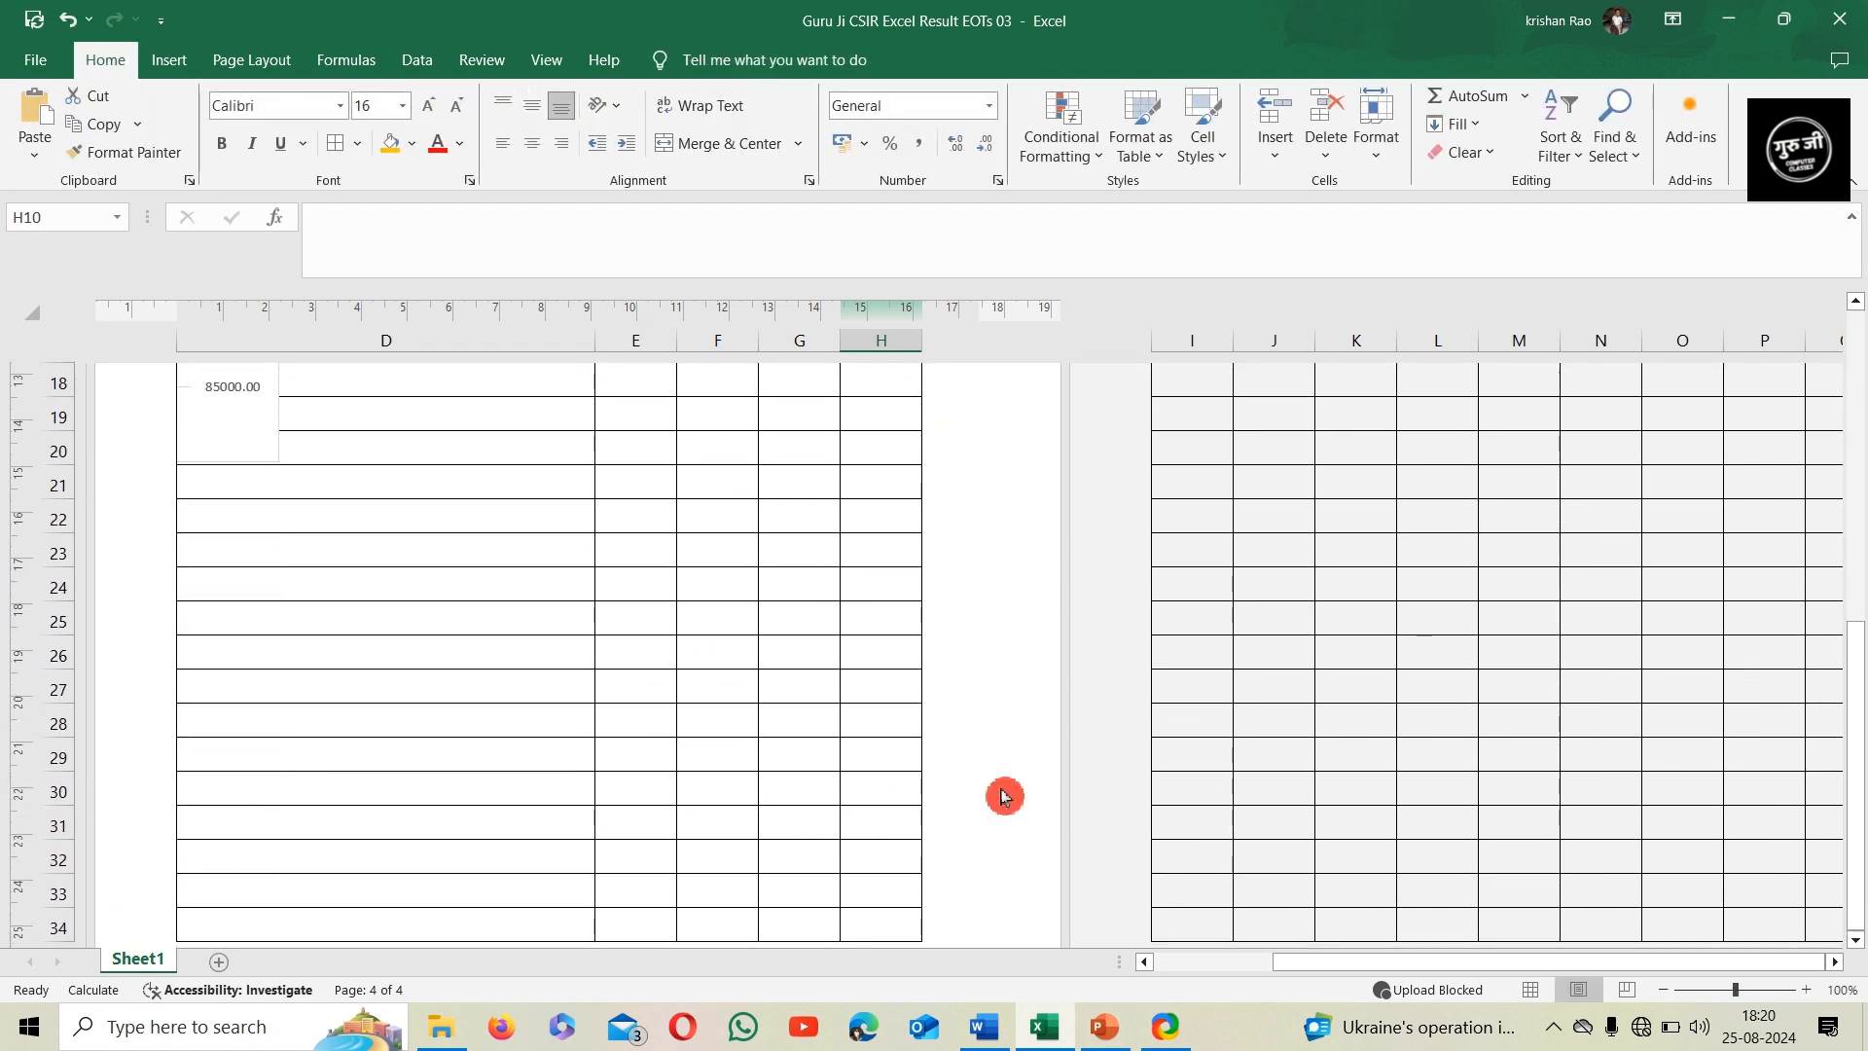
pyautogui.click(522, 666)
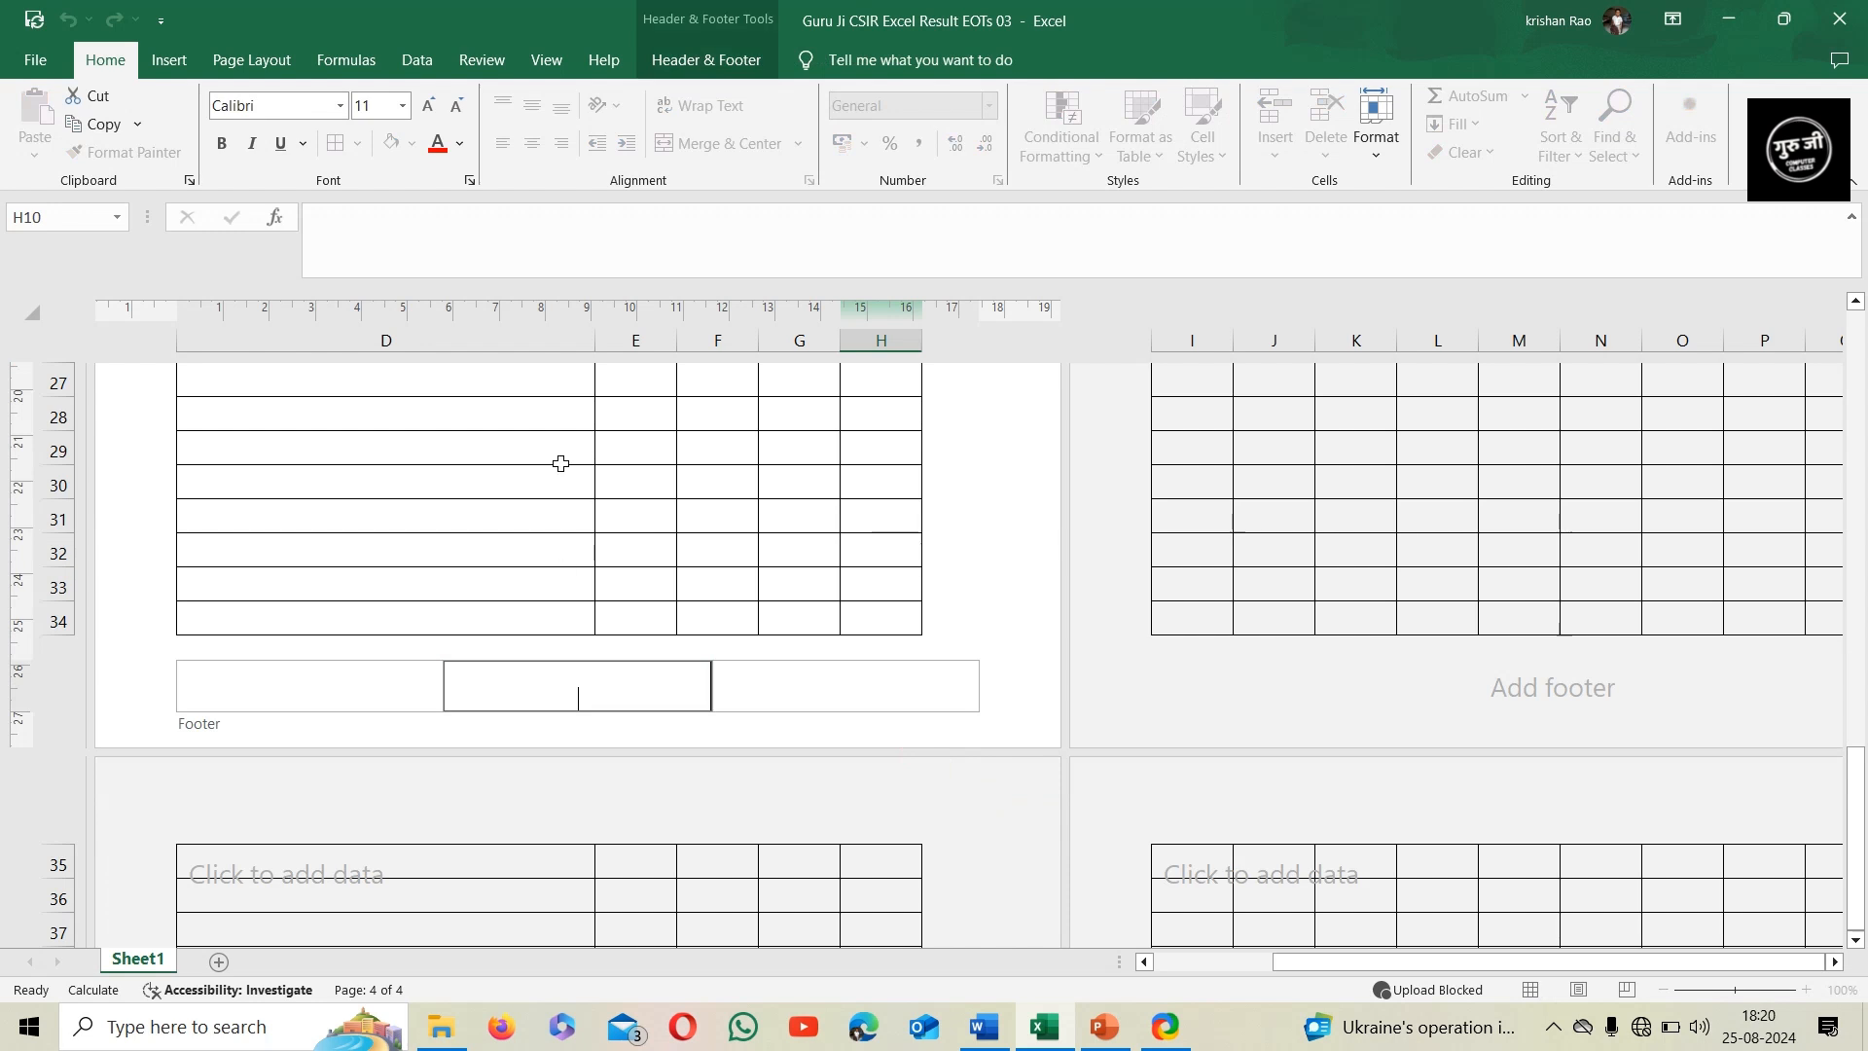
pyautogui.click(675, 68)
pyautogui.click(175, 141)
pyautogui.click(688, 558)
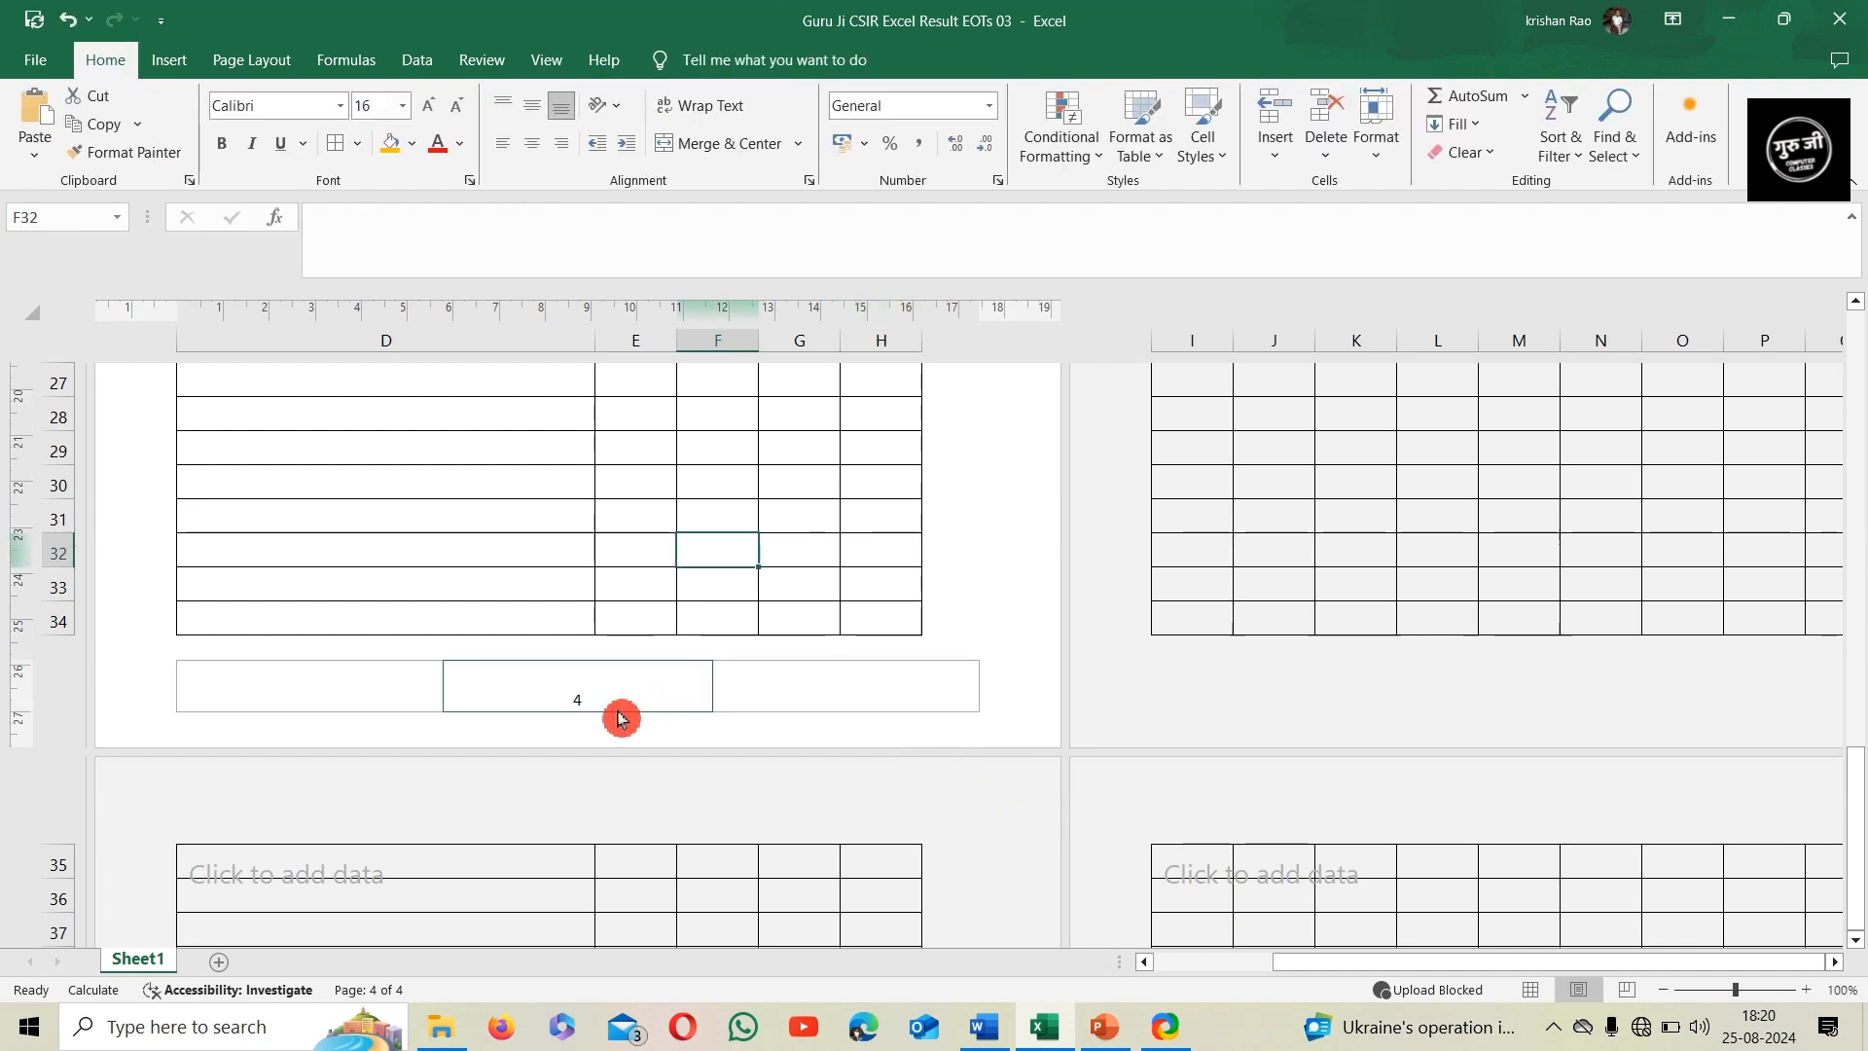
# Review the header and footer across the worksheet's pages, and return the sheet to Normal view
pyautogui.scroll(10, 642, 692)
pyautogui.click(1504, 963)
pyautogui.moveTo(1504, 975); pyautogui.dragTo(1347, 984)
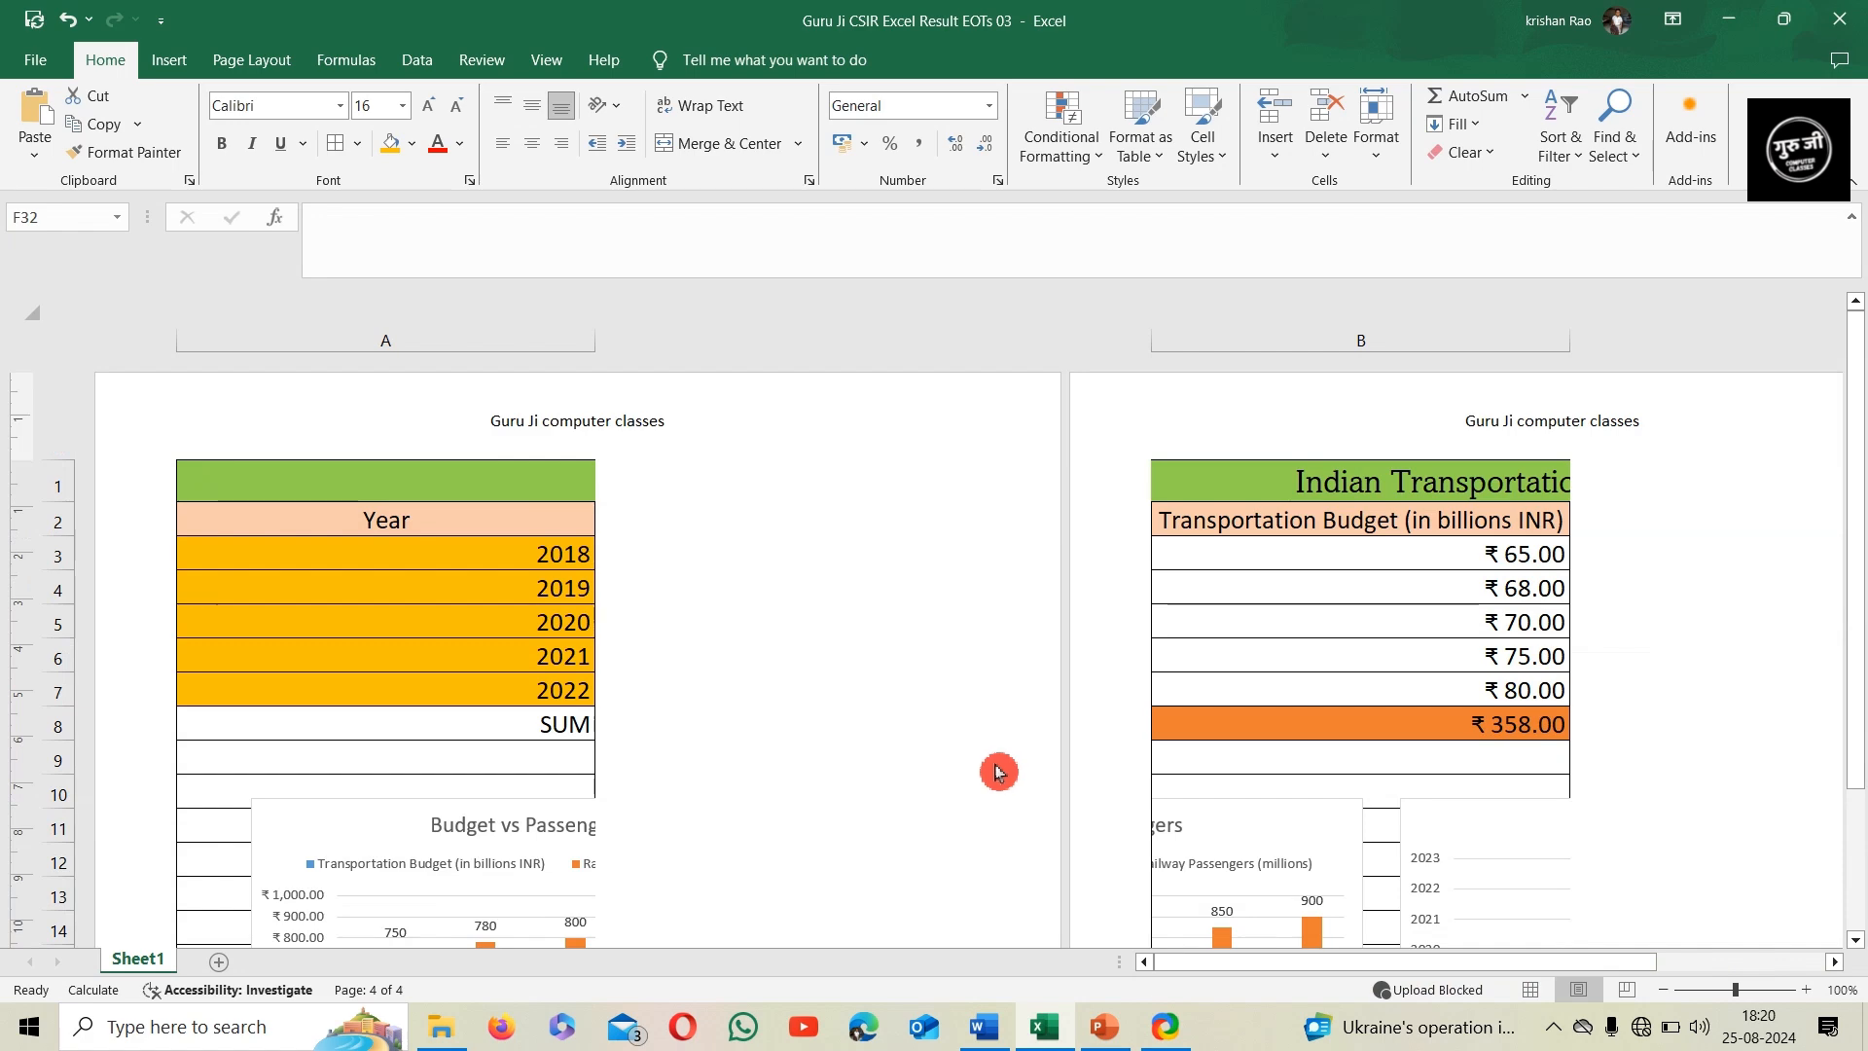
pyautogui.scroll(-6, 925, 764)
pyautogui.scroll(-4, 925, 764)
pyautogui.scroll(10, 617, 688)
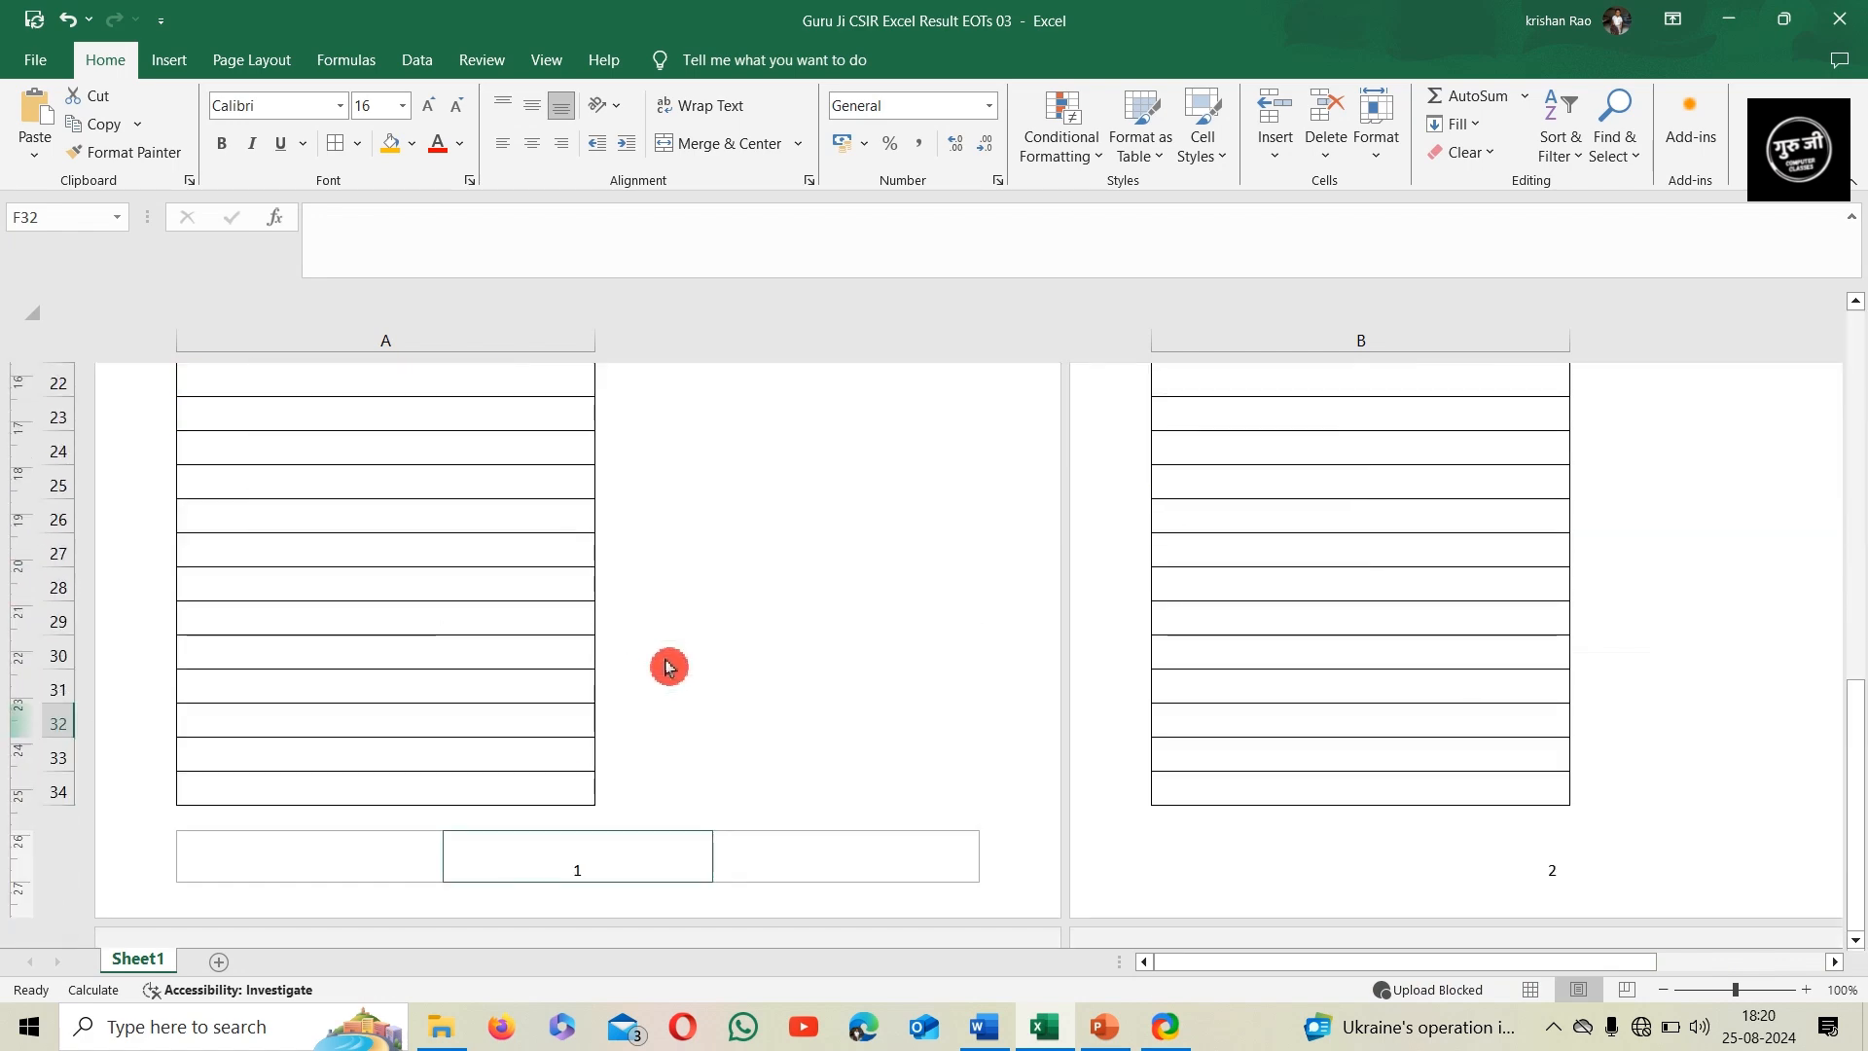
pyautogui.click(1531, 992)
pyautogui.moveTo(1451, 969); pyautogui.dragTo(1311, 975)
pyautogui.moveTo(1856, 570); pyautogui.dragTo(1856, 354)
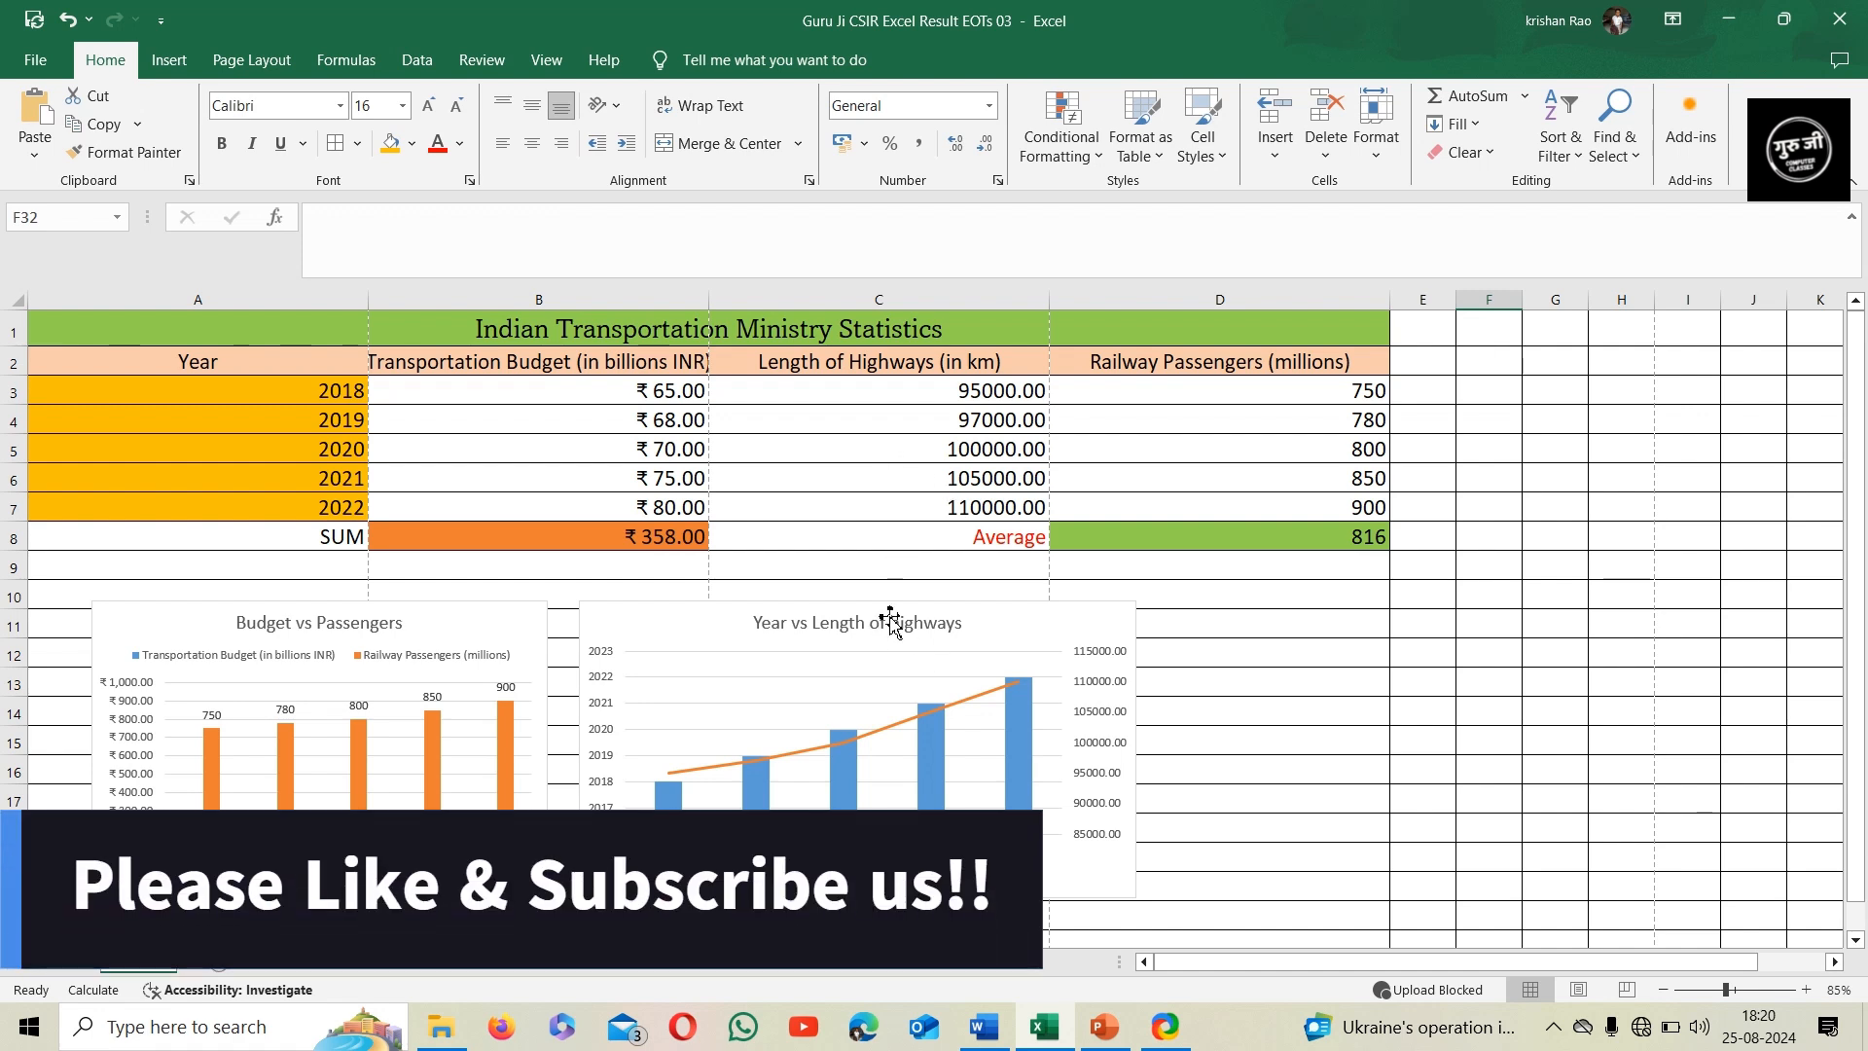
# Switch to PowerPoint with the presentation "Guru Ji CSIR PPT Result EOTs 03" to view its slides
pyautogui.click(1165, 964)
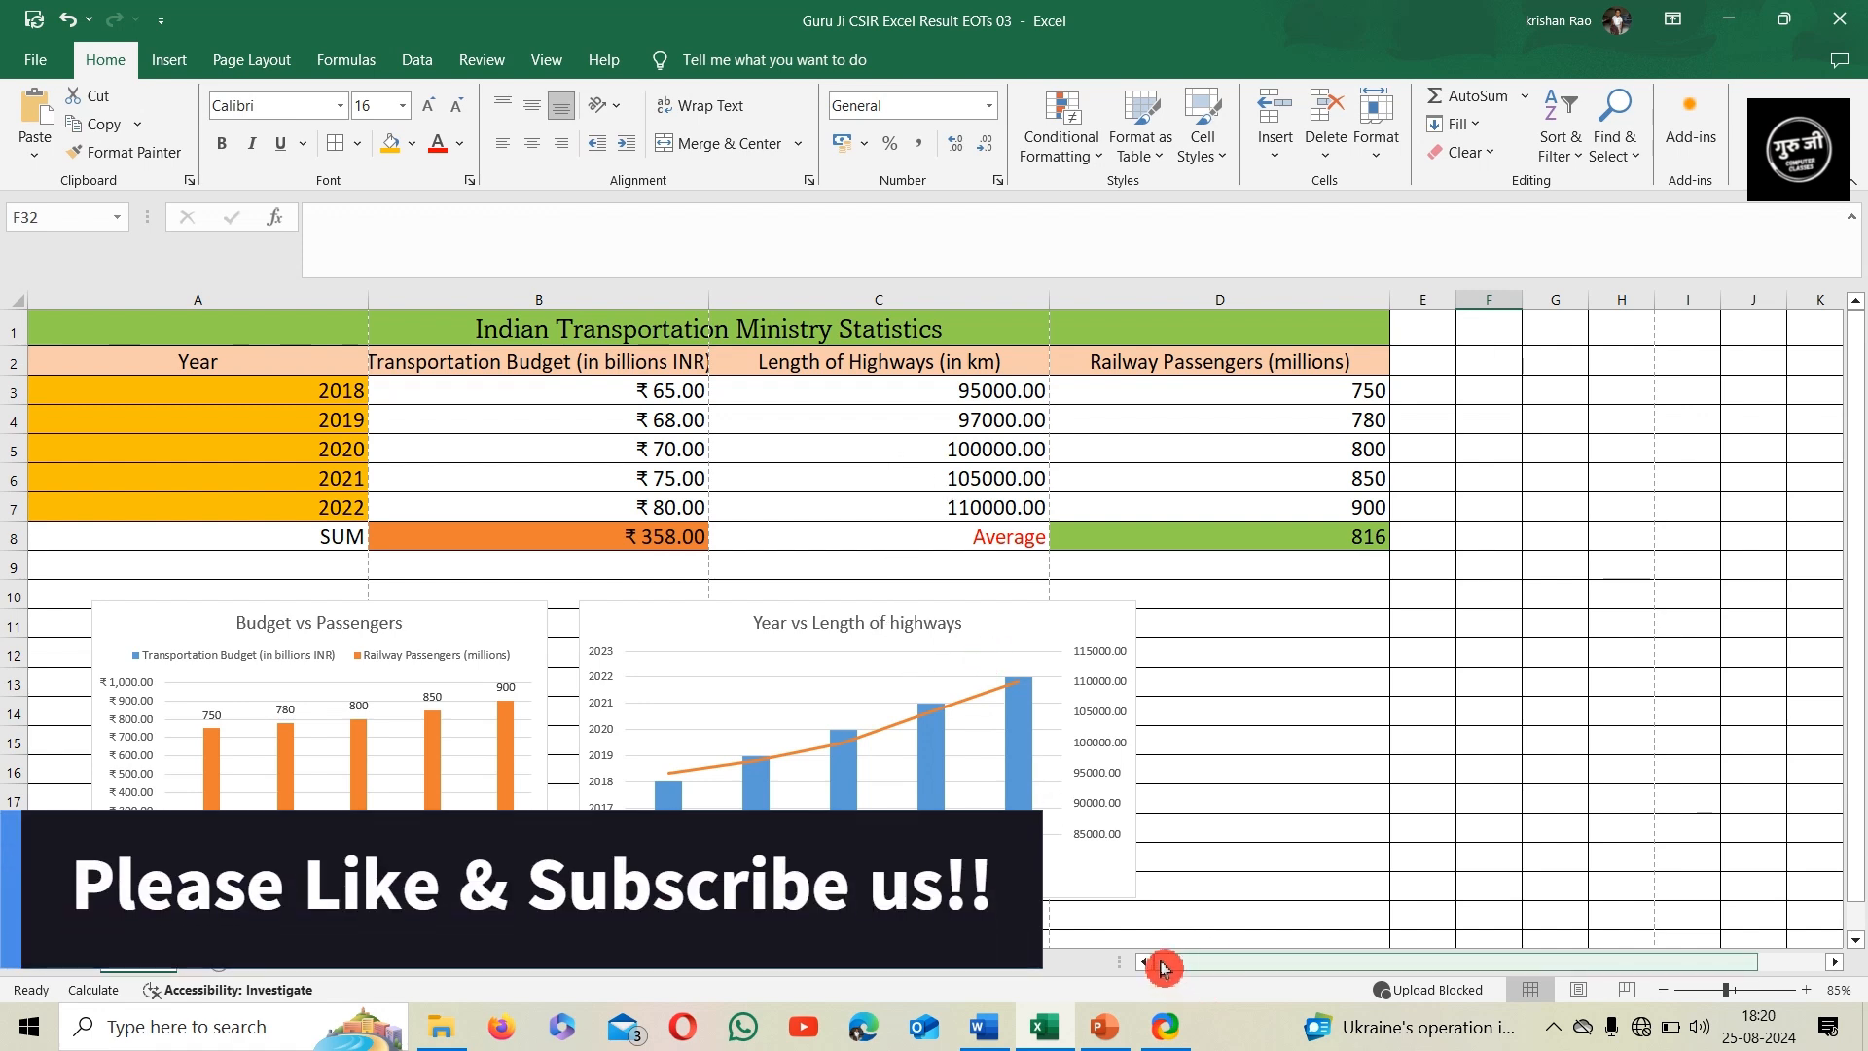
pyautogui.click(1105, 1033)
pyautogui.moveTo(160, 268); pyautogui.dragTo(207, 422)
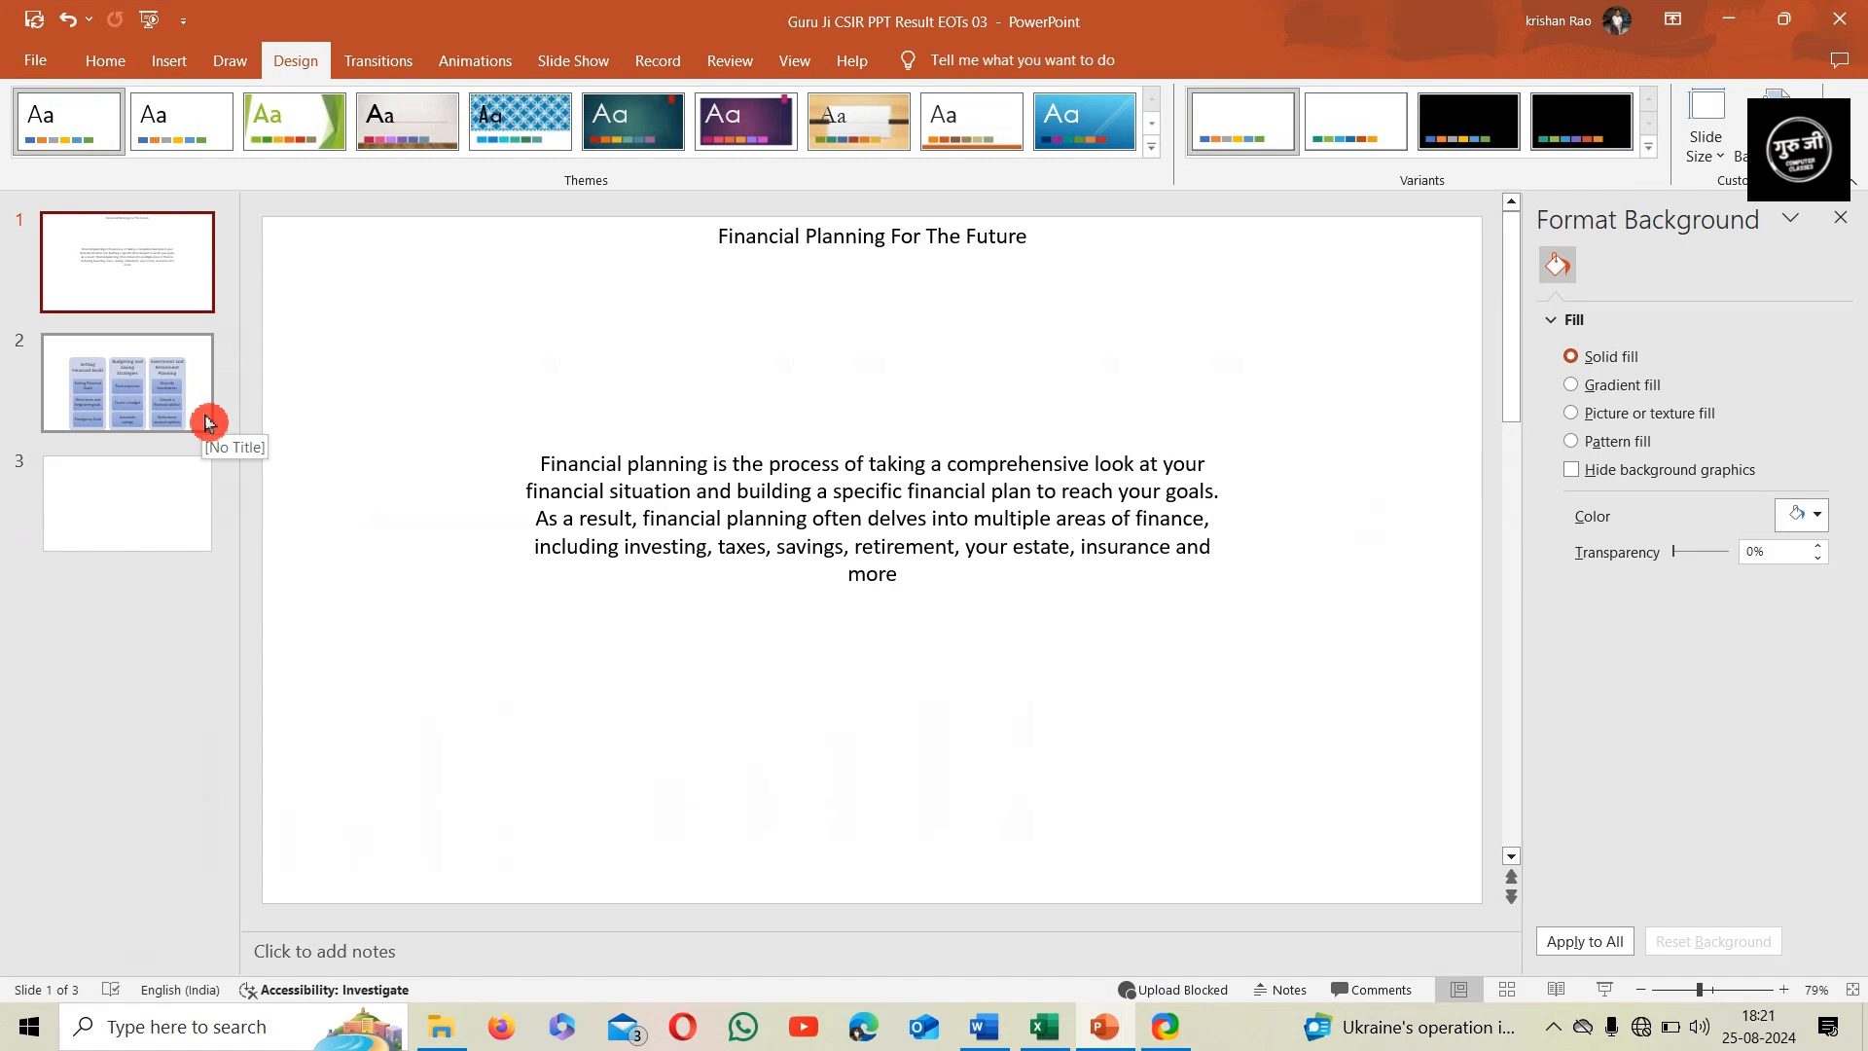